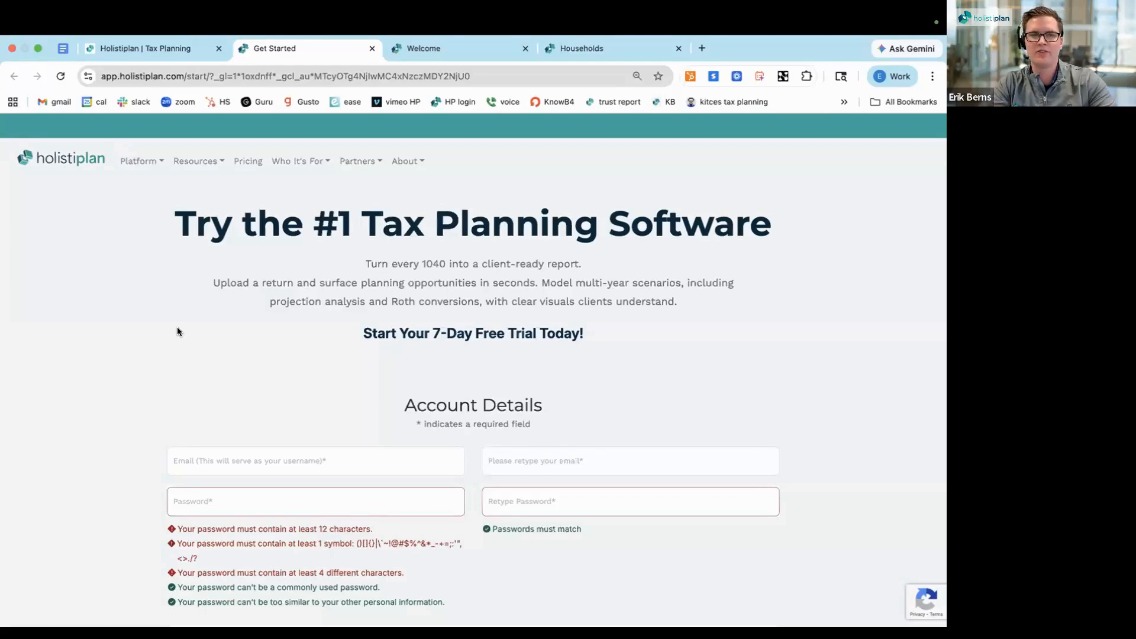
Enter the account e-mail address as the username in the free trial's account details
scroll(188, 360, down, 3)
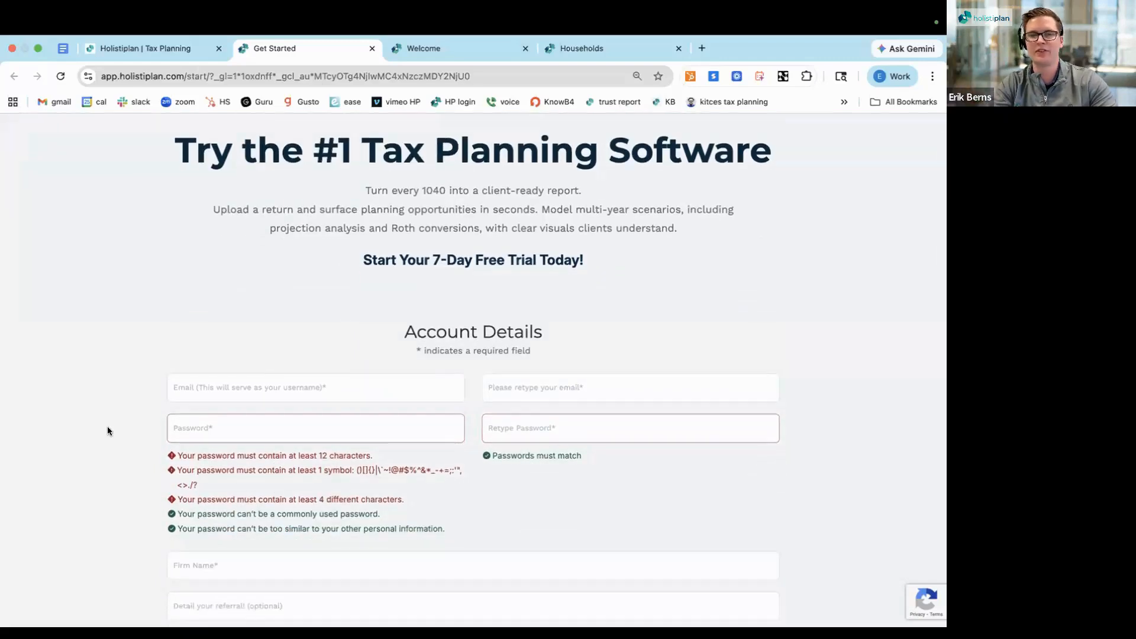
scroll(107, 427, down, 1)
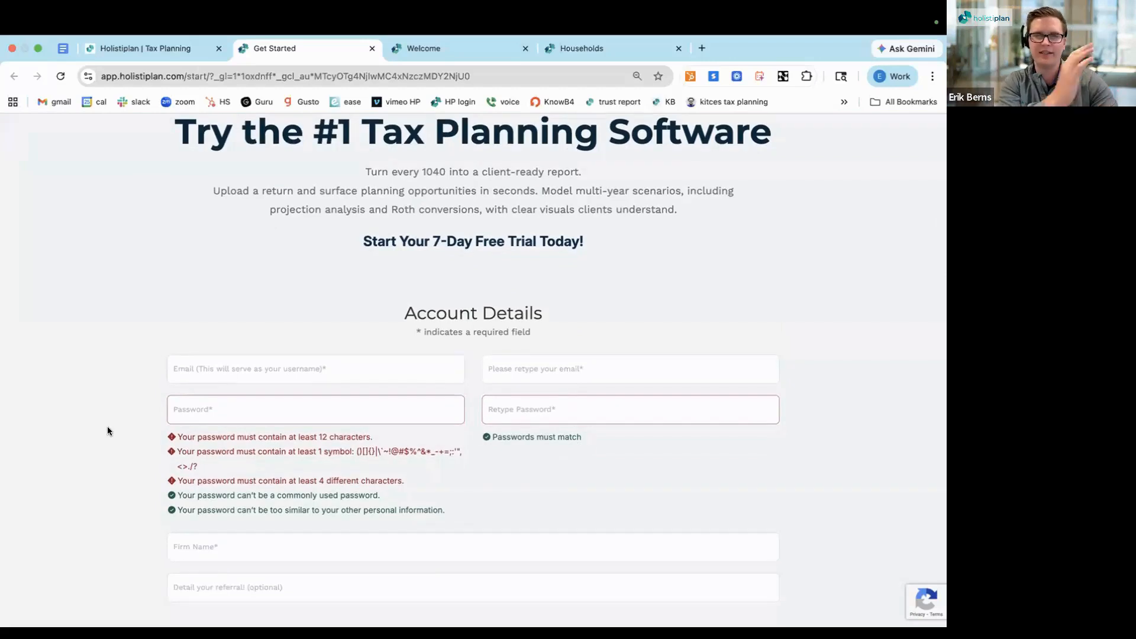
scroll(108, 426, up, 1)
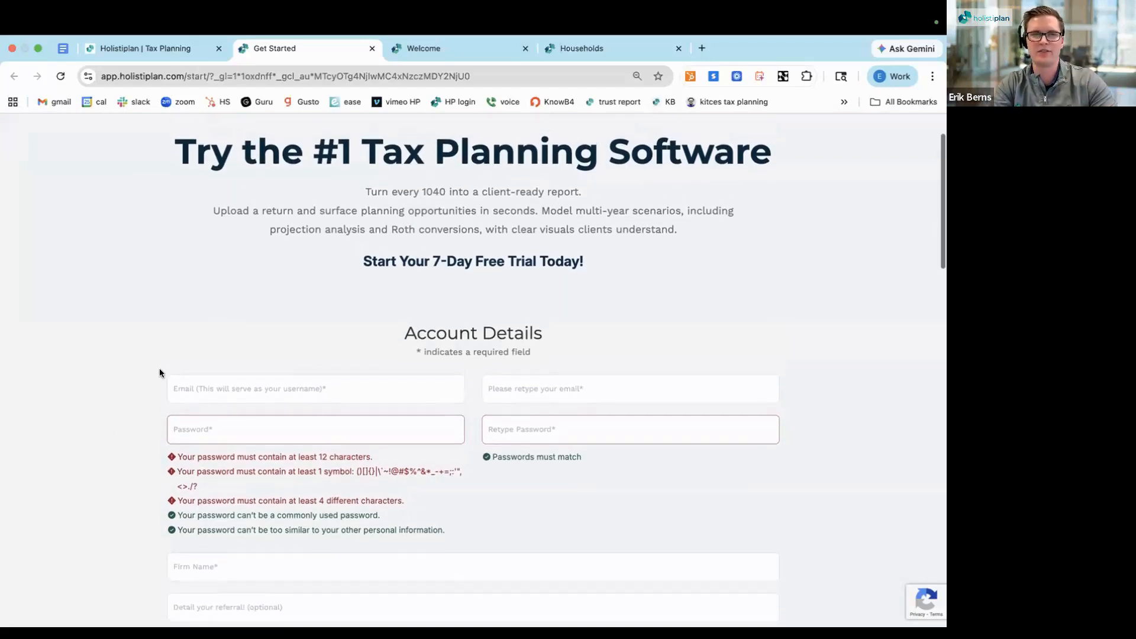
click(220, 397)
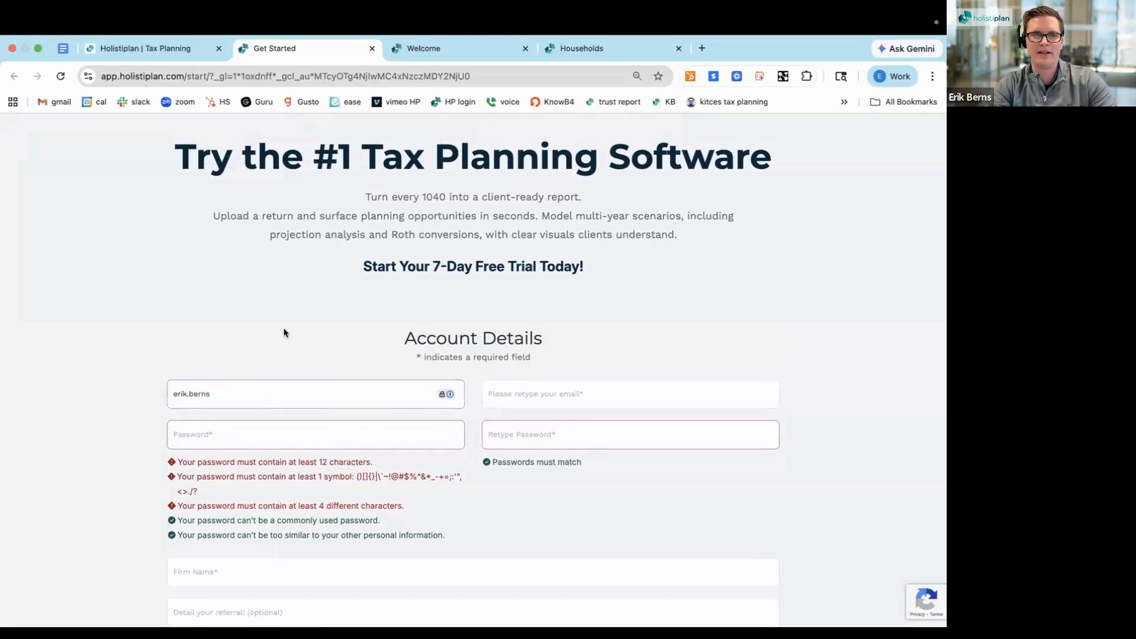
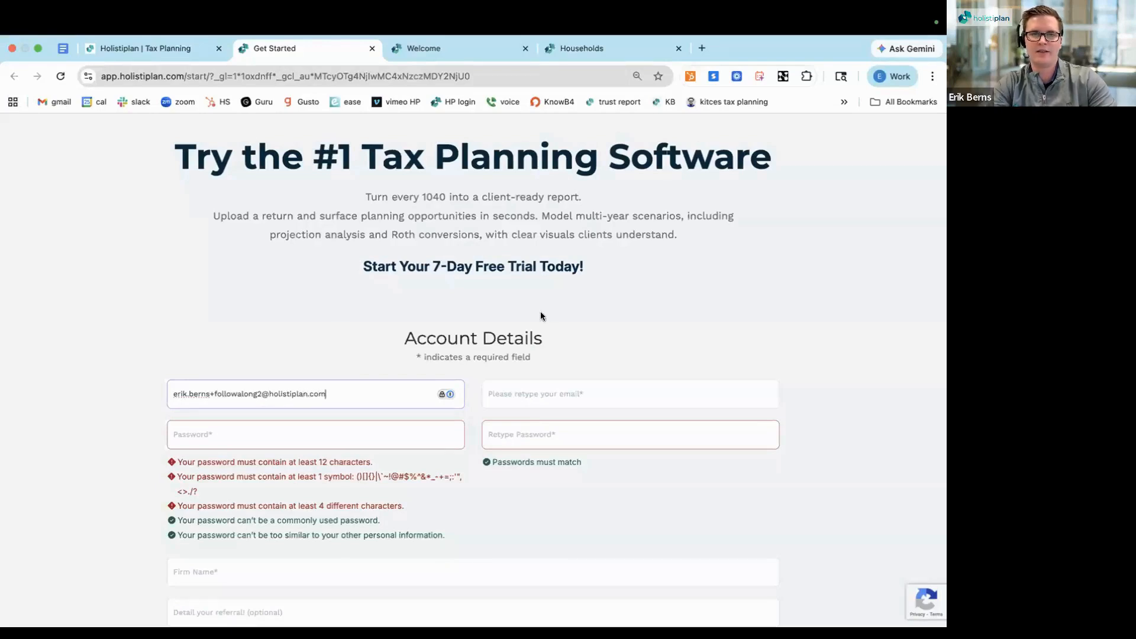
Retype the same e-mail address in the account details to confirm it
click(532, 394)
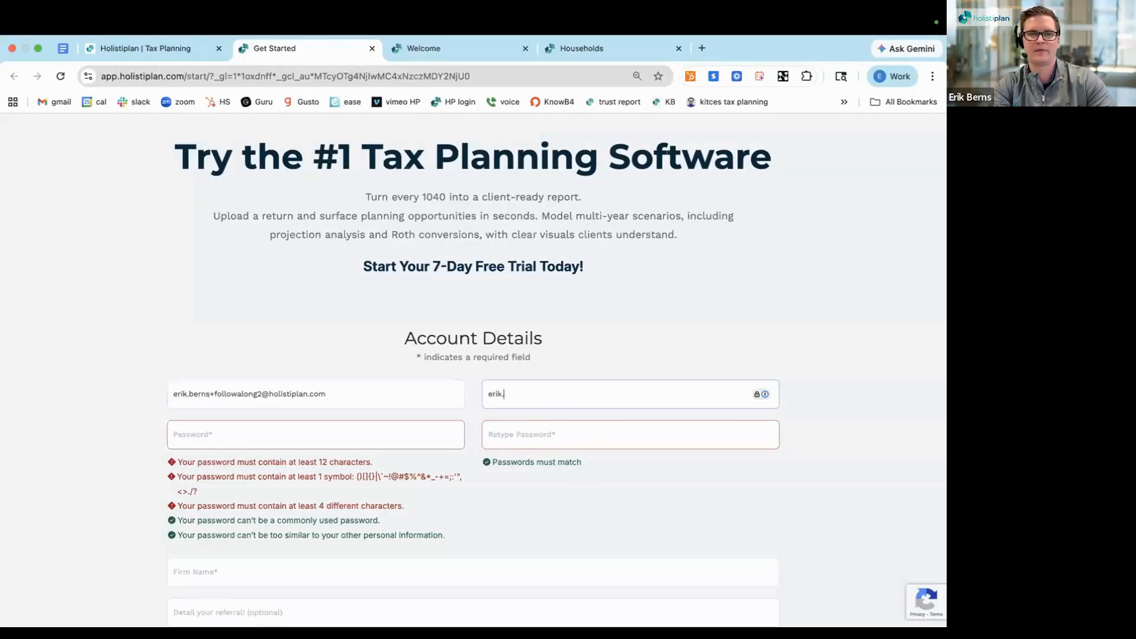
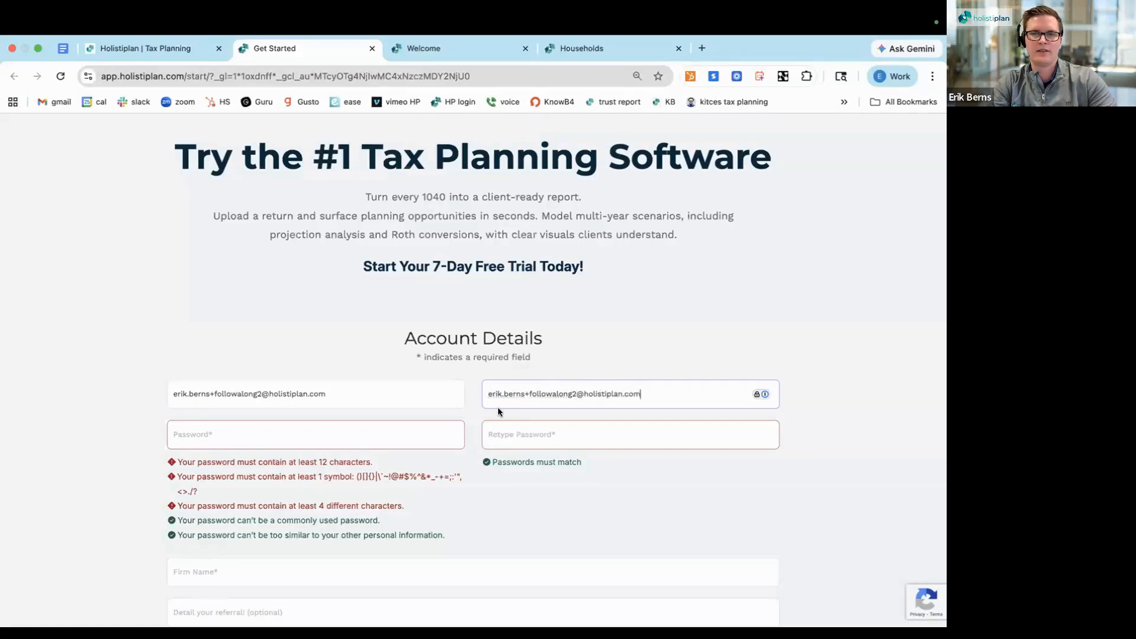
Enter the account password and retype it in the confirmation field
scroll(498, 407, down, 1)
click(267, 393)
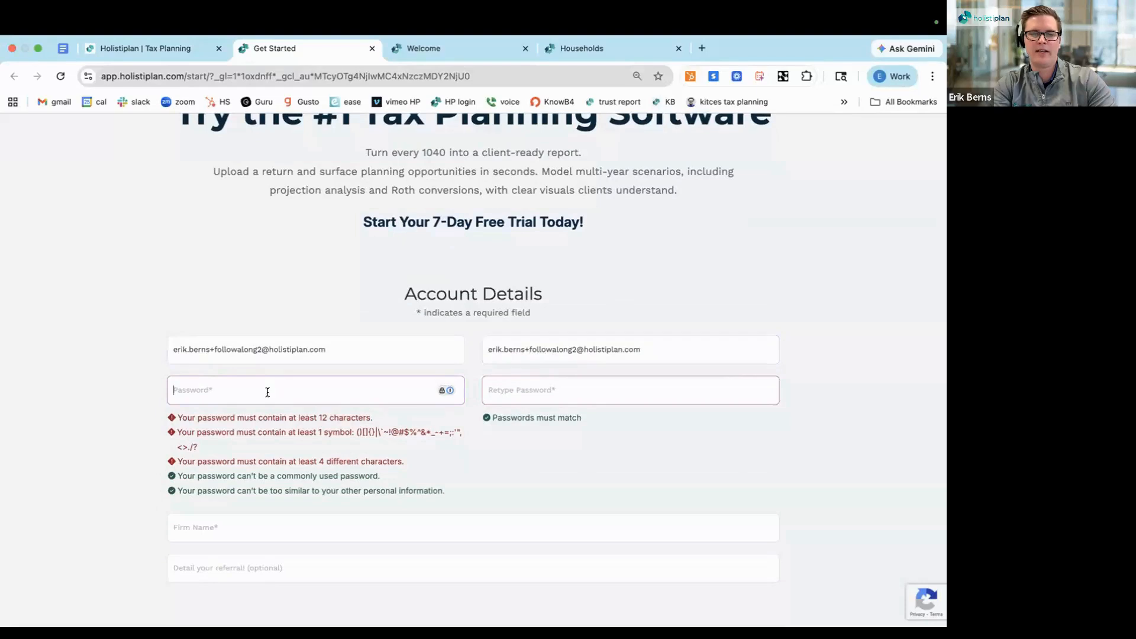
text(••••••••••••••)
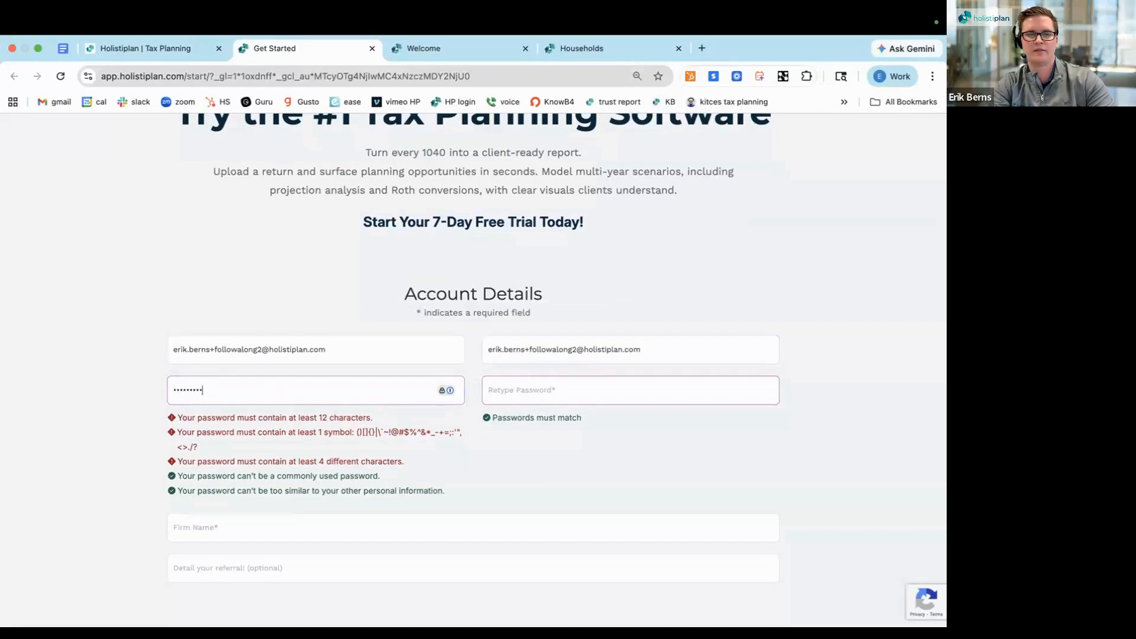
text(•)
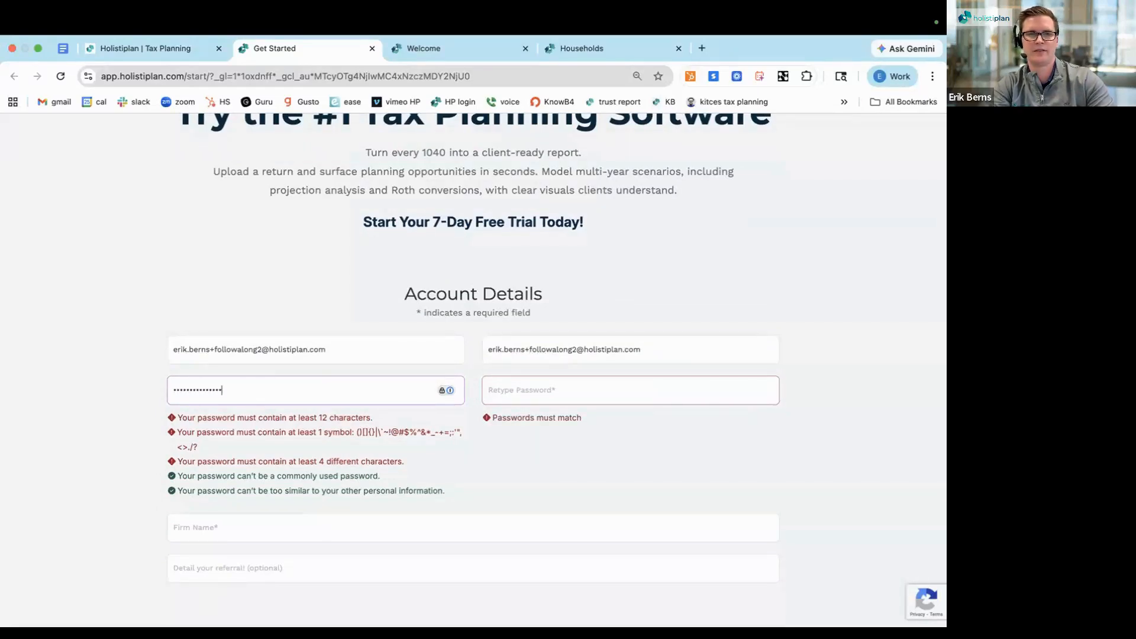
click(512, 388)
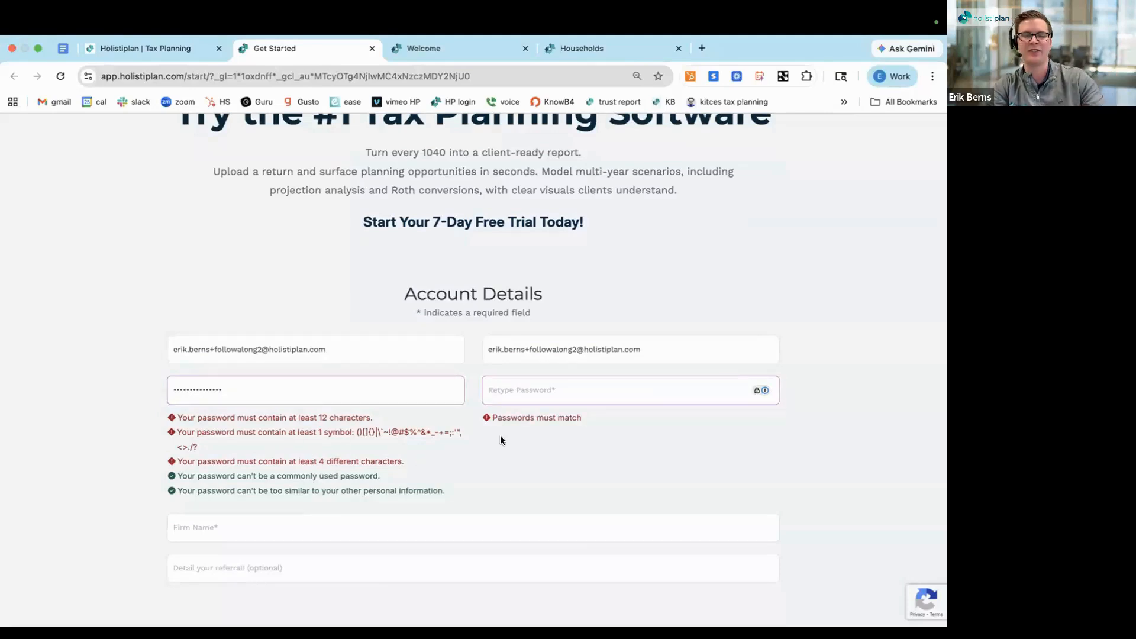
text(••••••••••••••)
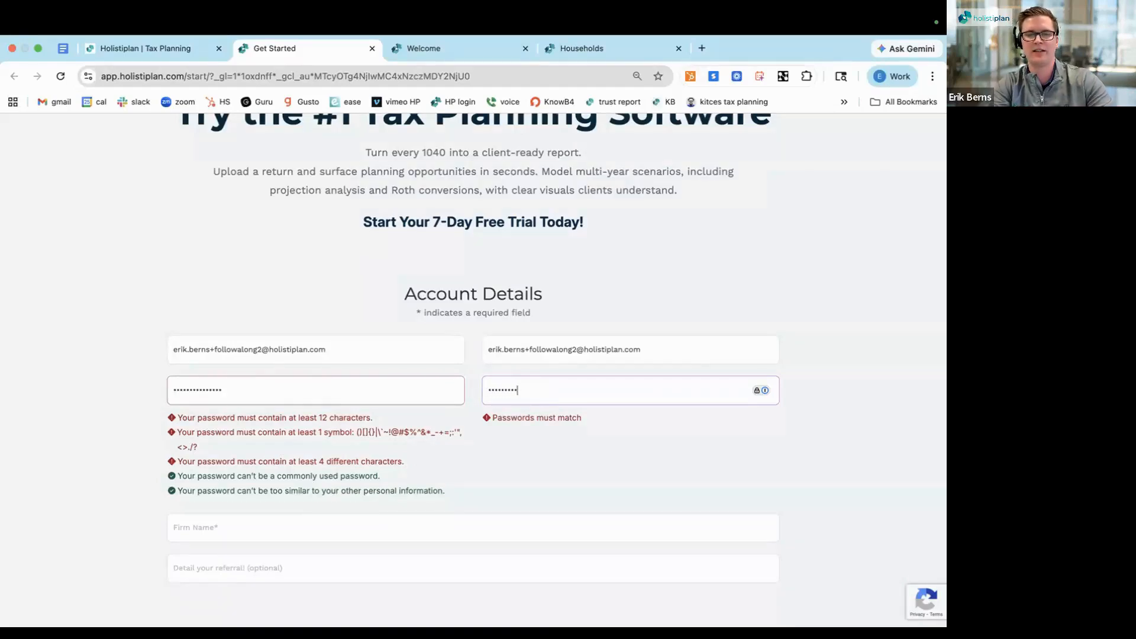
text(••)
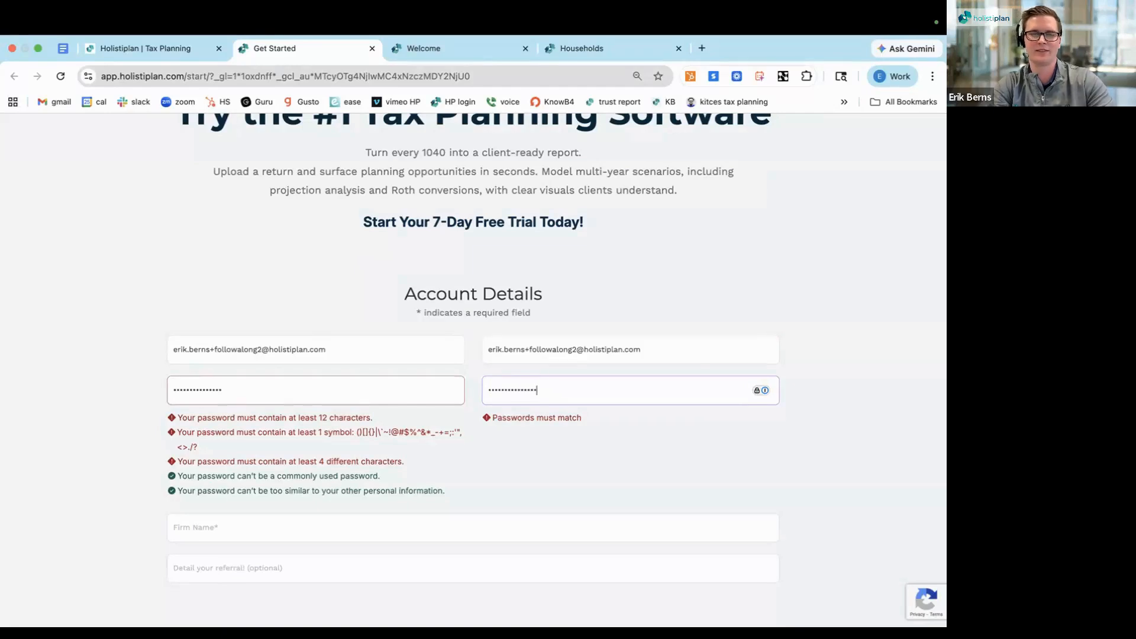
Set the firm name to "Follow Along Demo" and enter the referring person's full name as the referral detail
scroll(318, 447, down, 3)
click(303, 432)
text(Follow)
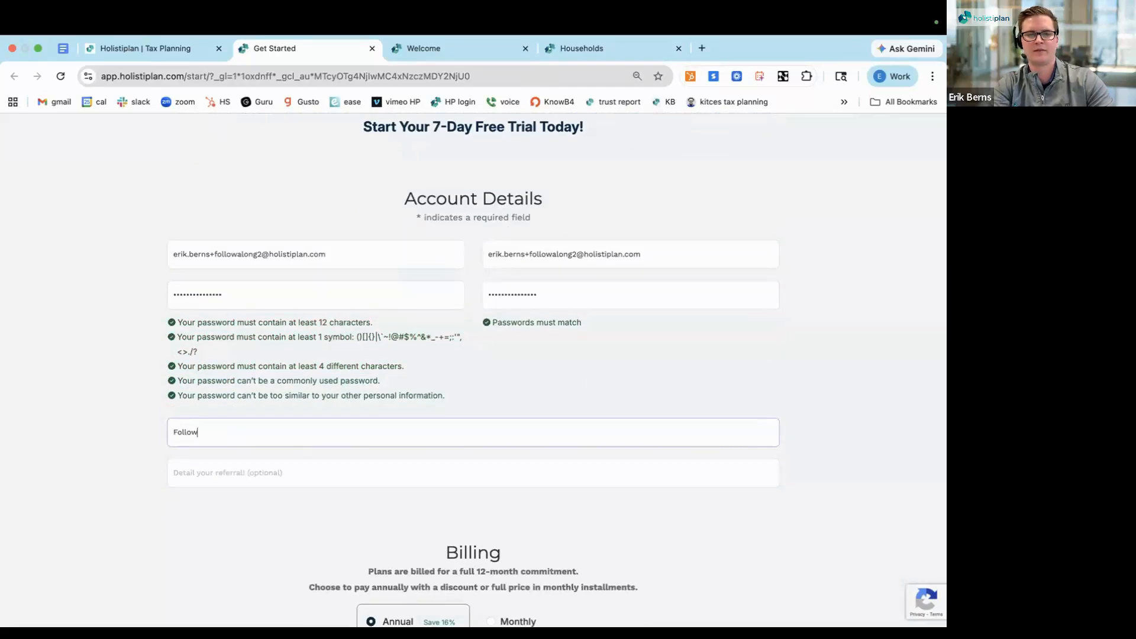
text( Along Demo)
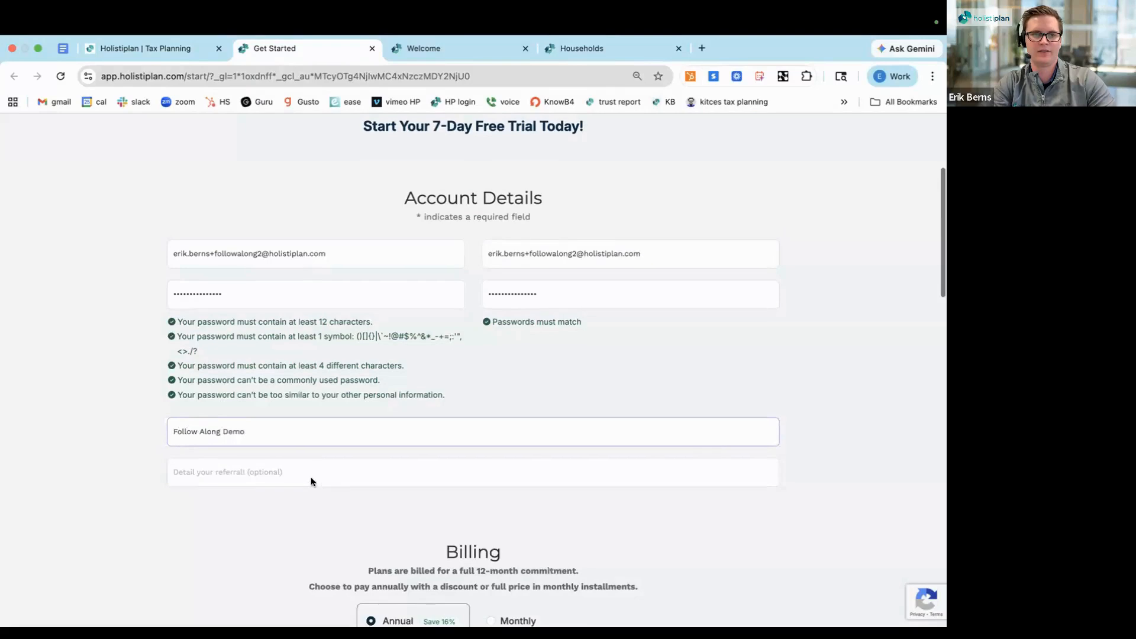
scroll(311, 477, down, 1)
click(268, 431)
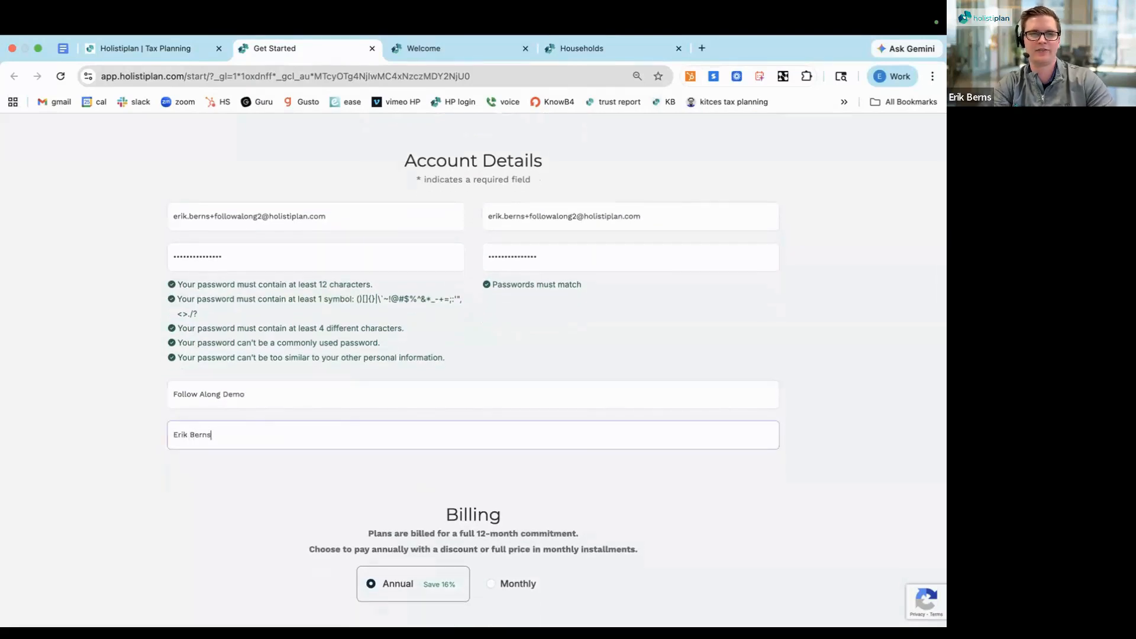
click(292, 499)
Select the Premium Tax plan for the free trial under Plan Selection
scroll(293, 504, down, 5)
scroll(293, 499, down, 3)
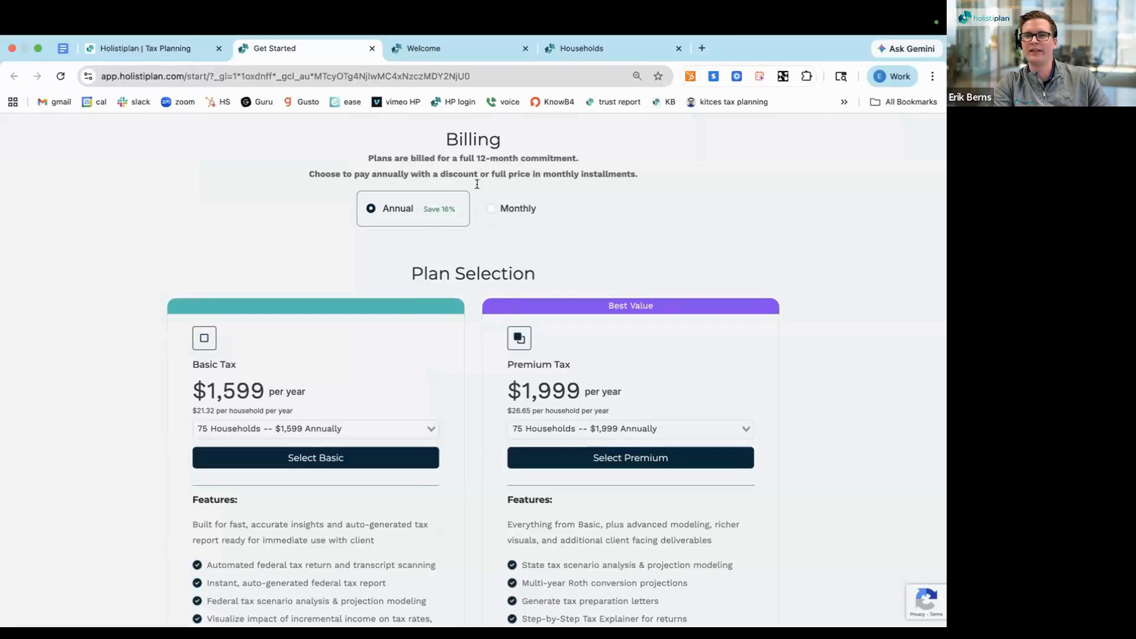
triple_click(456, 158)
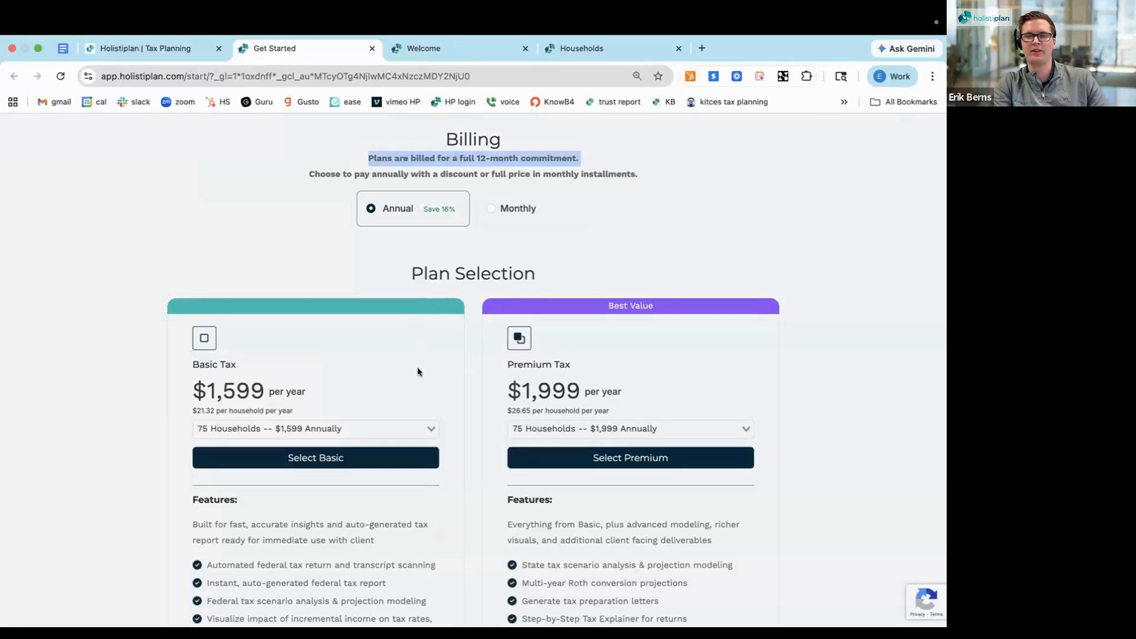
scroll(417, 367, down, 2)
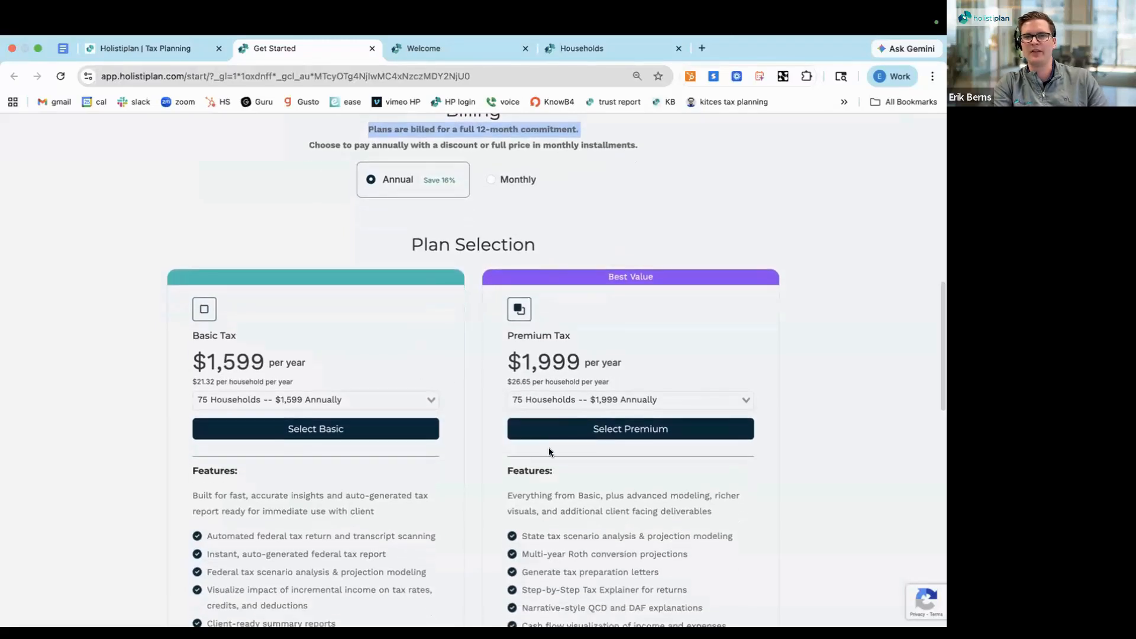
click(547, 429)
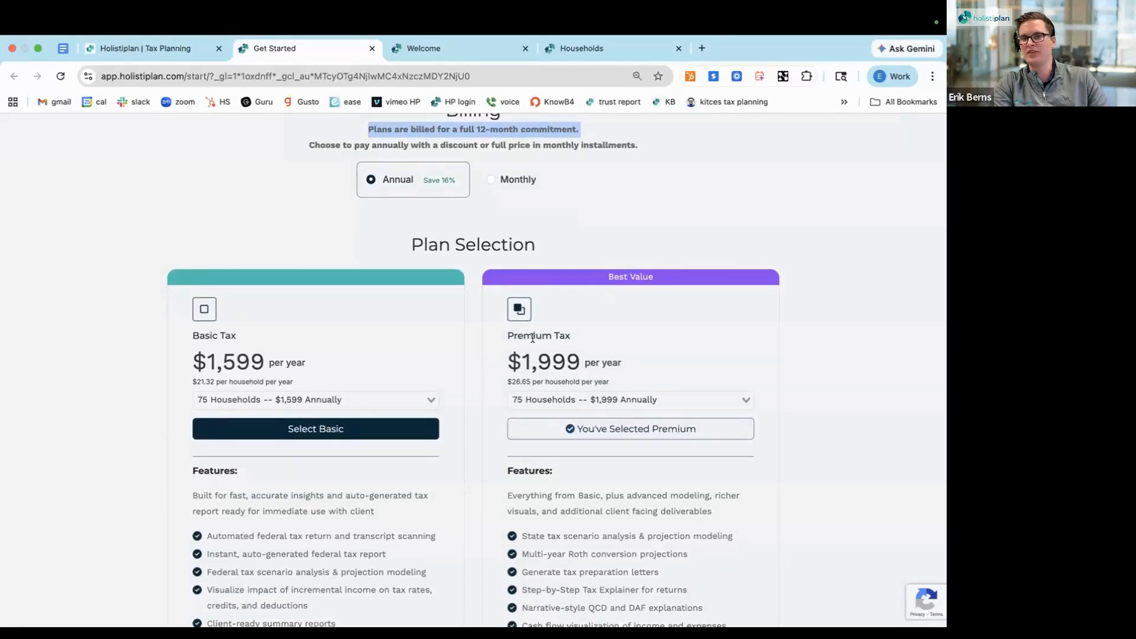
Agree to the terms and conditions on behalf of the firm at the end of the sign-up form
scroll(498, 370, down, 3)
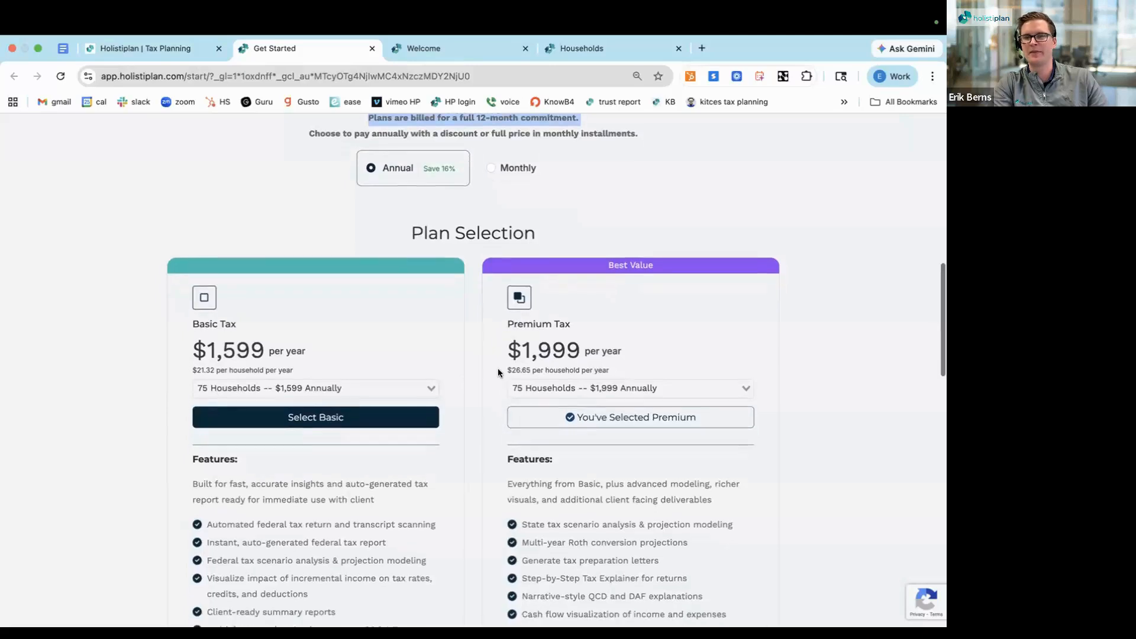
scroll(498, 373, down, 3)
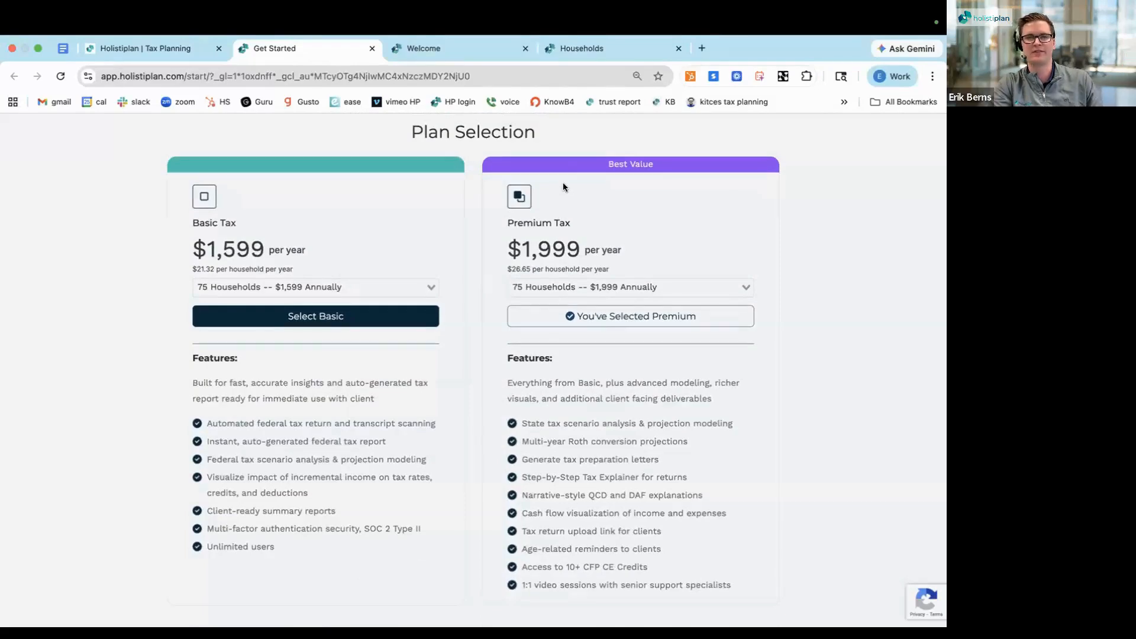
scroll(561, 177, down, 2)
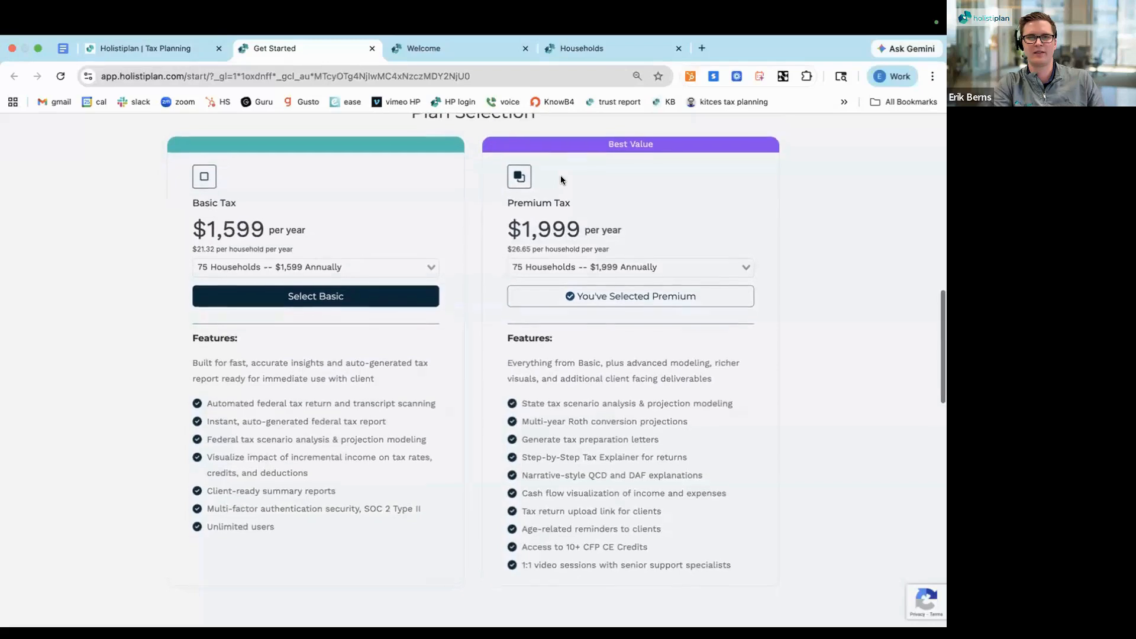
scroll(560, 175, down, 5)
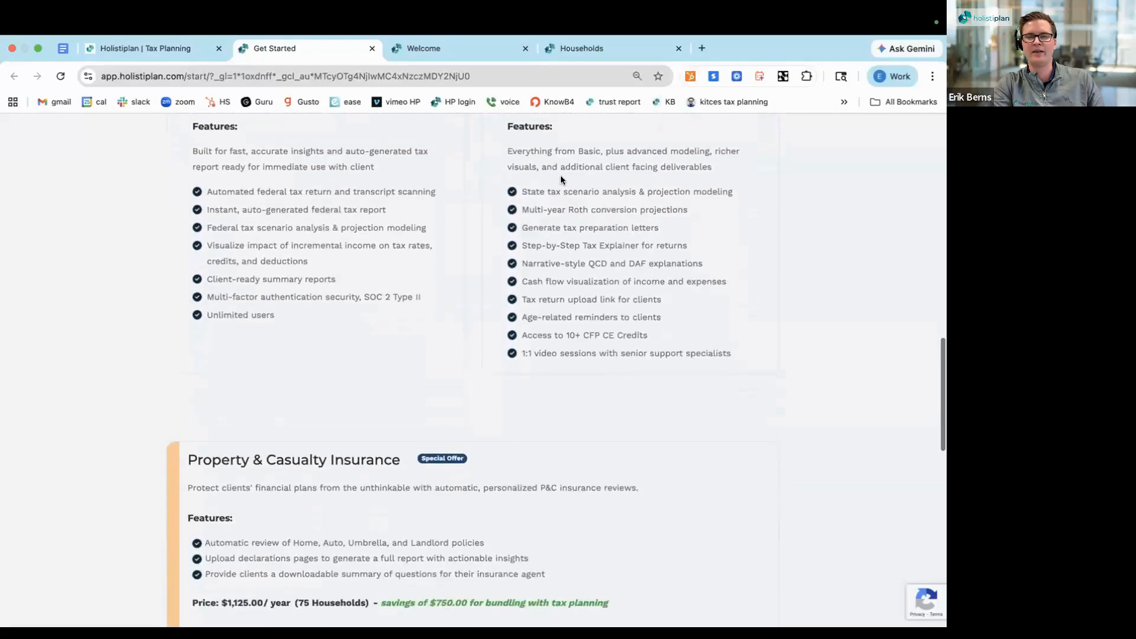
scroll(560, 175, down, 3)
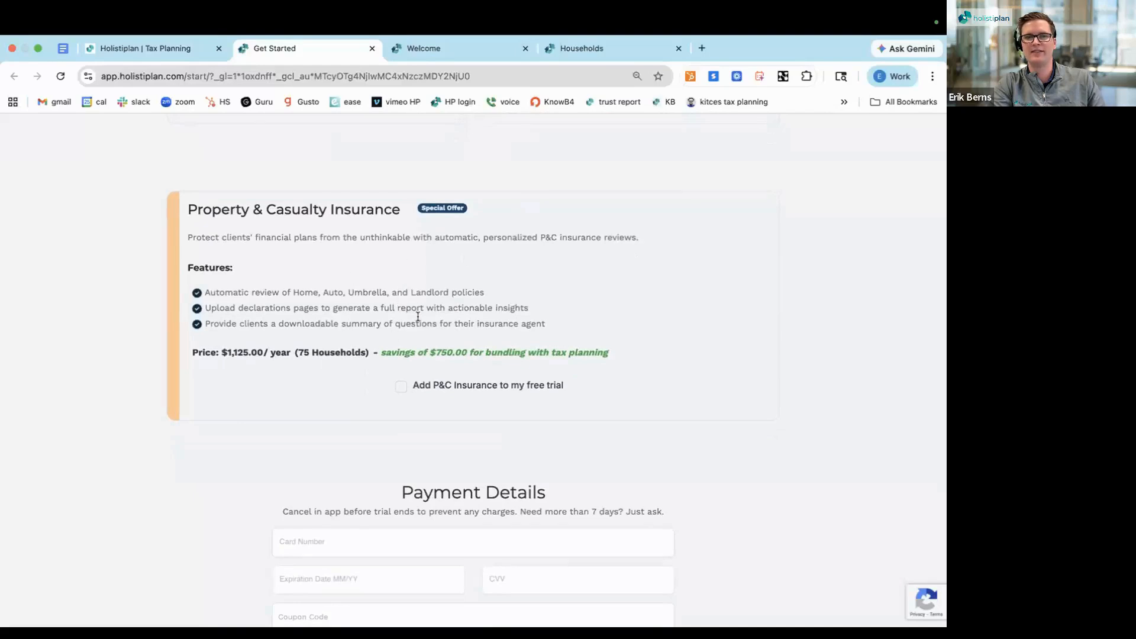
scroll(418, 317, down, 4)
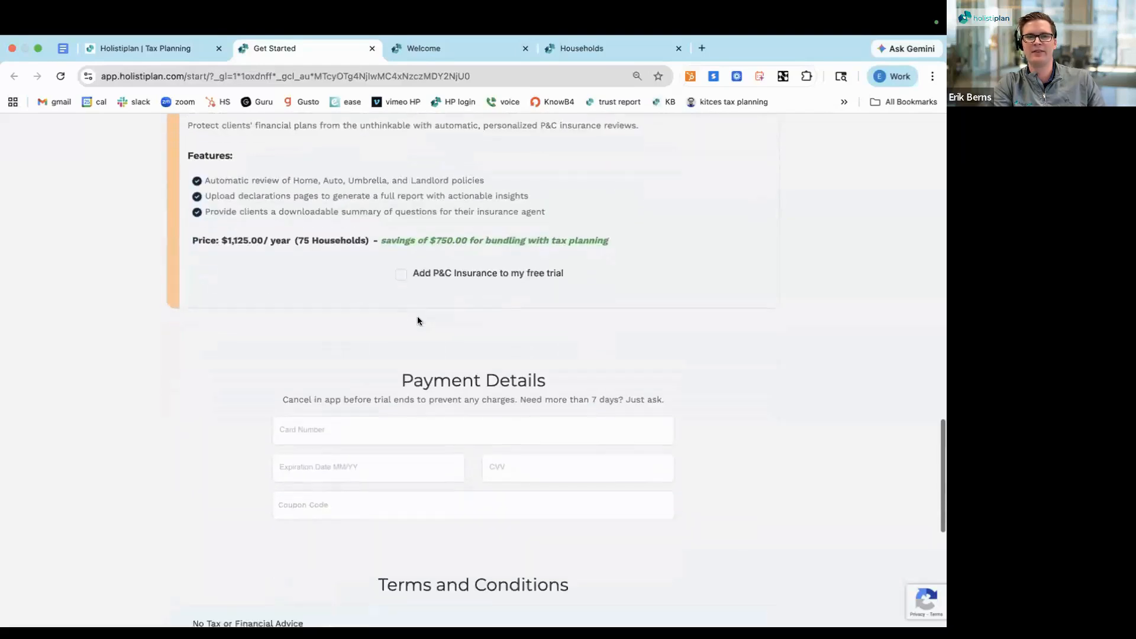
scroll(418, 321, down, 1)
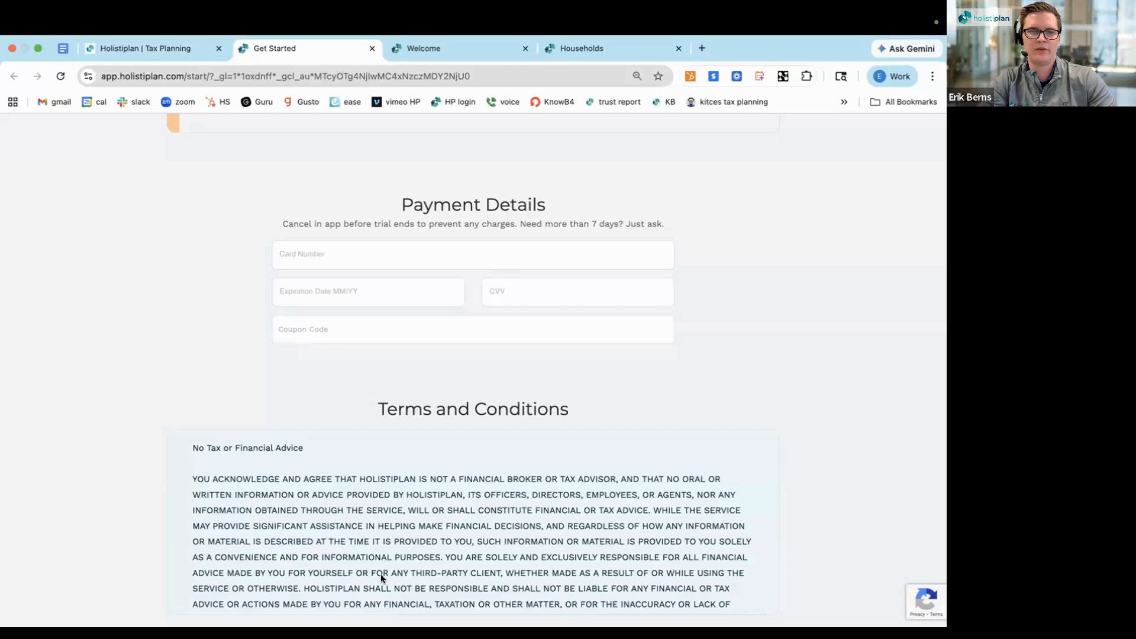
scroll(307, 444, down, 6)
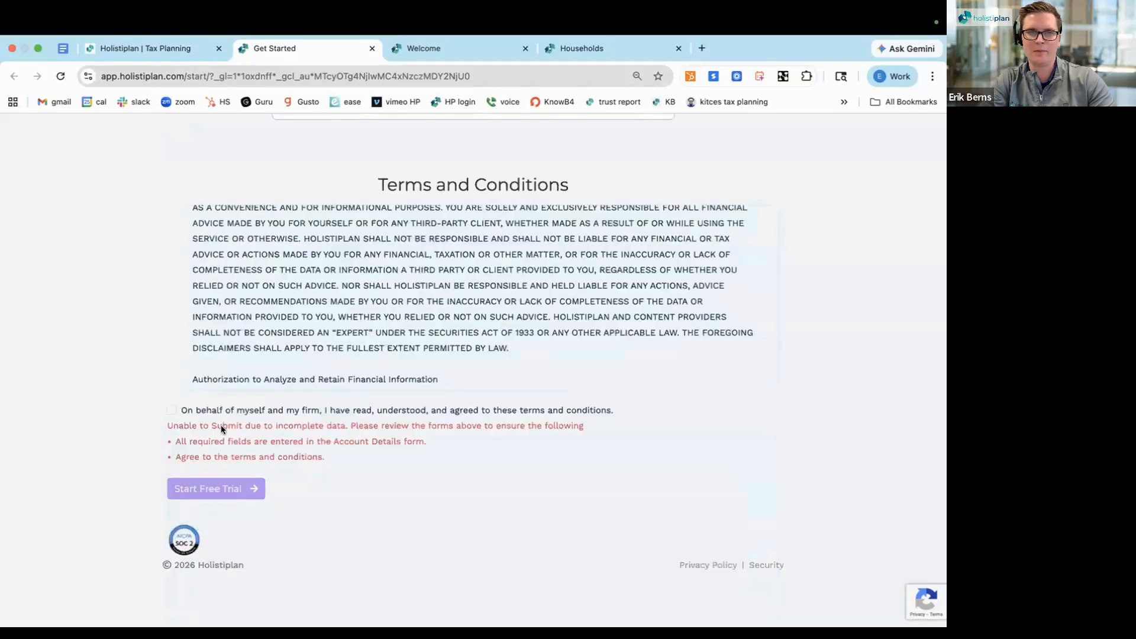
click(172, 411)
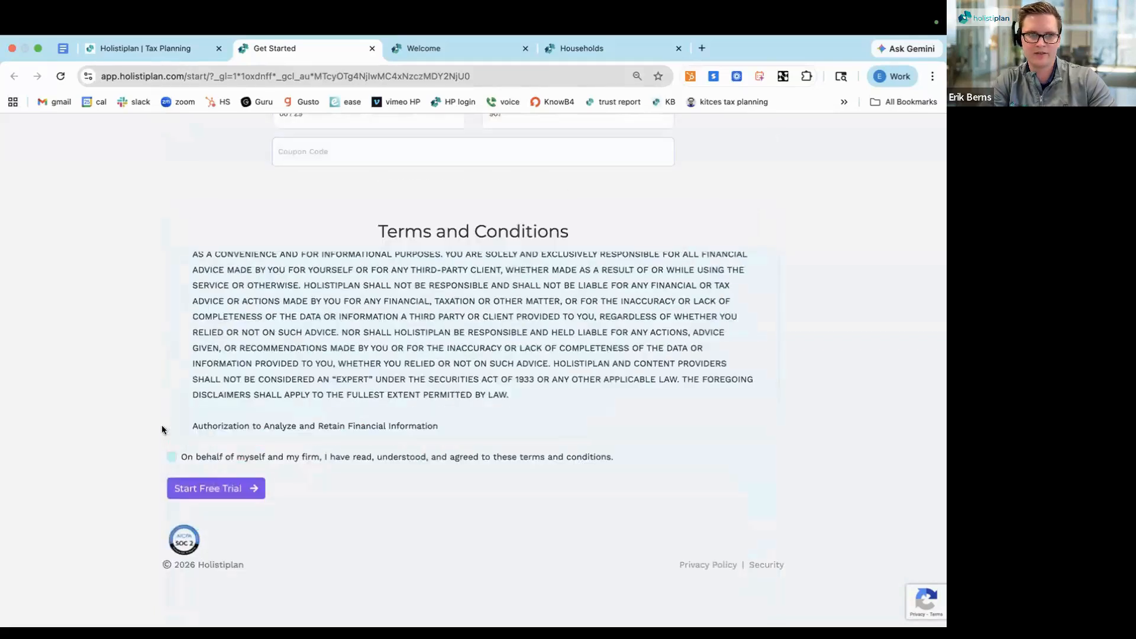
scroll(140, 464, down, 3)
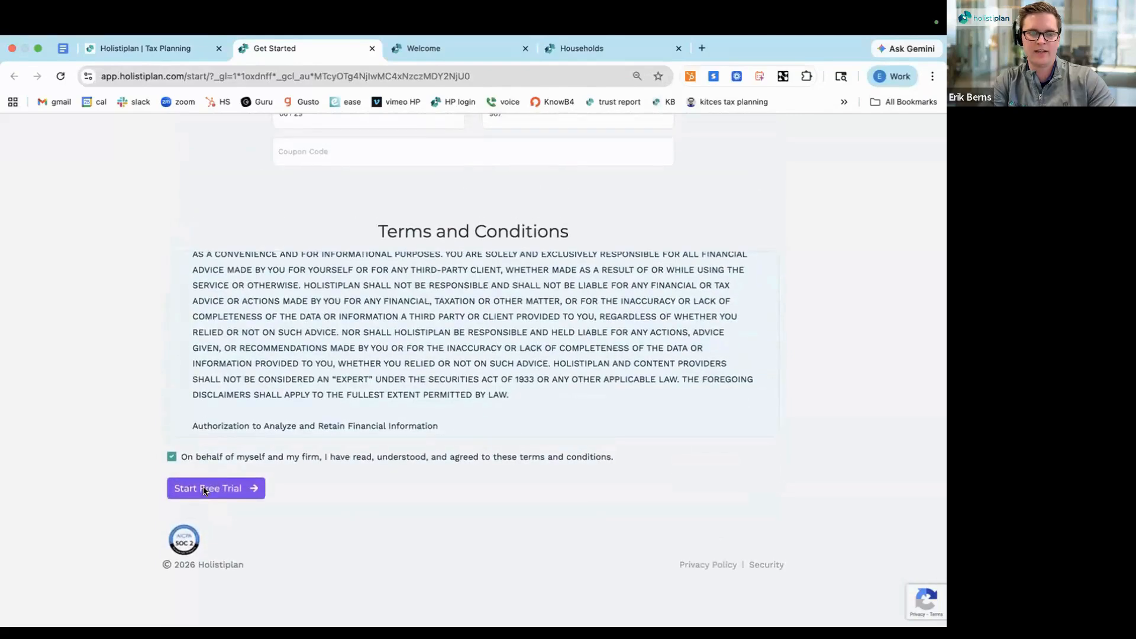
Submit the sign-up form to start the free trial and open the households list
click(203, 489)
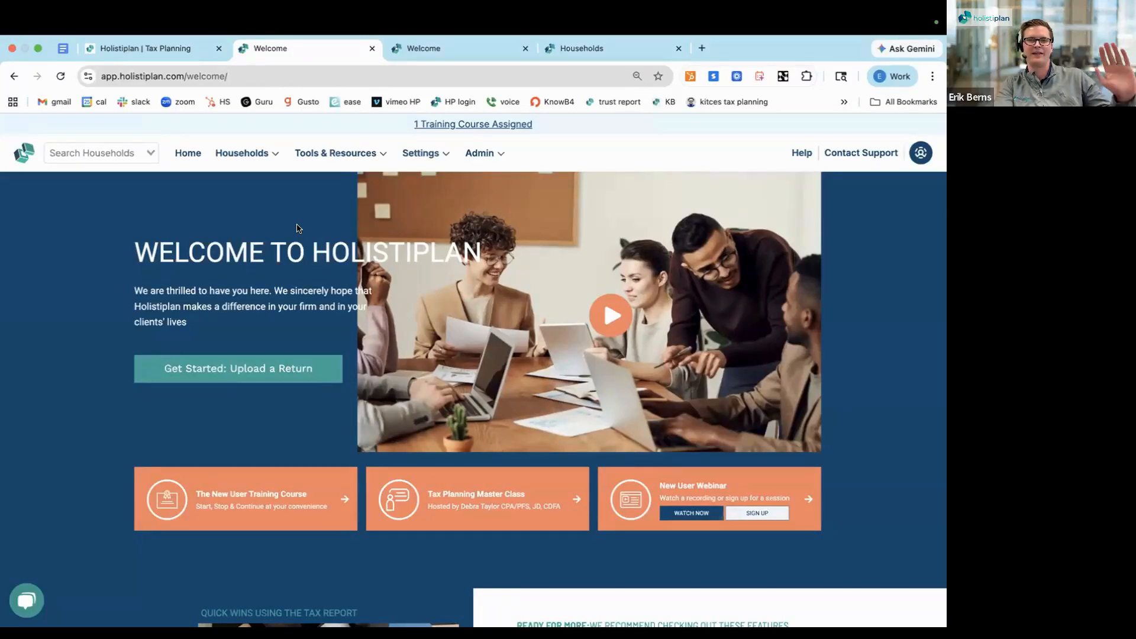
click(250, 152)
click(250, 193)
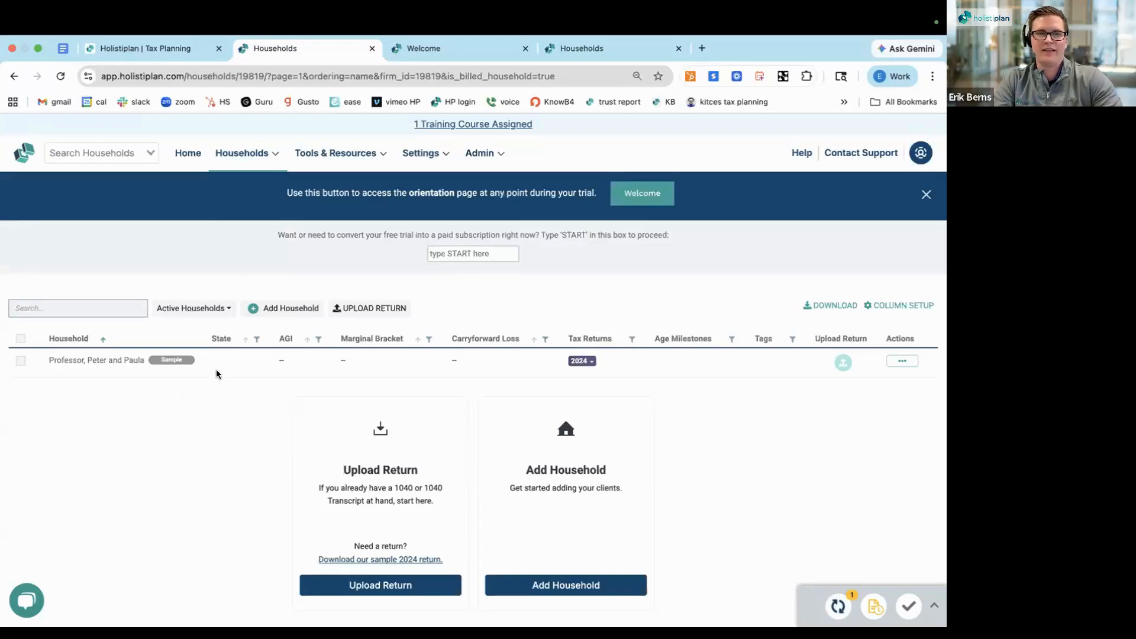
Start adding a new household and enter the first client's first and last name
click(281, 310)
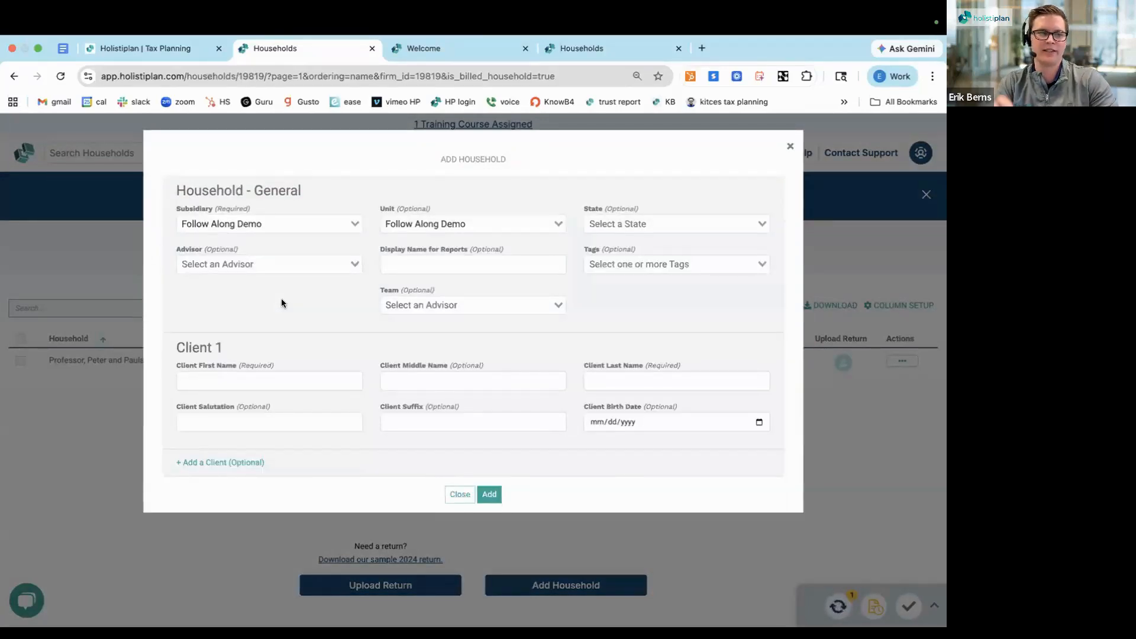
click(253, 381)
text(Robert)
click(626, 380)
text(Retiree)
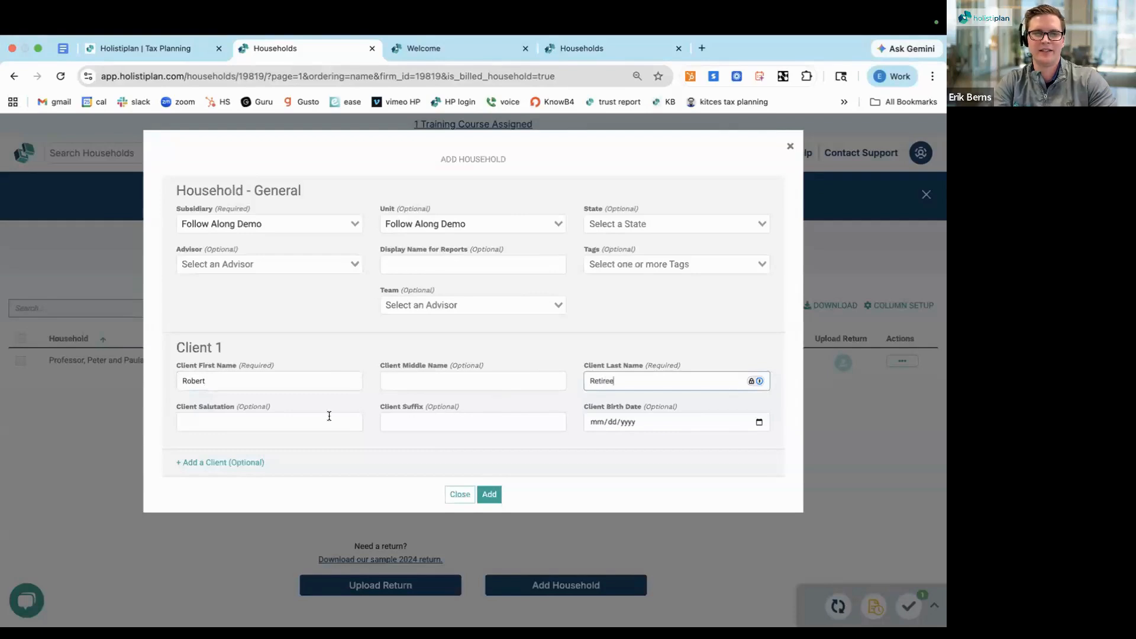
Add a second client to the household and enter that client's first and last name
click(235, 465)
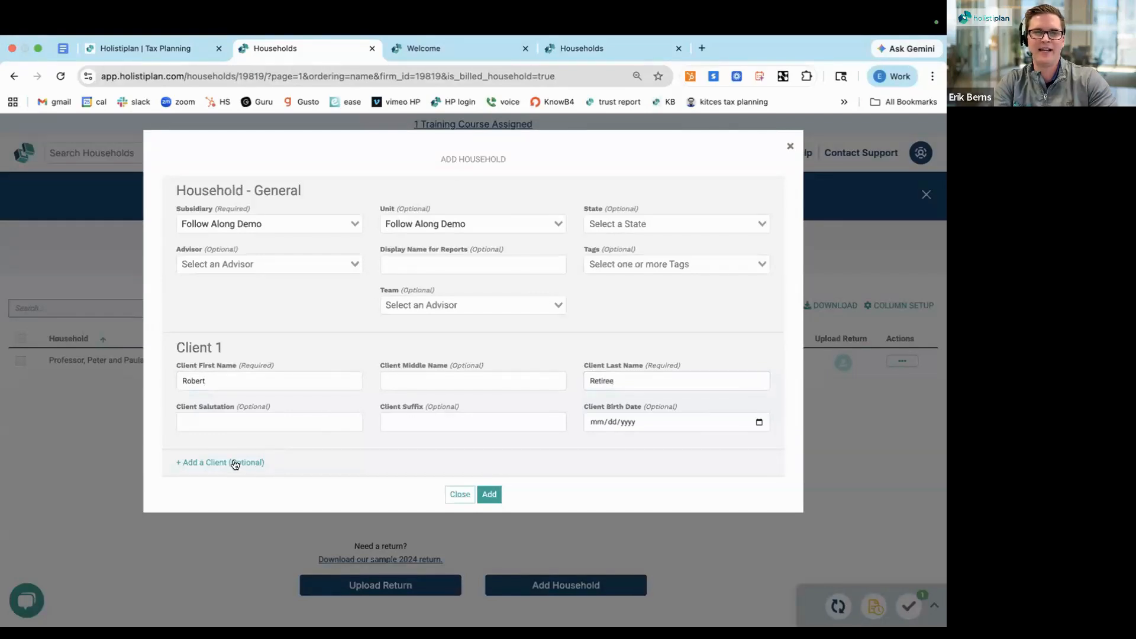
click(235, 463)
click(208, 492)
text(Roxanne)
click(587, 498)
text(Retiree)
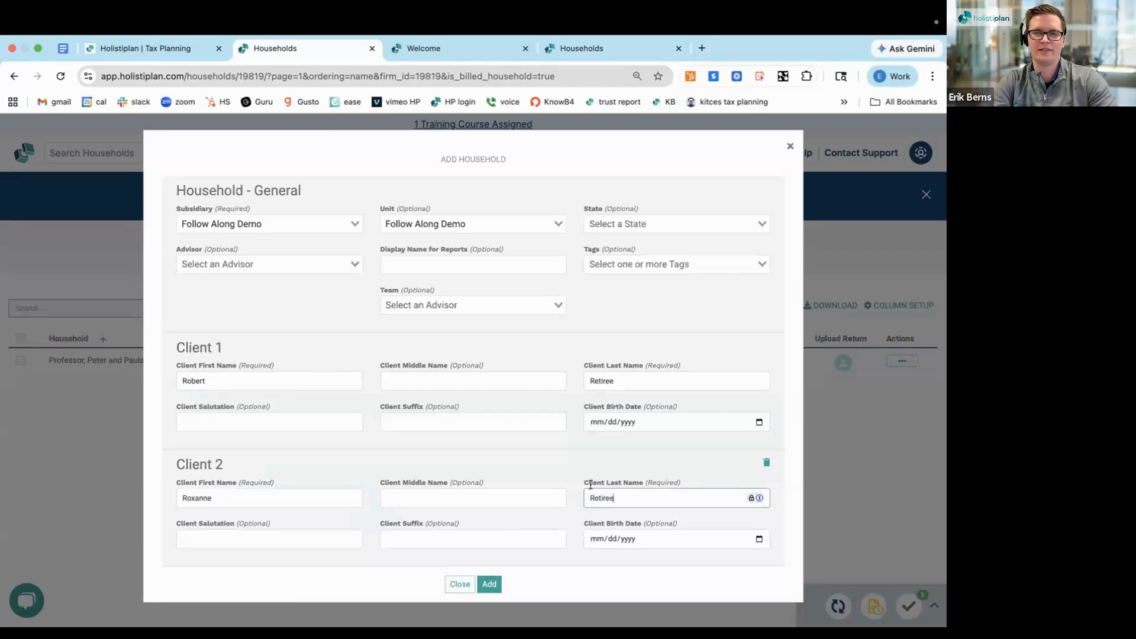
click(587, 458)
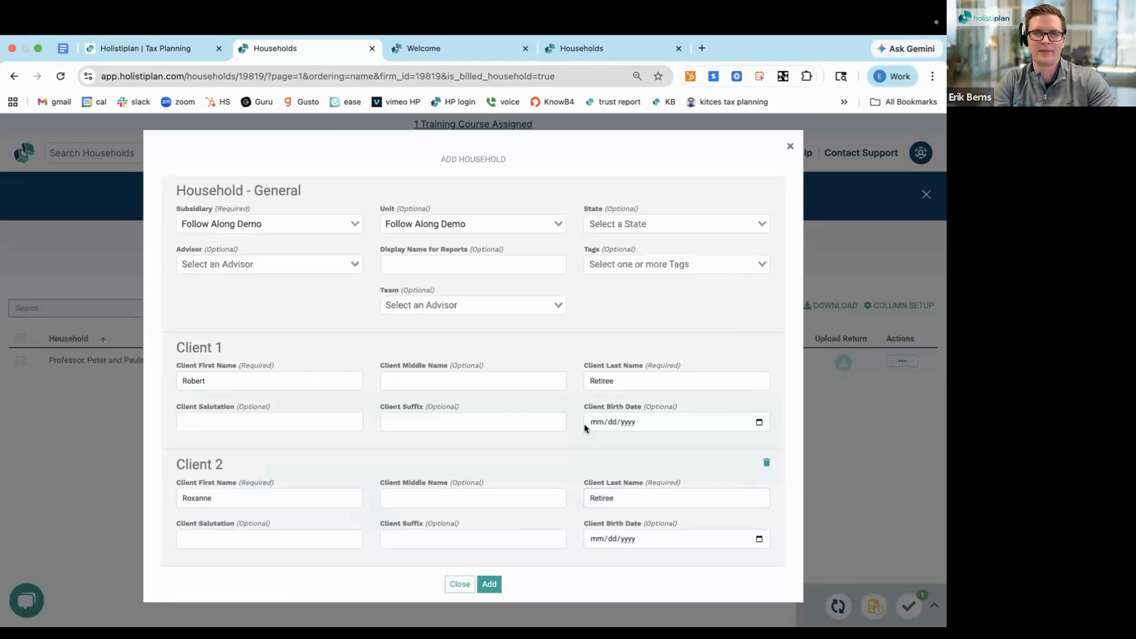
Set the household's state to California and enter Client 1's birth date
click(670, 228)
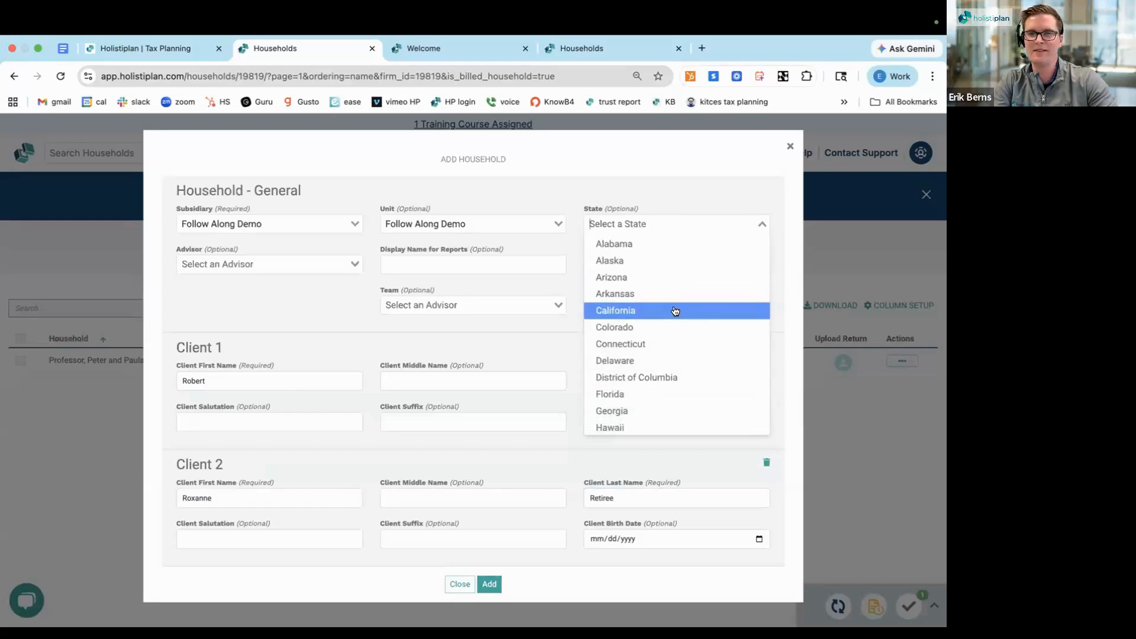
click(673, 310)
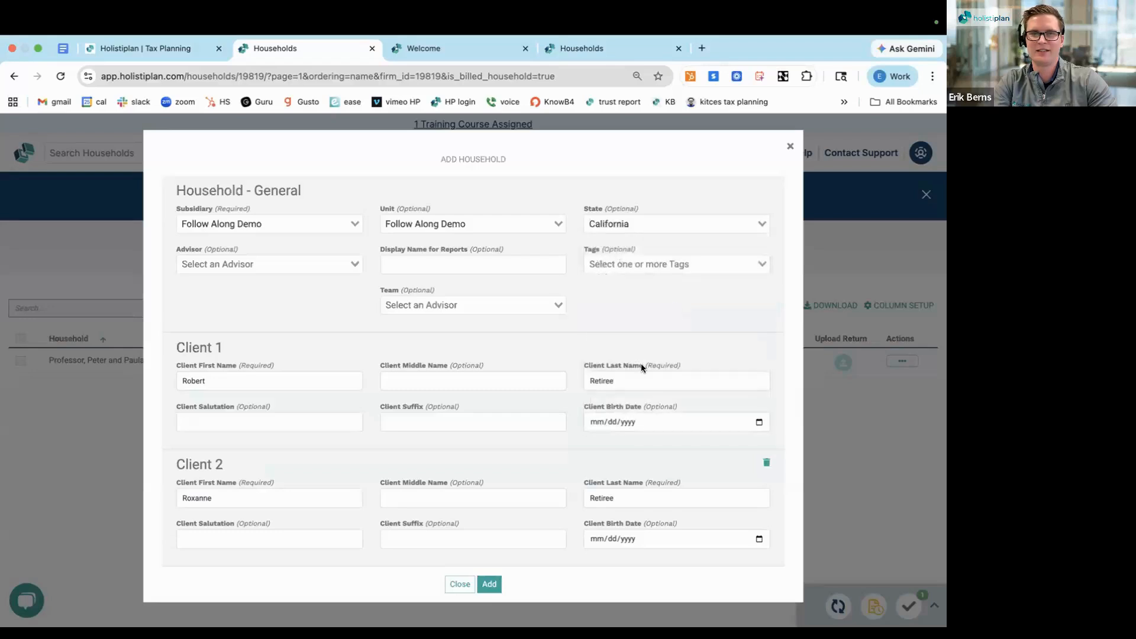
click(595, 422)
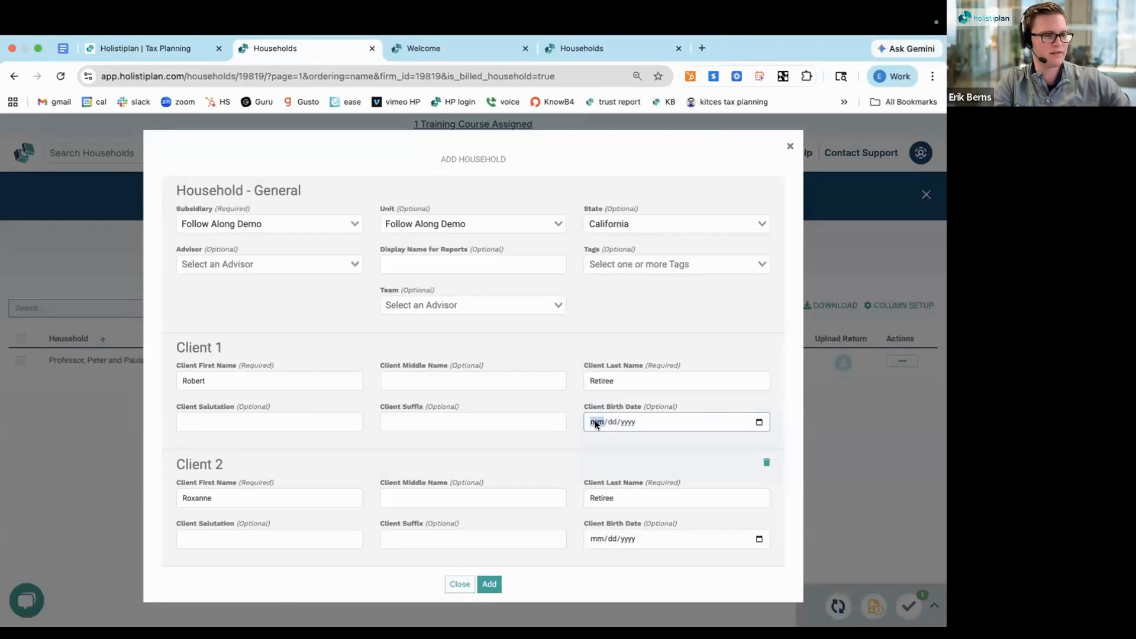
text(0)
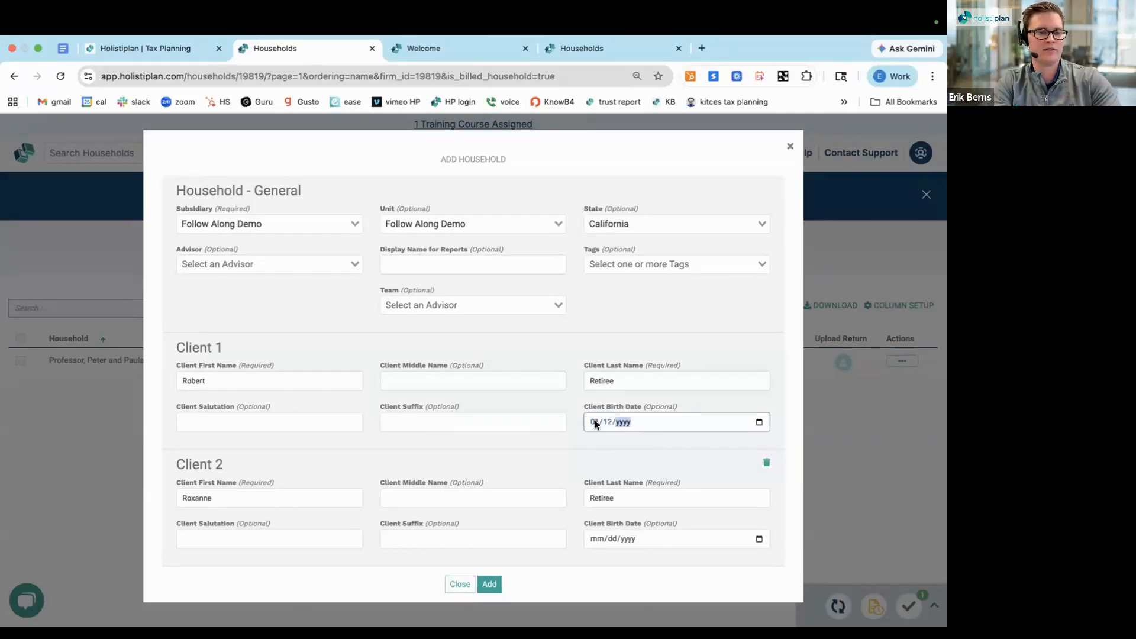
text(1/1)
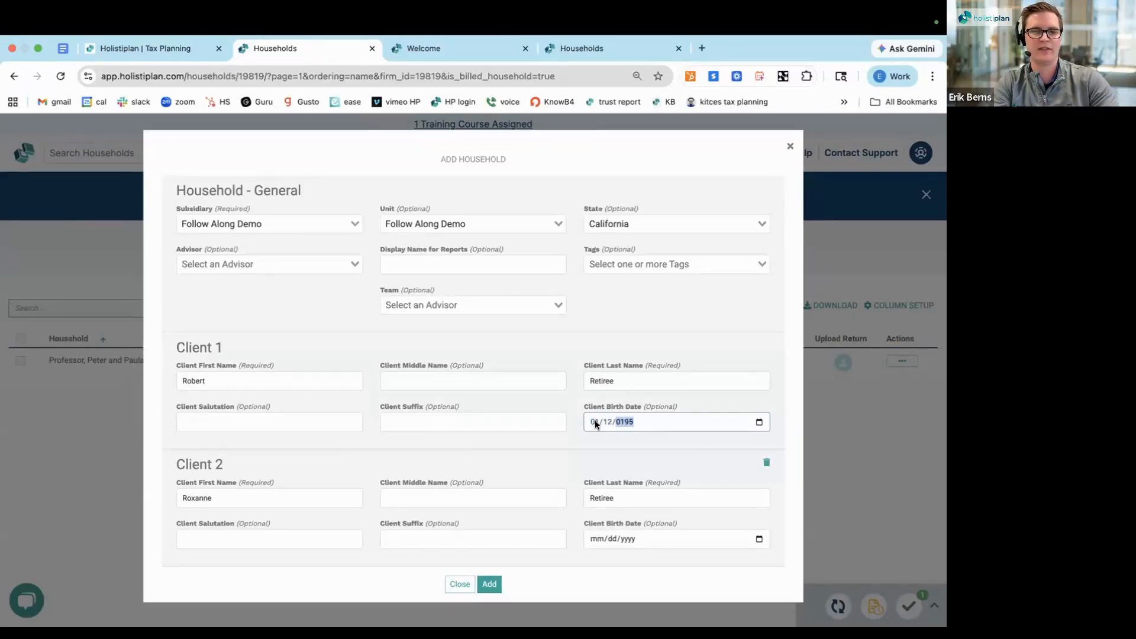
text(2)
click(566, 443)
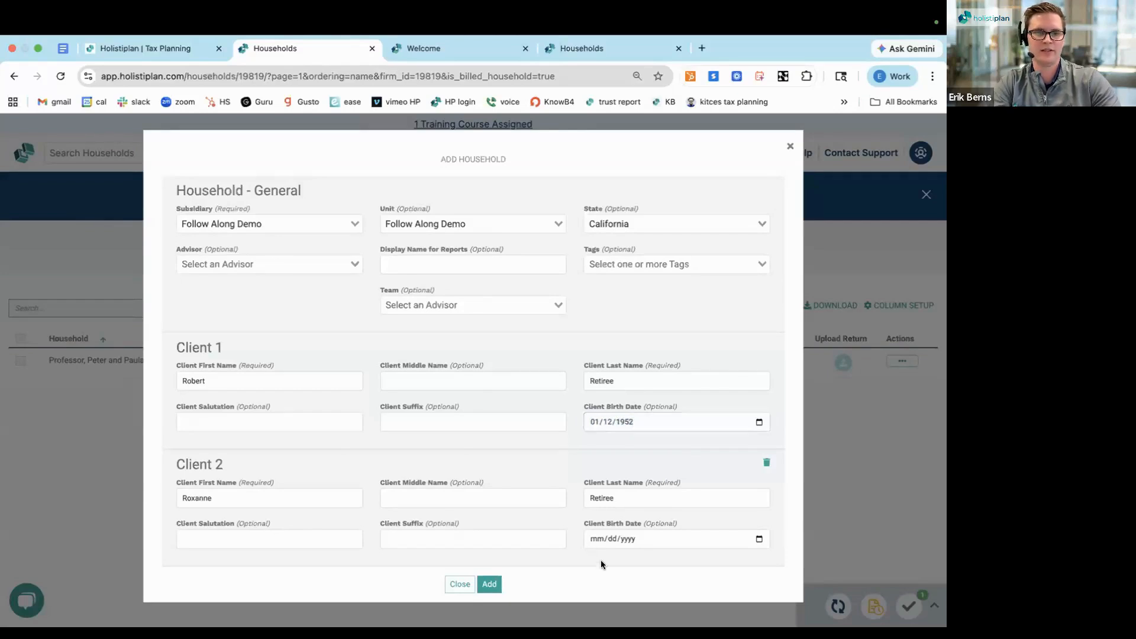
Enter Client 2's birth date and add the completed household
click(594, 539)
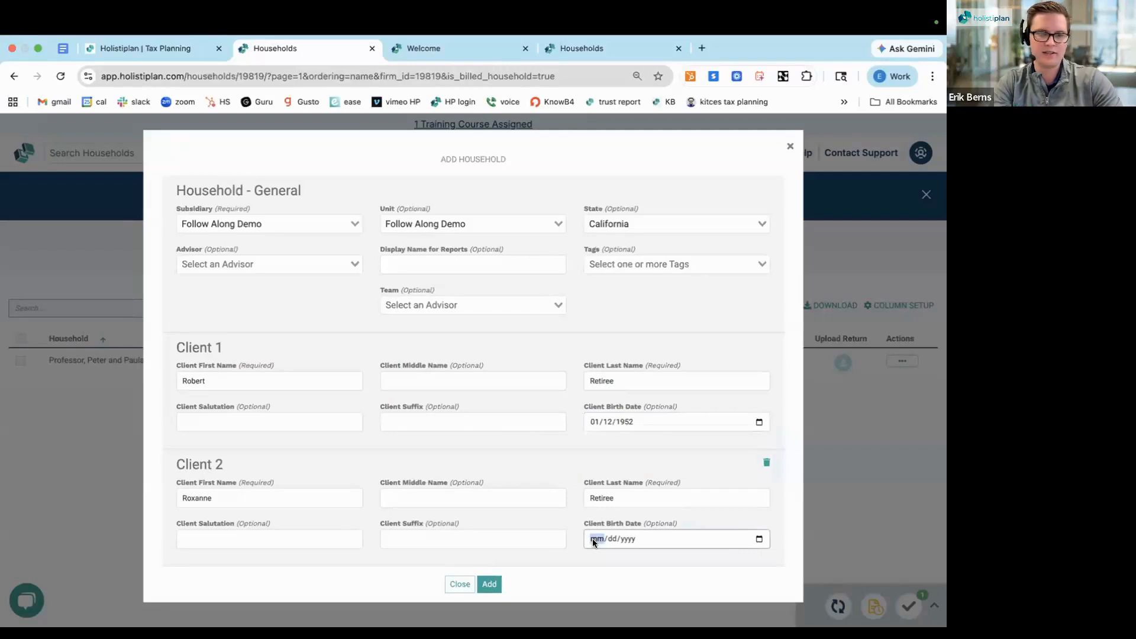
text(0)
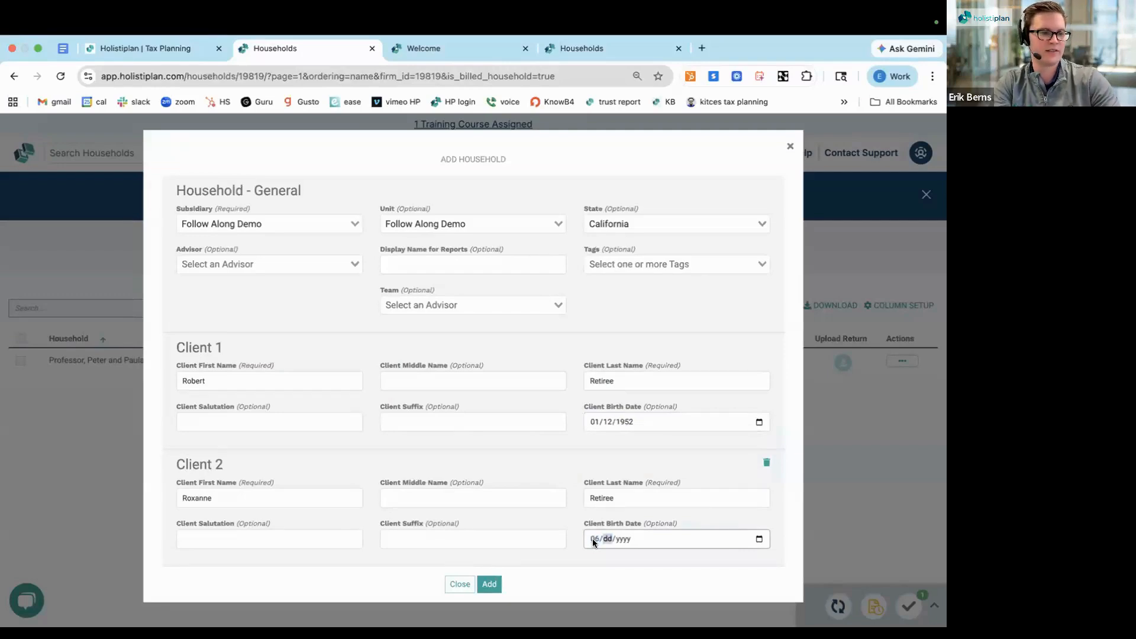
text(6/20/)
text(1954)
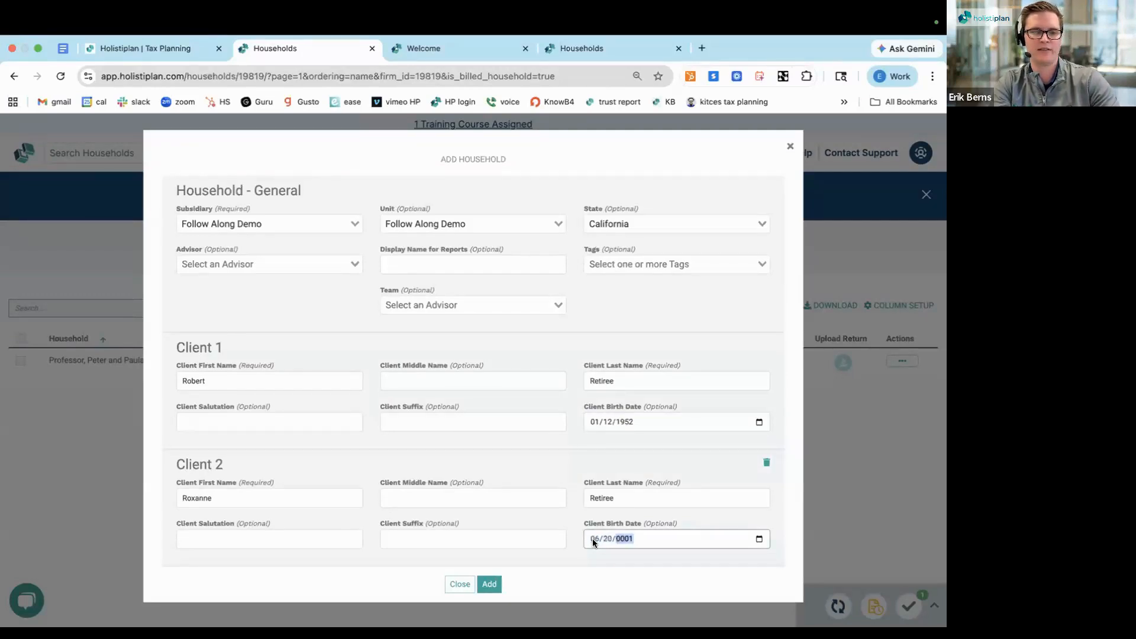
click(548, 451)
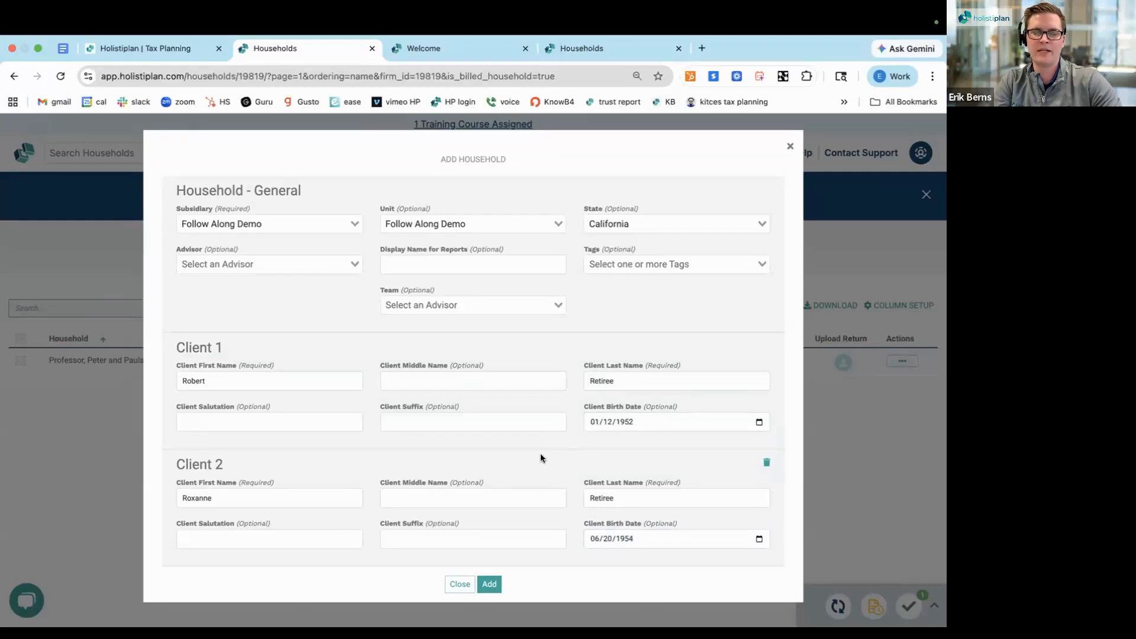
click(489, 584)
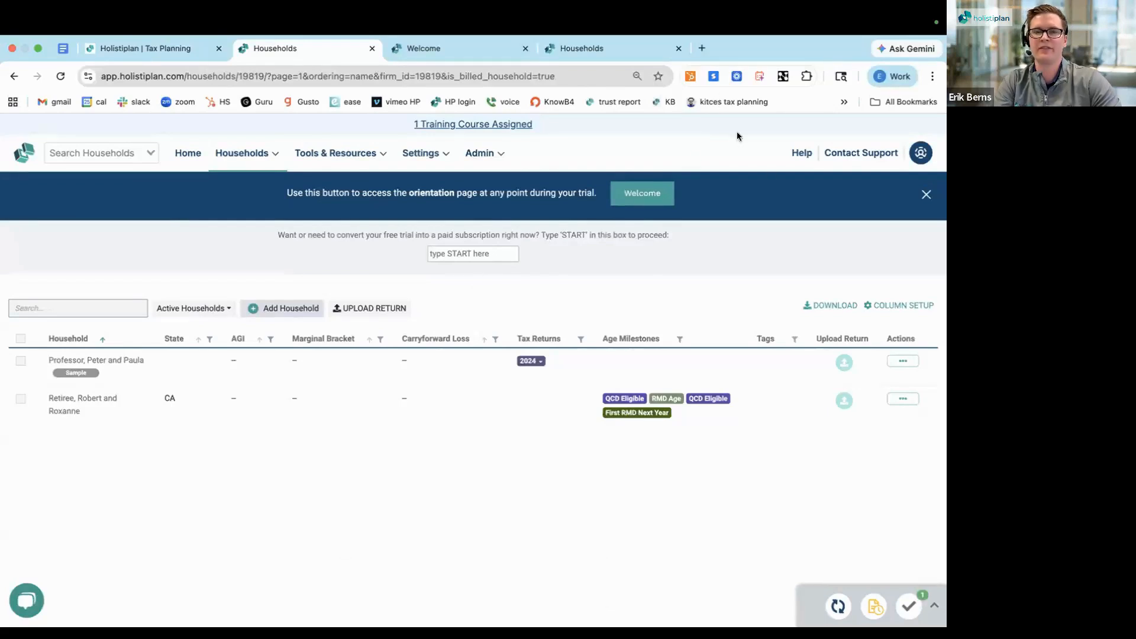
Search the Holistiplan Knowledge Base for "sample" in a new browser tab and open the article on sample tax returns
click(700, 48)
text(kb sam)
key(BackSpace)
key(BackSpace)
key(BackSpace)
key(BackSpace)
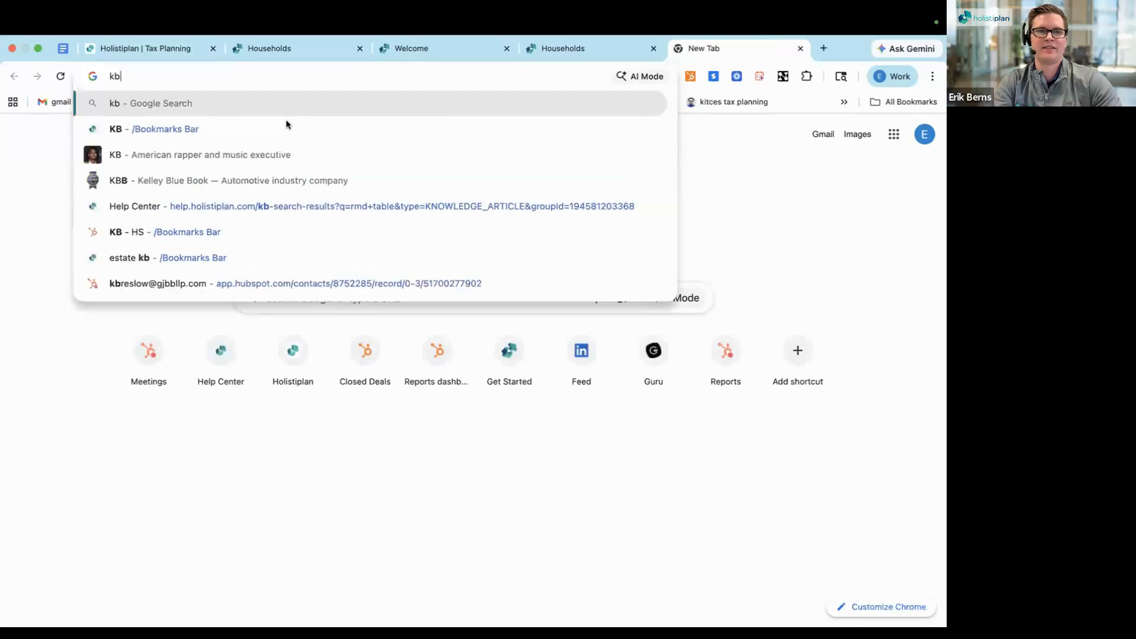
click(286, 124)
text(sample)
click(263, 375)
Open the 2025 Retiree Sample Return linked in the sample tax returns article and download its PDF
scroll(418, 391, down, 4)
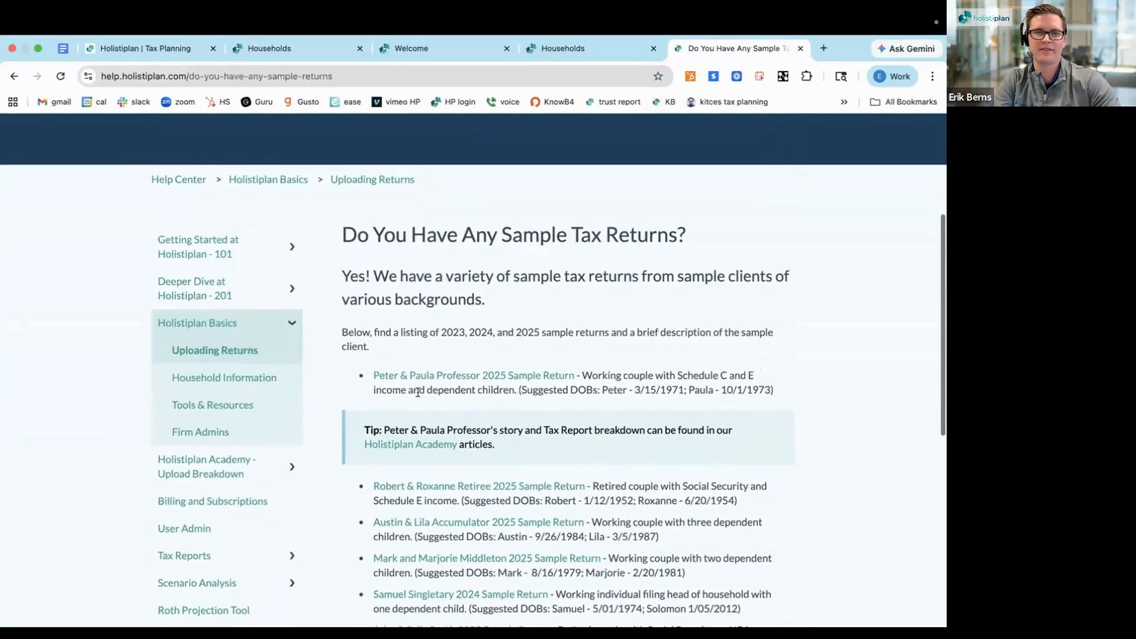
scroll(418, 391, up, 3)
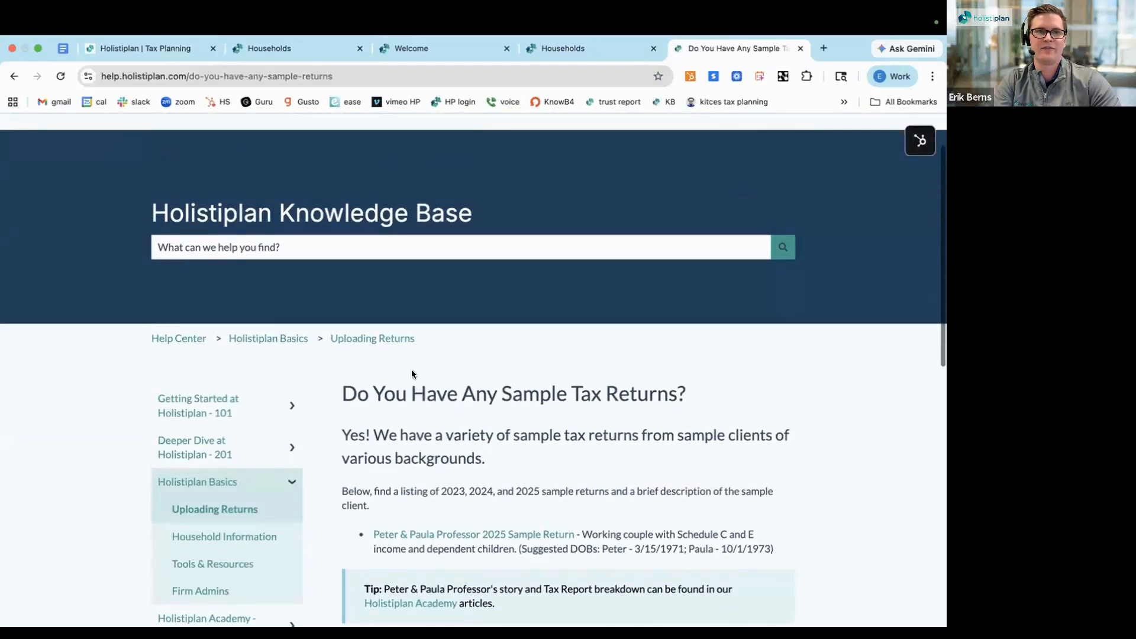
click(333, 296)
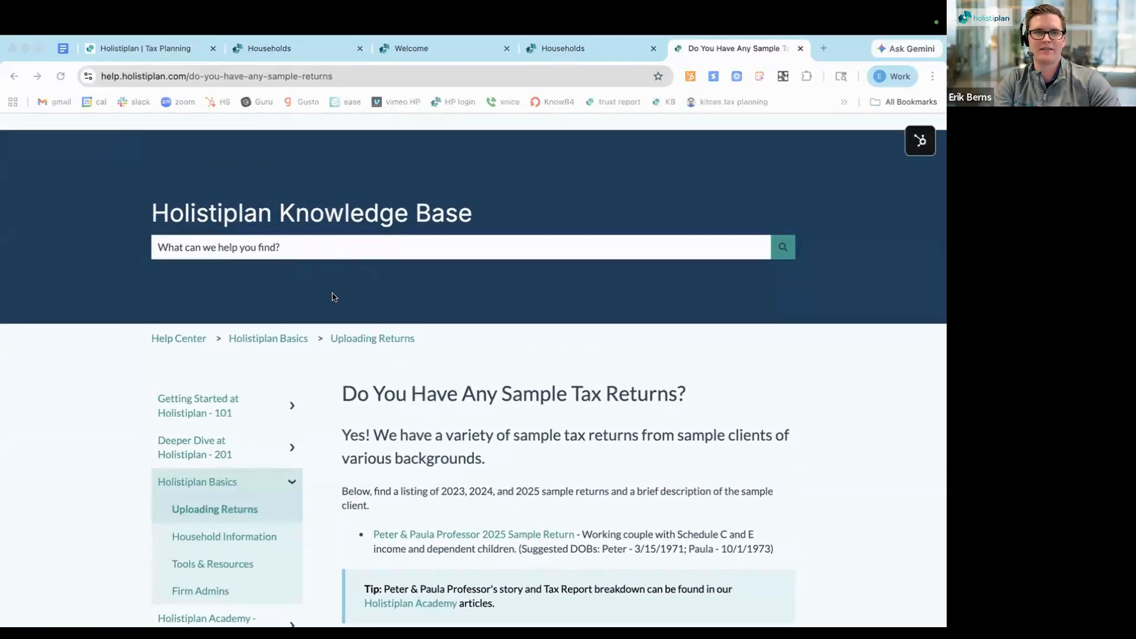
triple_click(414, 390)
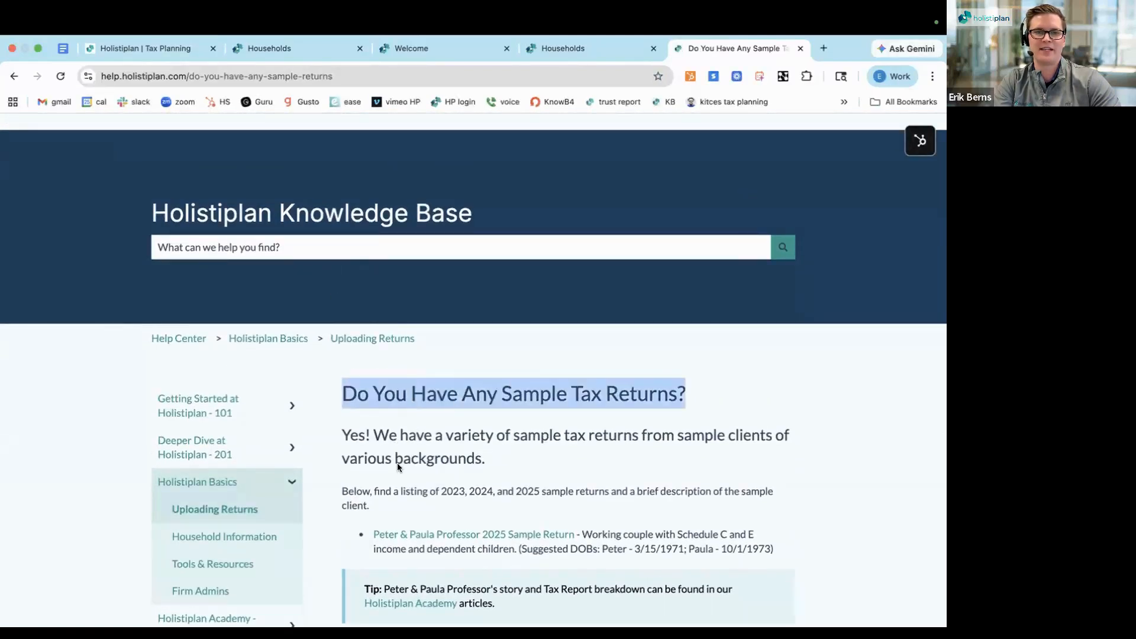
scroll(397, 463, down, 3)
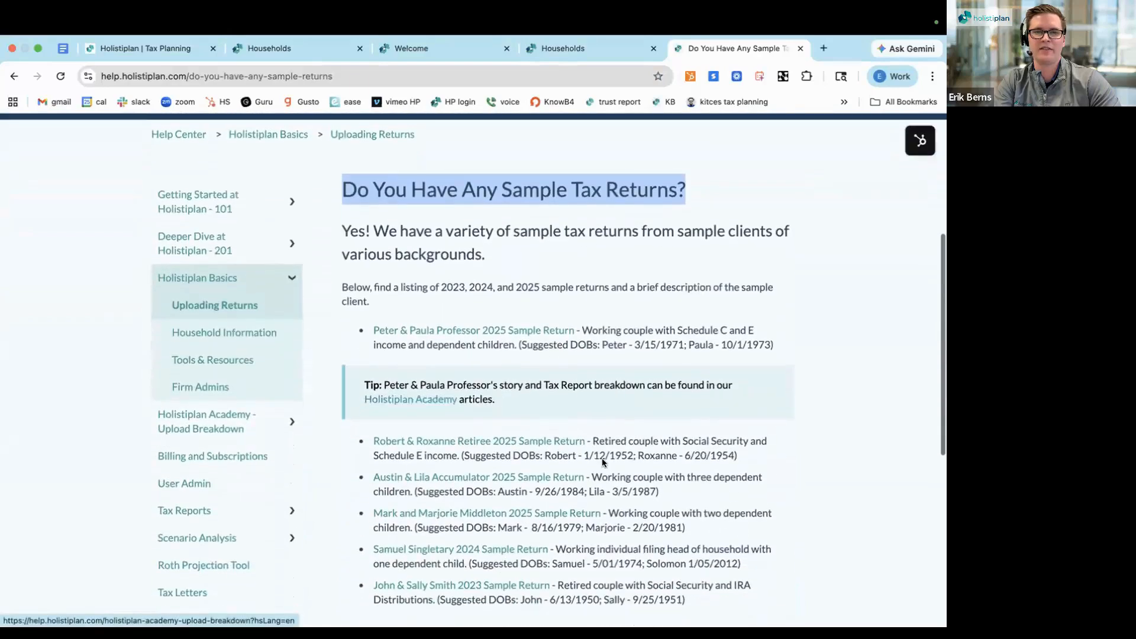
triple_click(621, 448)
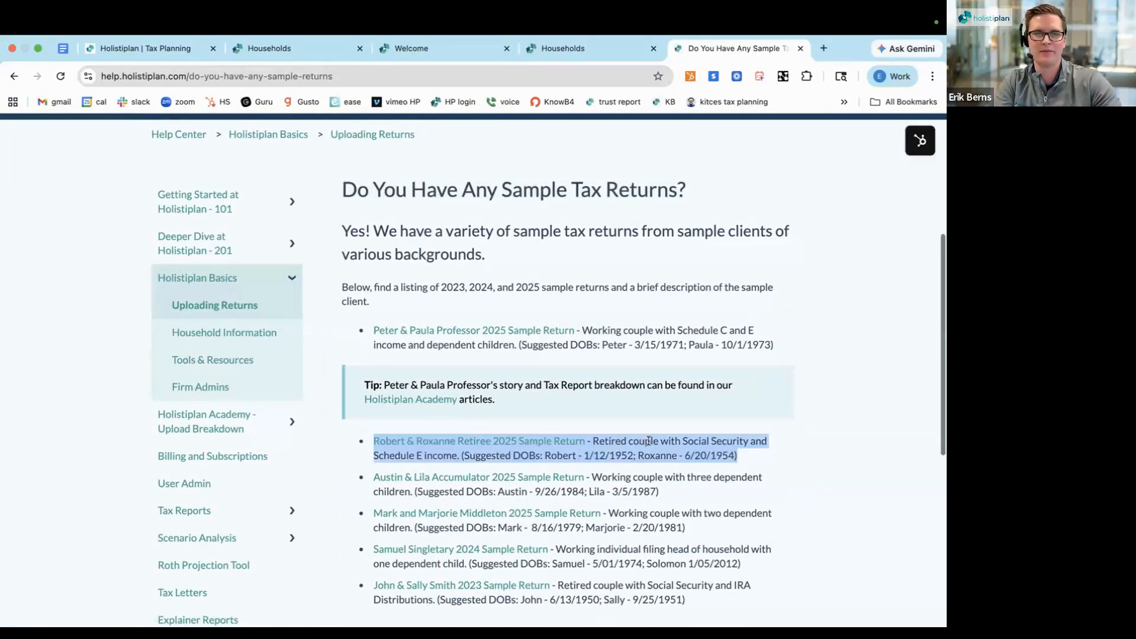
scroll(648, 440, down, 1)
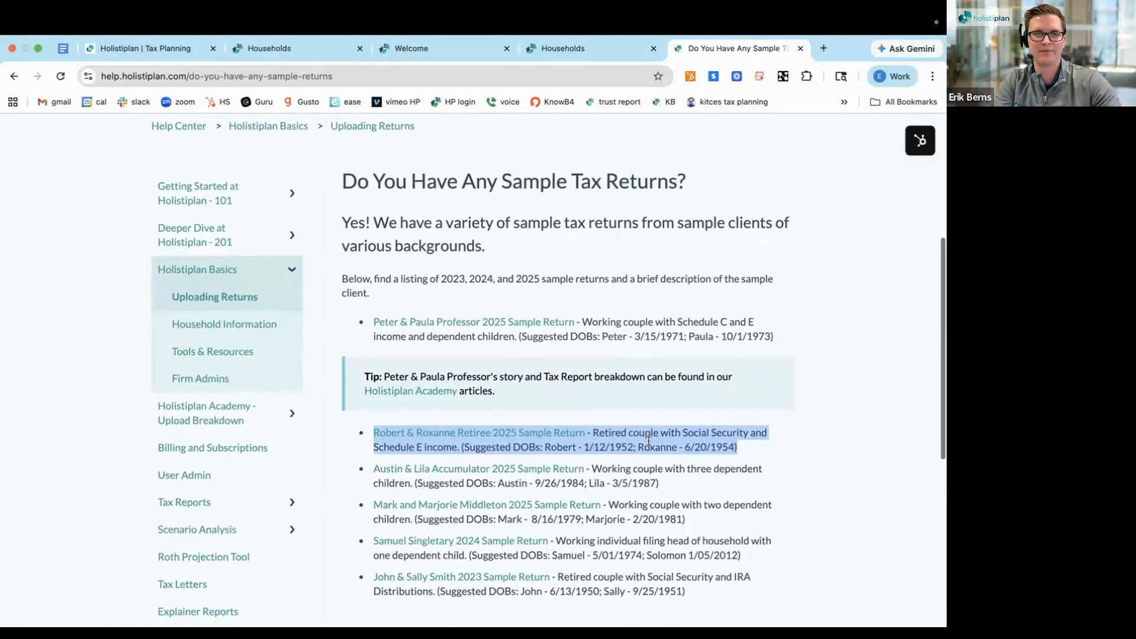
click(501, 432)
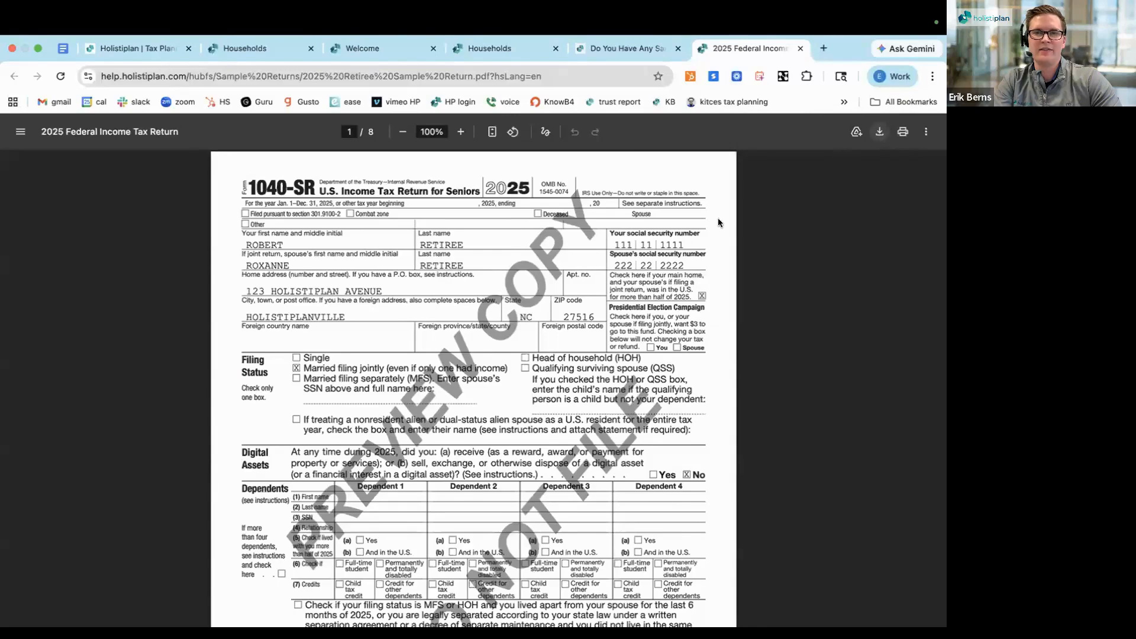
click(880, 133)
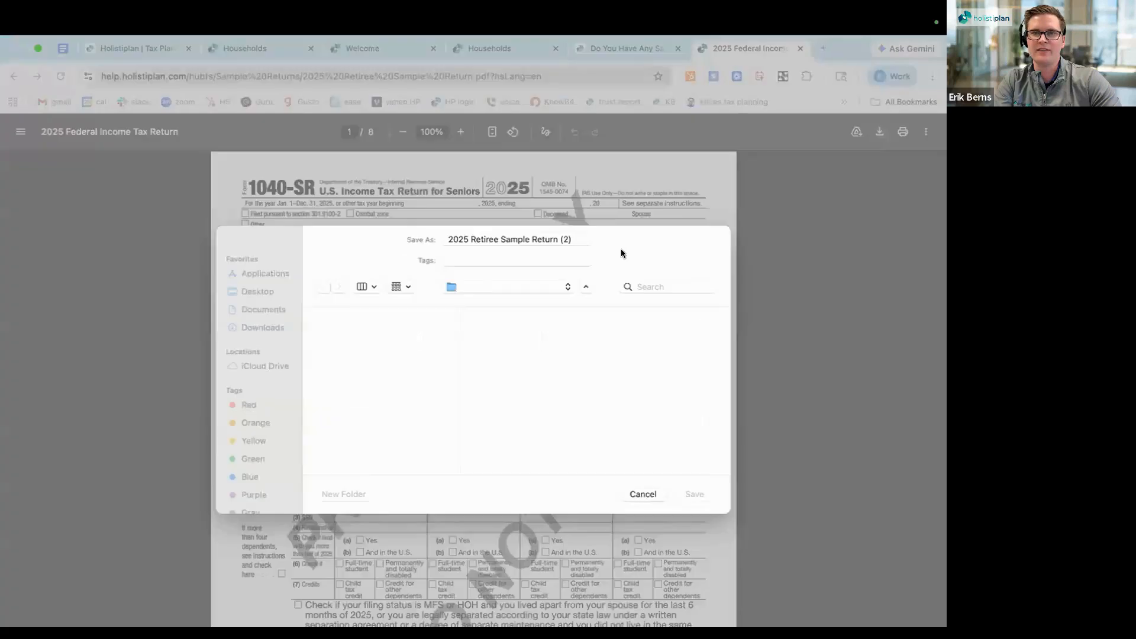
click(694, 495)
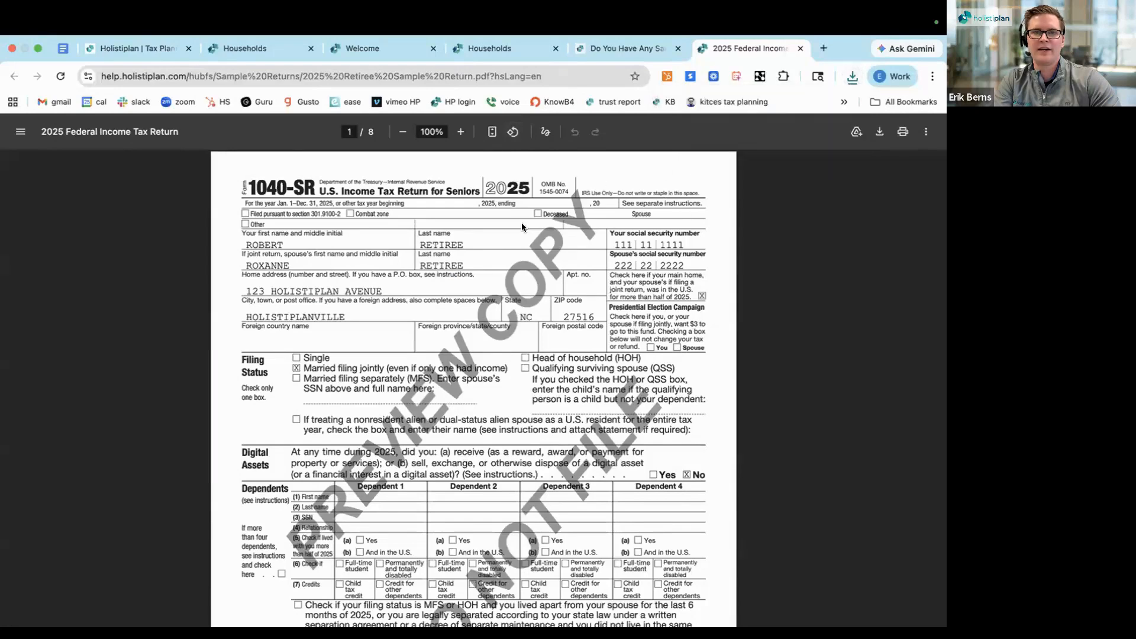
Return to the Follow Along Demo firm's households list and start a 2025 tax return upload for the newly added household
click(472, 52)
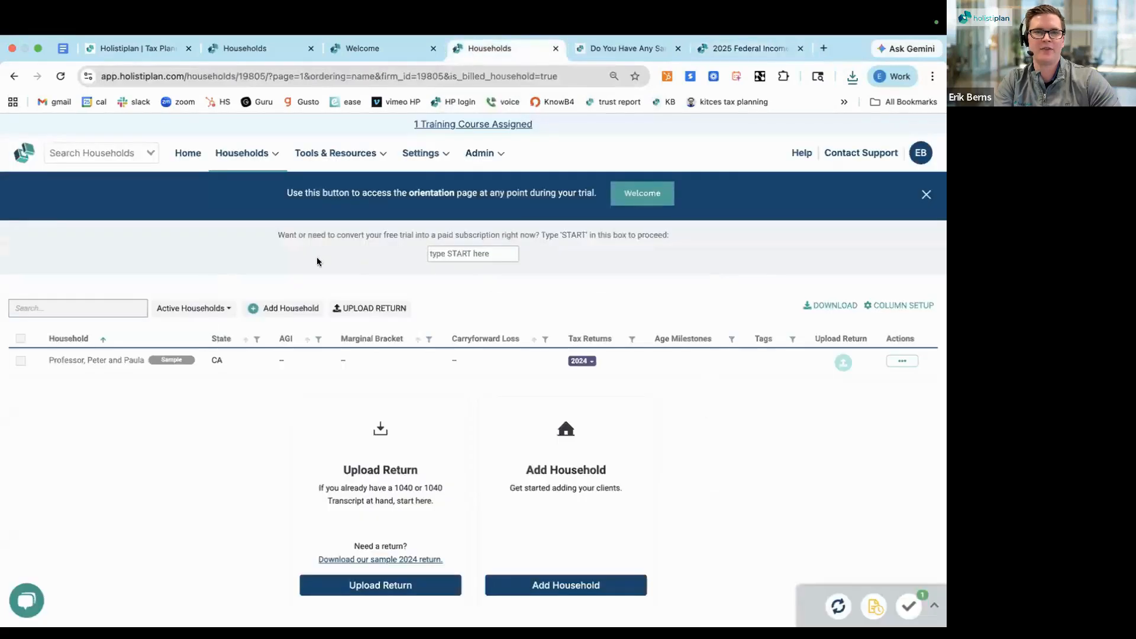
click(272, 50)
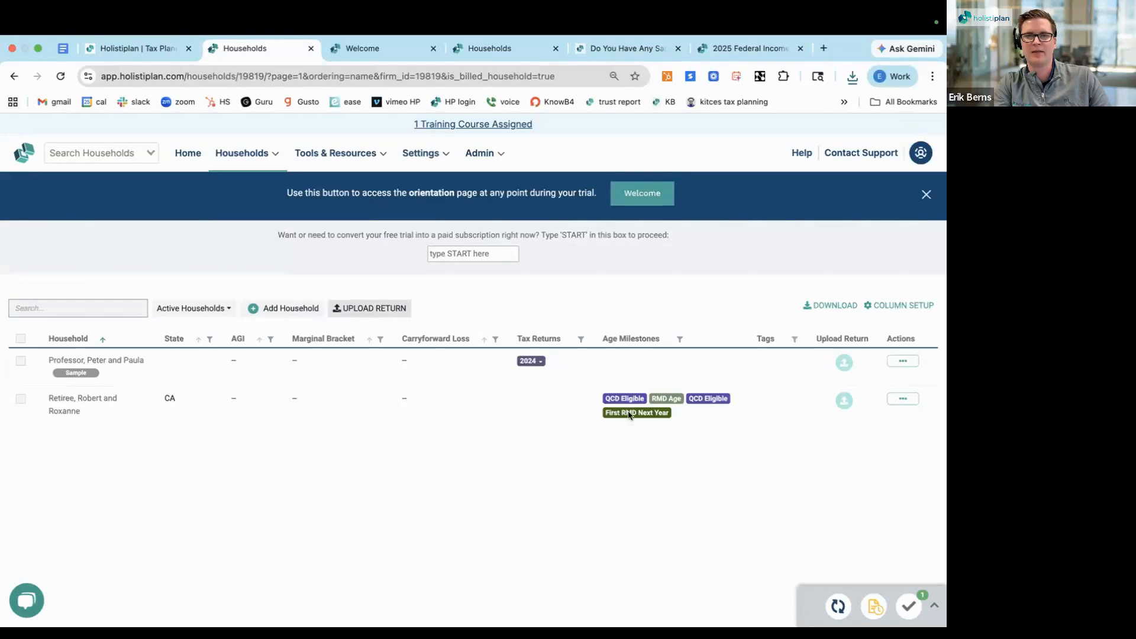
click(843, 402)
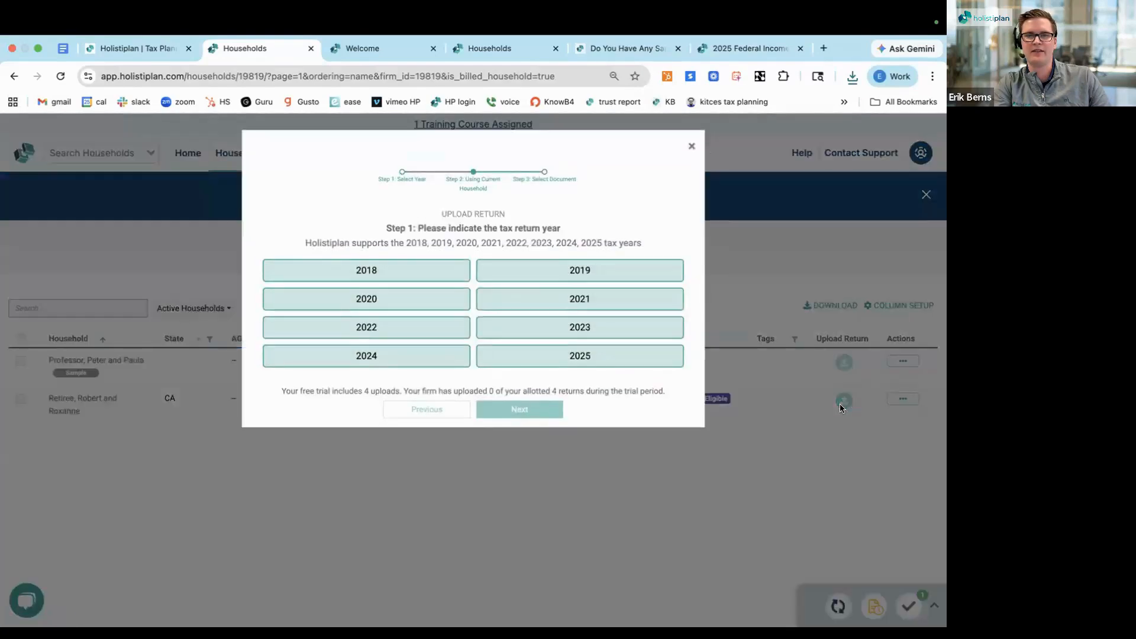
click(587, 363)
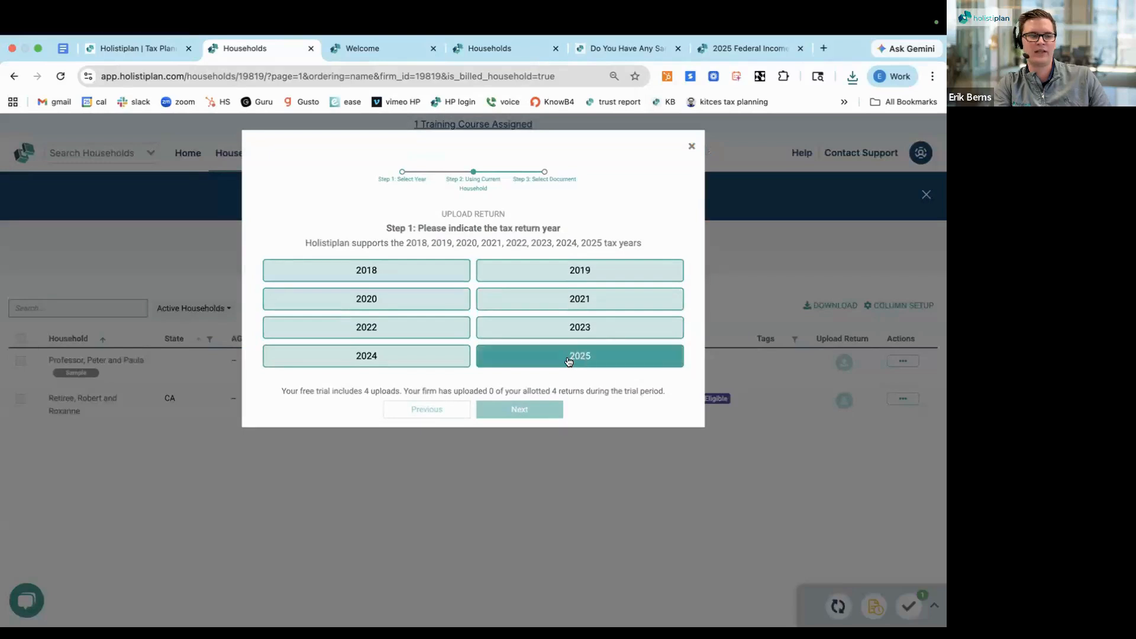
click(568, 357)
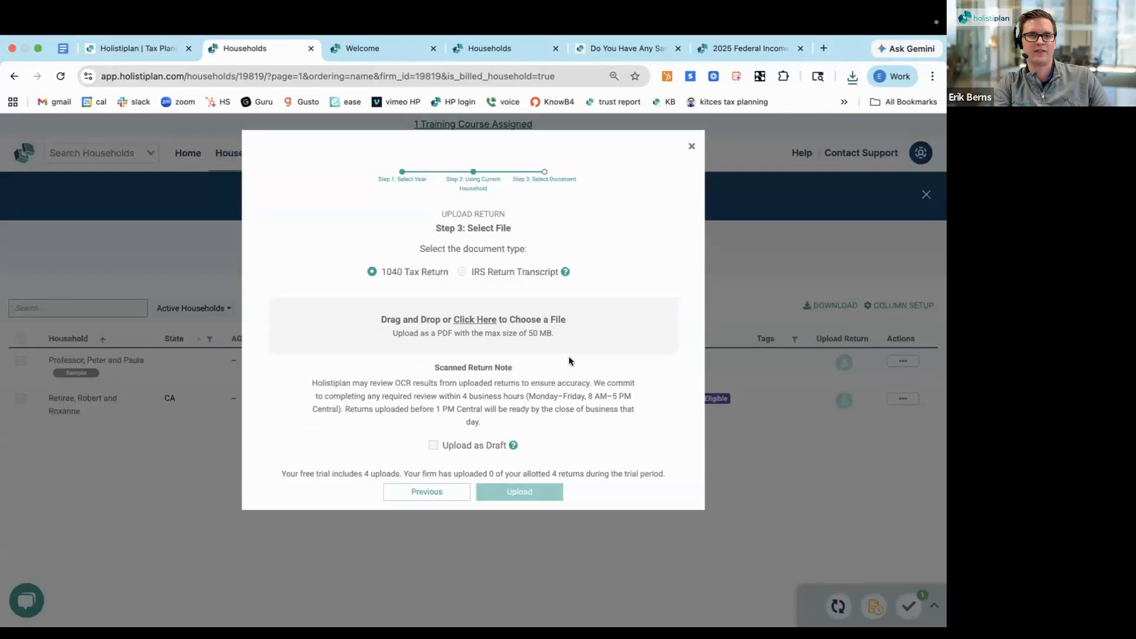
Select 2025 Retiree Sample Return (2).pdf from the Desktop as the 1040 tax return and upload it
click(468, 322)
scroll(368, 341, down, 2)
click(360, 375)
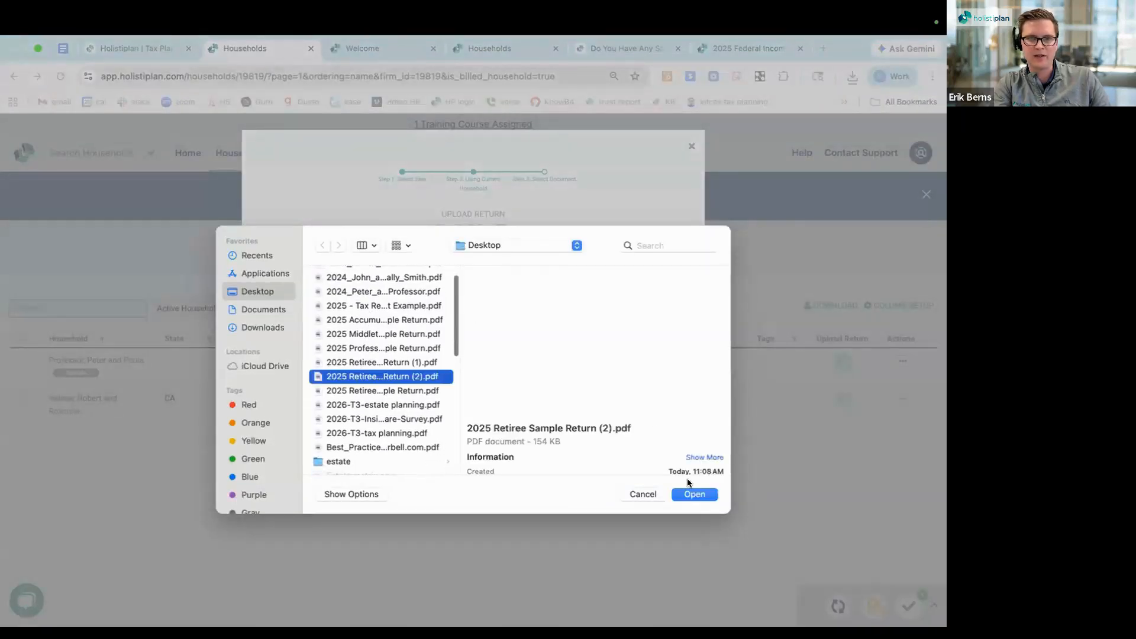
click(694, 494)
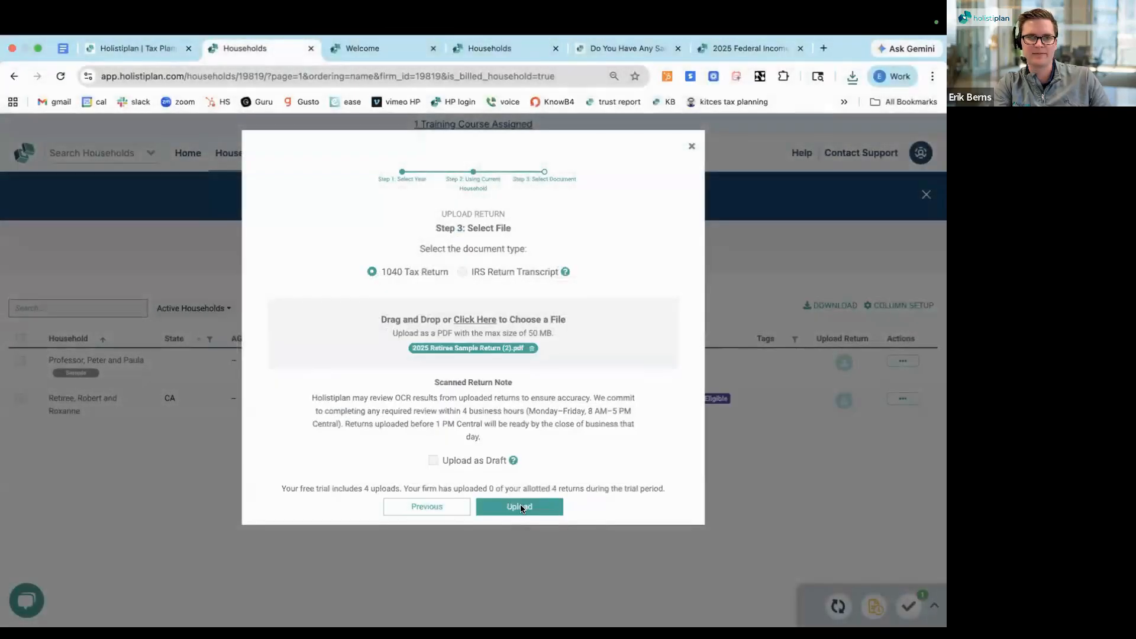
click(520, 507)
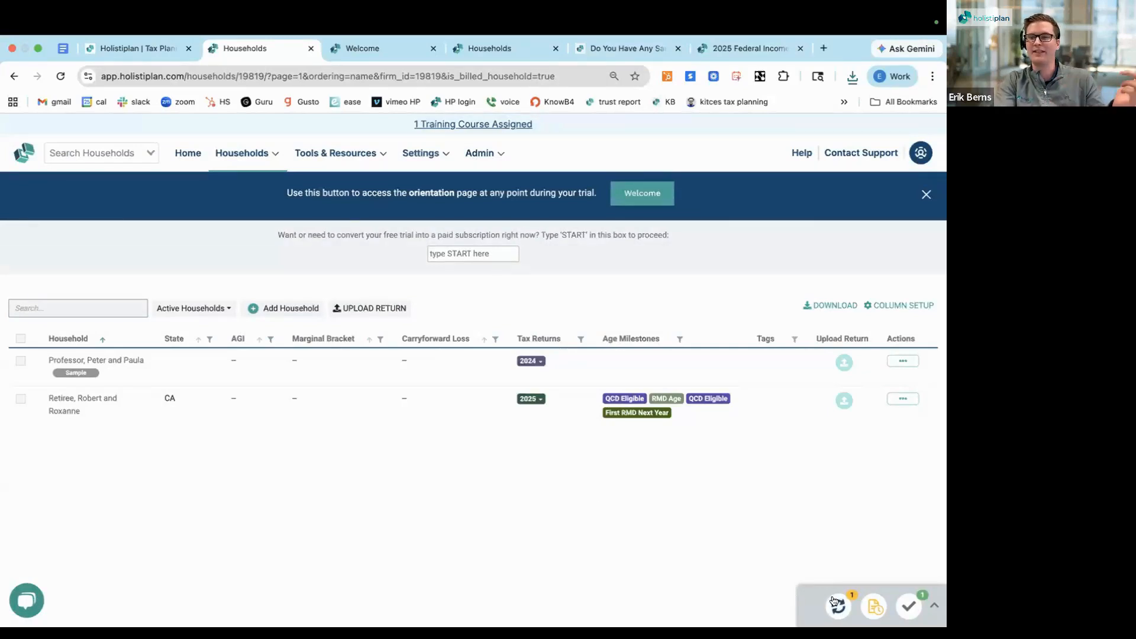
mouse_move(837, 604)
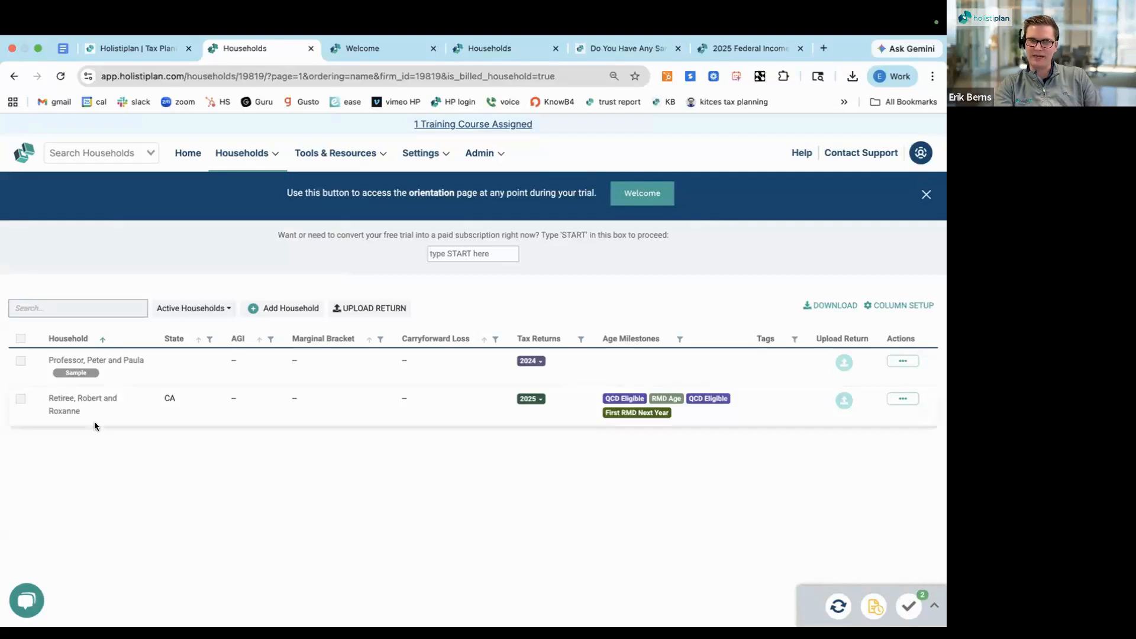
Open the retiree household's details and review both clients' names, birth dates and age milestones
click(67, 401)
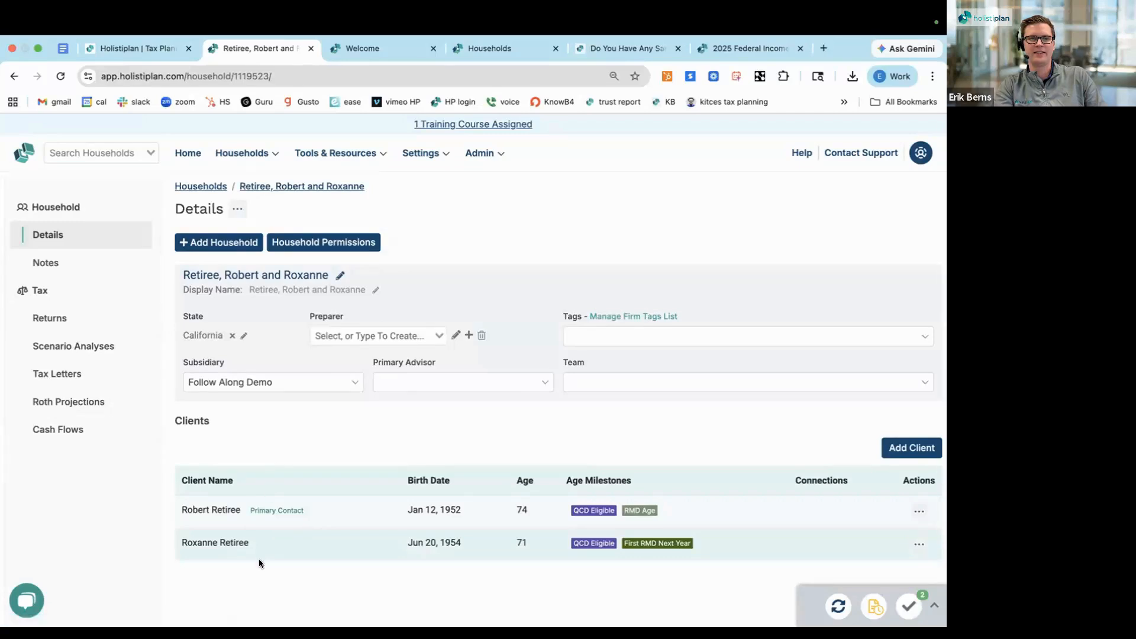
scroll(218, 512, down, 1)
triple_click(208, 500)
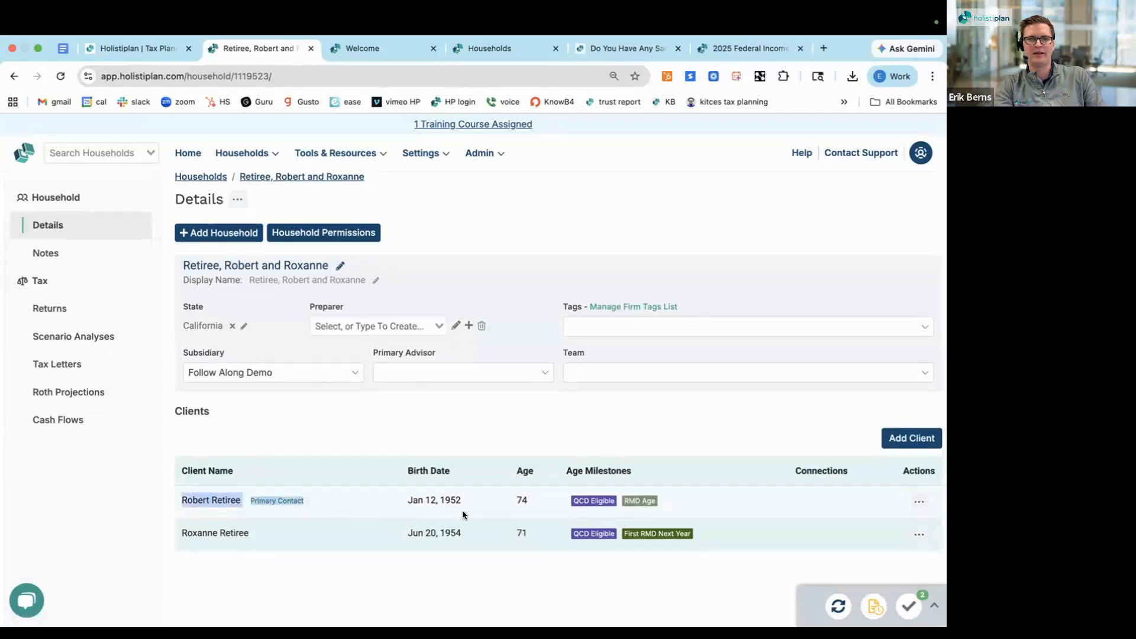
triple_click(218, 539)
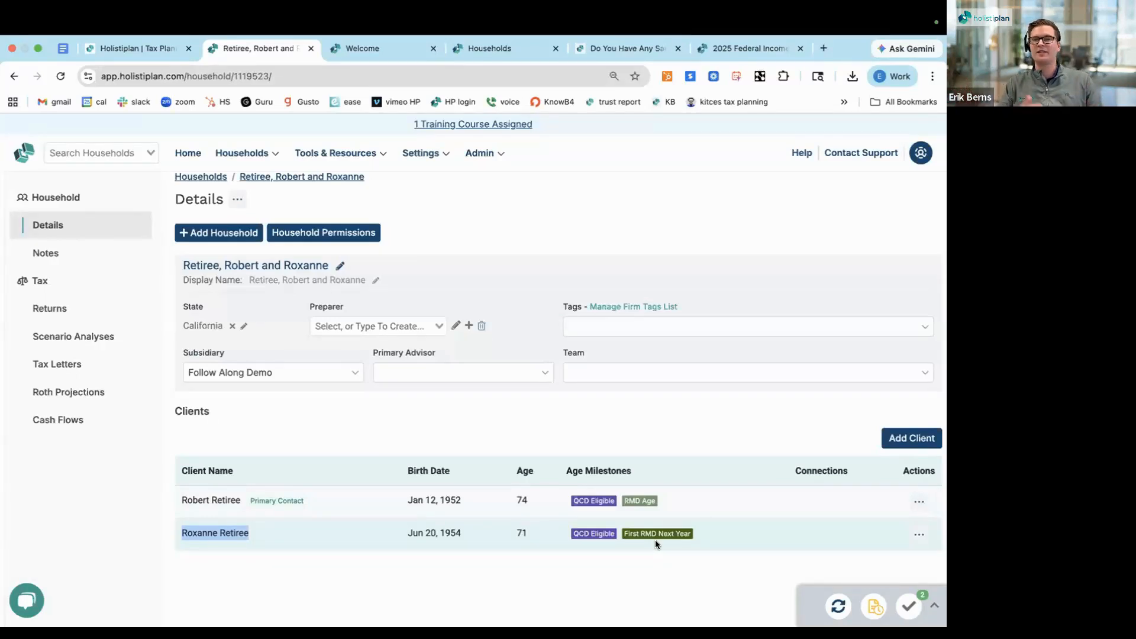
click(247, 425)
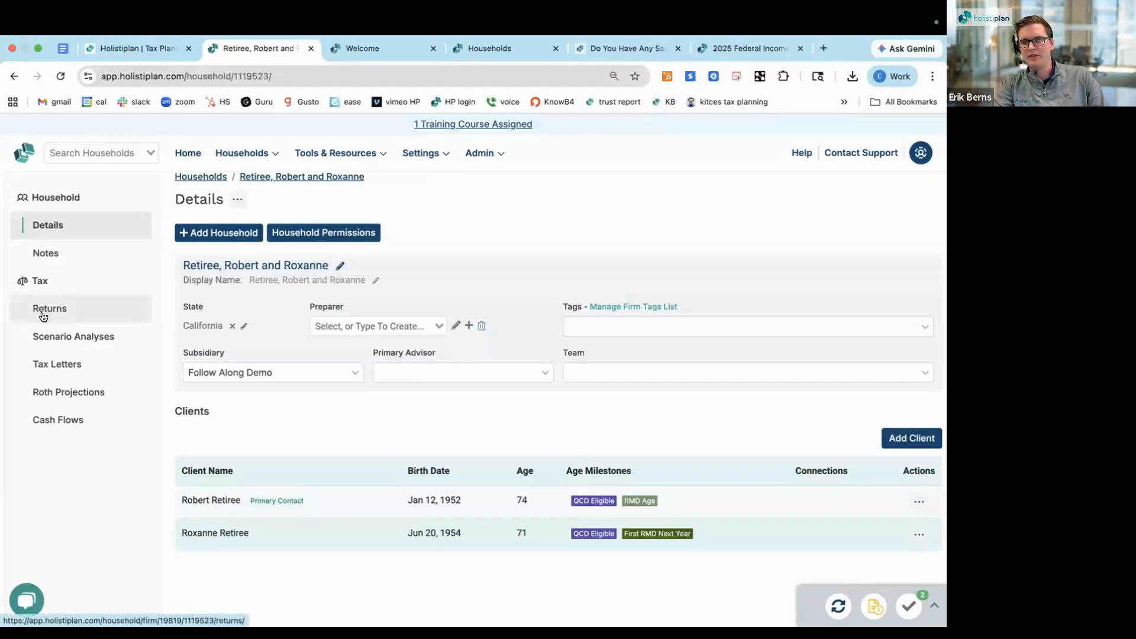
Open the household's tax returns and review the document, tax report, scenario analysis and Tax Explainer options for 2025
click(73, 311)
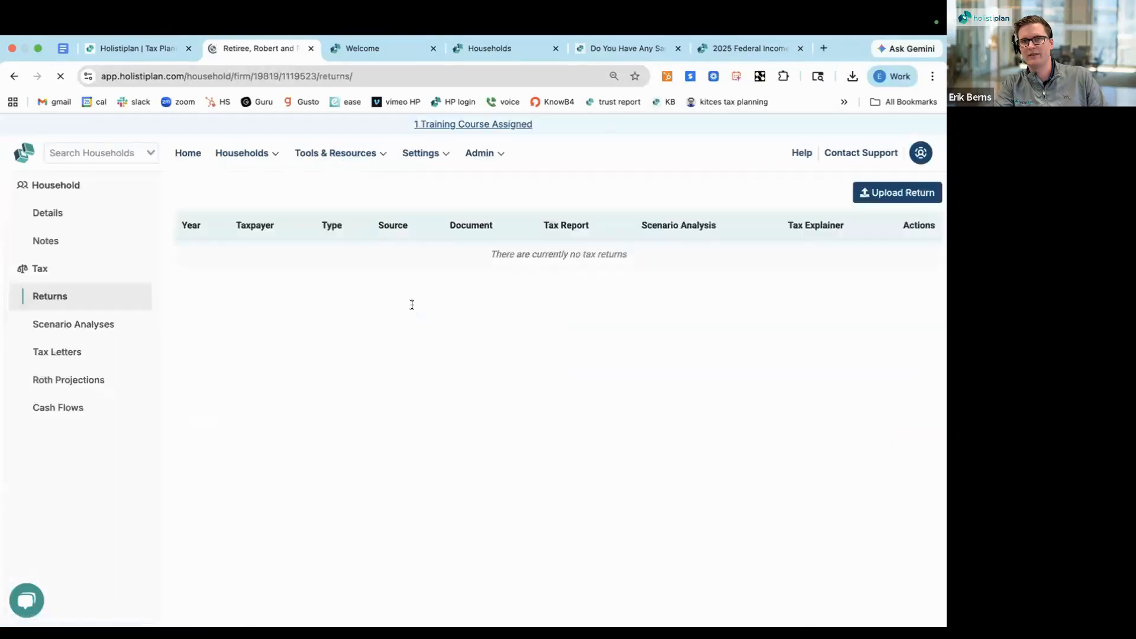
double_click(543, 282)
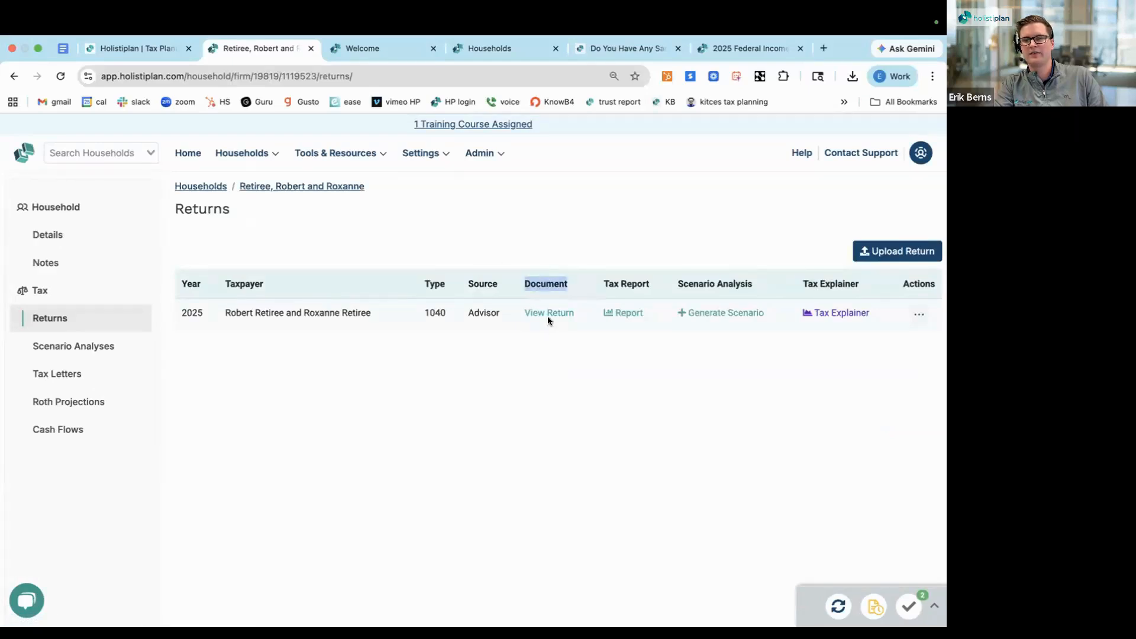
triple_click(628, 281)
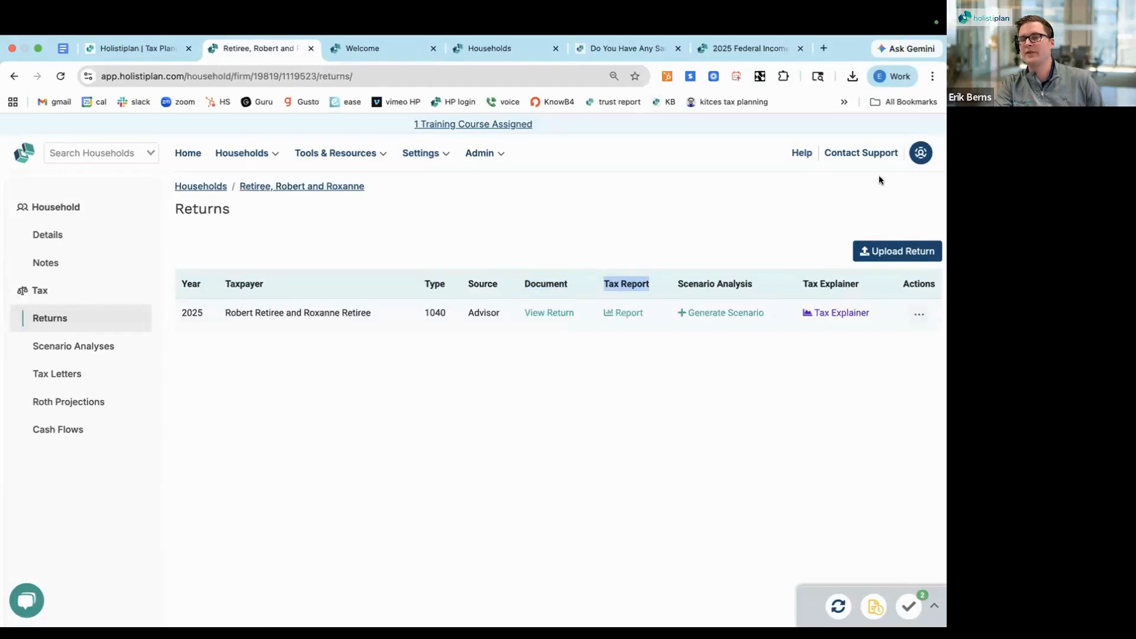
triple_click(814, 283)
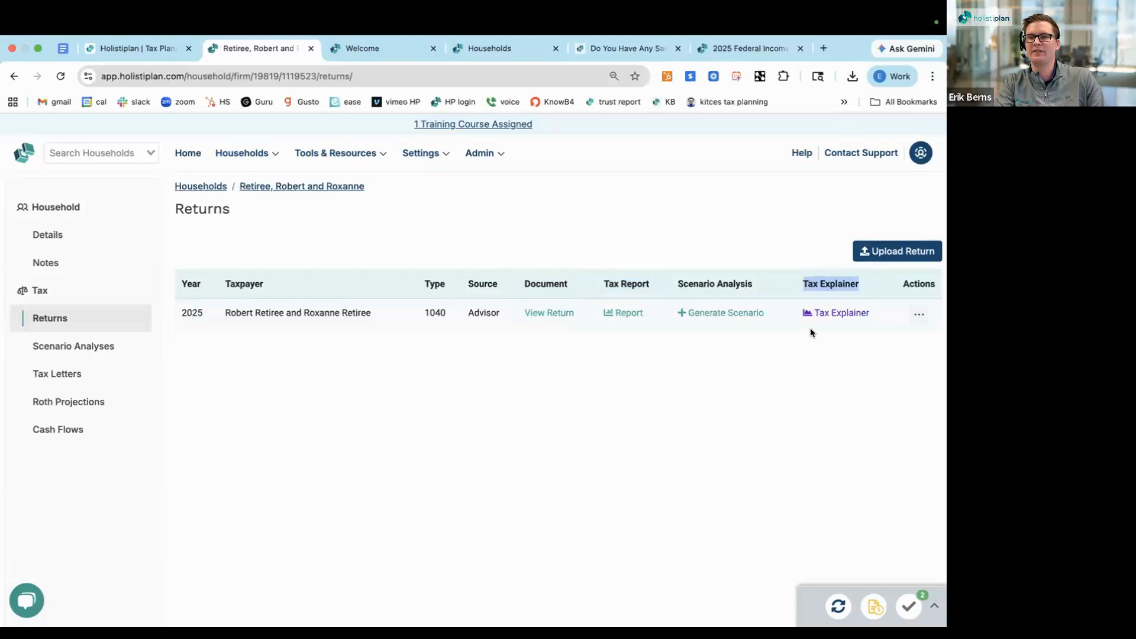
triple_click(735, 284)
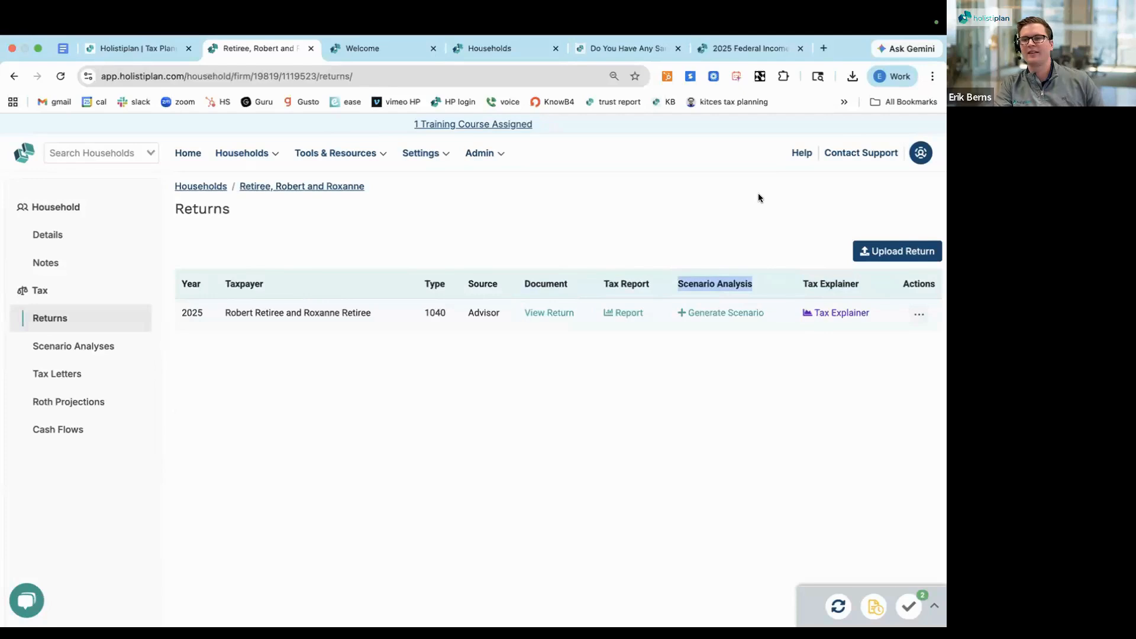
triple_click(822, 282)
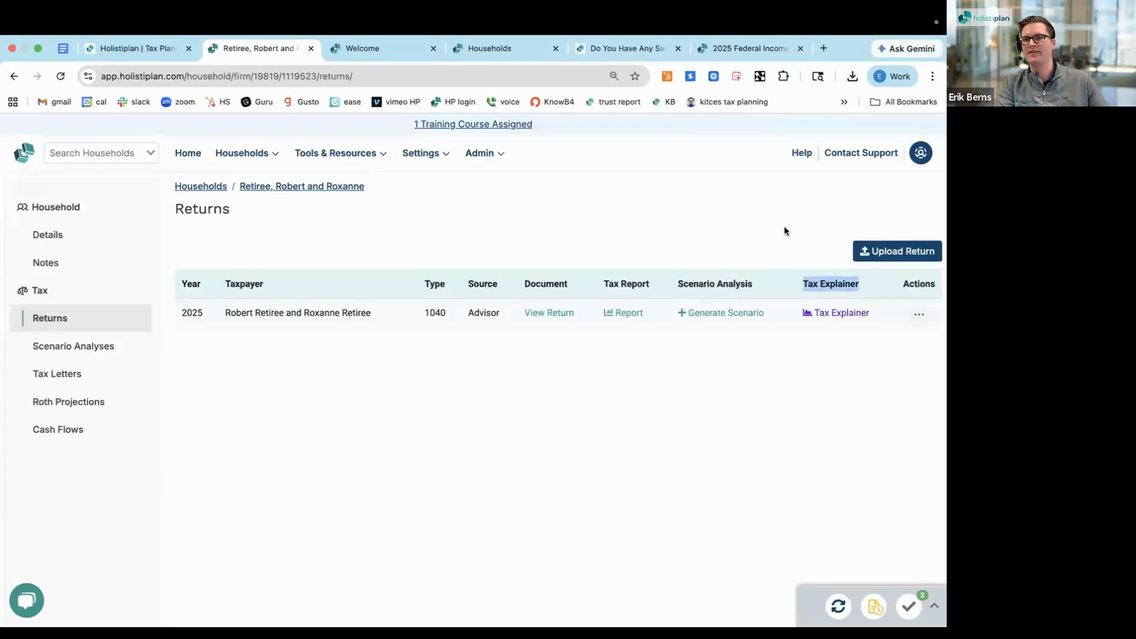
Open the Tax Explainer for the 2025 return and examine the ordinary income items under Income & Wages
click(825, 313)
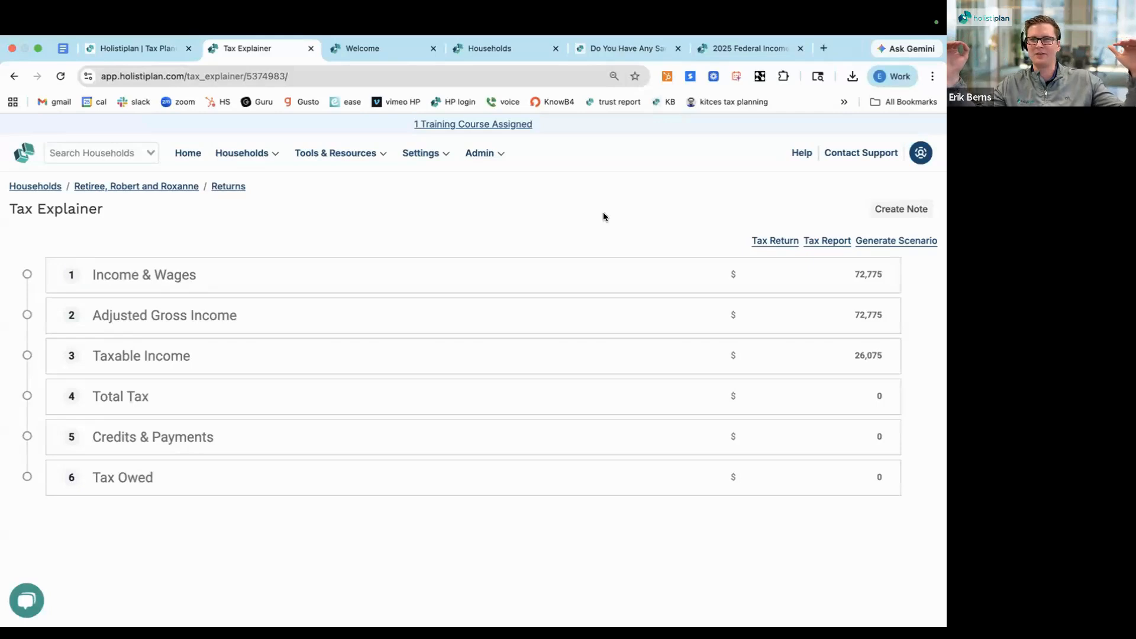
click(239, 281)
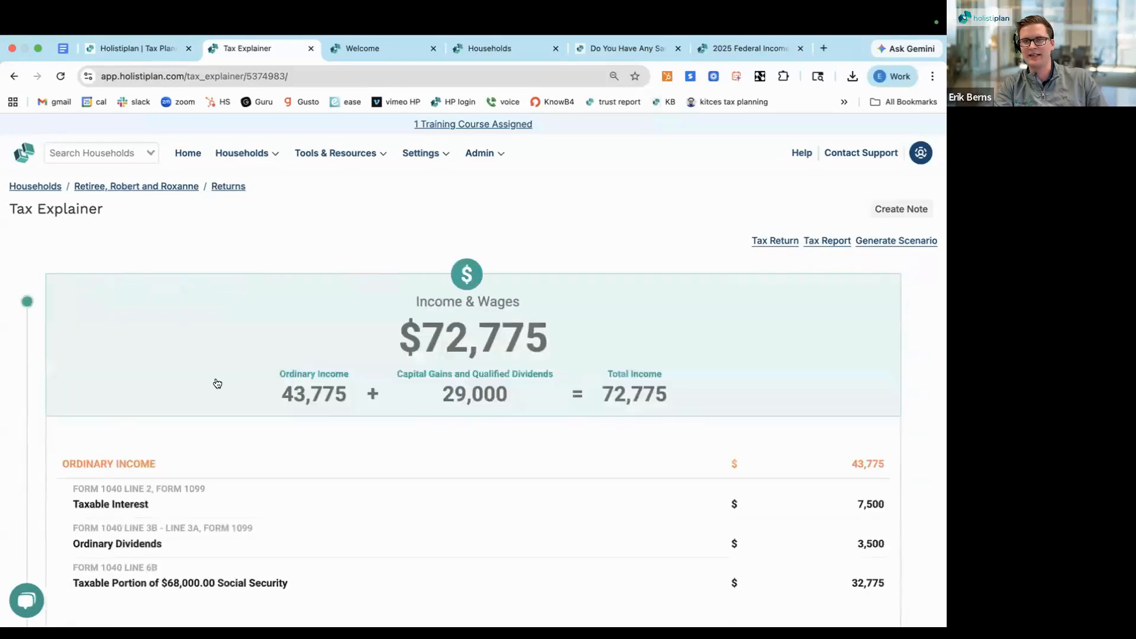
scroll(215, 382, down, 2)
scroll(217, 381, down, 1)
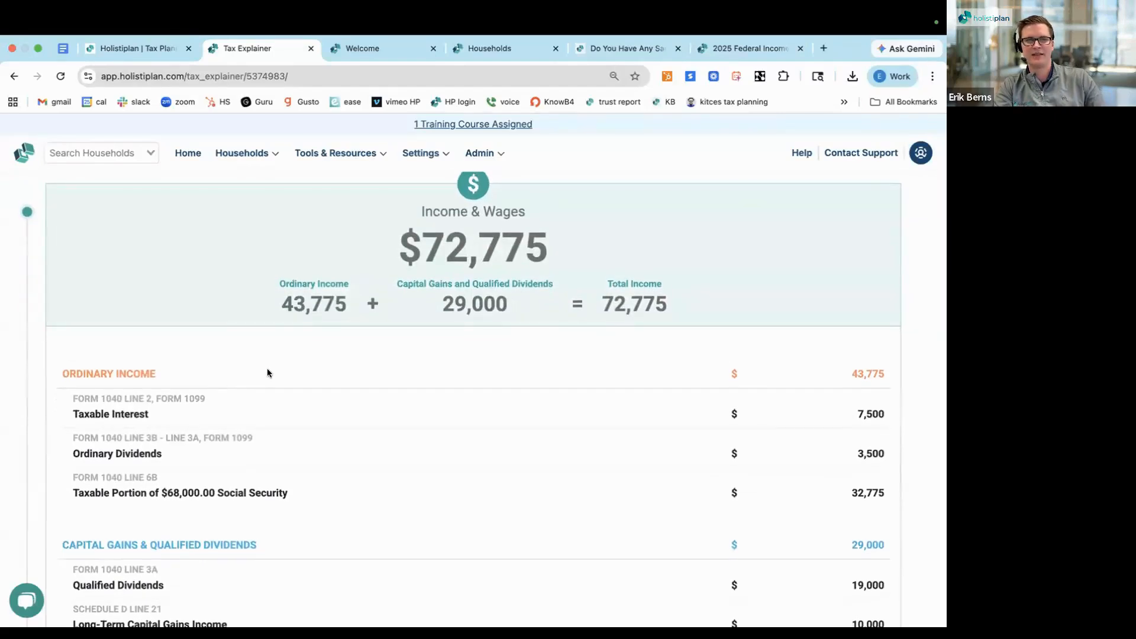
scroll(331, 310, up, 1)
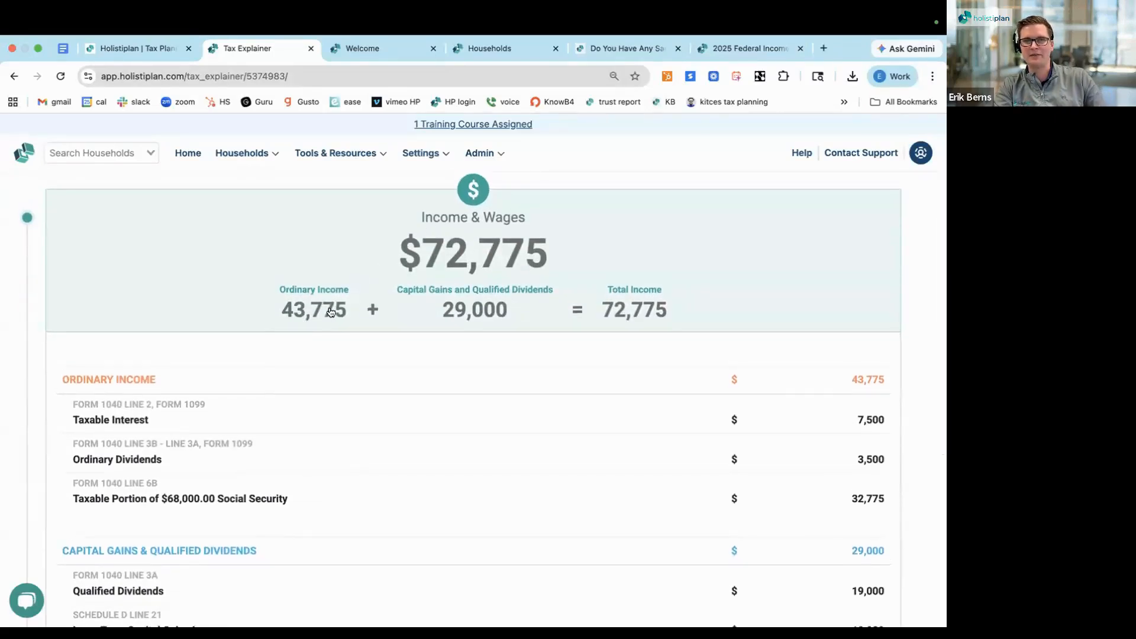
triple_click(109, 418)
triple_click(105, 460)
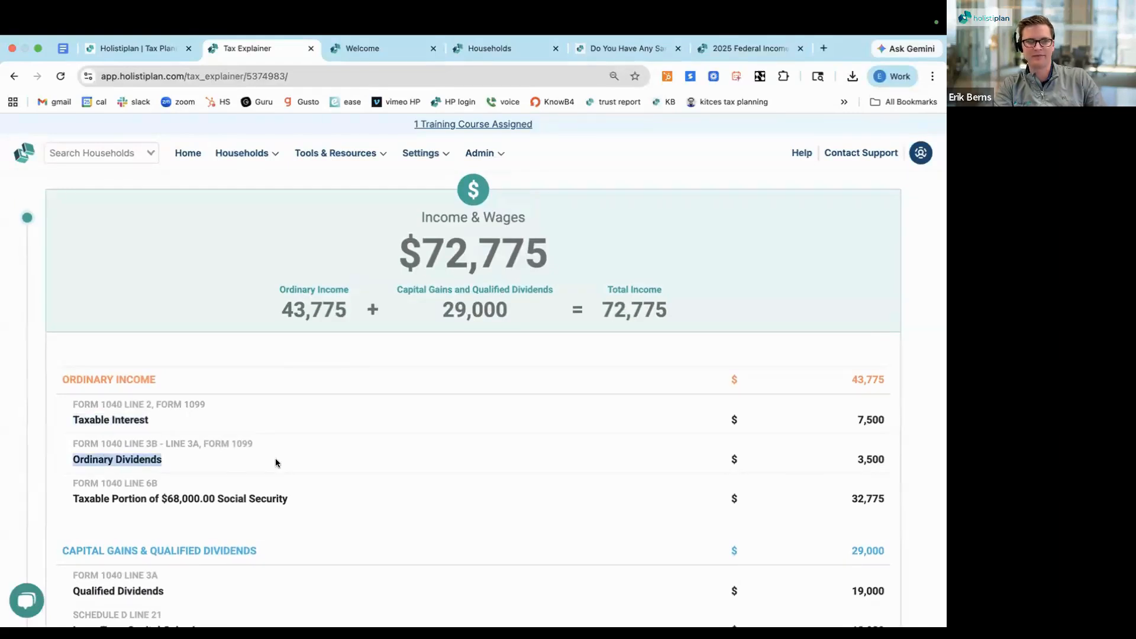
scroll(274, 462, down, 1)
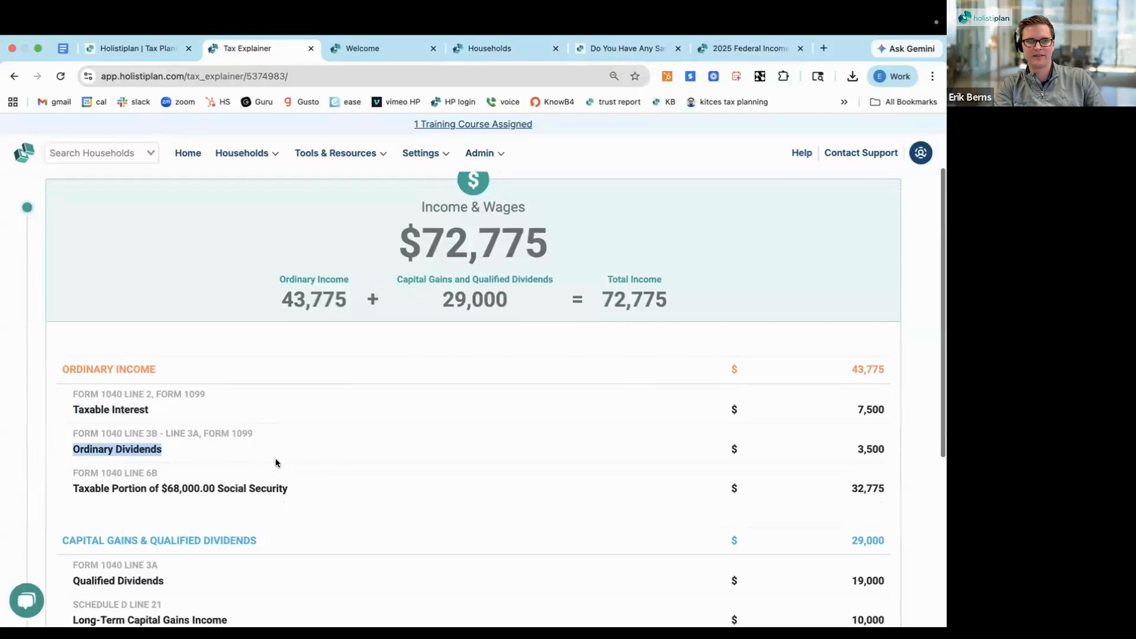
triple_click(186, 458)
Examine the capital gains and qualified dividends under Income & Wages, and collapse that section
scroll(187, 492, down, 3)
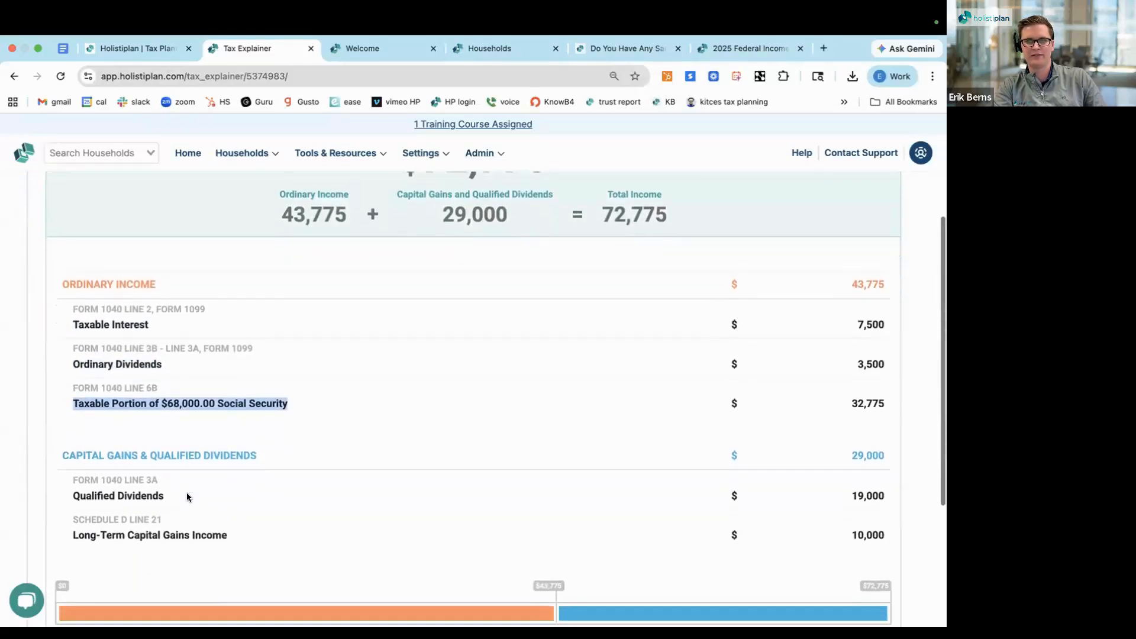
triple_click(114, 429)
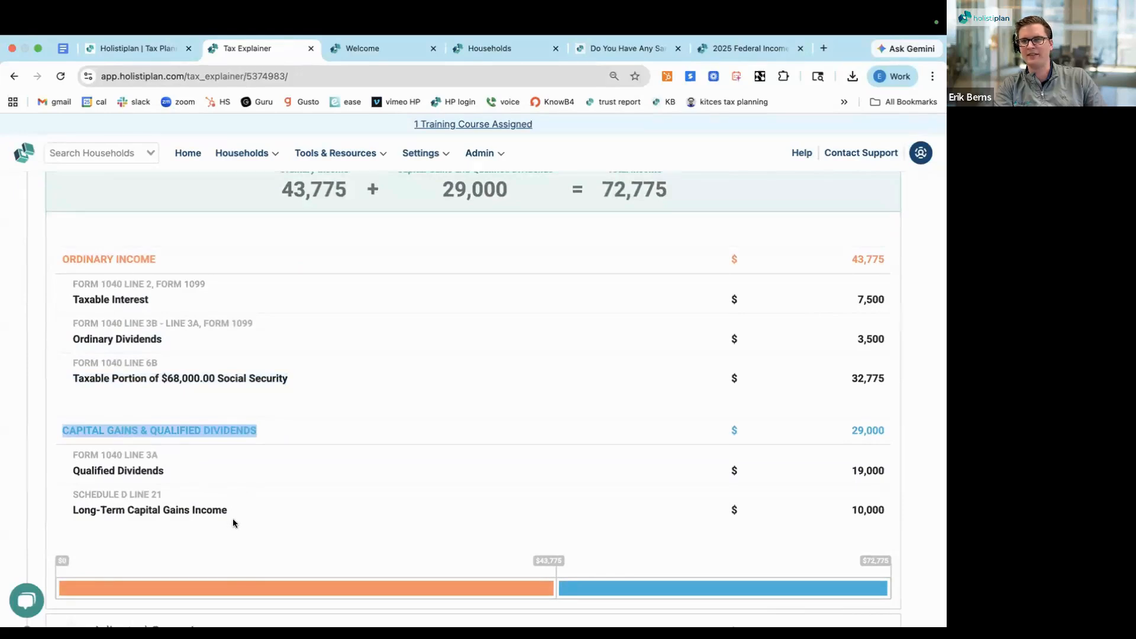
scroll(233, 519, up, 2)
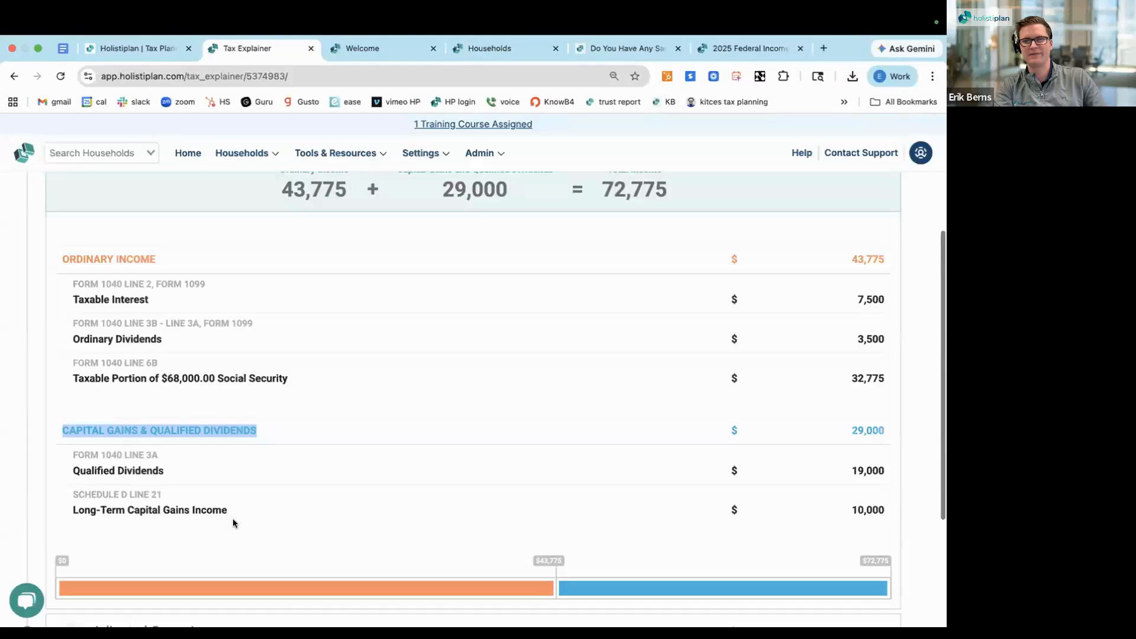
scroll(232, 518, up, 3)
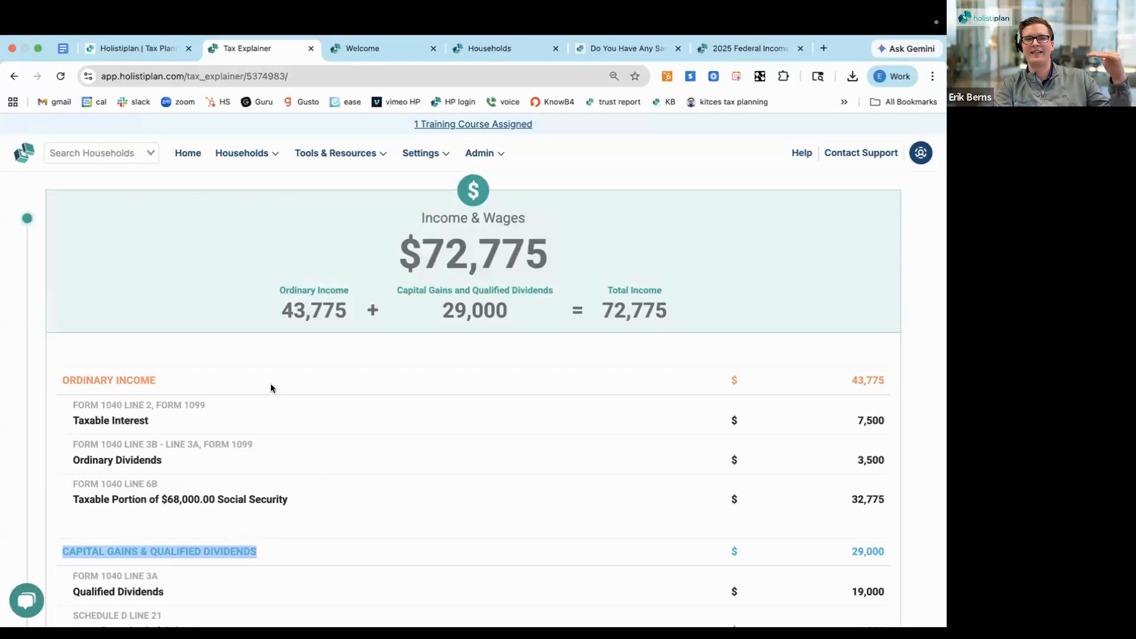
click(247, 247)
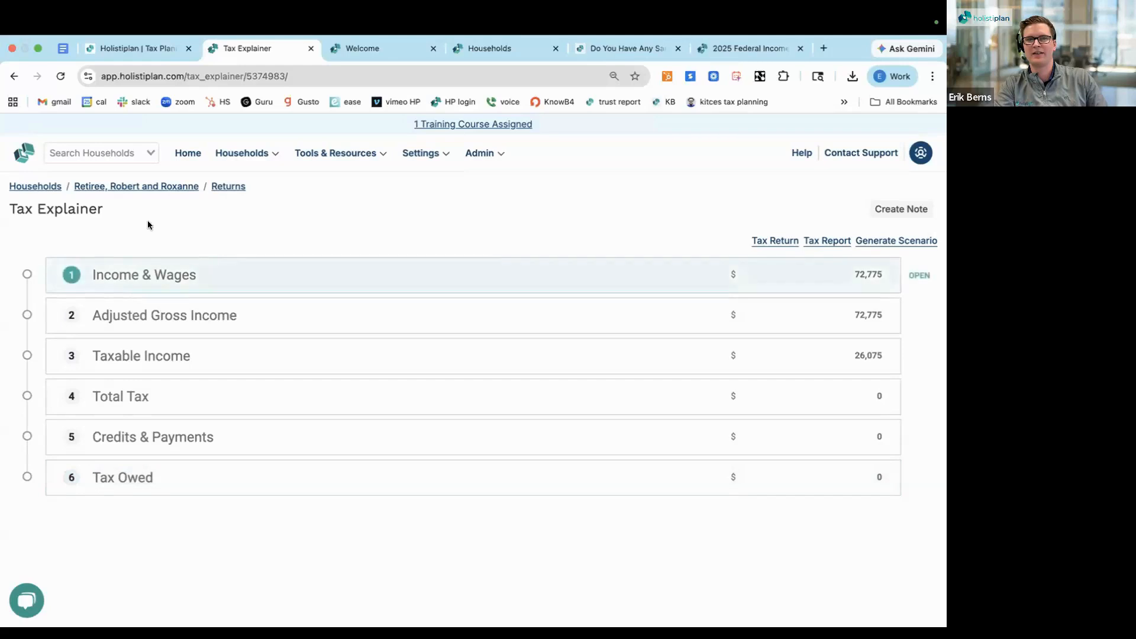
triple_click(65, 207)
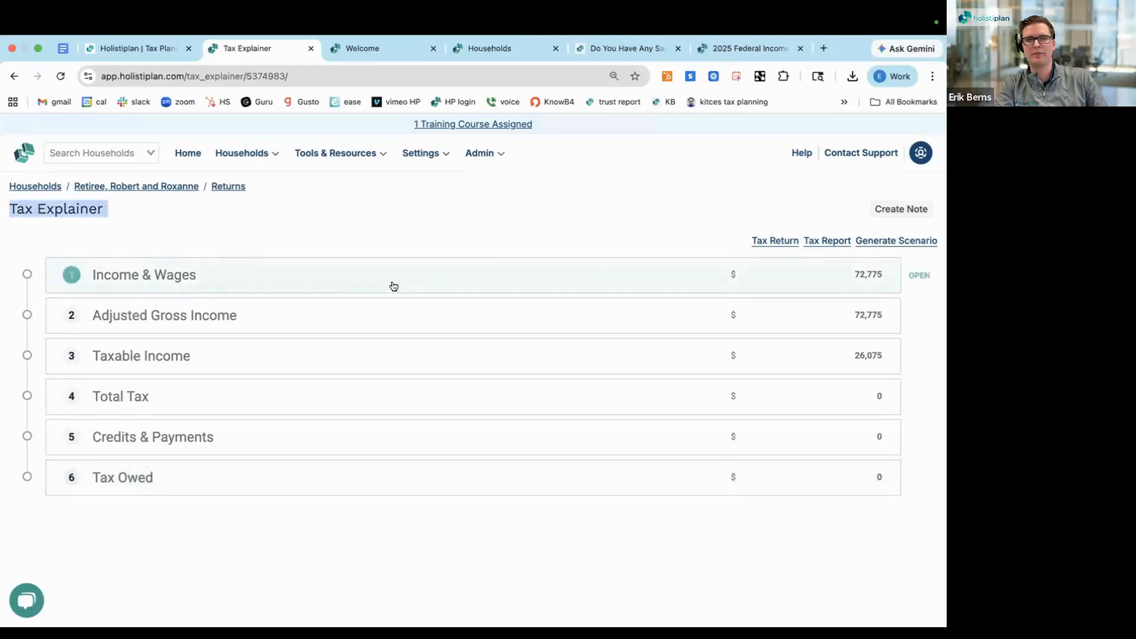
Examine the Adjusted Gross Income and Taxable Income sections, including the Enhanced Deduction for Seniors, and collapse each one
click(342, 318)
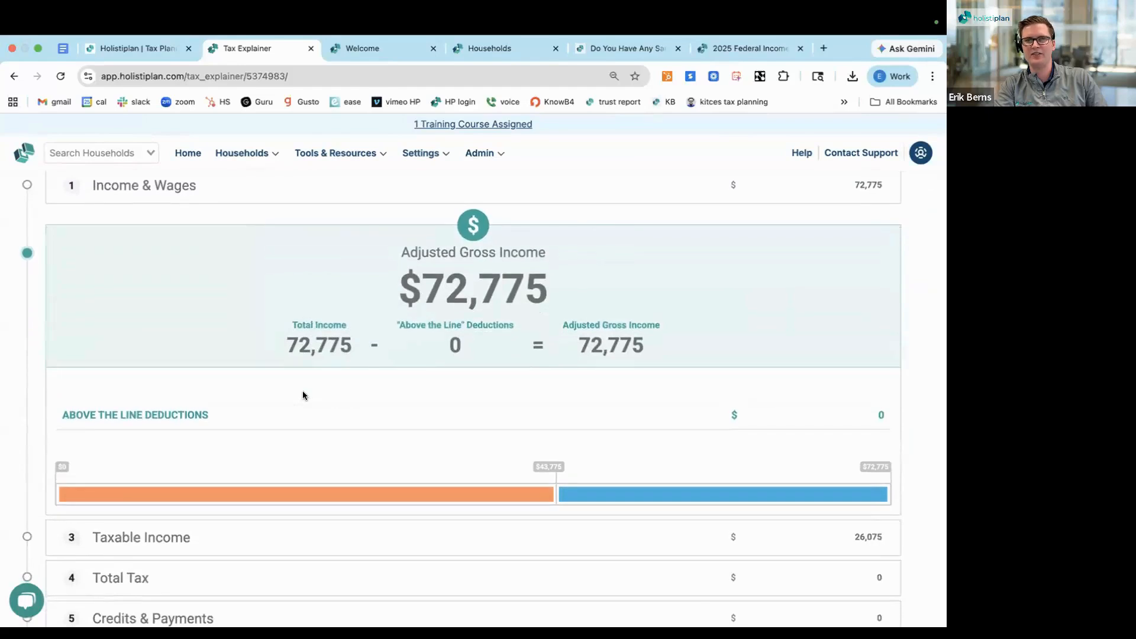
click(220, 271)
click(178, 360)
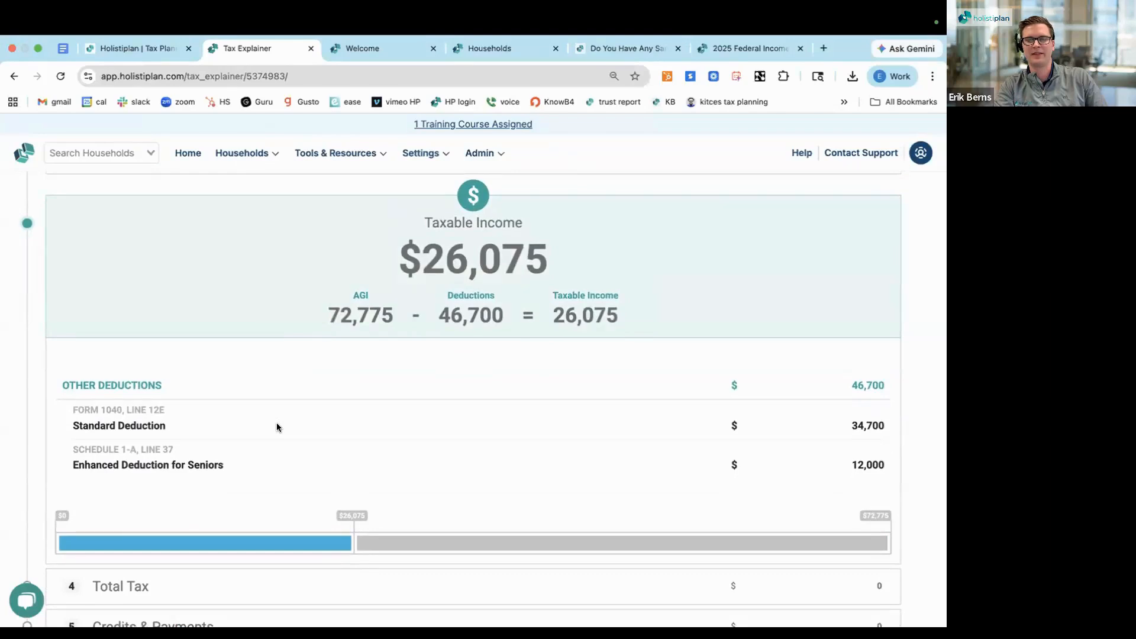
triple_click(159, 464)
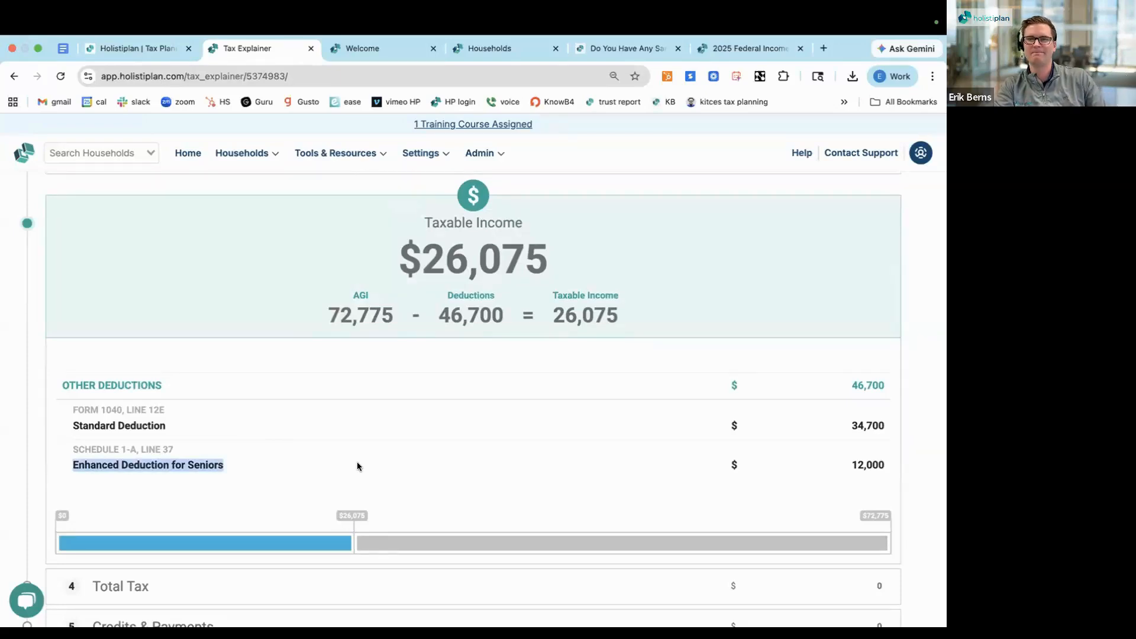
click(266, 243)
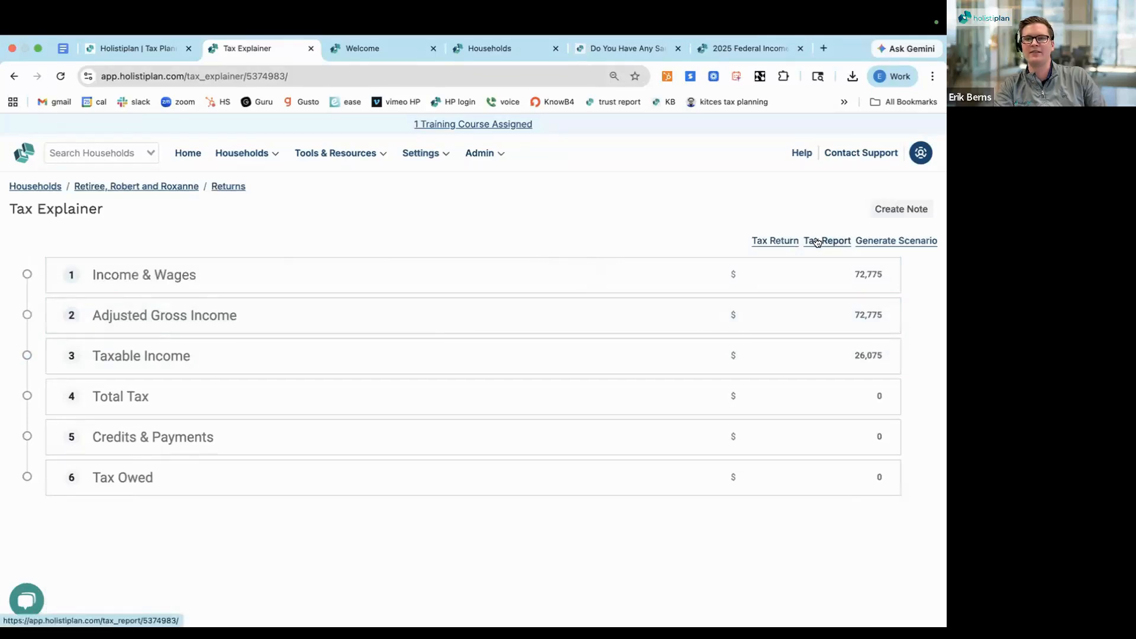
Open the 2025 Tax Report and examine the total income through total tax entries in Key Figures
click(816, 242)
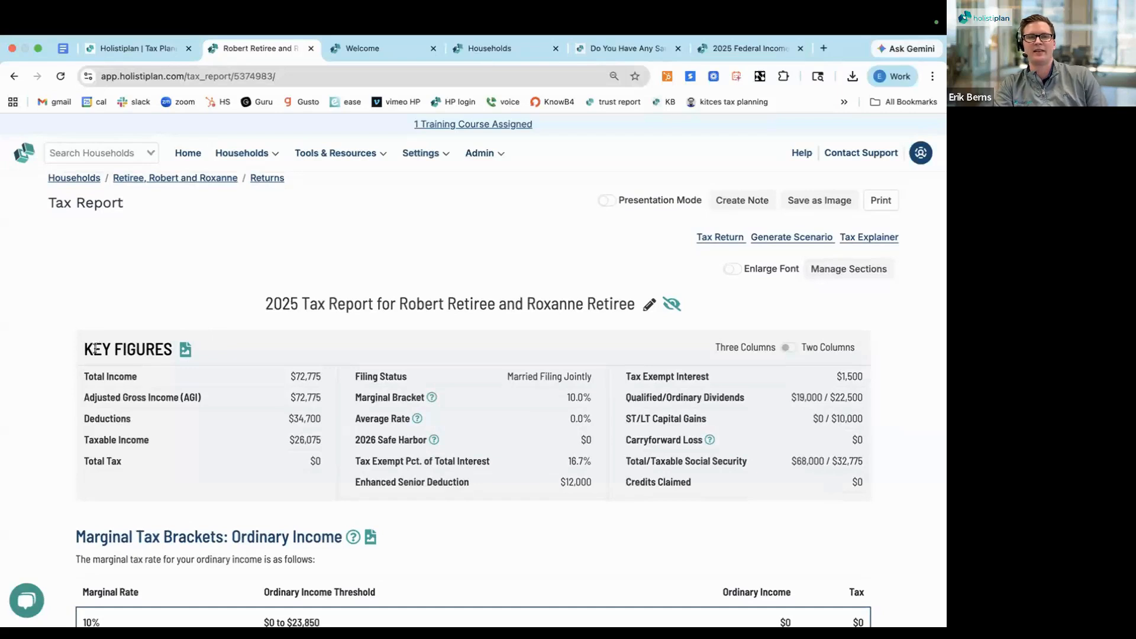
triple_click(287, 303)
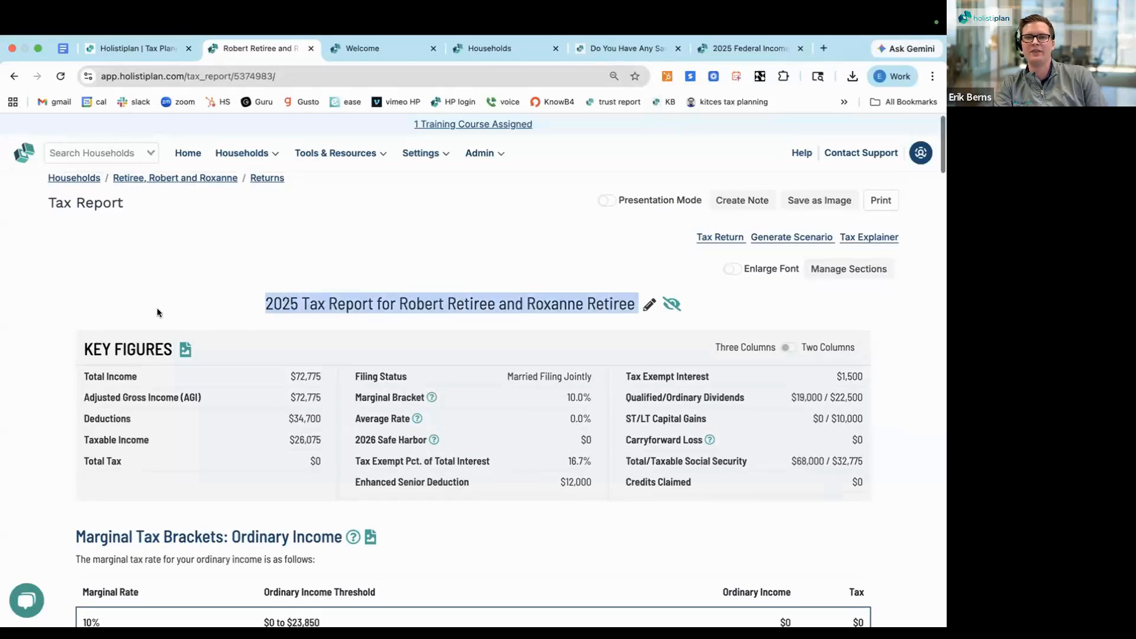
scroll(157, 309, down, 1)
triple_click(107, 321)
scroll(106, 320, down, 2)
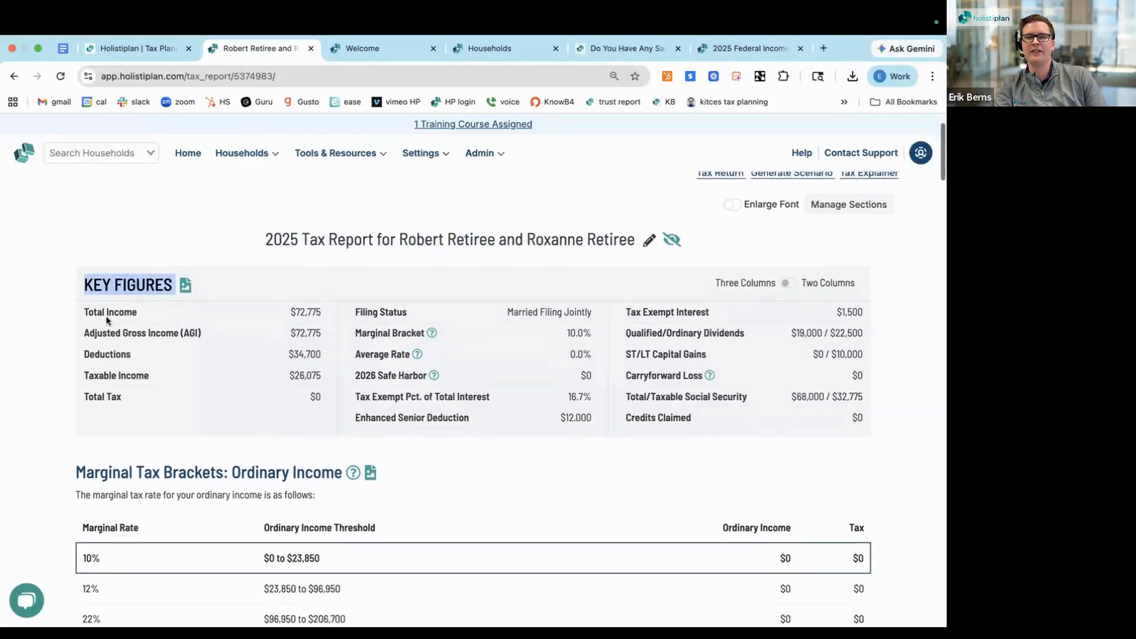
scroll(108, 320, down, 2)
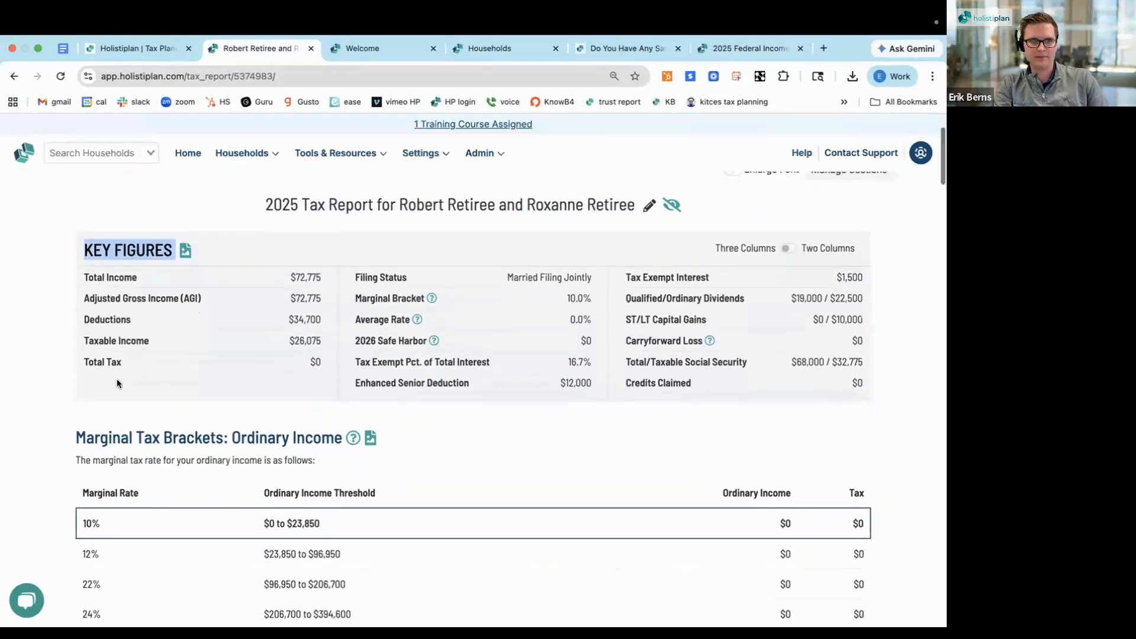
double_click(299, 270)
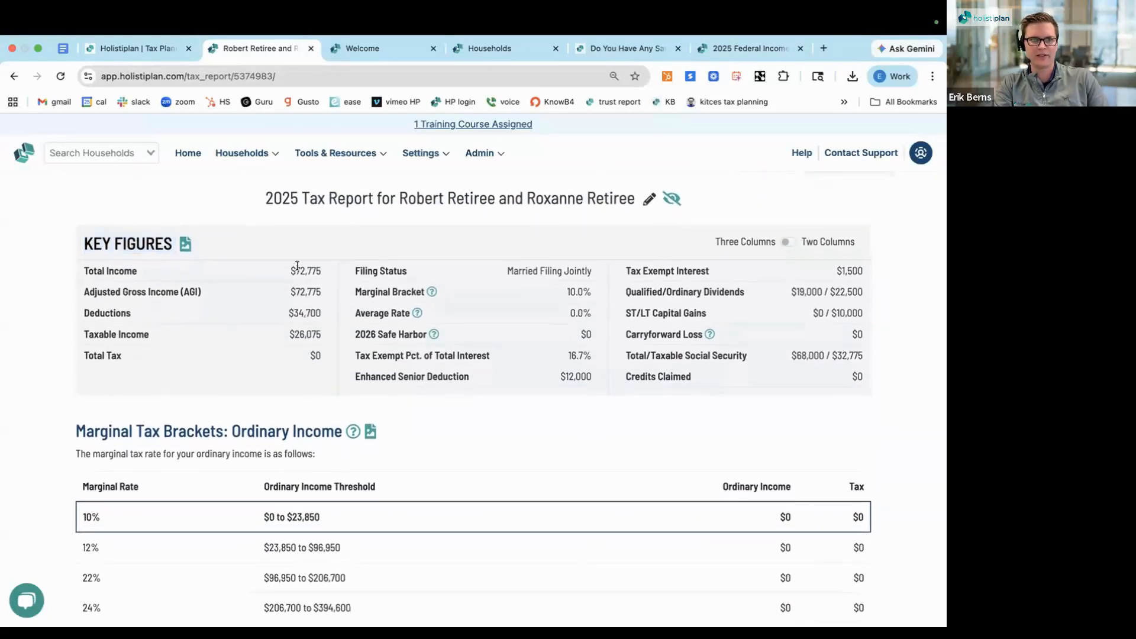
double_click(310, 355)
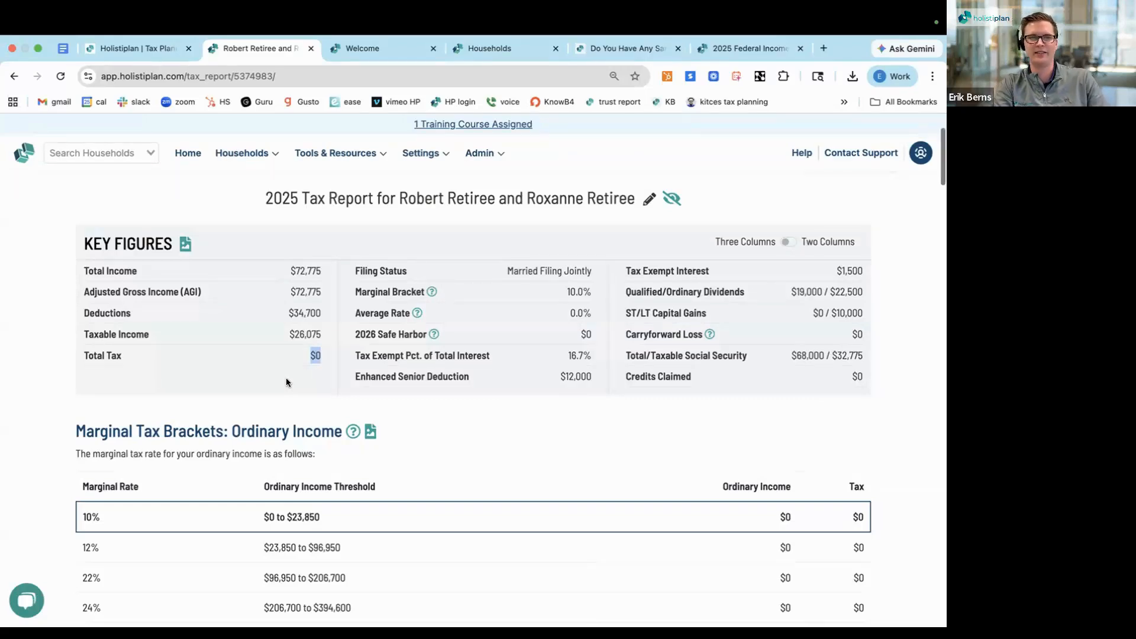
Examine the marginal bracket, average rate, Enhanced Senior Deduction, tax-exempt interest and dividend entries in Key Figures
scroll(286, 383, down, 1)
scroll(286, 382, down, 1)
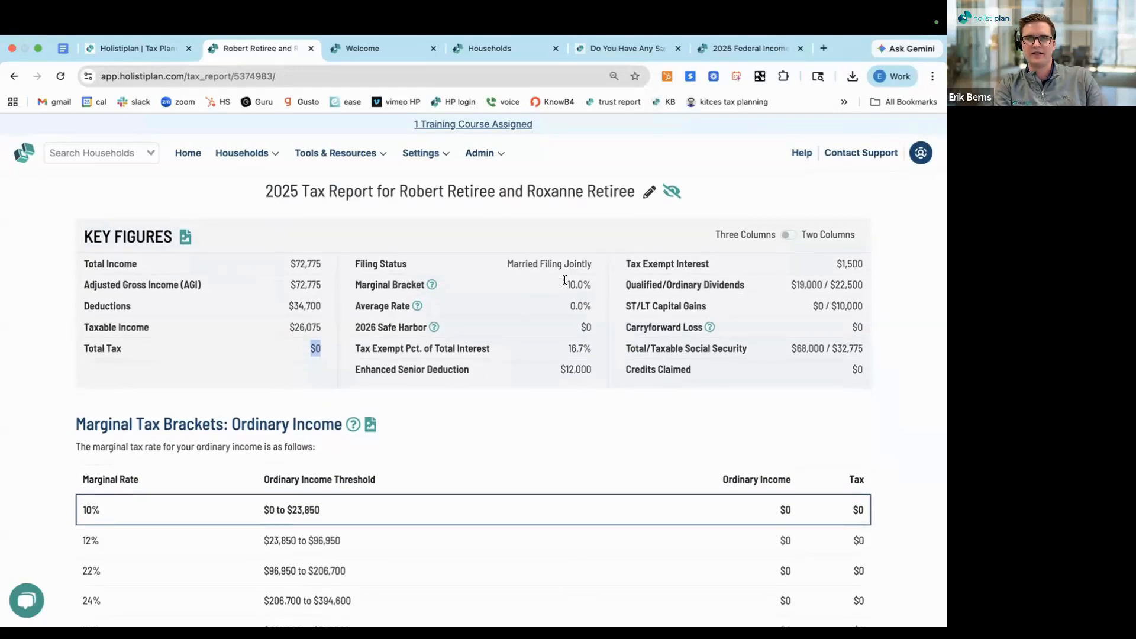
drag(566, 284, 592, 306)
scroll(524, 355, down, 1)
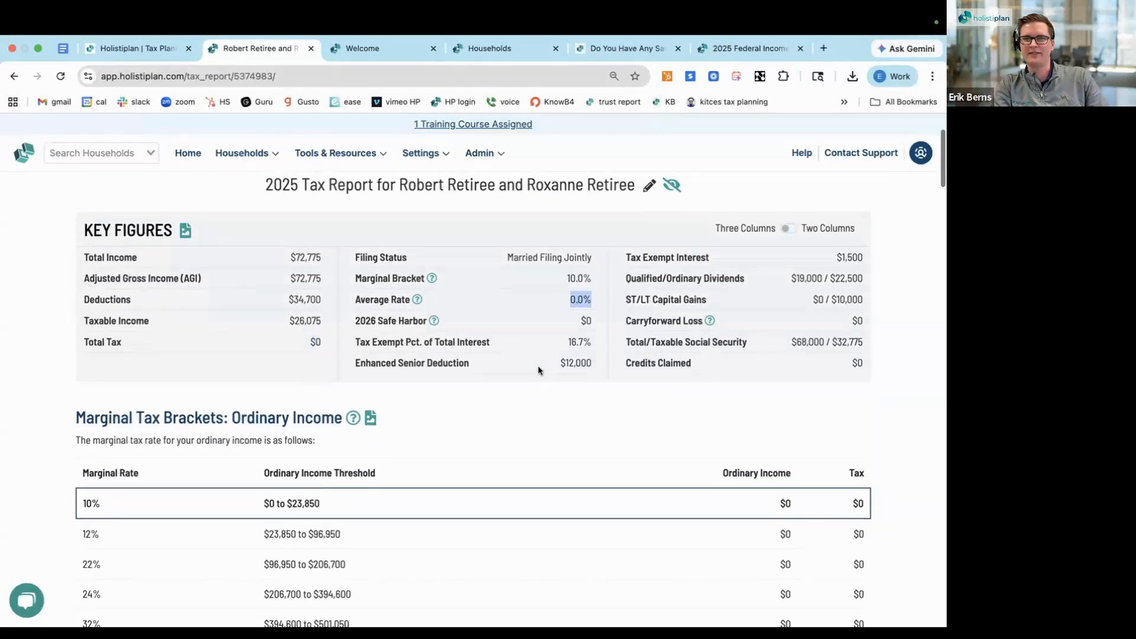
drag(561, 363, 592, 363)
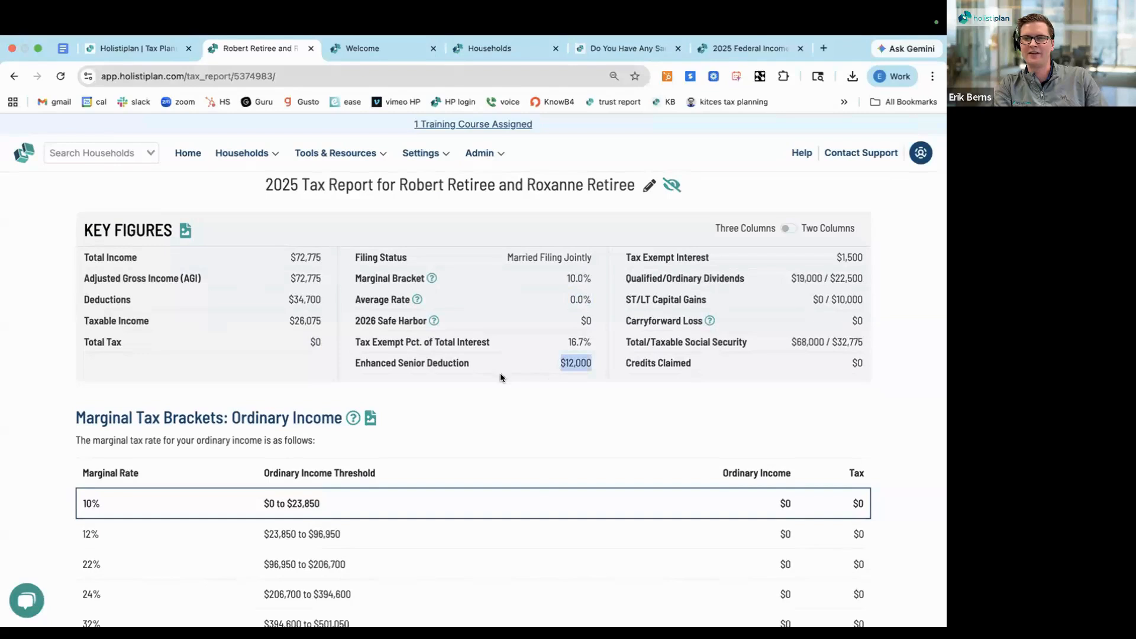
click(797, 260)
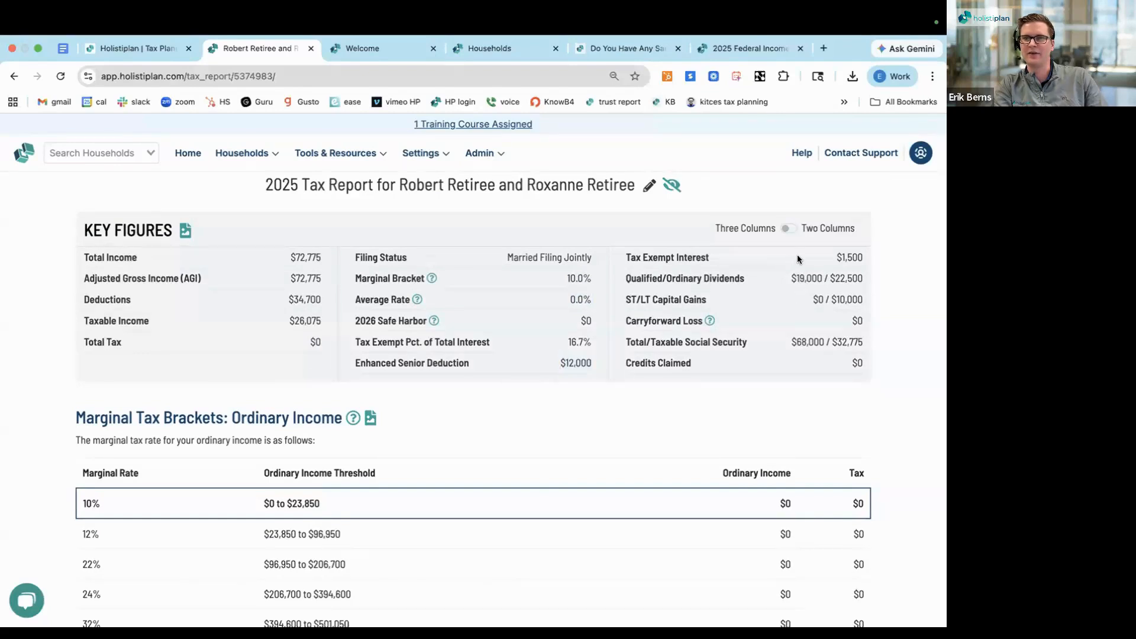
drag(798, 258, 829, 284)
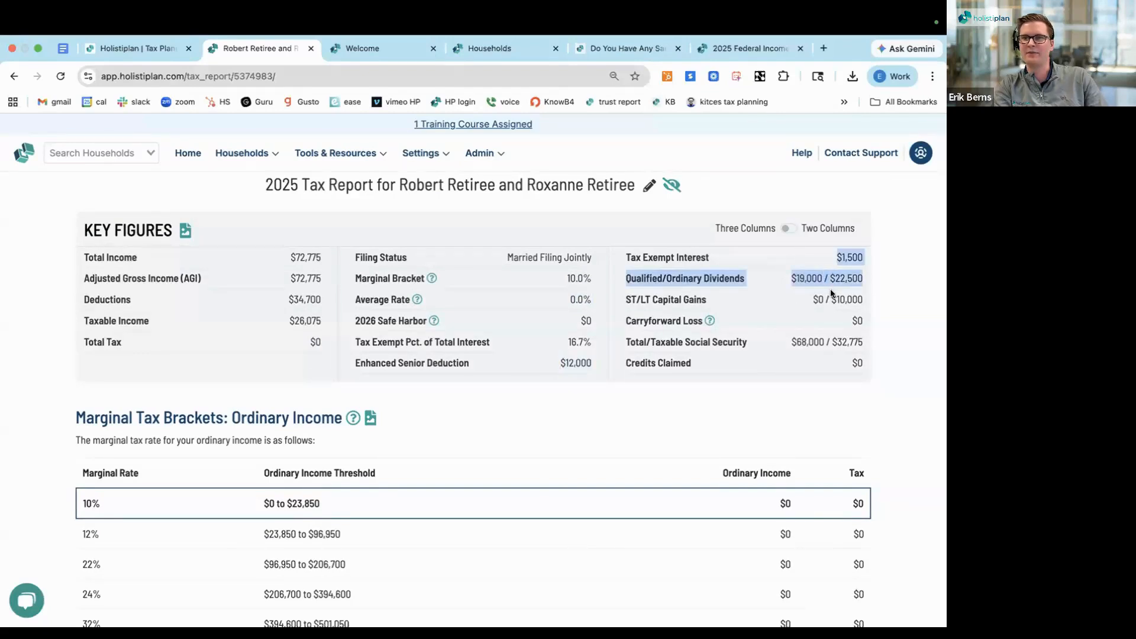
key(ctrl+Left)
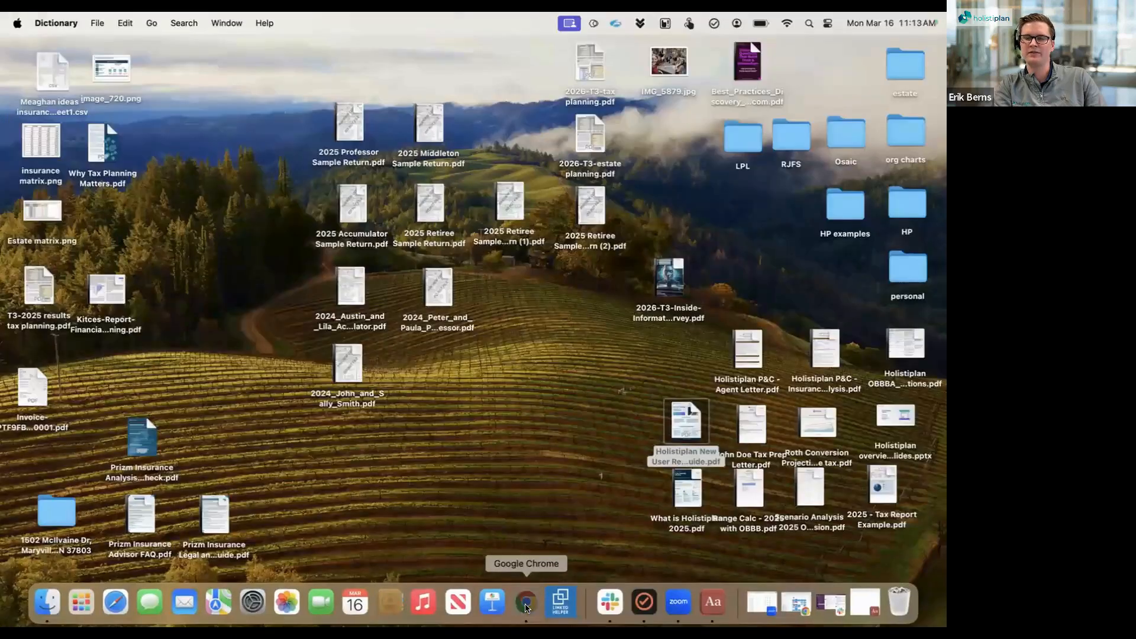
click(526, 604)
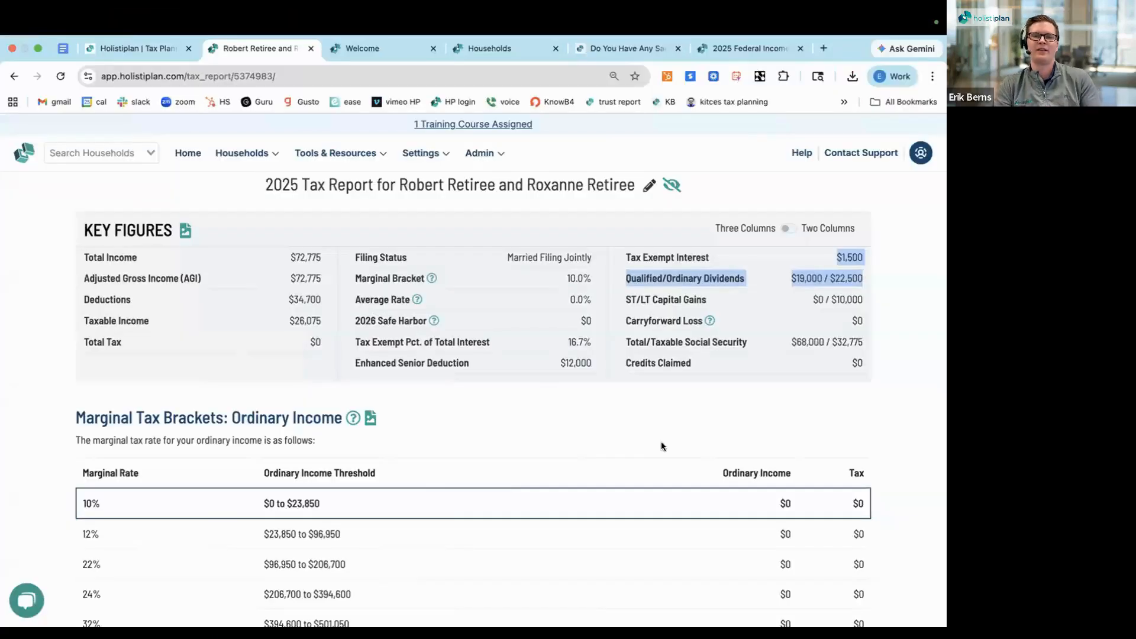
Open the report's section manager, review which sections can be hidden or reordered, and close it without changes
scroll(693, 421, up, 3)
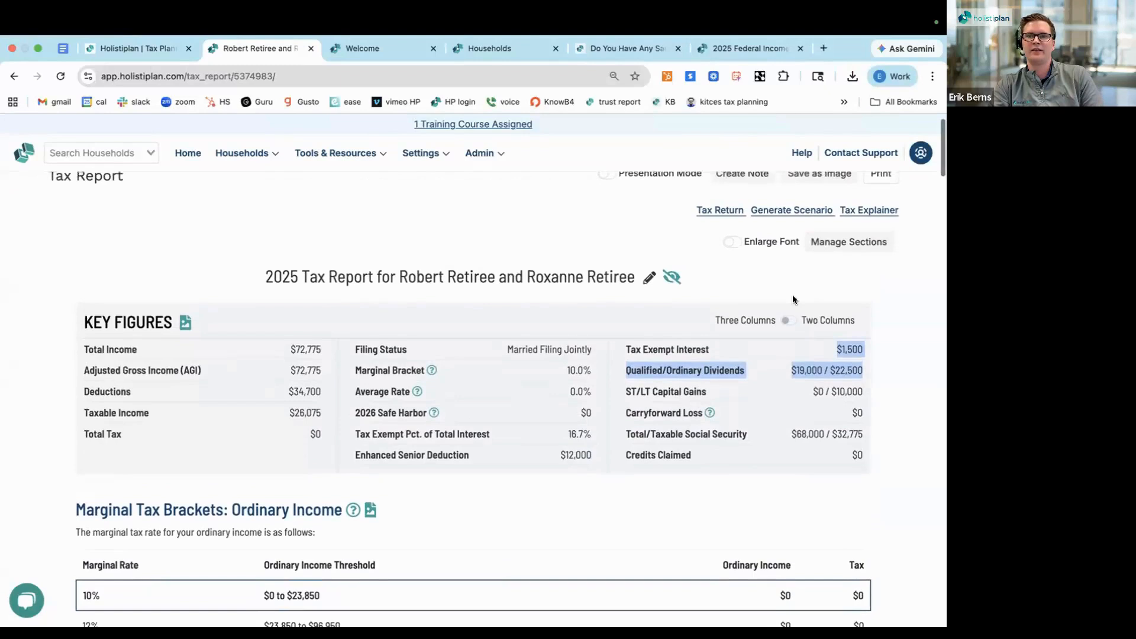
scroll(793, 299, up, 1)
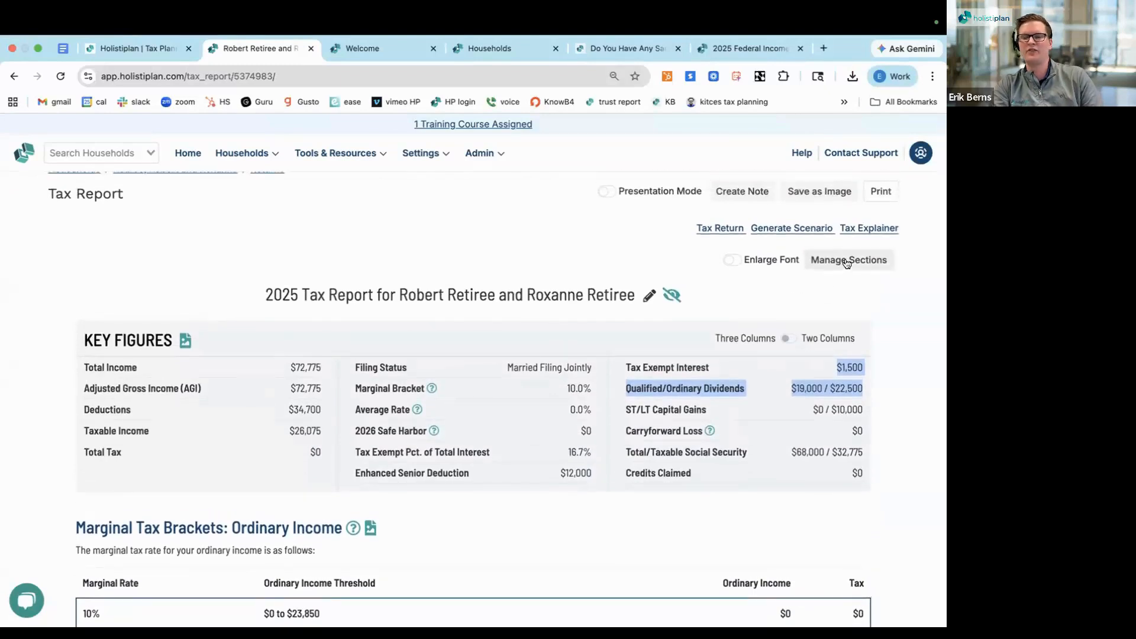
scroll(844, 295, up, 1)
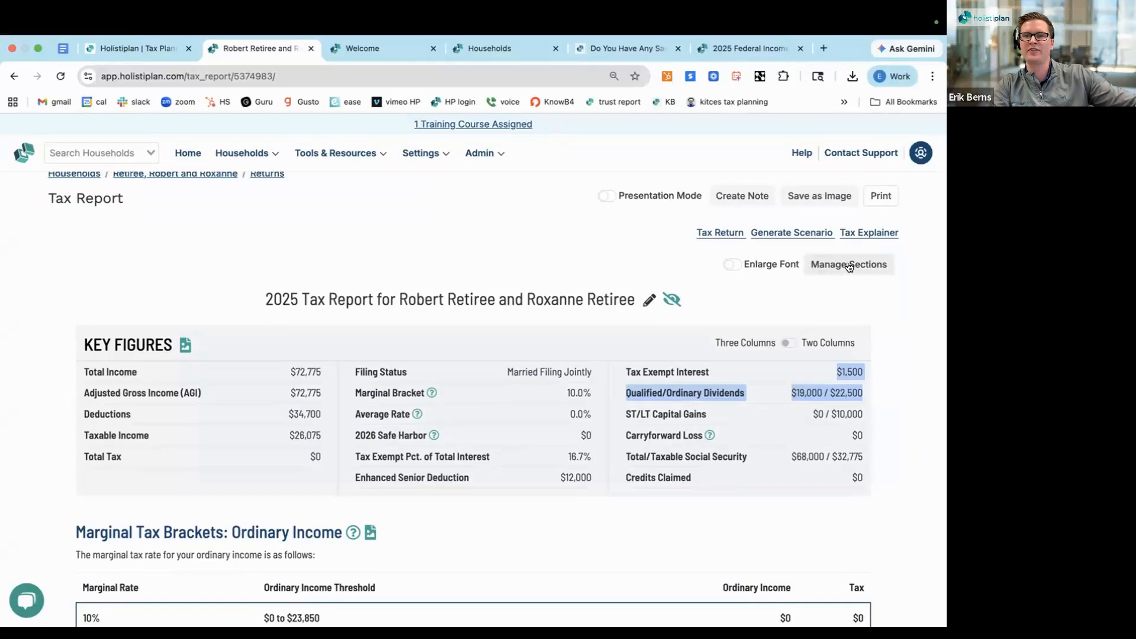
click(849, 266)
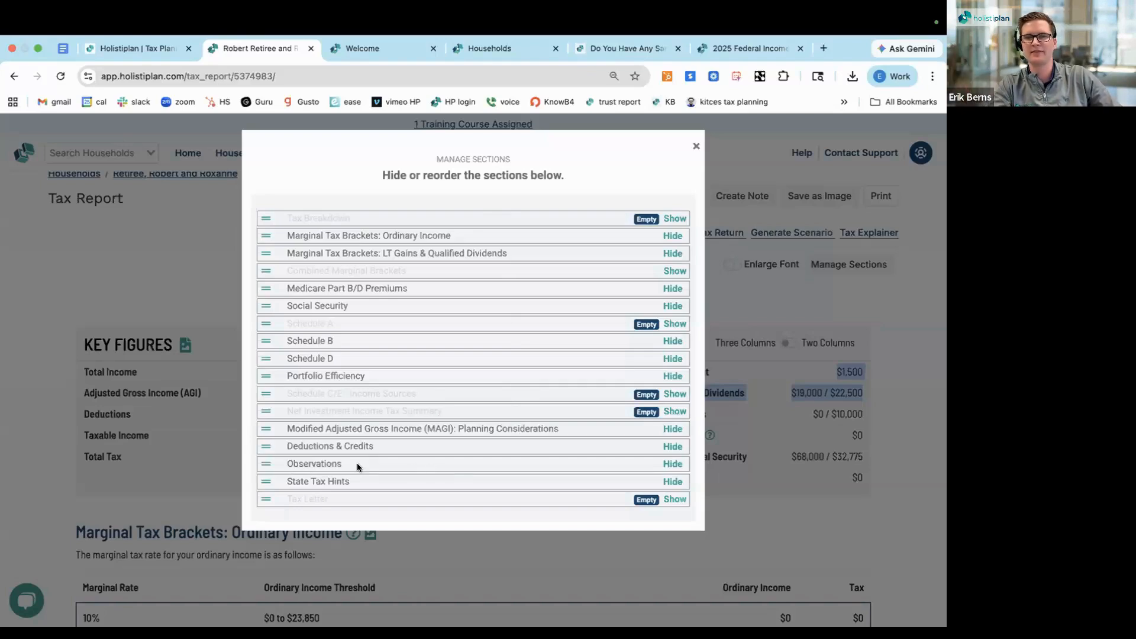
click(695, 146)
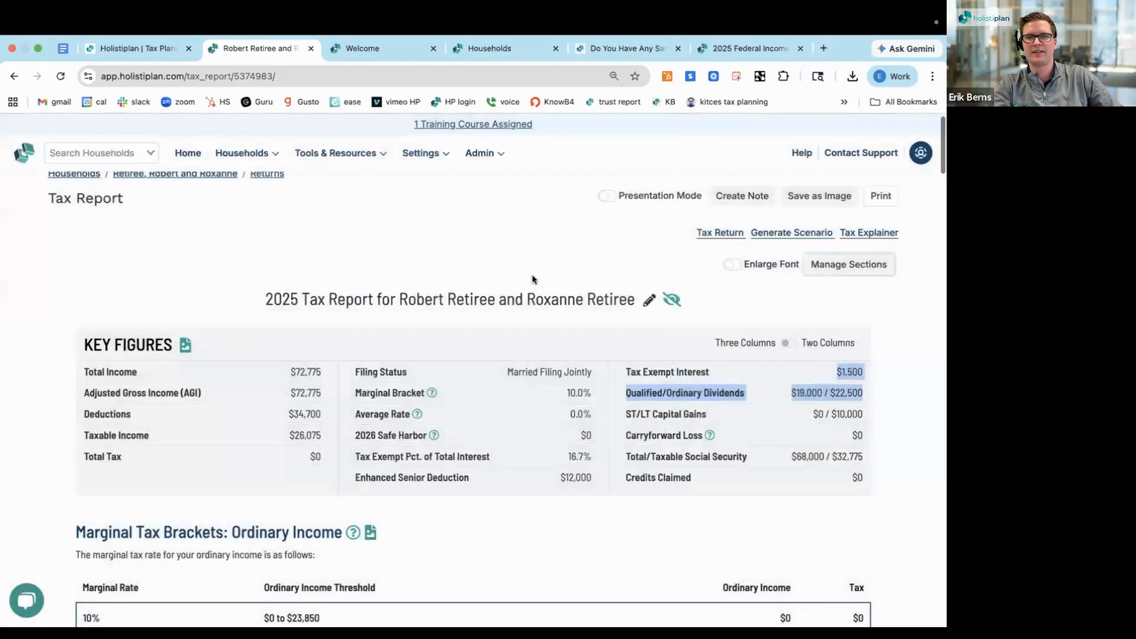
Examine the marginal tax brackets for ordinary income and for long-term capital gains and qualified dividends
scroll(533, 279, down, 4)
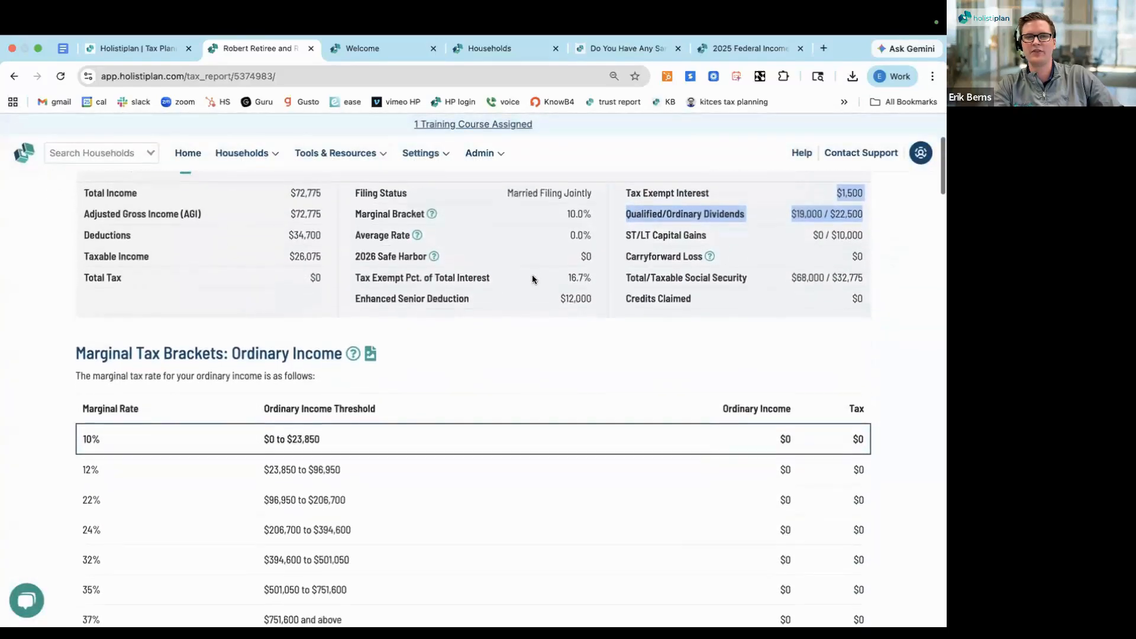
scroll(532, 279, down, 2)
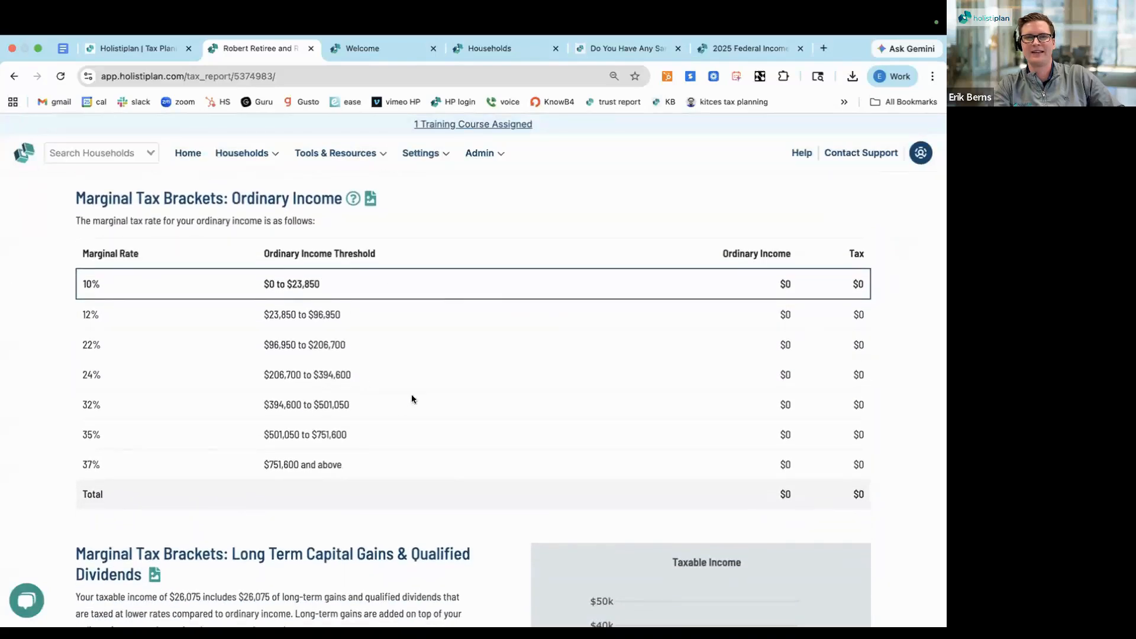
scroll(409, 443, down, 5)
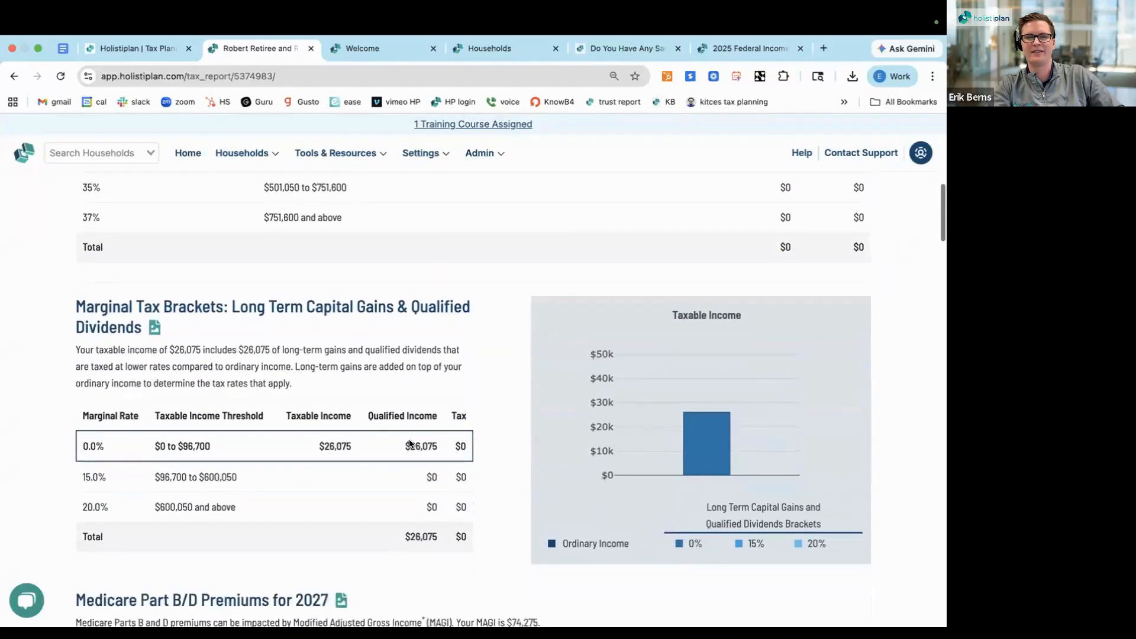
scroll(409, 444, down, 2)
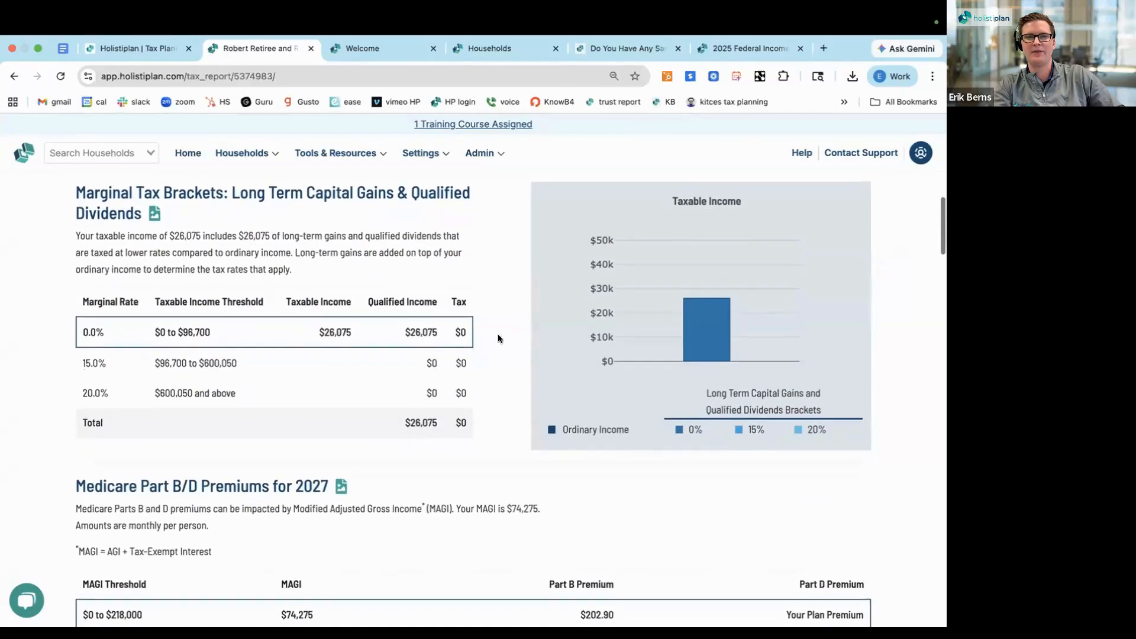
double_click(421, 332)
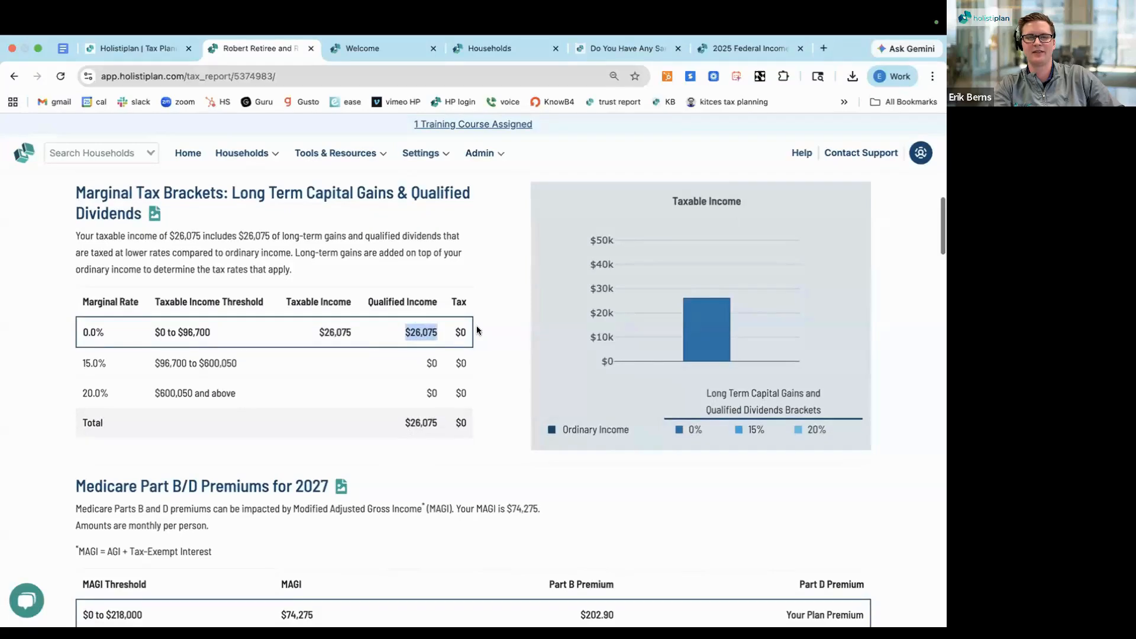
Examine the household's MAGI against the thresholds in the Medicare Part B/D Premiums for 2027 section
scroll(478, 330, down, 4)
scroll(477, 330, down, 2)
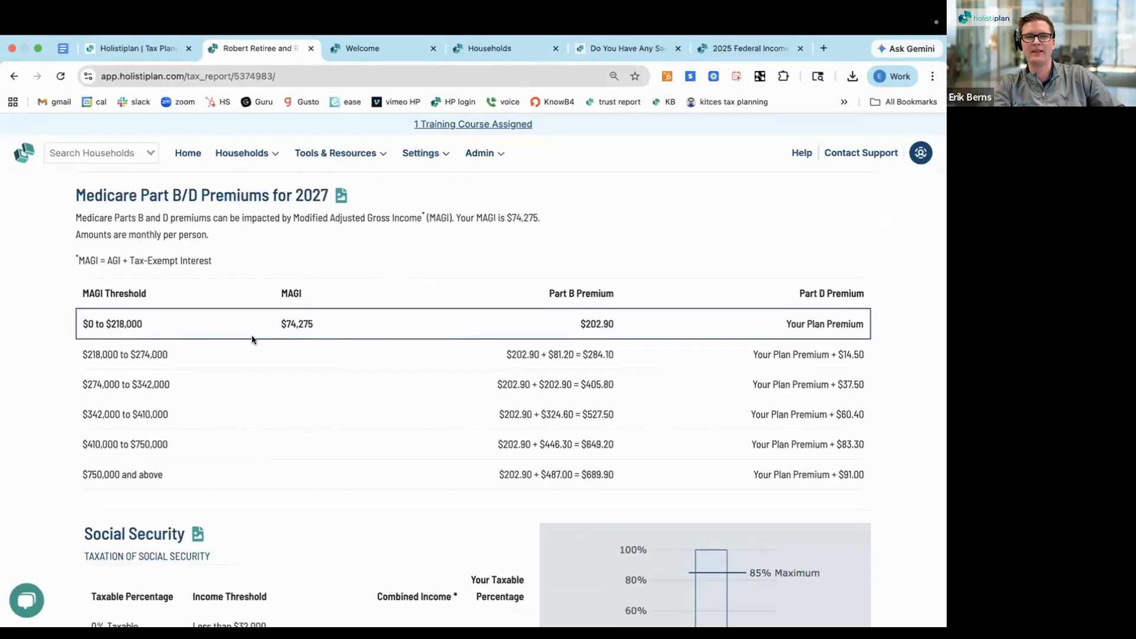
double_click(297, 324)
Examine the Social Security section, including the up to 85.0% taxable tier and the taxable benefits amount
scroll(296, 419, down, 3)
scroll(296, 419, down, 2)
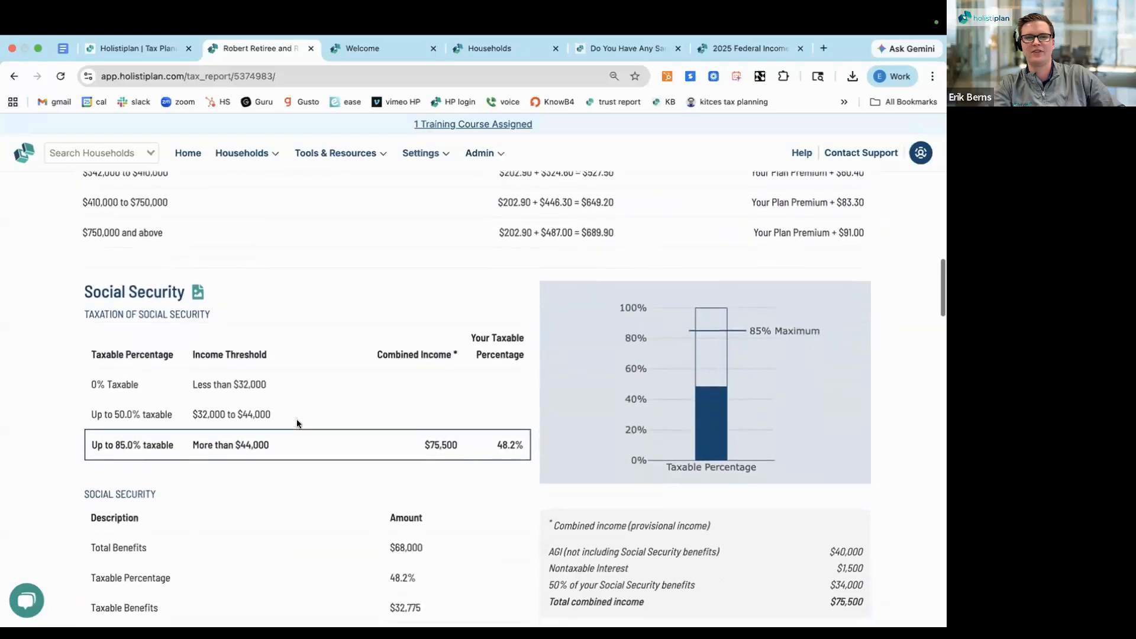
triple_click(132, 213)
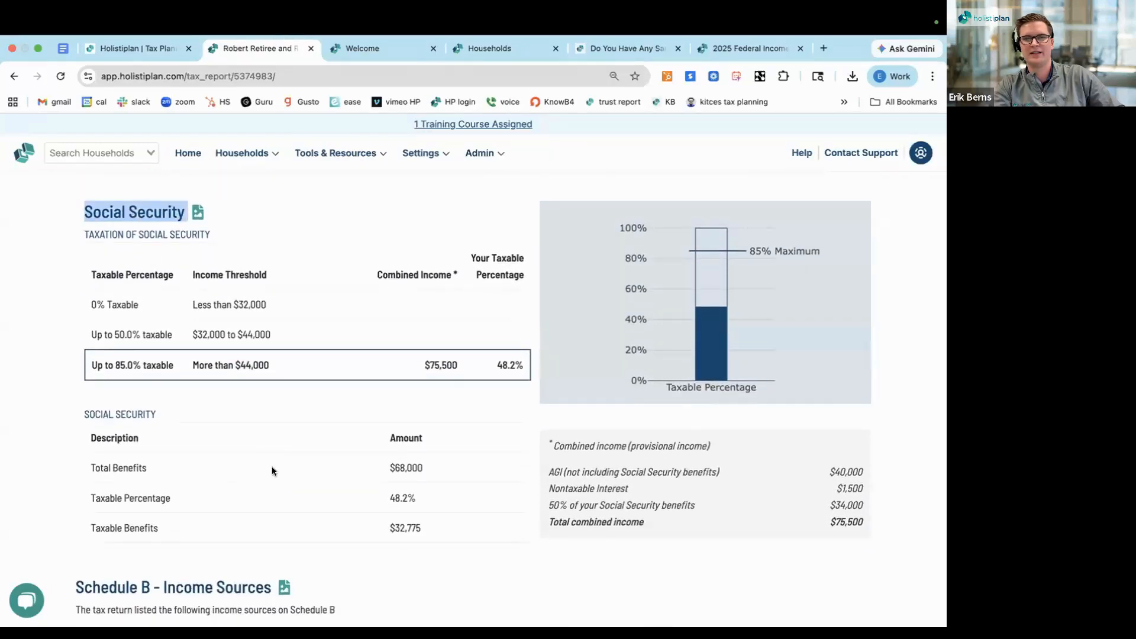
triple_click(118, 365)
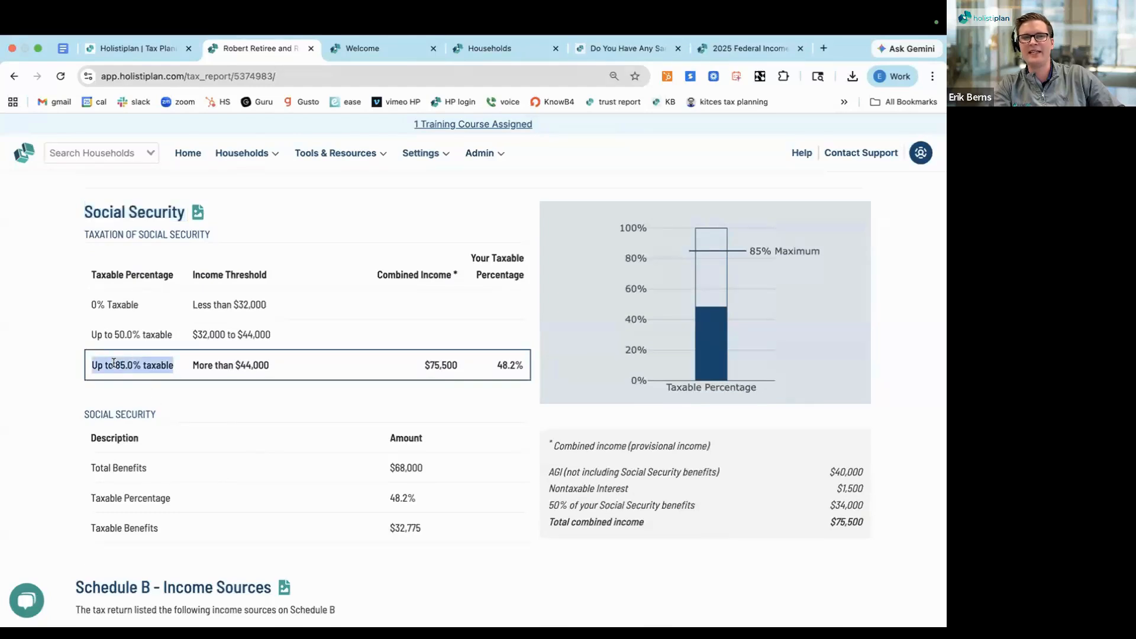
scroll(221, 390, down, 1)
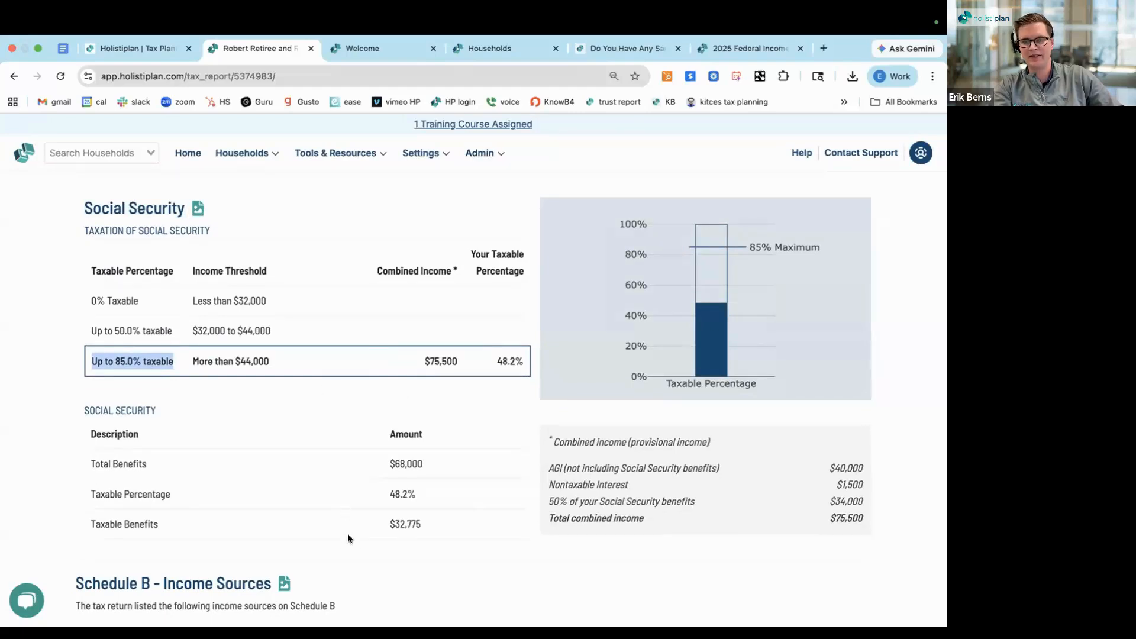
drag(421, 526, 295, 523)
scroll(296, 523, down, 1)
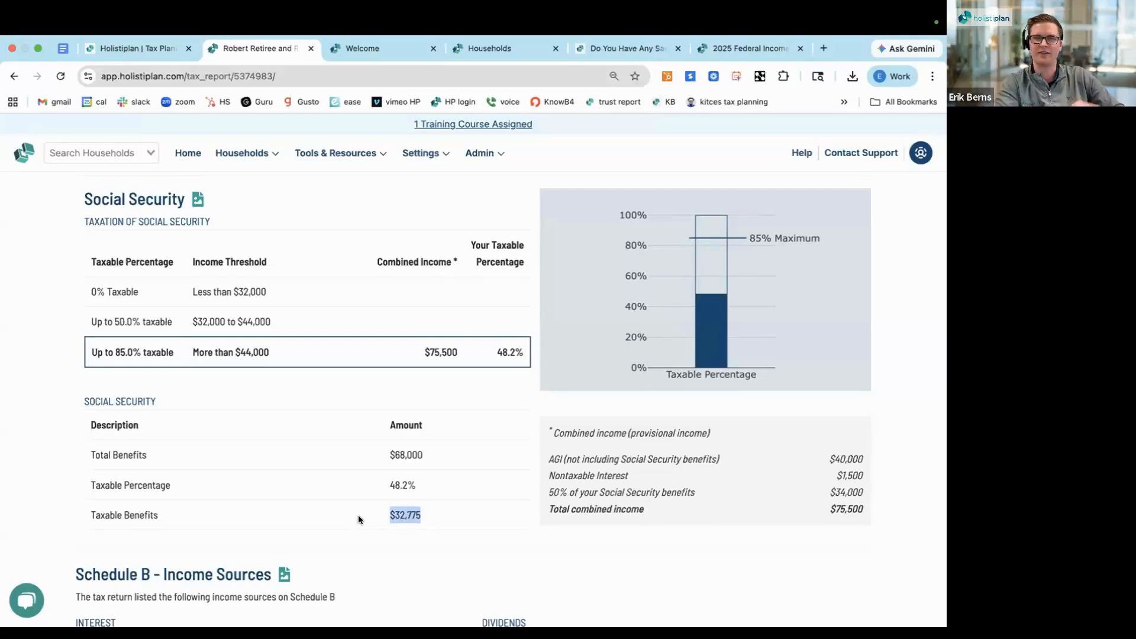
Examine the Schedule B income sources and Schedule D capital gains/losses, focusing on the Bank of America and Ally Bank interest entries
scroll(358, 519, down, 1)
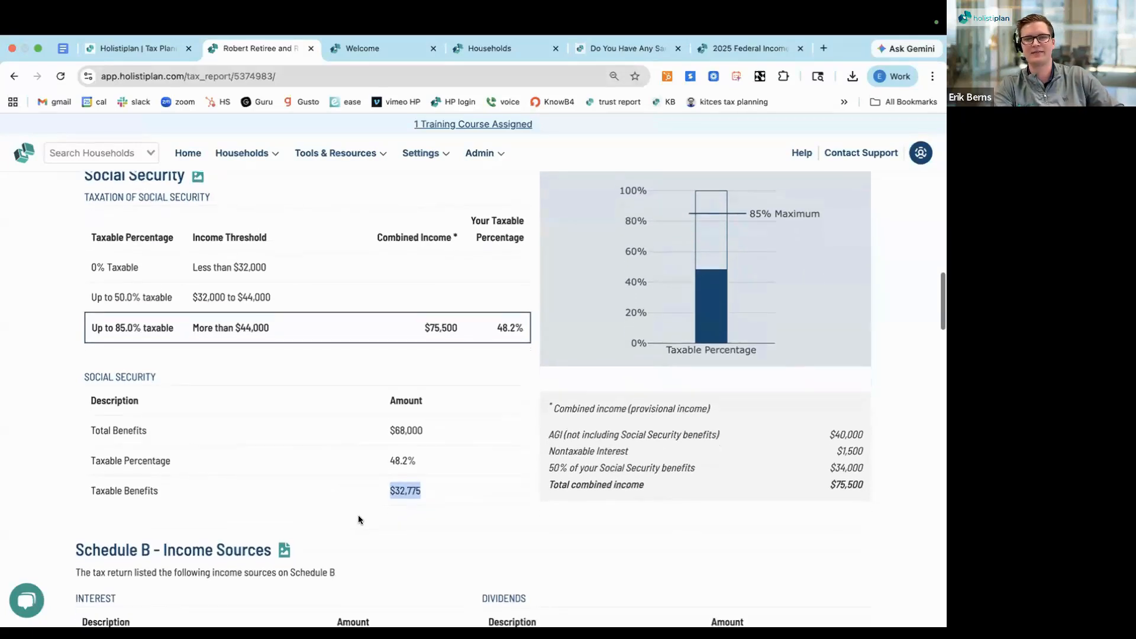
scroll(359, 519, down, 10)
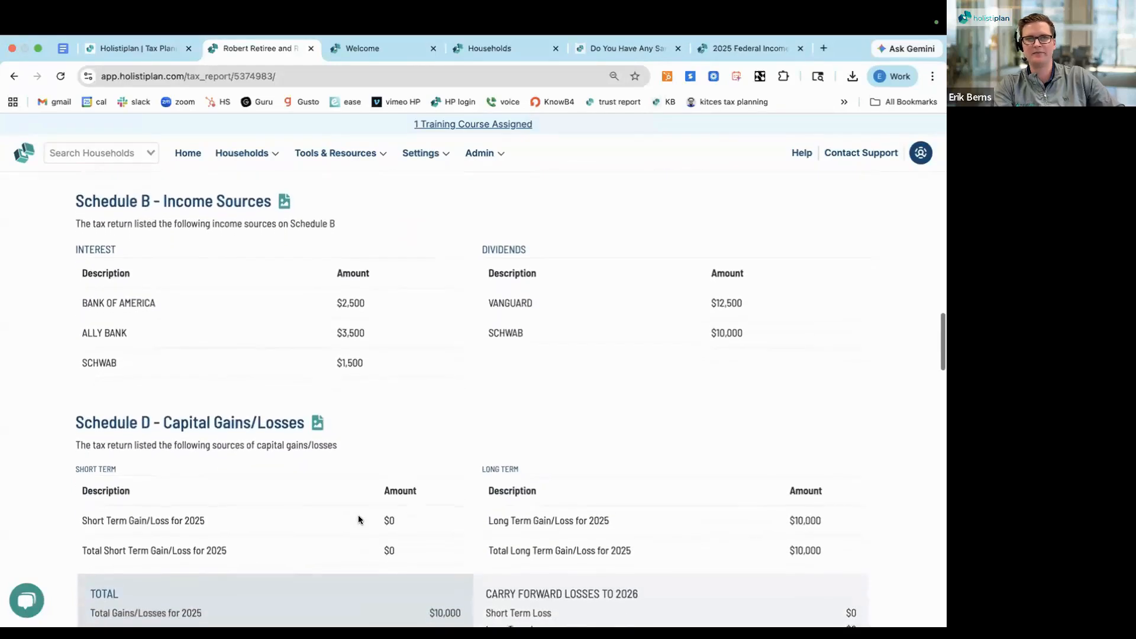
triple_click(113, 194)
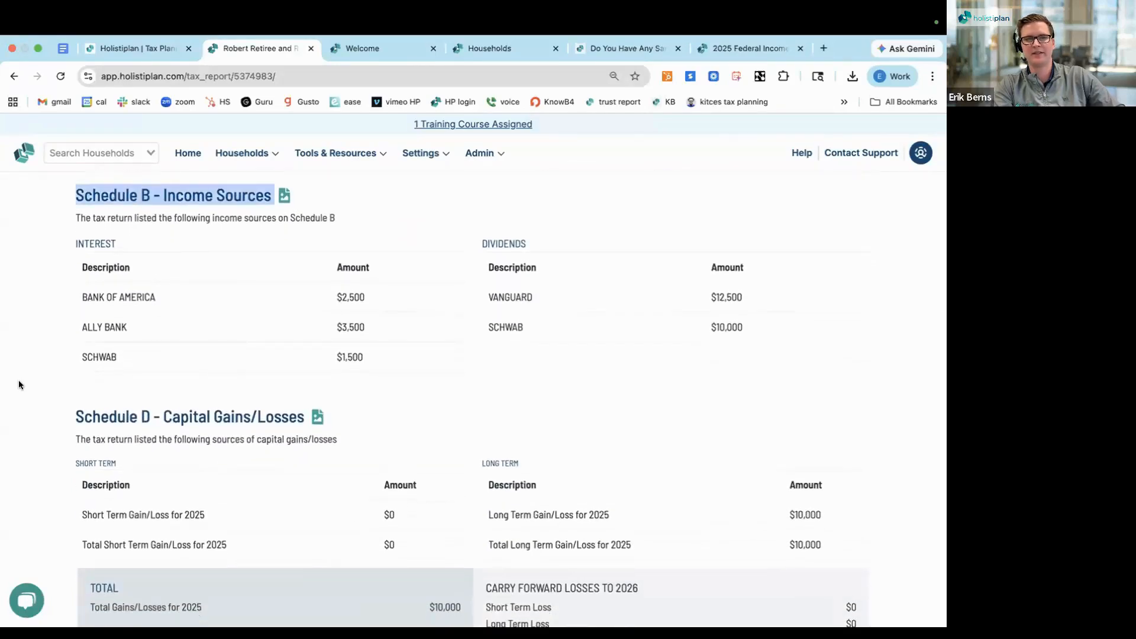
triple_click(99, 415)
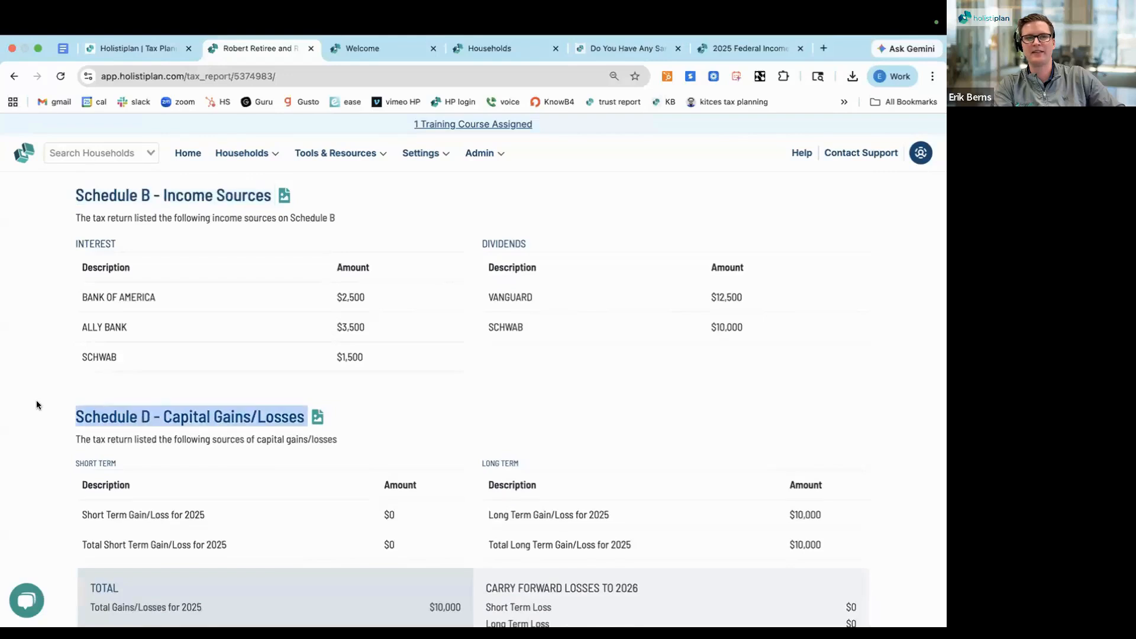
scroll(36, 402, down, 1)
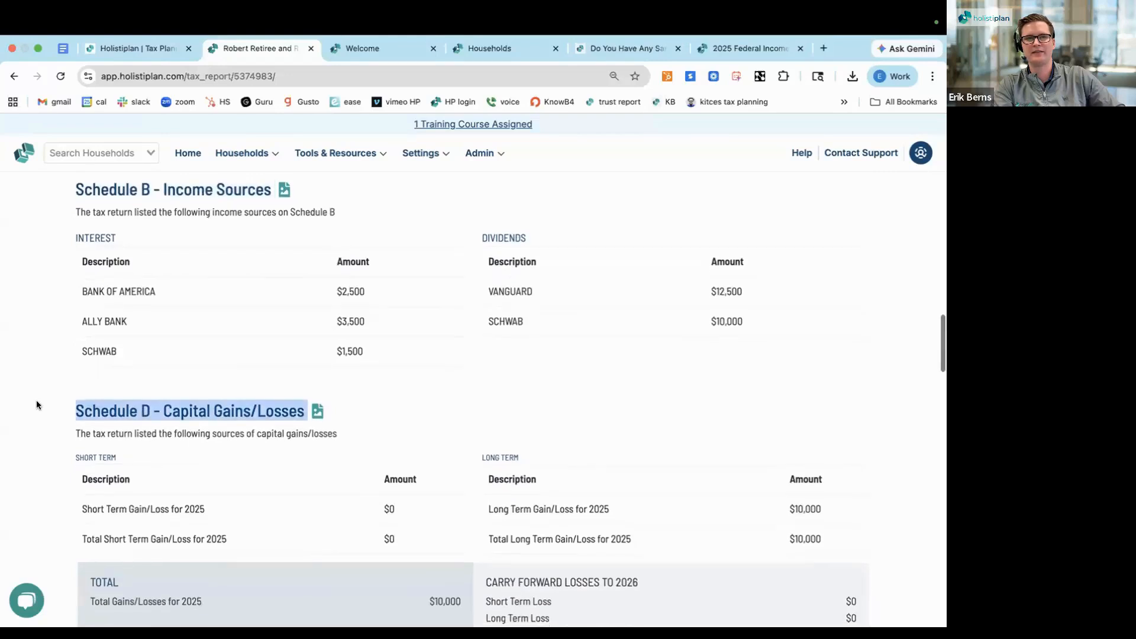
click(88, 280)
triple_click(88, 280)
drag(83, 315, 128, 315)
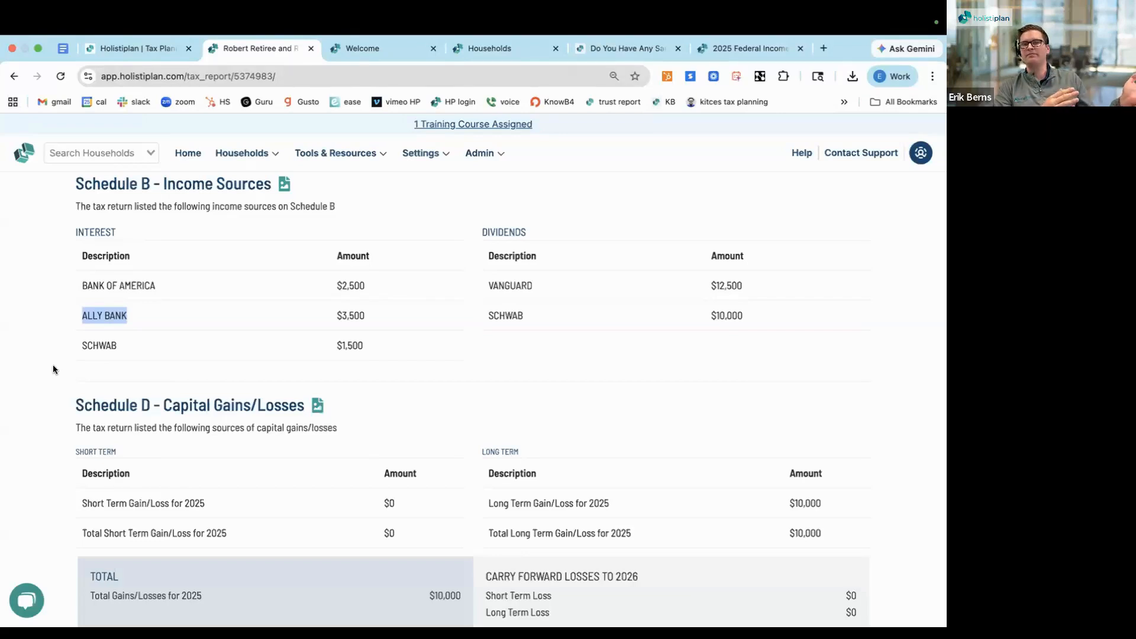
Examine the interest and dividend sources in Schedule B and the short-term and long-term entries in Schedule D
scroll(52, 369, down, 2)
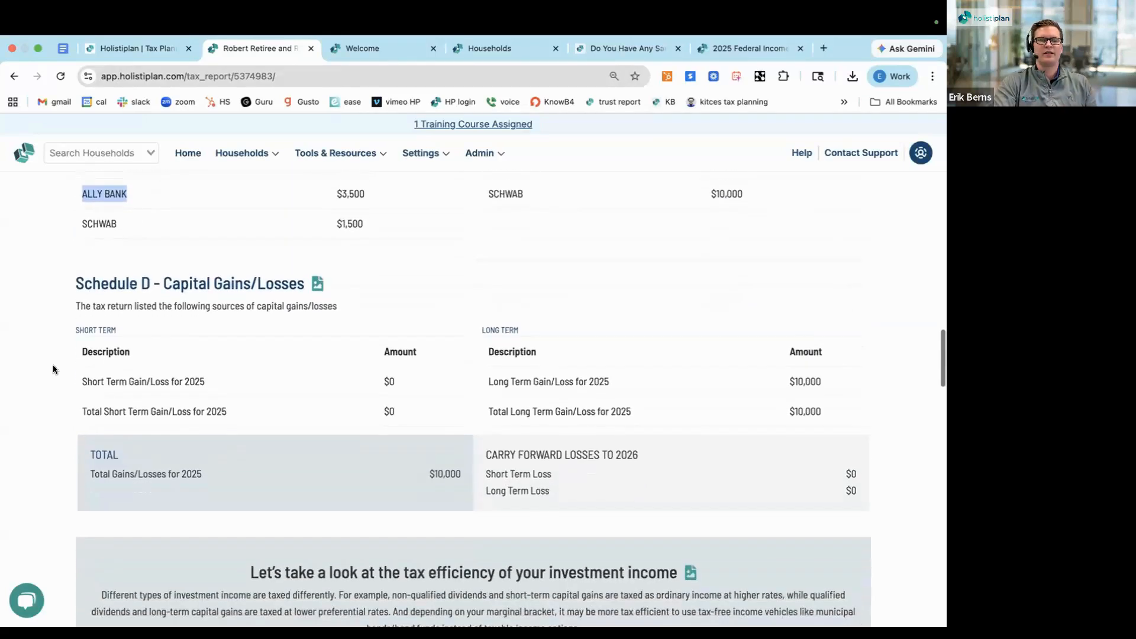
scroll(53, 367, up, 2)
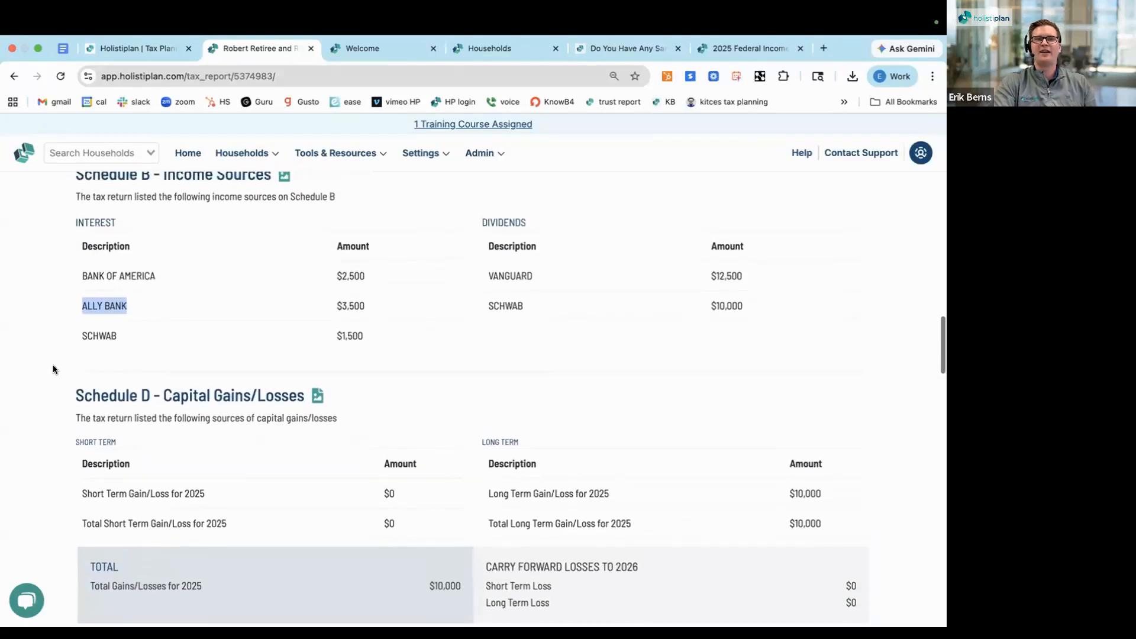
triple_click(109, 188)
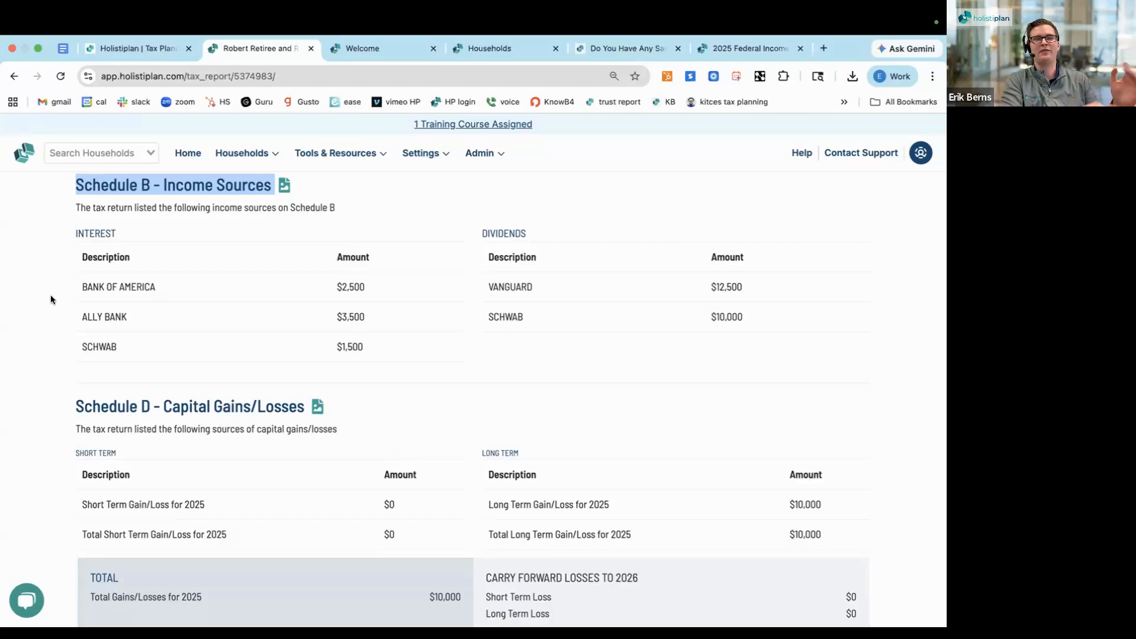
double_click(89, 233)
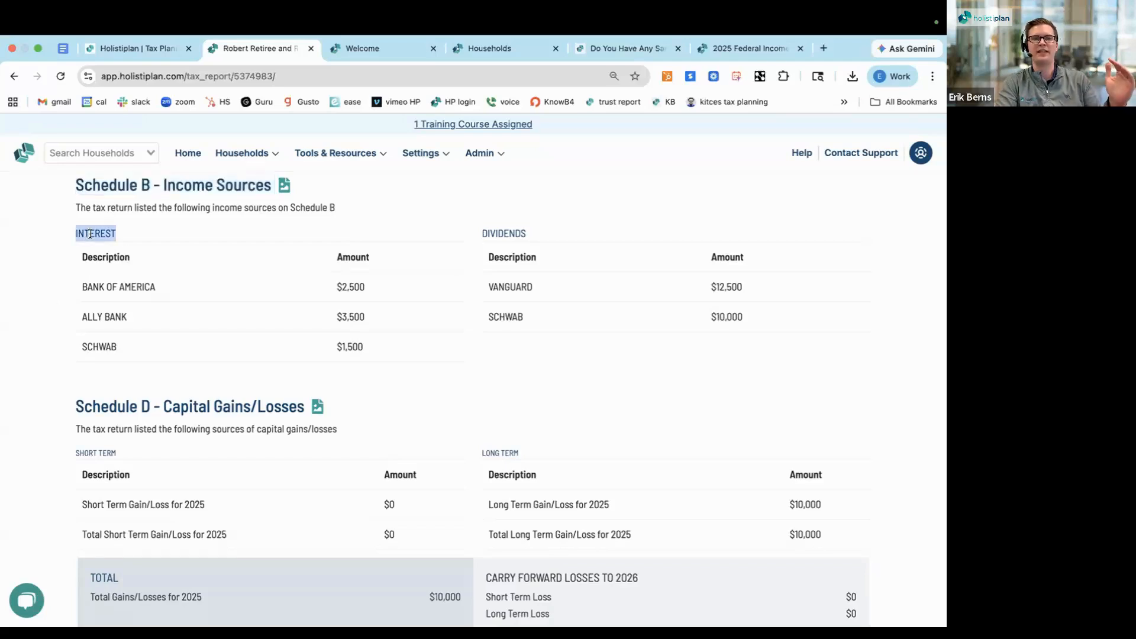
click(507, 230)
double_click(507, 231)
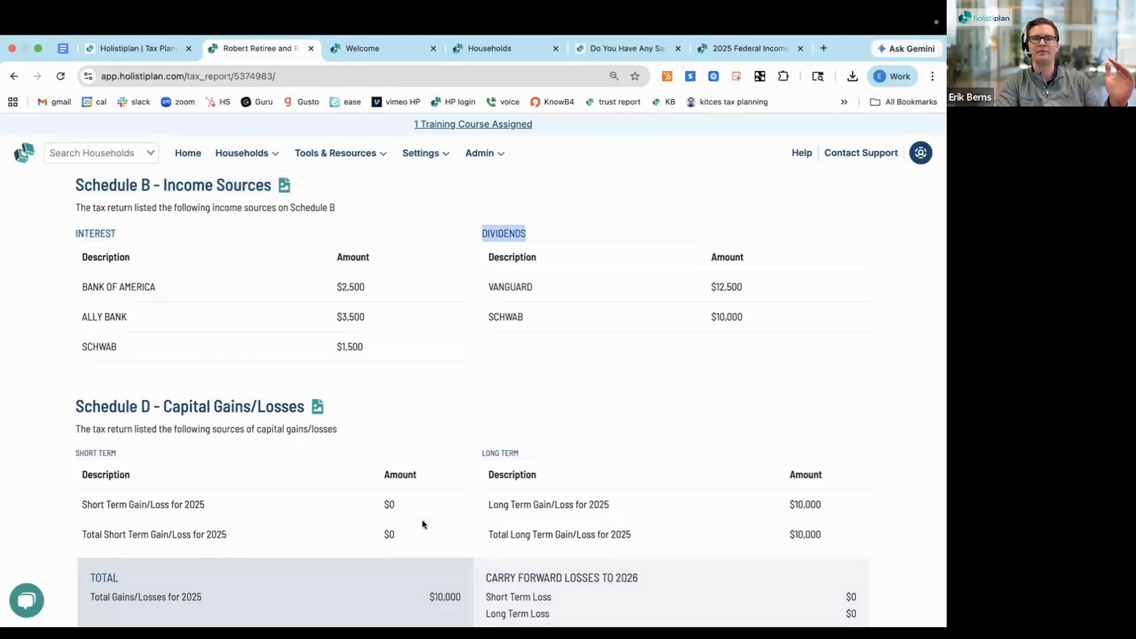
triple_click(168, 407)
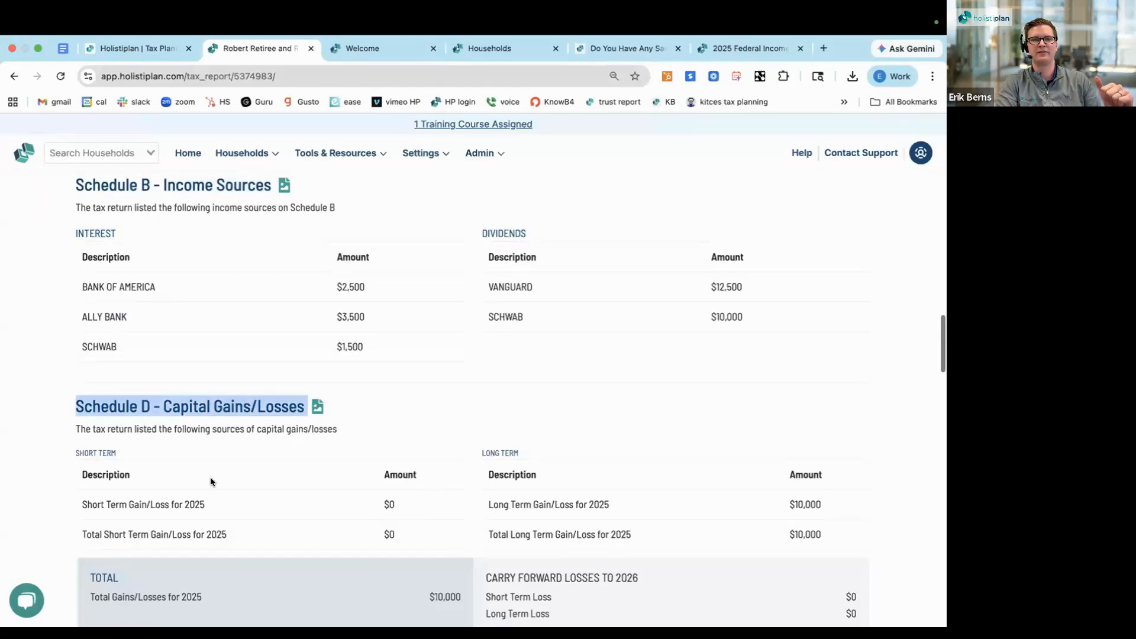
Examine the tax efficiency section for investment income, comparing the taxable and tax-exempt interest bars and reading the explanatory text
scroll(210, 481, down, 7)
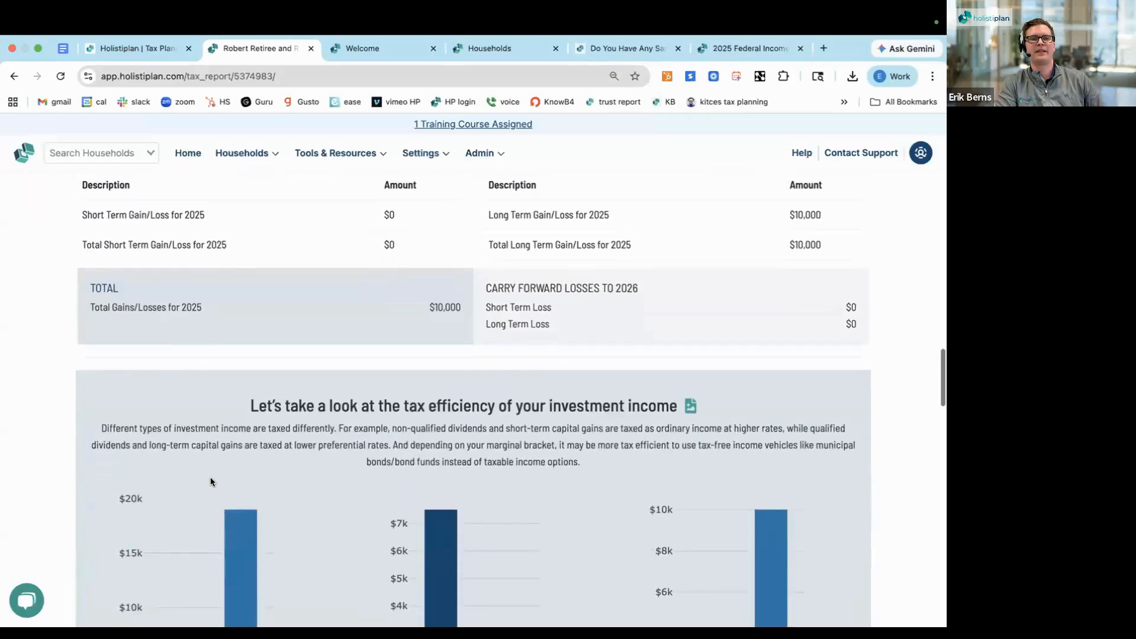
scroll(210, 481, down, 1)
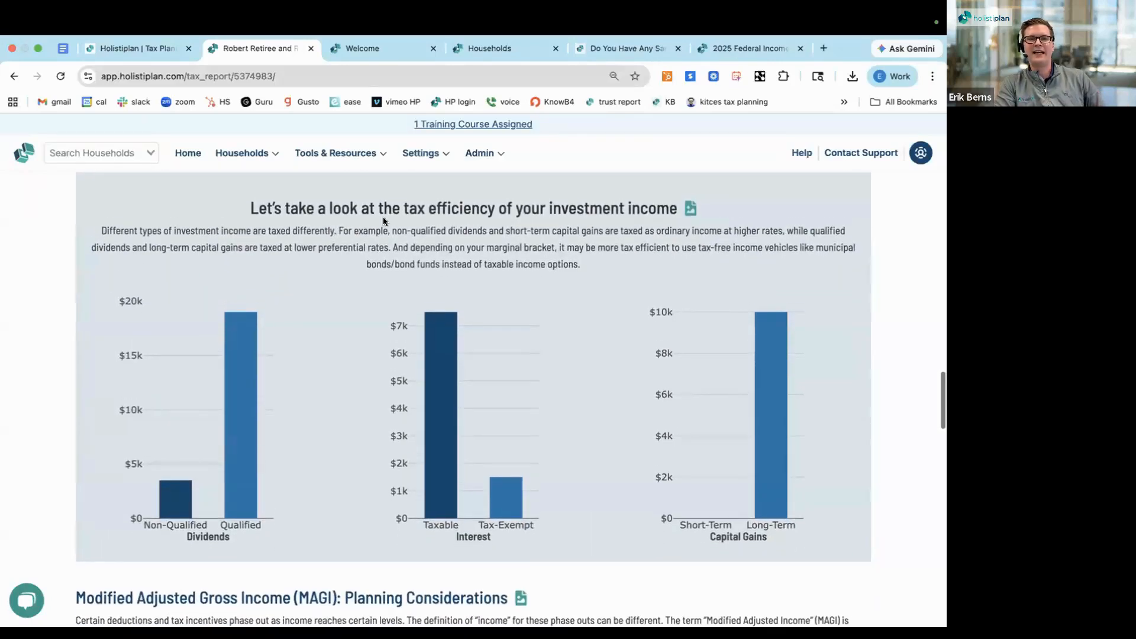
triple_click(388, 202)
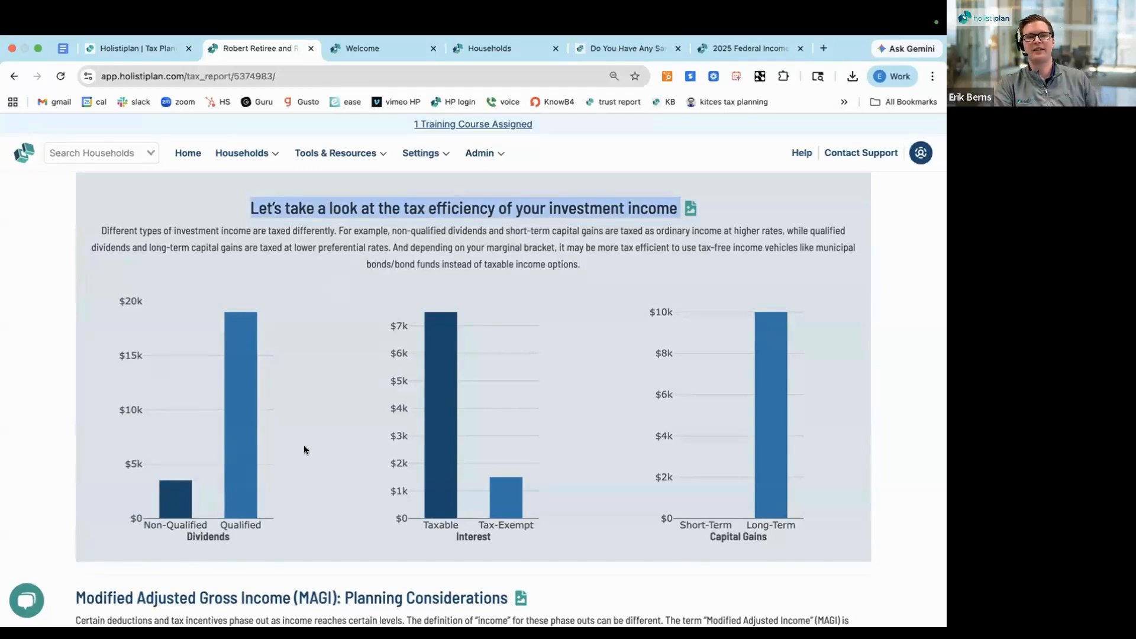
mouse_move(430, 483)
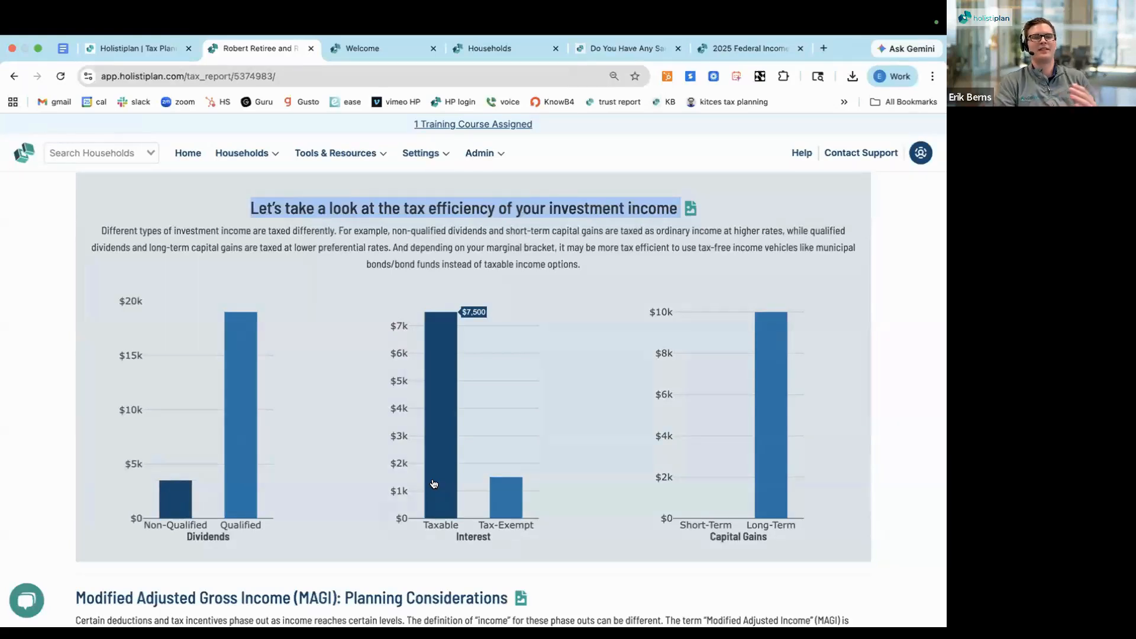
triple_click(456, 234)
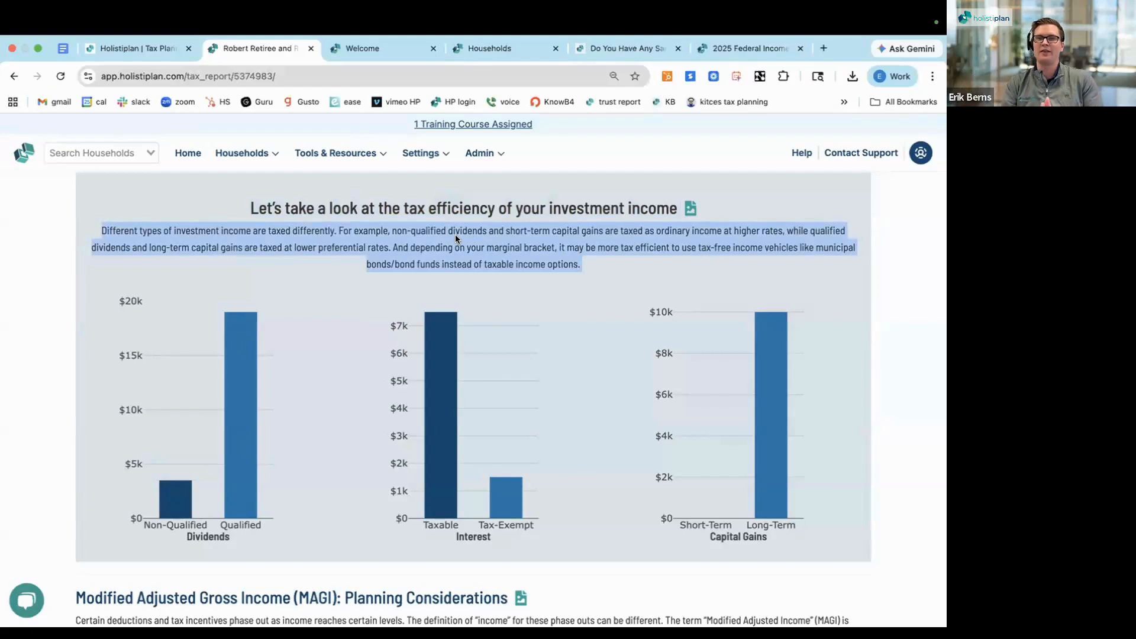
mouse_move(442, 398)
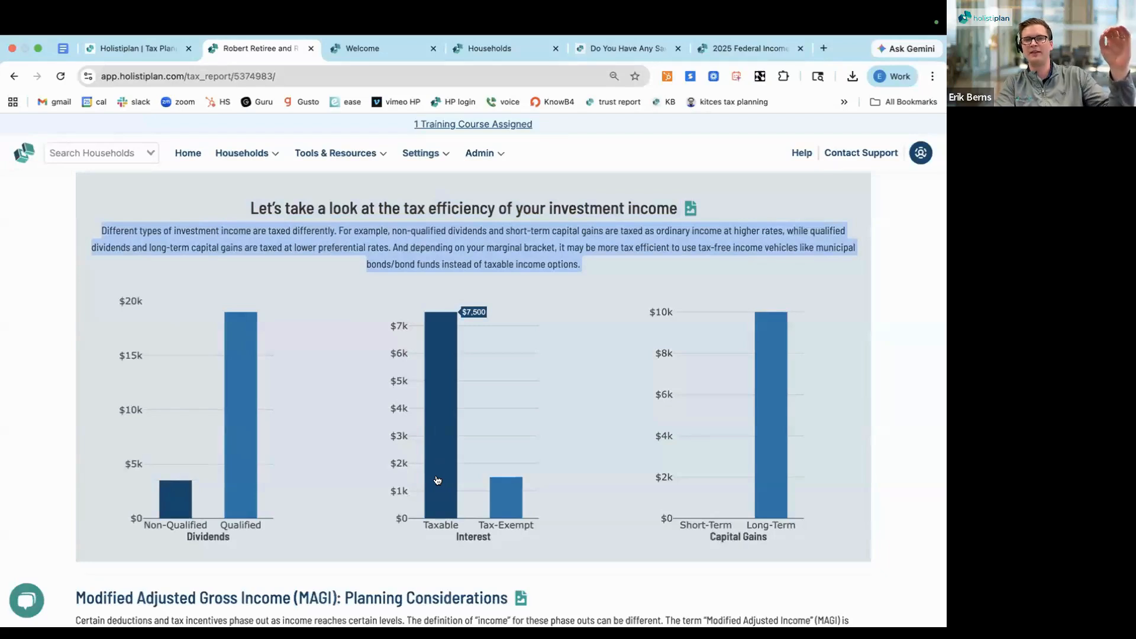
triple_click(452, 227)
mouse_move(447, 350)
mouse_move(504, 504)
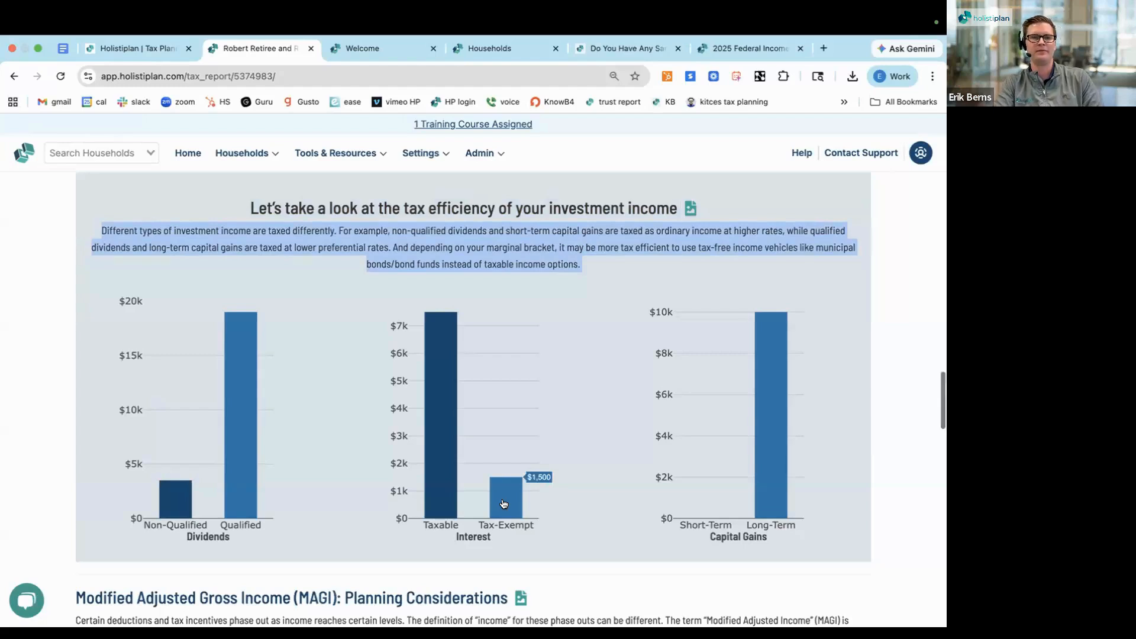
Examine the MAGI Planning Considerations section, focusing on the MAGI Definition 1 amount and its list of deductions and credits
scroll(504, 504, down, 2)
scroll(503, 503, down, 10)
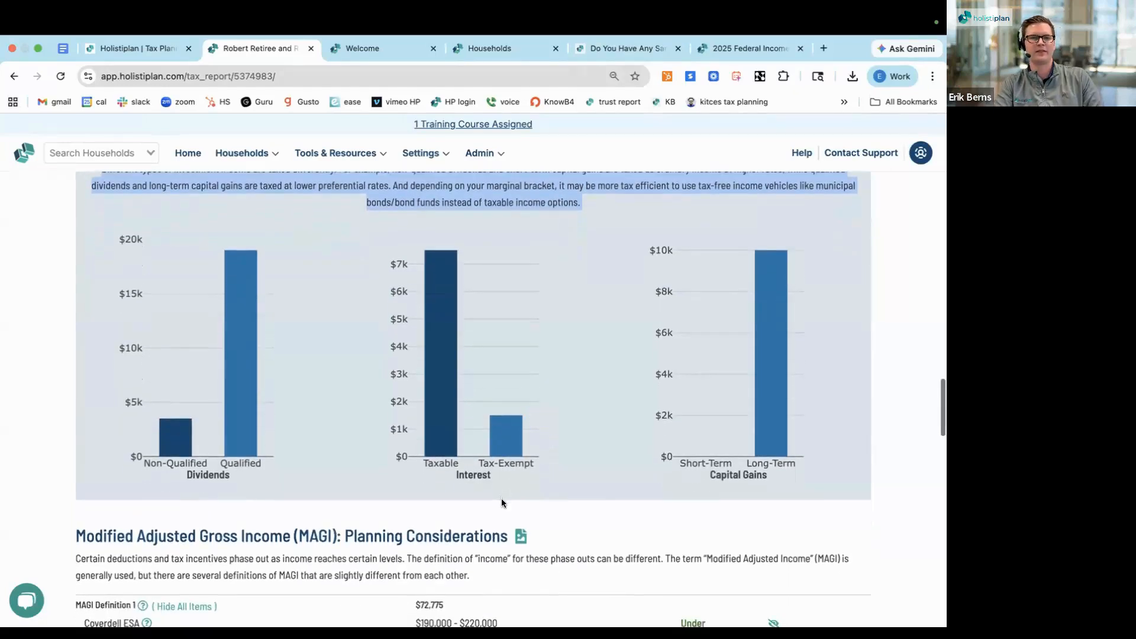
scroll(501, 503, down, 1)
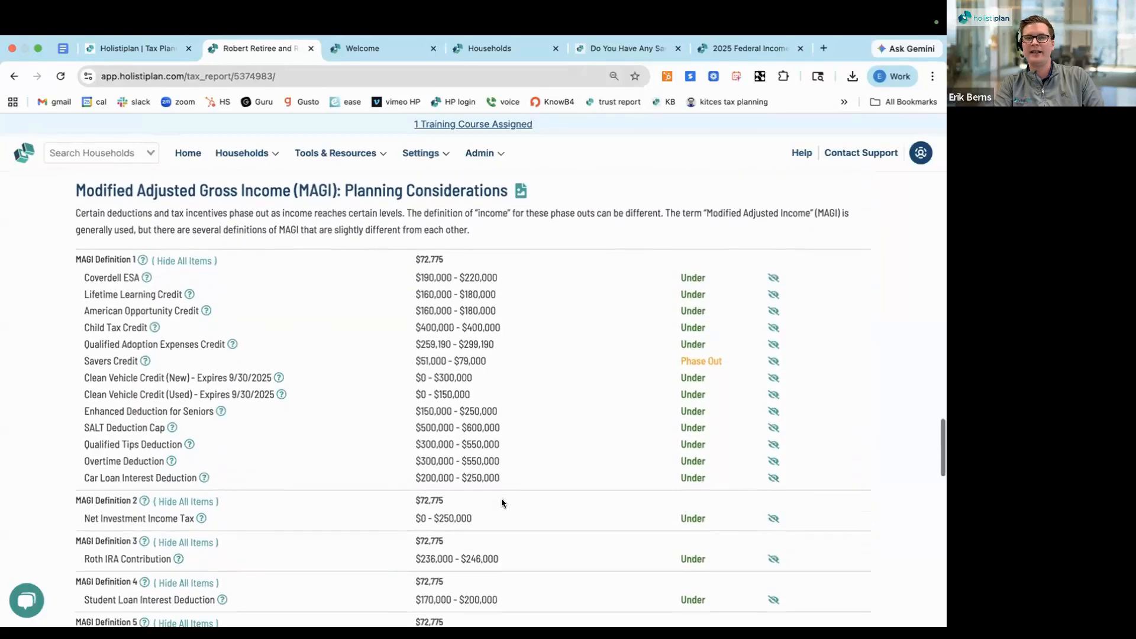
triple_click(194, 182)
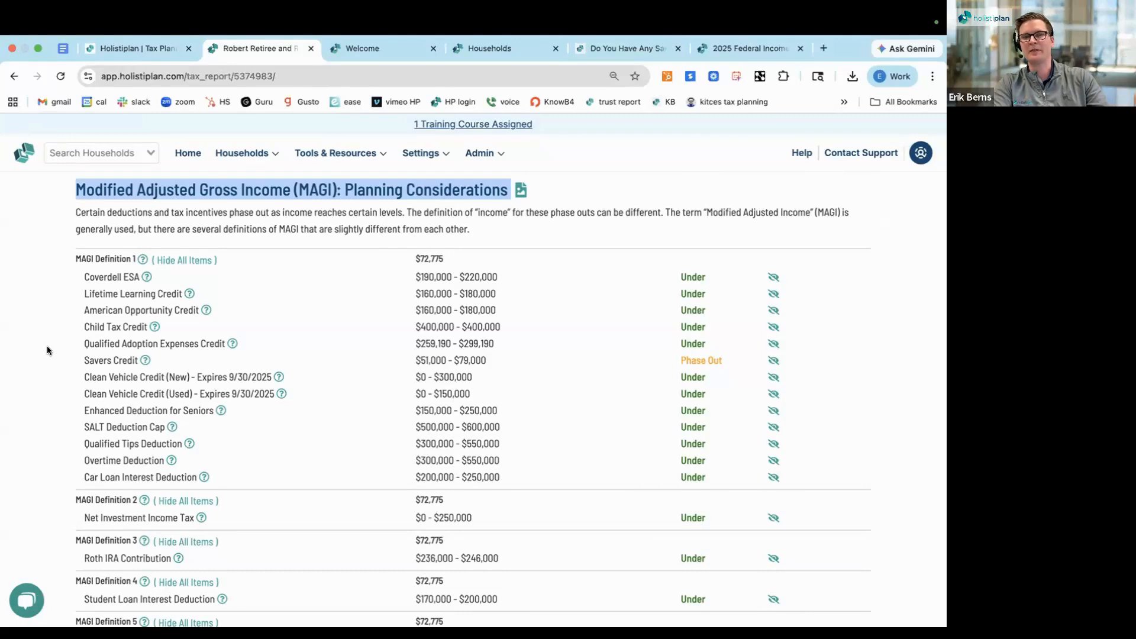
scroll(59, 373, down, 1)
click(80, 406)
drag(80, 406, 201, 479)
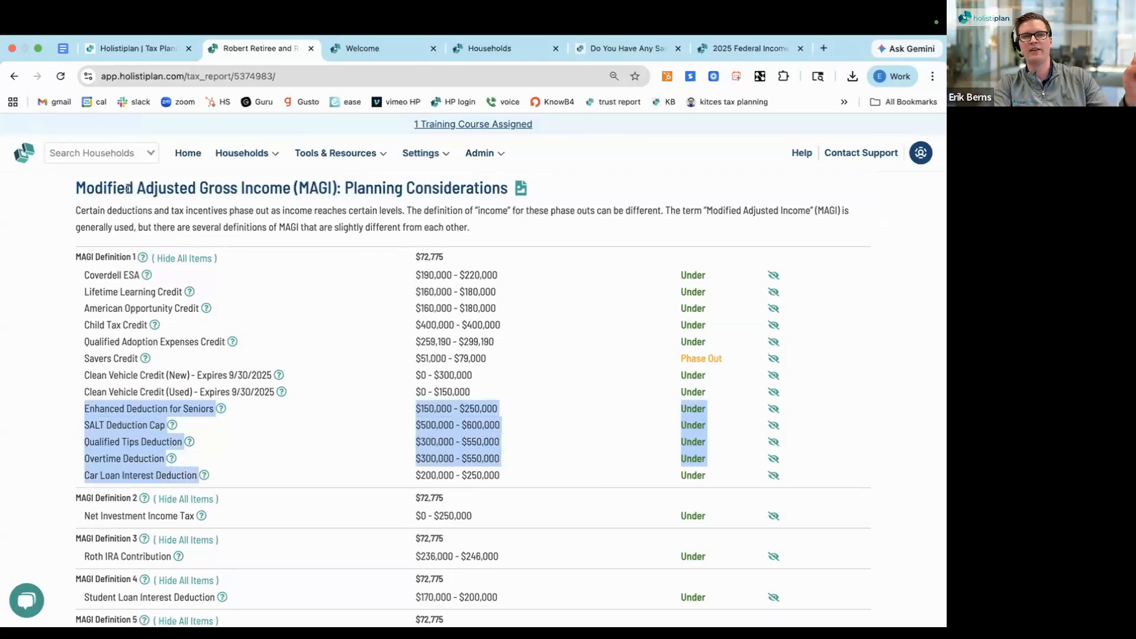
triple_click(87, 256)
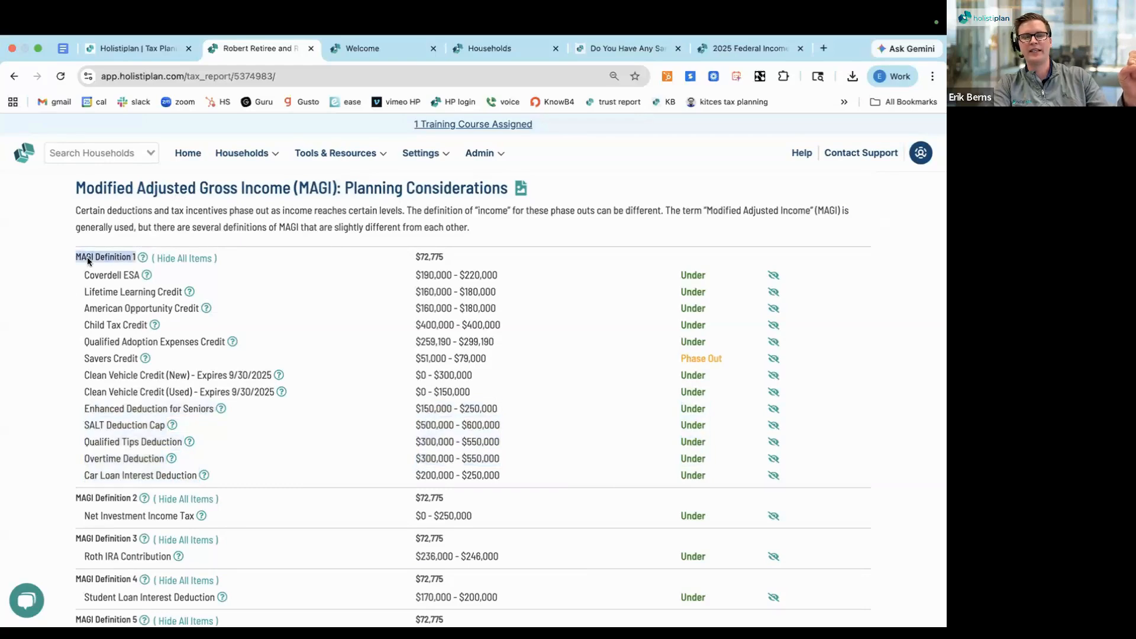
double_click(421, 256)
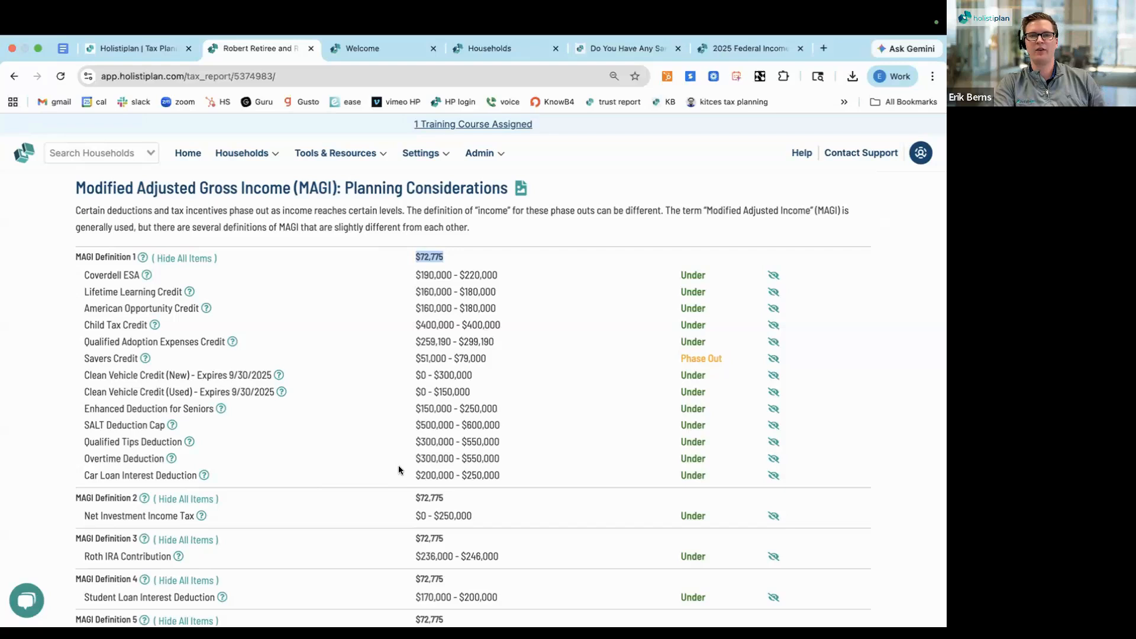
Examine the Savers Credit row under MAGI Definition 1, checking its income range and phase-out status
scroll(399, 469, down, 2)
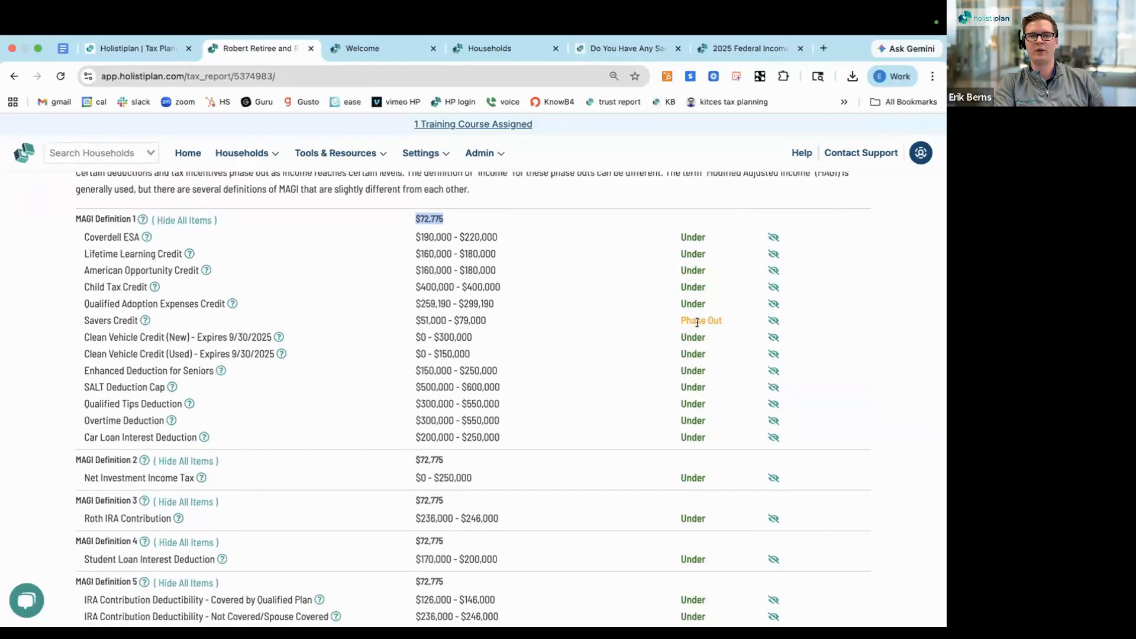
triple_click(697, 321)
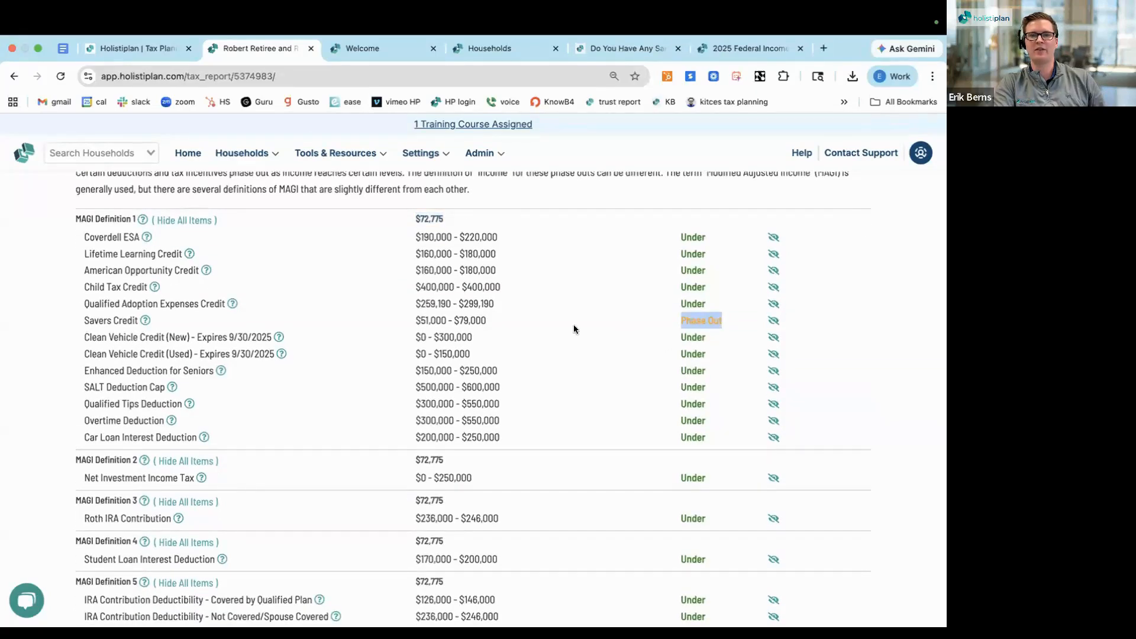
triple_click(458, 321)
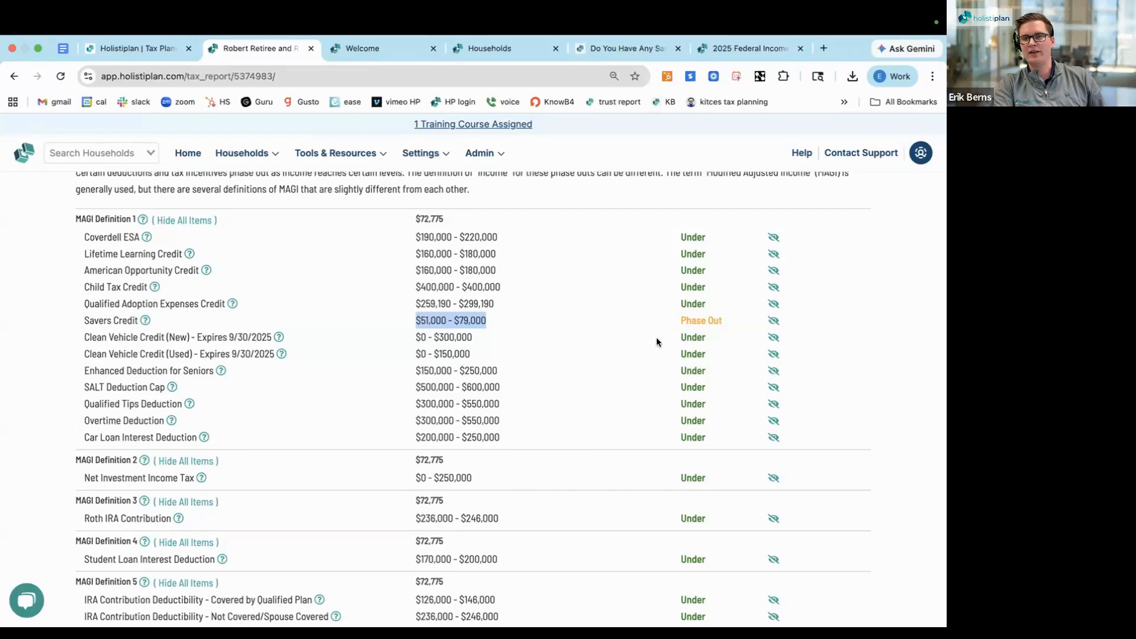
triple_click(689, 320)
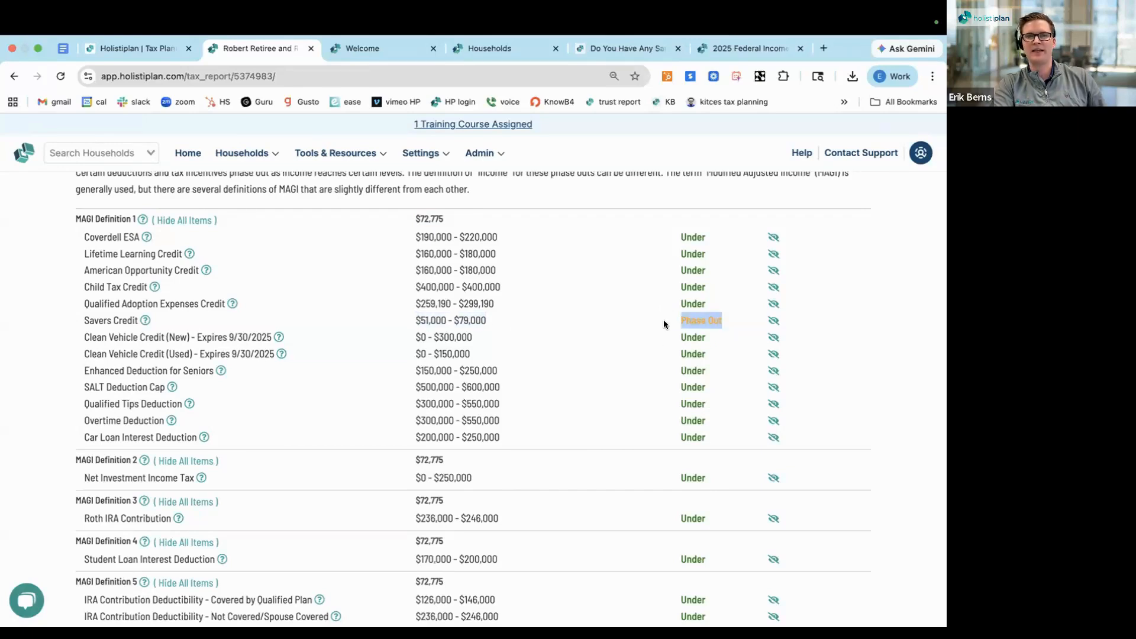
triple_click(87, 320)
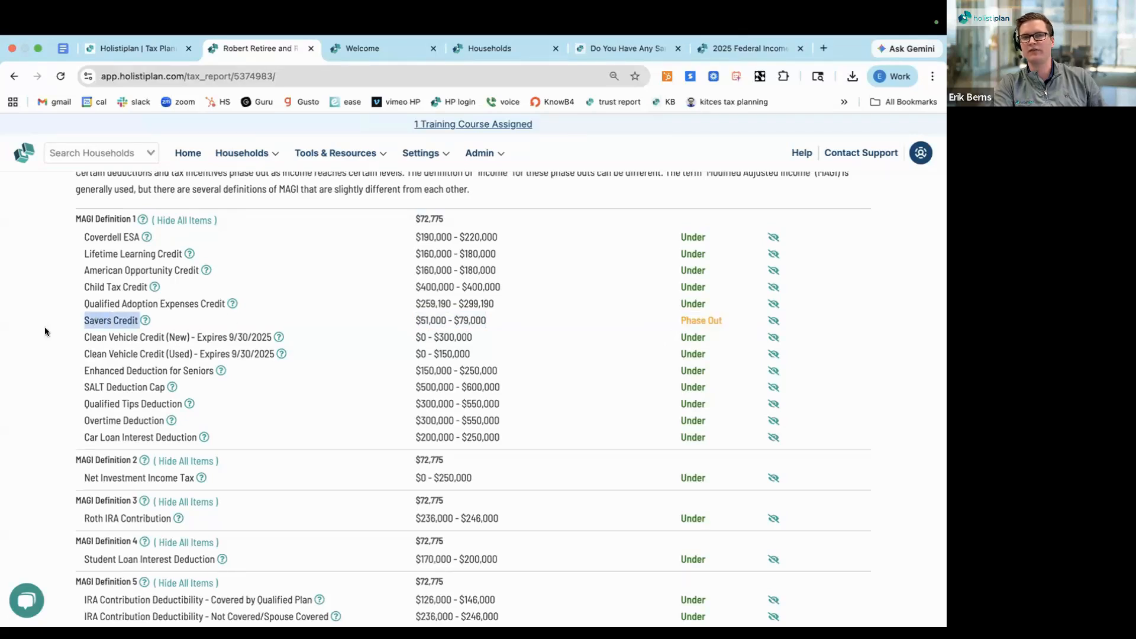
Hide the Coverdell ESA, Lifetime Learning Credit, American Opportunity Credit, Child Tax Credit and Qualified Adoption Expenses Credit rows under MAGI Definition 1
scroll(45, 327, down, 1)
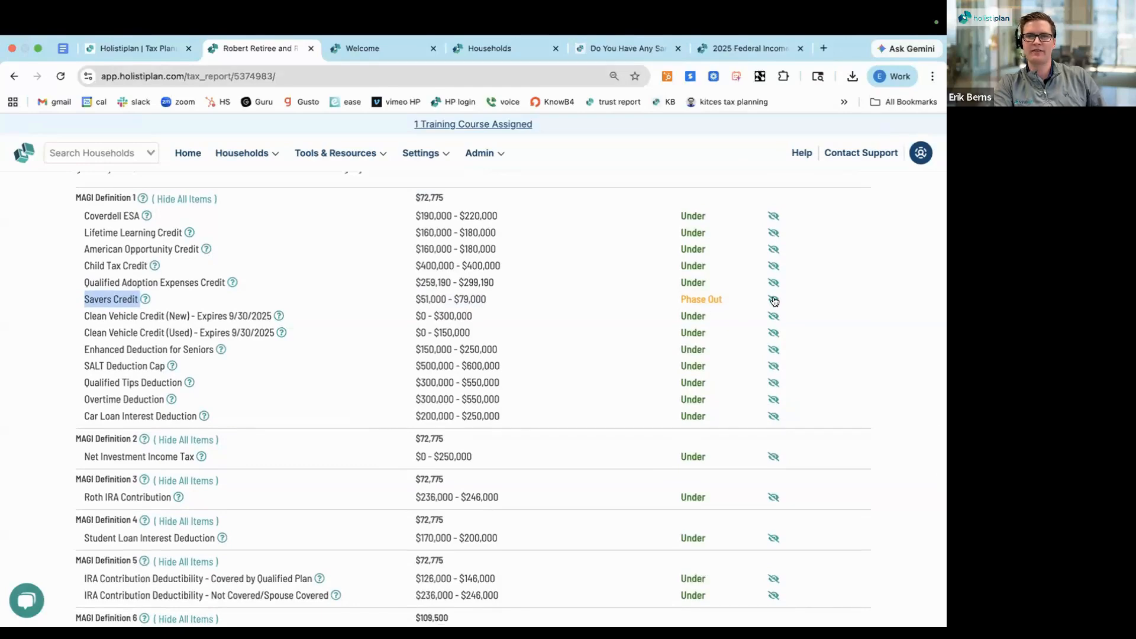
click(773, 216)
click(774, 232)
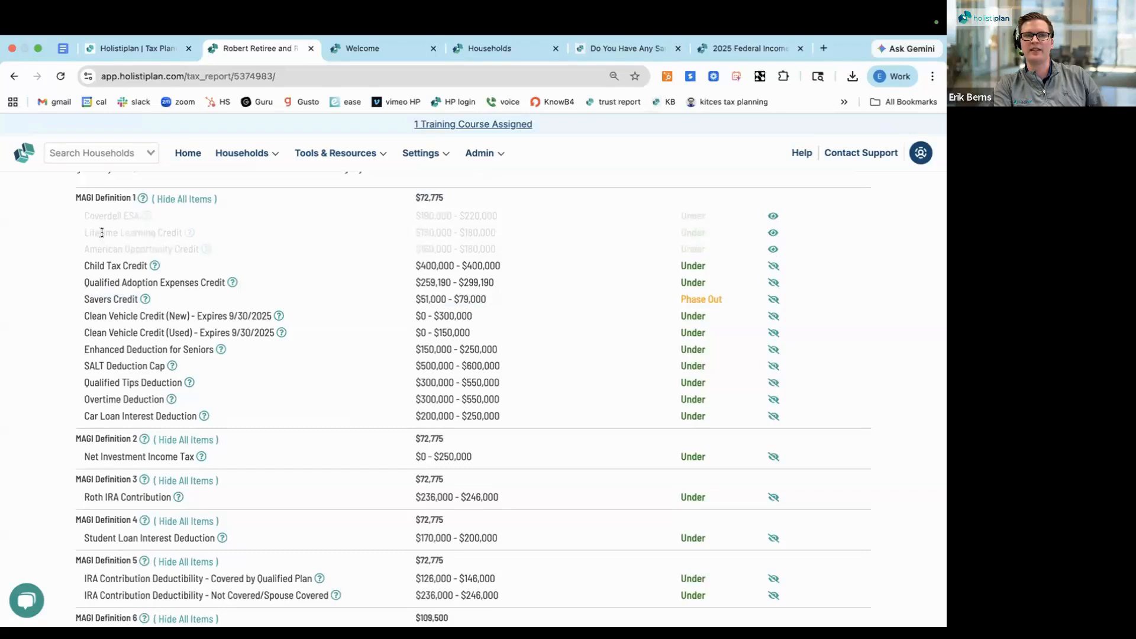
scroll(384, 278, up, 1)
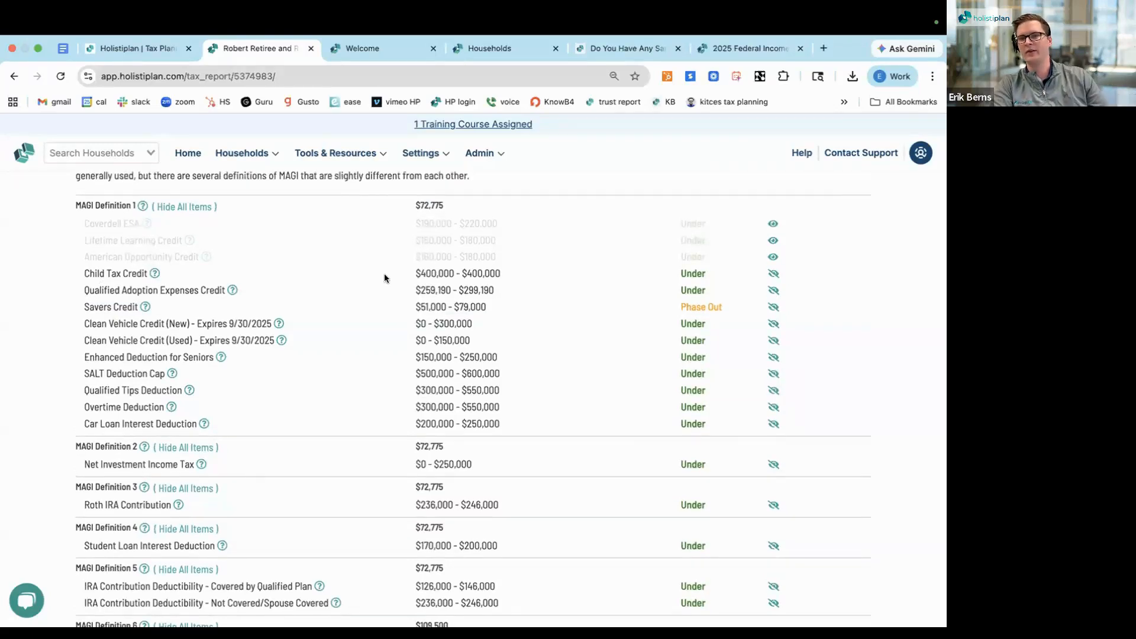
scroll(385, 278, down, 1)
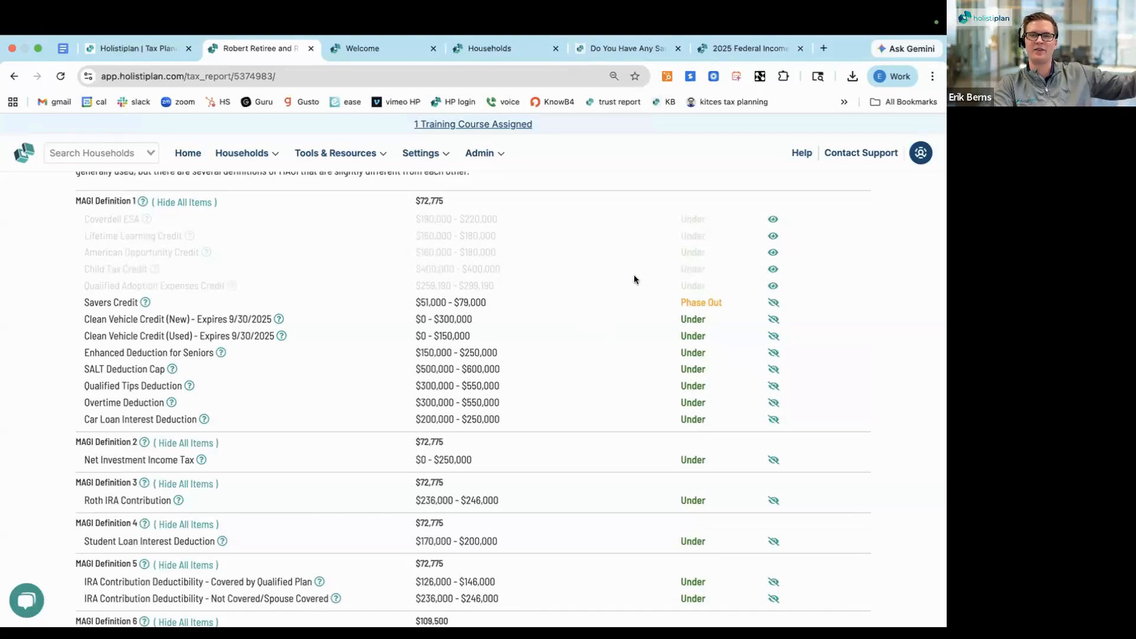
Examine the remaining MAGI definitions and their formulas, along with the Deductions & Credits section
scroll(606, 327, down, 3)
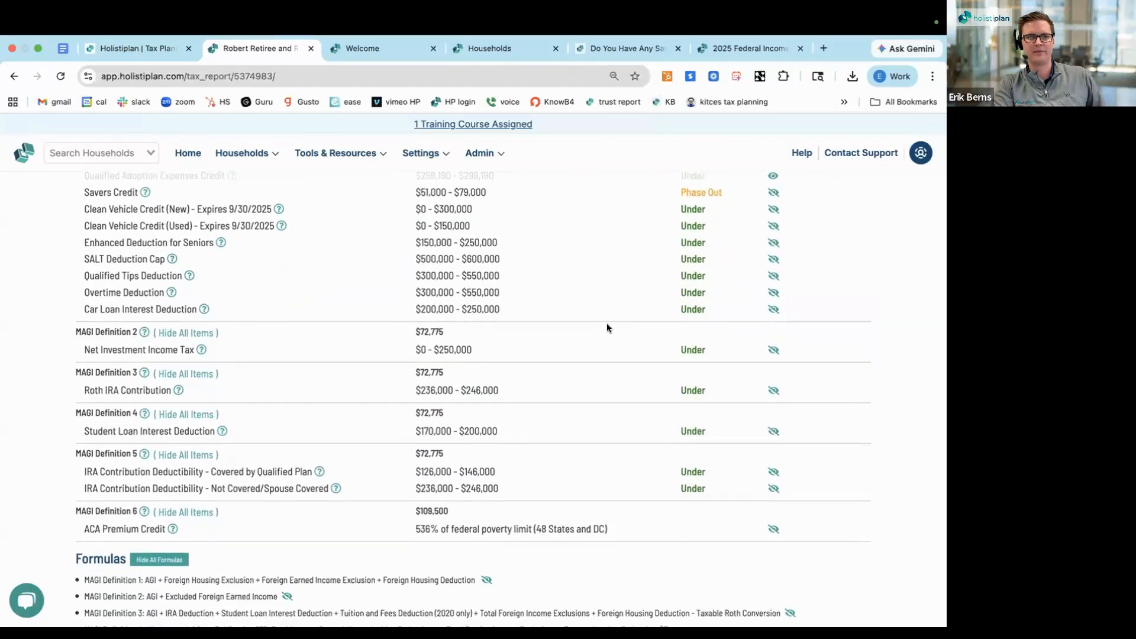
scroll(606, 323, down, 5)
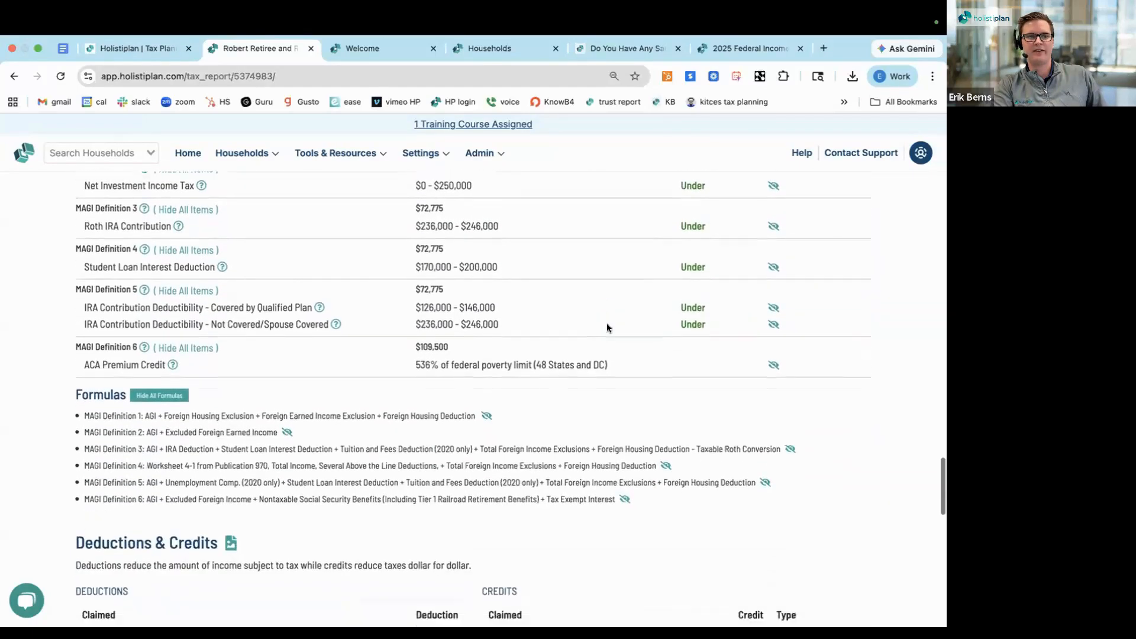
scroll(606, 325, down, 2)
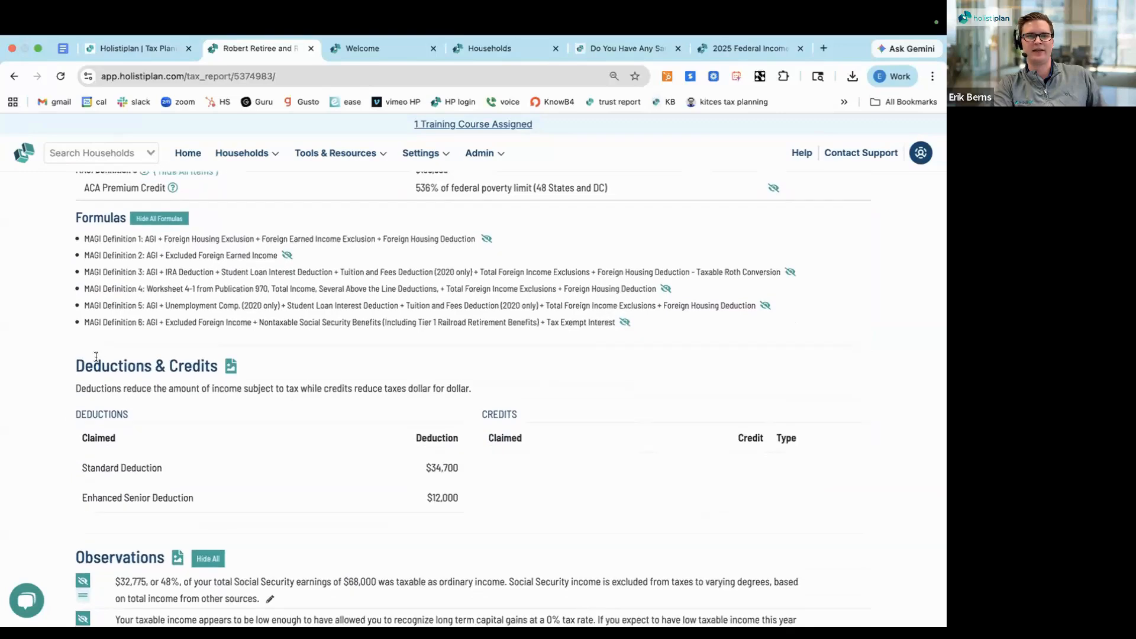
triple_click(95, 360)
scroll(44, 411, down, 1)
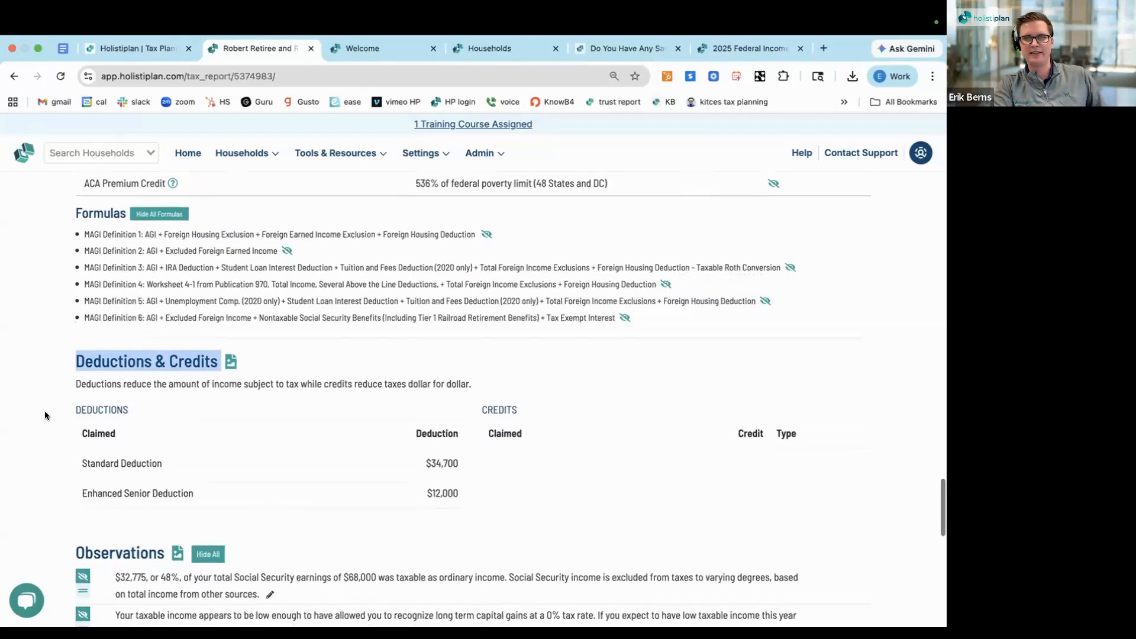
Examine the Observations section, covering Social Security taxation, 0% capital gains, Roth conversions, Qualified Charitable Distributions and the ACA Premium Tax Credit
scroll(45, 414, down, 5)
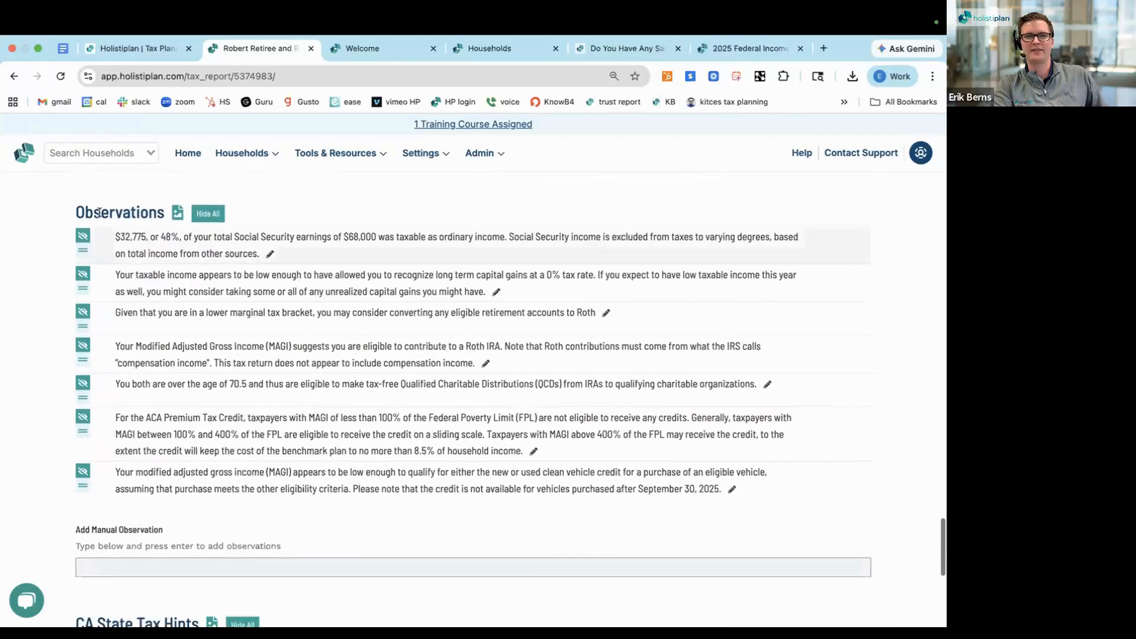
triple_click(99, 211)
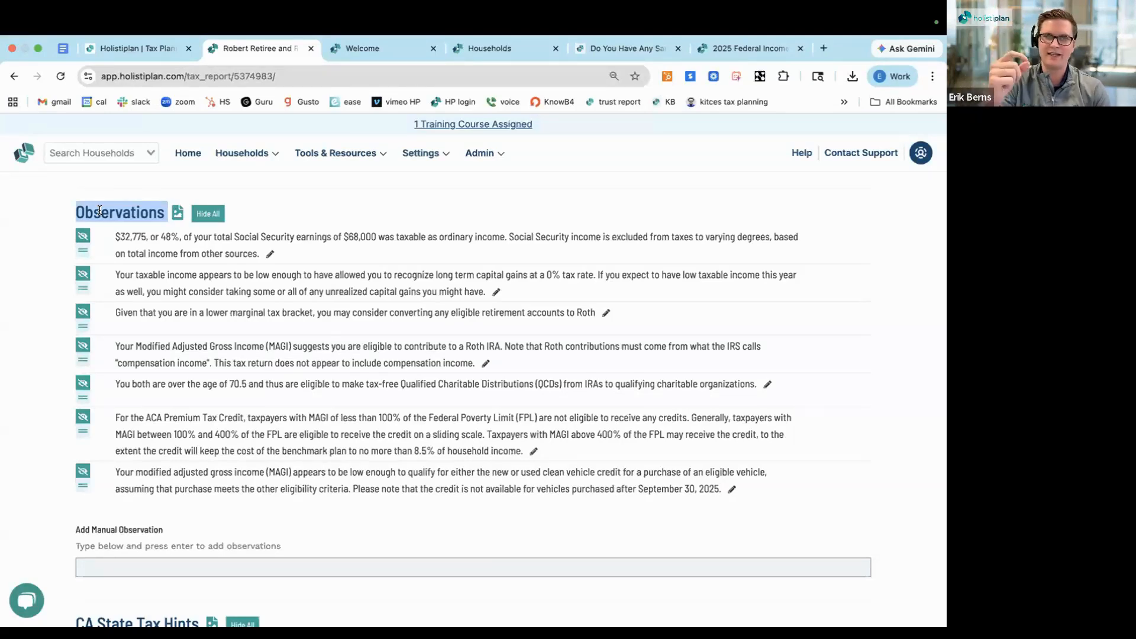
triple_click(198, 239)
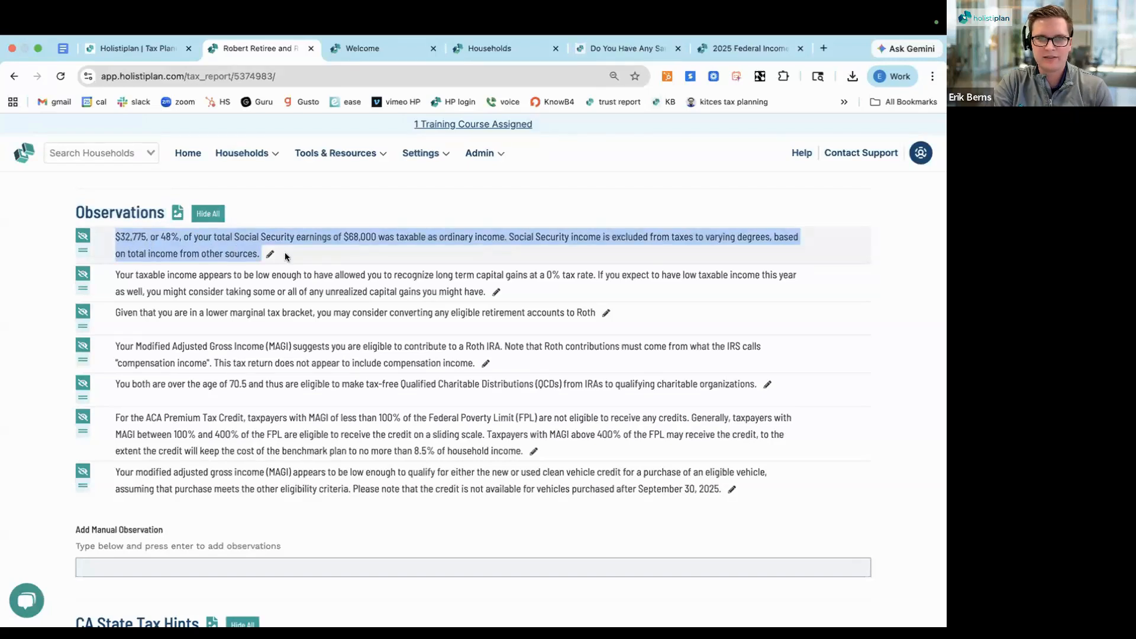
click(164, 236)
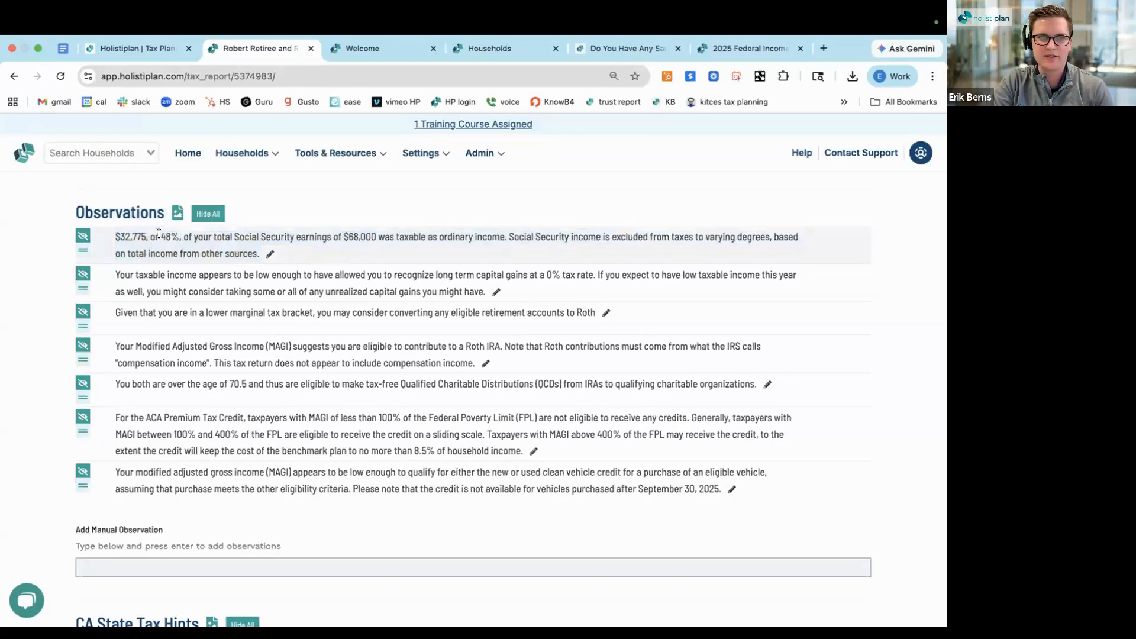
drag(210, 236, 161, 236)
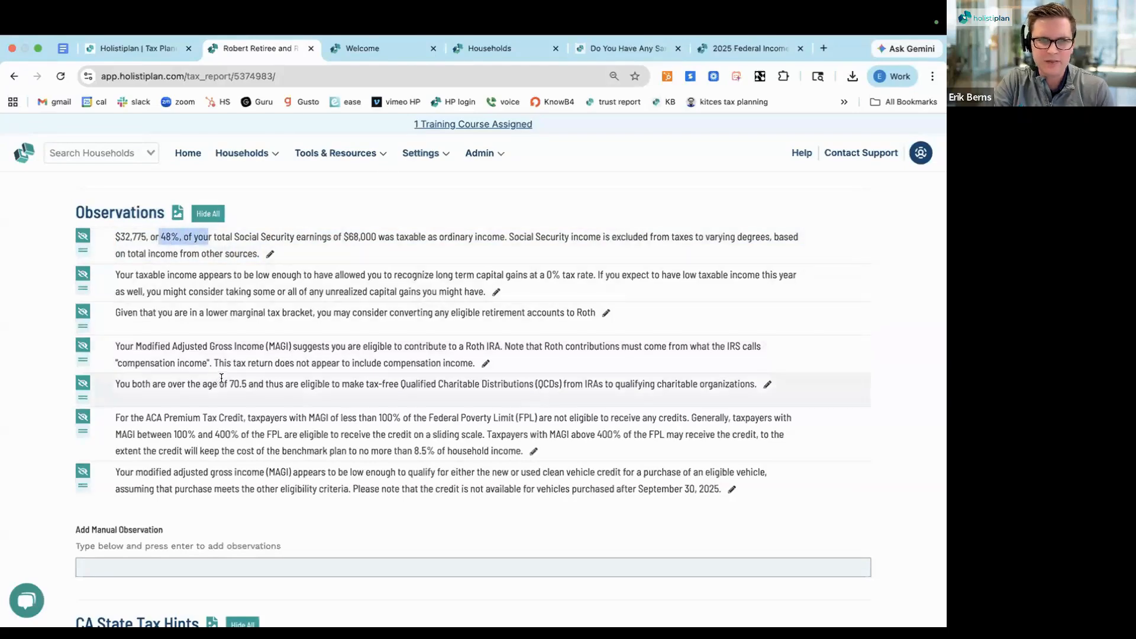
triple_click(266, 277)
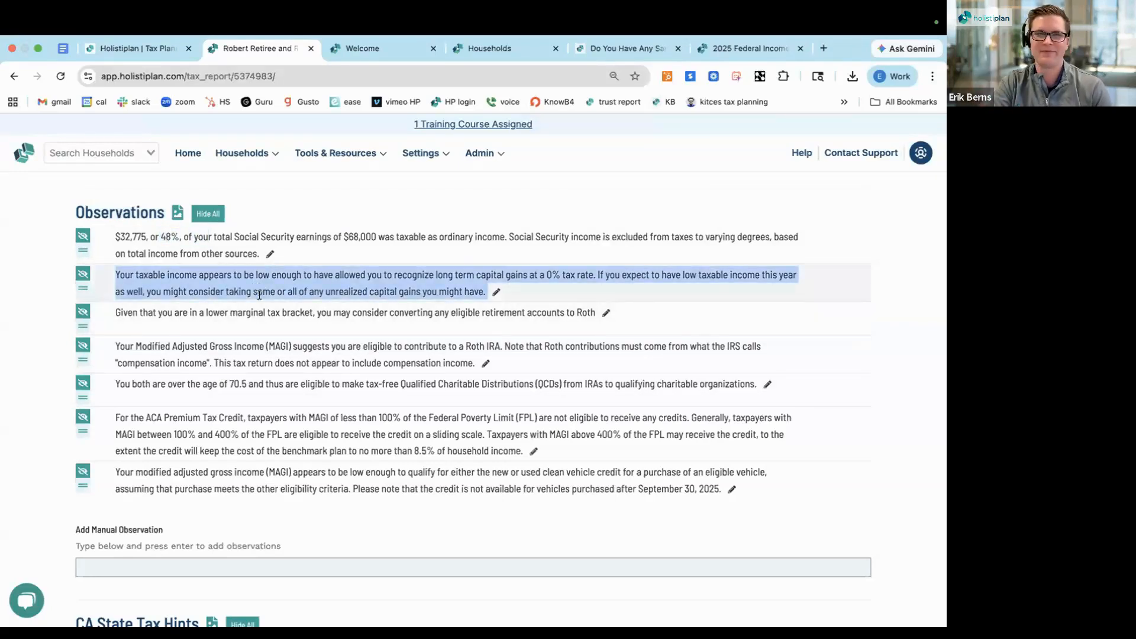
triple_click(250, 312)
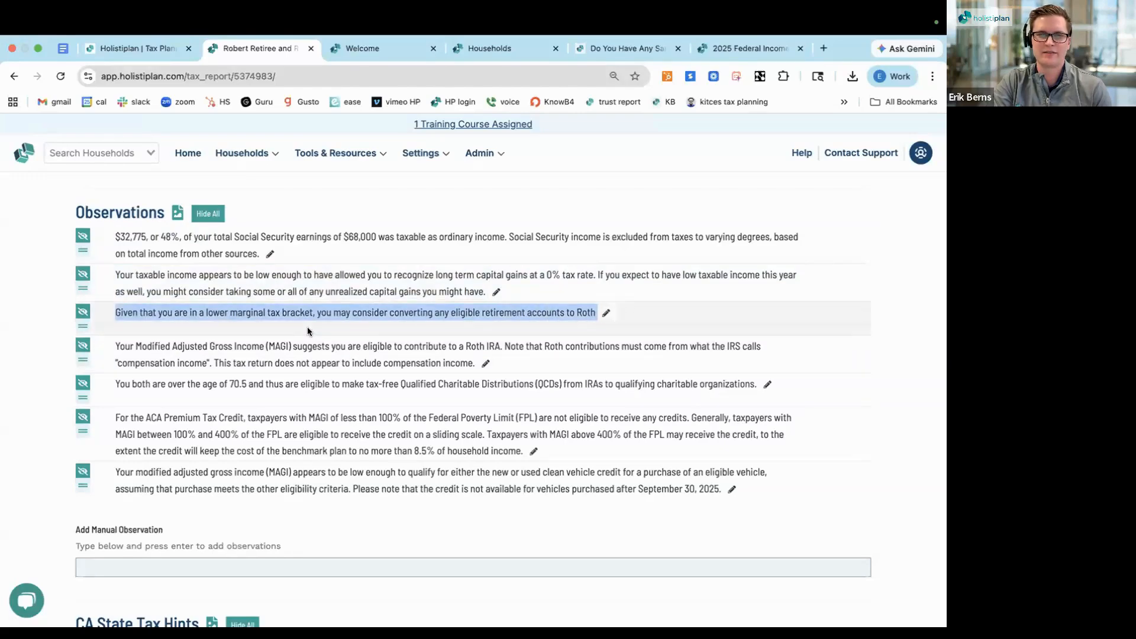
triple_click(242, 383)
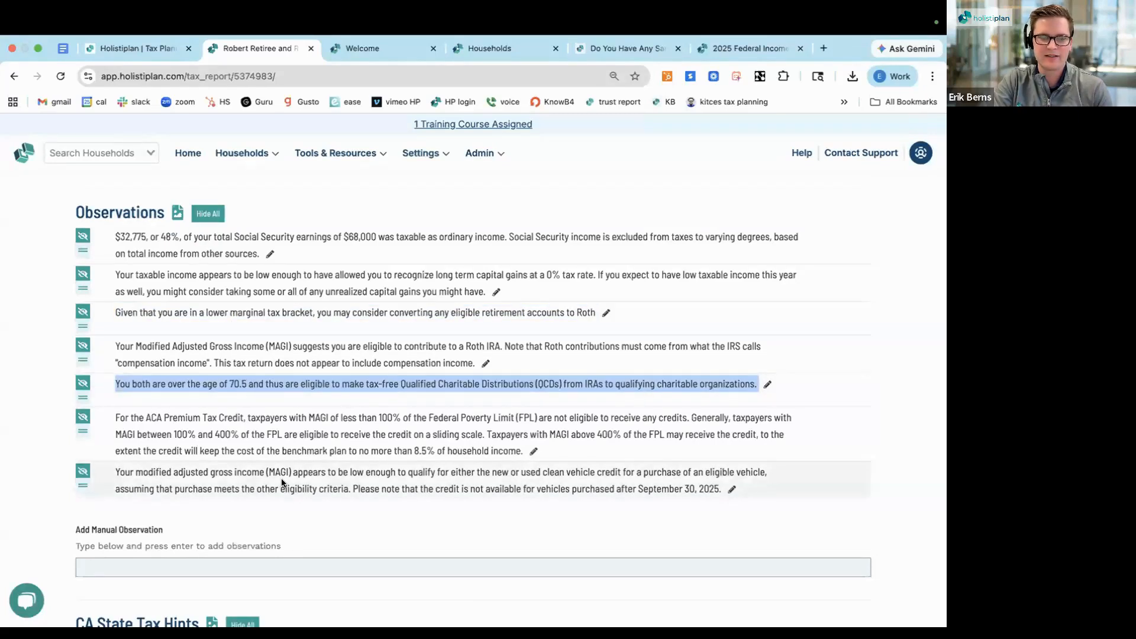
triple_click(156, 434)
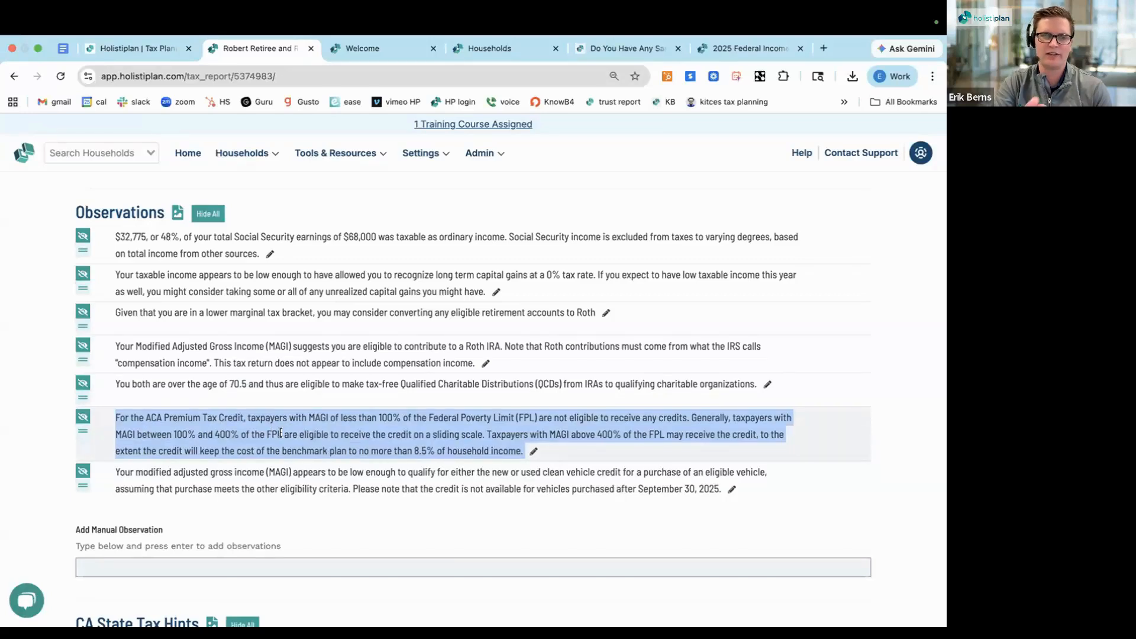
Examine the list of California-specific rules in the CA State Tax Hints section of the report
scroll(266, 432, down, 1)
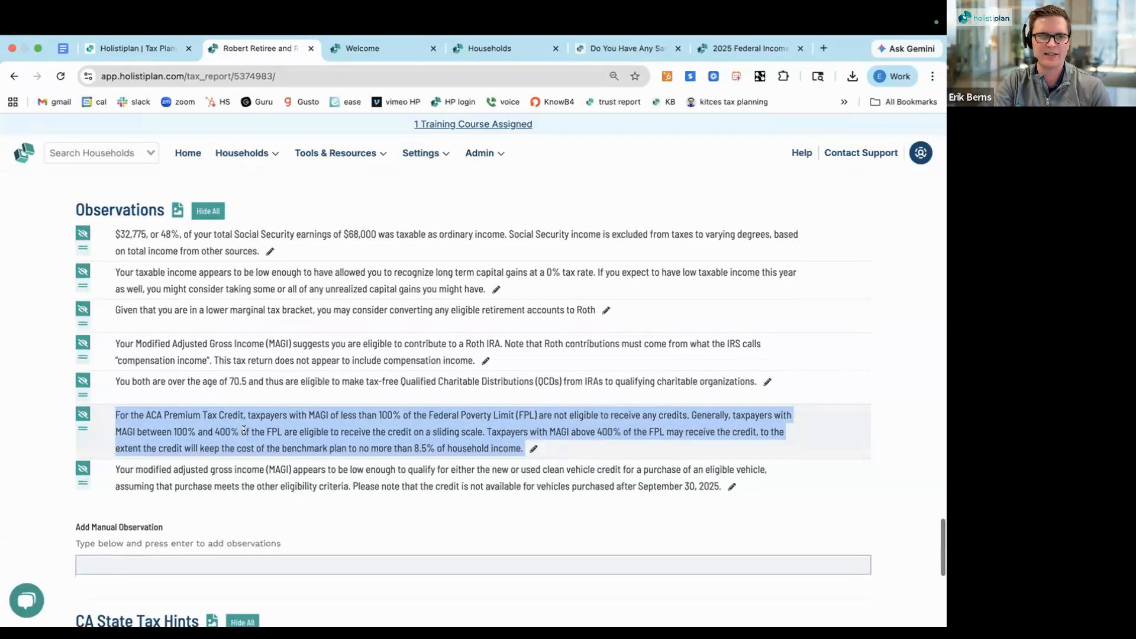
scroll(243, 430, down, 3)
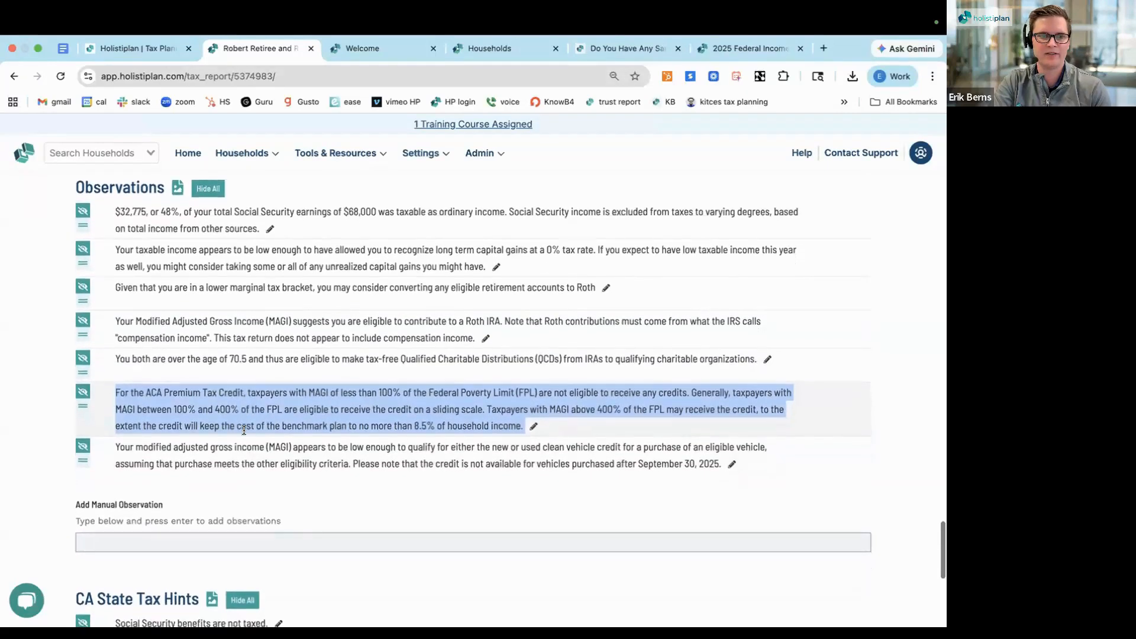
scroll(244, 430, down, 5)
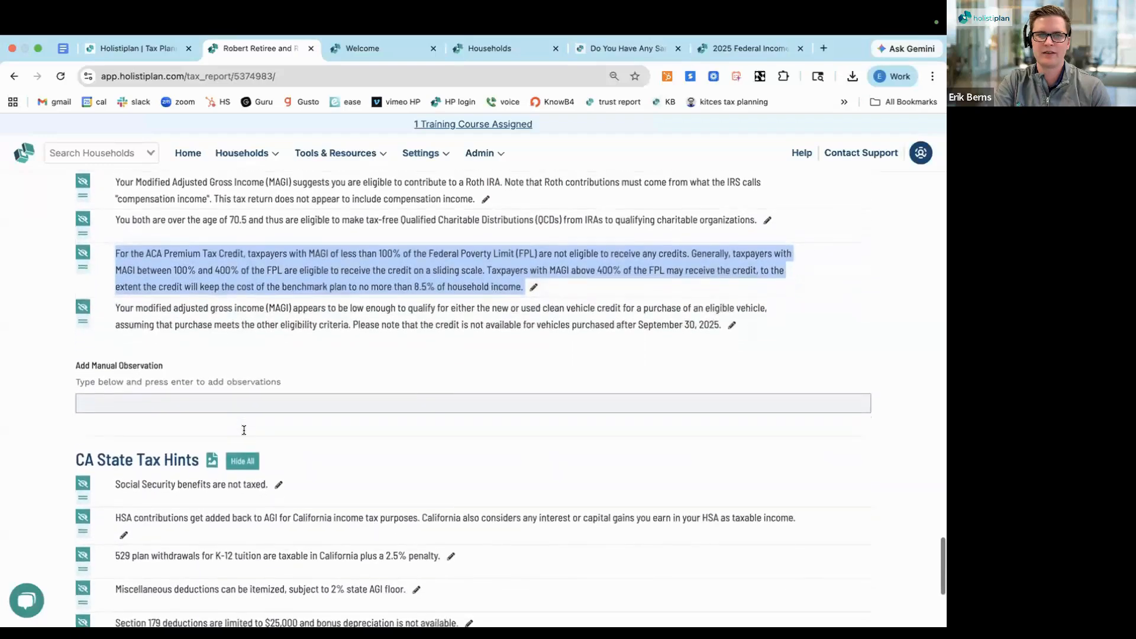
scroll(244, 430, down, 1)
triple_click(102, 438)
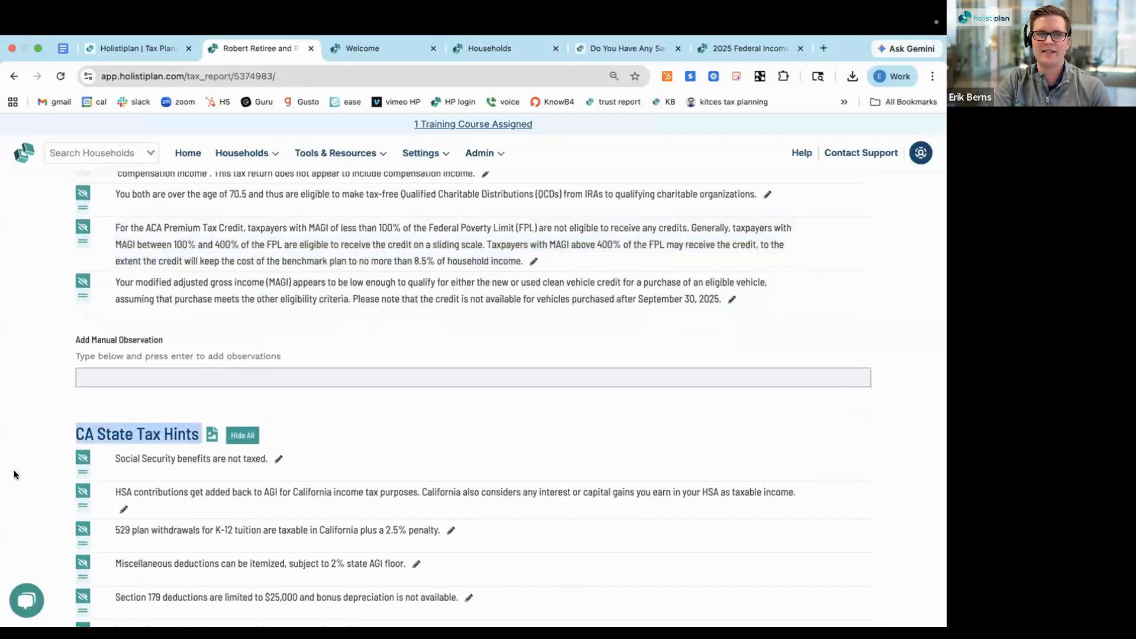
scroll(15, 474, down, 3)
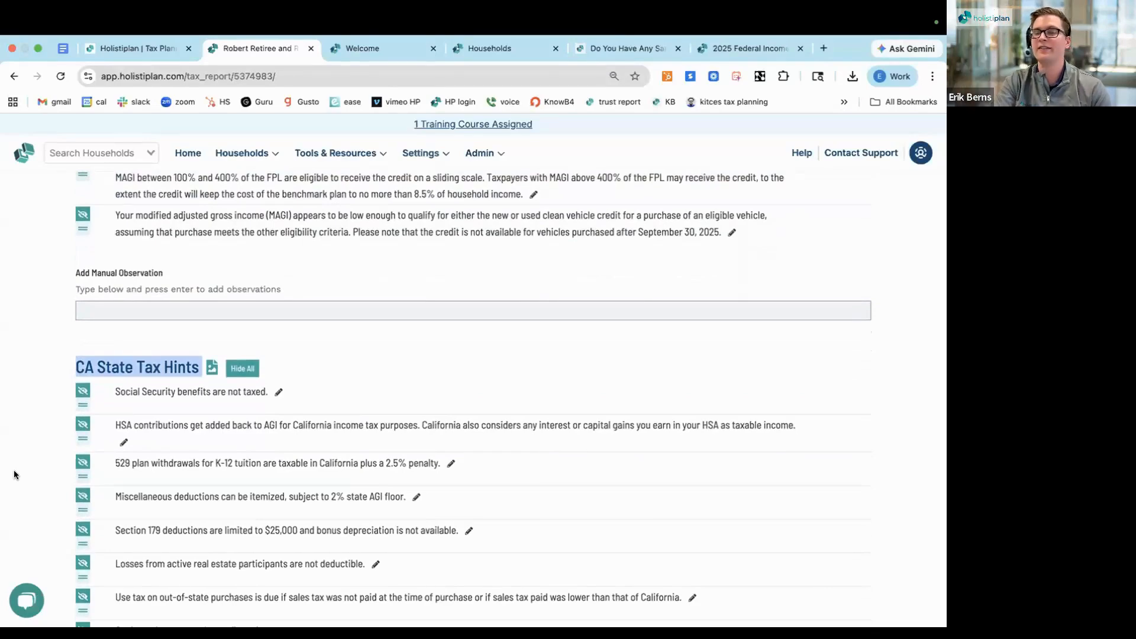
scroll(14, 474, down, 4)
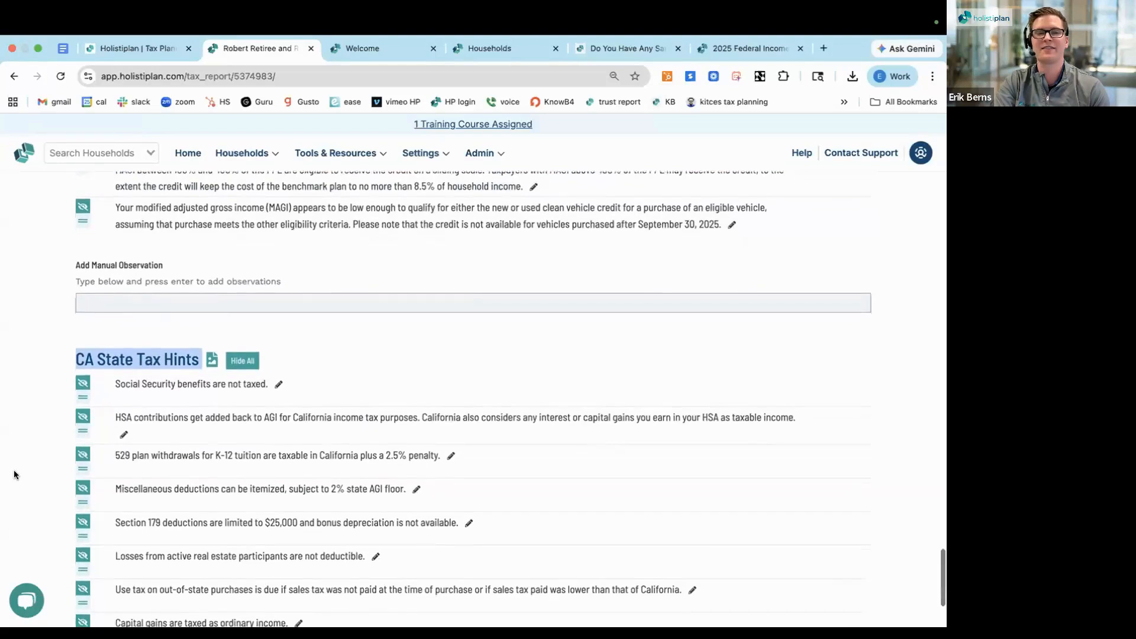
scroll(14, 474, down, 3)
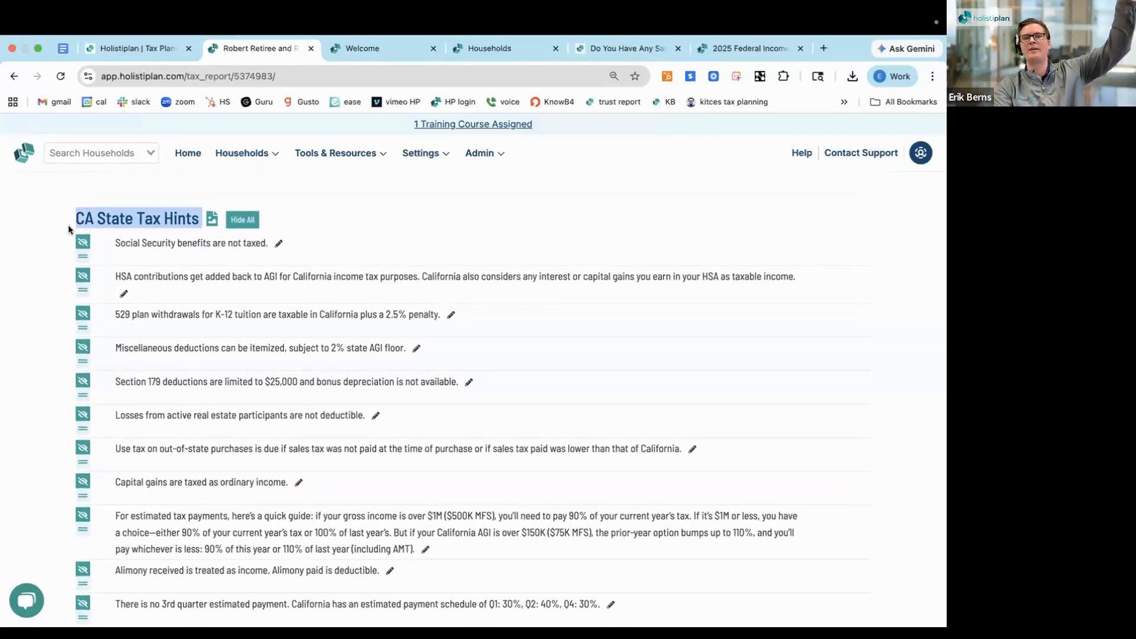
triple_click(97, 218)
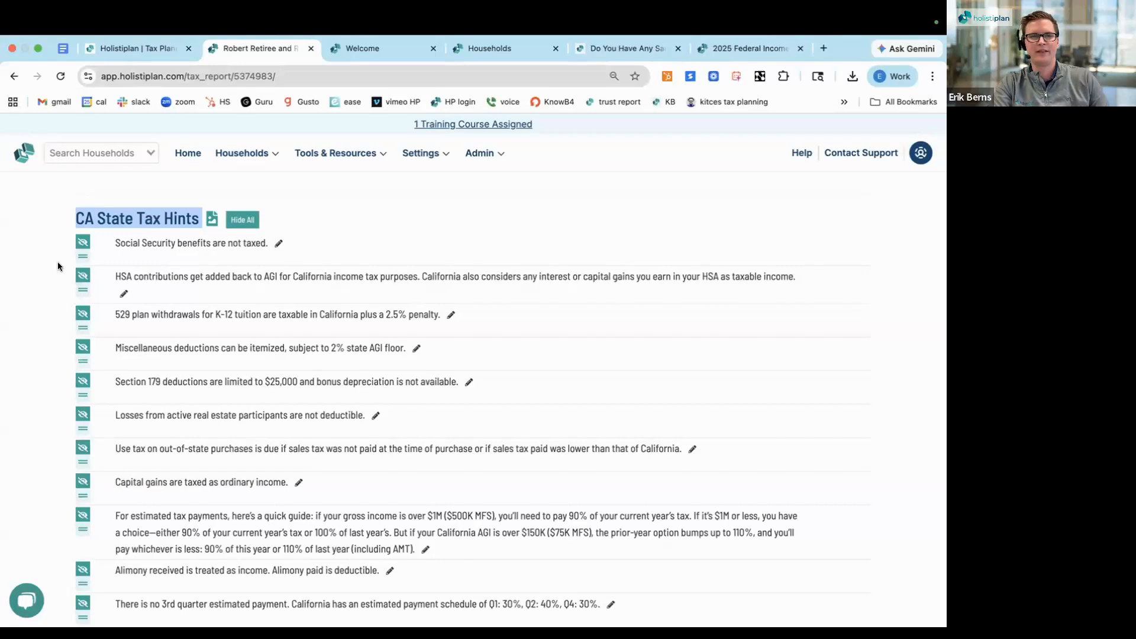
Review the observations on 0% long-term capital gains, Roth conversions and Qualified Charitable Distributions again
scroll(57, 266, up, 5)
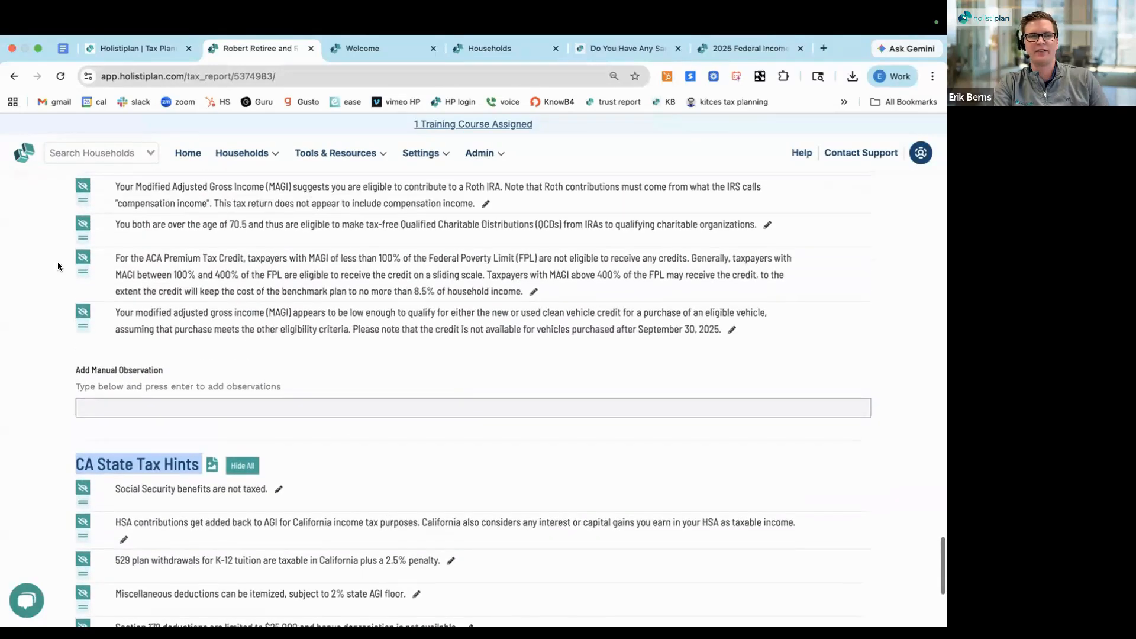
scroll(57, 266, up, 3)
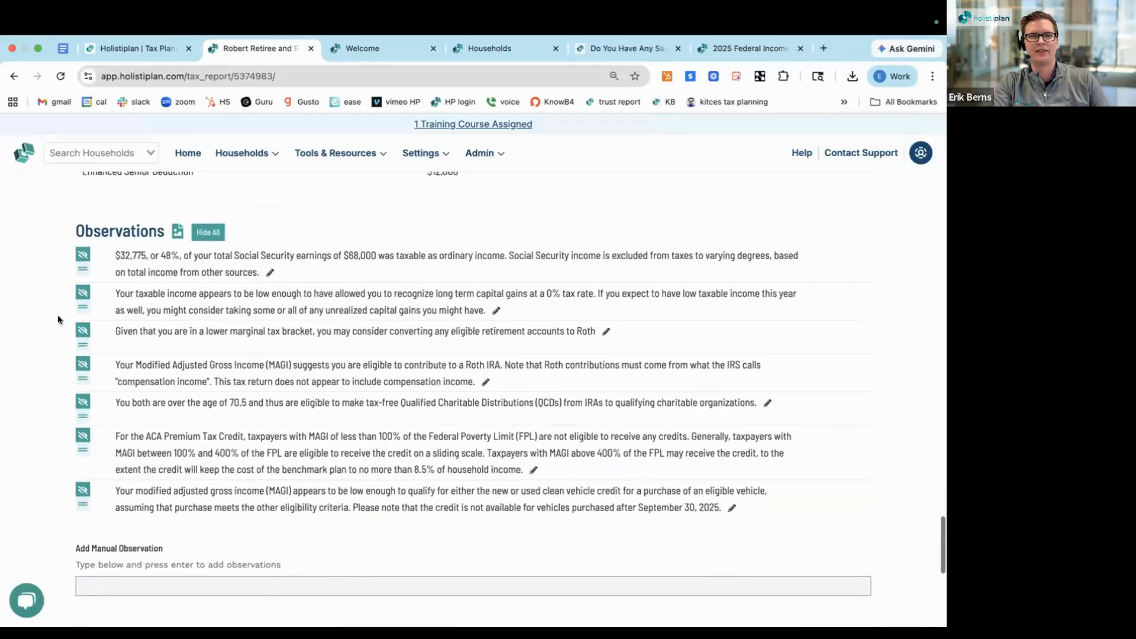
triple_click(261, 298)
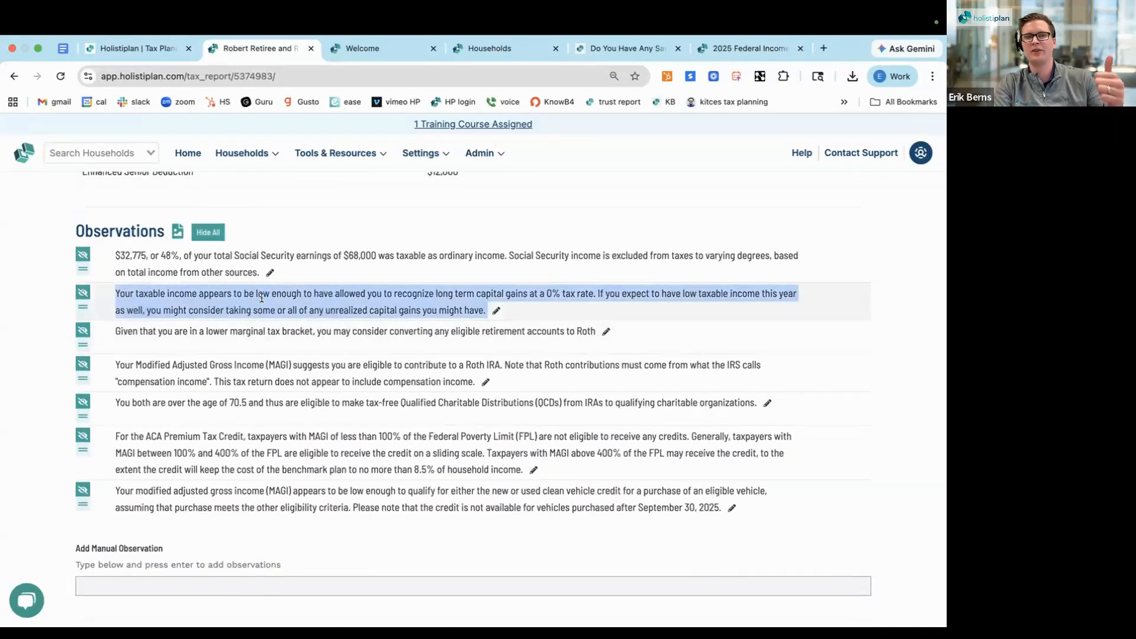
triple_click(254, 330)
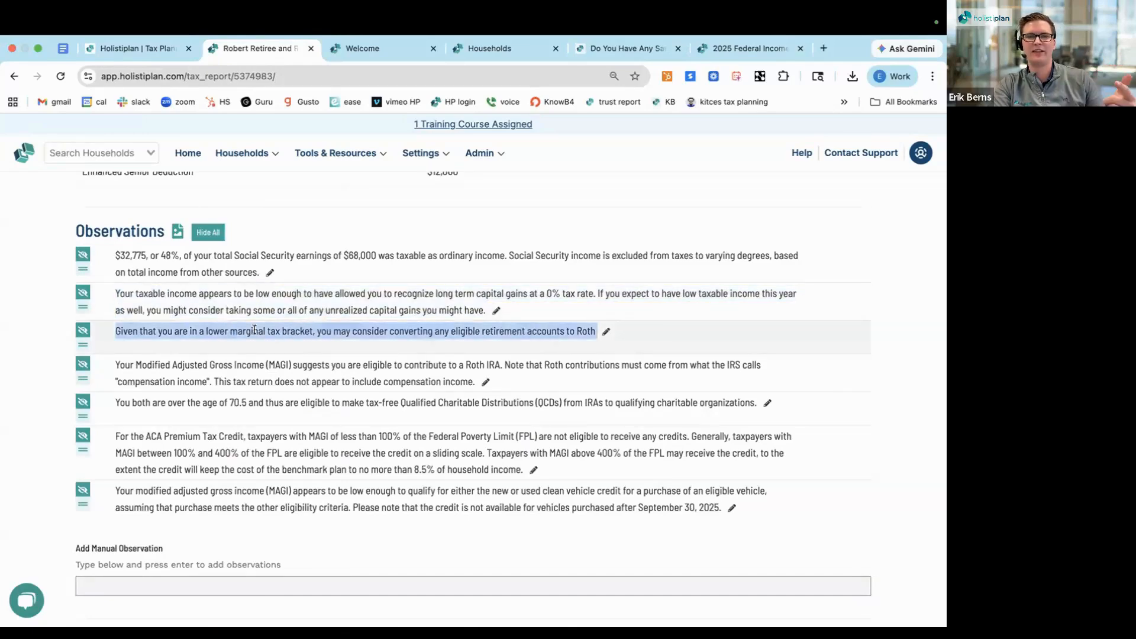
triple_click(239, 400)
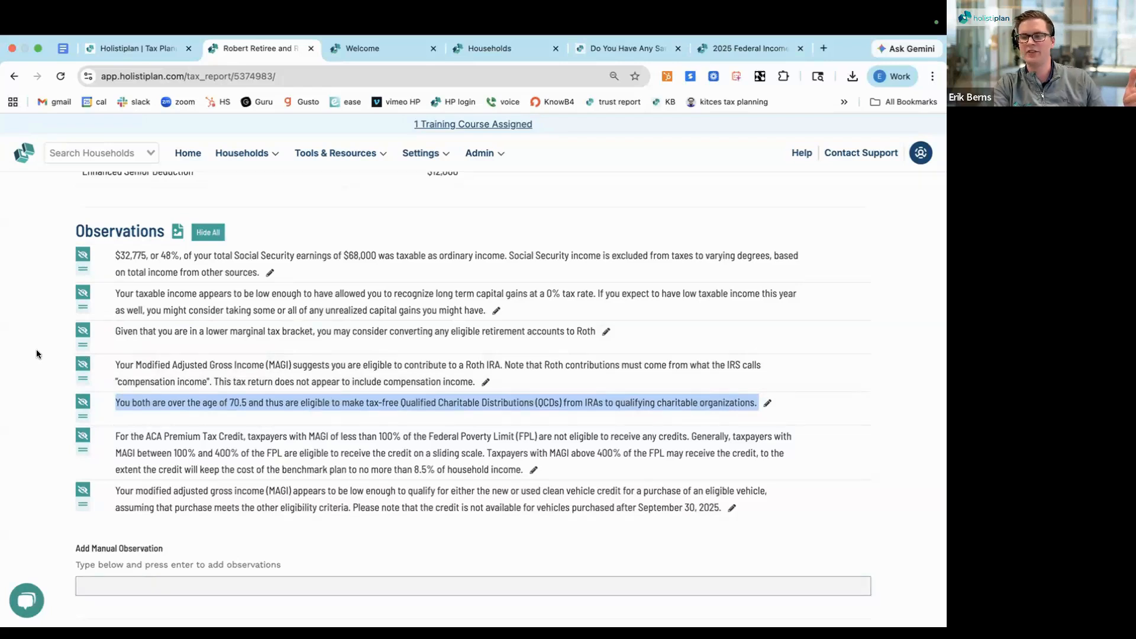
Return to the household's Returns list and check the Tax Explainer, Tax Report and Scenario Analysis columns
scroll(37, 353, up, 1)
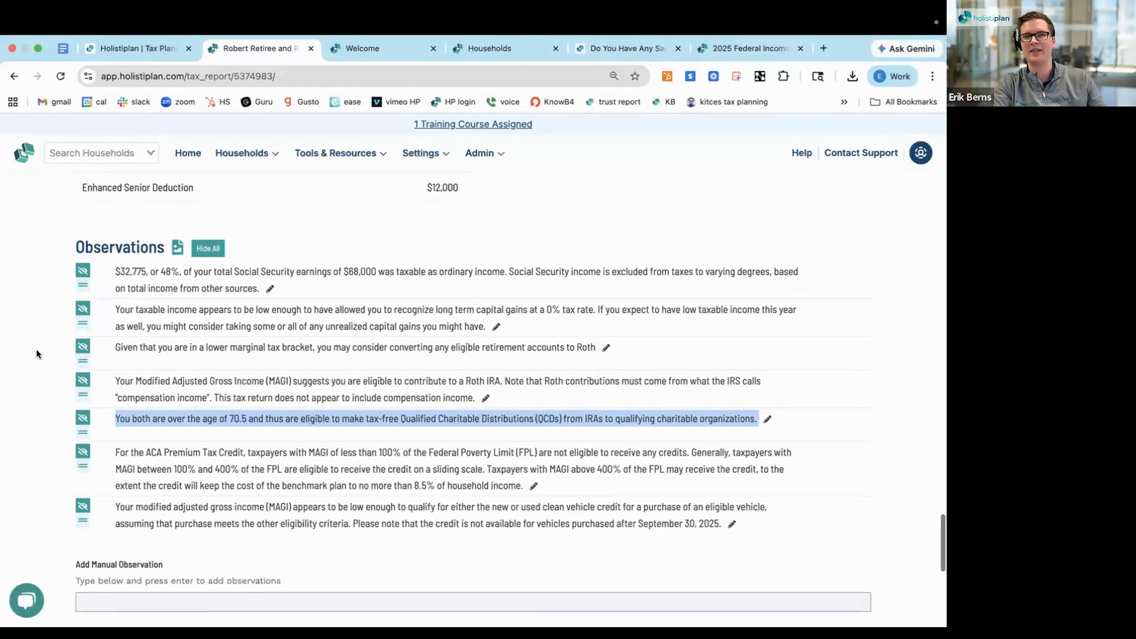
scroll(37, 353, up, 10)
scroll(36, 353, up, 15)
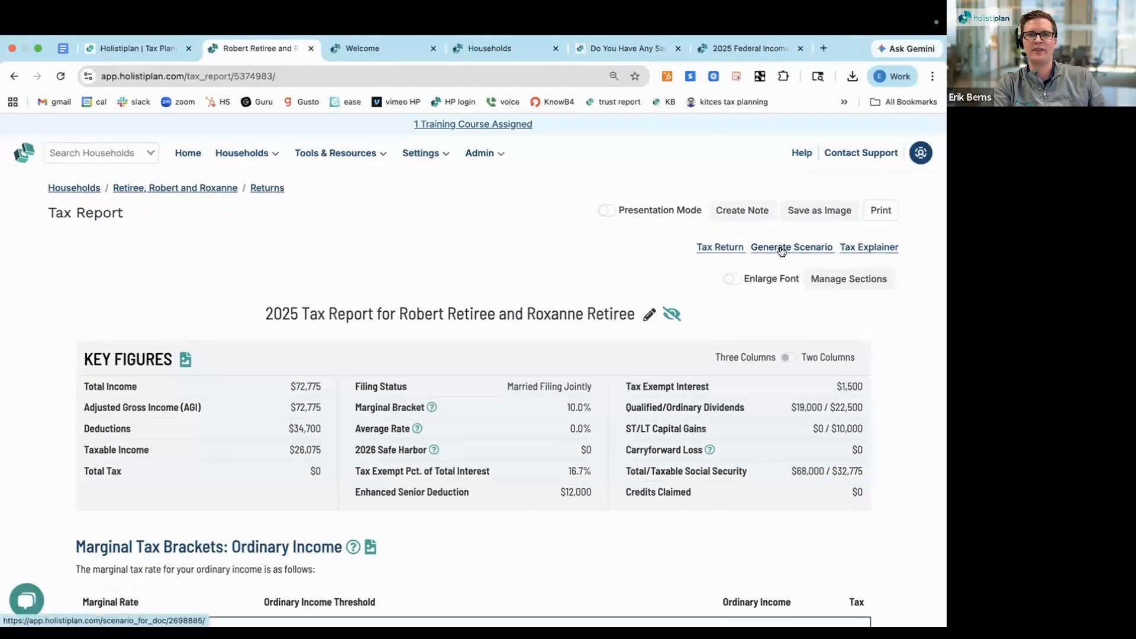
click(267, 190)
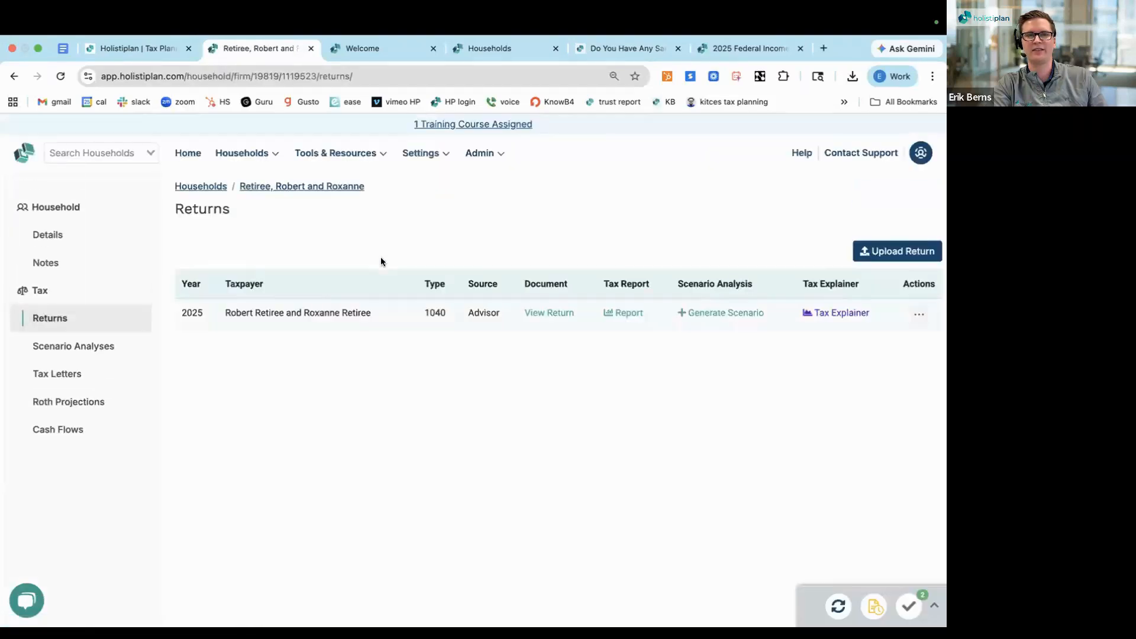
triple_click(822, 284)
triple_click(621, 282)
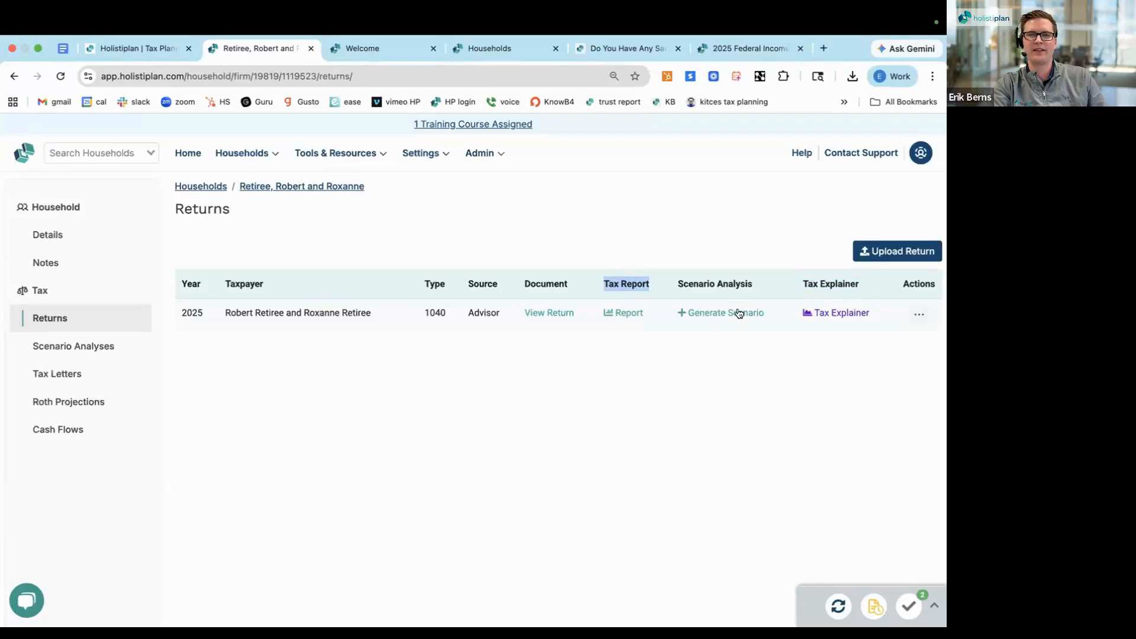
double_click(705, 283)
click(706, 283)
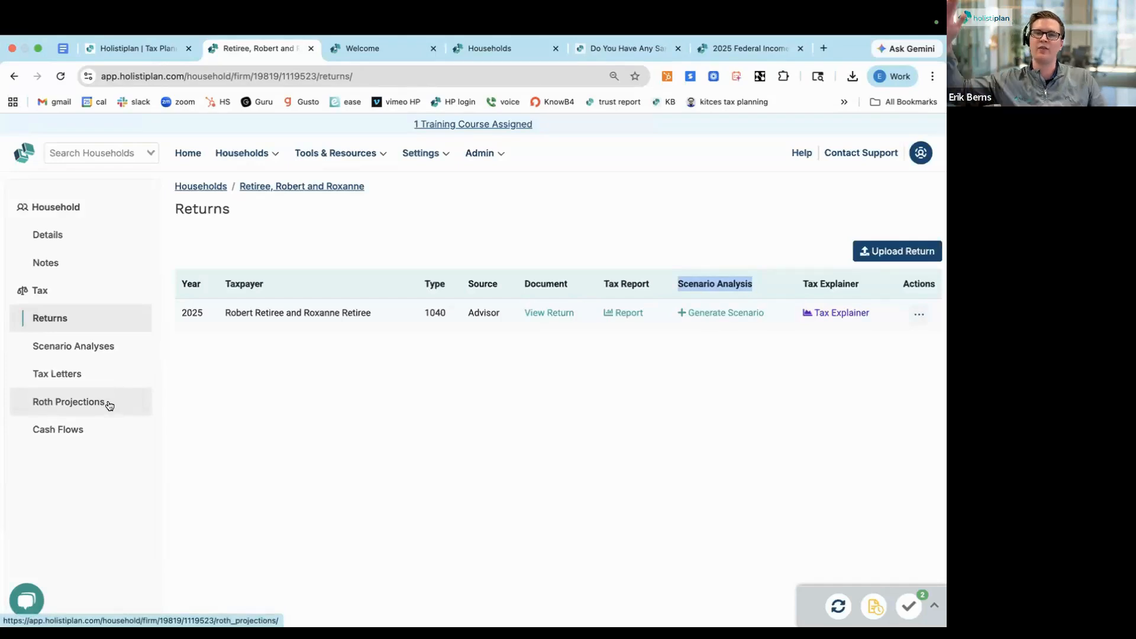
Generate a scenario analysis from the 2025 return and dismiss the promotional videos and the tax law update notice
click(713, 315)
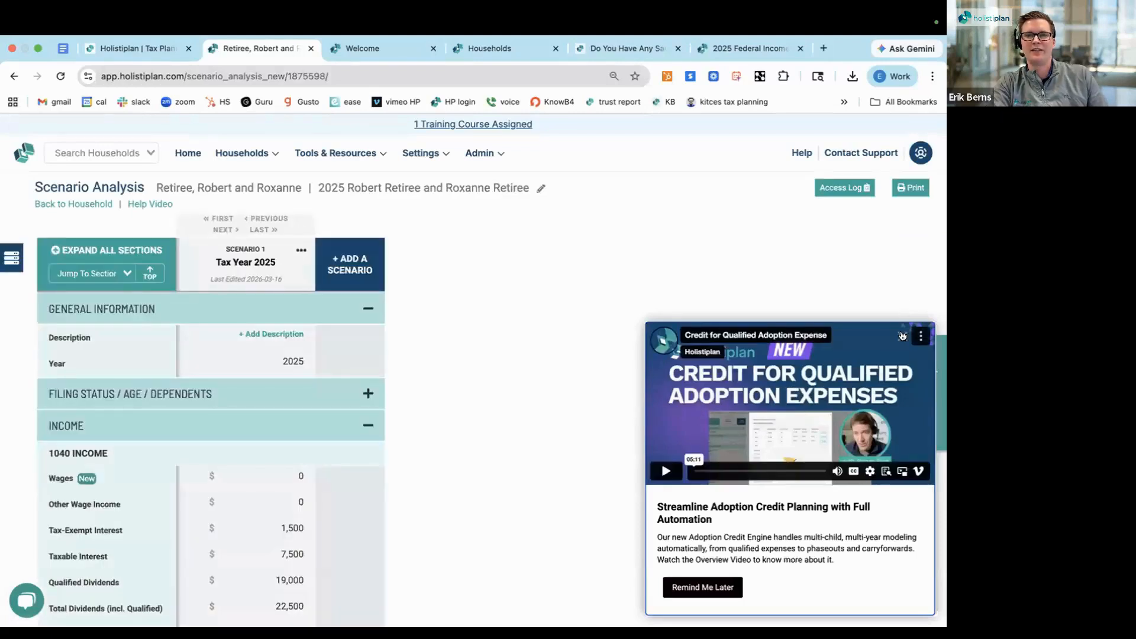
click(902, 335)
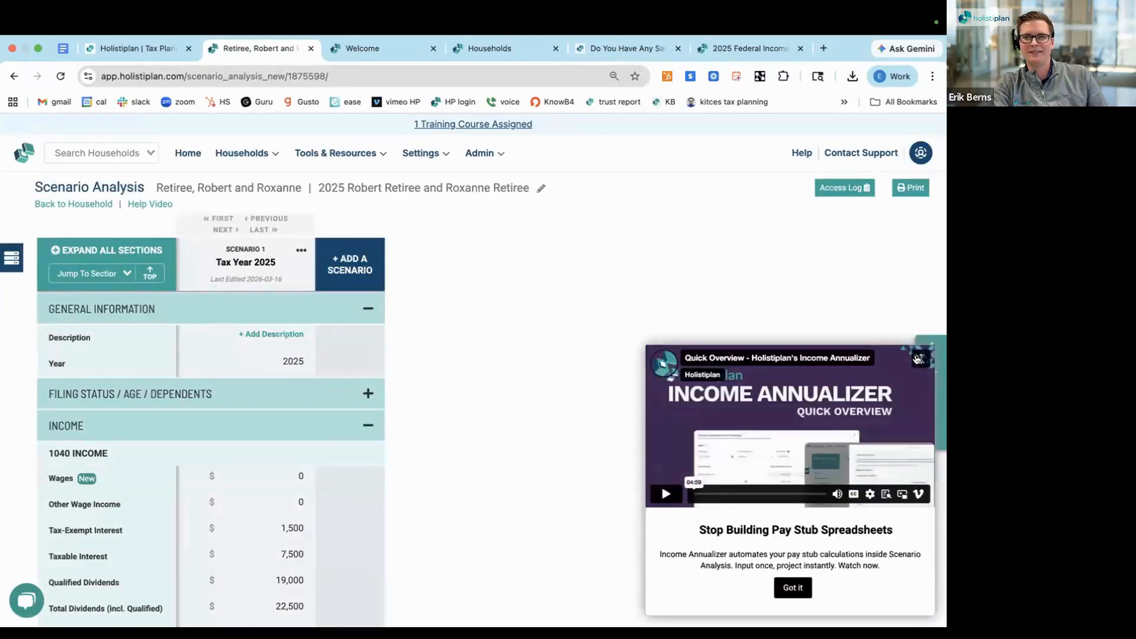
click(918, 360)
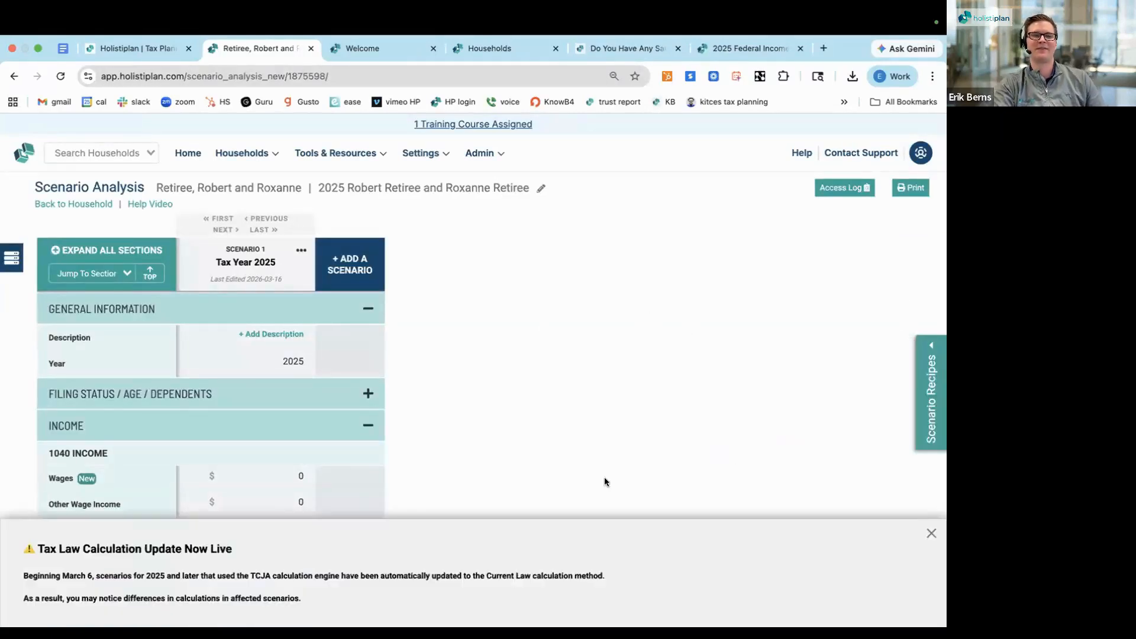
click(930, 534)
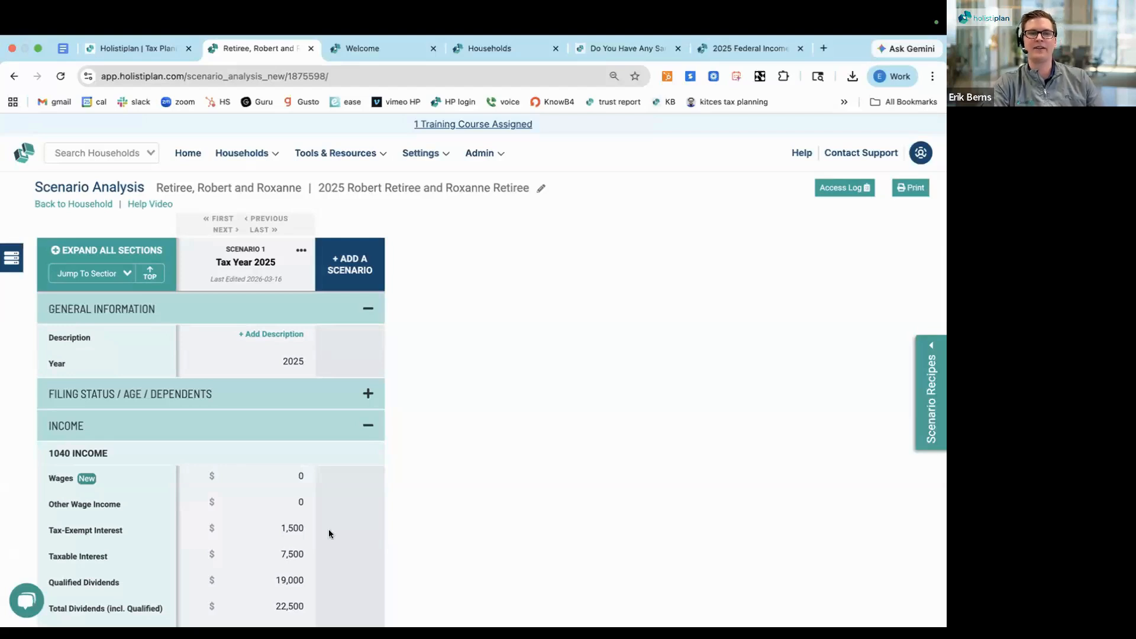
Expand the Filing Status / Age / Dependents section of the Tax Year 2025 scenario
scroll(325, 529, down, 1)
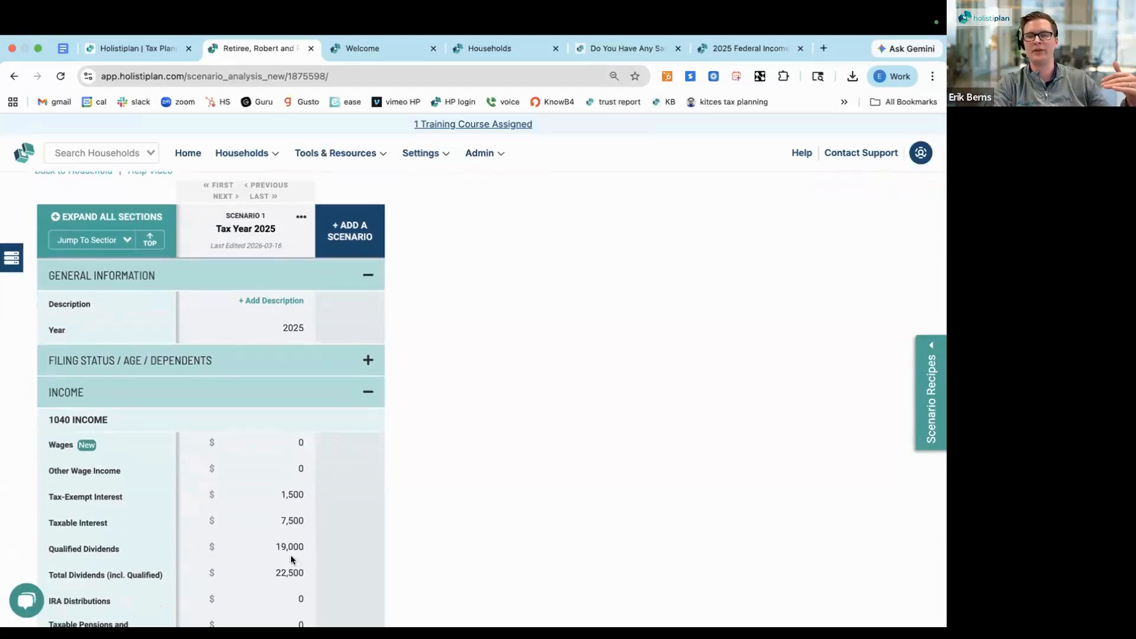
scroll(264, 501, down, 1)
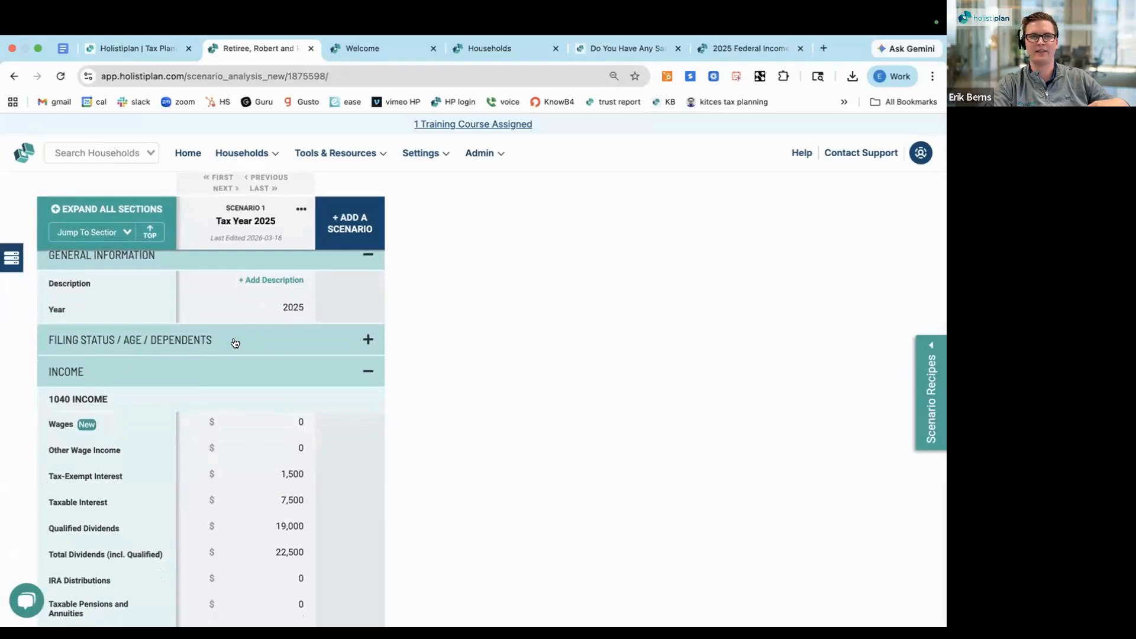
scroll(229, 342, up, 1)
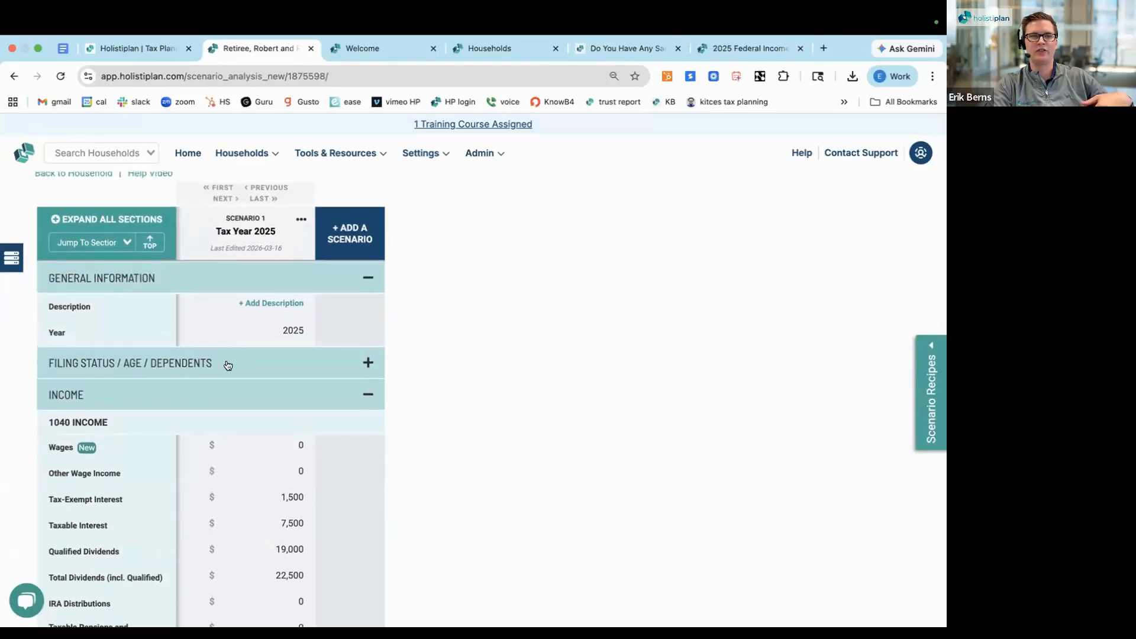
click(228, 365)
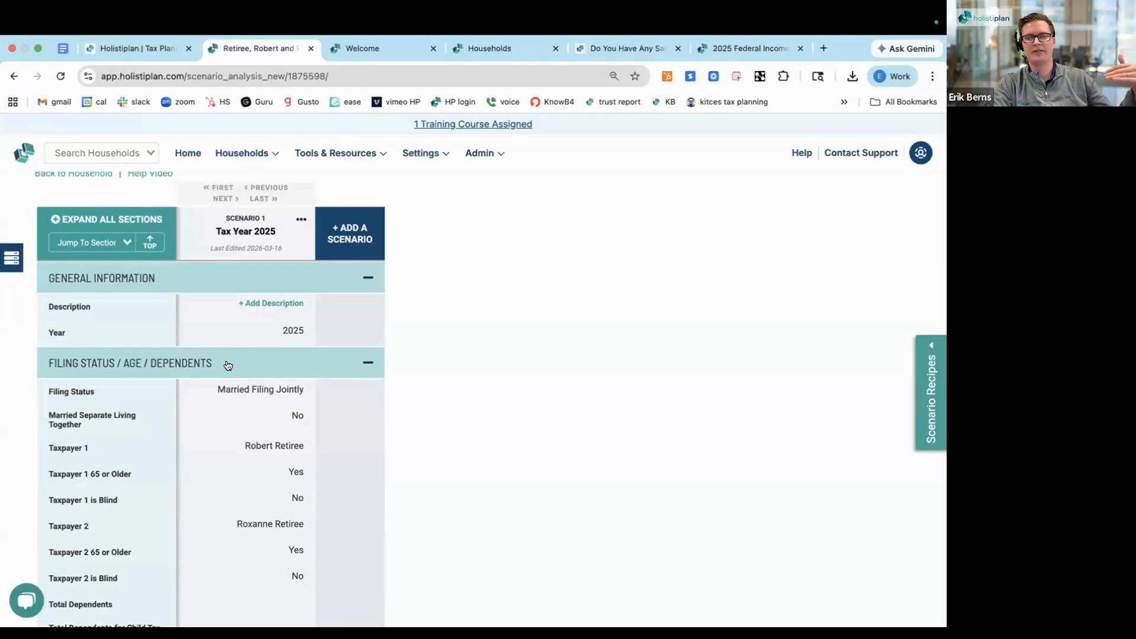
Collapse the Filing Status / Age / Dependents section and check which scenario sections can be jumped to
click(228, 365)
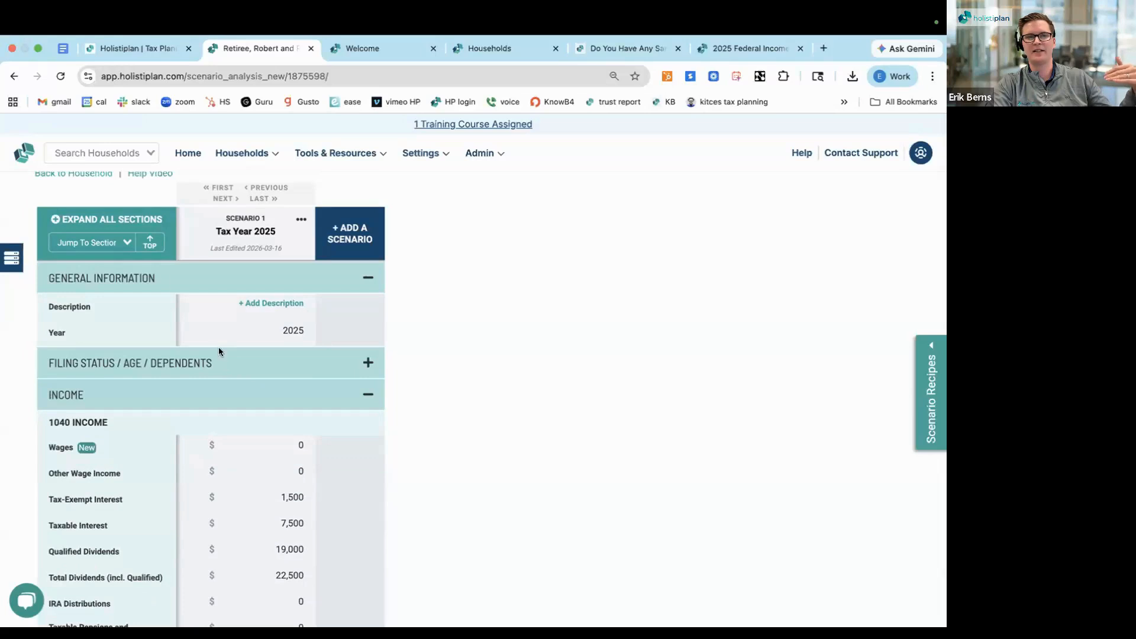
click(113, 243)
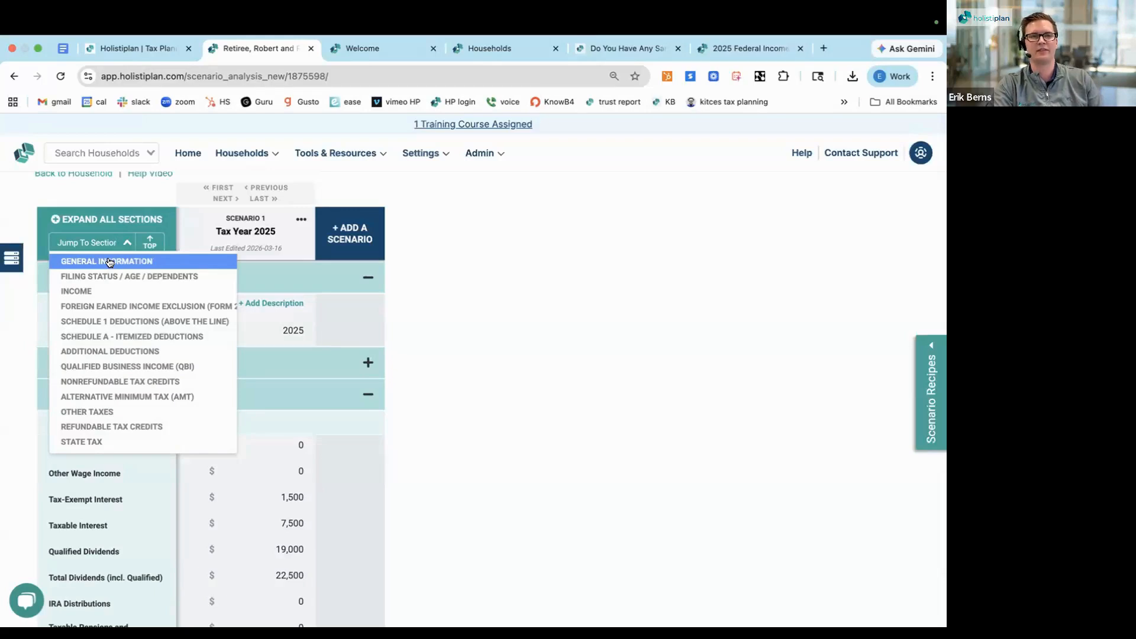
click(329, 303)
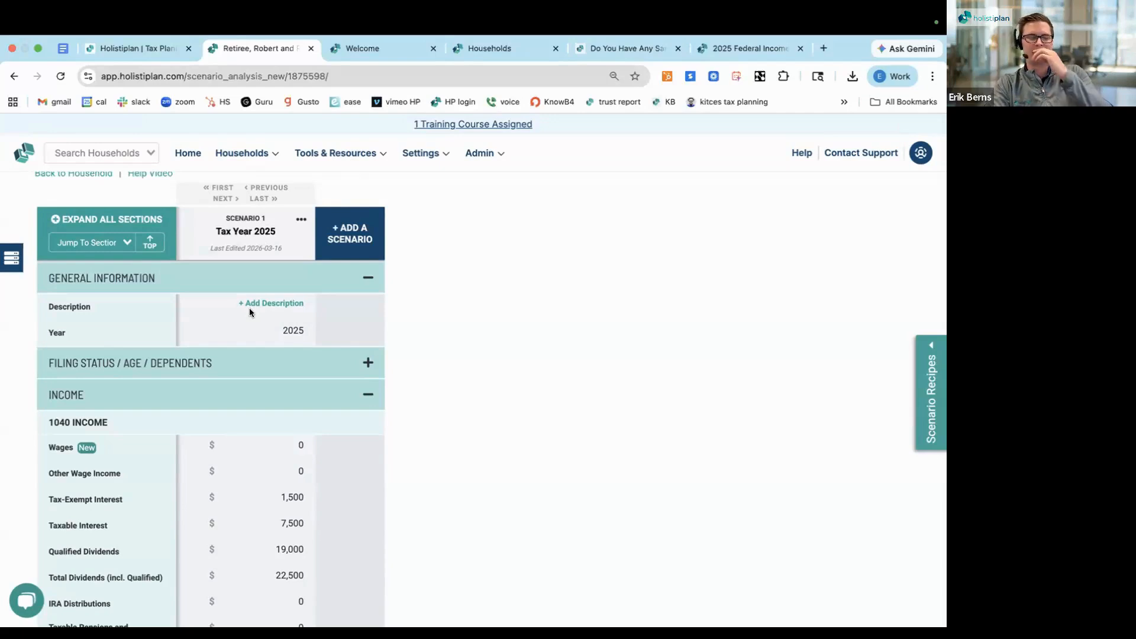
Add a second scenario copied from the Tax Year 2025 scenario and dismiss the calculation override notice
scroll(250, 312, down, 1)
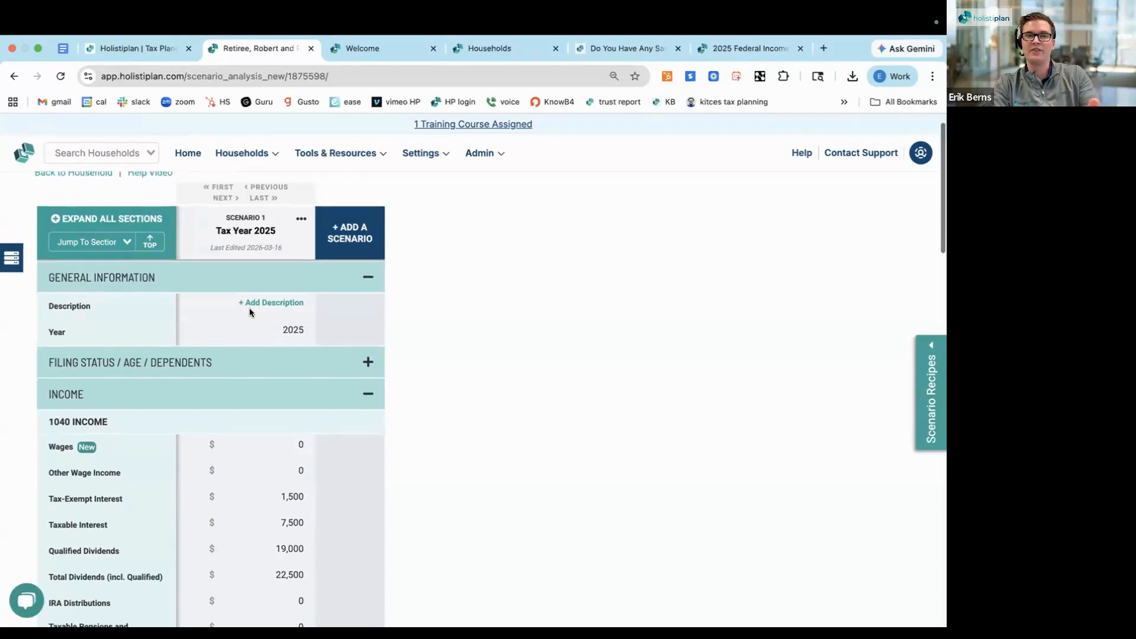
click(355, 230)
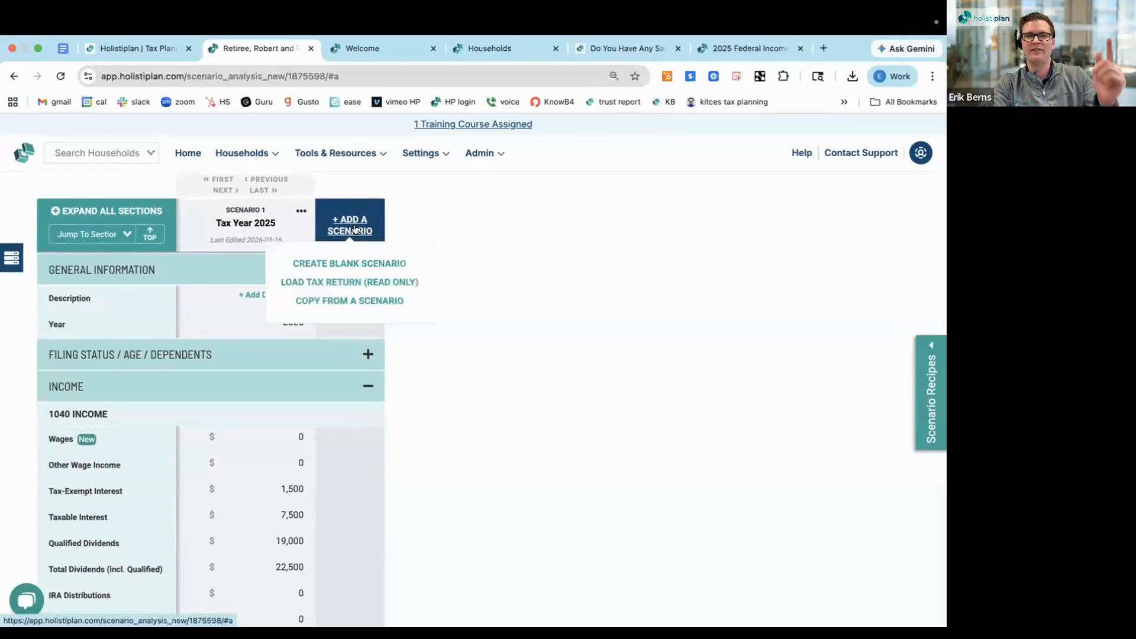
click(335, 302)
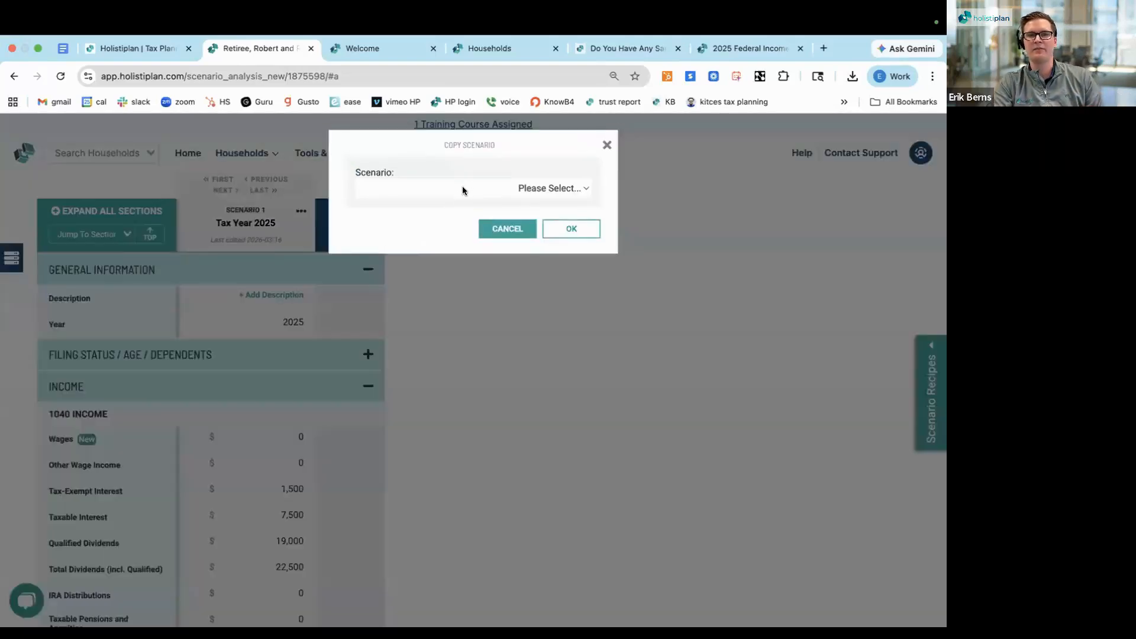
click(462, 188)
click(456, 204)
click(558, 228)
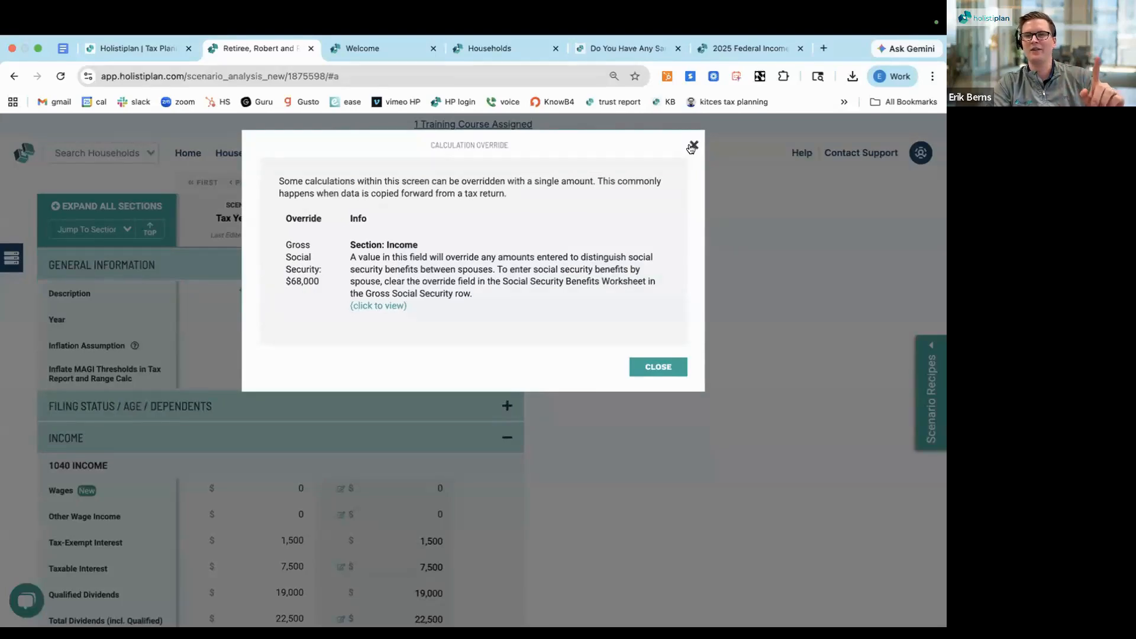
click(693, 146)
Set the copied scenario's year to 2026 in General Information
scroll(567, 297, down, 1)
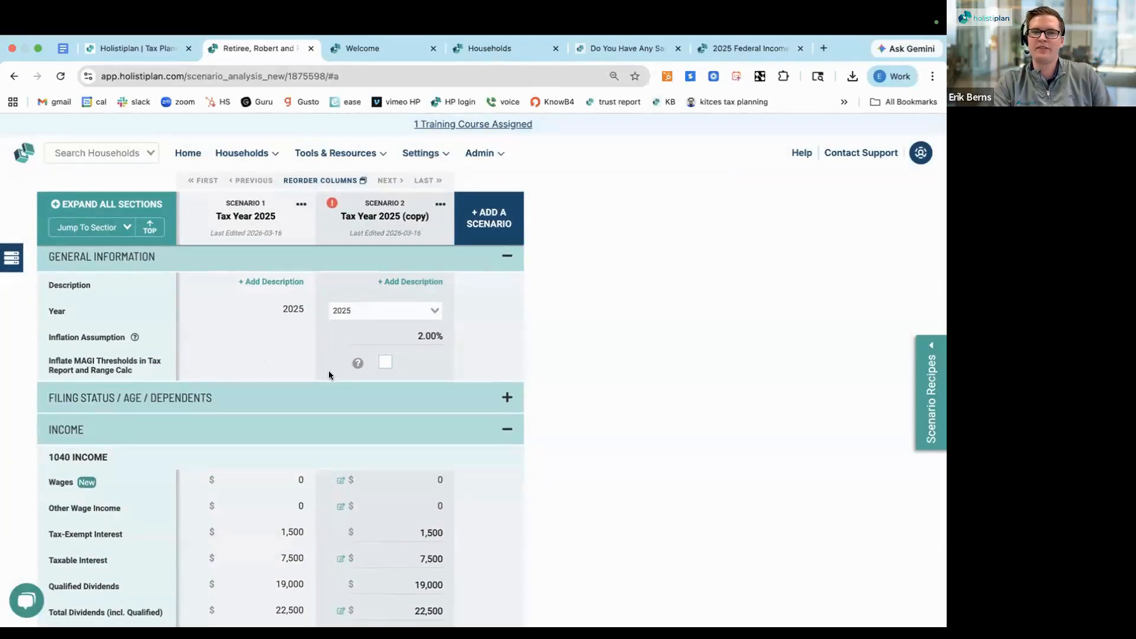
scroll(334, 335, down, 2)
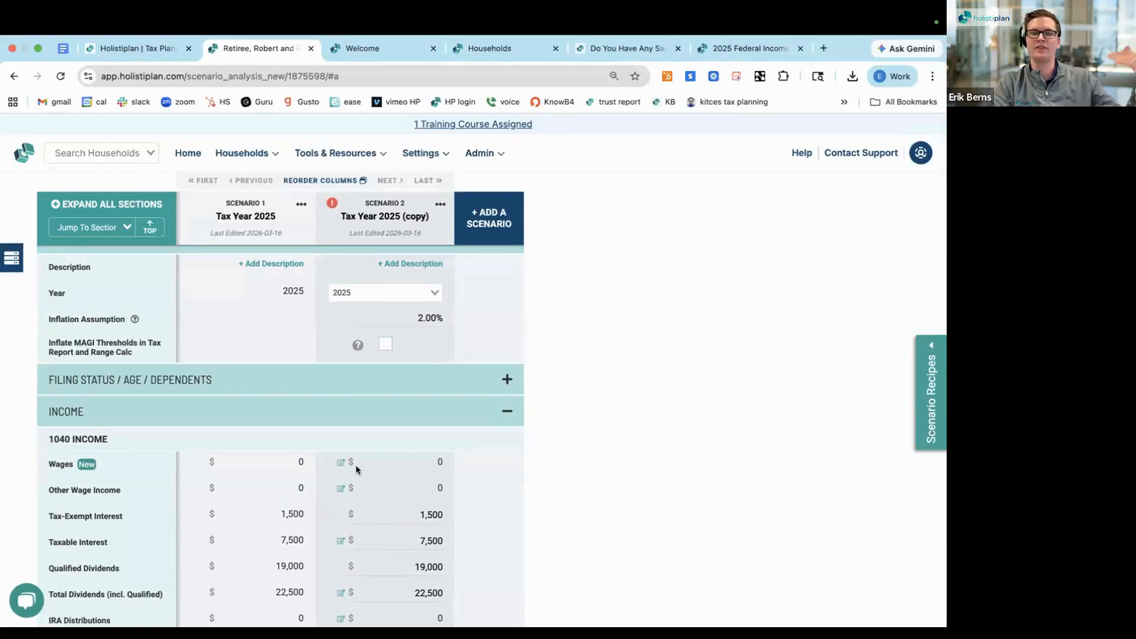
scroll(361, 454, up, 2)
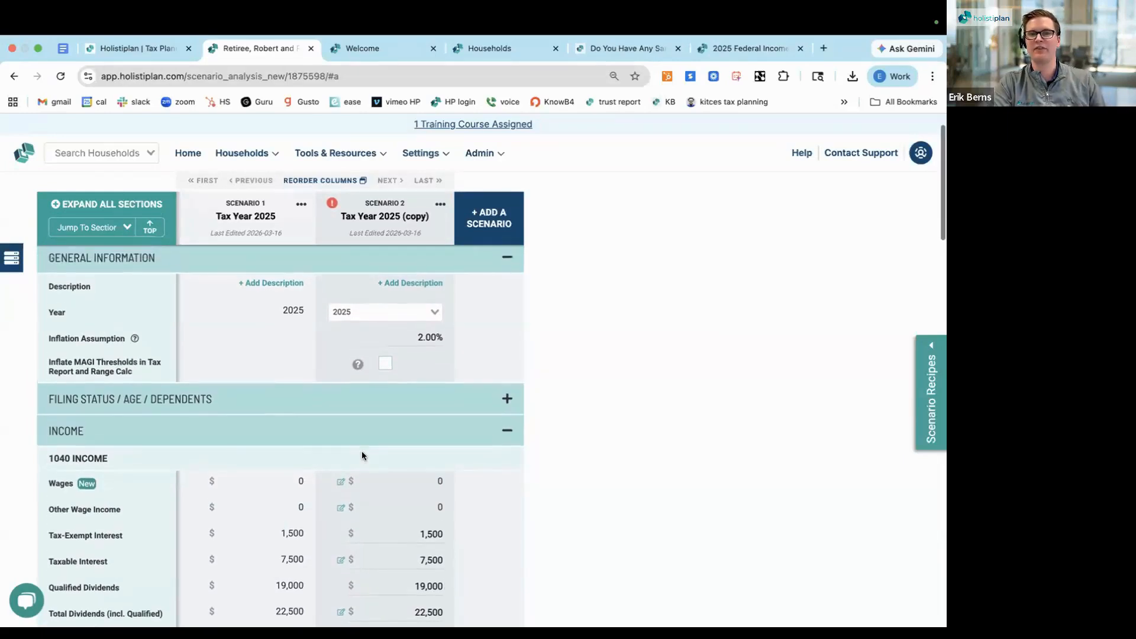
click(385, 313)
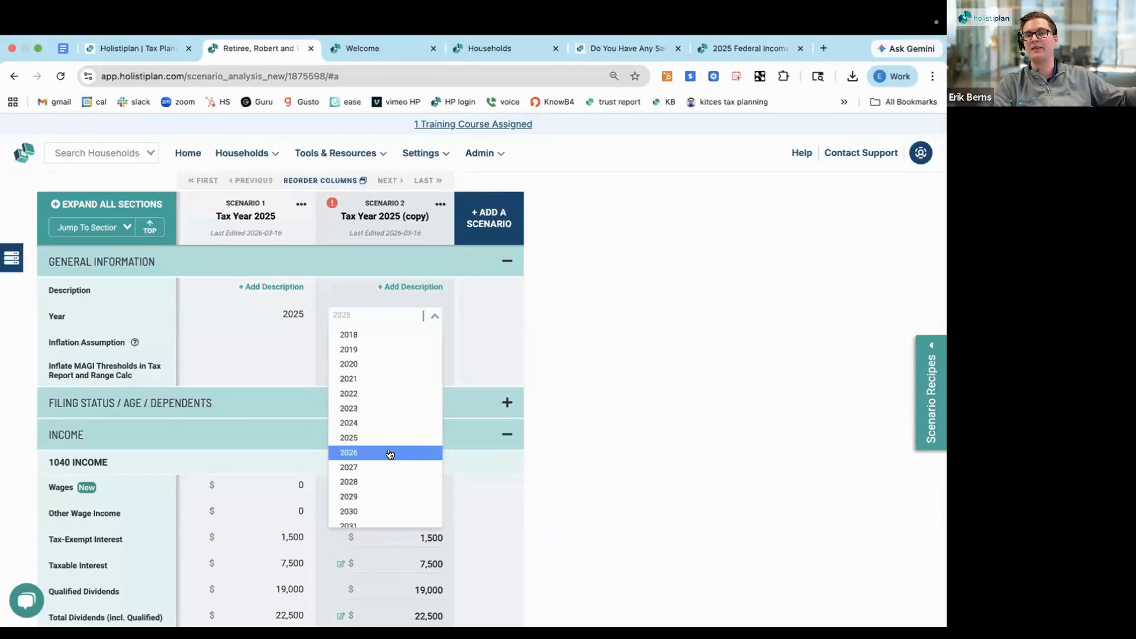
click(515, 325)
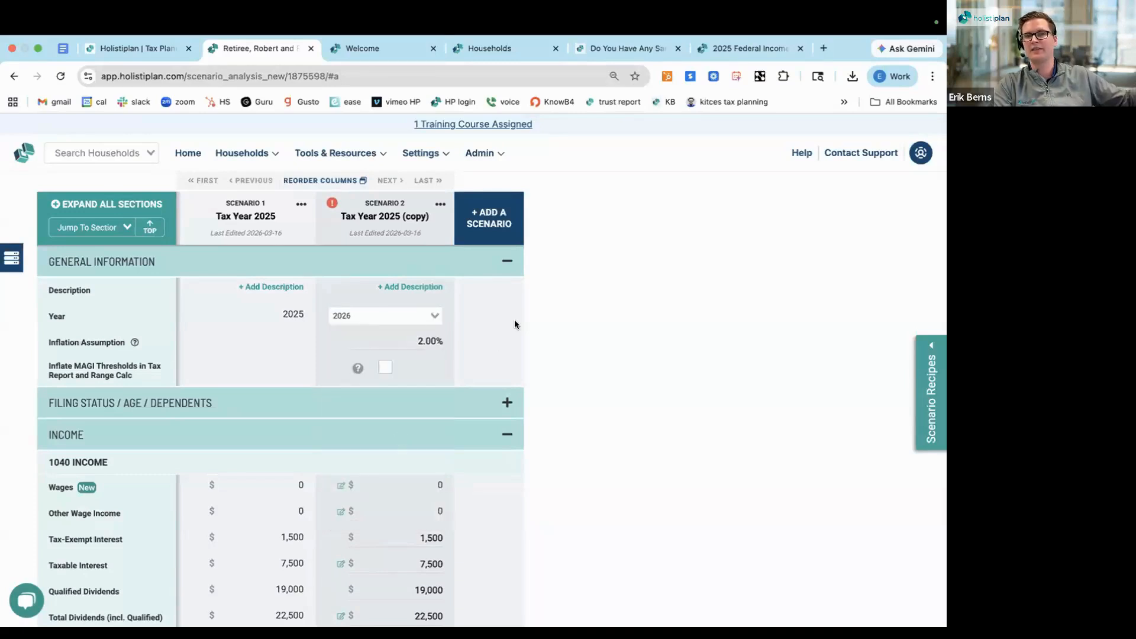
Rename Scenario 2 as "2026 - base case projection"
click(383, 217)
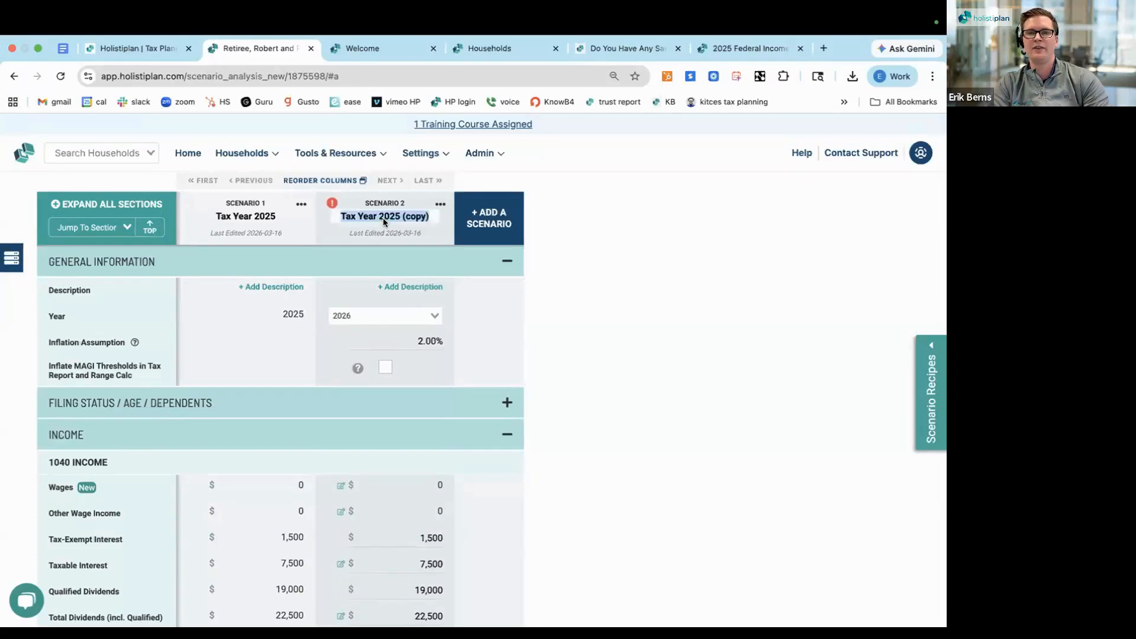
text(2026)
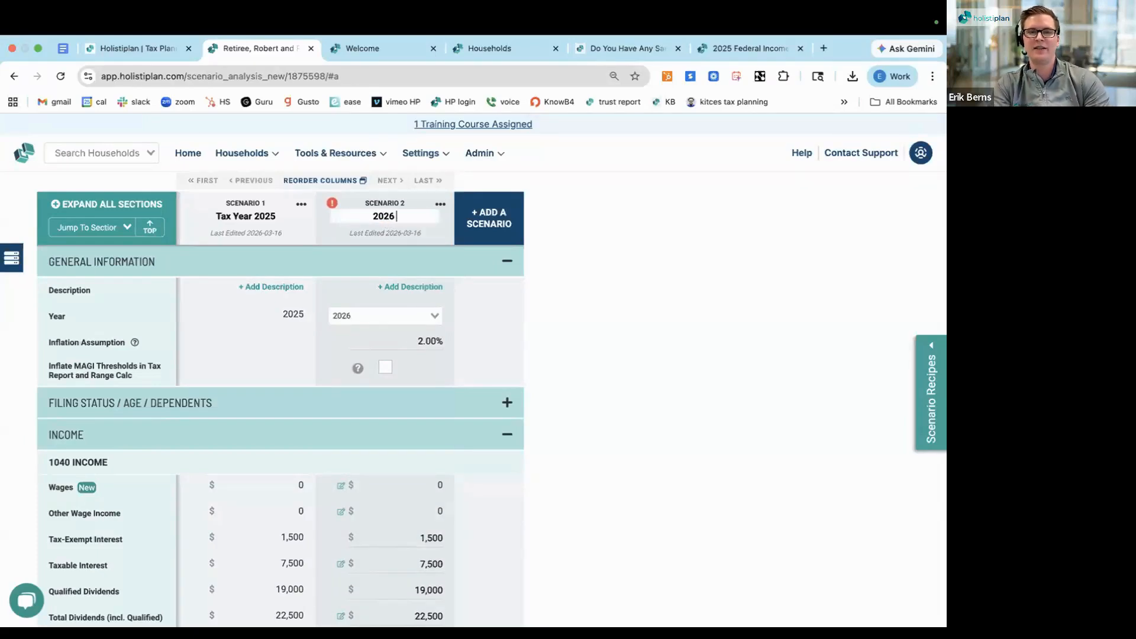
text( - base)
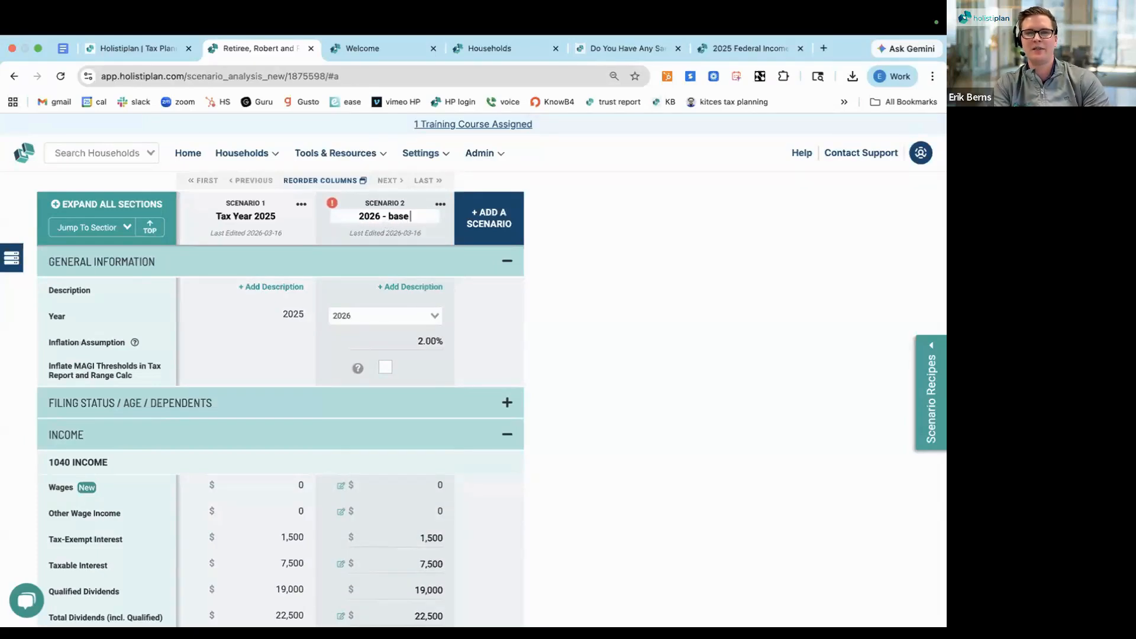
text( case pro)
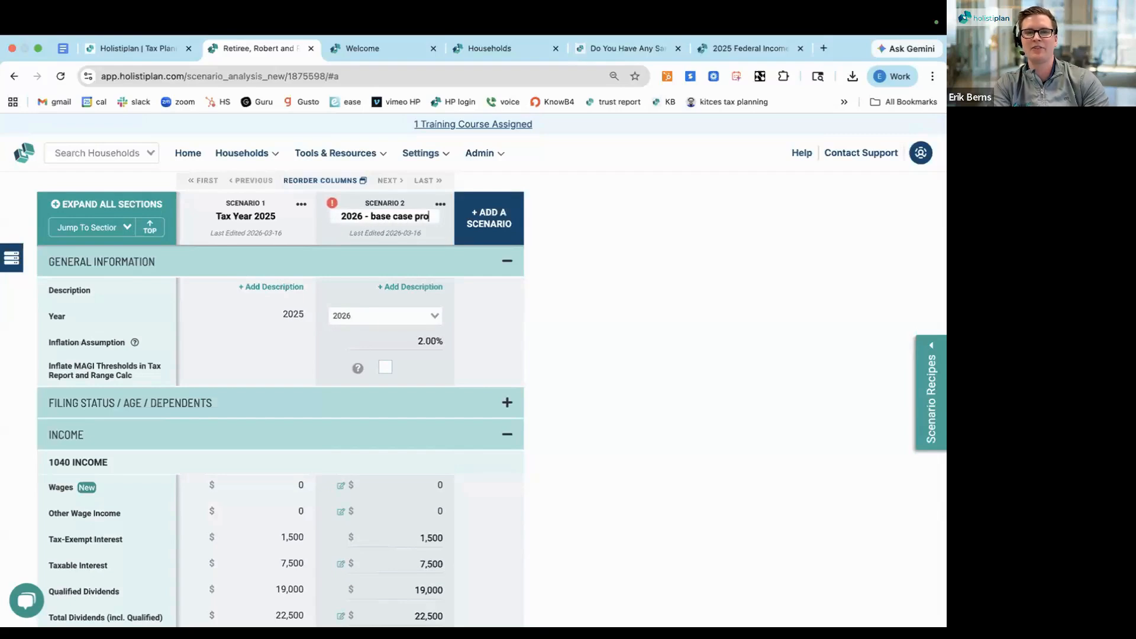
text(jection)
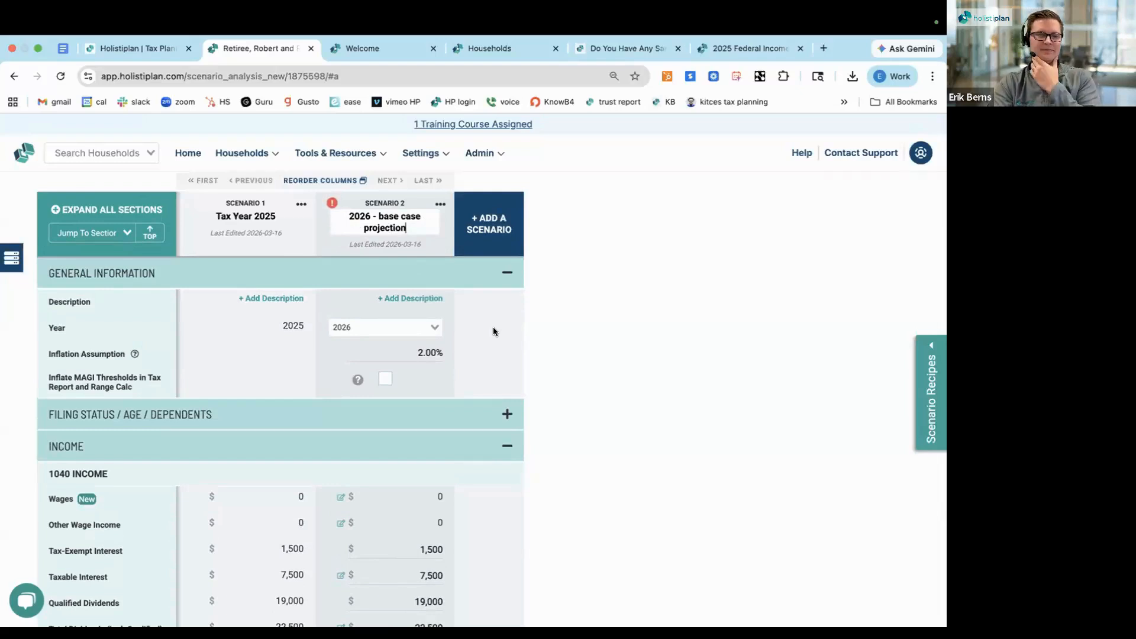
key(Return)
Examine the 2026 scenario's Income section and read the details of its Gross Social Security calculation override
scroll(494, 332, down, 2)
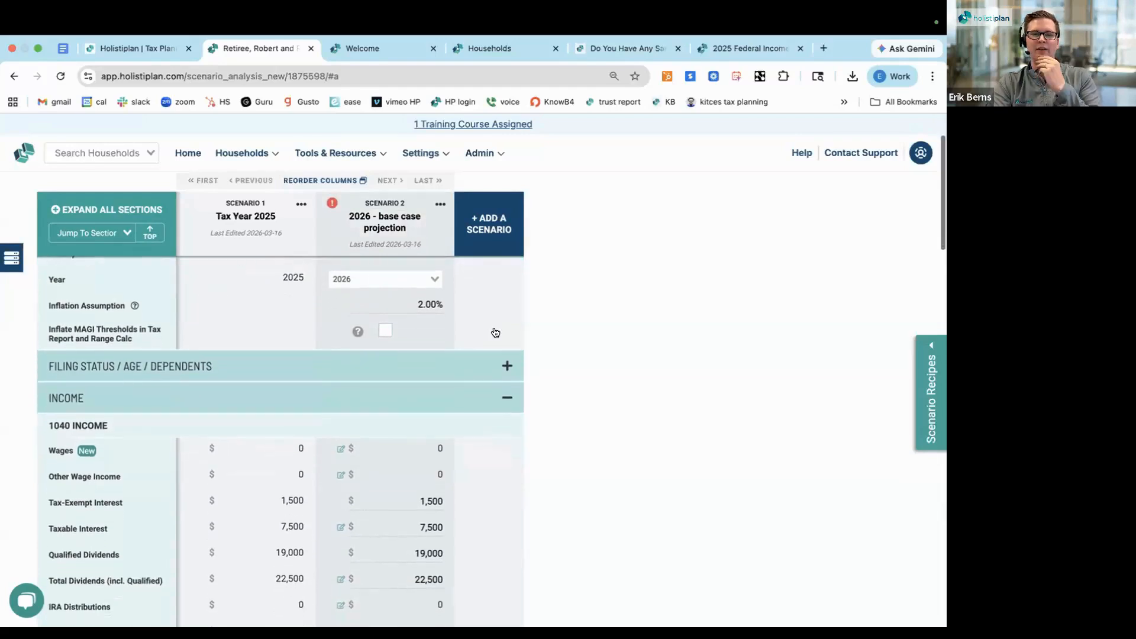
scroll(494, 331, down, 4)
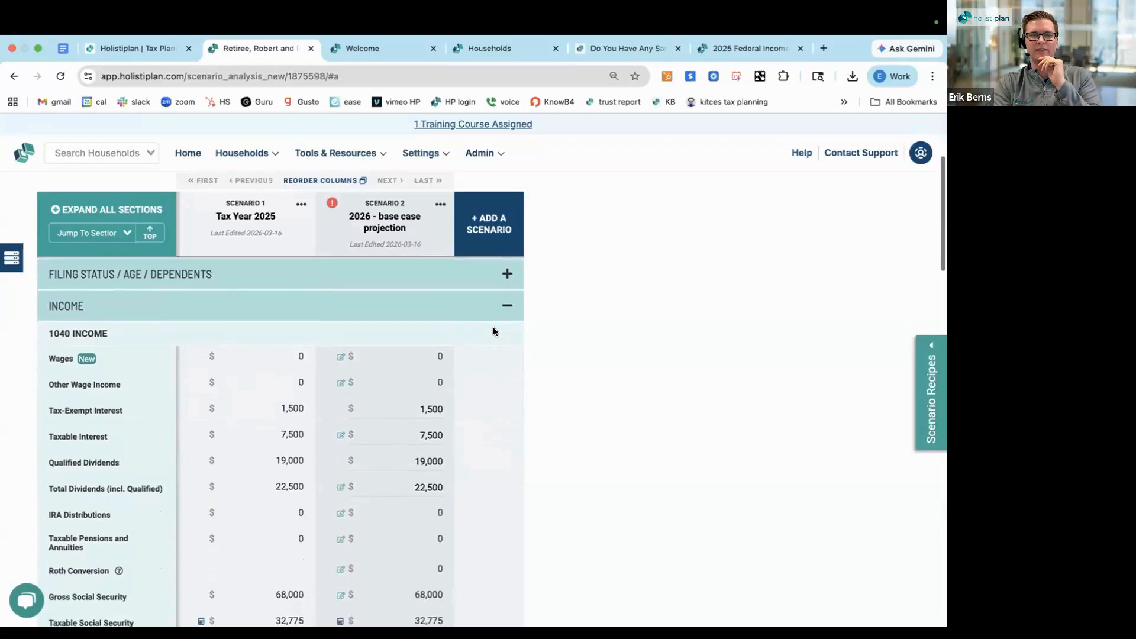
scroll(494, 332, down, 2)
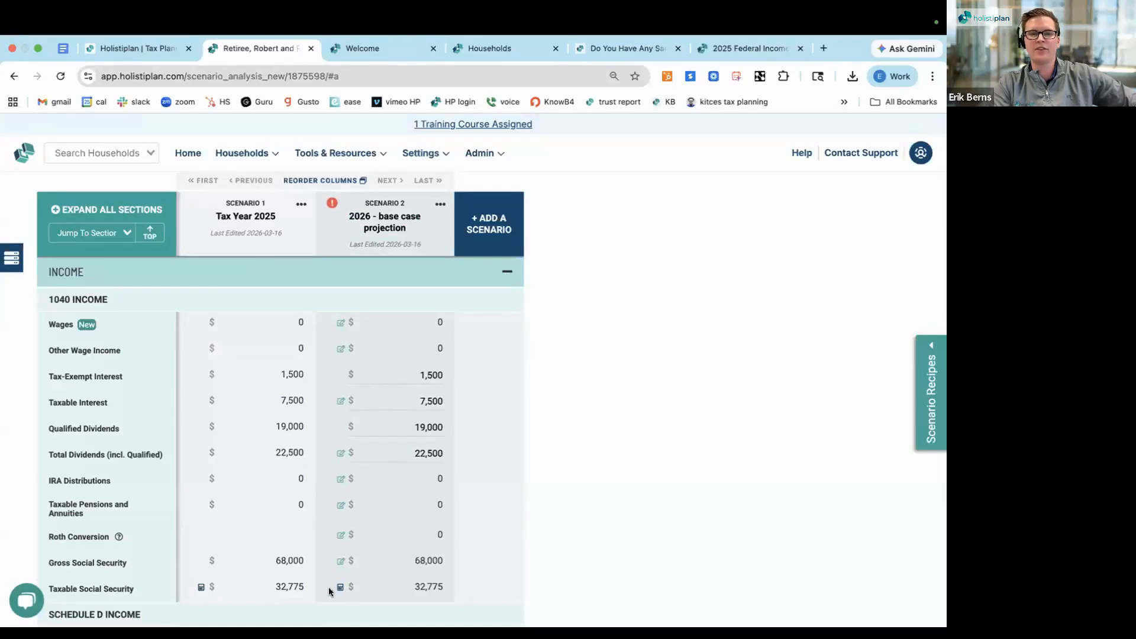
click(424, 552)
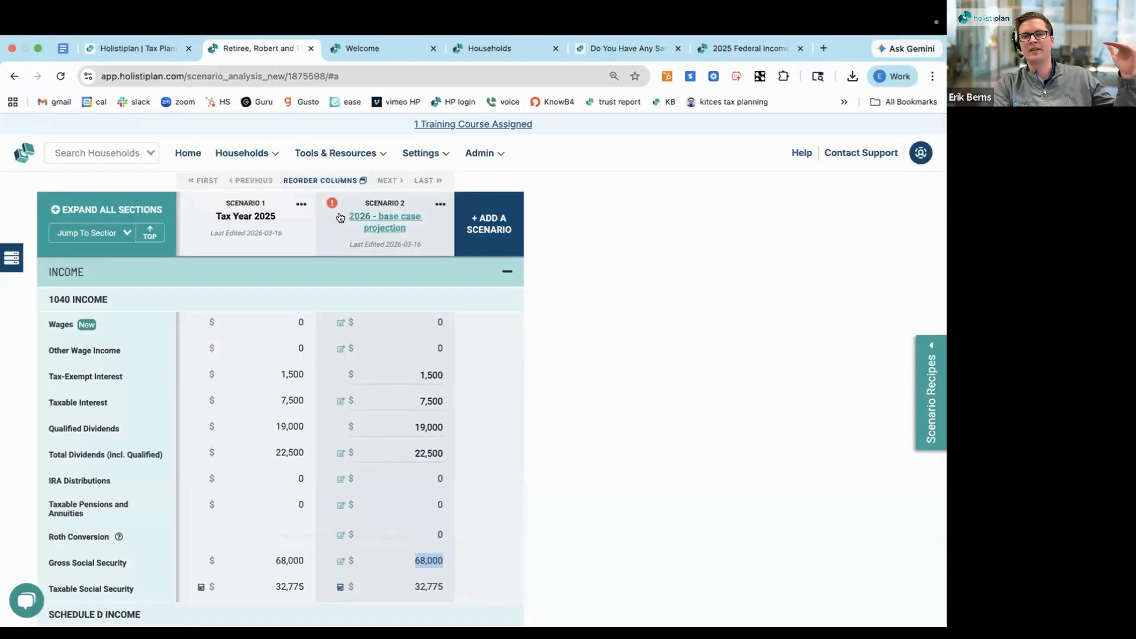
mouse_move(332, 203)
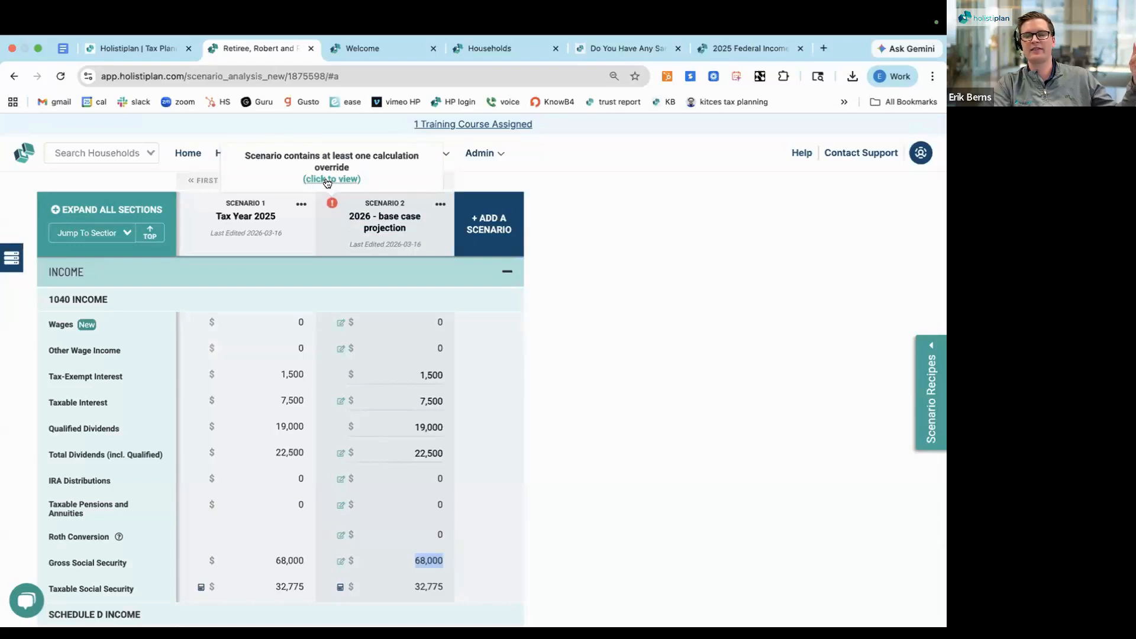
click(328, 180)
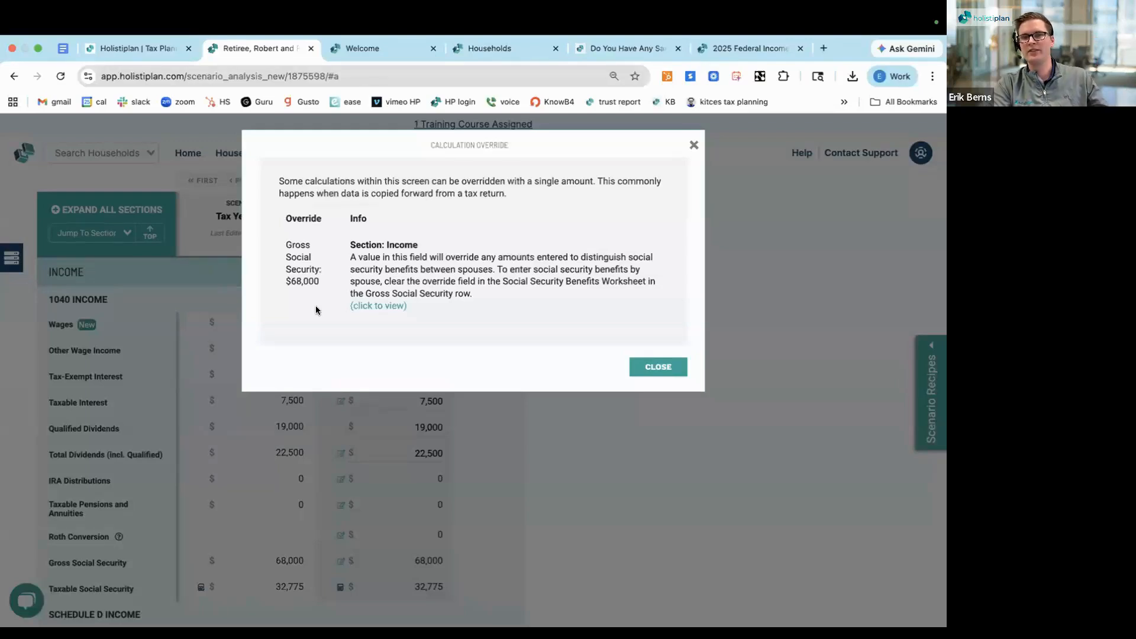
triple_click(299, 259)
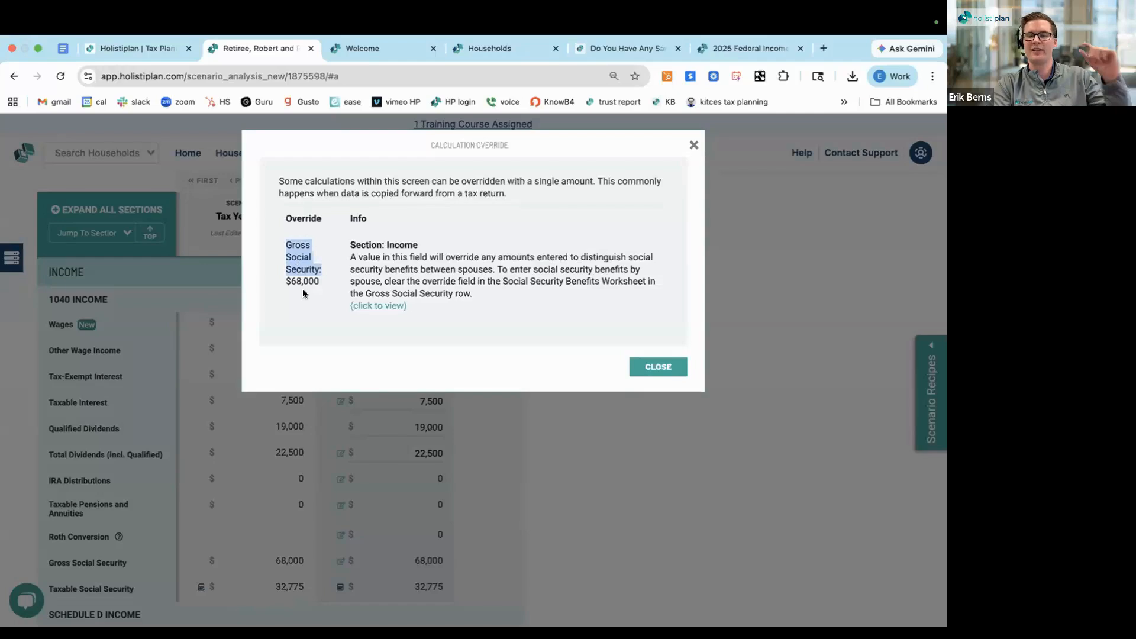
triple_click(335, 181)
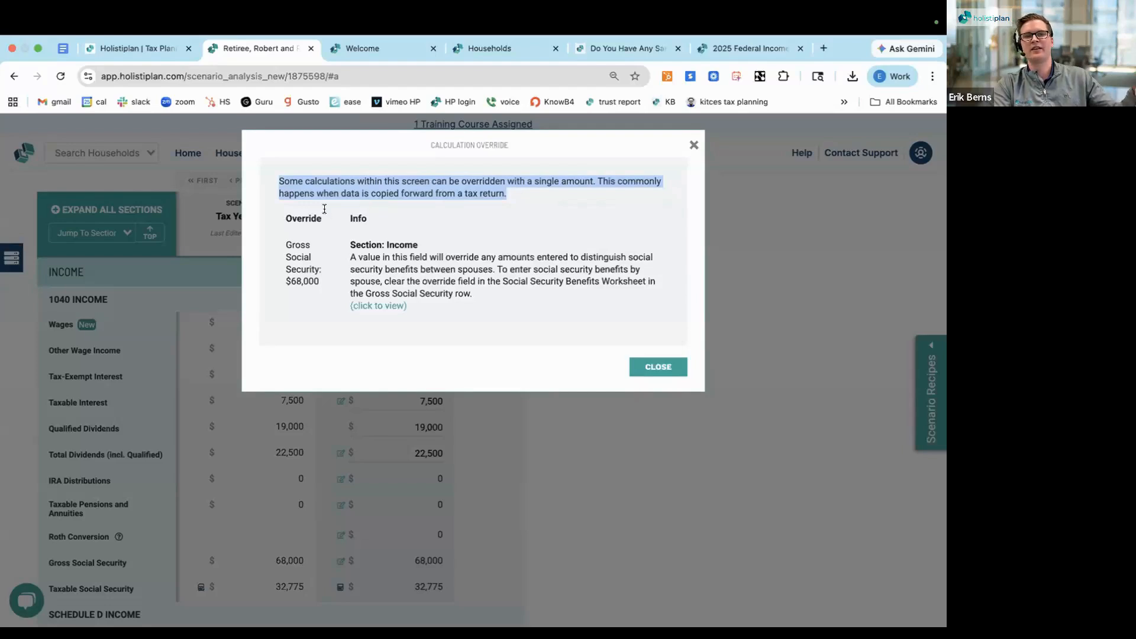
double_click(304, 218)
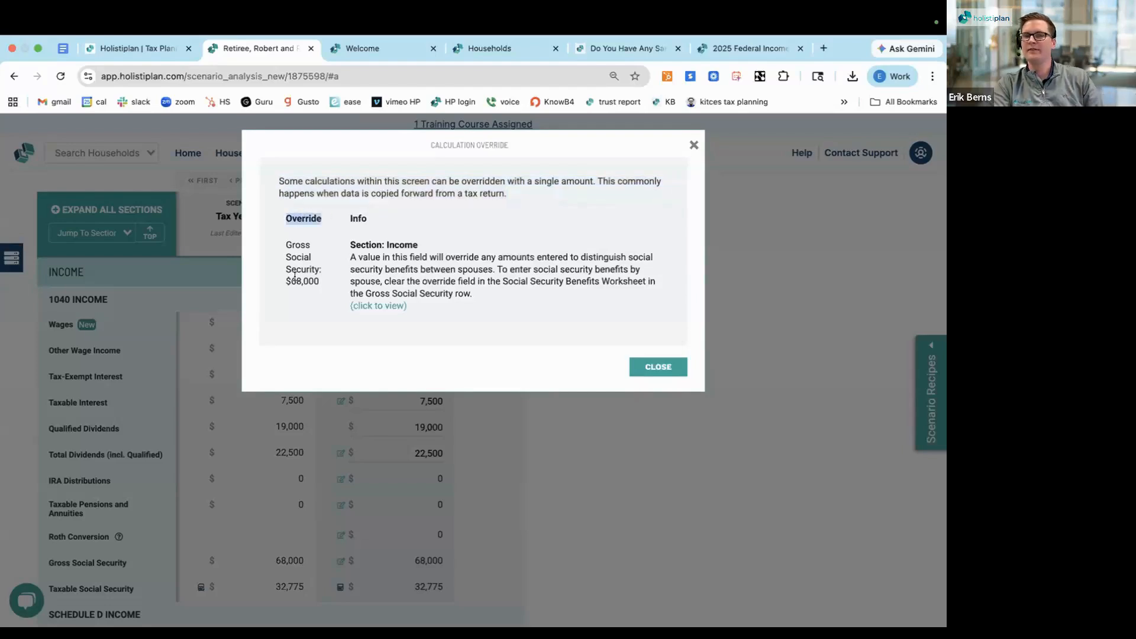
triple_click(370, 246)
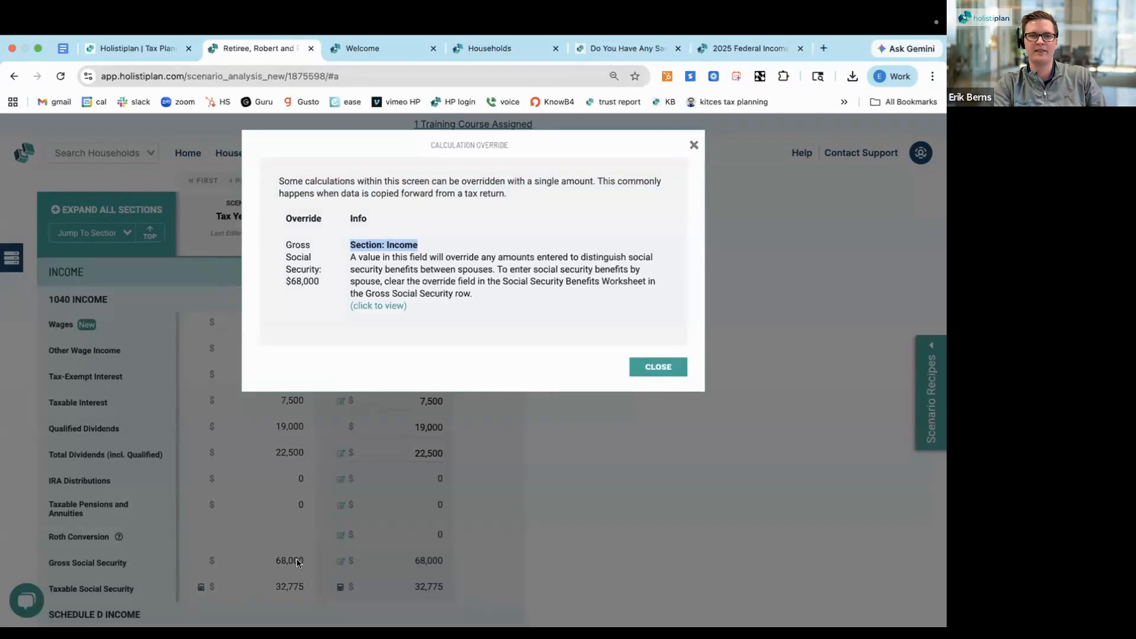
Open the Social Security Benefits Worksheet from the override notice and clear the combined benefits override for all taxpayers
click(370, 308)
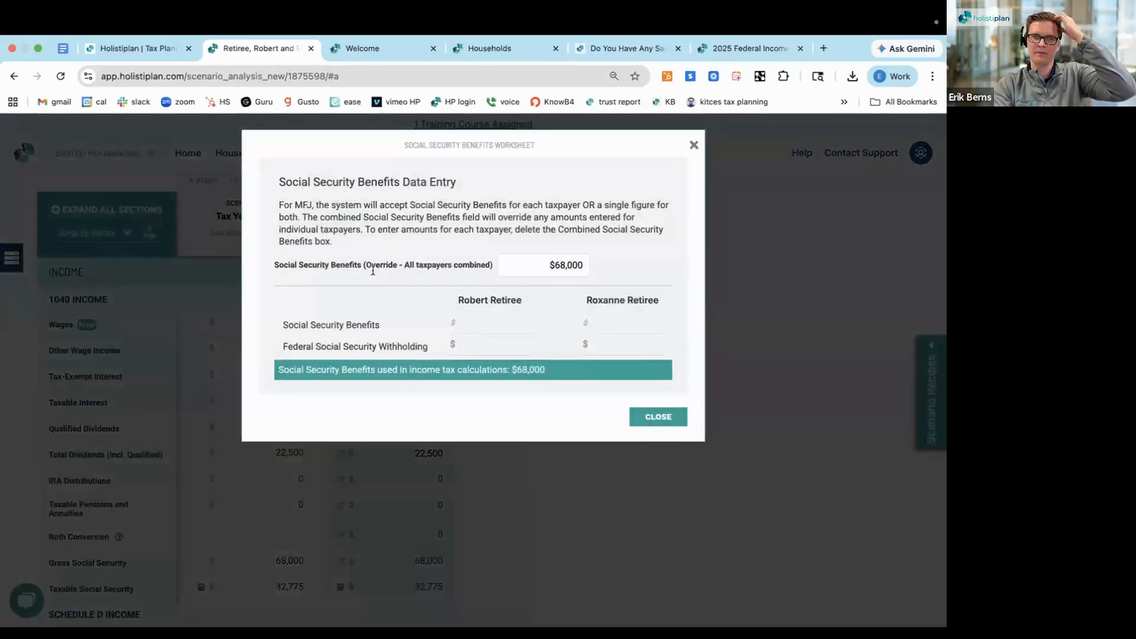
triple_click(368, 264)
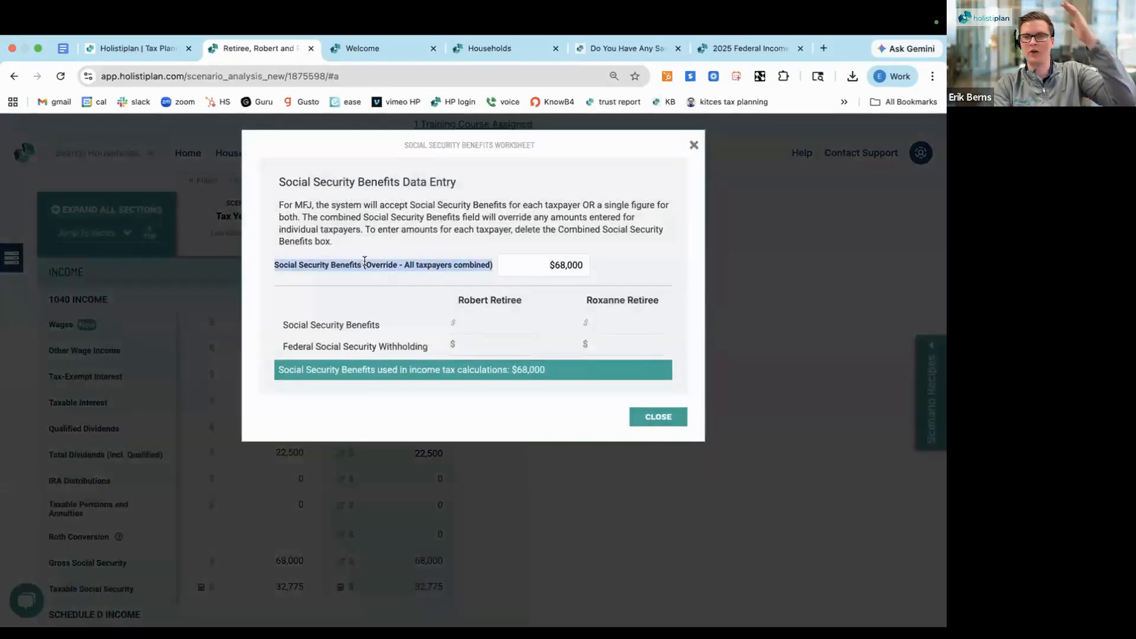
triple_click(566, 264)
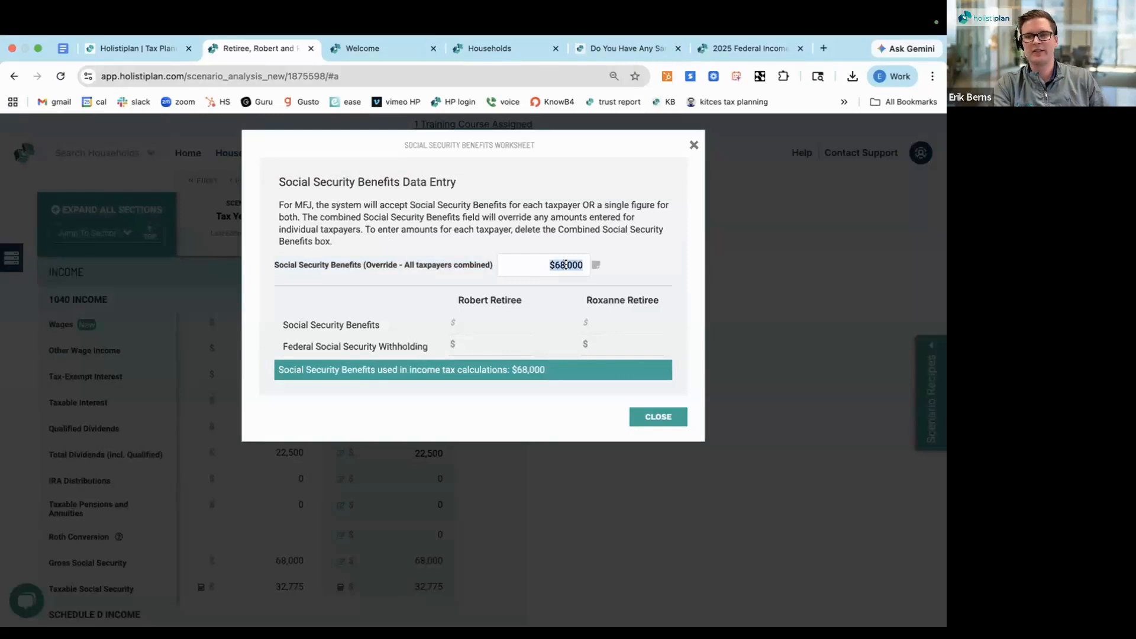
key(BackSpace)
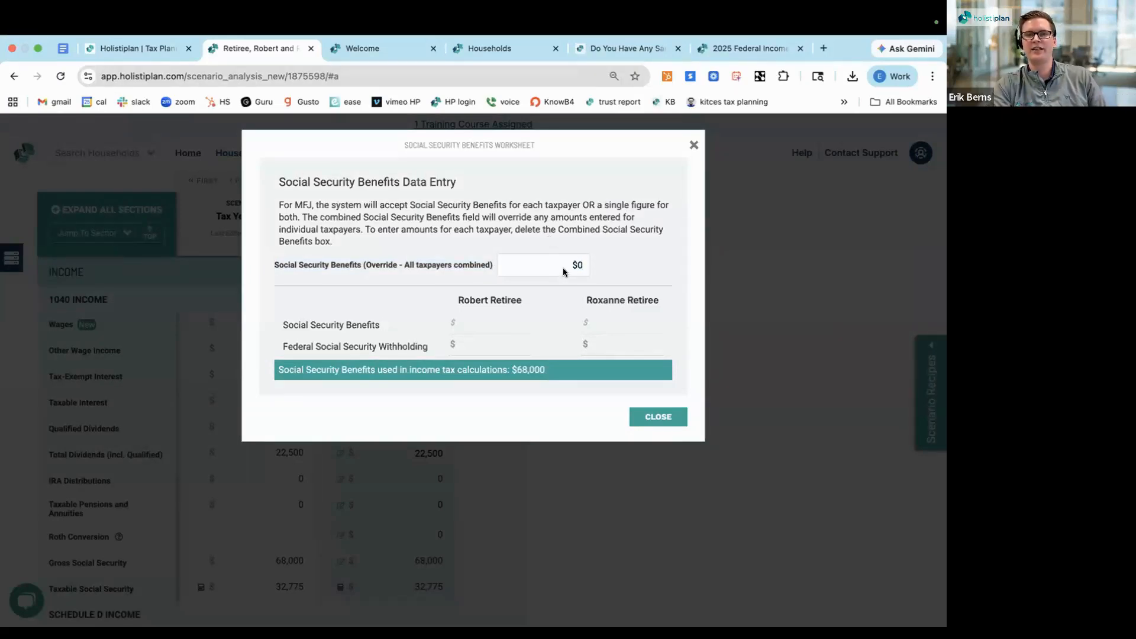
triple_click(579, 265)
key(BackSpace)
click(535, 232)
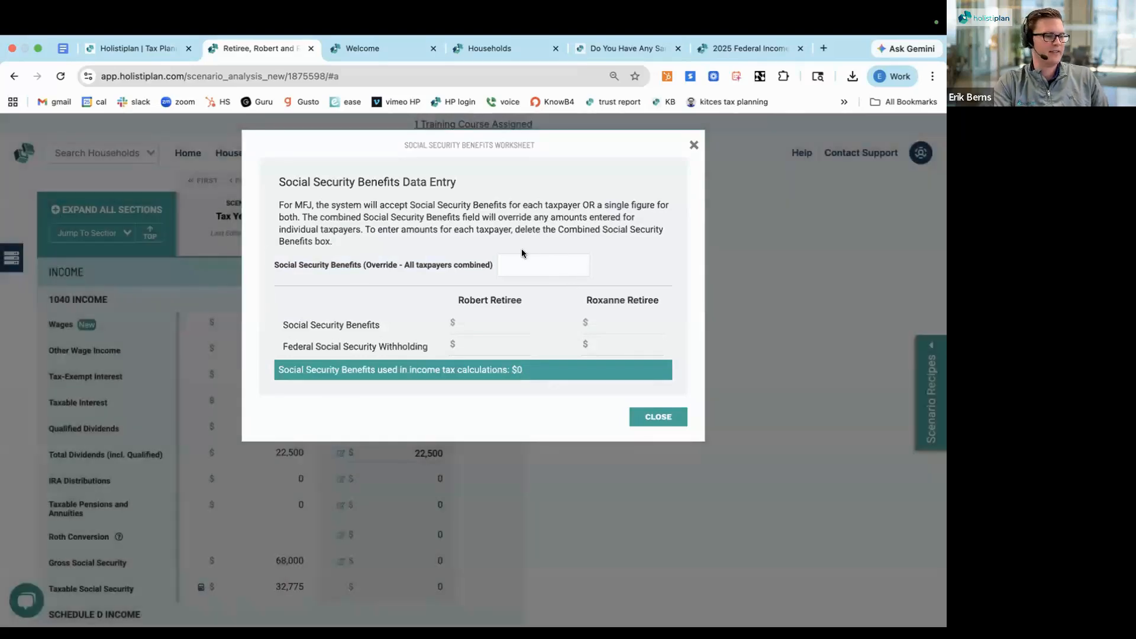
Enter Social Security Benefits of 23,301 for the first taxpayer and 46,603 for the second, and close the worksheet
click(492, 325)
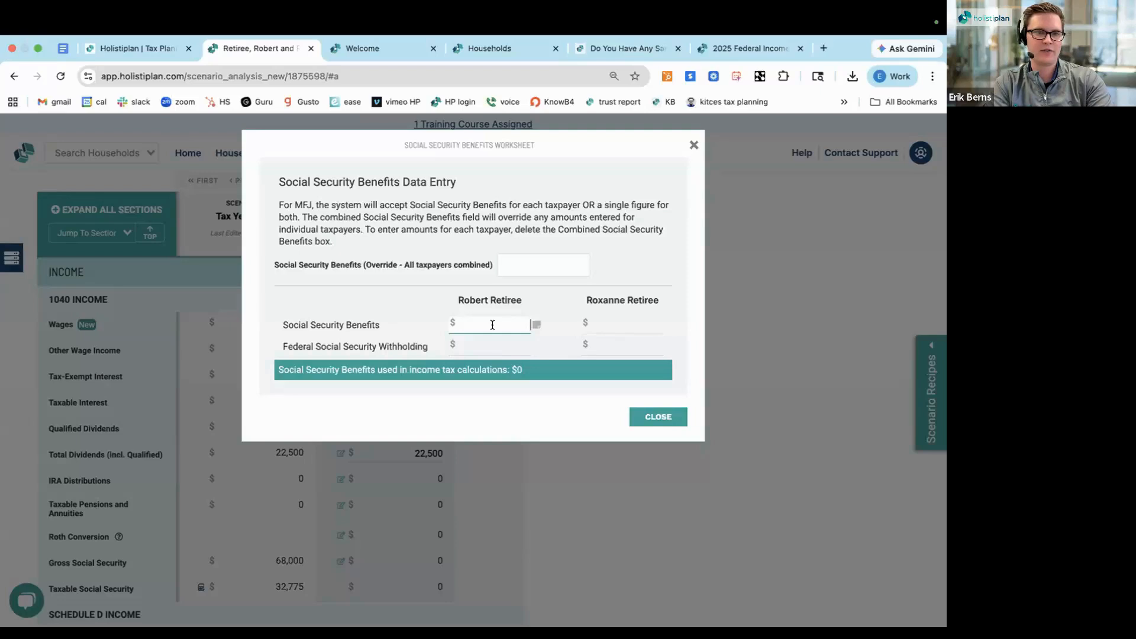
text(23)
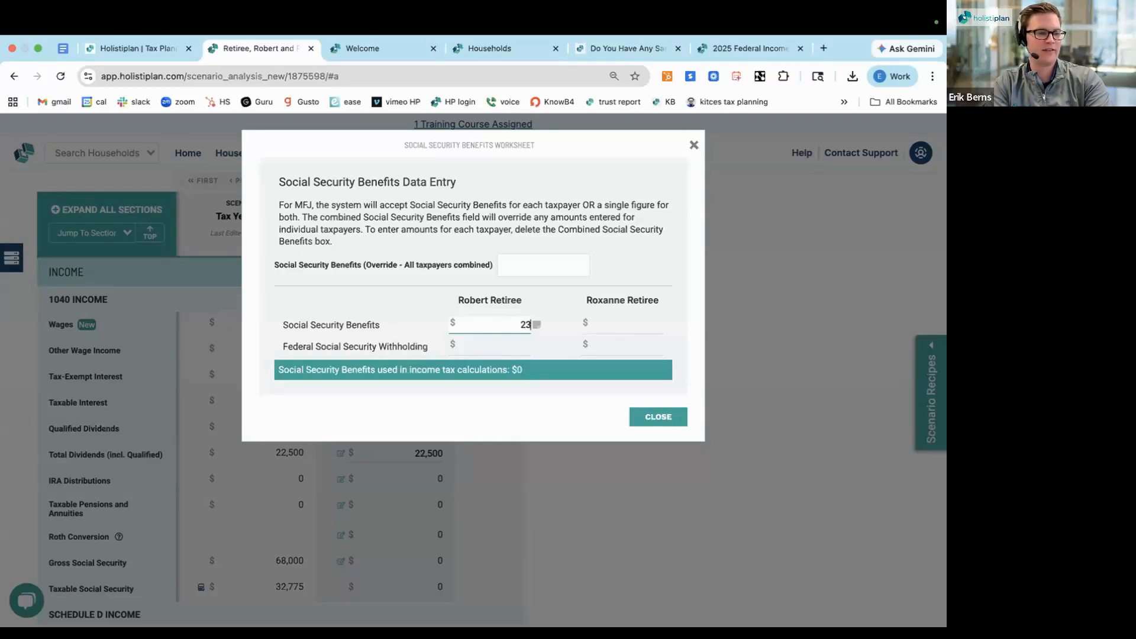
text(,301)
click(562, 315)
click(616, 319)
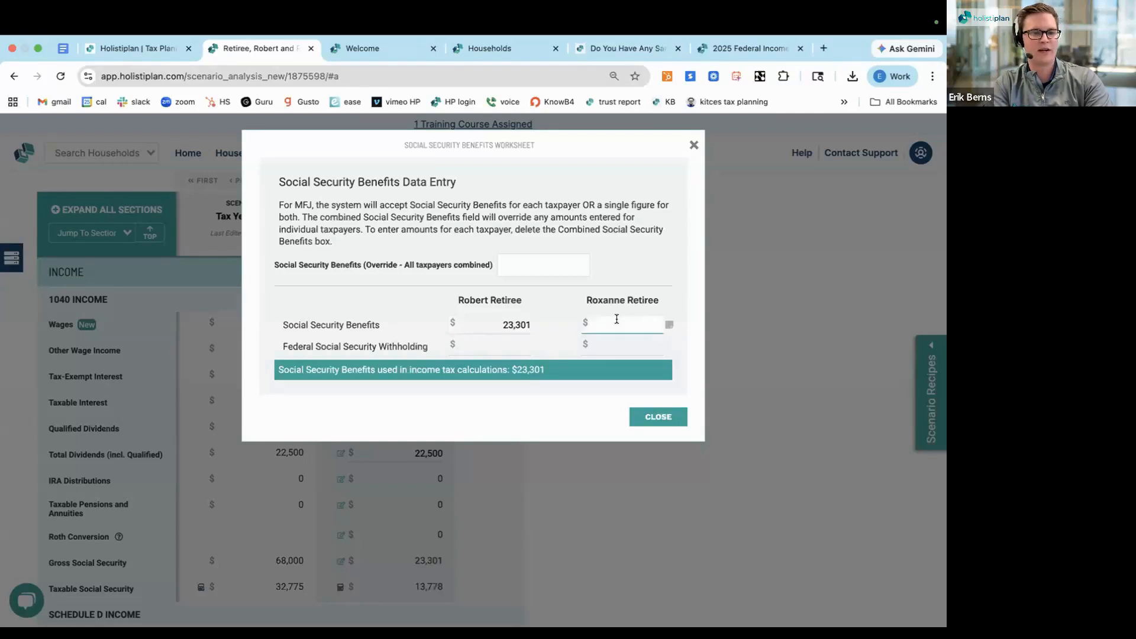
text(46,6)
text(03)
click(376, 261)
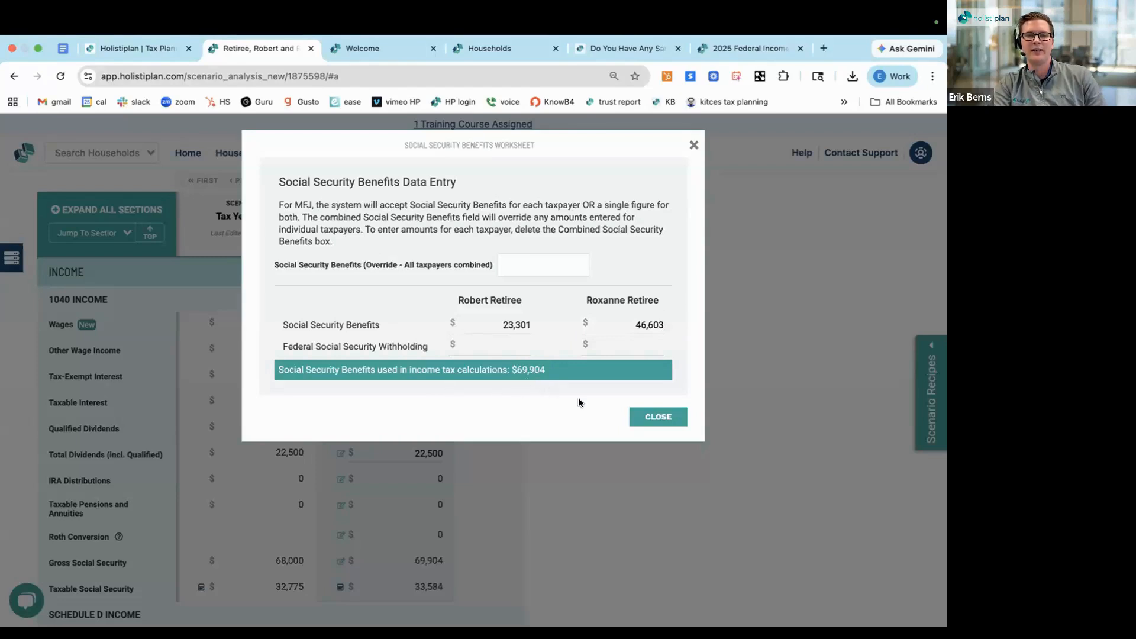
click(648, 418)
scroll(498, 432, down, 1)
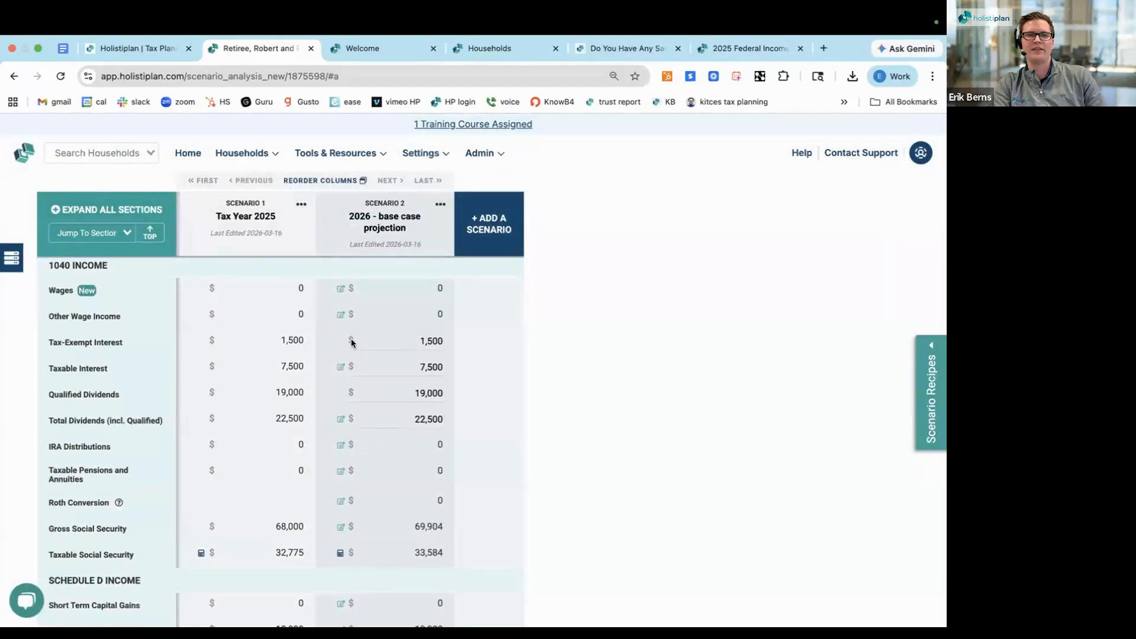
mouse_move(313, 232)
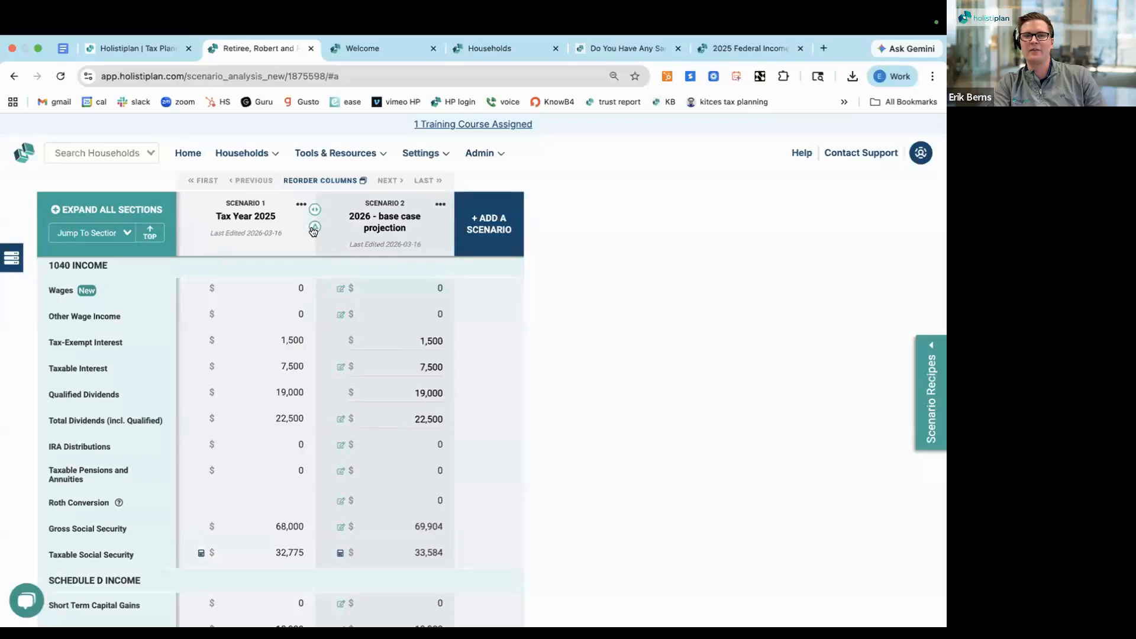
click(313, 230)
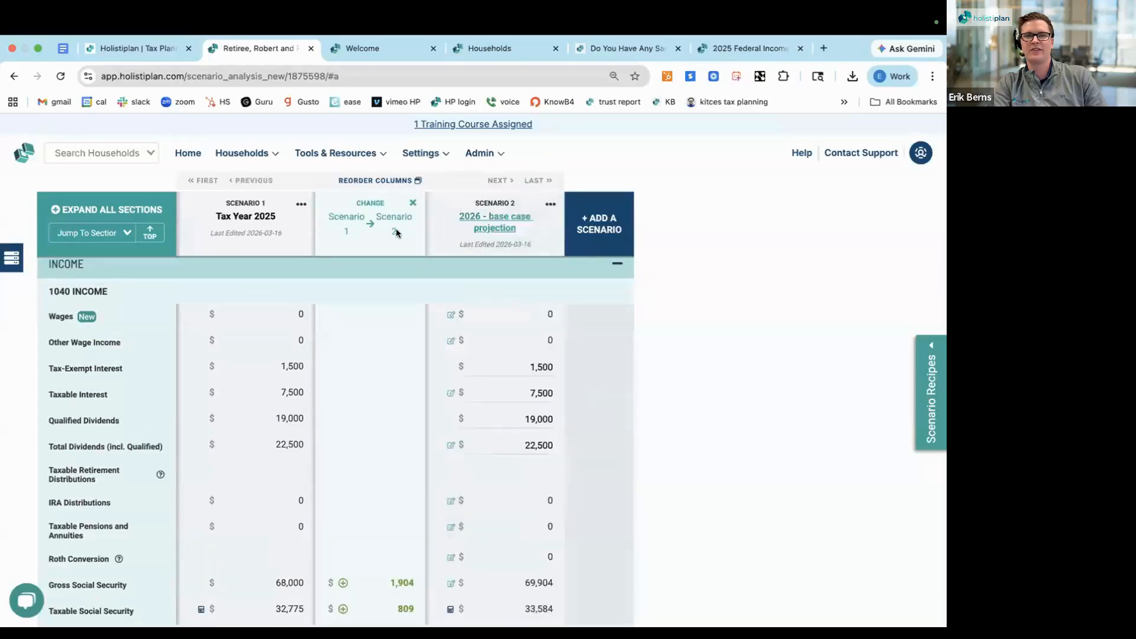
click(413, 203)
Show the change column between Scenario 1 and Scenario 2 and review the differences in the 1040 Income rows
mouse_move(315, 232)
scroll(315, 230, down, 1)
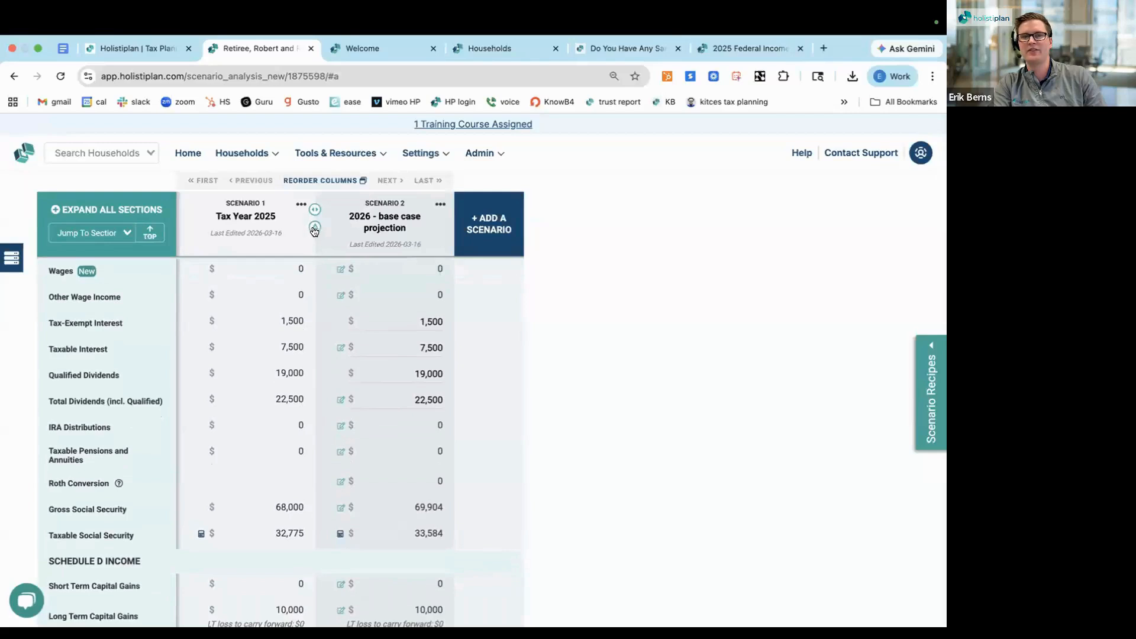
click(314, 228)
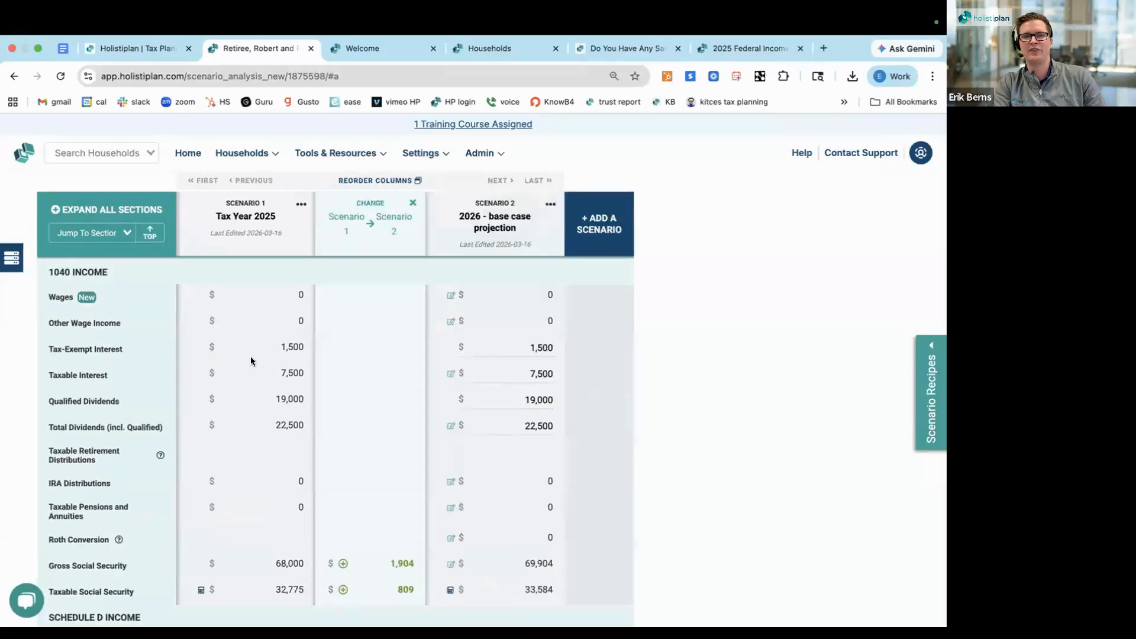
scroll(251, 361, down, 1)
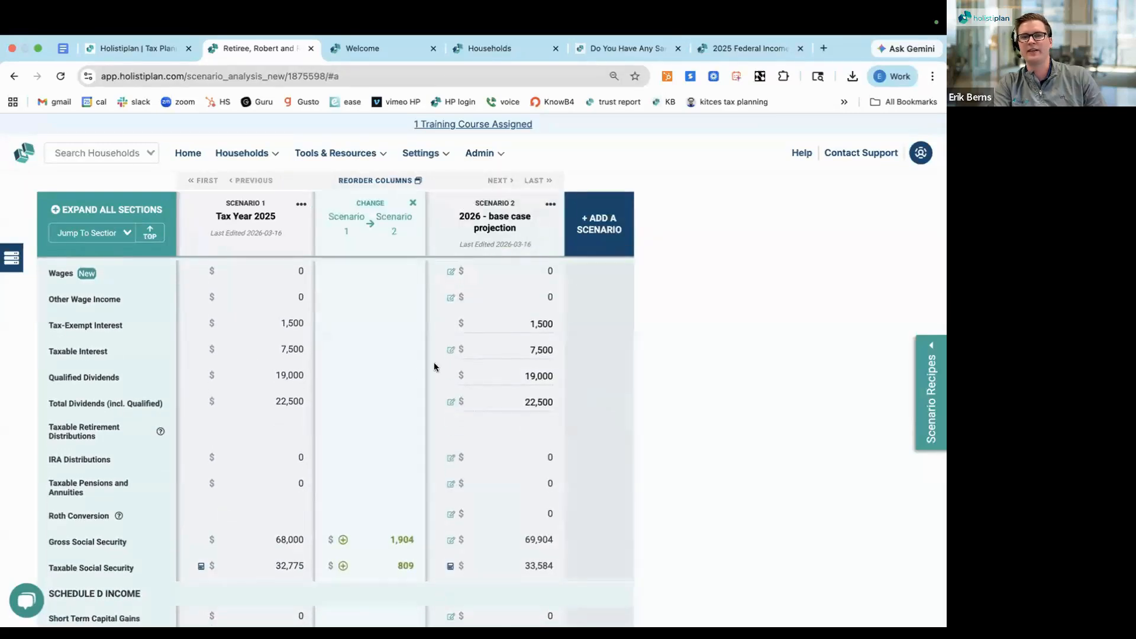
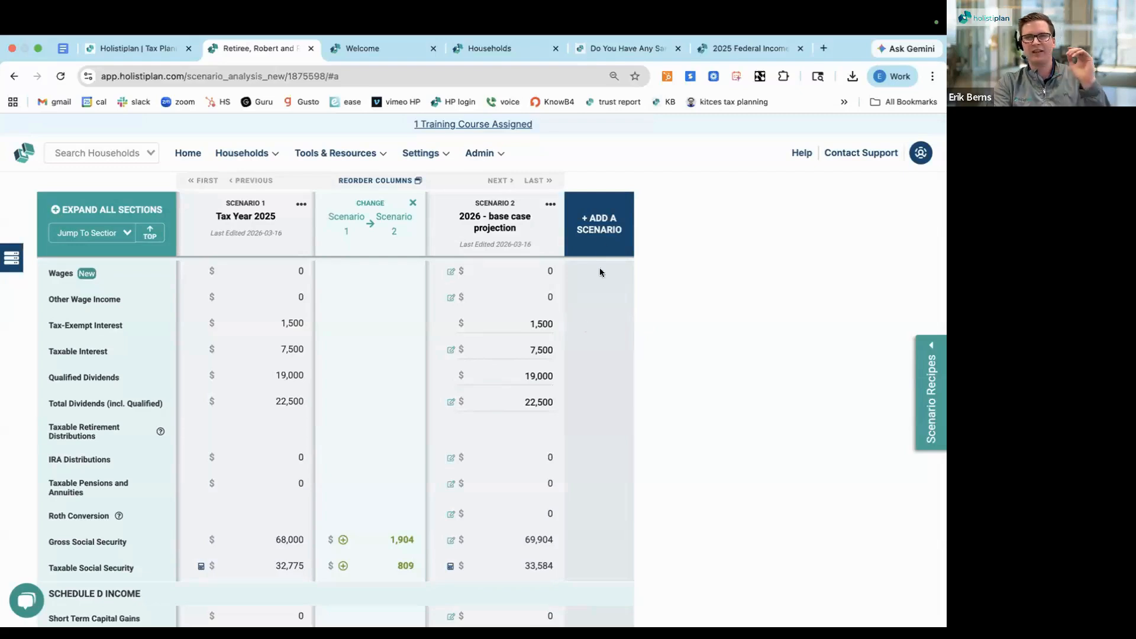
Add a third scenario by copying the 2026 - base case projection scenario
click(599, 230)
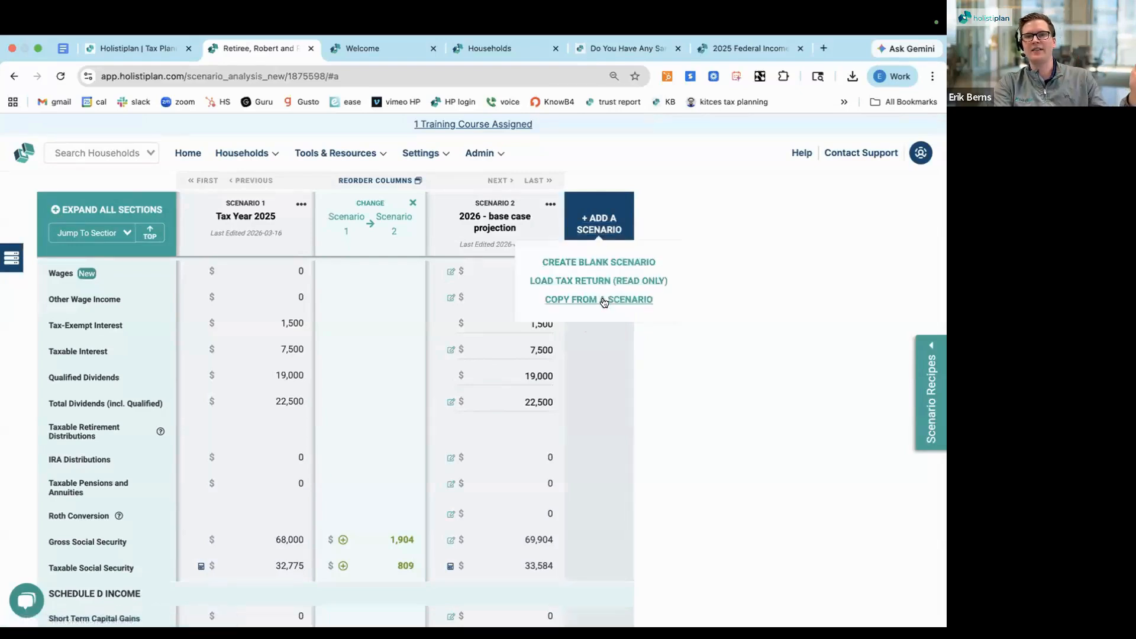
click(604, 302)
click(481, 183)
click(482, 219)
click(568, 228)
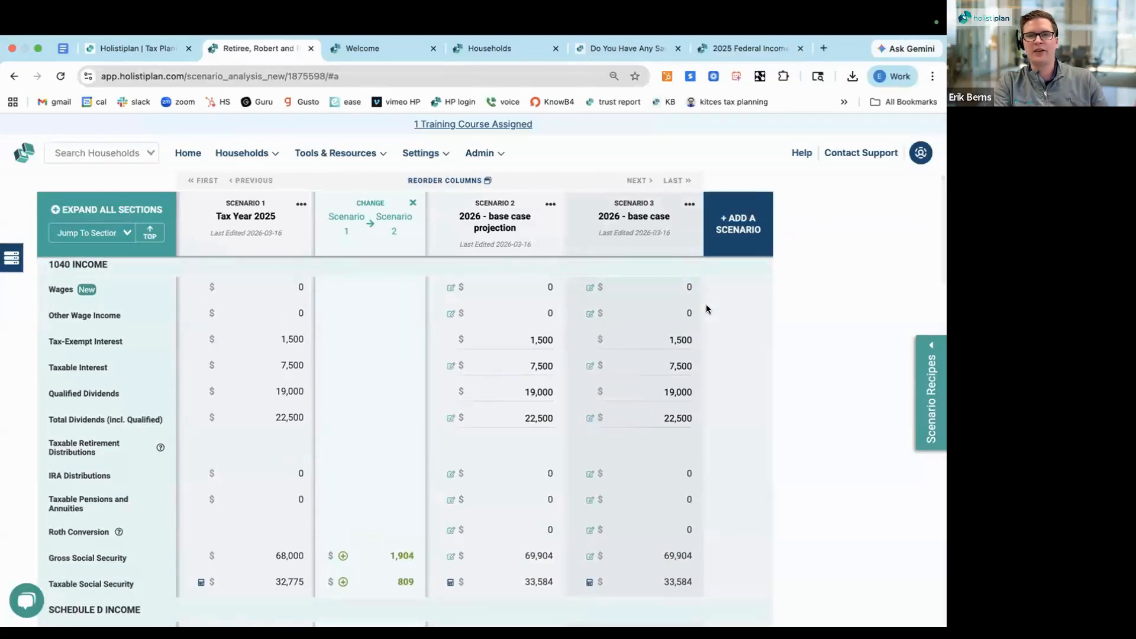
Set the year of Scenario 3 to 2027 in its General Information section
scroll(705, 304, up, 3)
scroll(705, 304, up, 1)
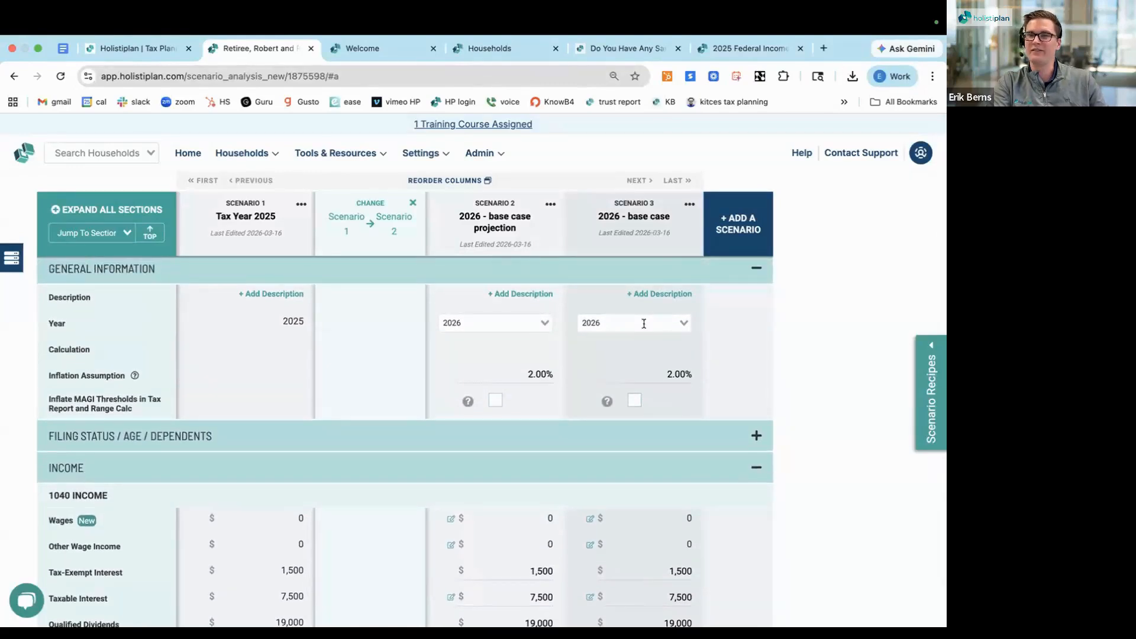
click(644, 323)
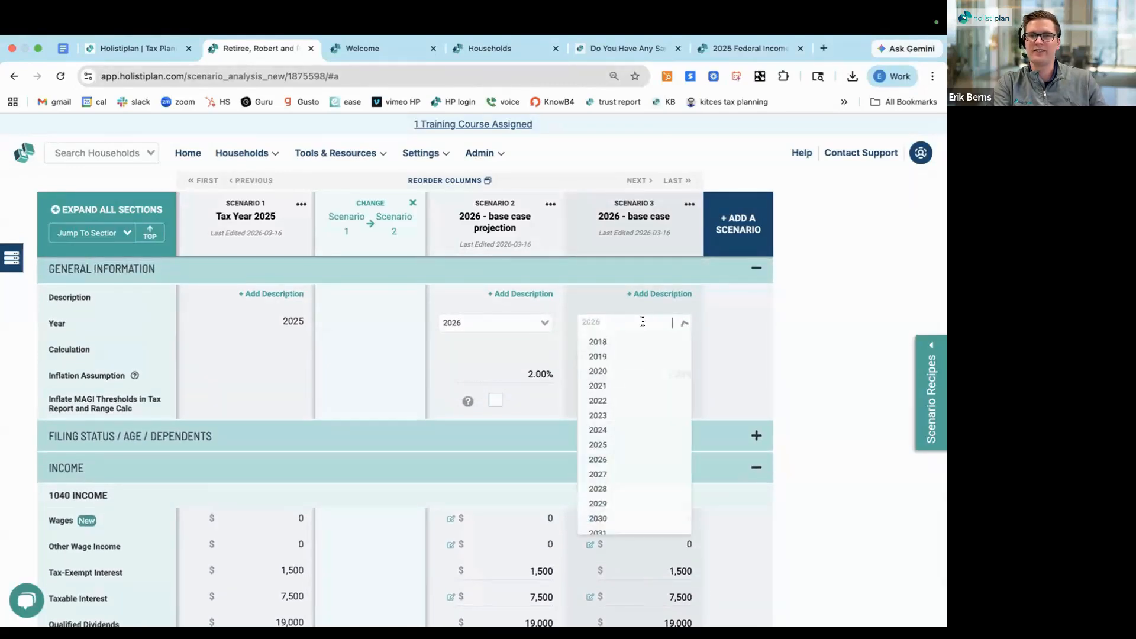
click(631, 473)
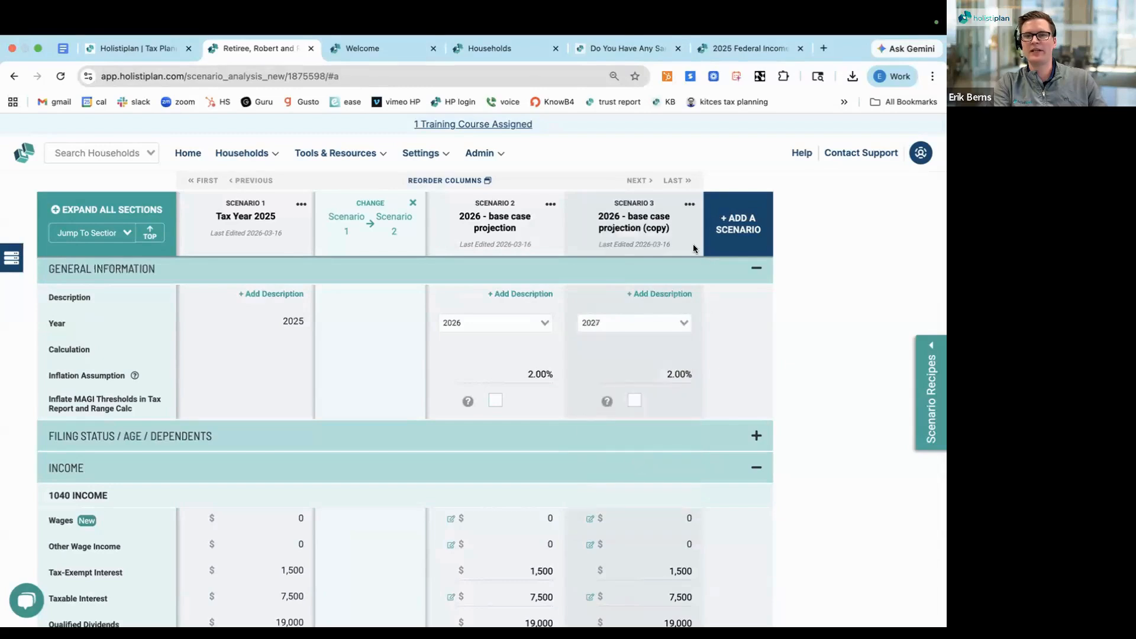
Rename Scenario 3 as "2027 - base case projection"
click(621, 213)
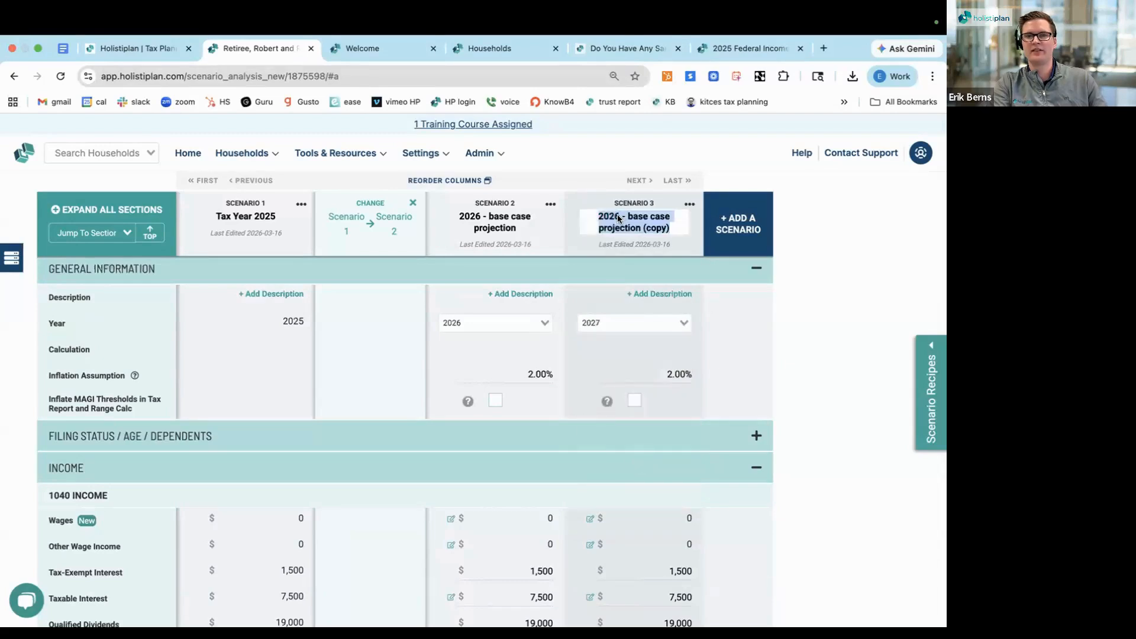
key(BackSpace)
text(7)
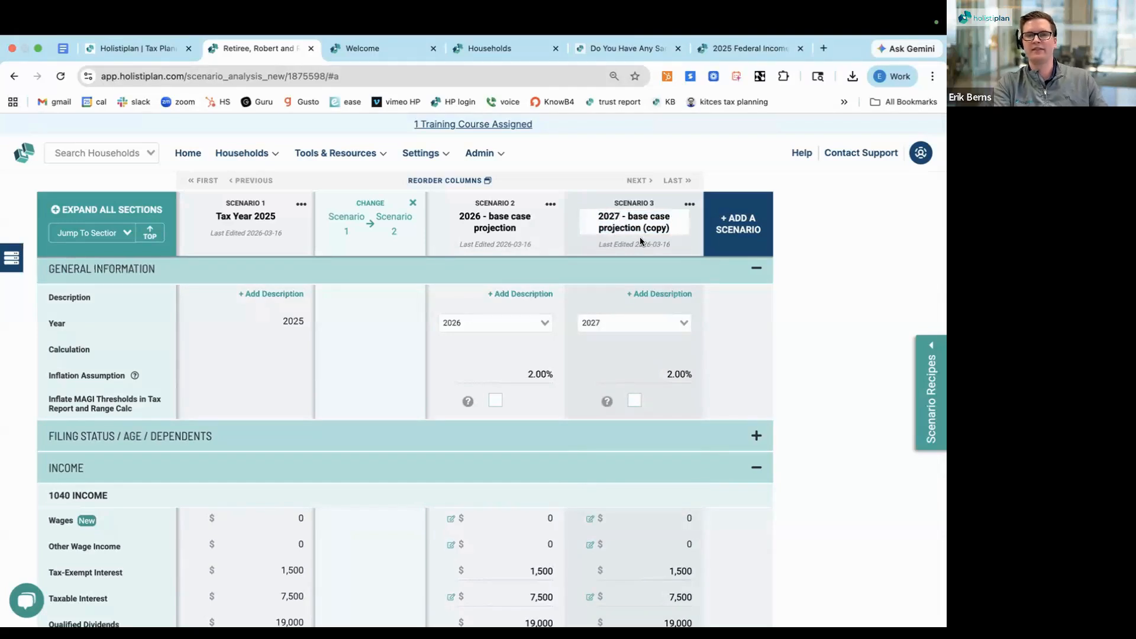
drag(644, 228, 675, 229)
key(BackSpace)
click(736, 327)
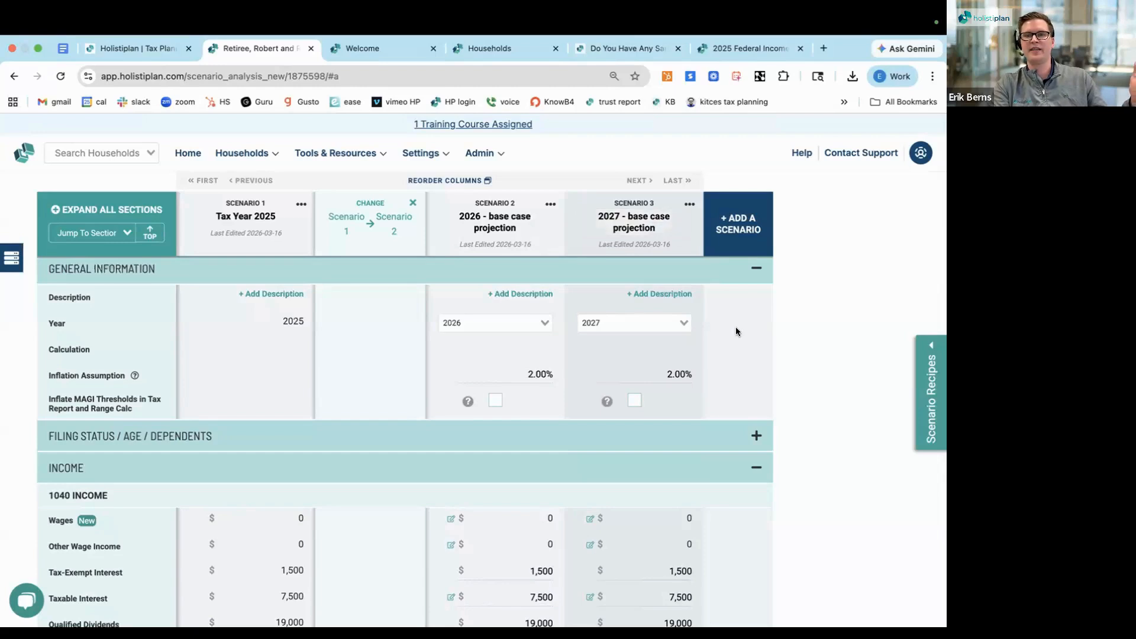
In the 2027 scenario's IRA Distributions Worksheet, enter Taxable IRA Distributions of 75,000 for the second taxpayer and close the worksheet
scroll(736, 327, down, 1)
scroll(736, 327, down, 3)
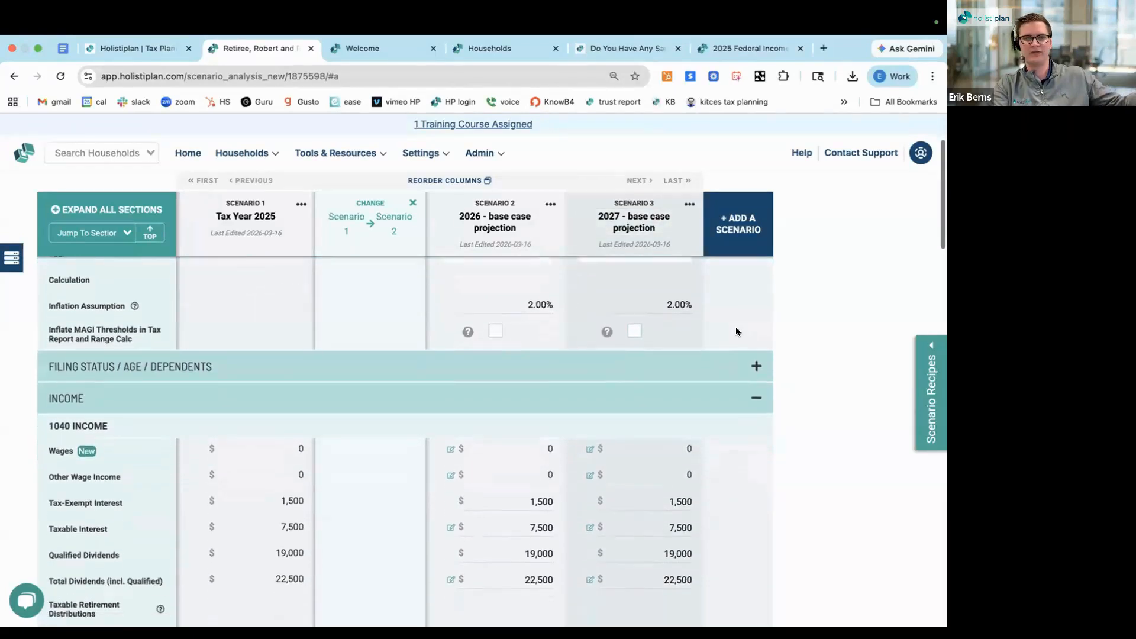
scroll(736, 331, down, 4)
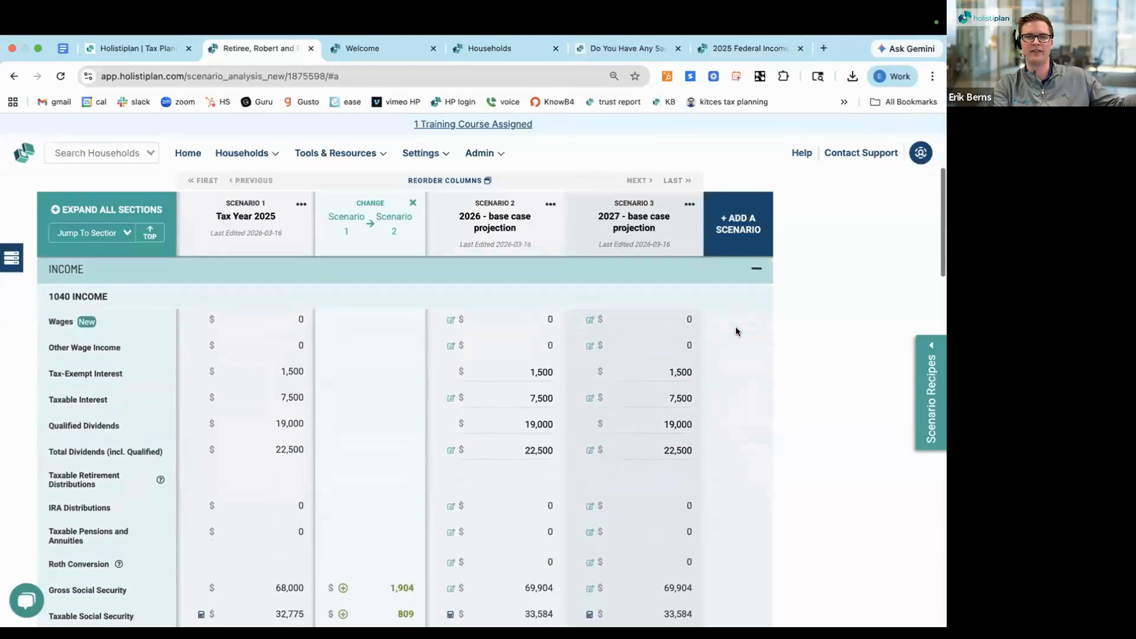
scroll(736, 332, down, 3)
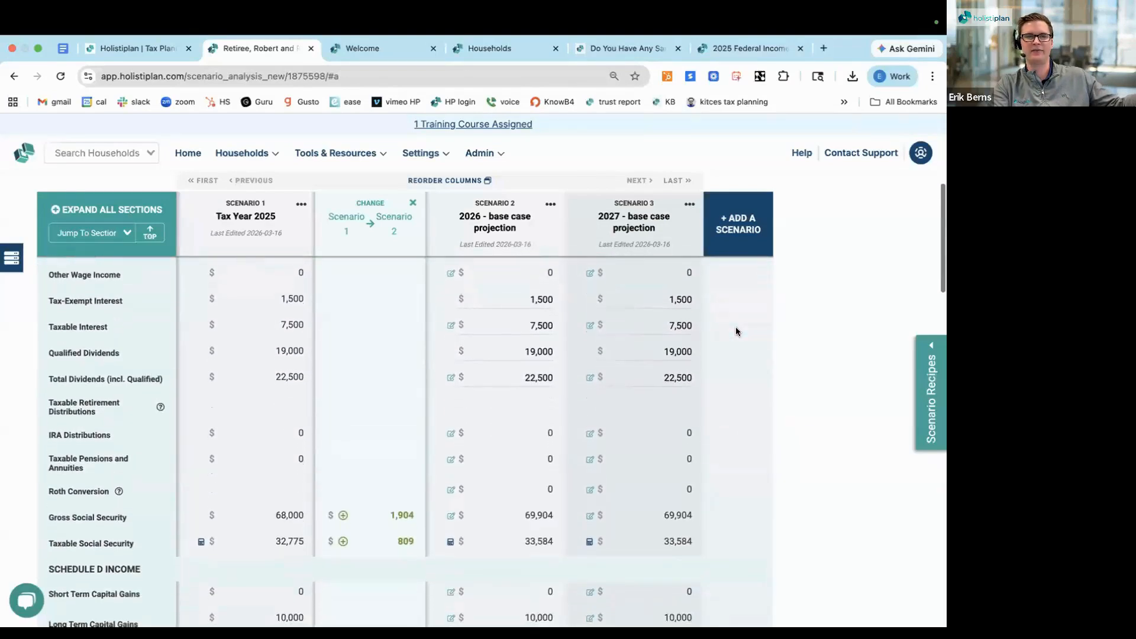
scroll(736, 331, down, 1)
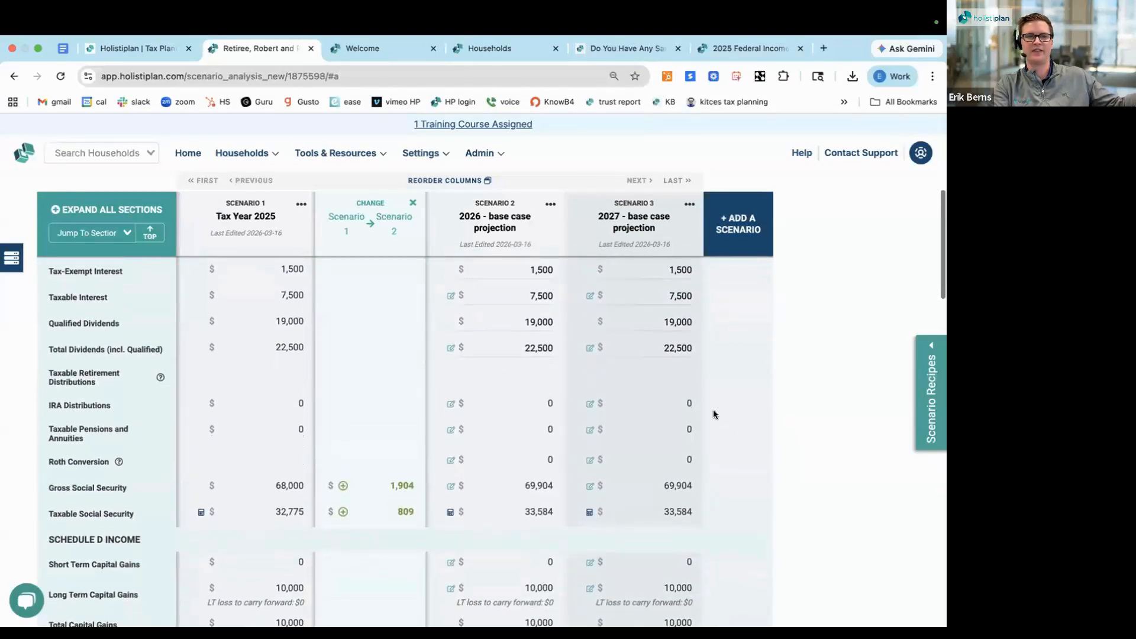
click(590, 404)
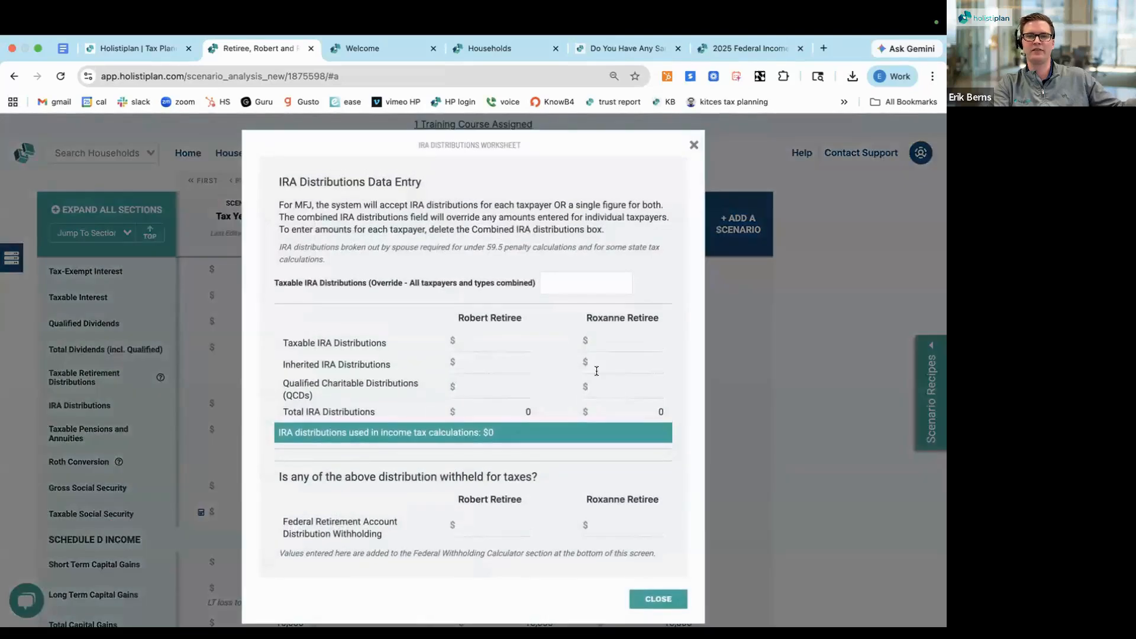
click(610, 343)
text(75,0)
text(000)
click(512, 295)
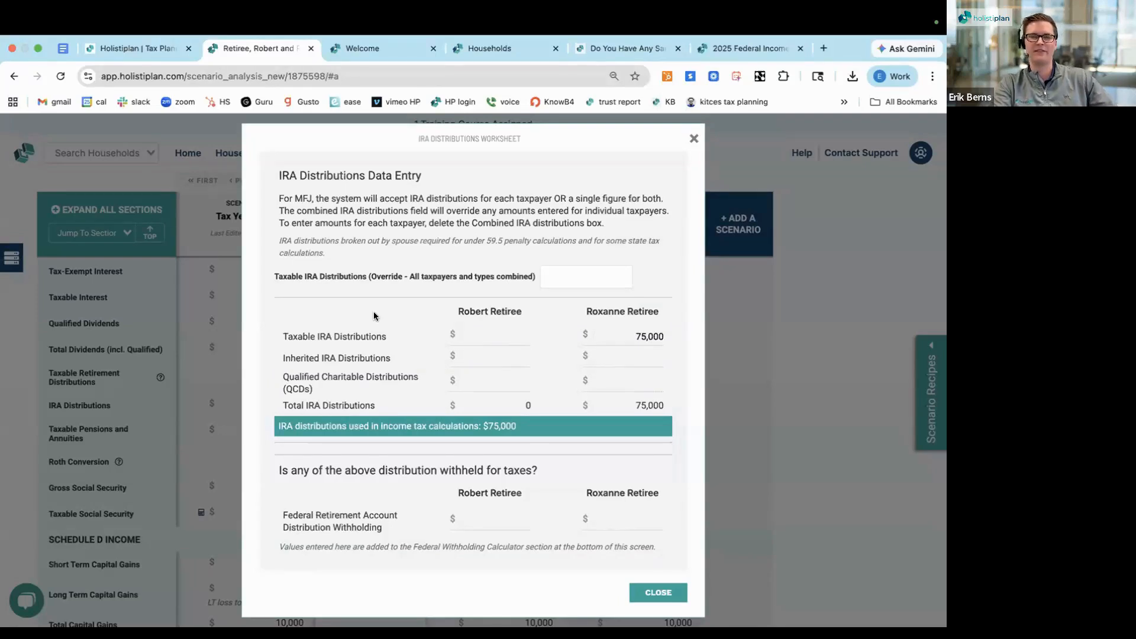
scroll(373, 316, down, 1)
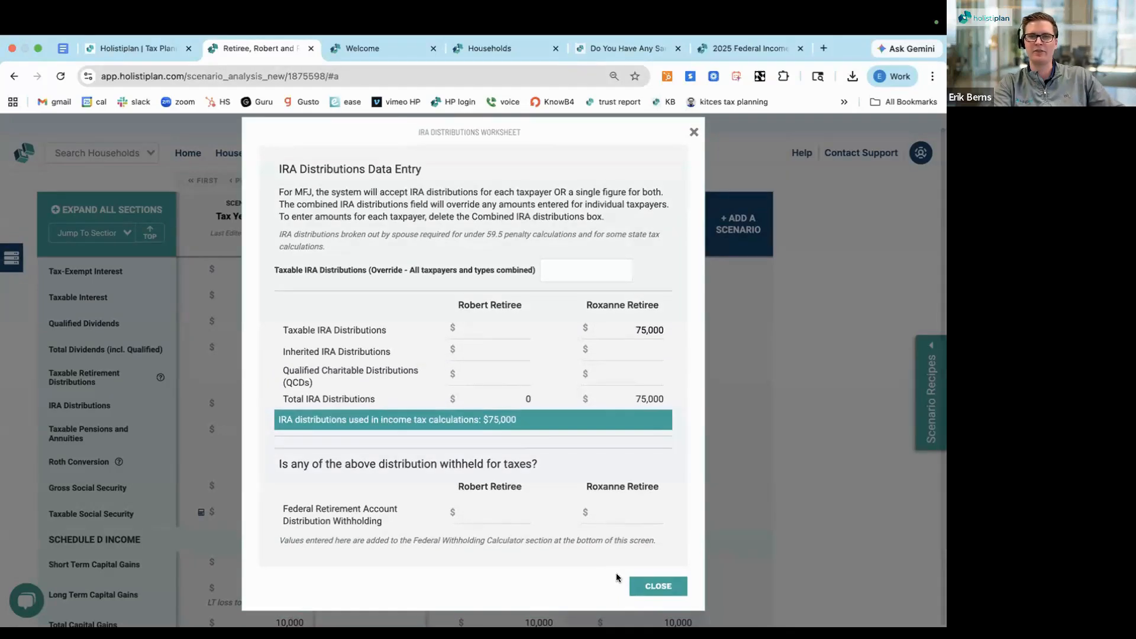
click(651, 588)
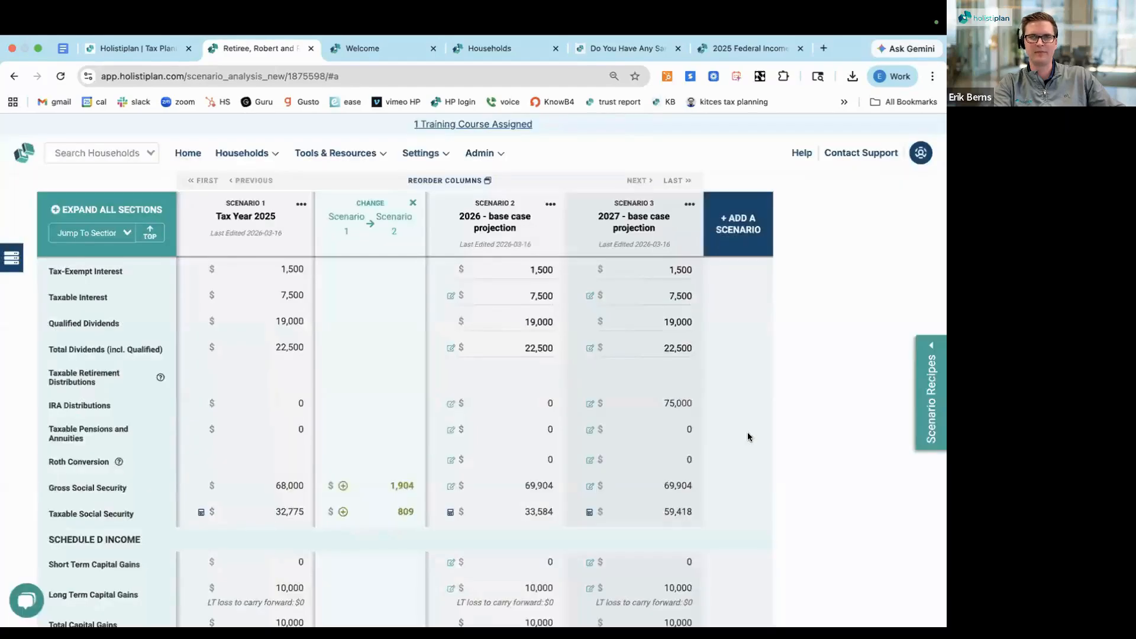
Compare the 2027 scenario's income, adjusted gross income, deductions and taxable income with the earlier scenarios
scroll(624, 417, down, 1)
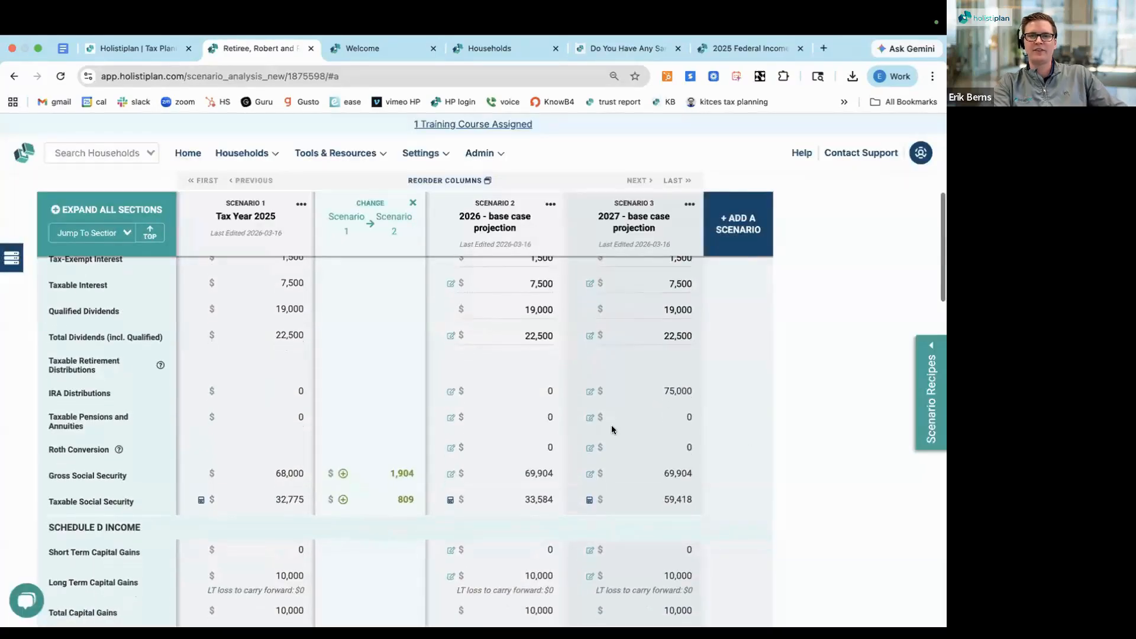
scroll(612, 429, down, 1)
double_click(663, 383)
scroll(623, 420, down, 5)
scroll(623, 425, down, 10)
scroll(623, 425, down, 4)
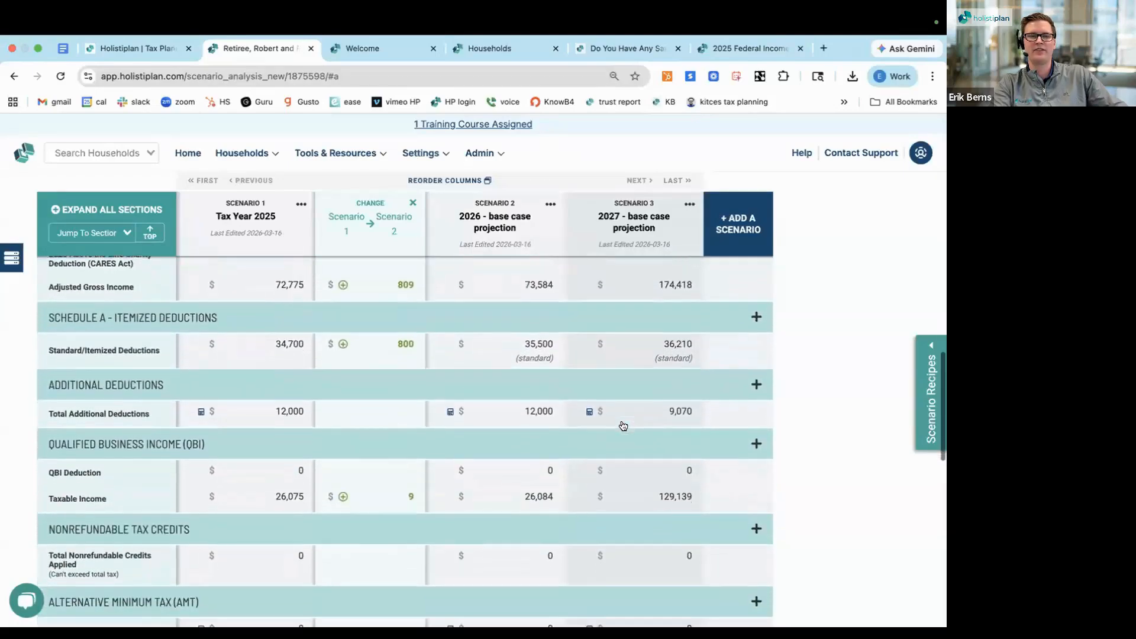
scroll(623, 425, down, 1)
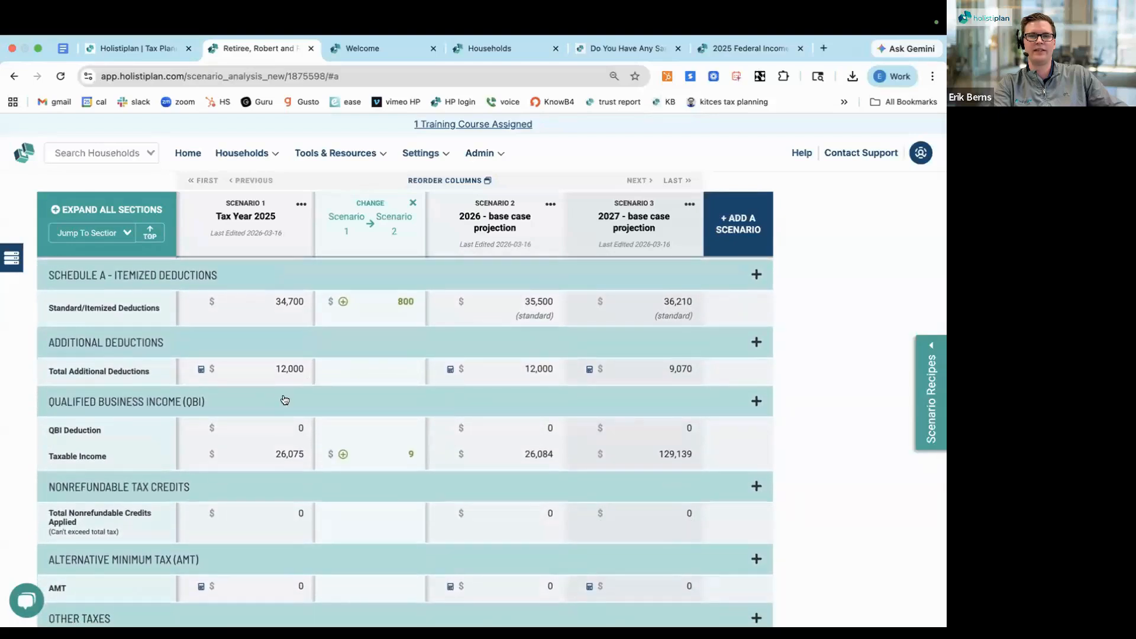
Examine the 2027 scenario's total tax, ordinary income and capital gains marginal brackets, and effective rate against the 2026 base case
scroll(520, 519, down, 2)
scroll(521, 517, down, 3)
scroll(521, 518, down, 1)
scroll(621, 472, down, 1)
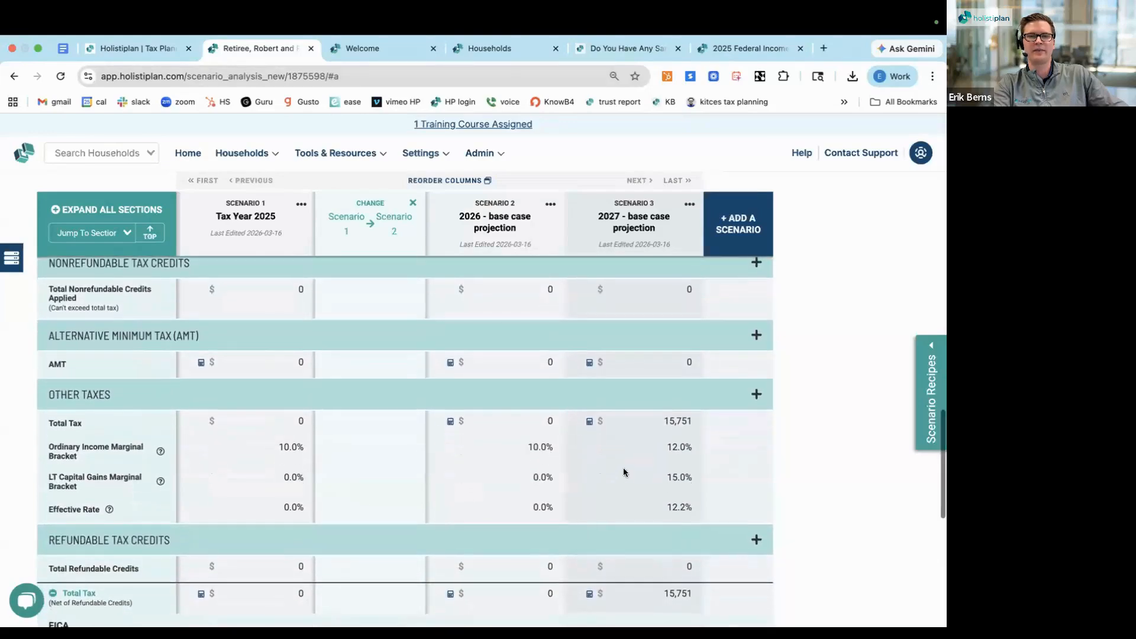
double_click(672, 419)
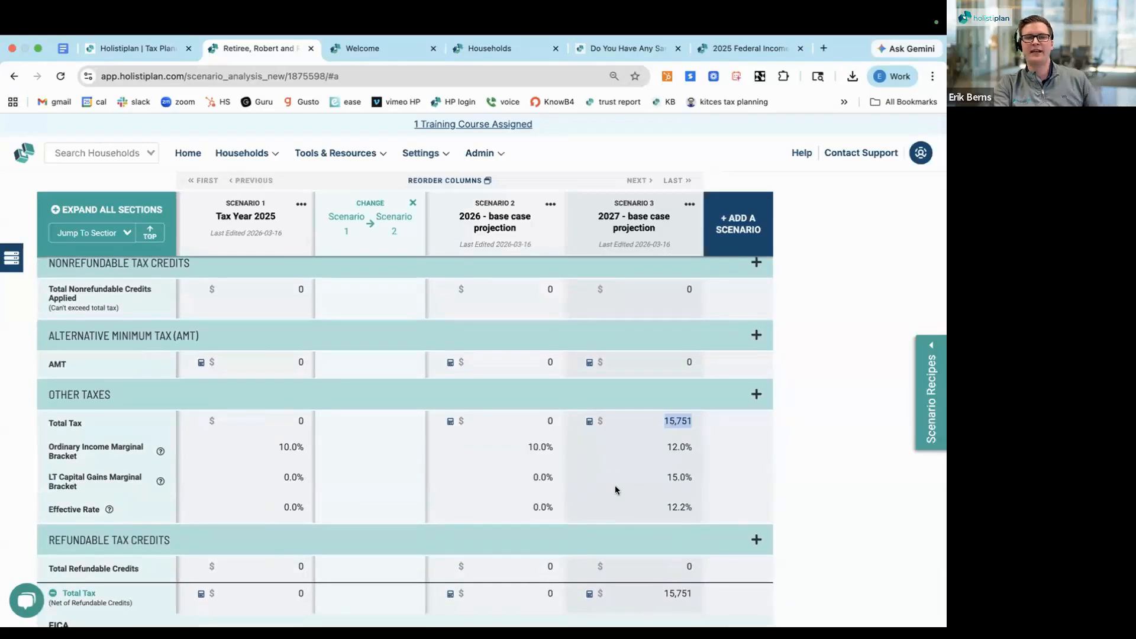
scroll(615, 486, down, 1)
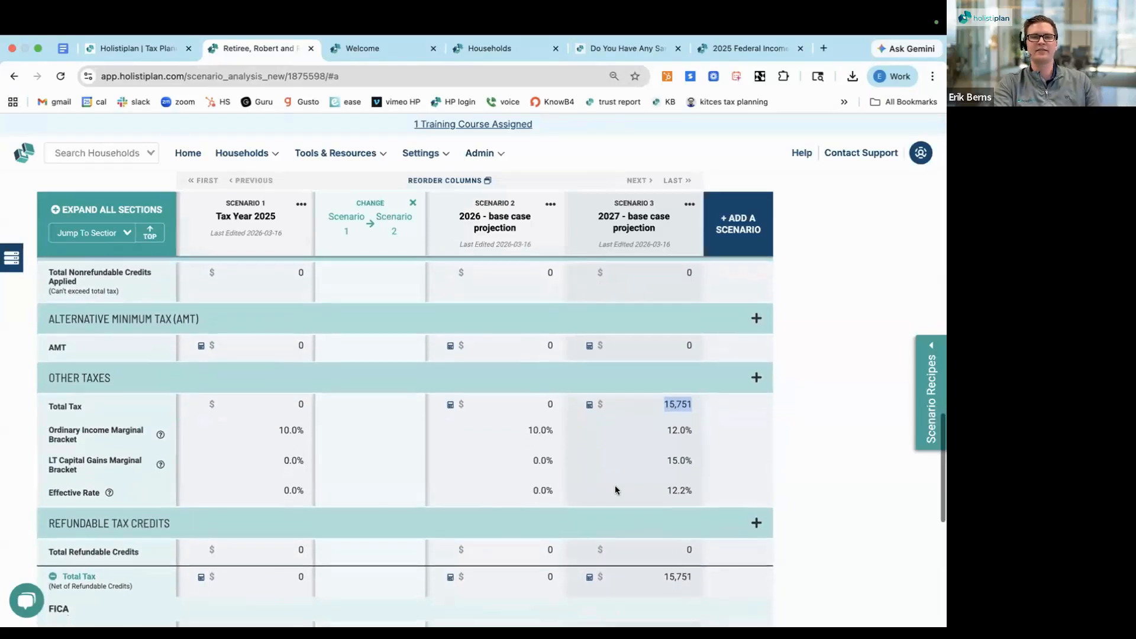
double_click(672, 427)
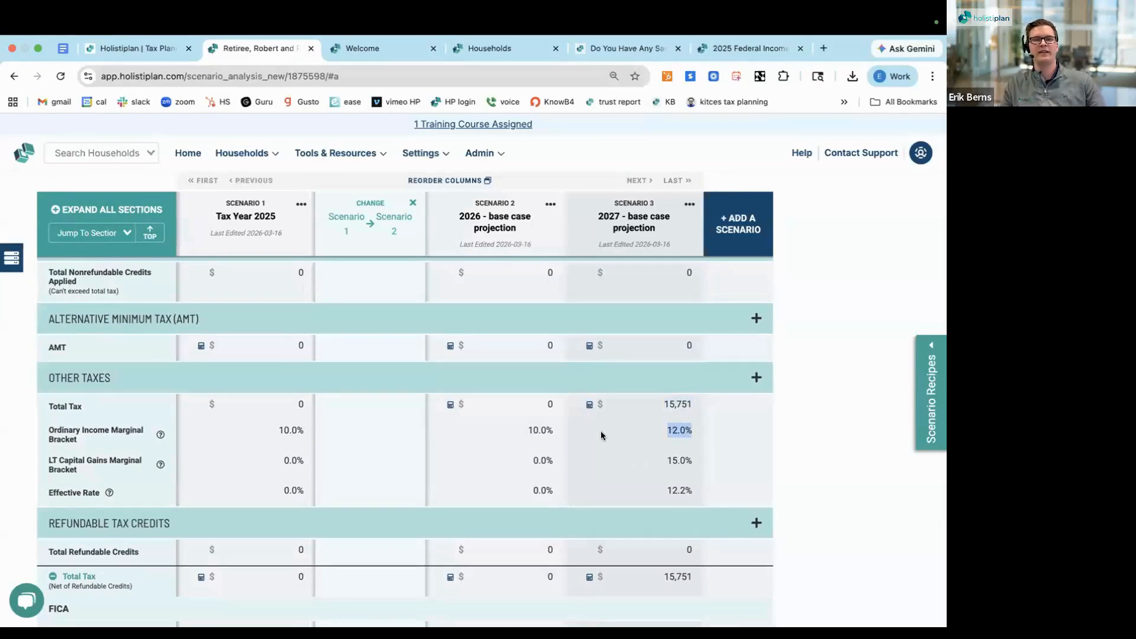
double_click(678, 460)
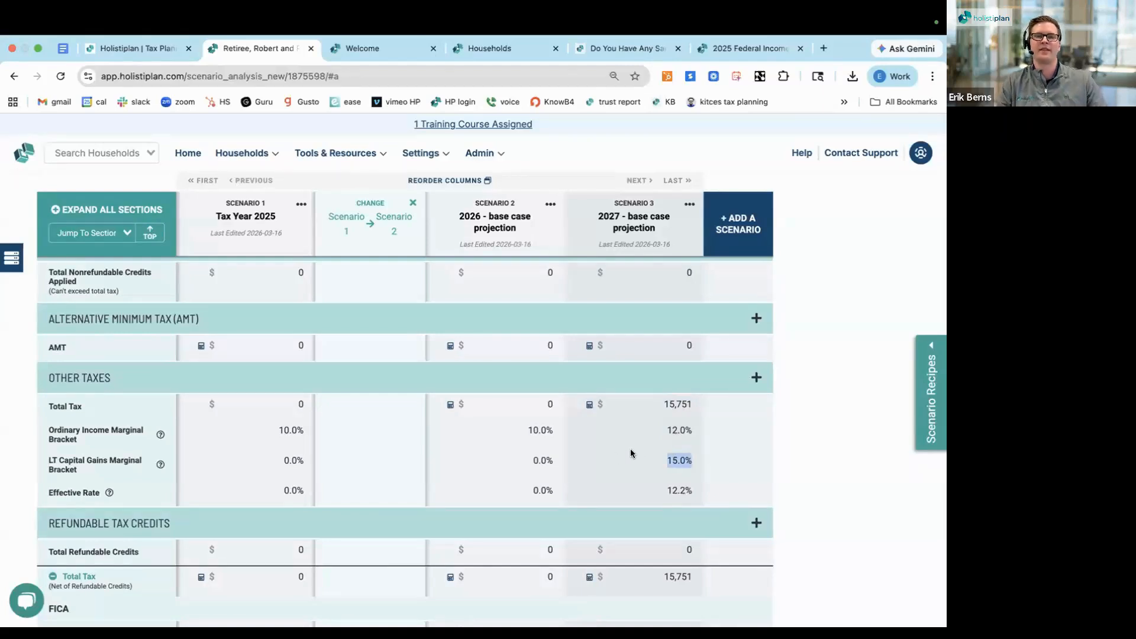
double_click(678, 490)
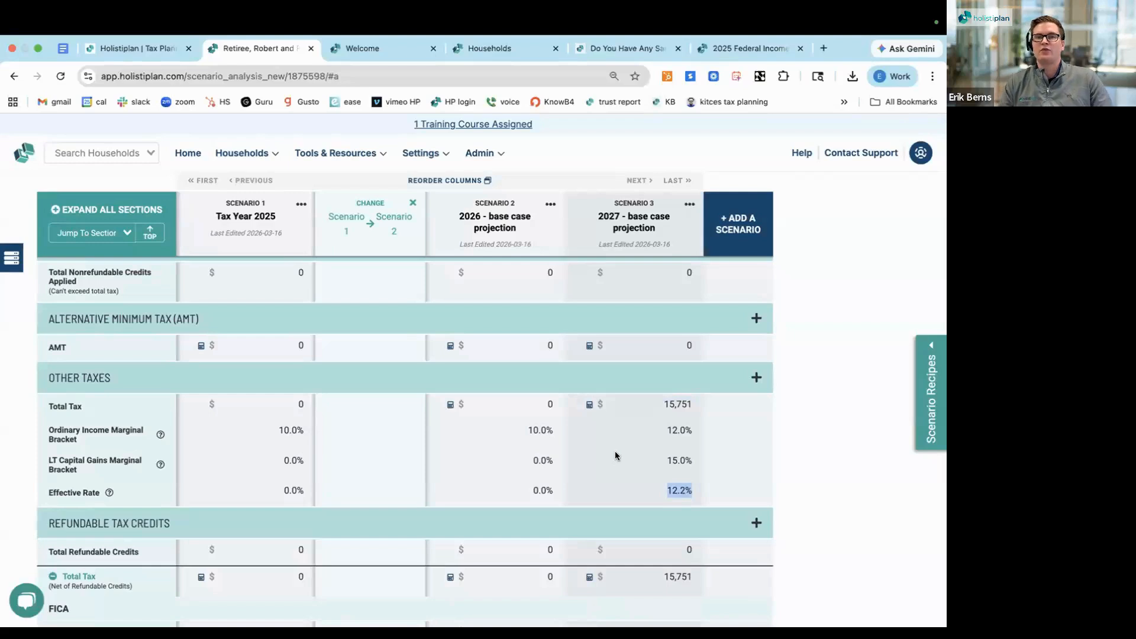
double_click(542, 491)
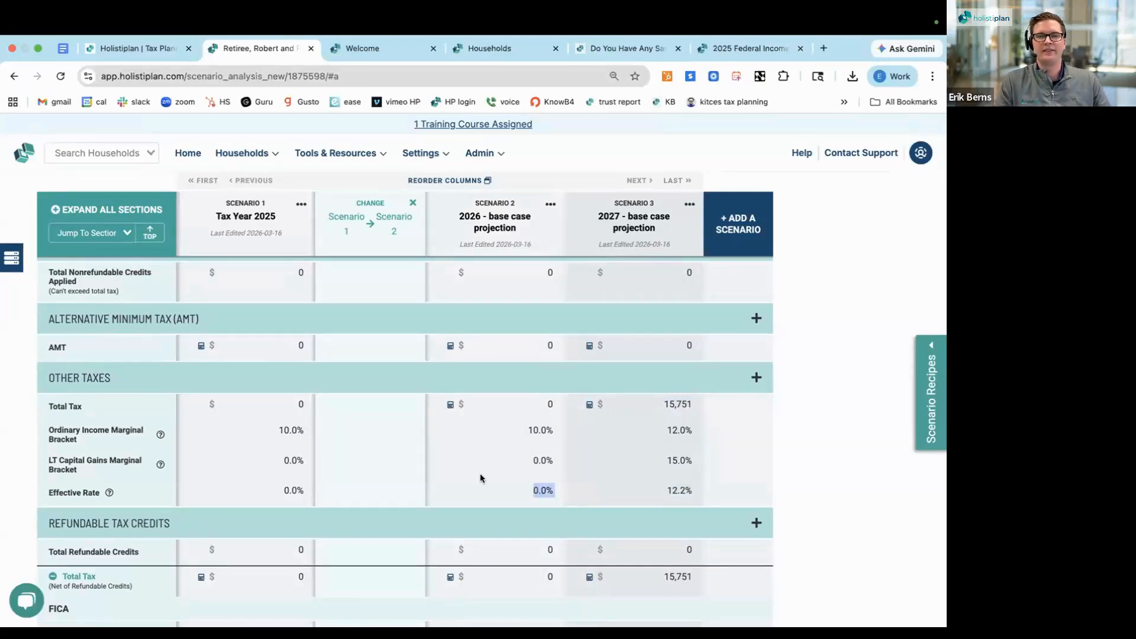
double_click(678, 488)
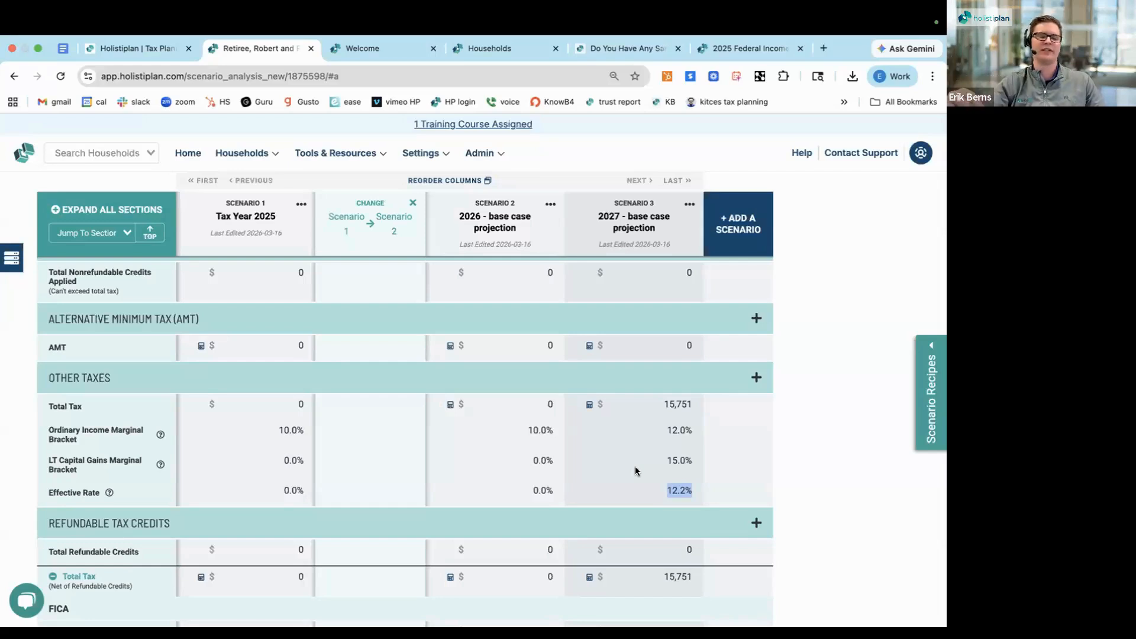
Add a fourth scenario copied from Scenario 2, the 2026 - base case projection
click(739, 231)
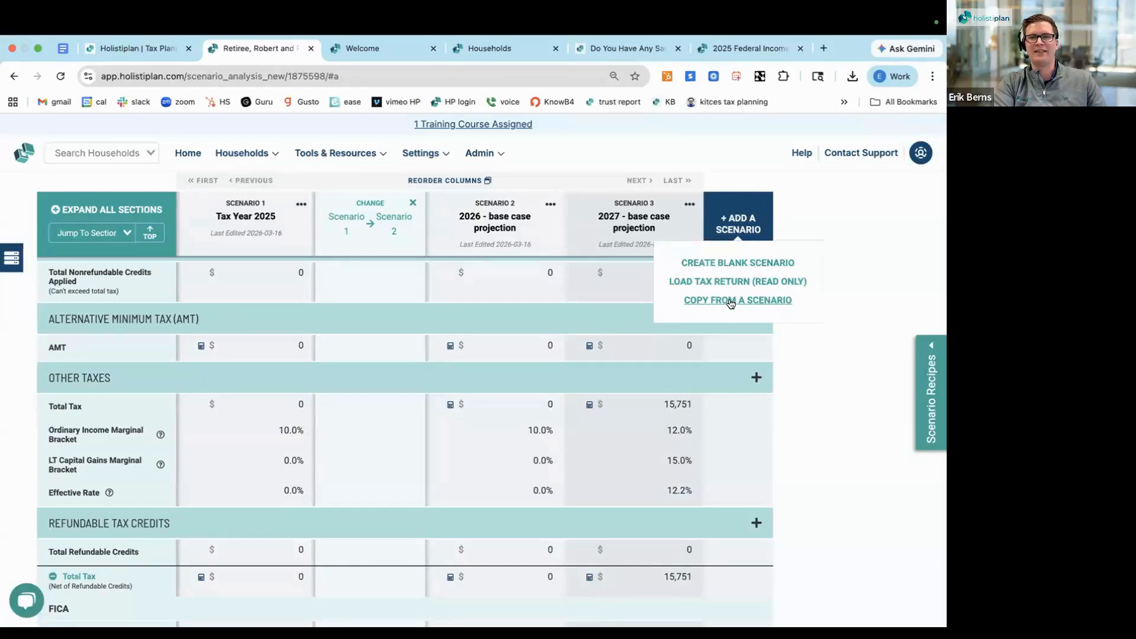
click(731, 301)
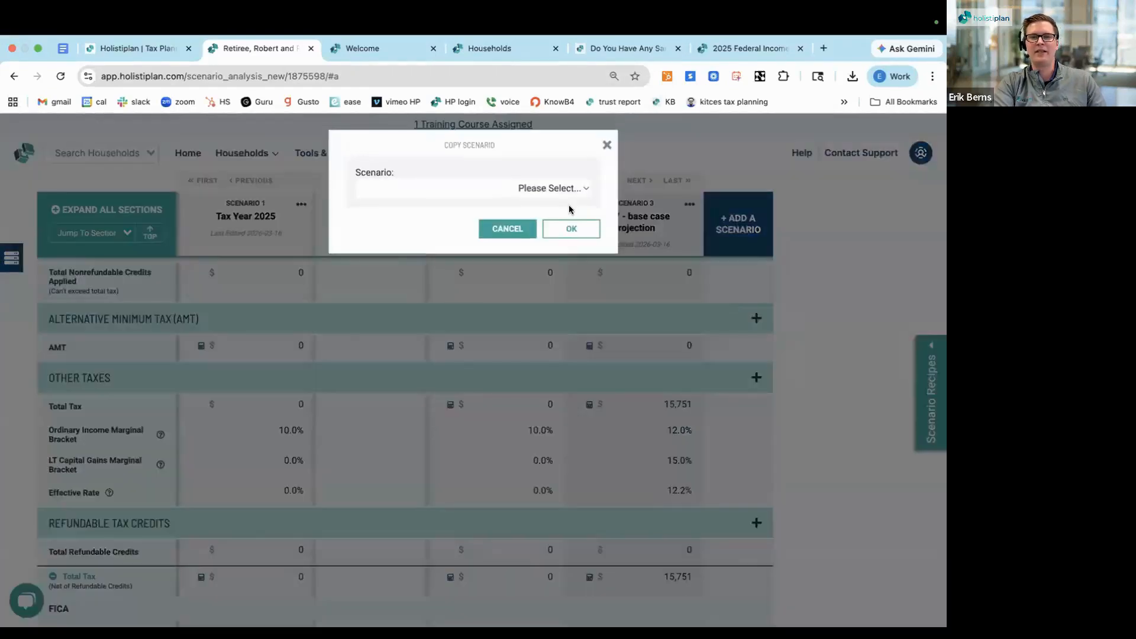
click(557, 191)
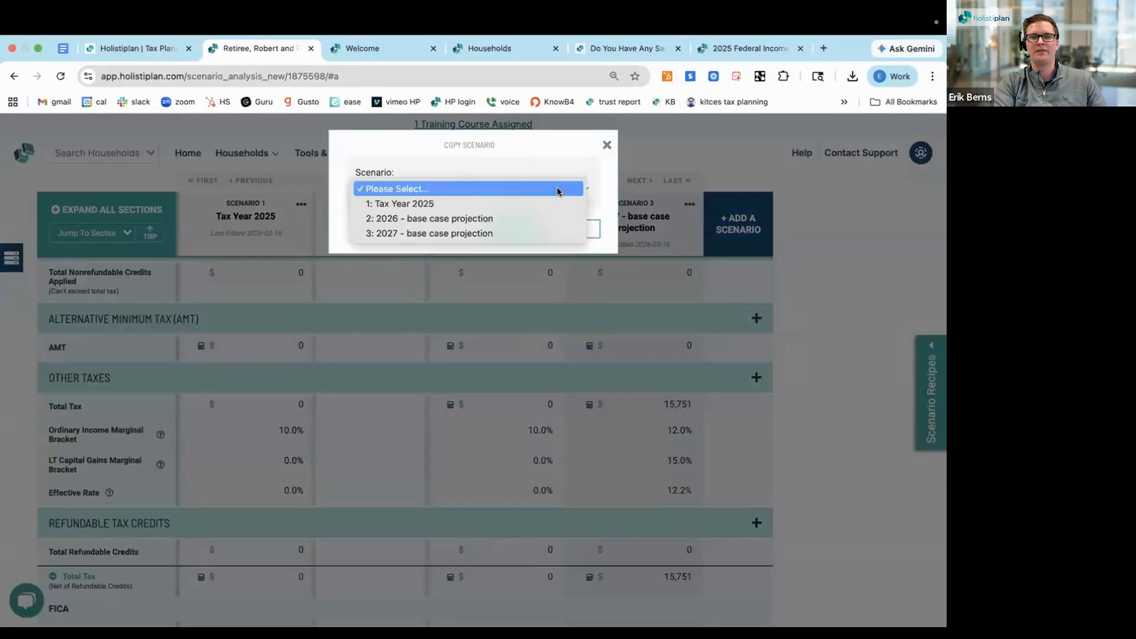
click(555, 218)
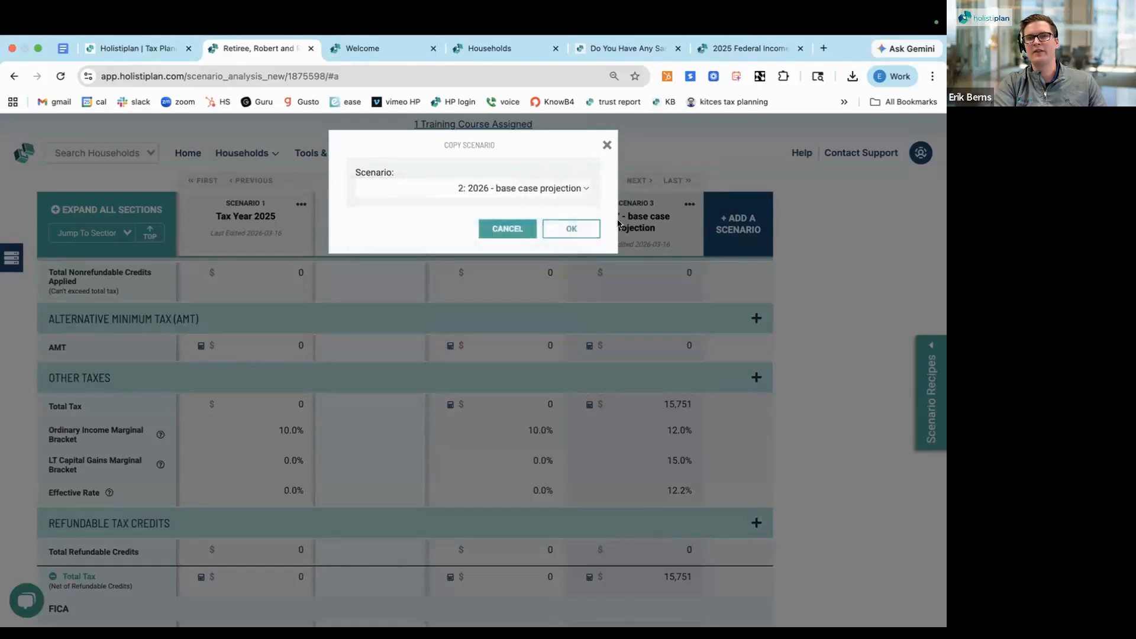
click(573, 227)
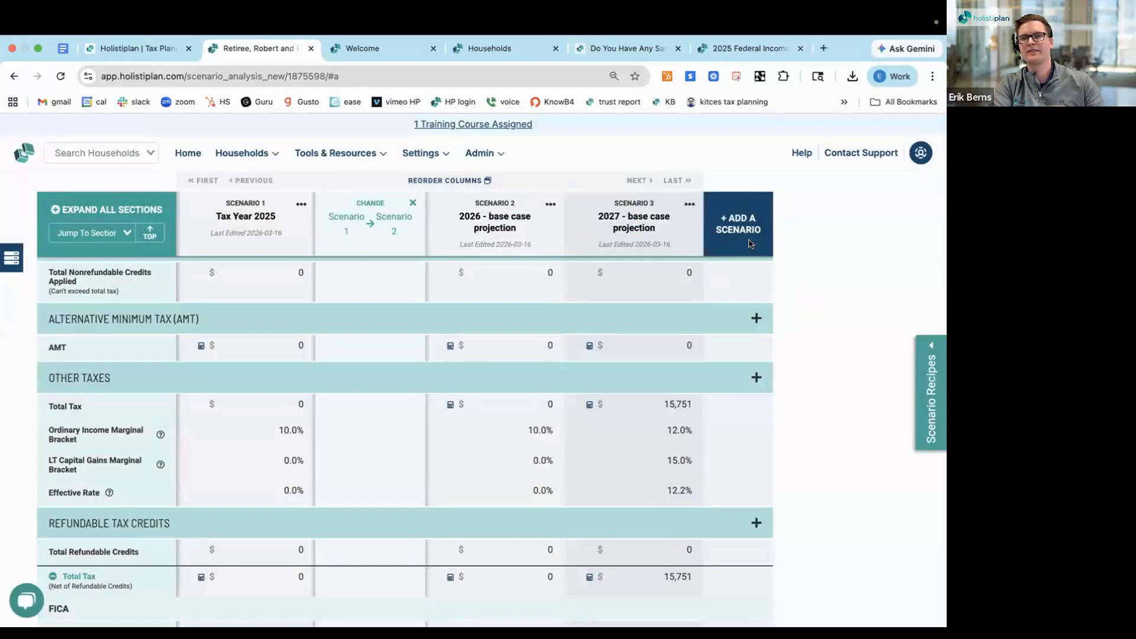
Rename Scenario 4 as "2026 - roth conversion"
click(756, 218)
click(767, 218)
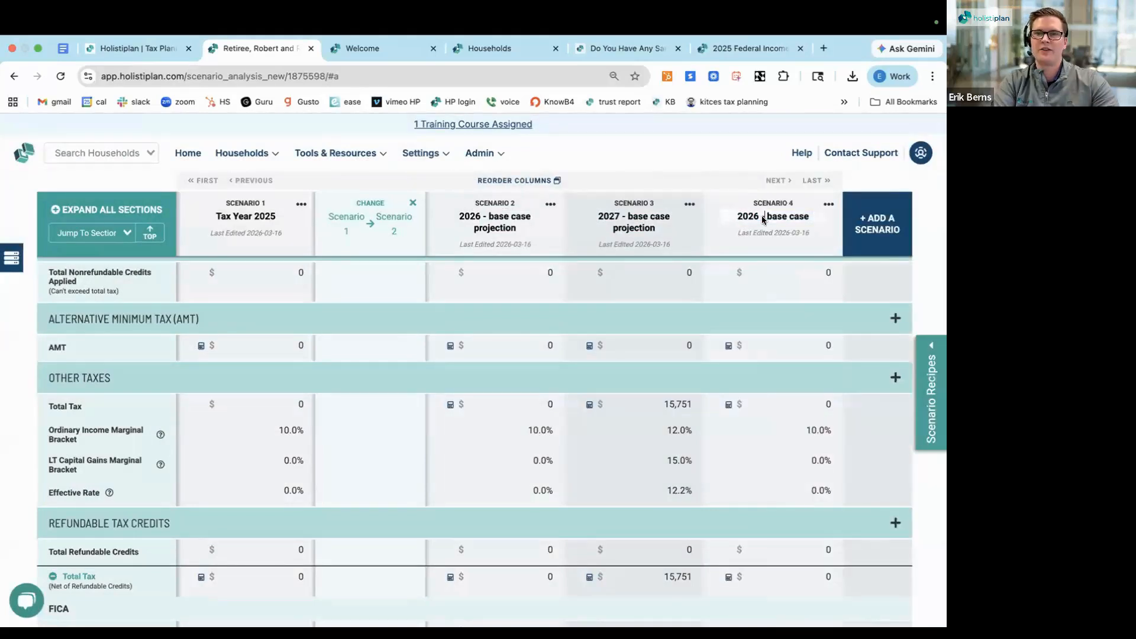
key(super+a)
text(2026 - roth conversion)
key(Return)
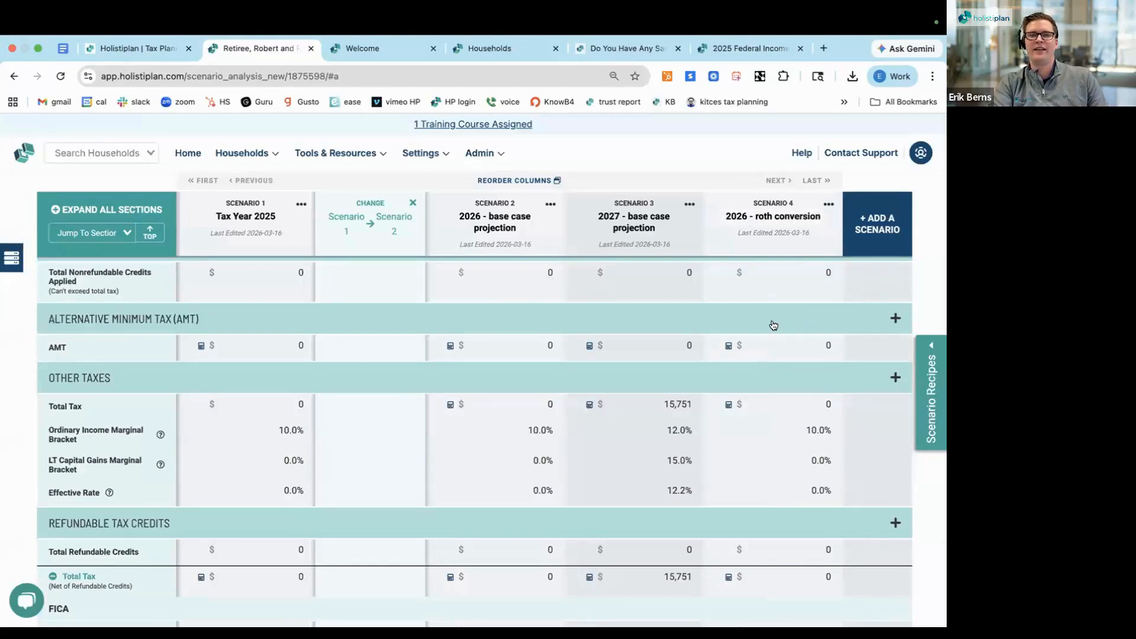
scroll(774, 325, up, 2)
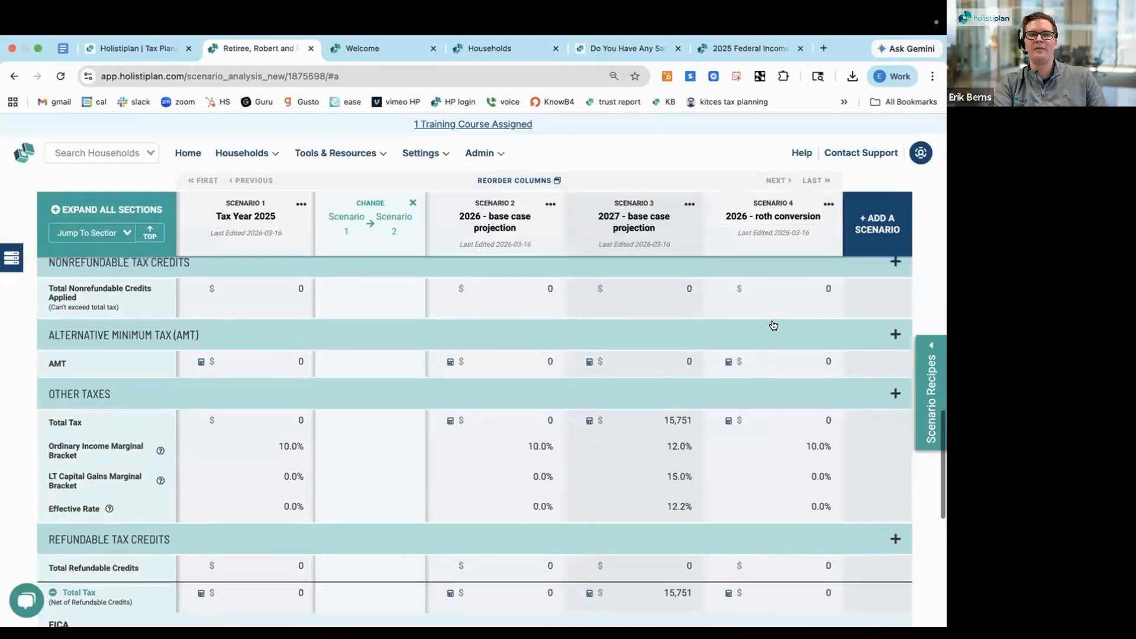
Examine the IRA Distributions and Roth Conversion rows in the income section across the scenarios, including Scenario 4
scroll(774, 324, up, 5)
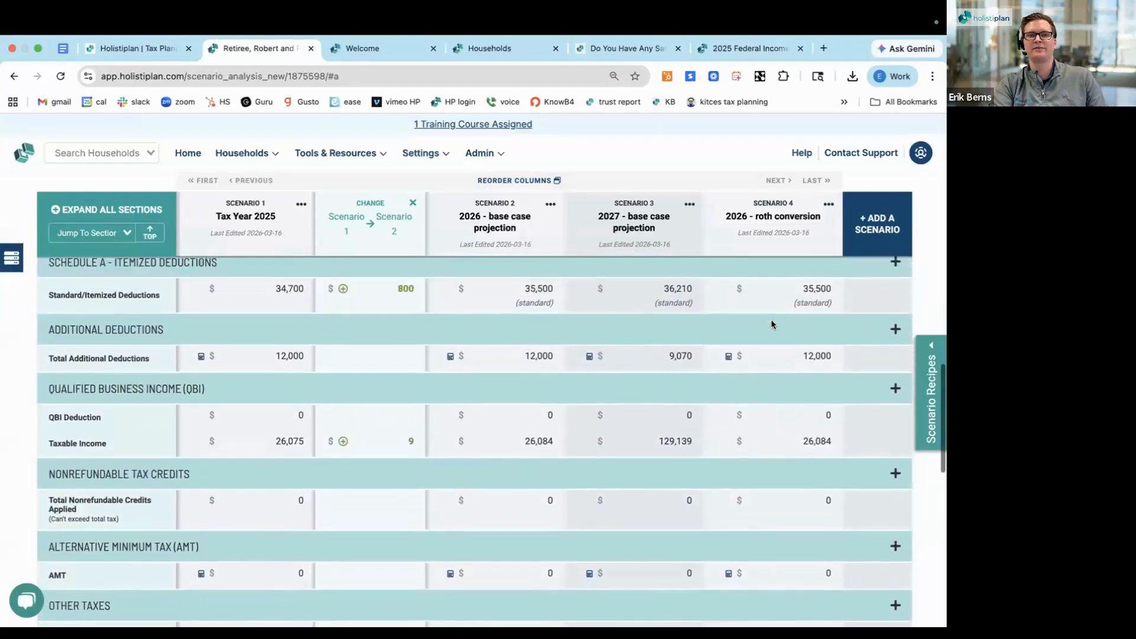
scroll(773, 325, up, 6)
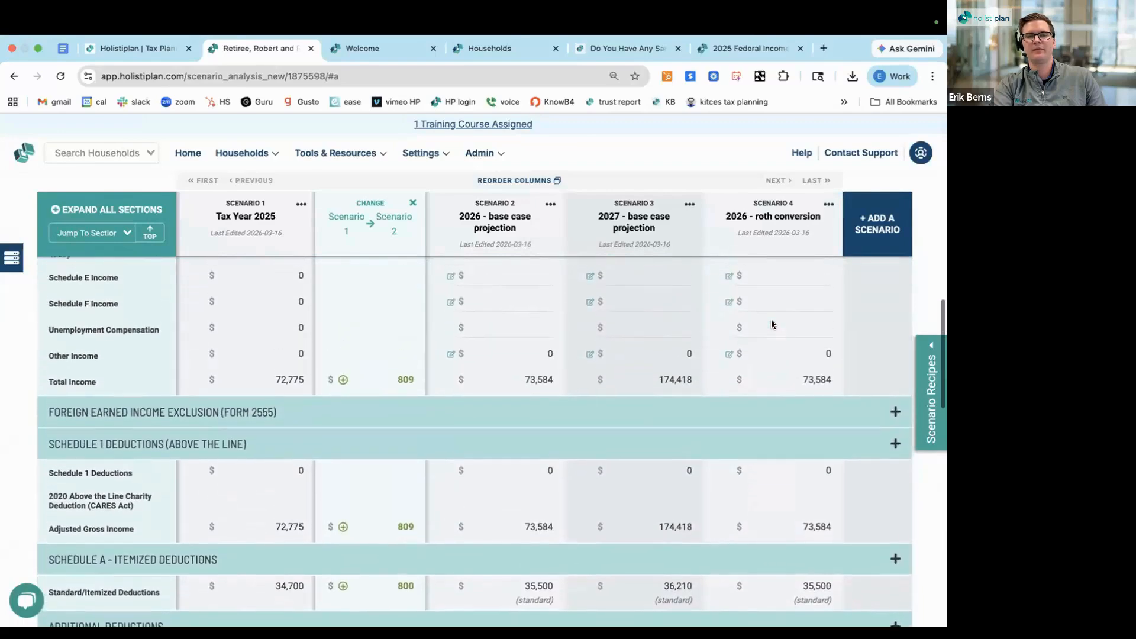
scroll(772, 324, up, 6)
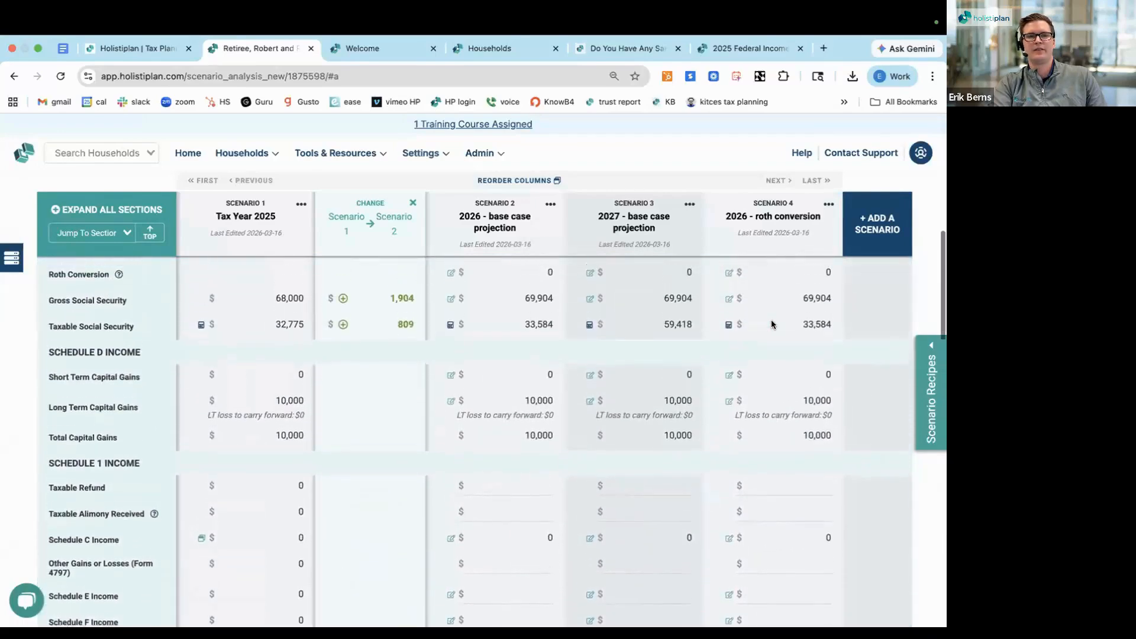
scroll(772, 324, up, 5)
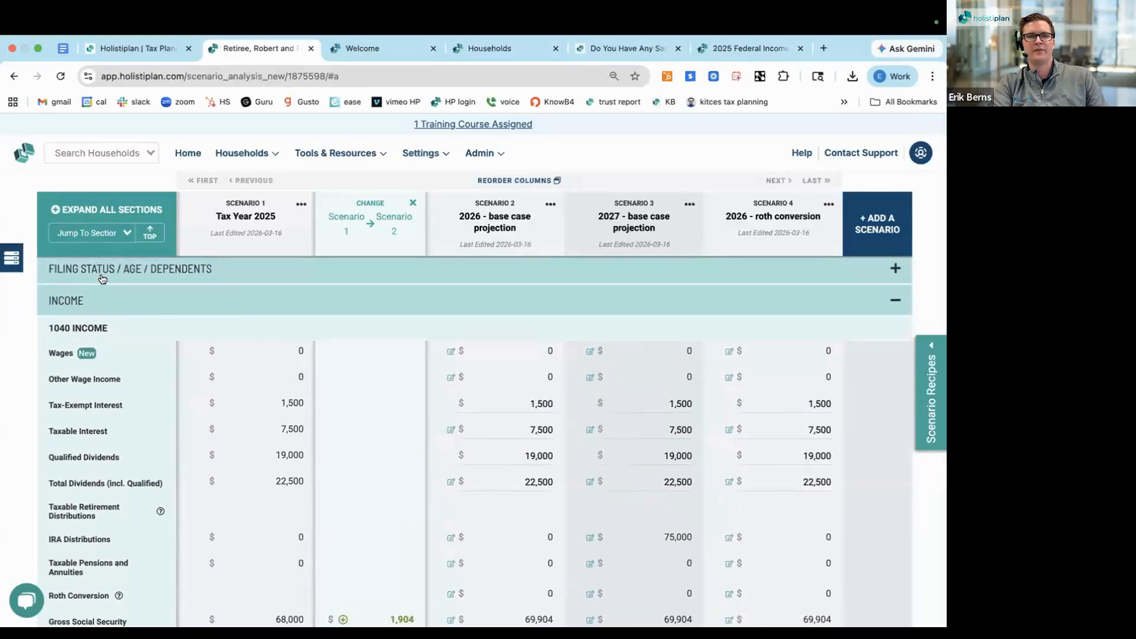
click(113, 232)
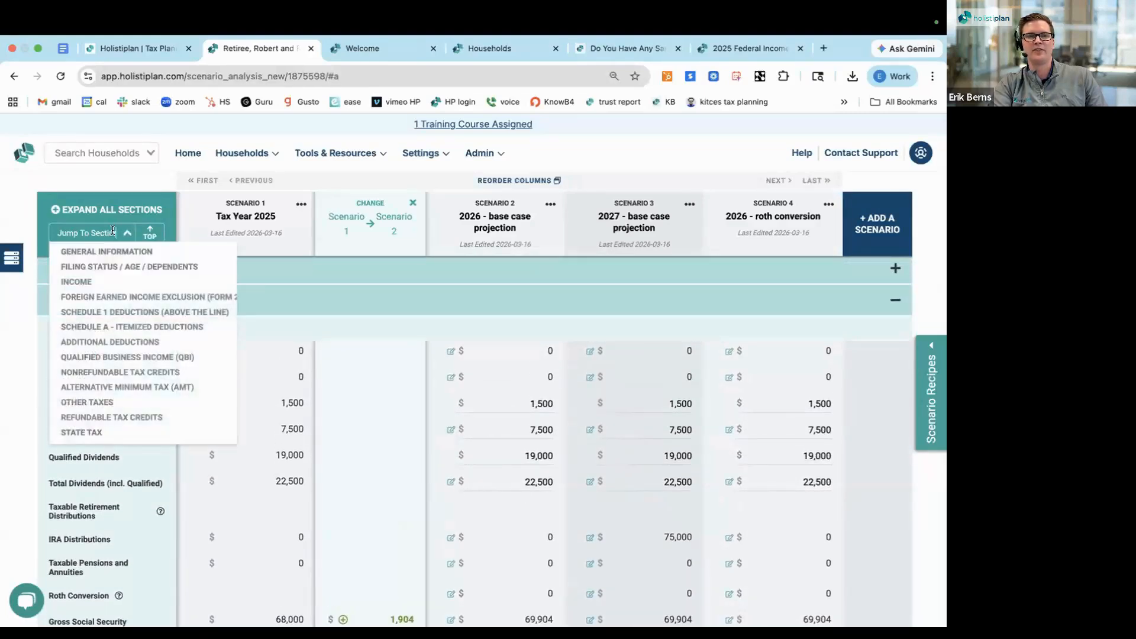
click(95, 283)
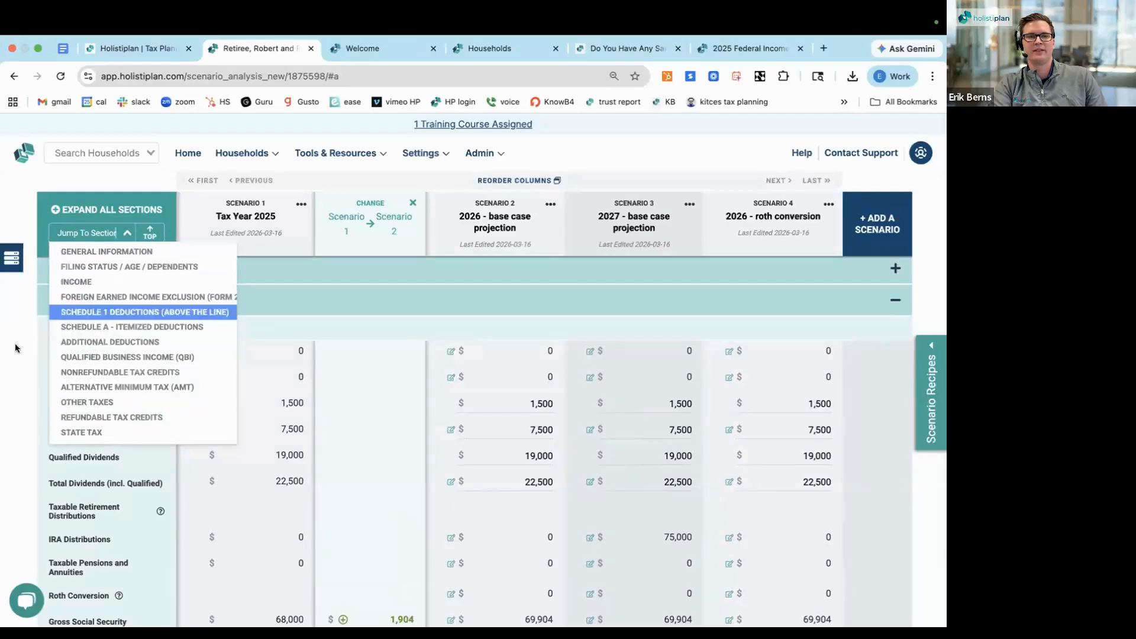
scroll(30, 416, down, 1)
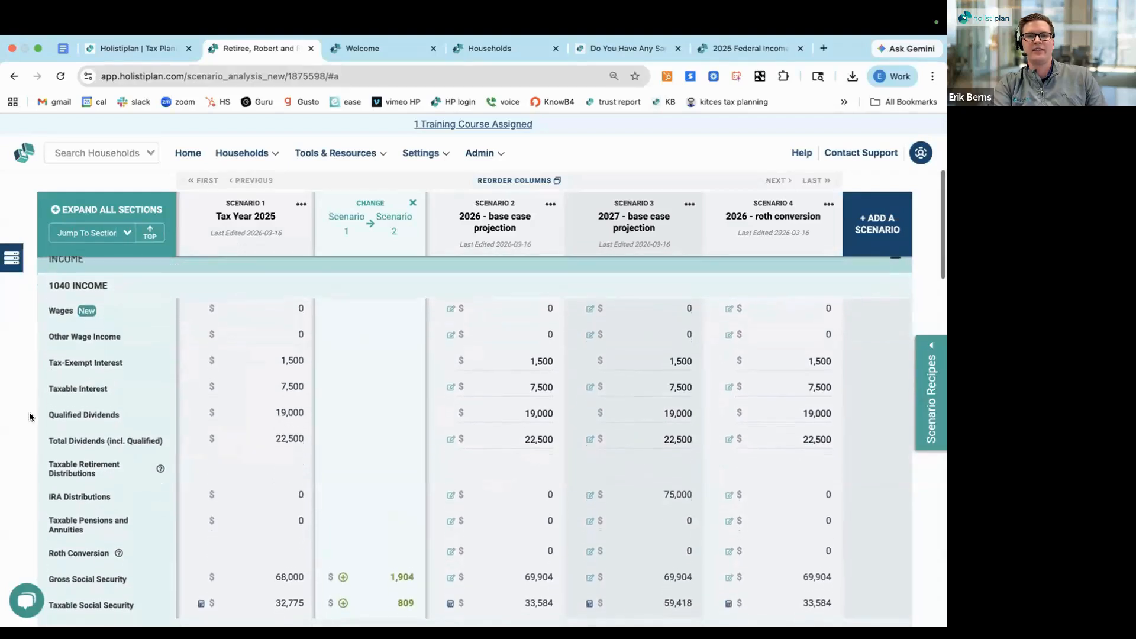
triple_click(74, 526)
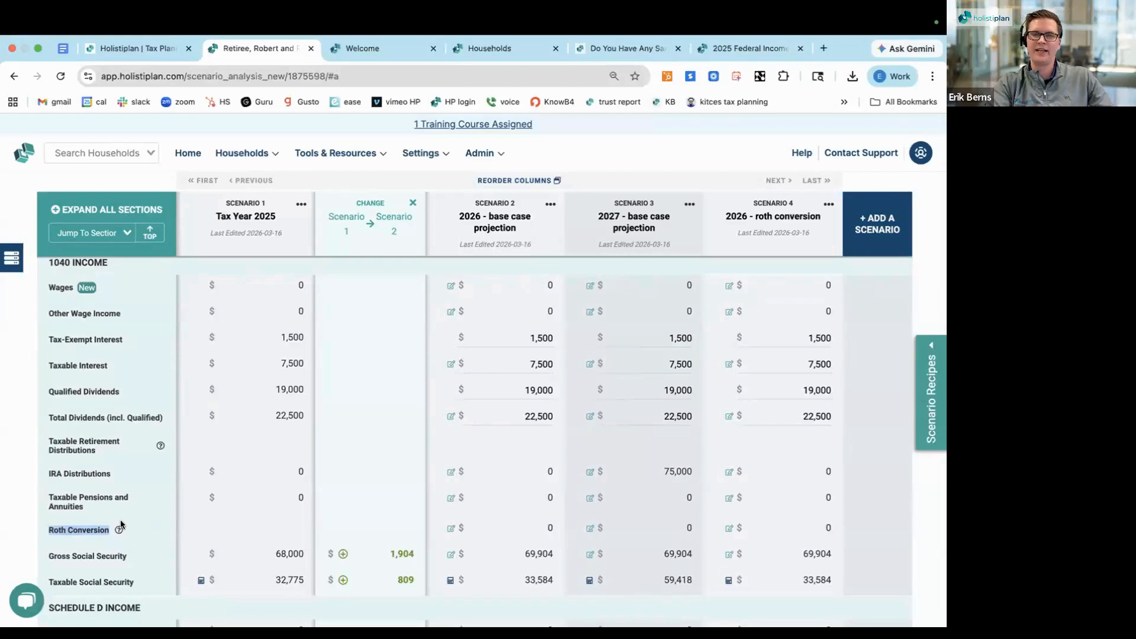
triple_click(84, 474)
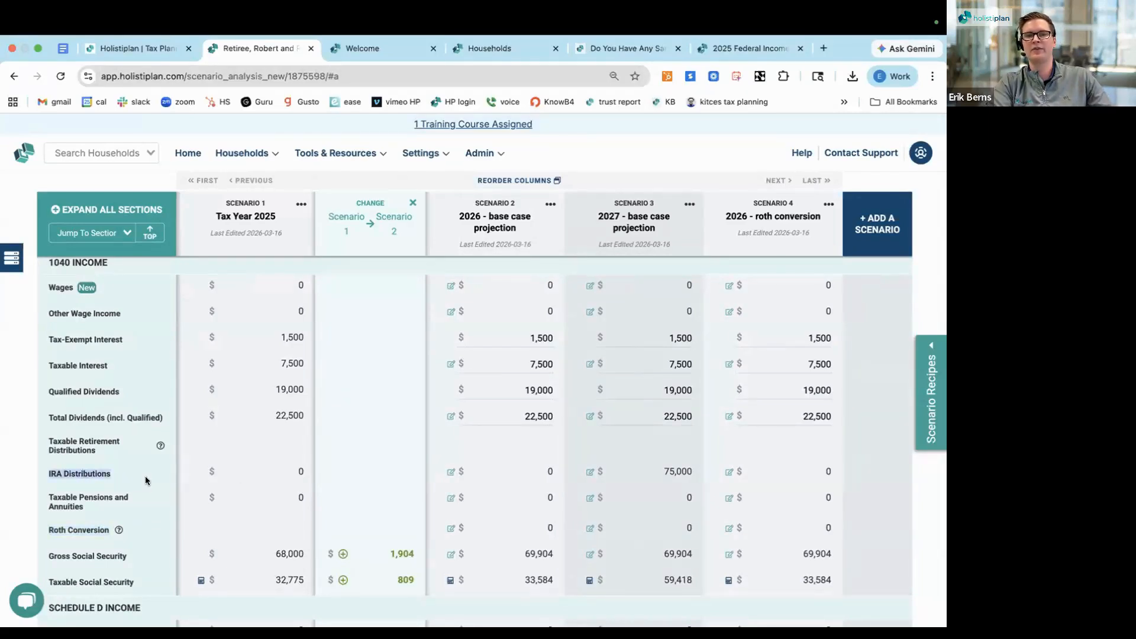
triple_click(83, 530)
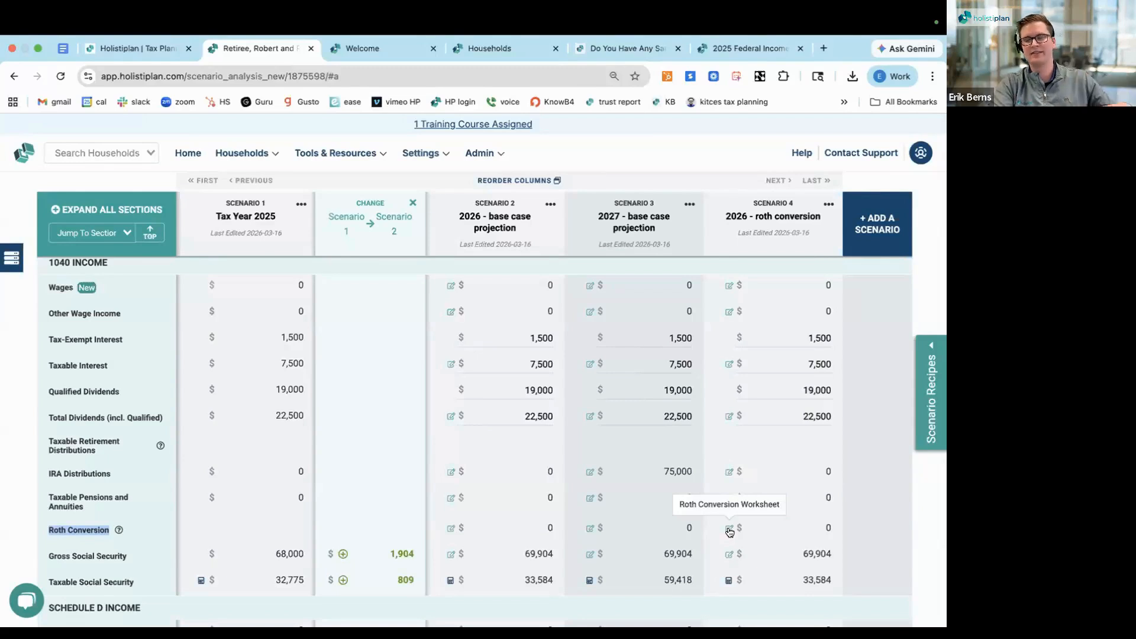
click(771, 525)
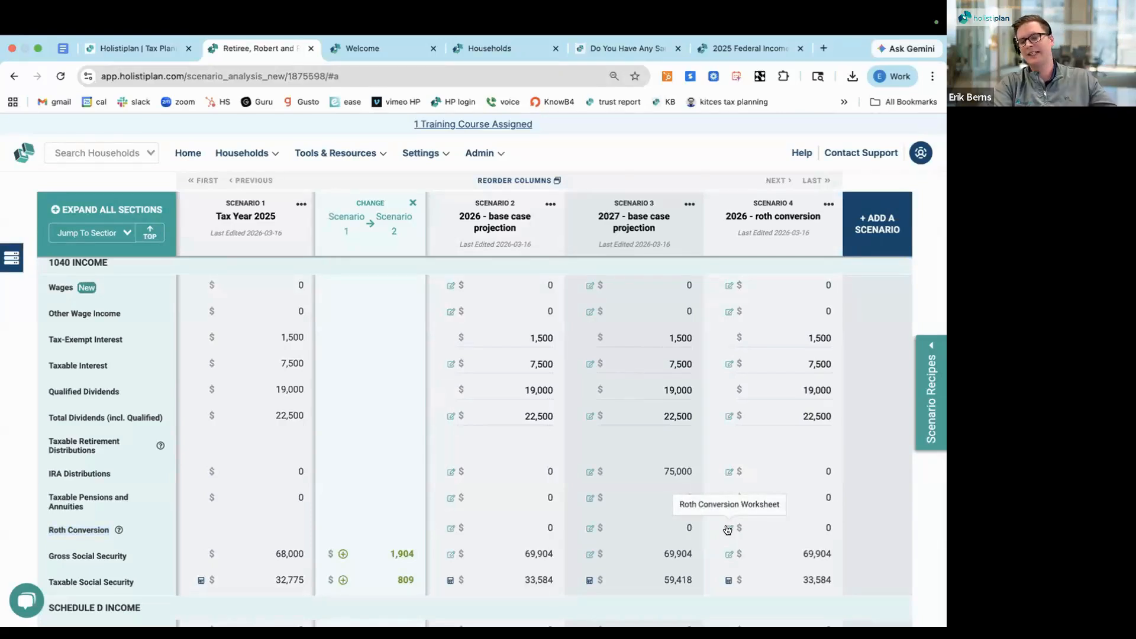
Run Solve for Min/Max on Scenario 4, the 2026 Roth conversion scenario
click(828, 204)
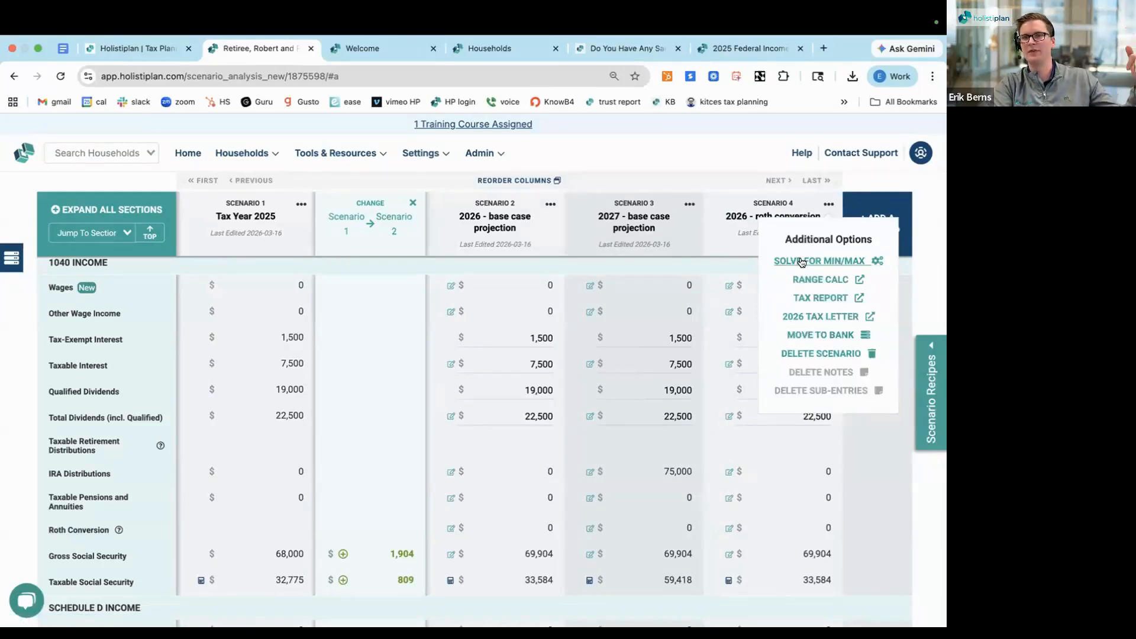
click(802, 262)
click(827, 206)
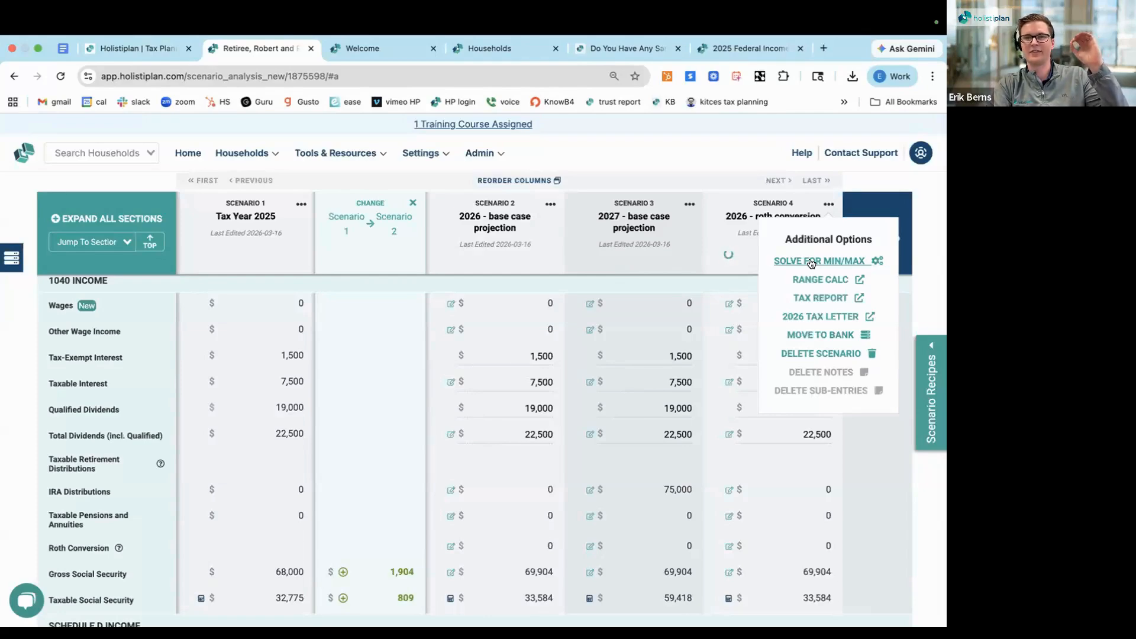
click(811, 262)
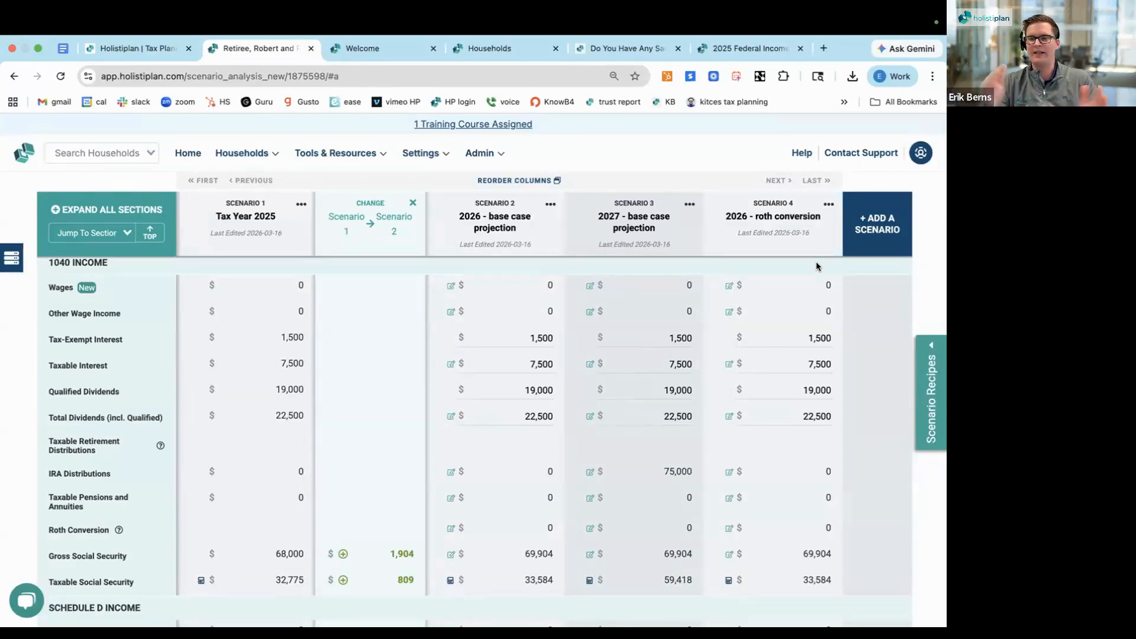
click(828, 204)
click(829, 256)
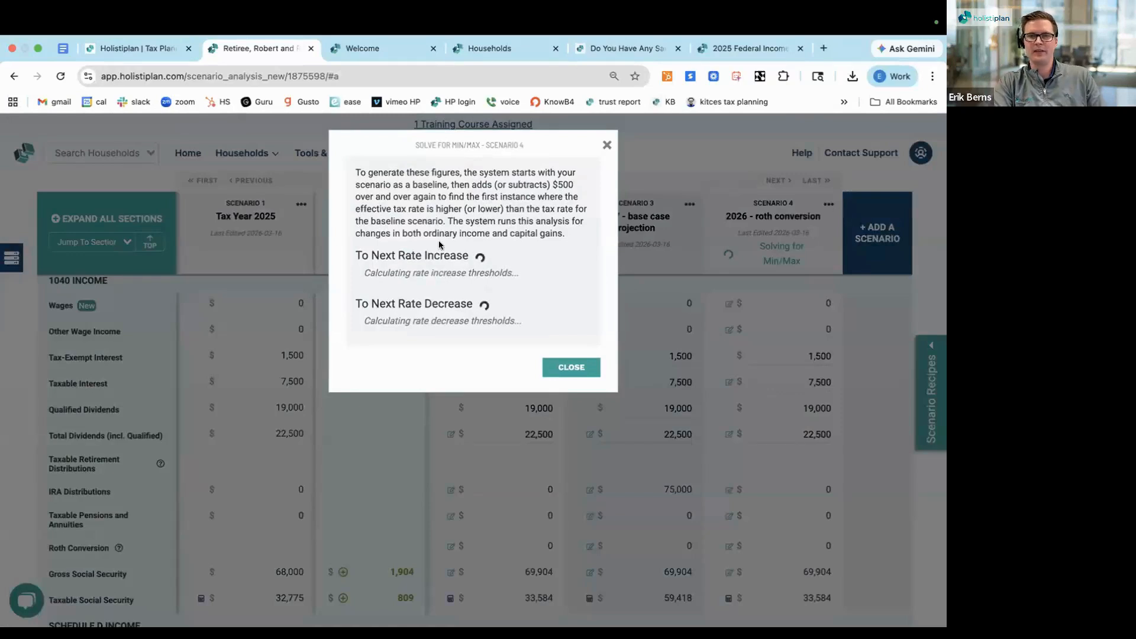
Review the next rate increase thresholds for ordinary income and long term capital gains, and close the Min/Max results
triple_click(376, 254)
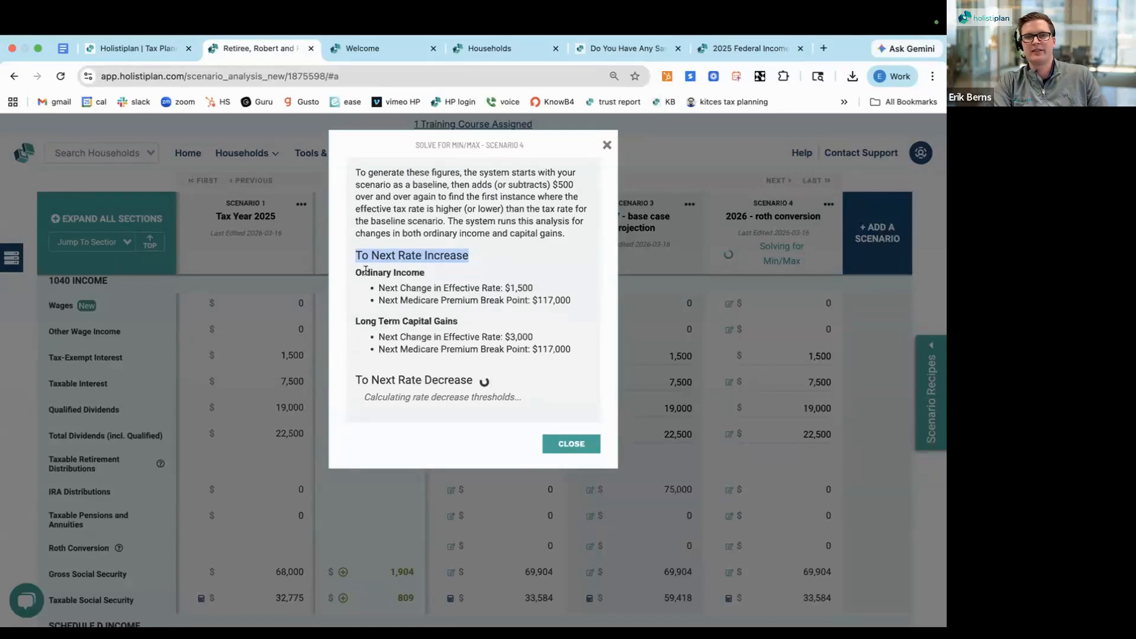
triple_click(359, 272)
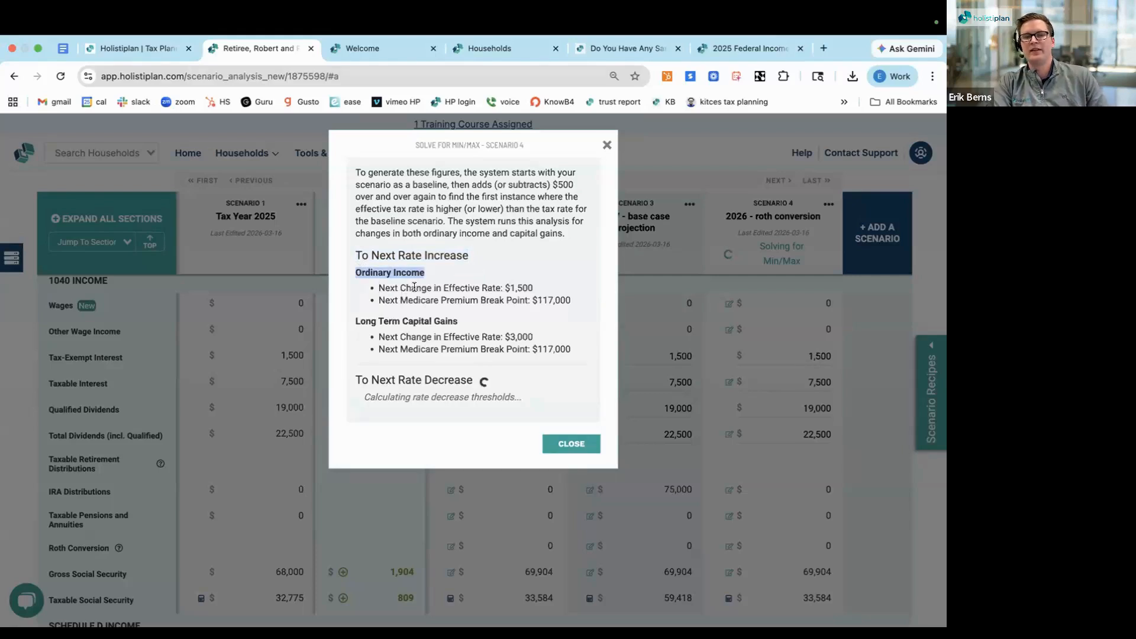
triple_click(405, 288)
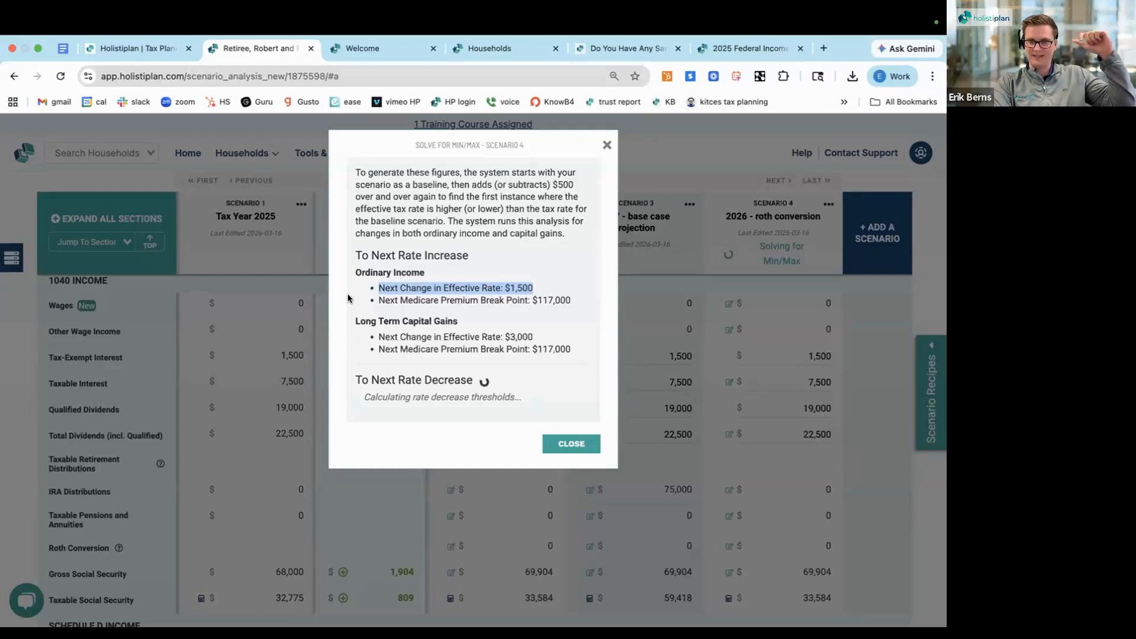
triple_click(369, 320)
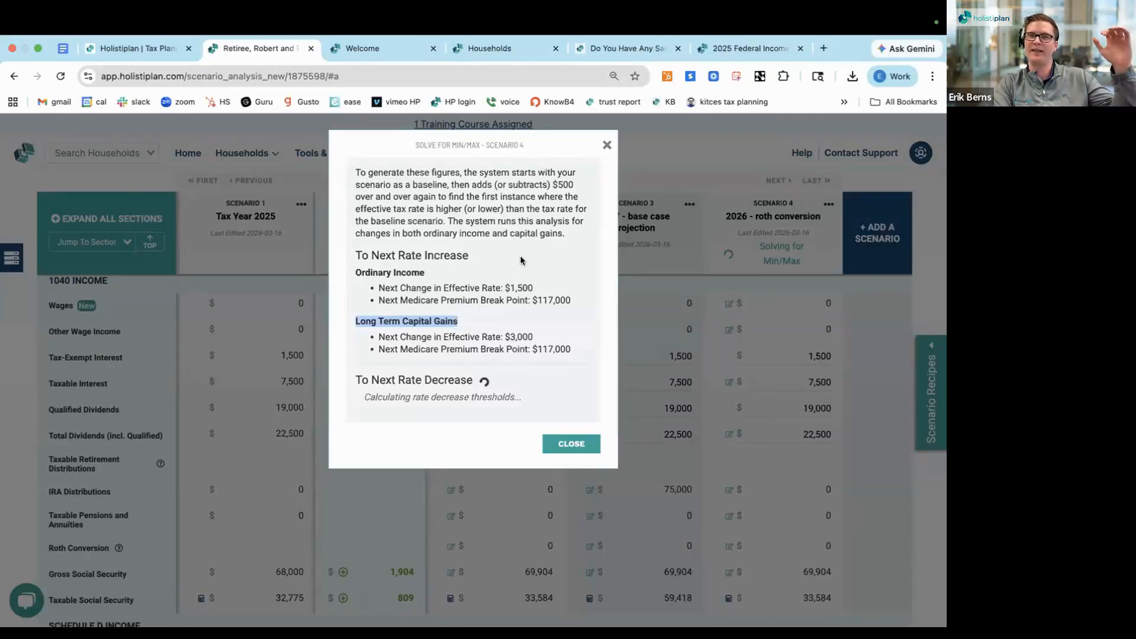
click(605, 146)
Open the Range Calculator for Scenario 4, the 2026 Roth conversion, and bring up its Ordinary Income chart
click(828, 203)
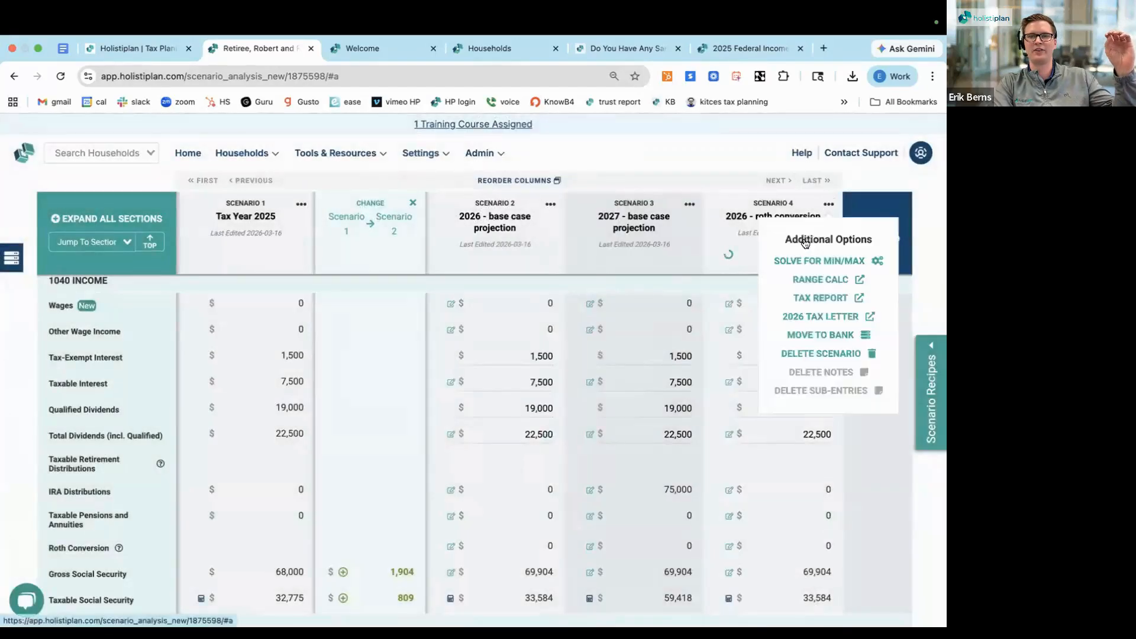
click(808, 283)
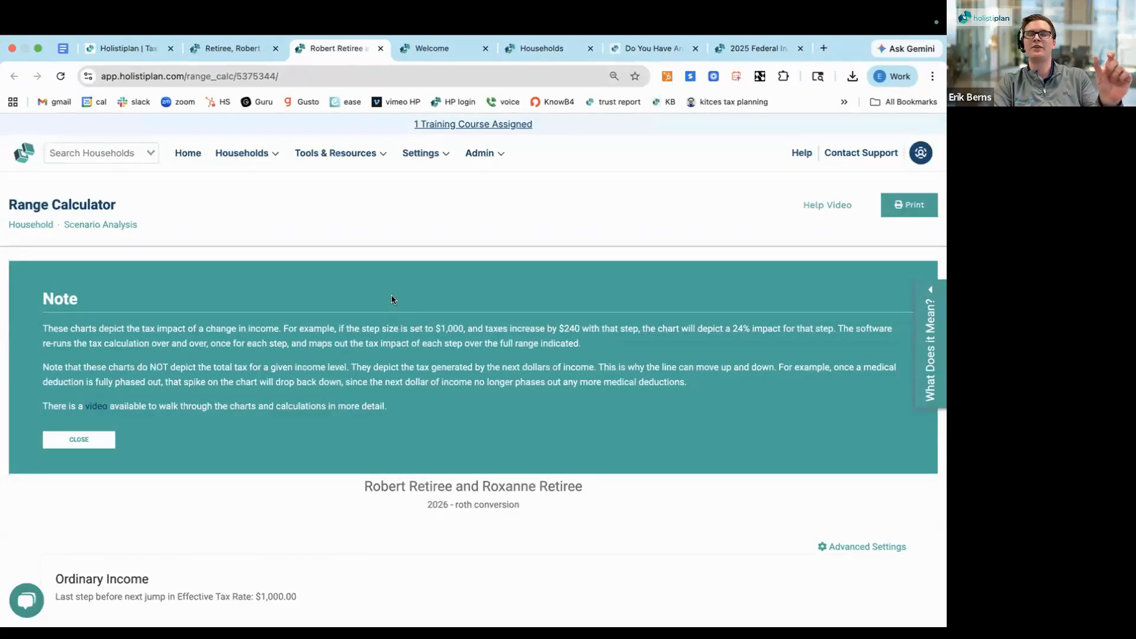
scroll(391, 296, down, 2)
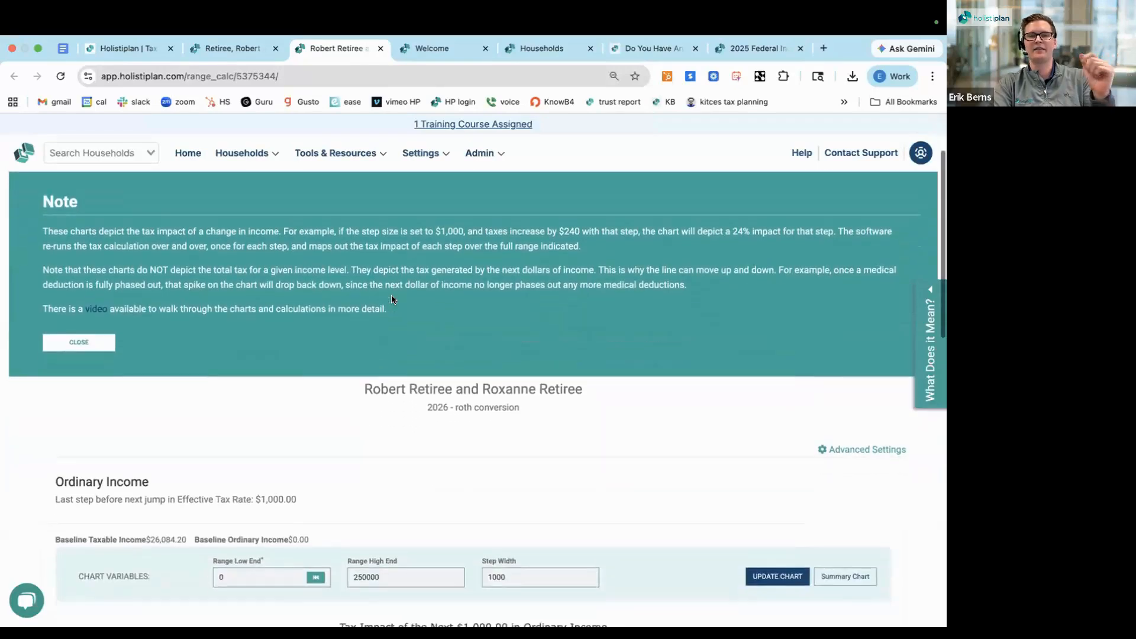
scroll(392, 299, down, 5)
scroll(391, 299, up, 2)
scroll(392, 299, down, 1)
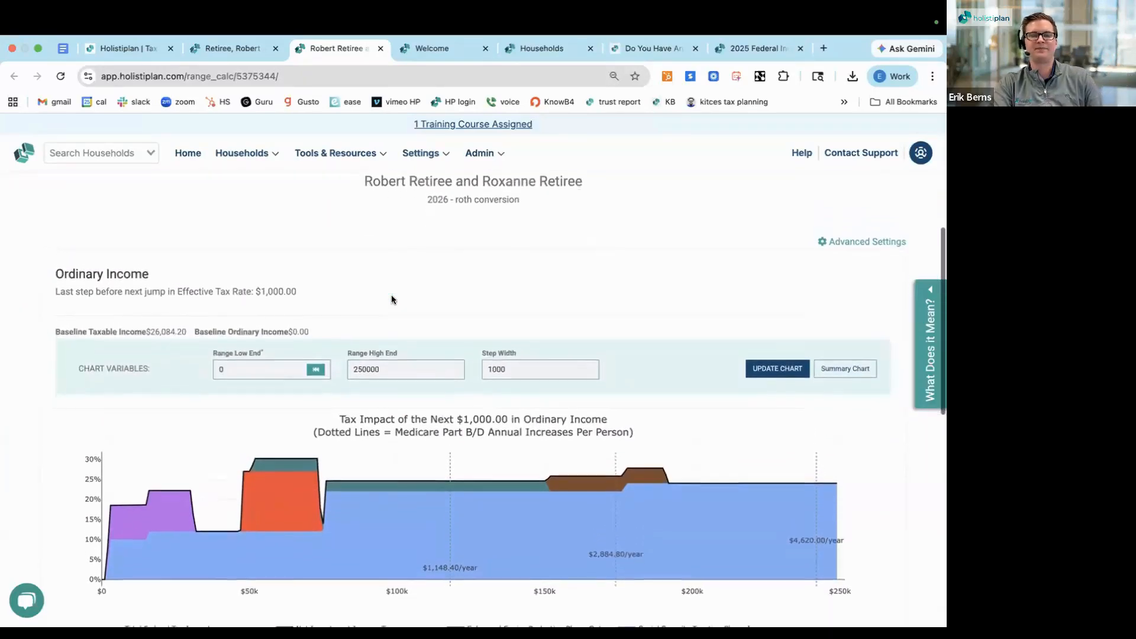
Check the Range Calculator's household heading, Ordinary Income section, baseline taxable income and Range Low End setting
triple_click(422, 184)
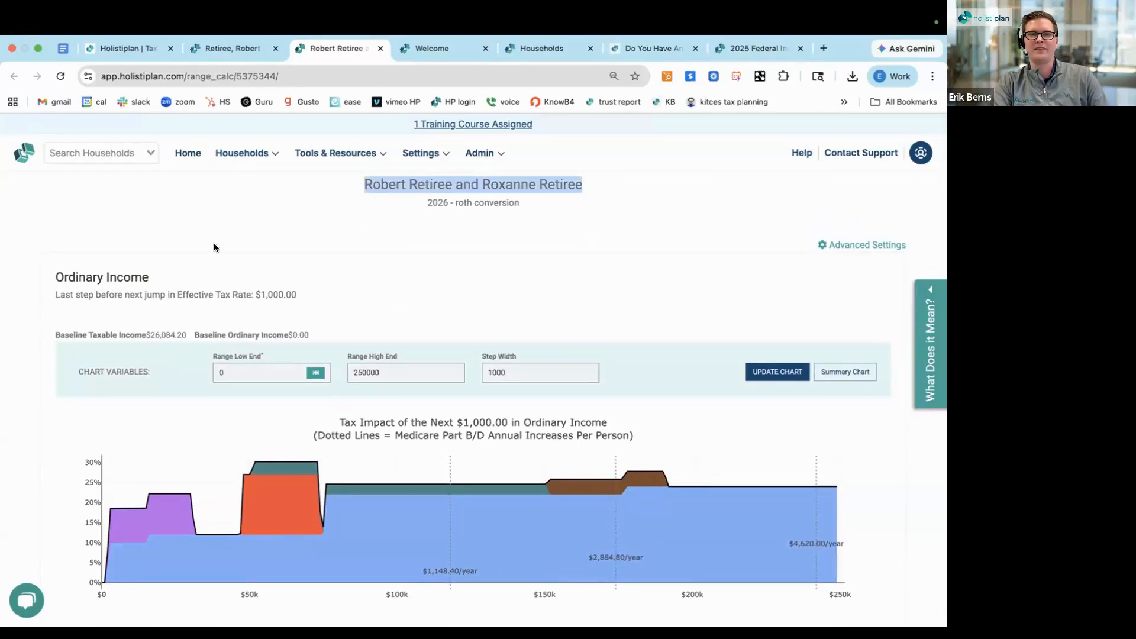
triple_click(103, 275)
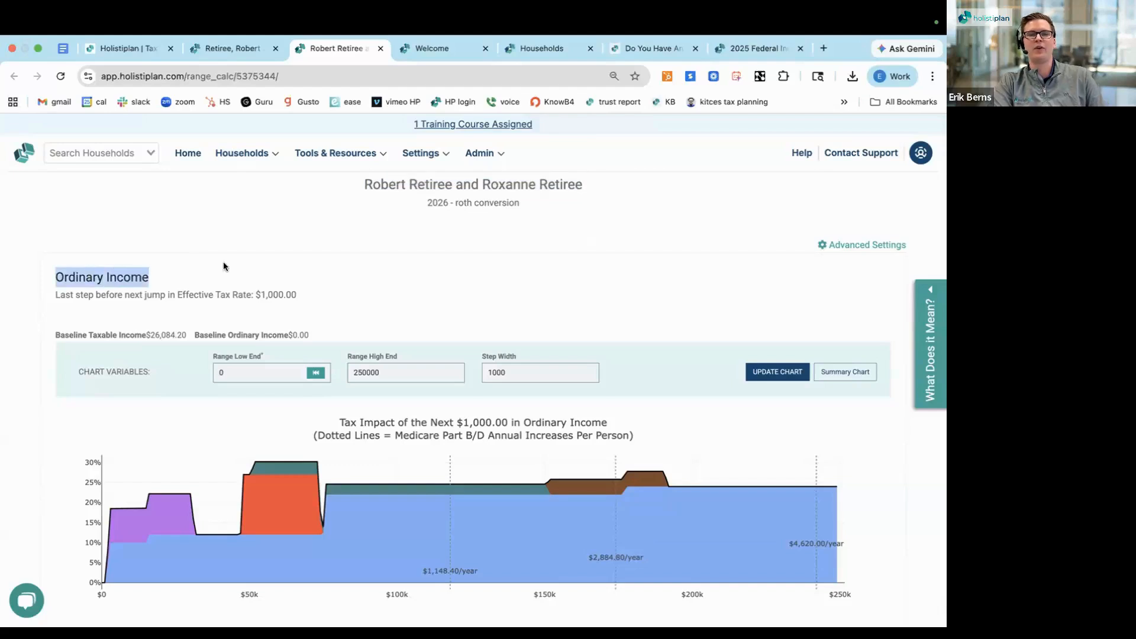
scroll(223, 266, down, 1)
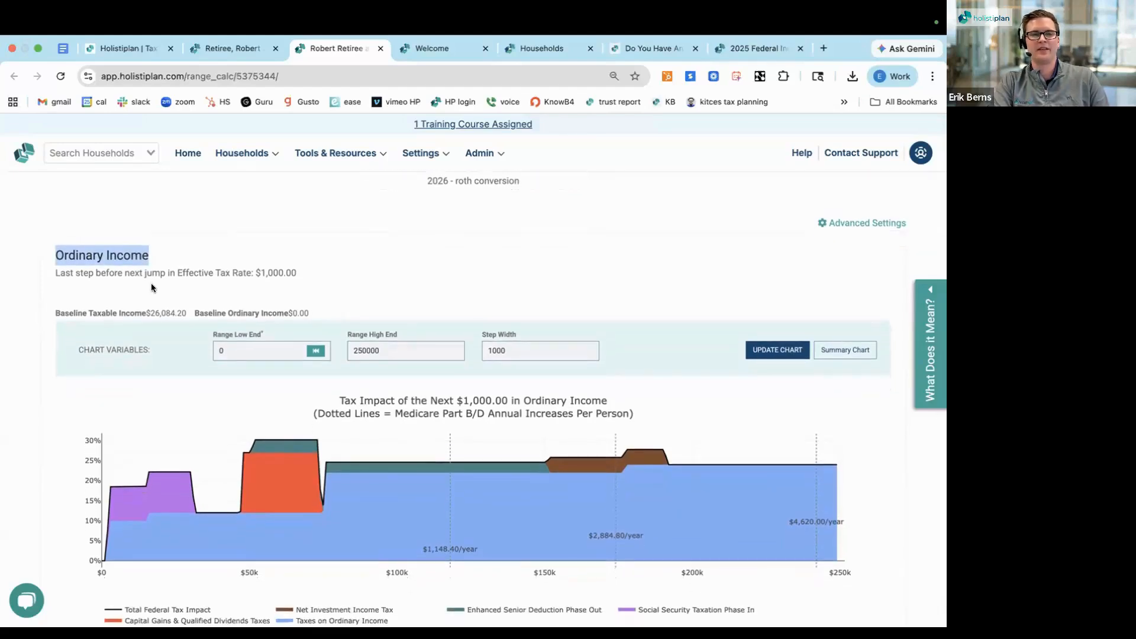
drag(187, 313, 142, 310)
scroll(158, 343, down, 1)
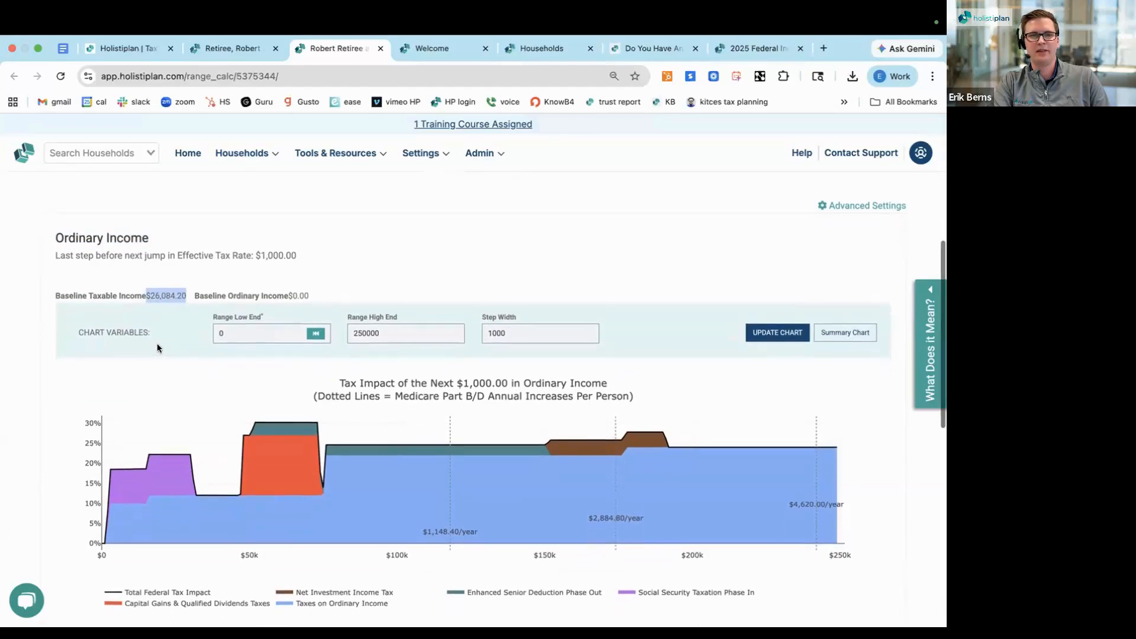
click(218, 317)
triple_click(218, 317)
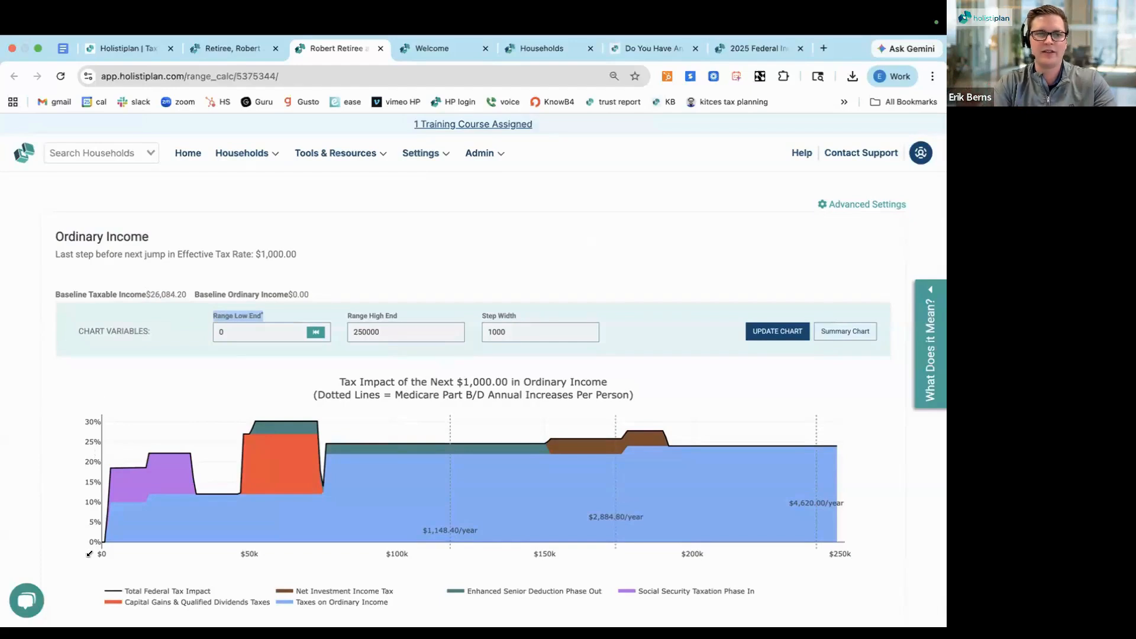
drag(184, 296, 144, 295)
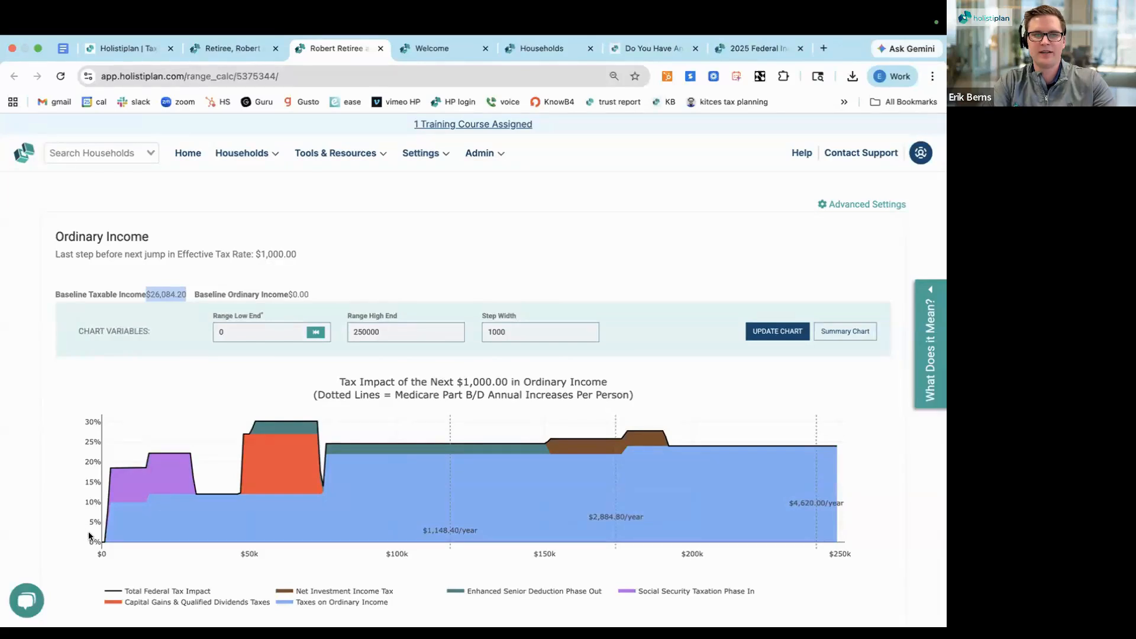
Examine the chart of tax impact of the next $1,000 in ordinary income, including its title, legend and rates along the income range
mouse_move(101, 539)
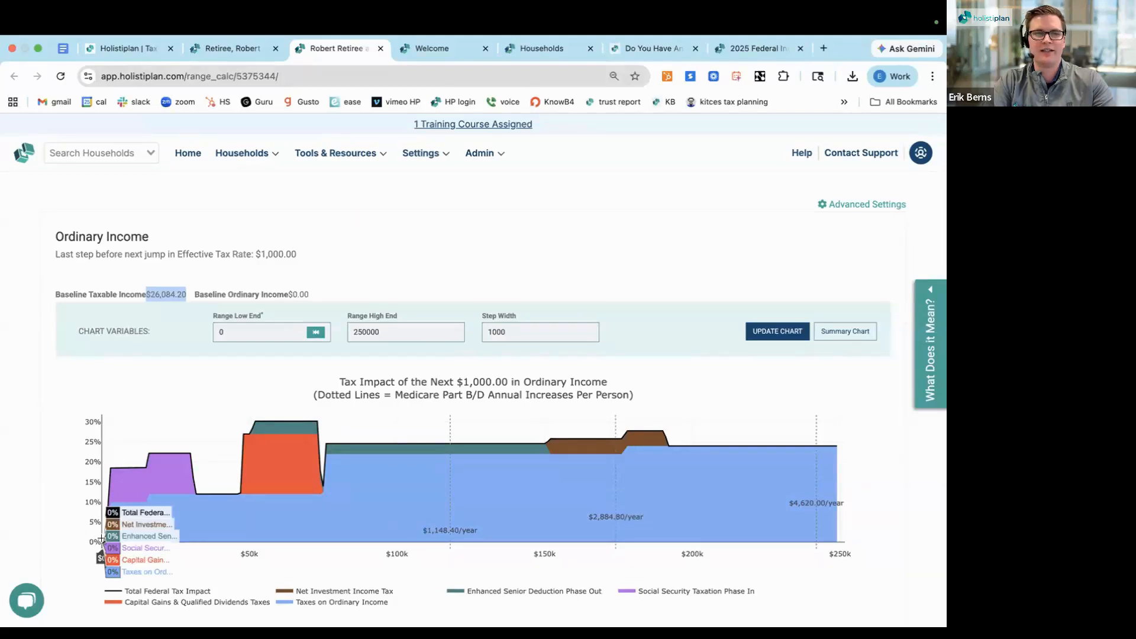
scroll(87, 555, down, 1)
scroll(86, 550, down, 1)
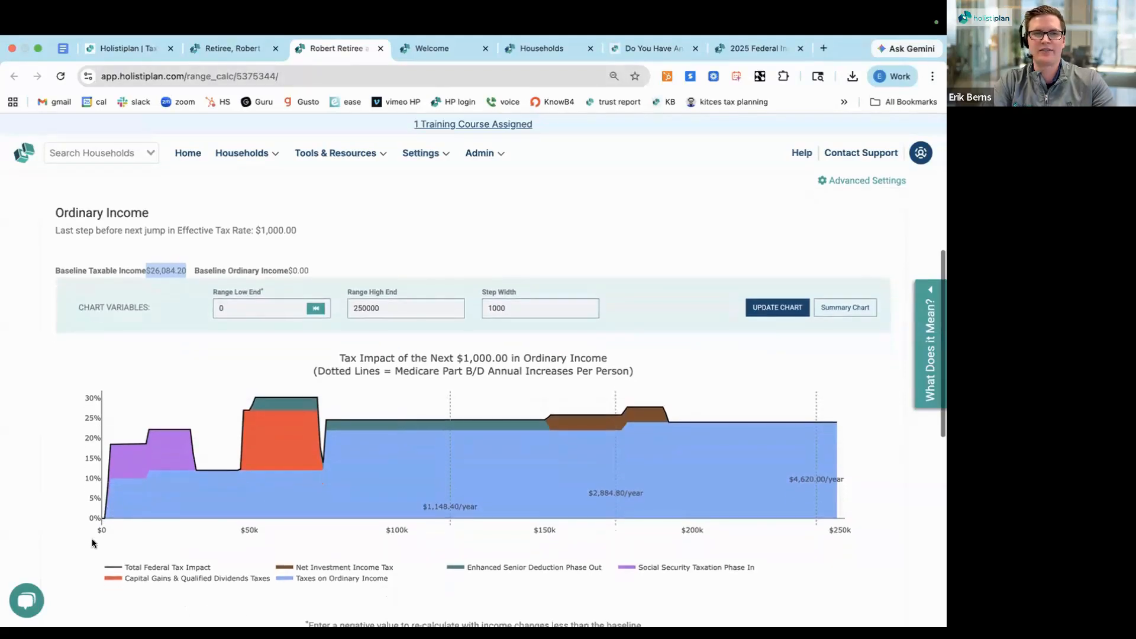
triple_click(382, 359)
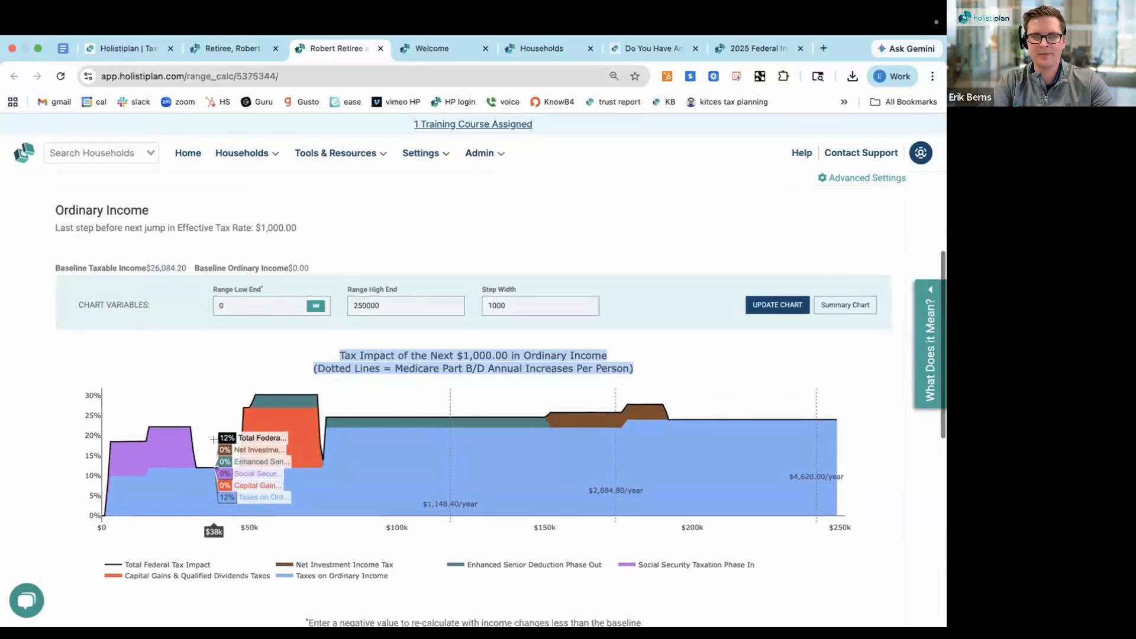
scroll(213, 440, down, 1)
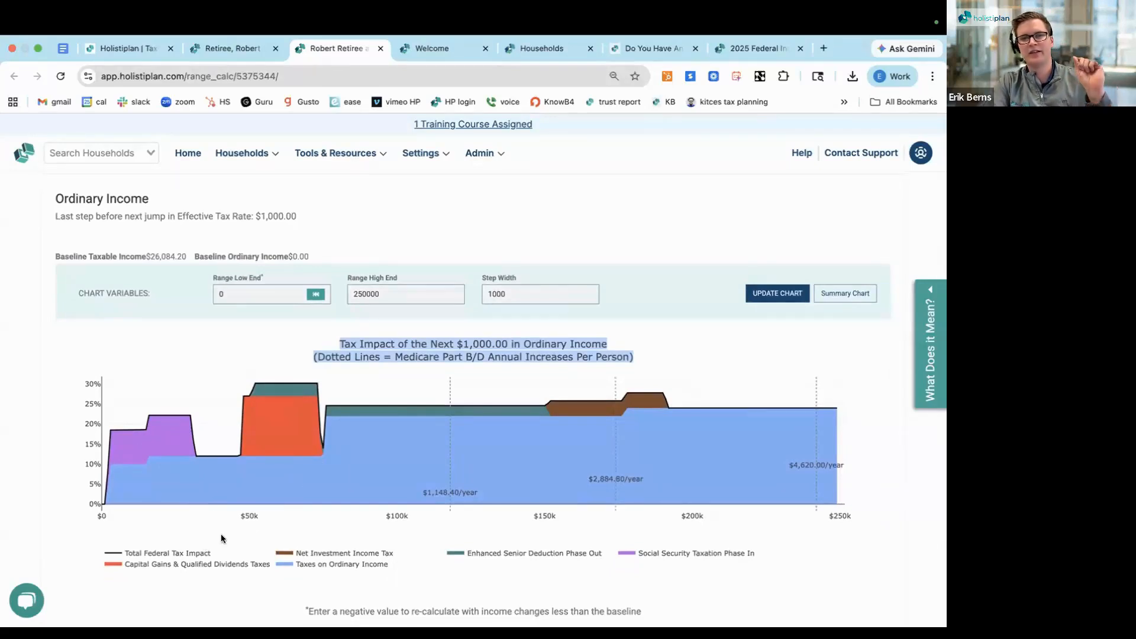
scroll(213, 537, down, 2)
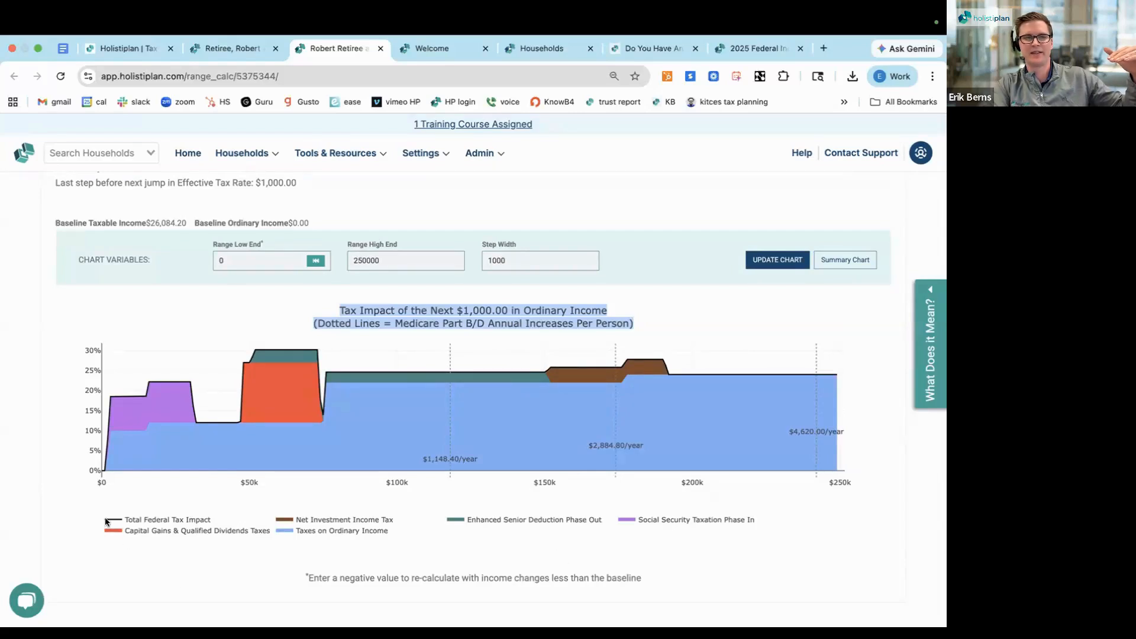
mouse_move(105, 462)
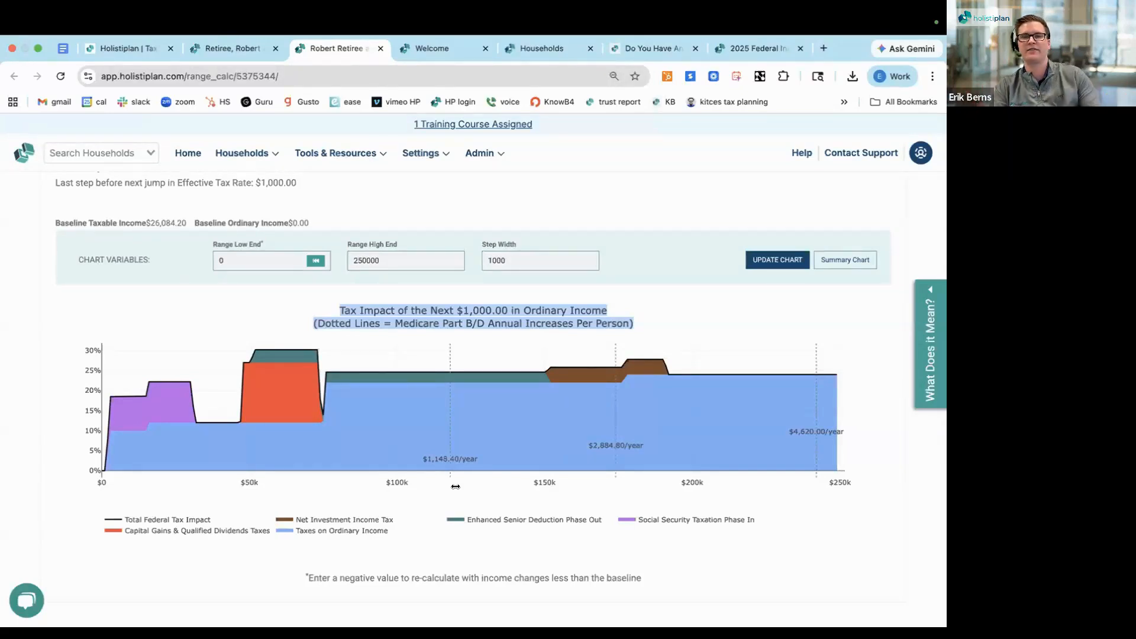
Examine the Ordinary Income chart's tax rate breakdown at points along the income axis, starting from $0
click(415, 500)
scroll(415, 501, down, 1)
scroll(416, 501, up, 1)
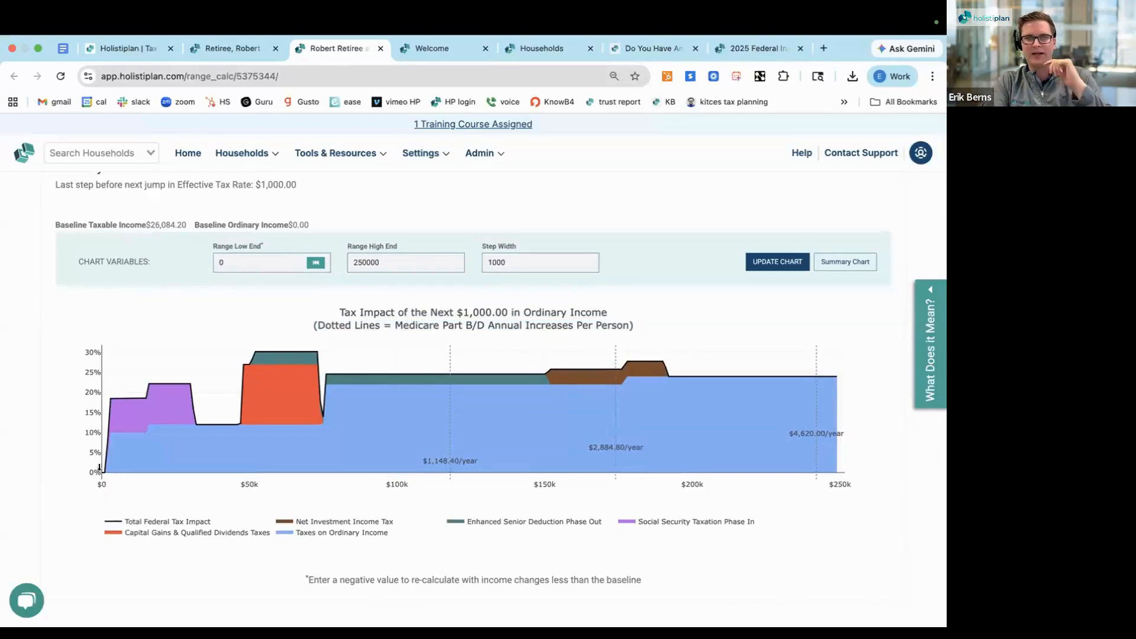
mouse_move(102, 465)
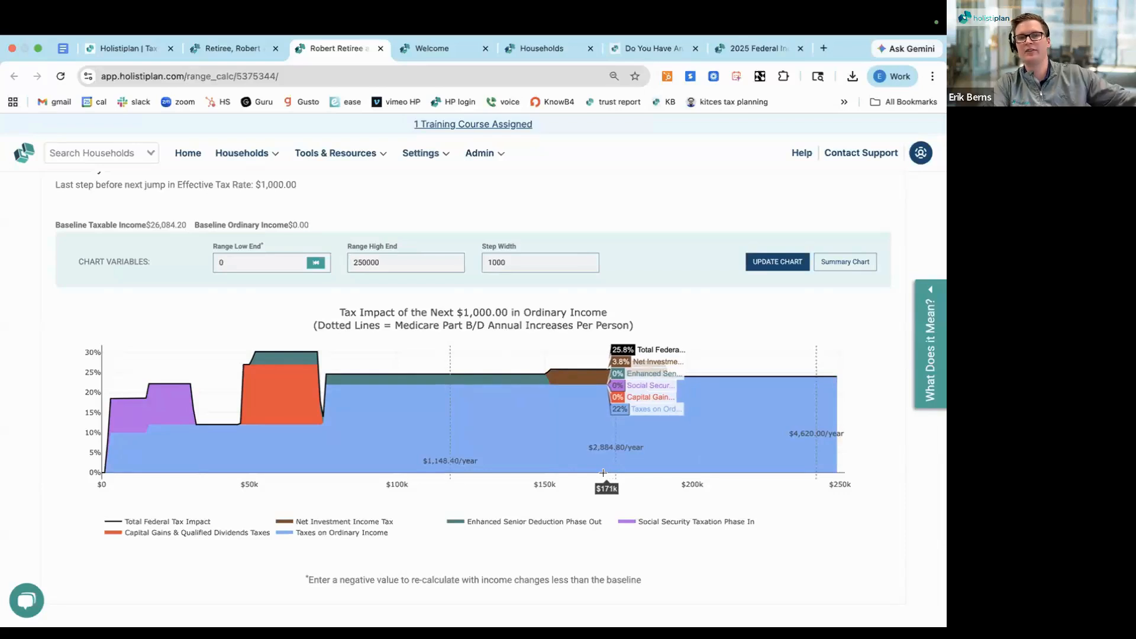
Return to the Scenario Analysis and enter a Roth conversion of 45,000 for the first taxpayer in Scenario 4's worksheet
click(233, 48)
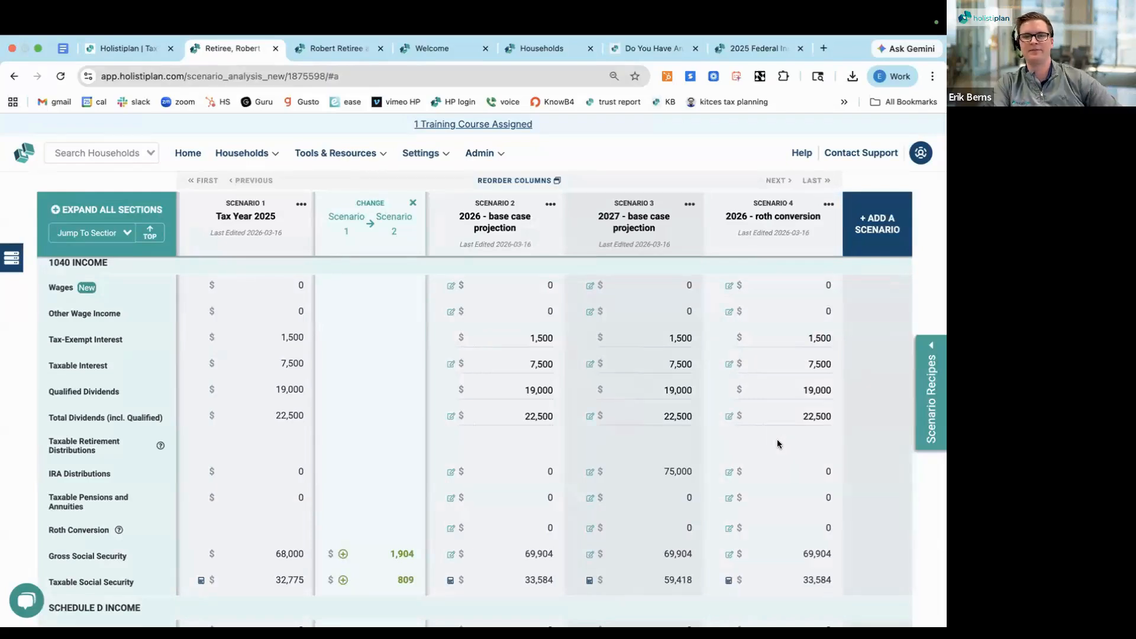
scroll(776, 444, down, 1)
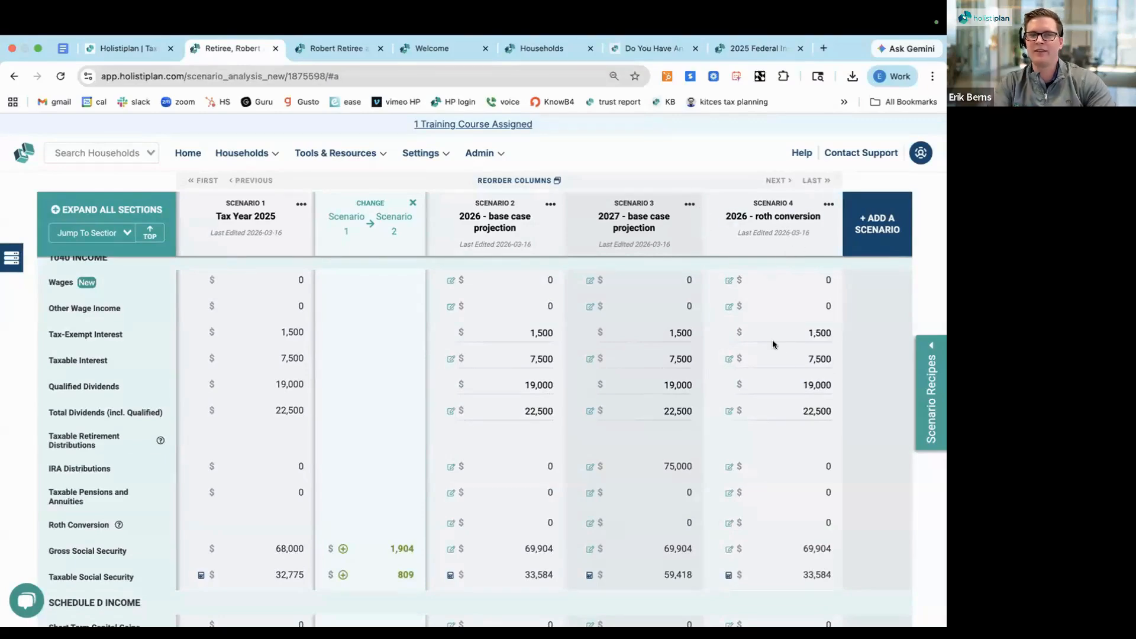
click(732, 523)
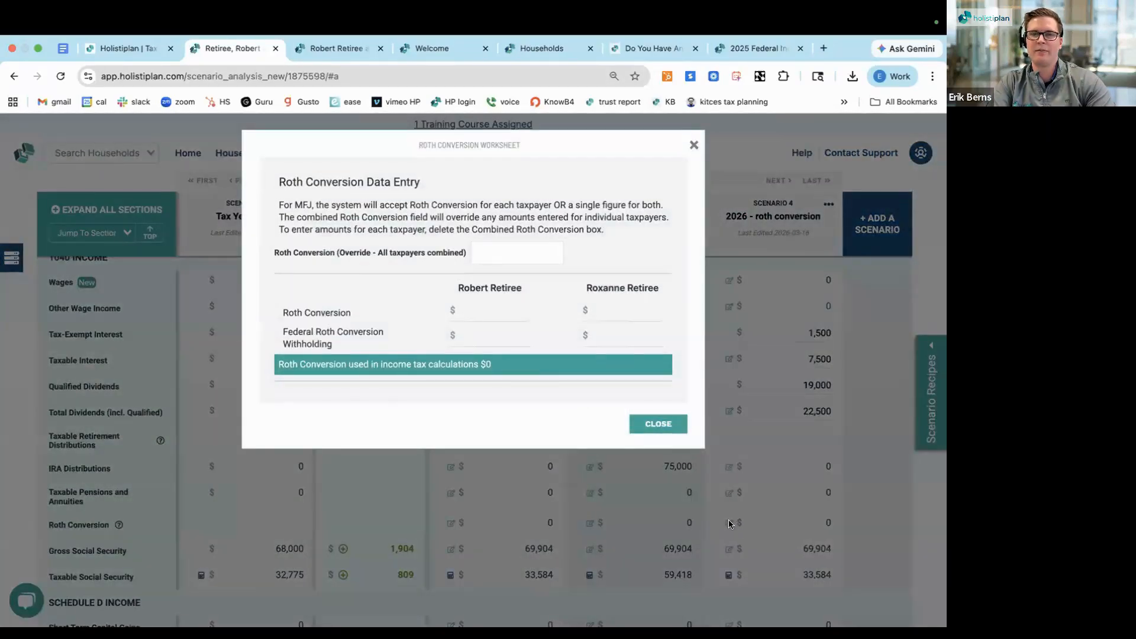
click(530, 312)
text(450000)
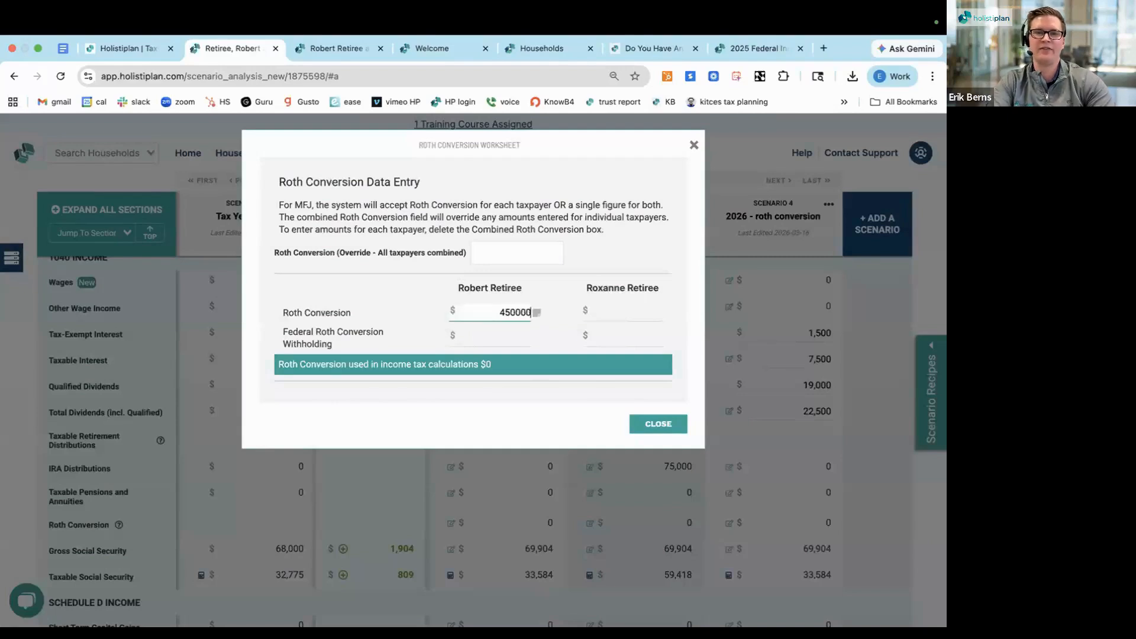
key(BackSpace)
click(418, 277)
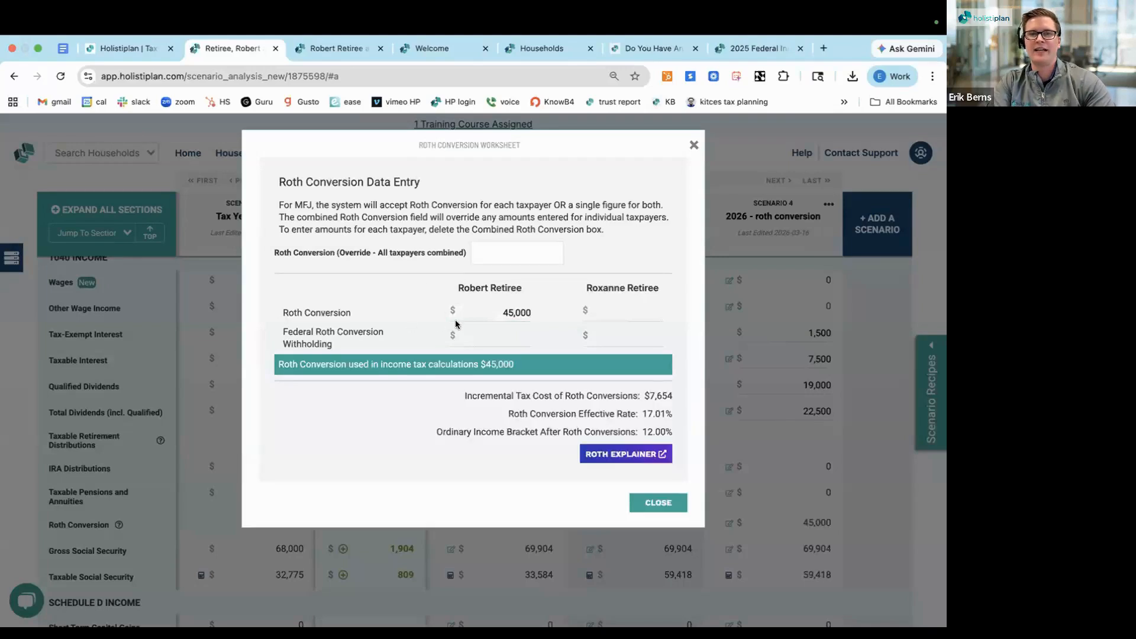
Review the worksheet's combined override option, incremental tax cost and effective rate for the Roth conversion, and close the worksheet
double_click(508, 311)
click(367, 251)
triple_click(367, 251)
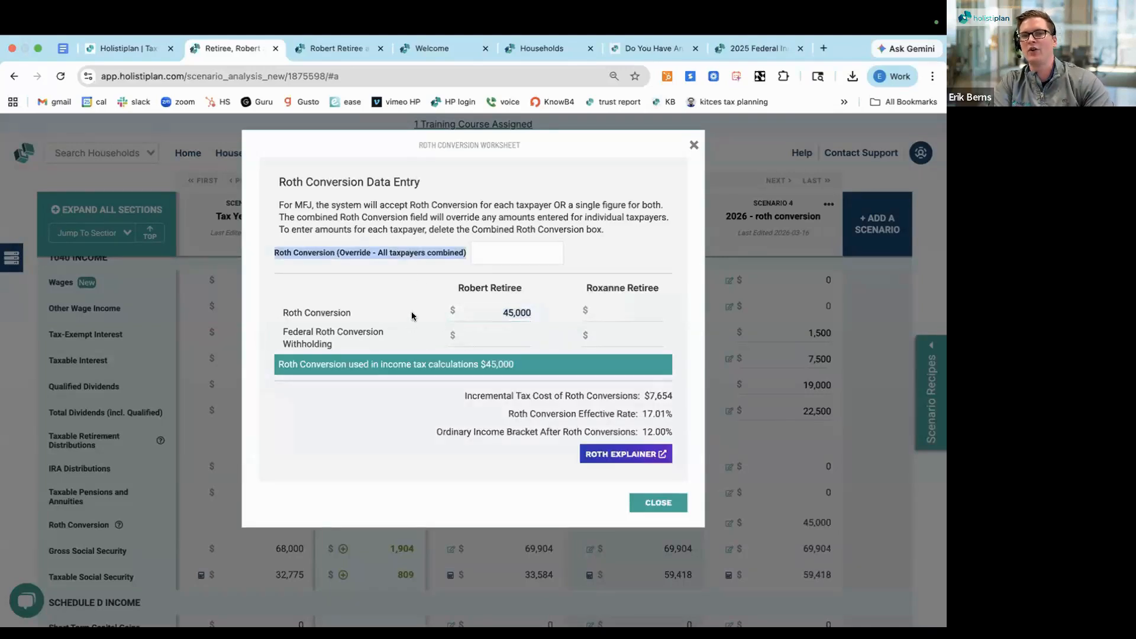
double_click(511, 312)
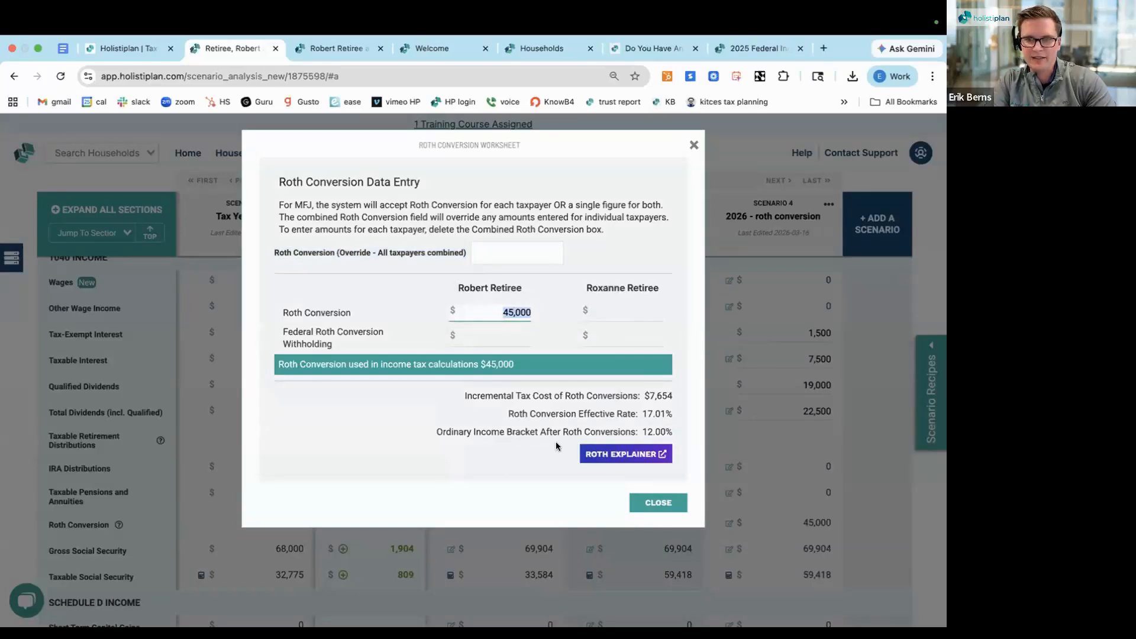
drag(673, 414, 513, 414)
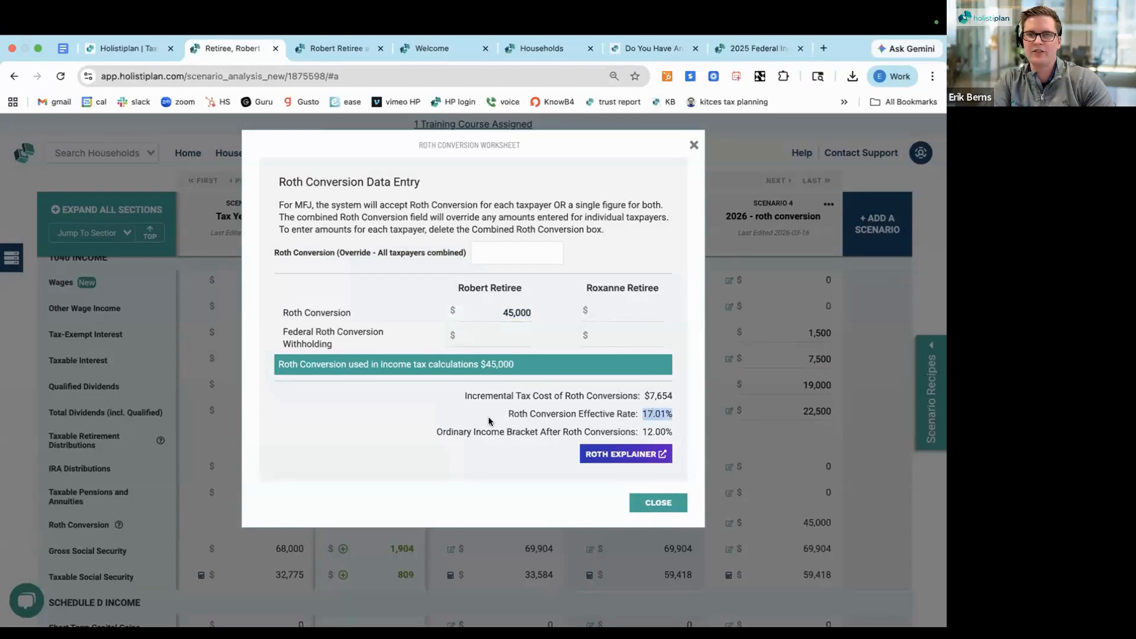
drag(672, 395, 643, 395)
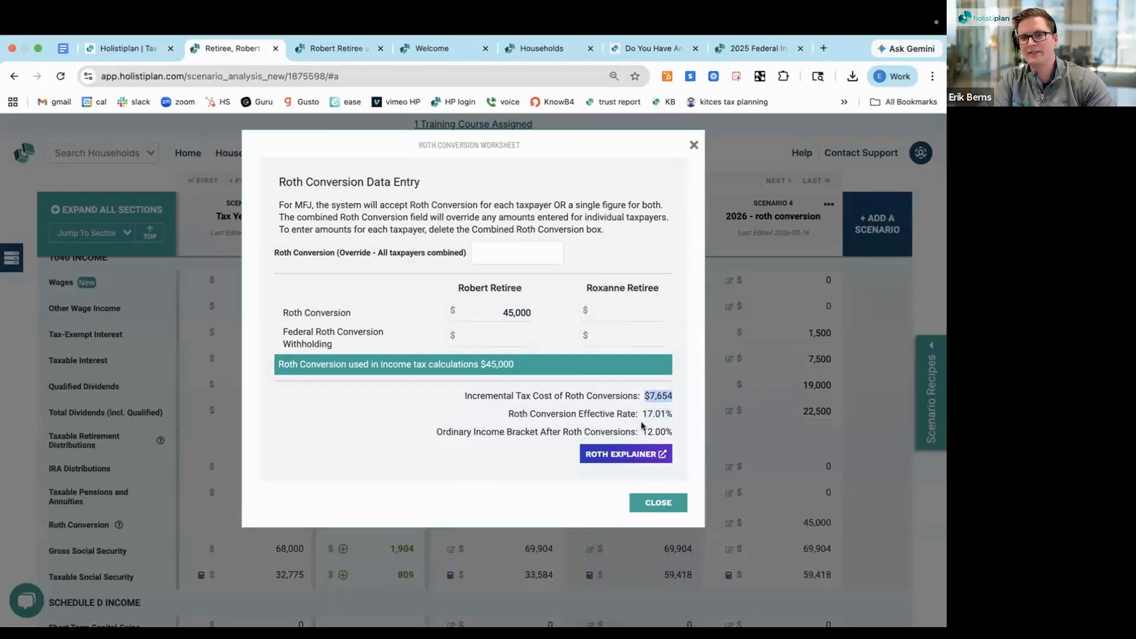
mouse_move(643, 413)
mouse_down()
mouse_move(672, 414)
mouse_move(644, 395)
mouse_up()
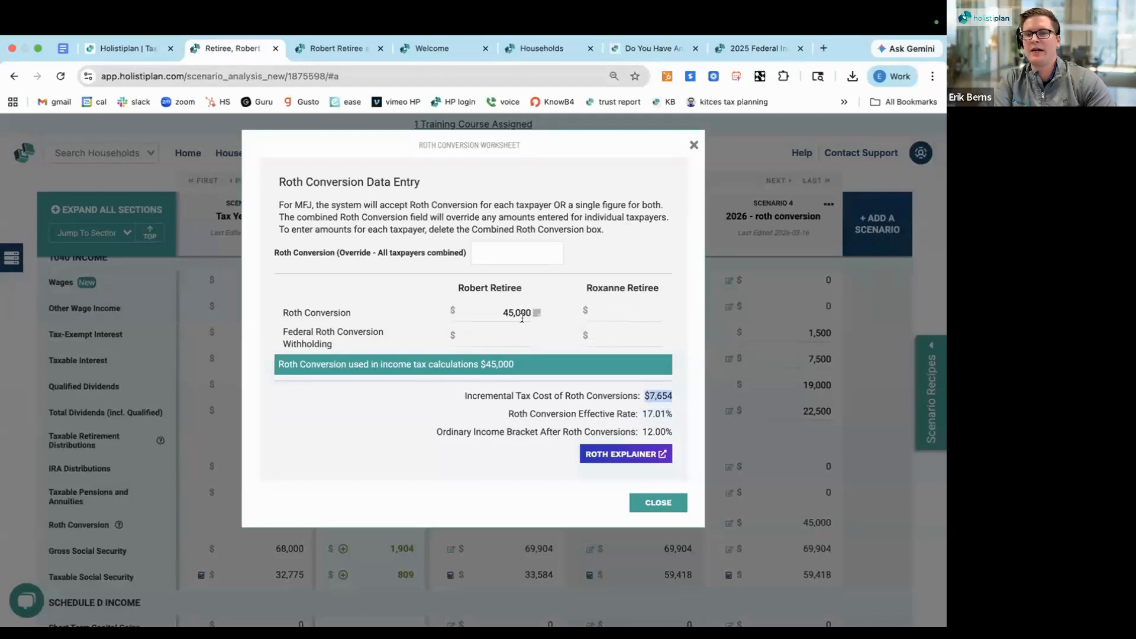
double_click(648, 414)
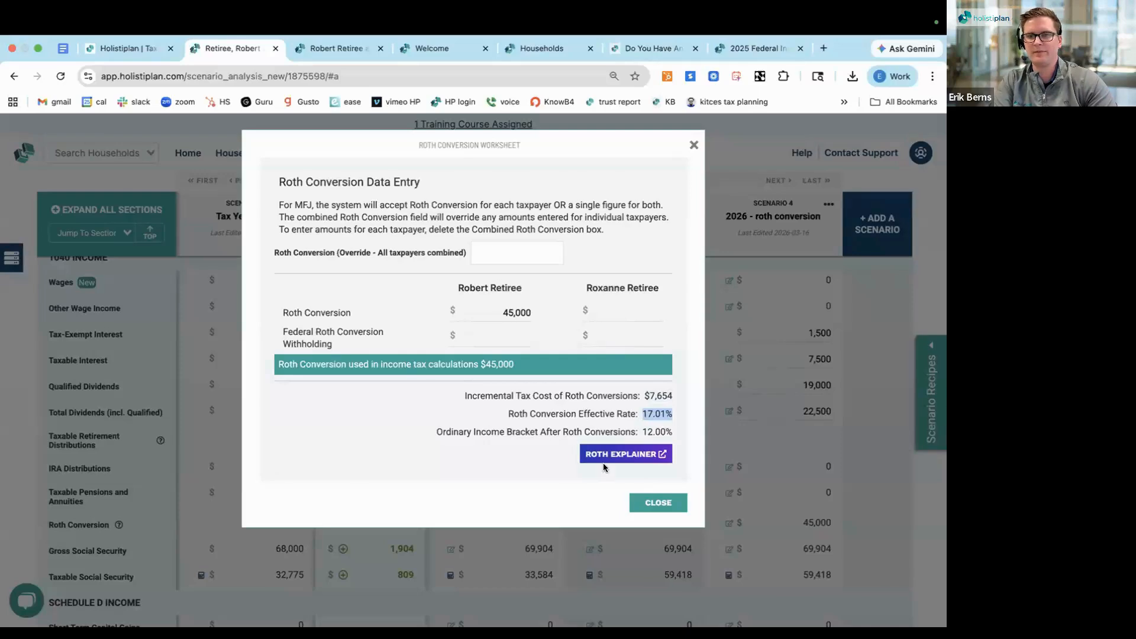
click(643, 504)
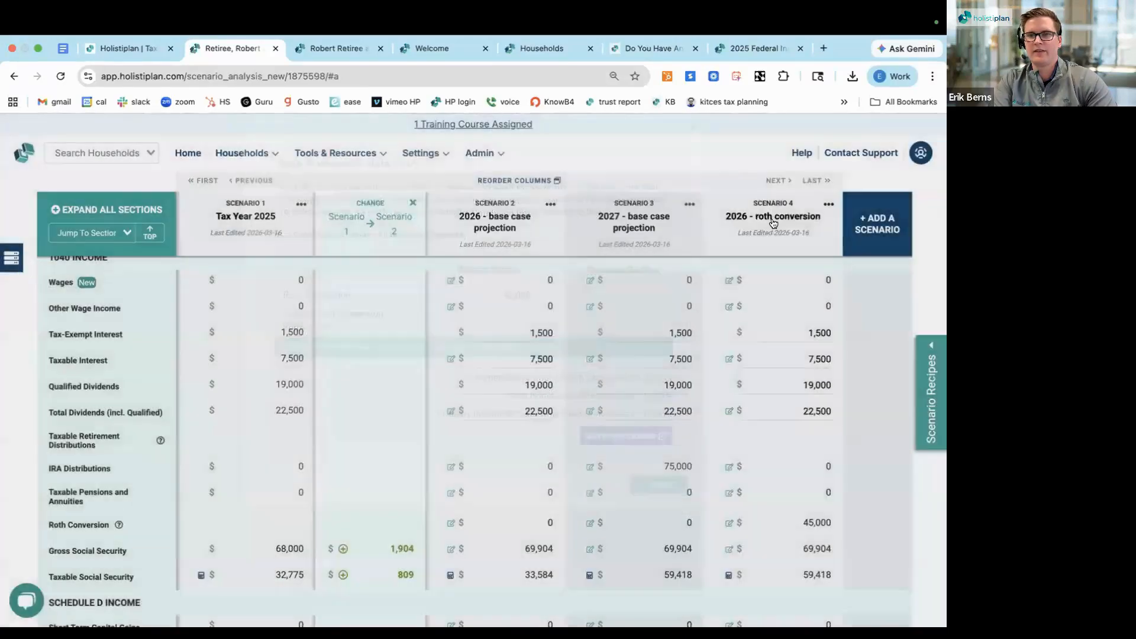
Rename Scenario 4 as "2026 - roth conversion 45k" and add a new scenario copied from it
text(45k)
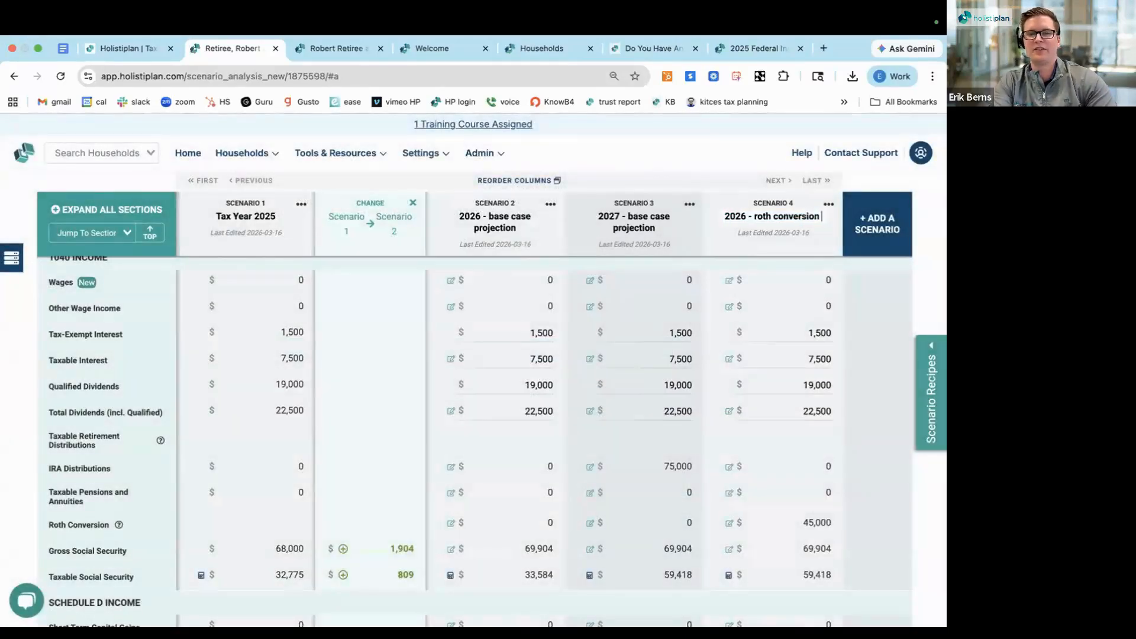
click(866, 230)
click(868, 302)
click(524, 188)
click(517, 245)
click(568, 229)
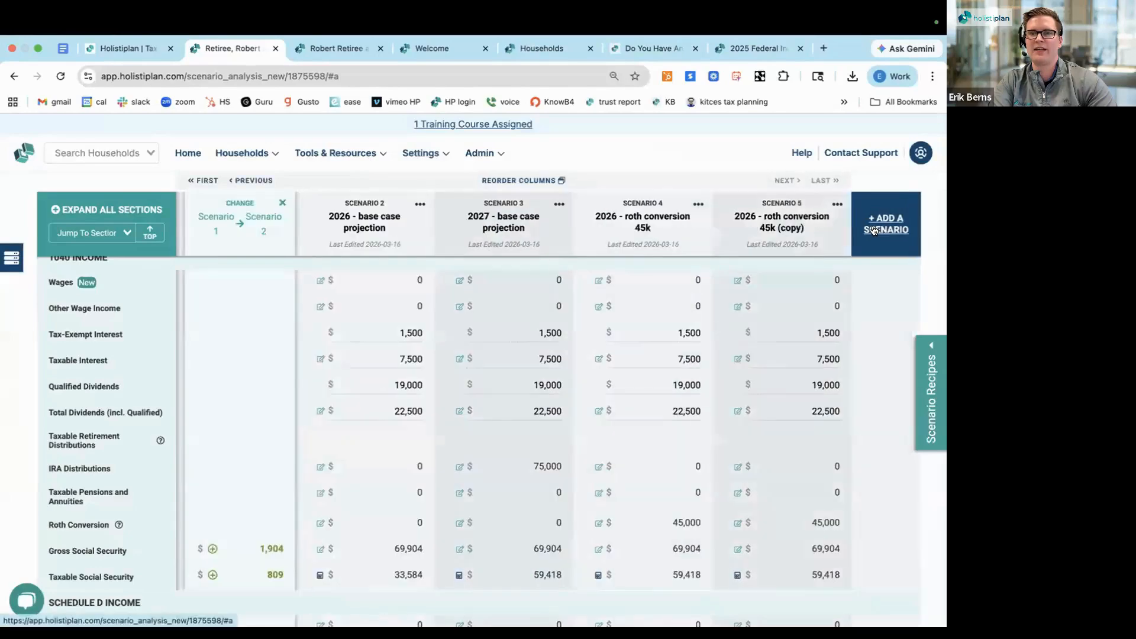
Add another scenario as a second copy of Scenario 4, the 45k Roth conversion
click(875, 230)
click(868, 300)
click(566, 189)
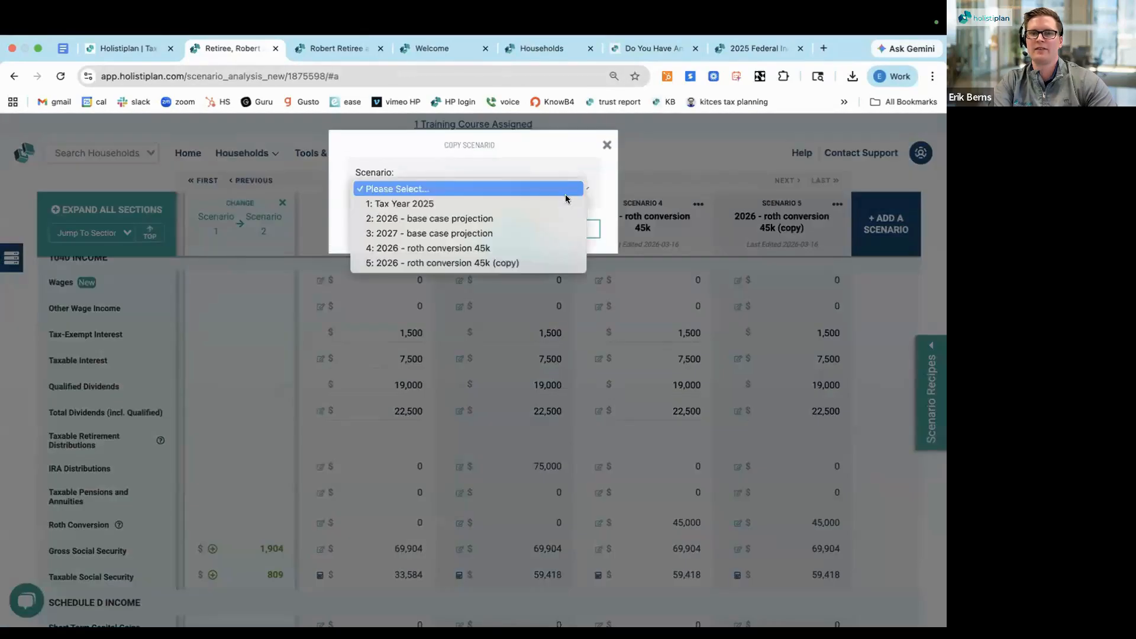
click(549, 247)
click(579, 231)
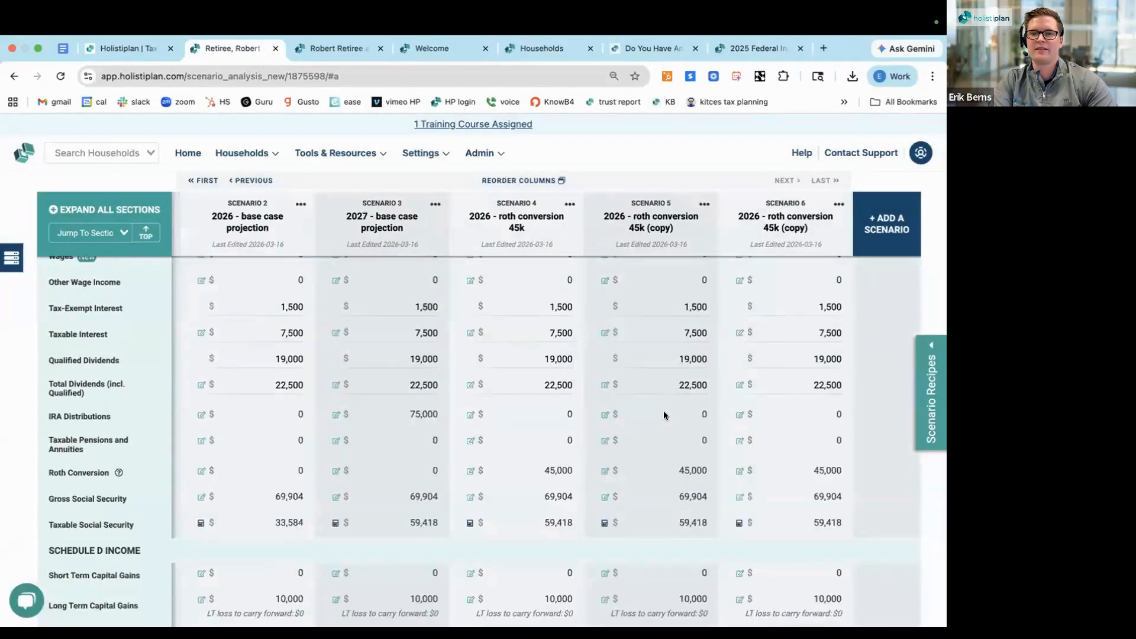
Change the conversion amount in the copied scenarios' titles to 75k for Scenario 5 and 115k for Scenario 6
scroll(651, 432, up, 1)
double_click(551, 492)
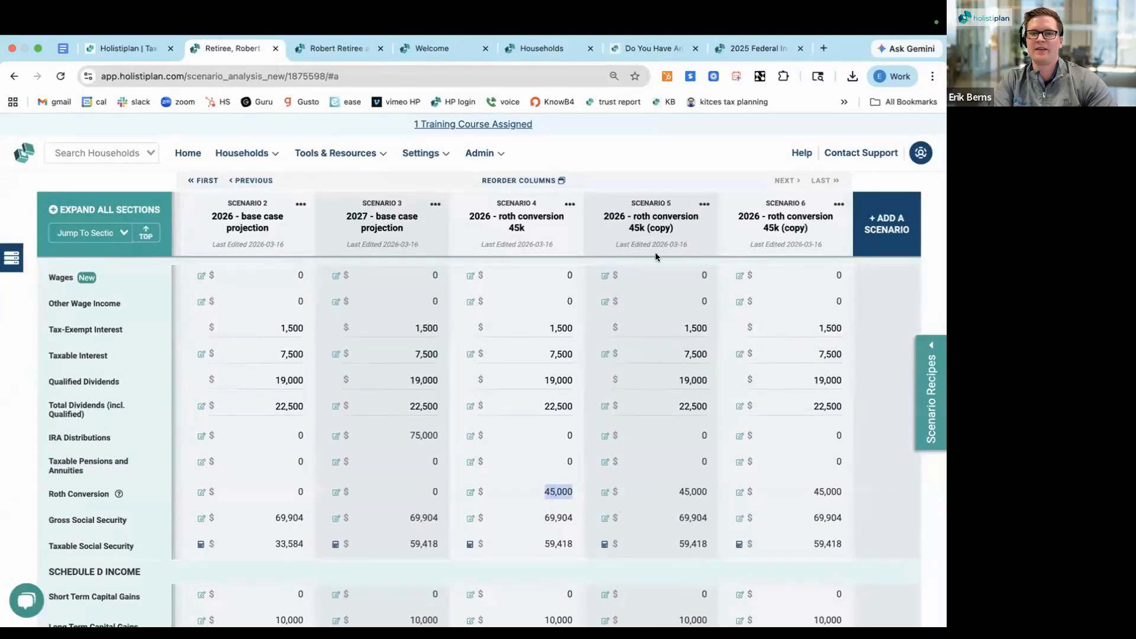
click(633, 228)
key(BackSpace)
text(7)
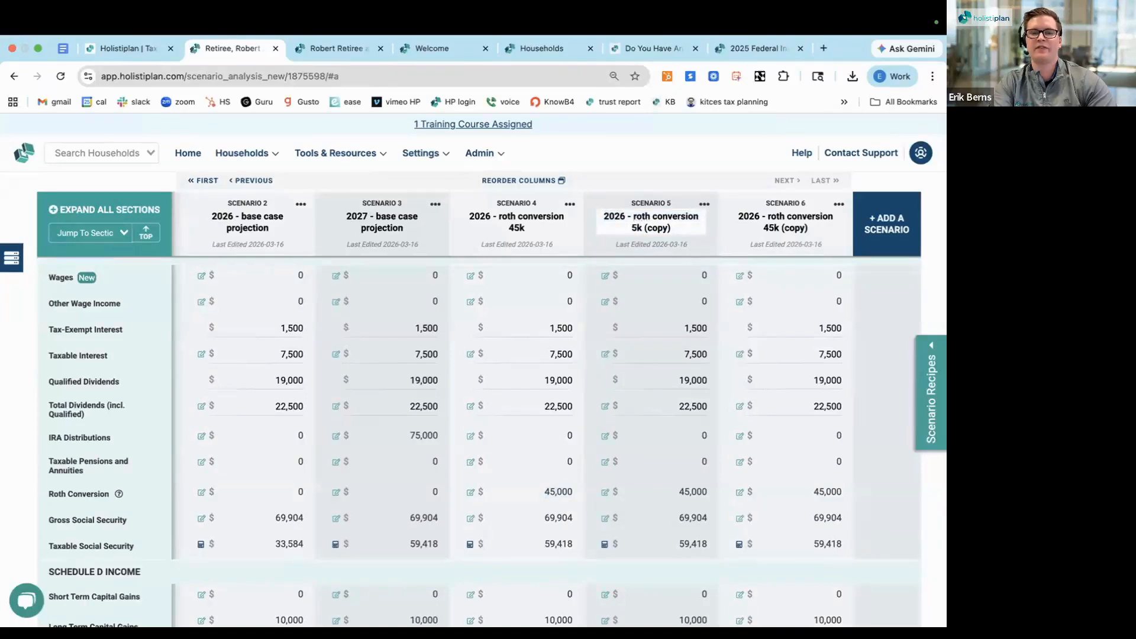
triple_click(765, 228)
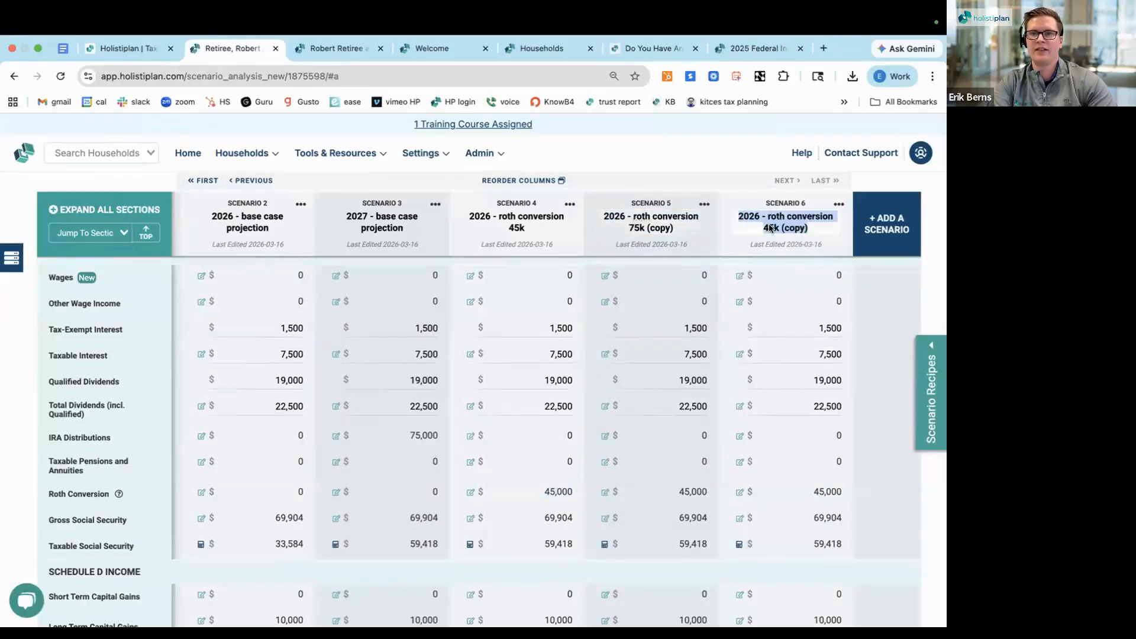
click(771, 228)
key(BackSpace)
text(11)
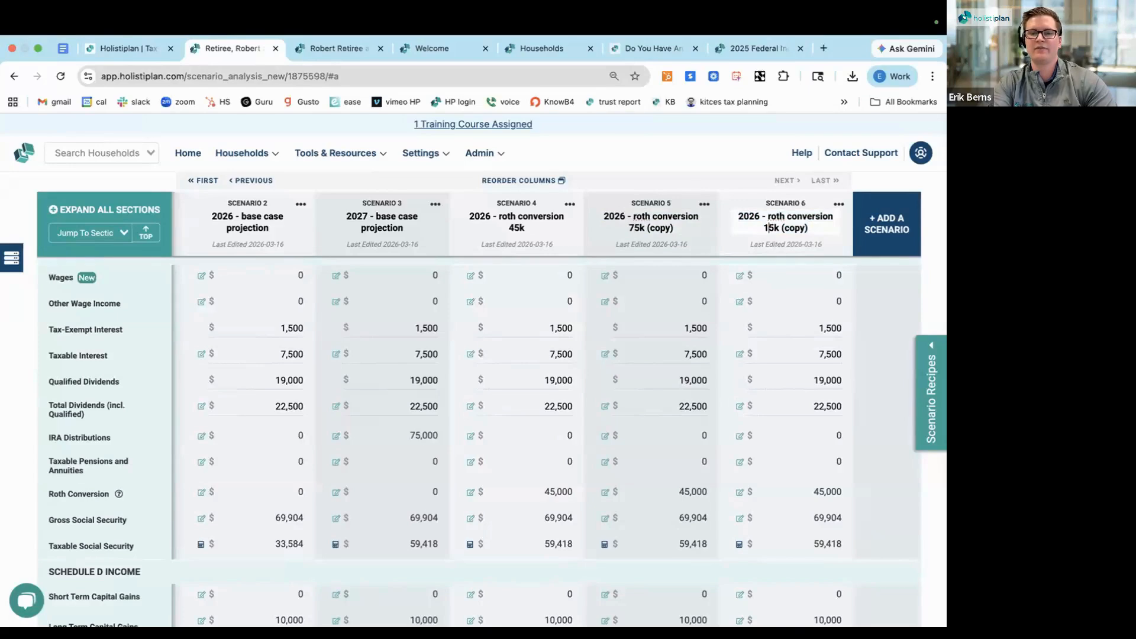
Remove the "(copy)" suffix from the titles of Scenario 5 and Scenario 6
triple_click(678, 230)
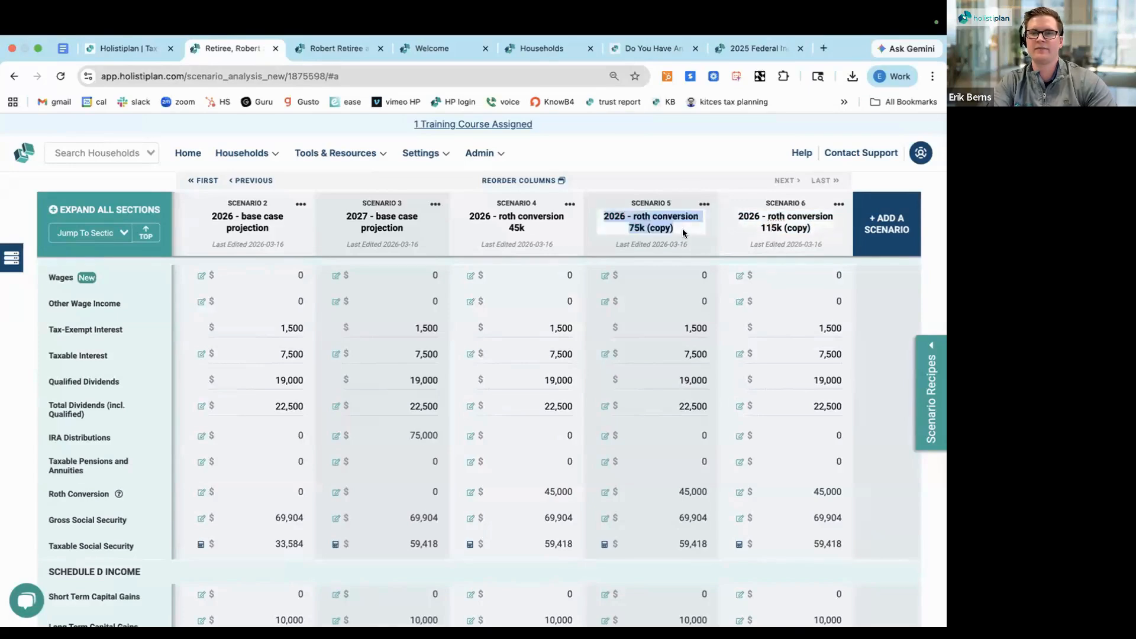
click(683, 232)
key(BackSpace)
key(BackSpace)
key(BackSpace)
key(BackSpace)
key(BackSpace)
key(BackSpace)
key(BackSpace)
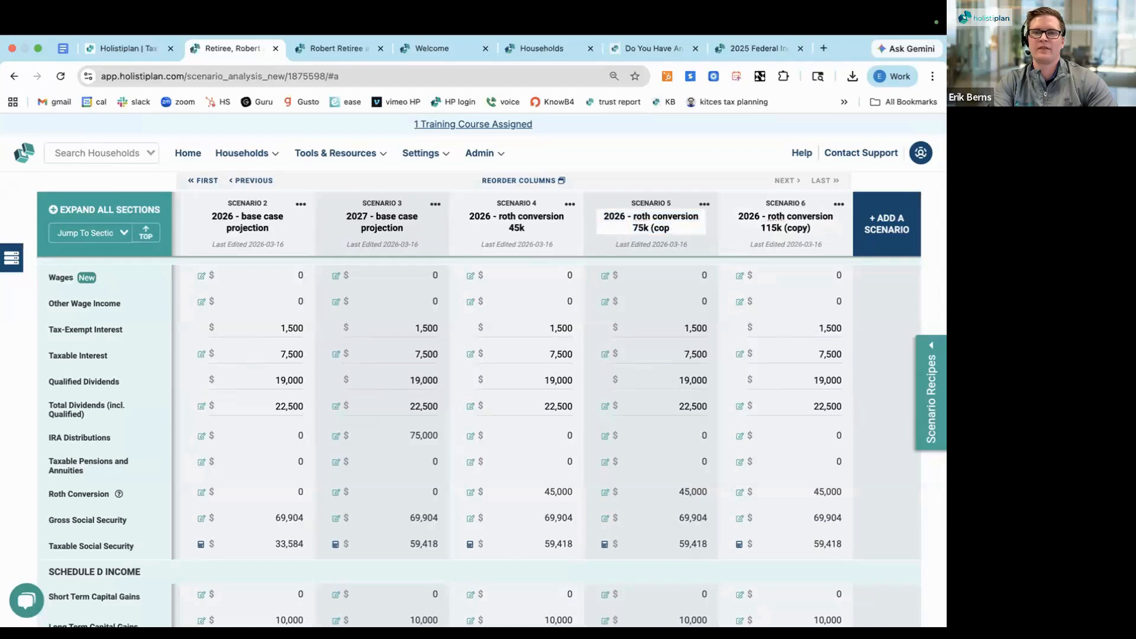
triple_click(797, 233)
click(819, 229)
key(BackSpace)
key(BackSpace)
key(BackSpace)
key(BackSpace)
key(BackSpace)
key(BackSpace)
key(BackSpace)
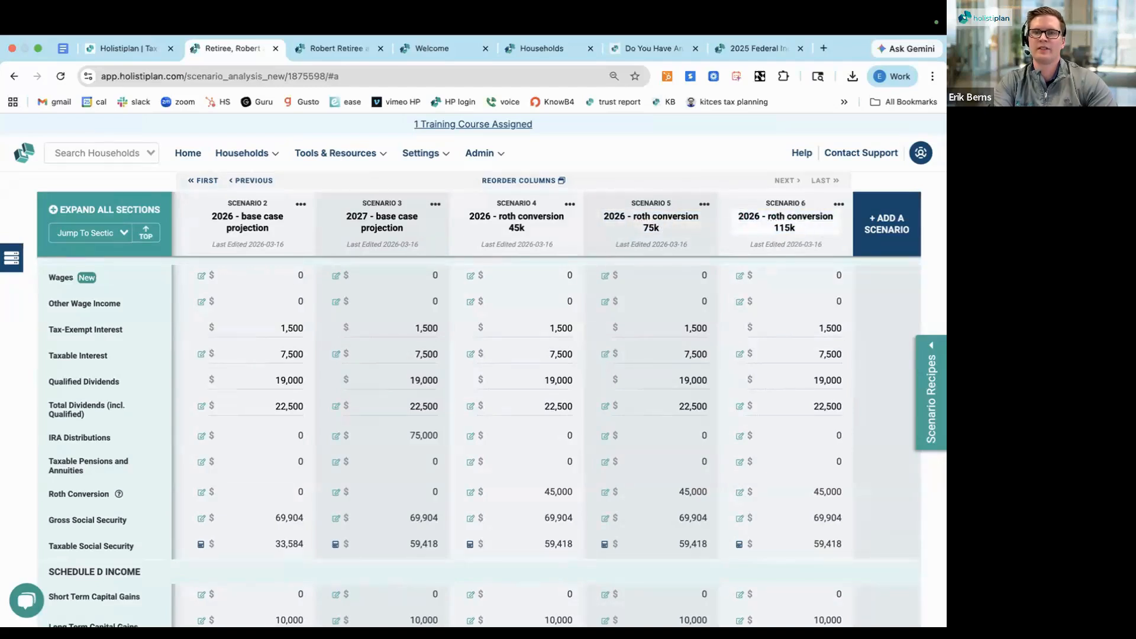
Set the first taxpayer's Roth conversion in Scenario 5 to 75,000 and close the worksheet
click(604, 492)
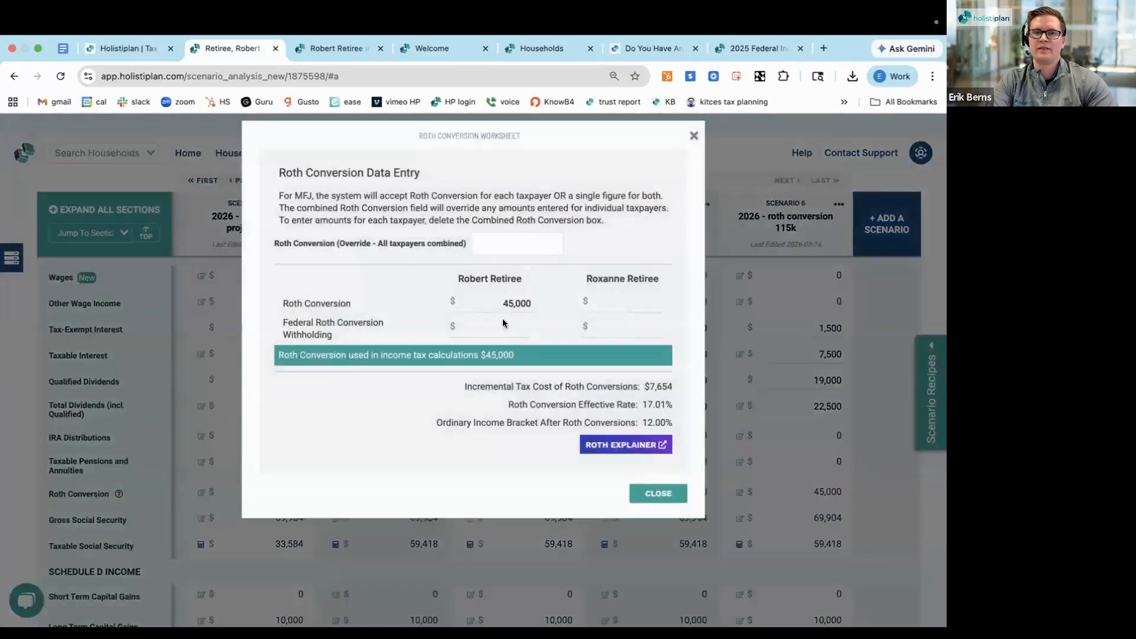
click(507, 312)
key(BackSpace)
text(7)
click(419, 295)
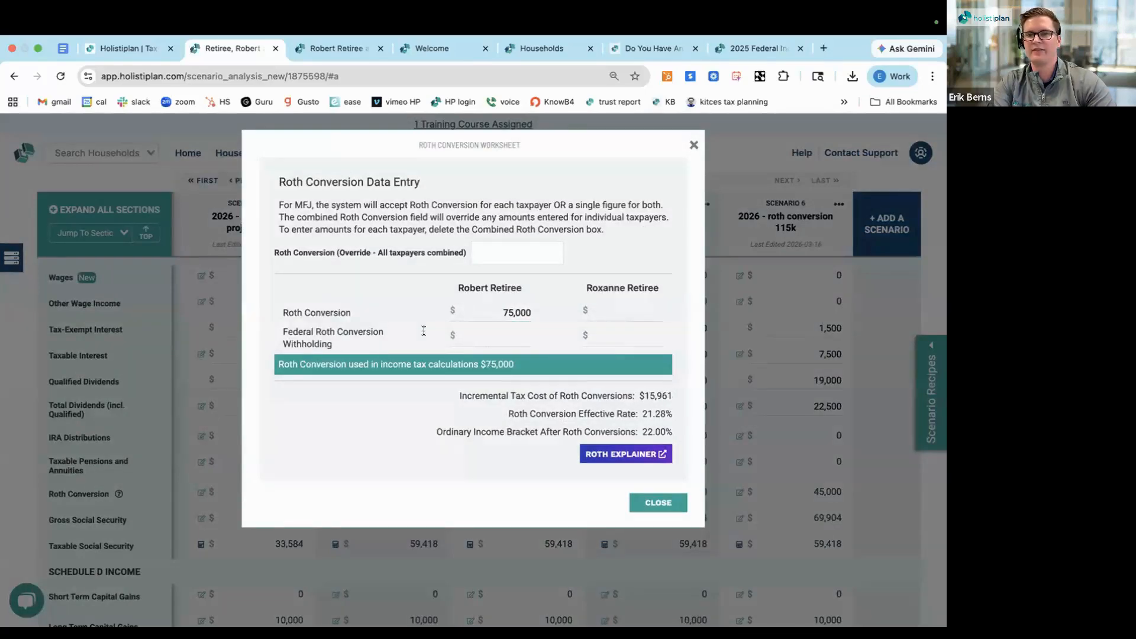
click(650, 504)
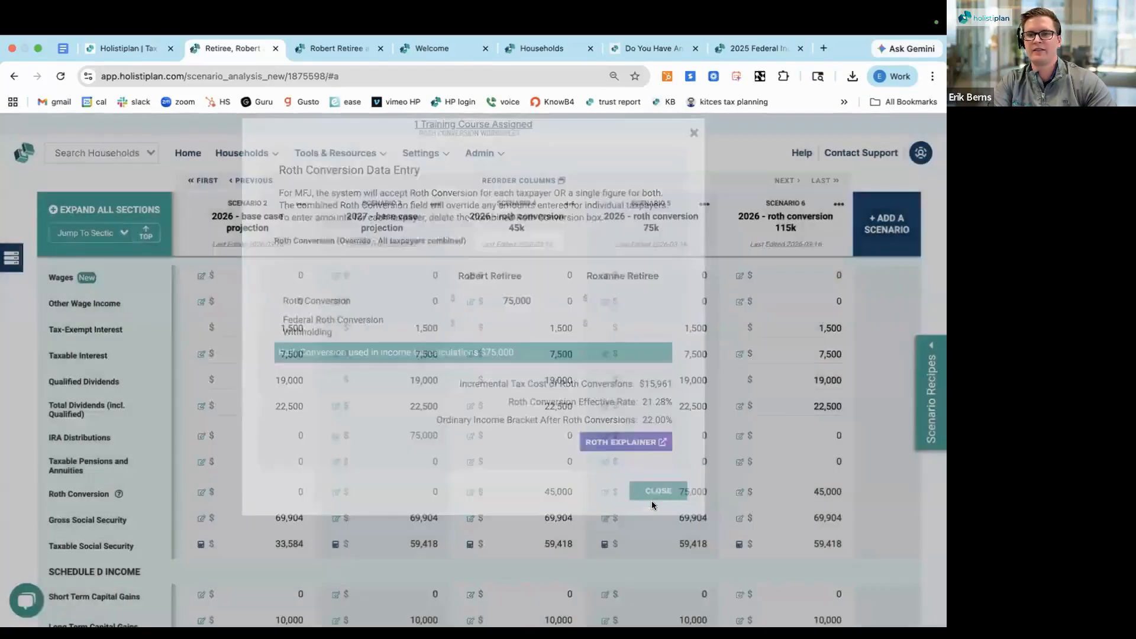
Set the first taxpayer's Roth conversion in Scenario 6 to 115,000 and close the worksheet
click(739, 493)
double_click(504, 316)
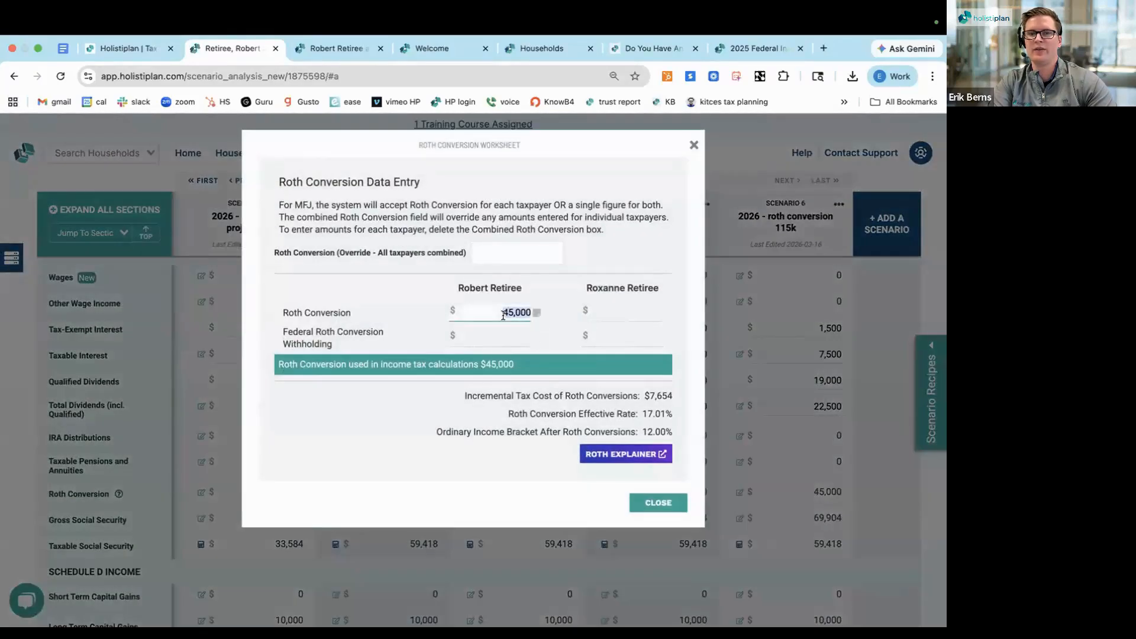
text(115,000)
click(384, 321)
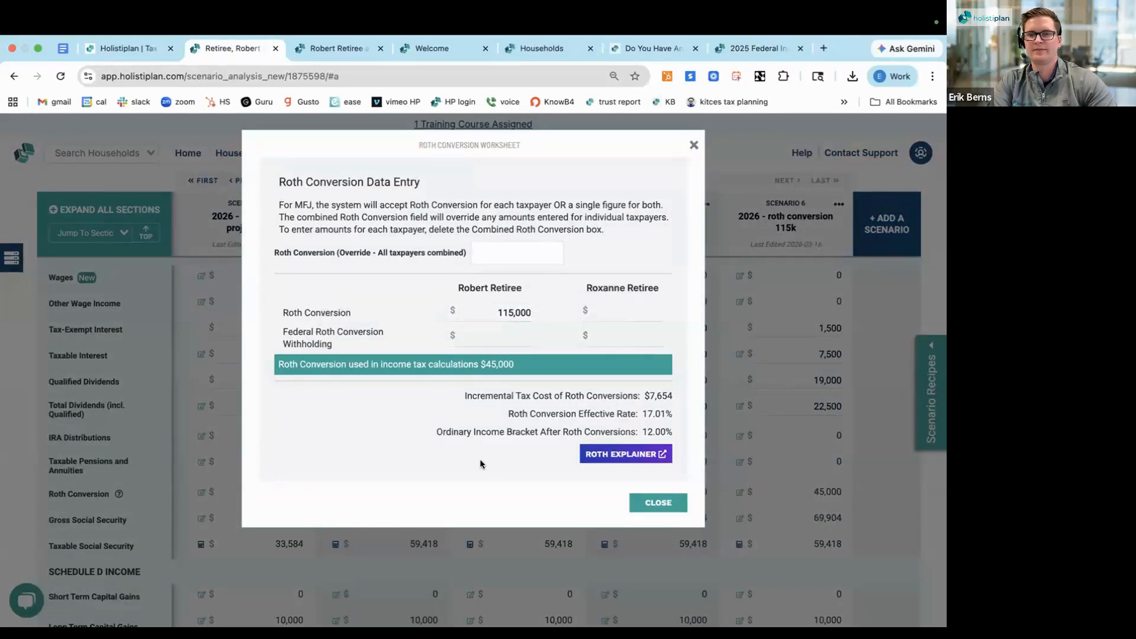
click(648, 502)
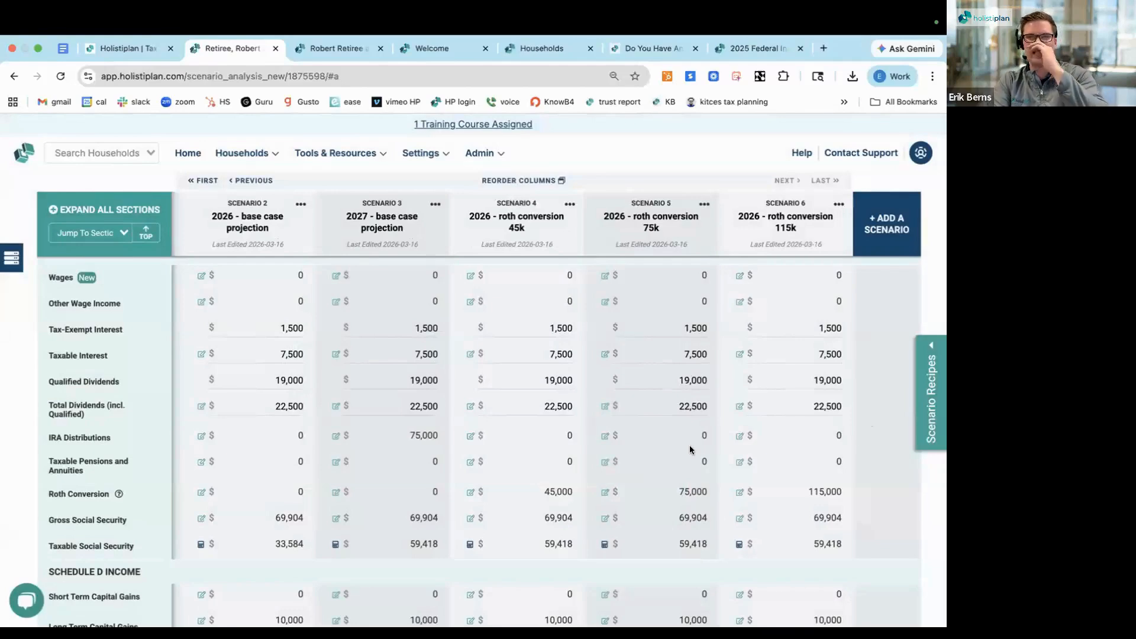
Compare taxable income, total tax, marginal brackets and effective rates across the base cases and the three Roth conversion scenarios
scroll(690, 445, down, 2)
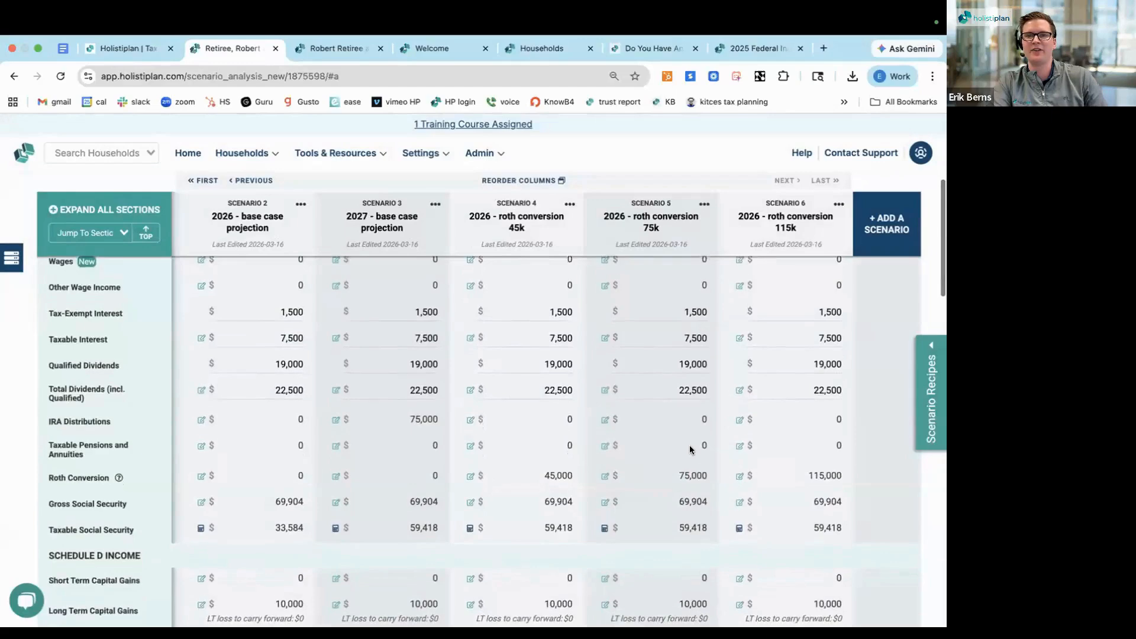
scroll(690, 445, down, 7)
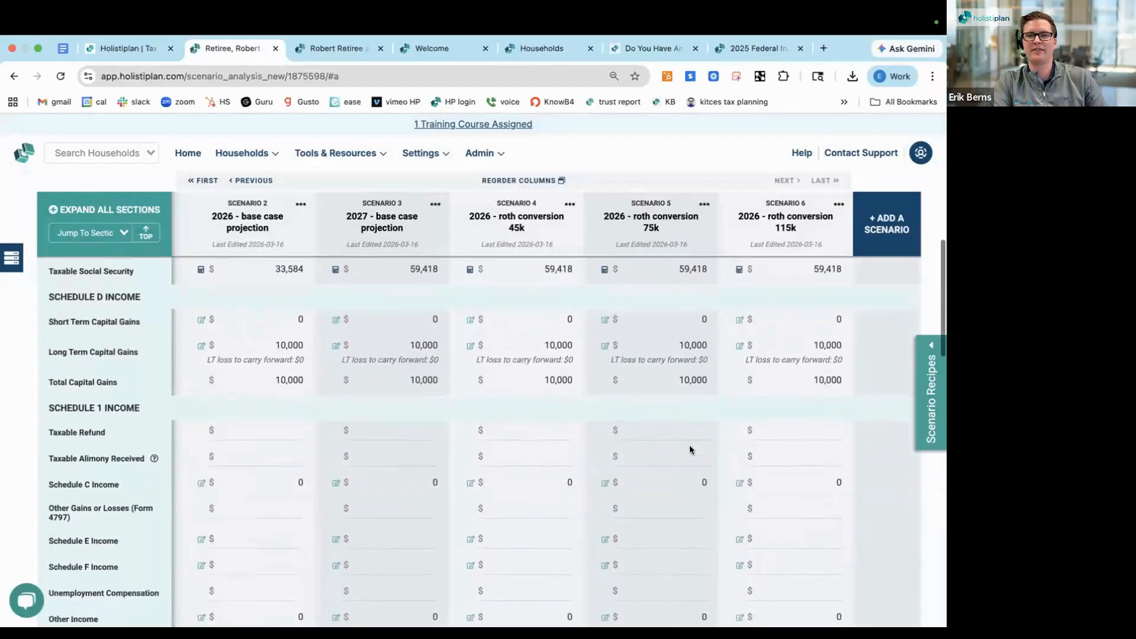
scroll(690, 445, down, 9)
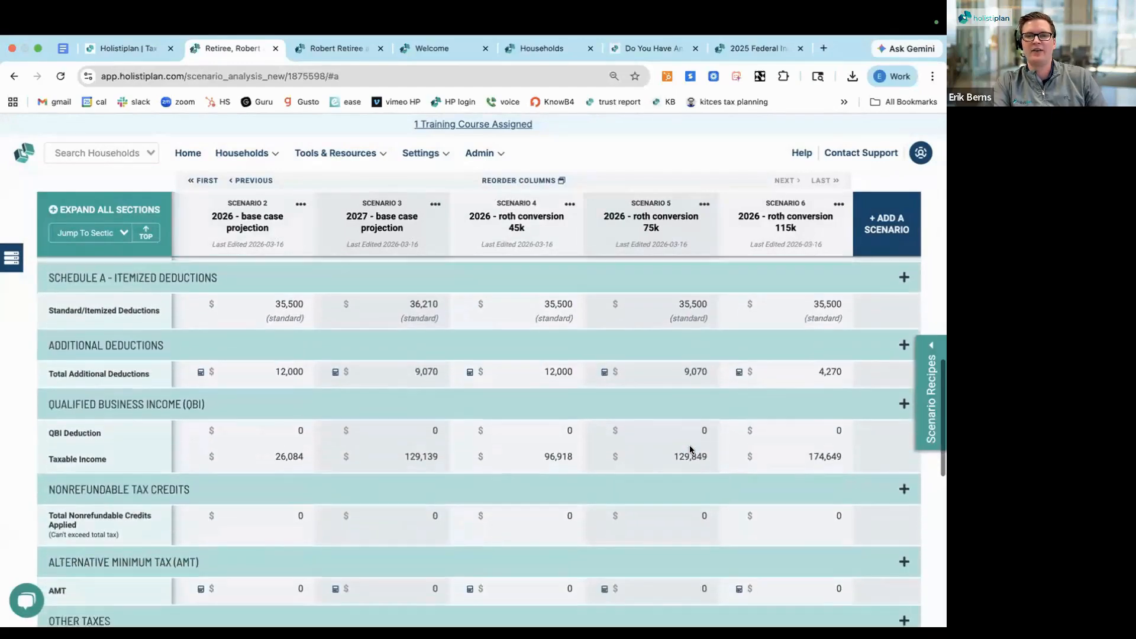
scroll(690, 448, down, 3)
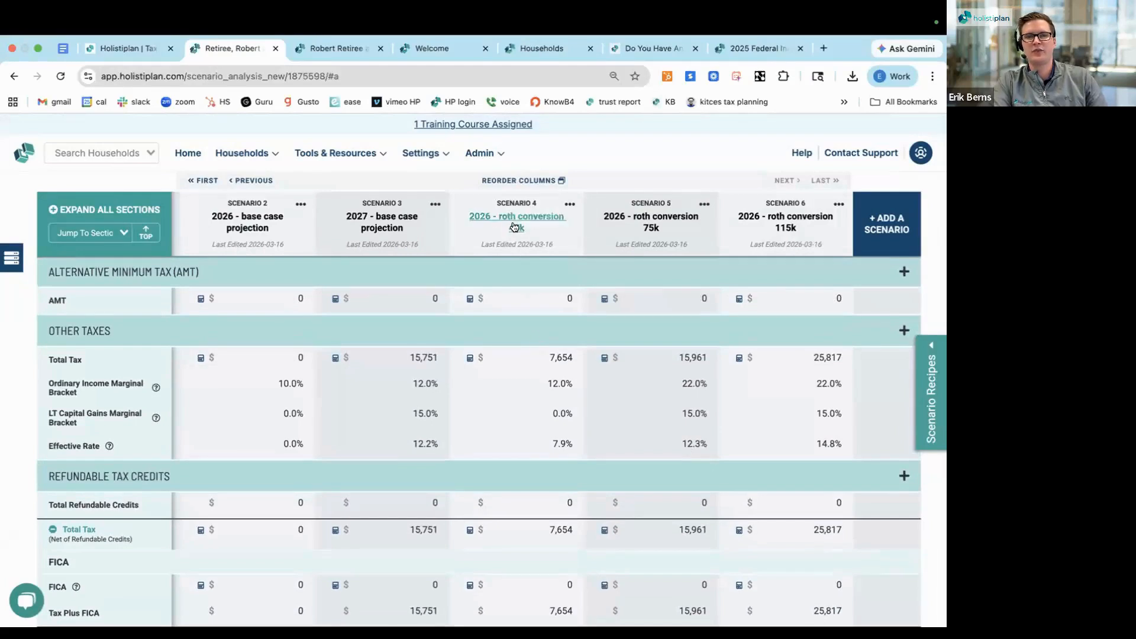
Examine total tax, ordinary marginal bracket and effective rate for the 45k, 75k and 115k Roth conversion scenarios
double_click(555, 357)
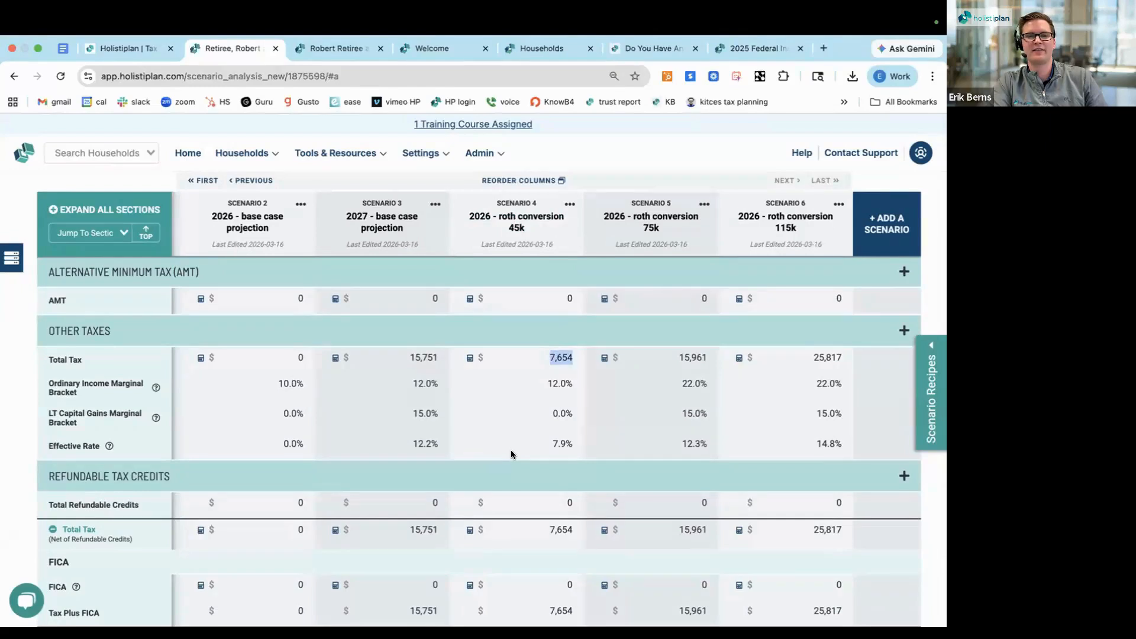
click(553, 443)
double_click(552, 443)
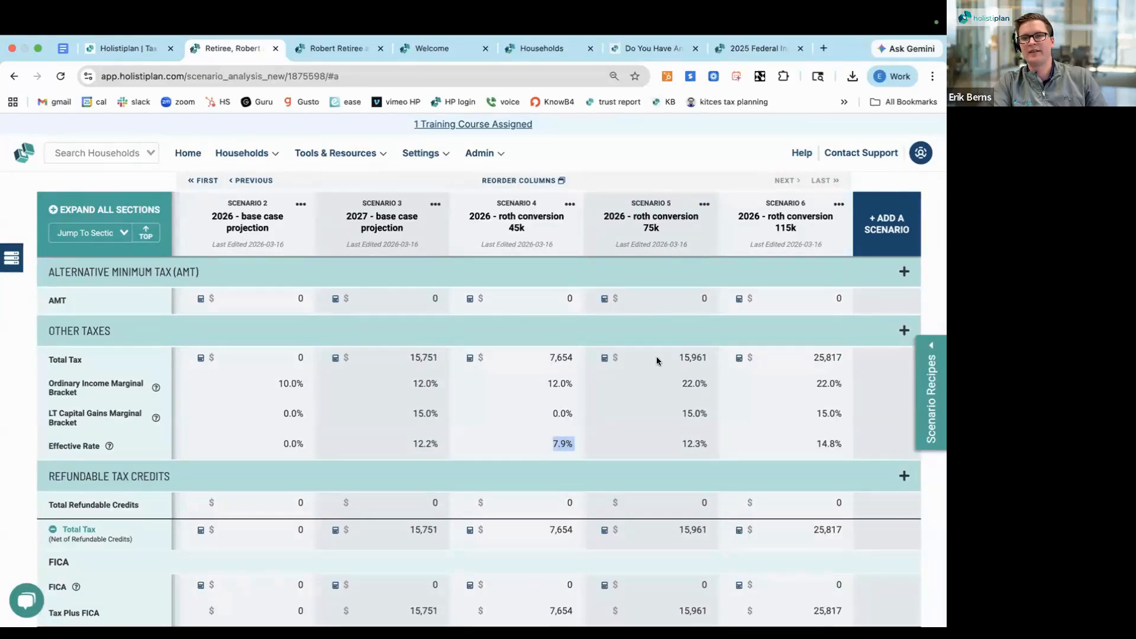
double_click(696, 442)
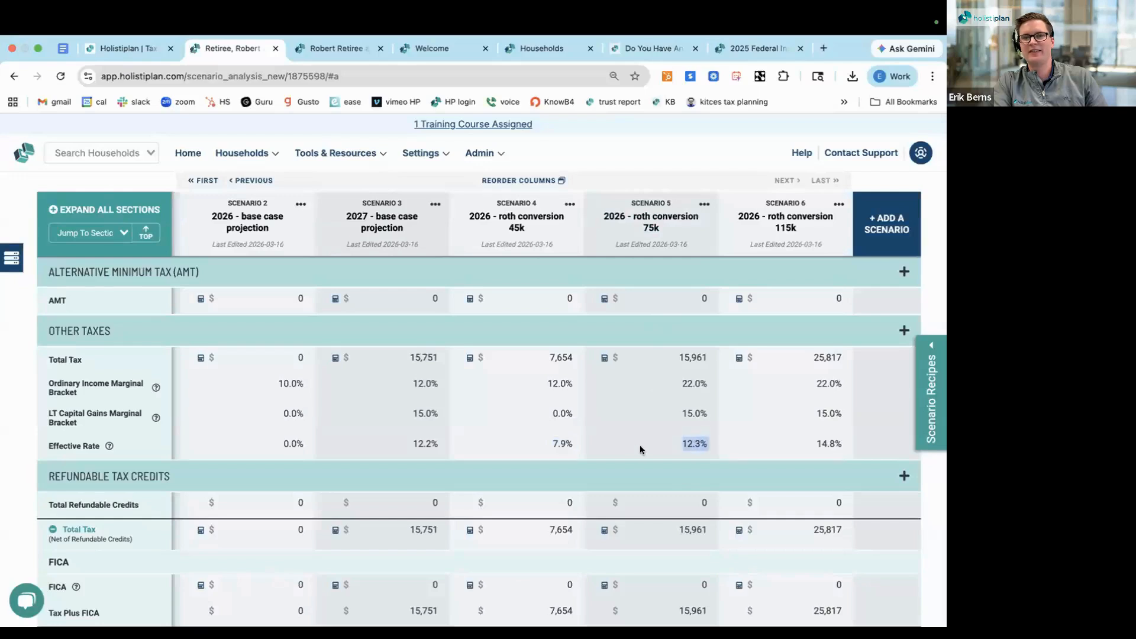
double_click(680, 382)
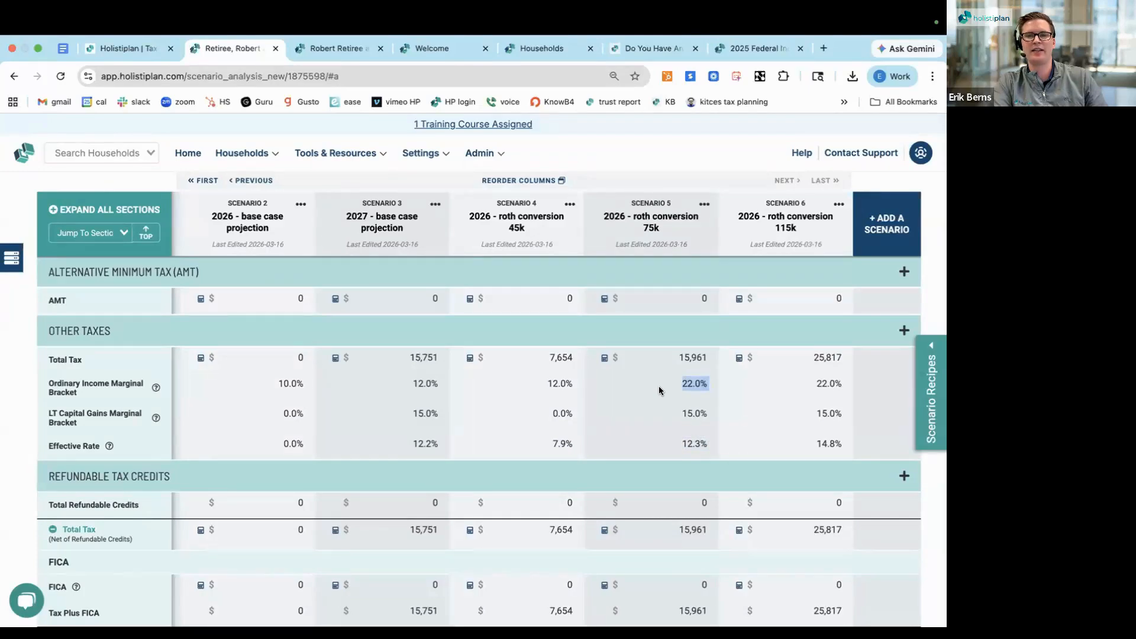
double_click(685, 449)
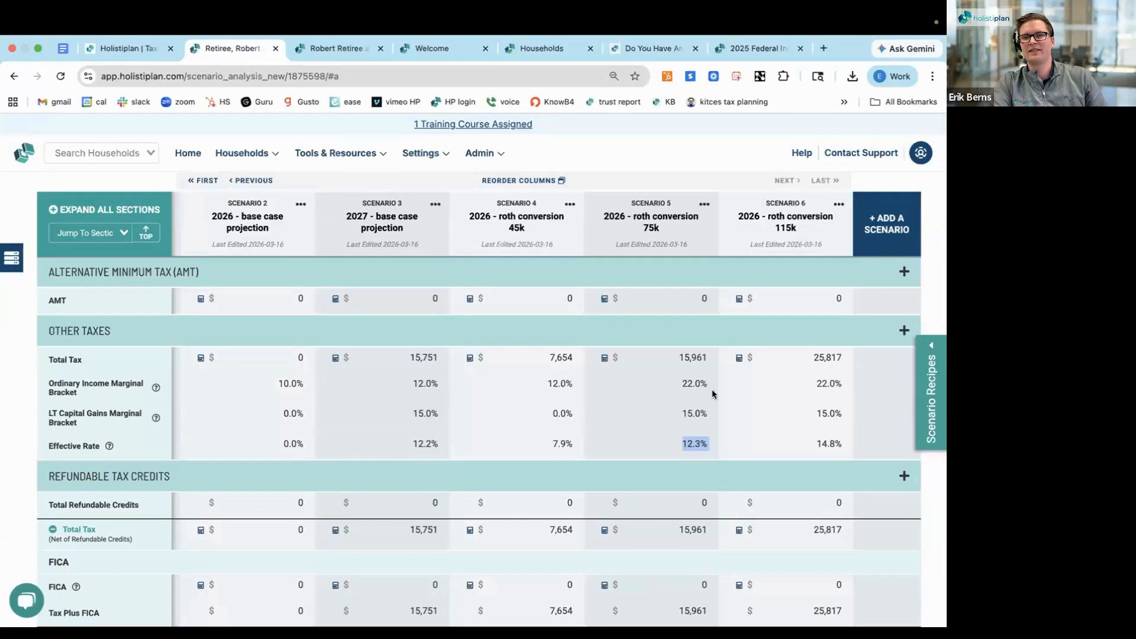
mouse_move(761, 227)
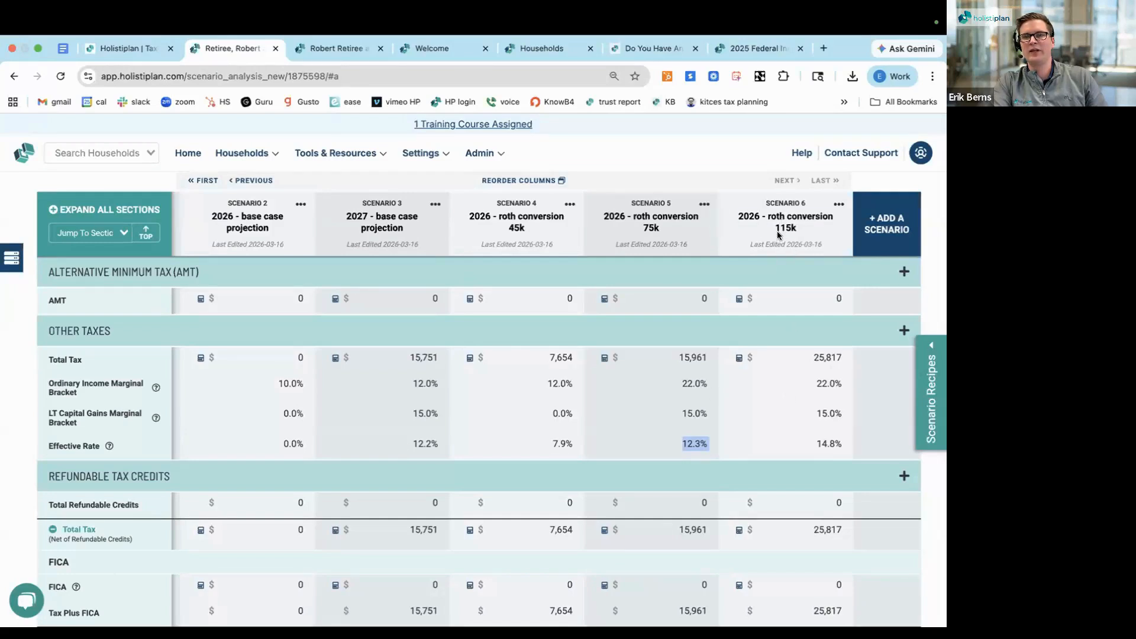
double_click(815, 445)
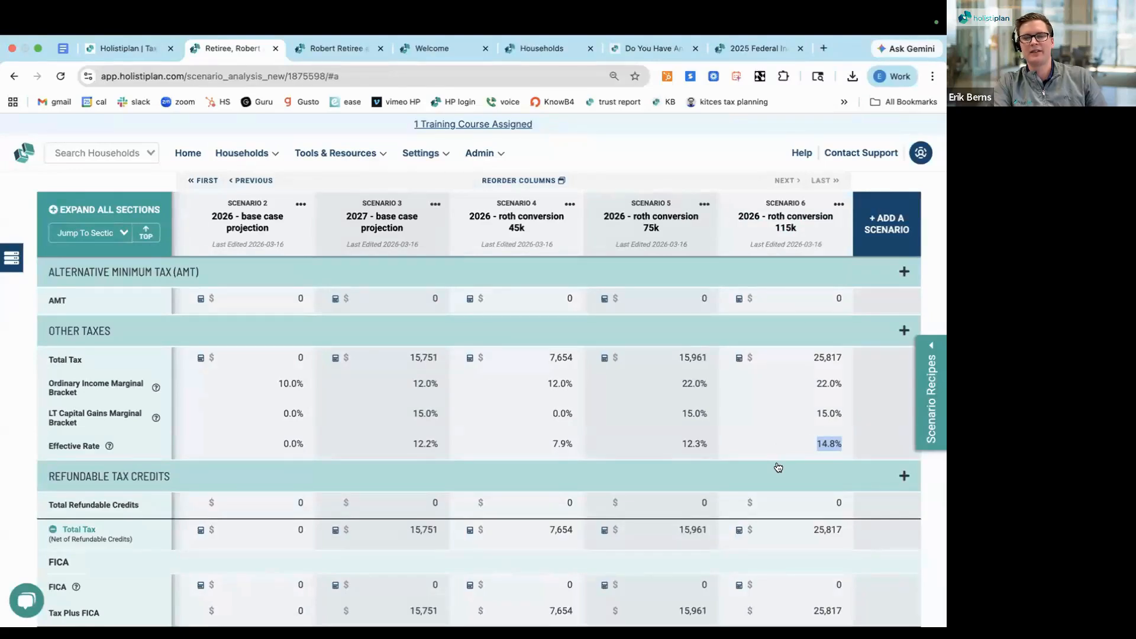
Compare the 2026 base case's total tax with the 115k conversion's effective rate, and briefly check the Other Taxes details
scroll(778, 467, down, 1)
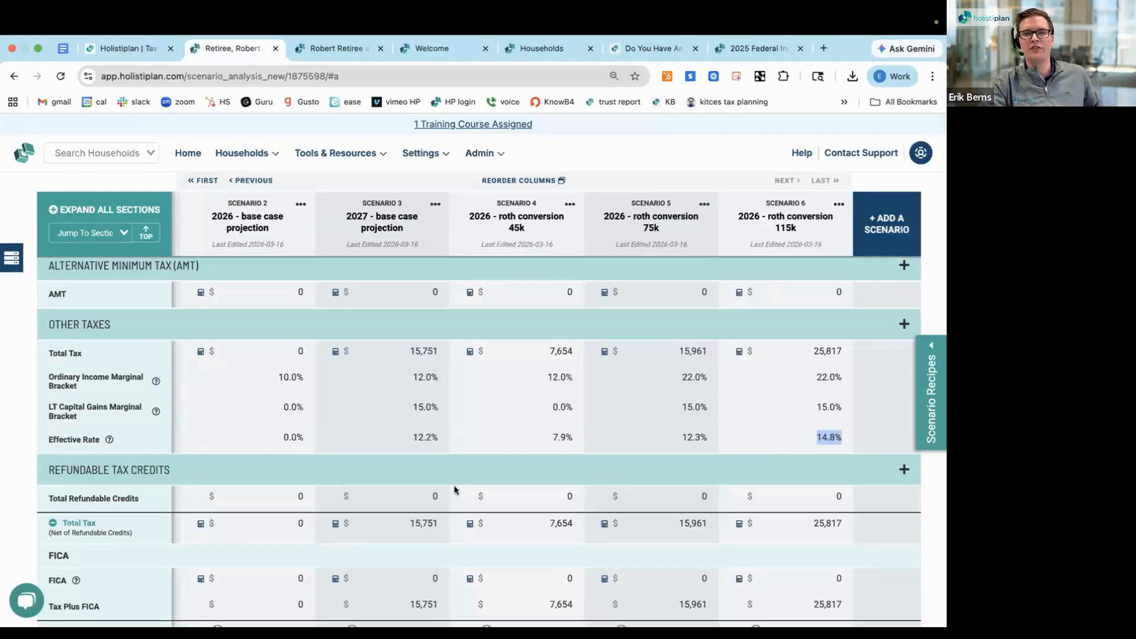
click(295, 356)
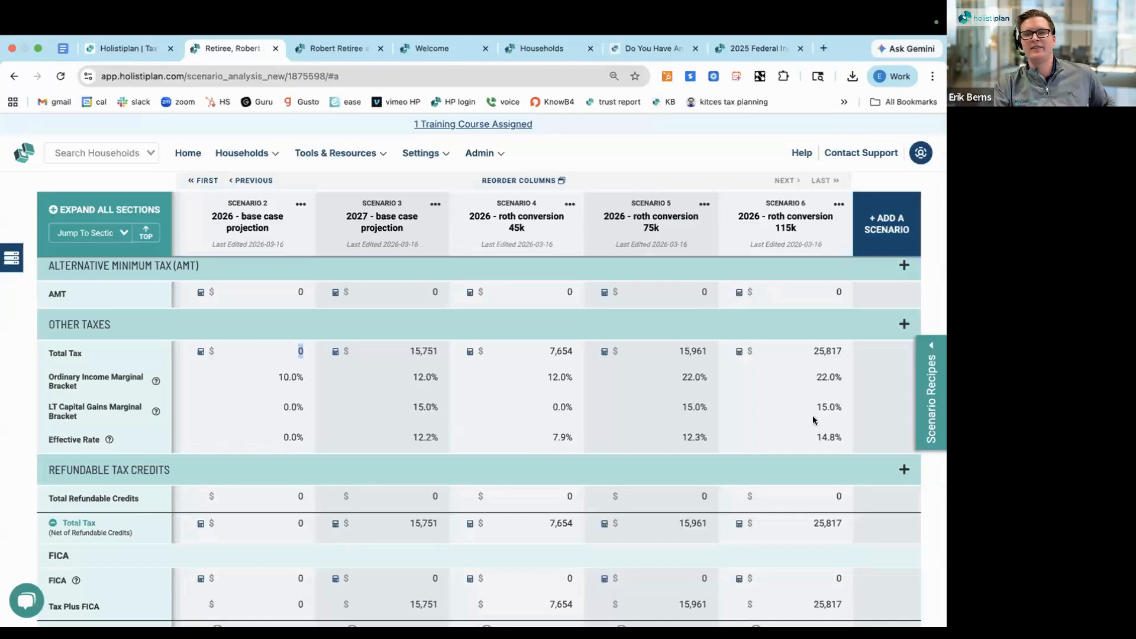
double_click(817, 434)
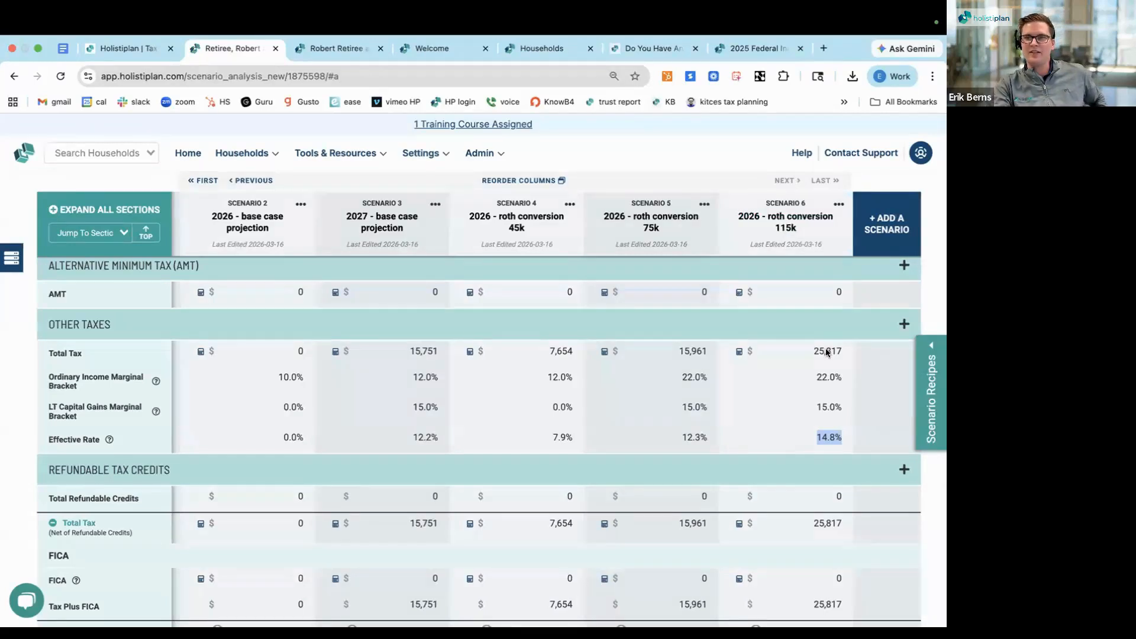
triple_click(825, 433)
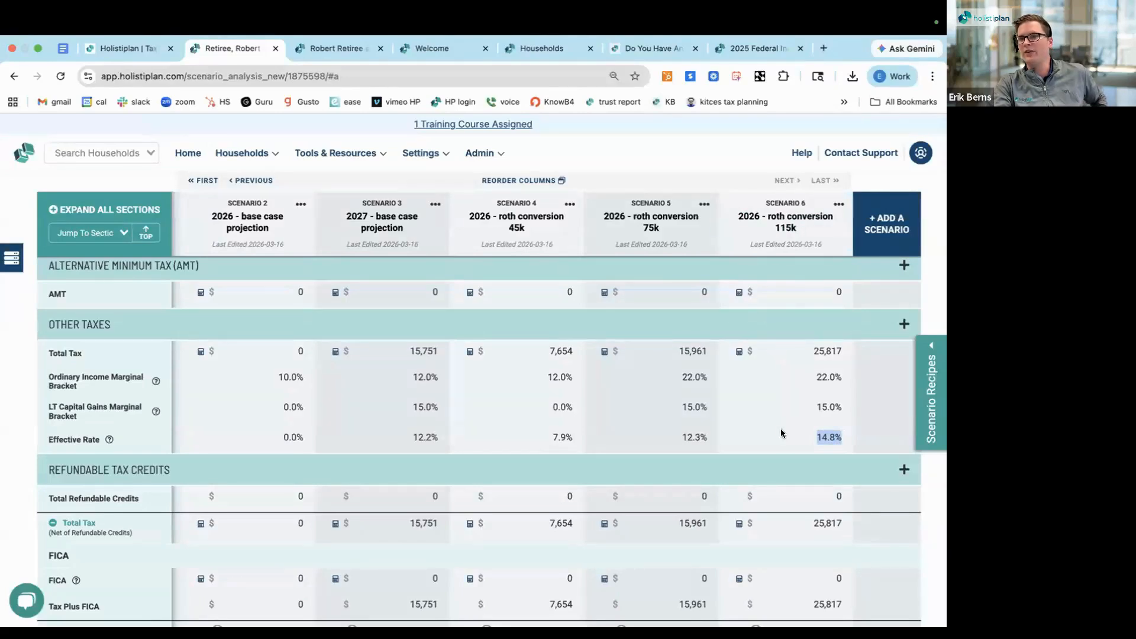
triple_click(821, 438)
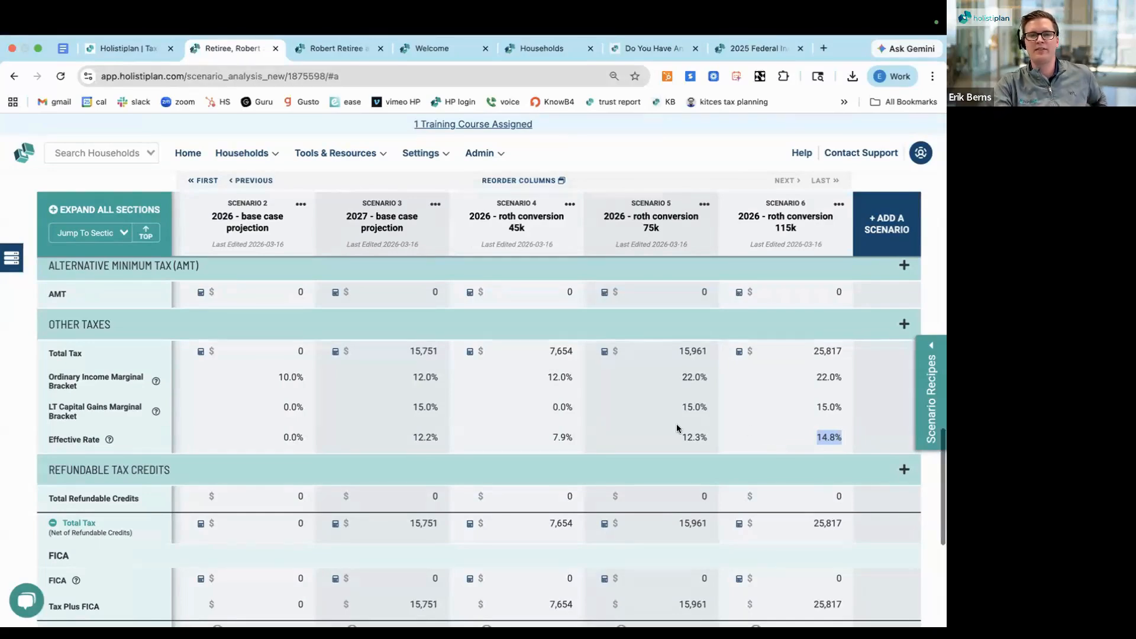
scroll(633, 426, down, 1)
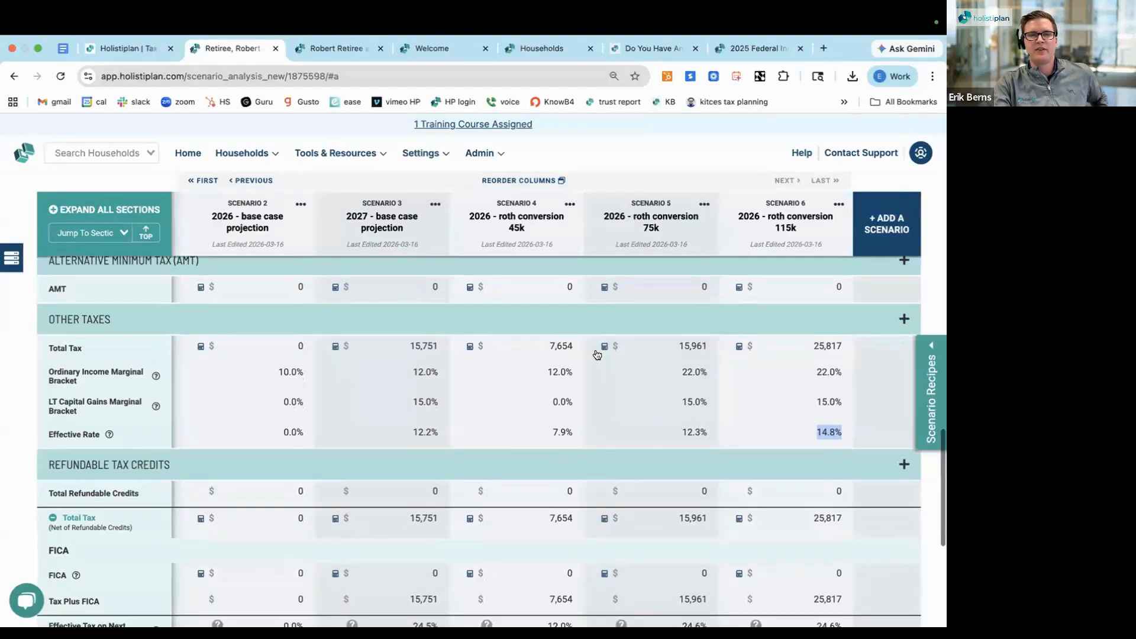
click(541, 323)
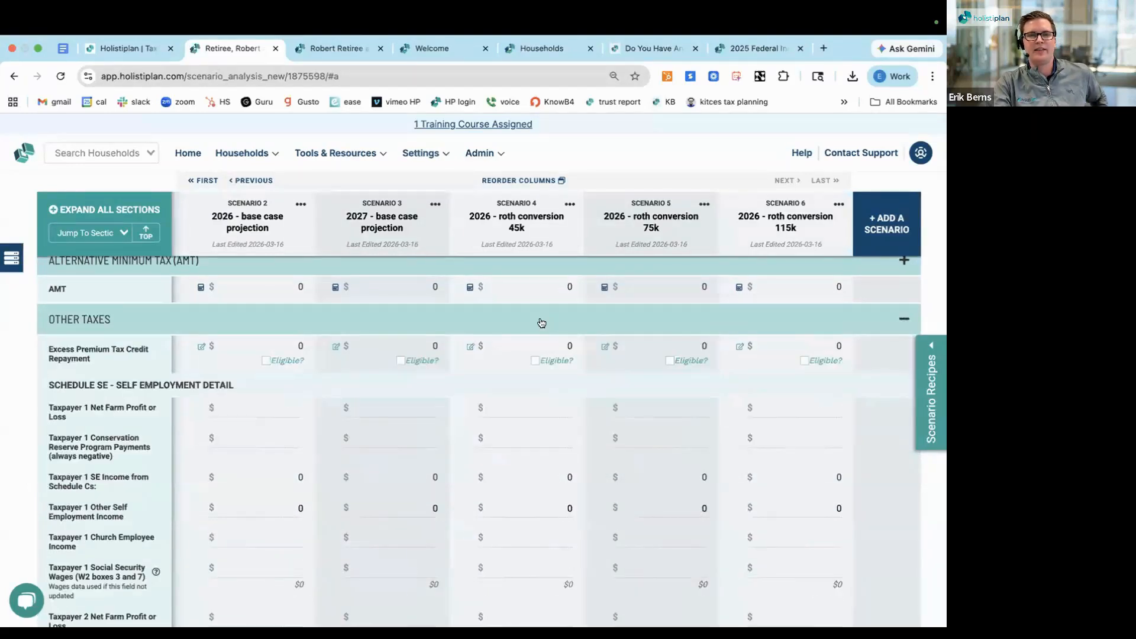
click(538, 327)
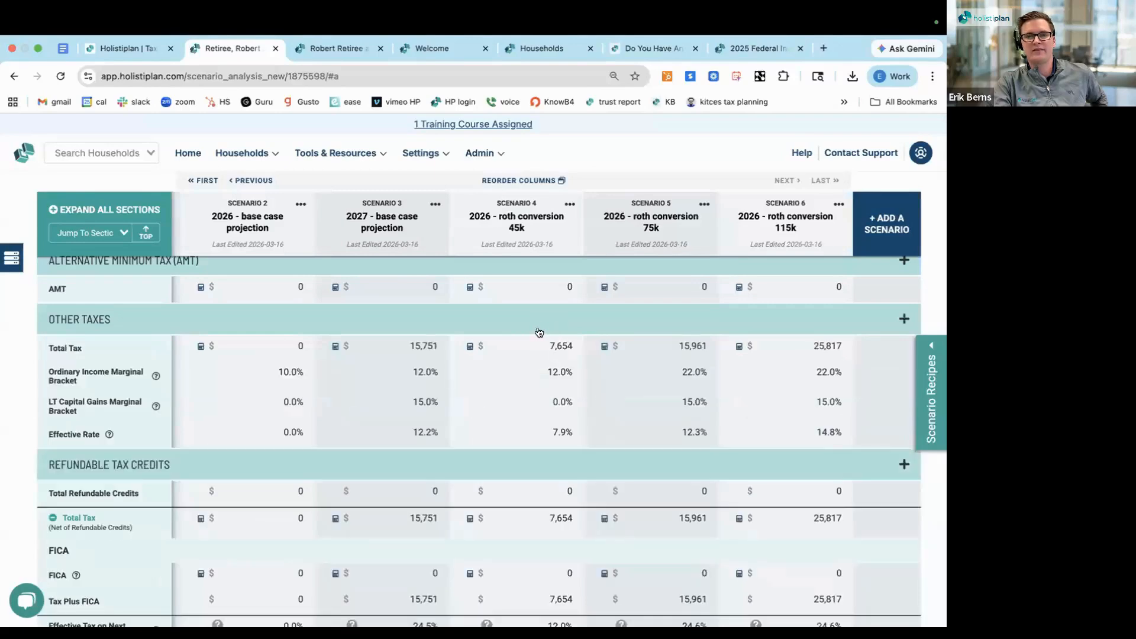
Select California as the state for State Tax Modeling
scroll(525, 404, down, 4)
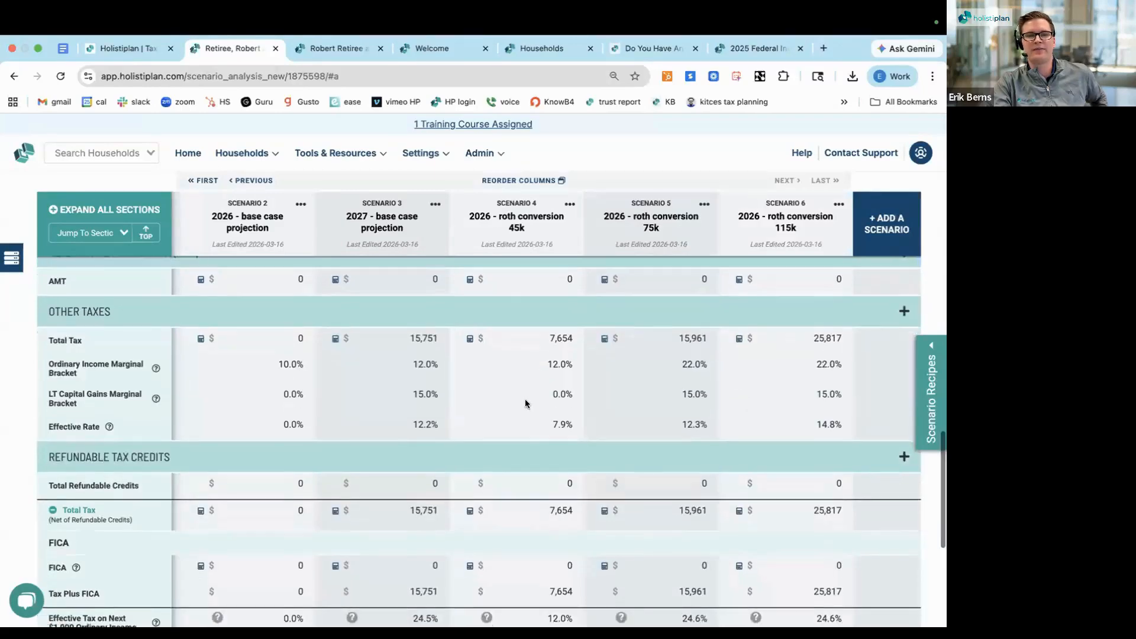
scroll(525, 404, down, 2)
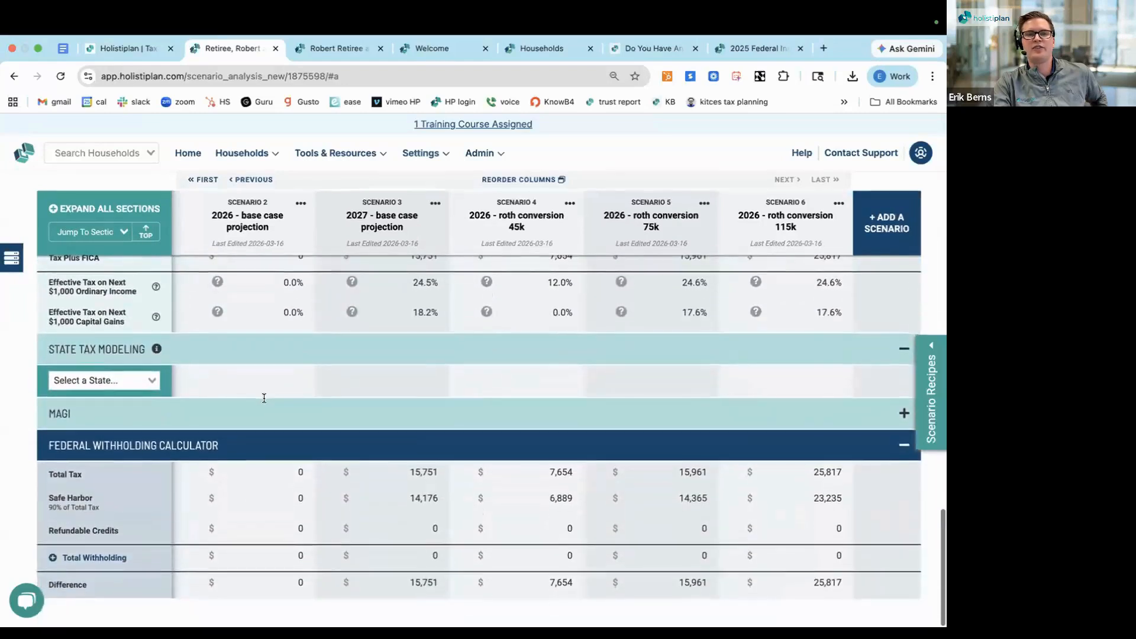
click(114, 382)
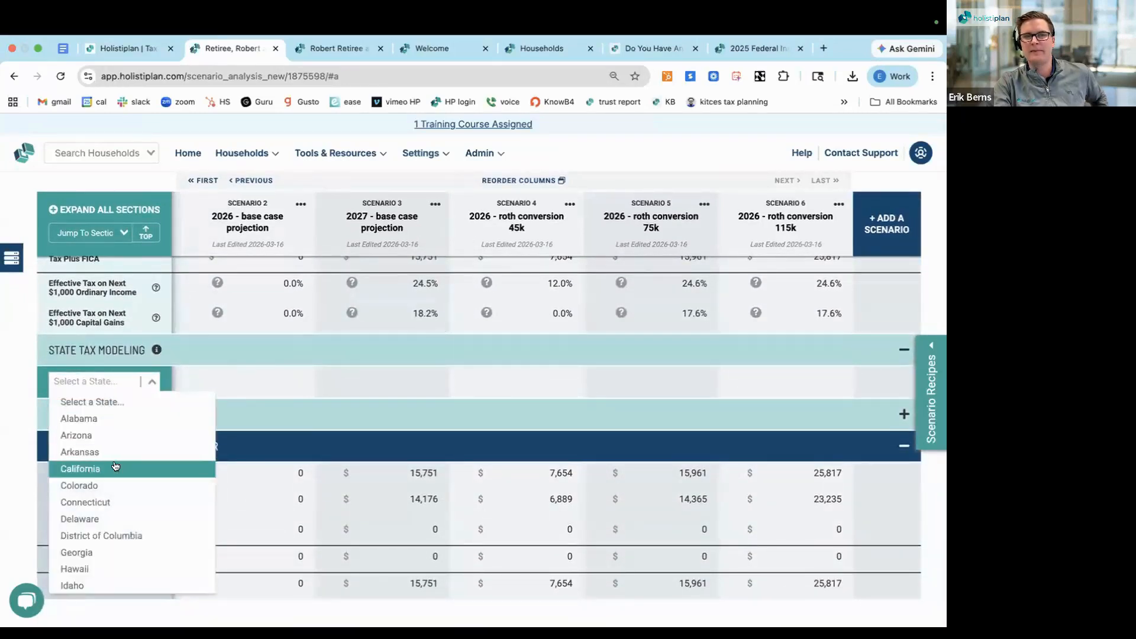
click(76, 471)
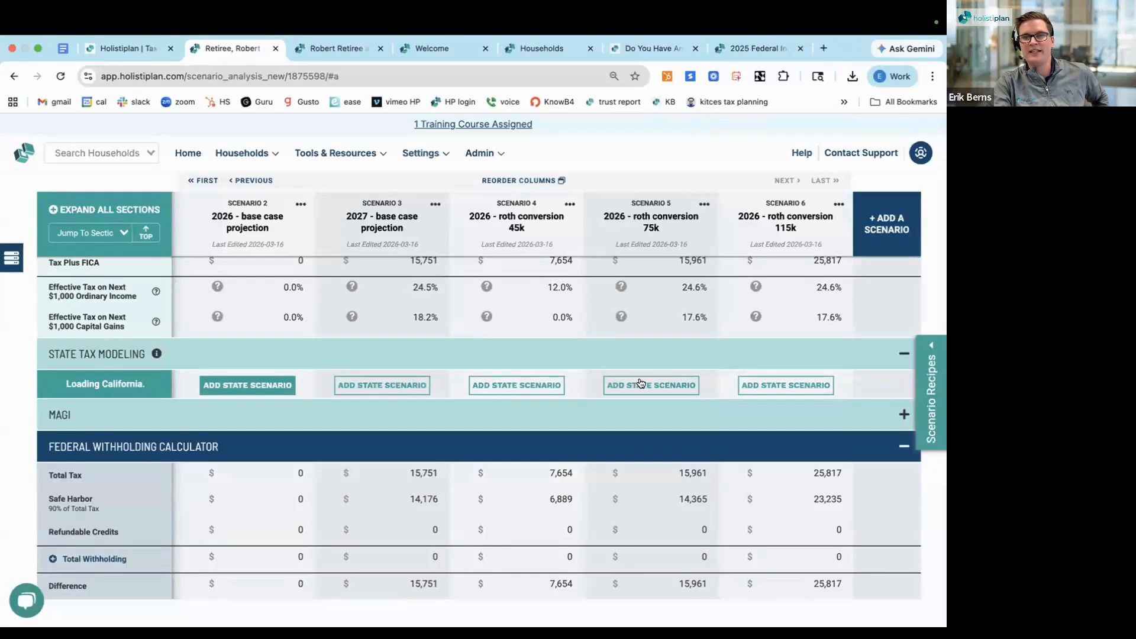
Add a California state scenario to each of Scenarios 2 through 6
click(270, 383)
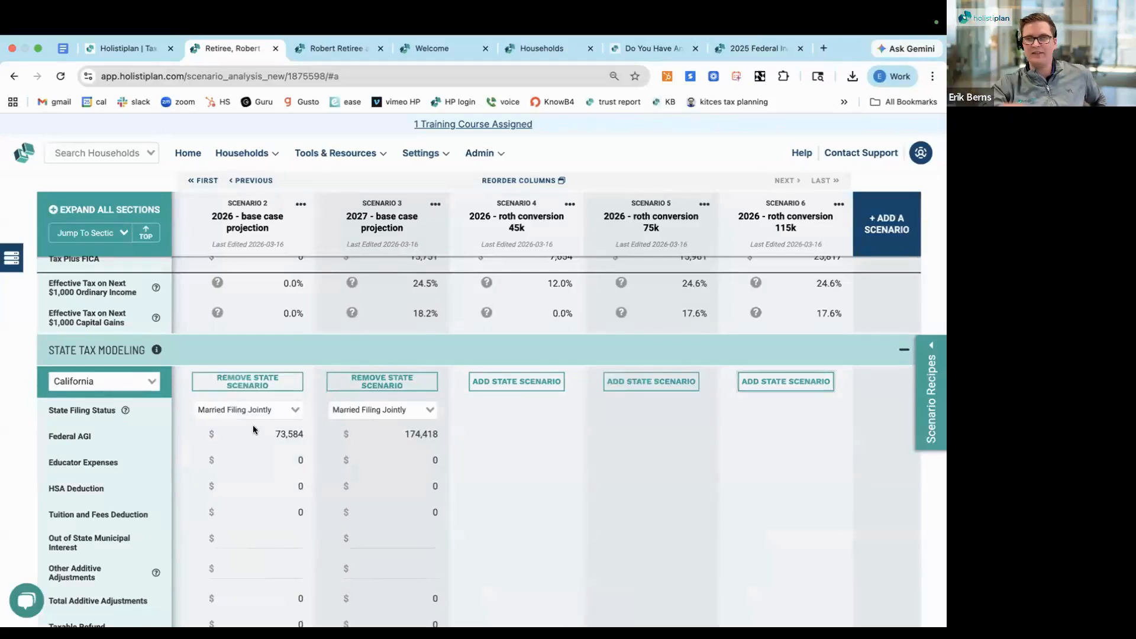
click(519, 382)
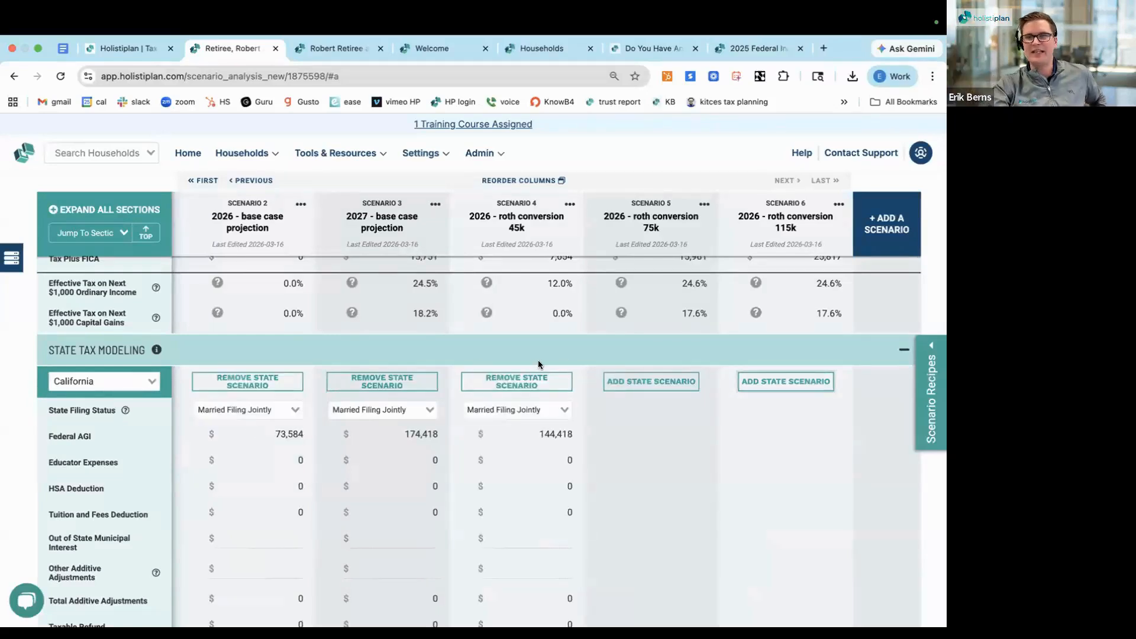
click(665, 381)
click(767, 382)
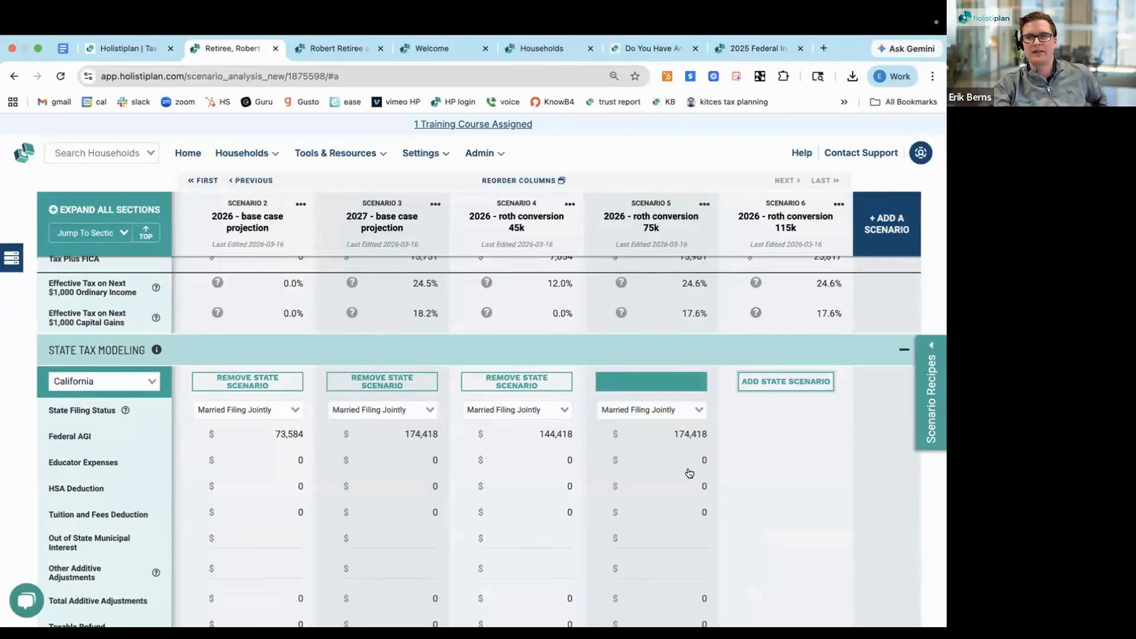
scroll(688, 471, down, 1)
scroll(689, 472, down, 1)
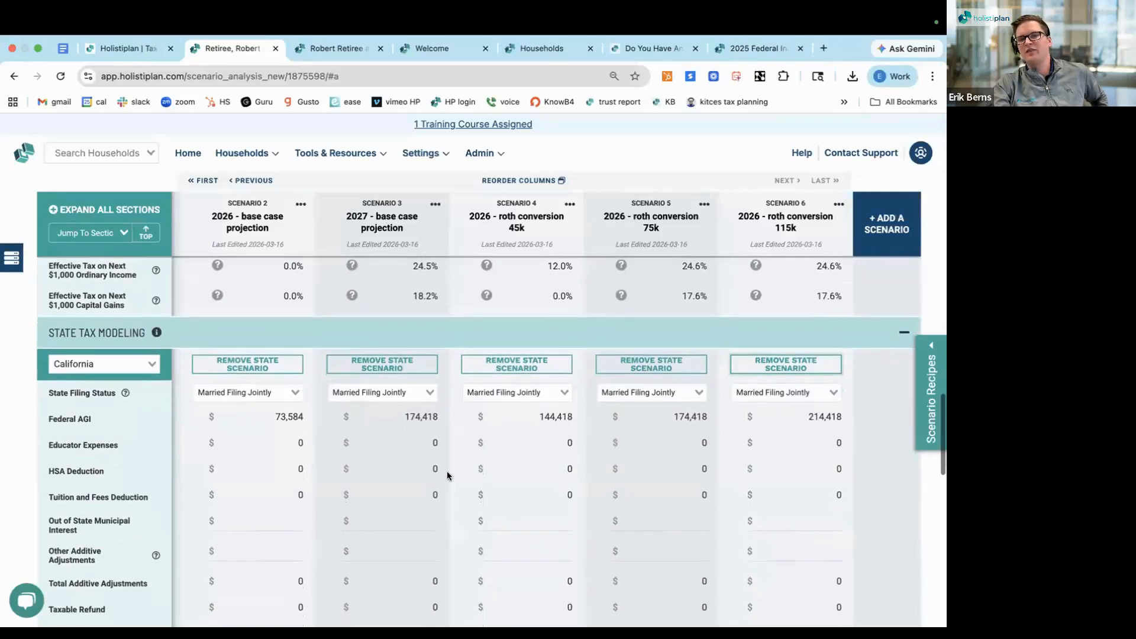
scroll(448, 476, down, 3)
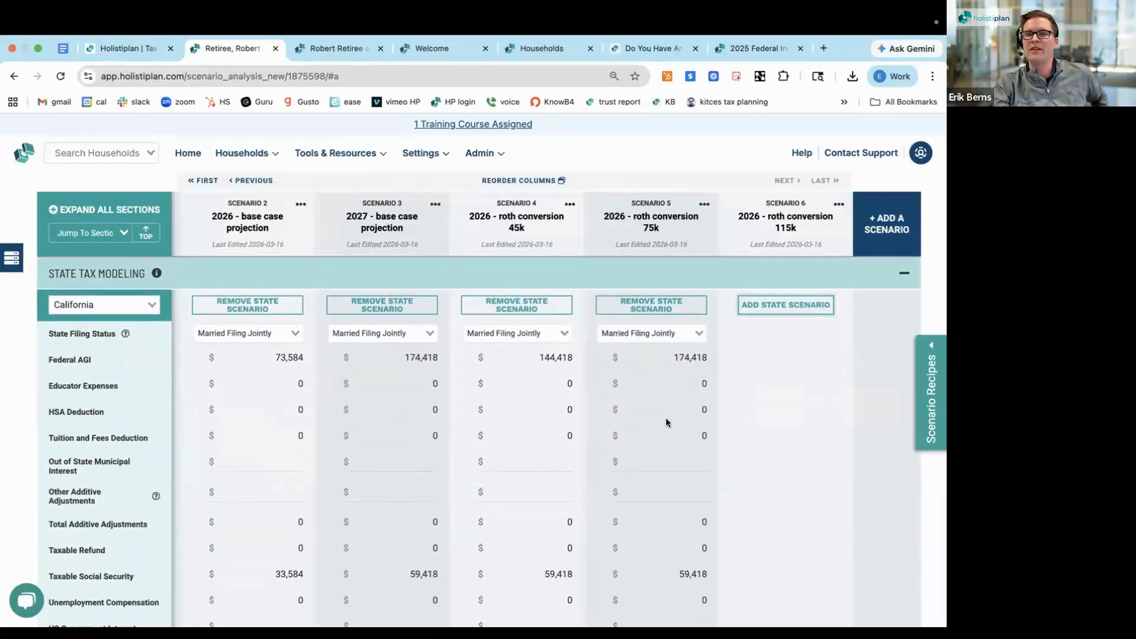
scroll(669, 421, down, 1)
click(762, 286)
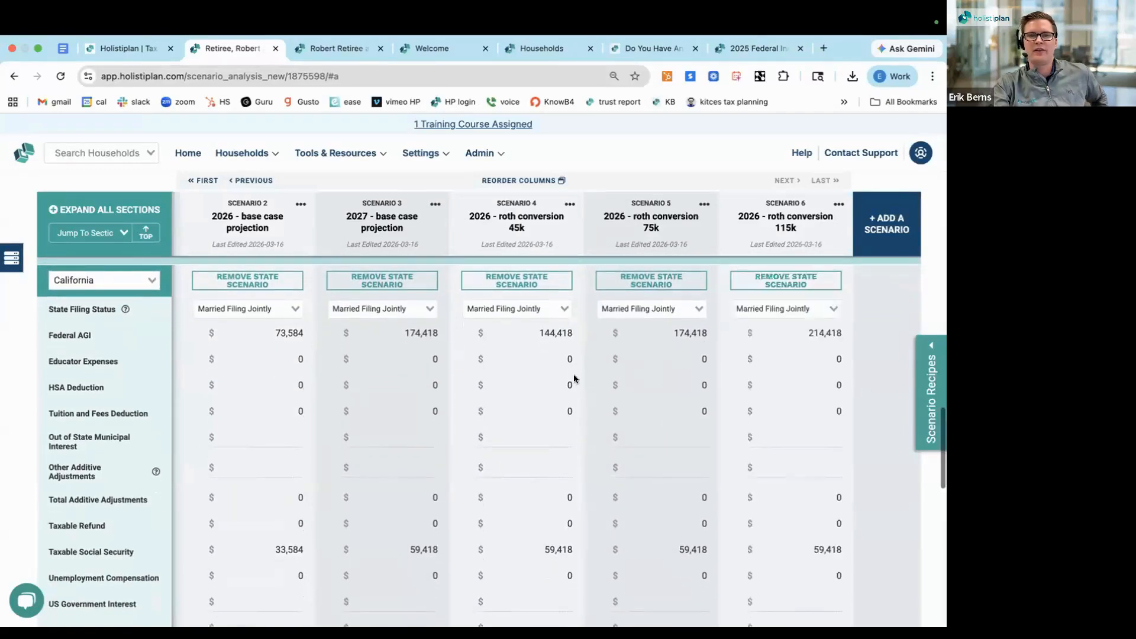
Examine the HSA Deduction and Out of State Municipal Interest rows in the California state tax section
click(838, 382)
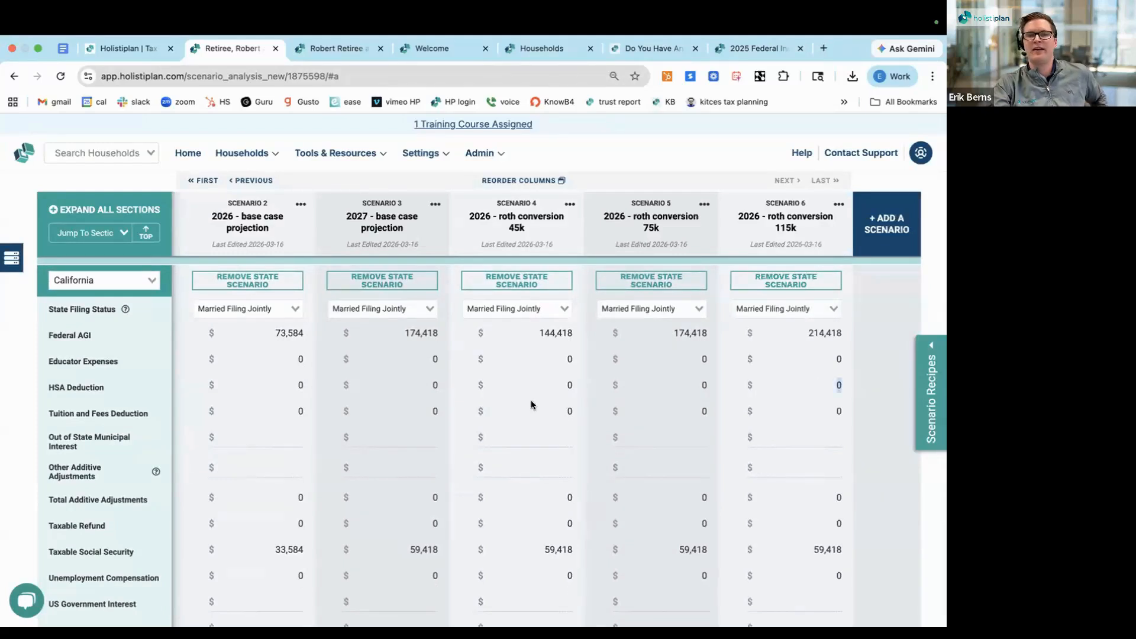
triple_click(65, 384)
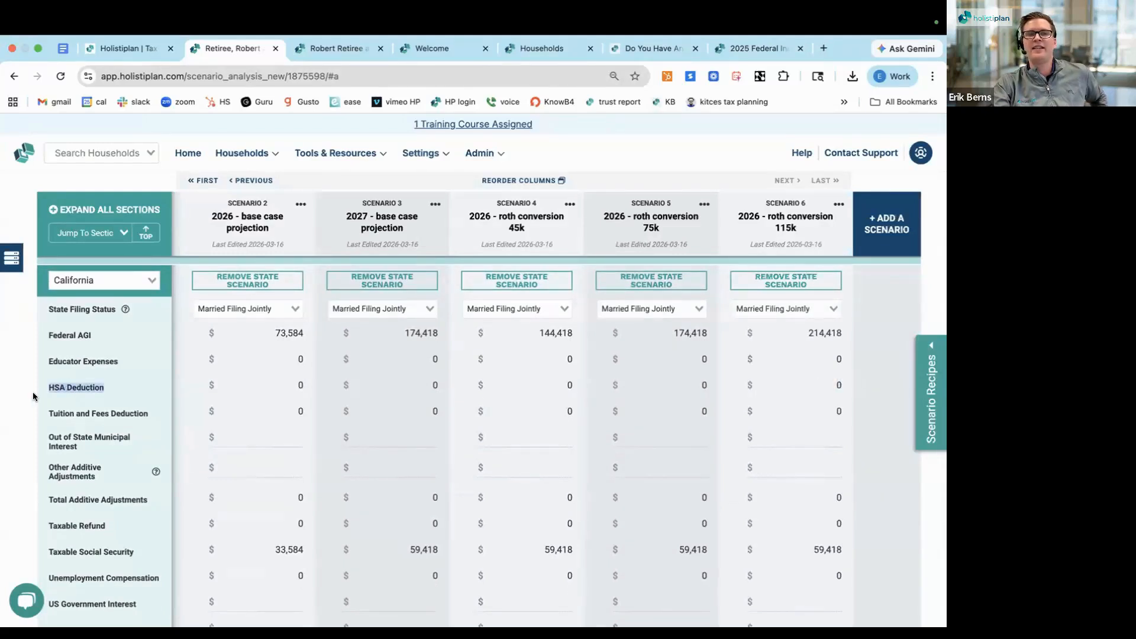
scroll(34, 395, up, 1)
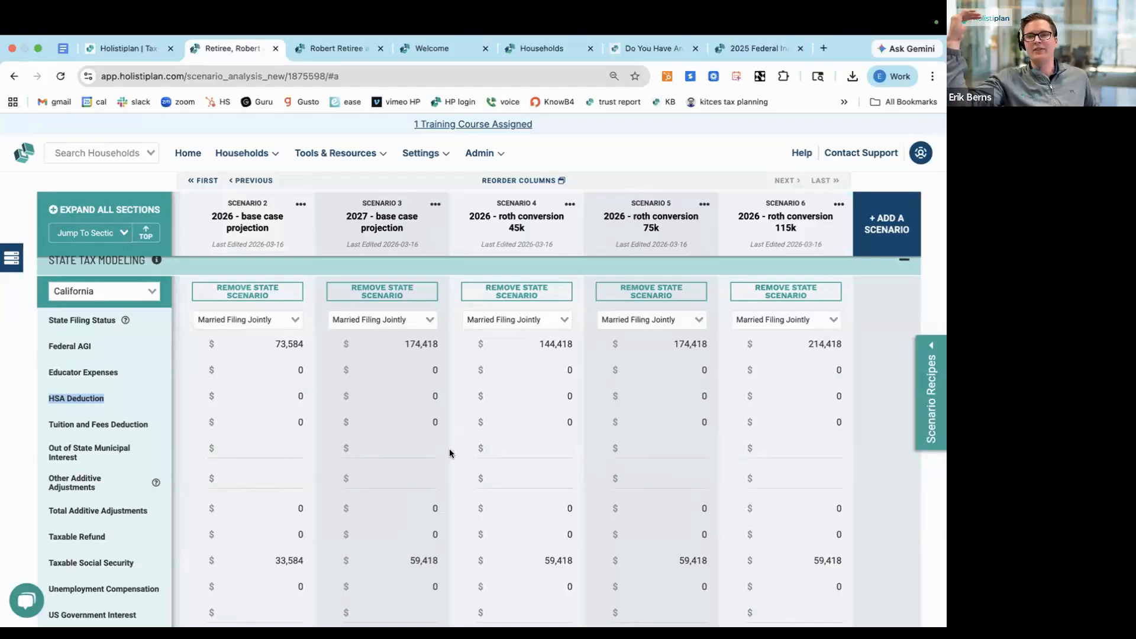
scroll(449, 448, down, 1)
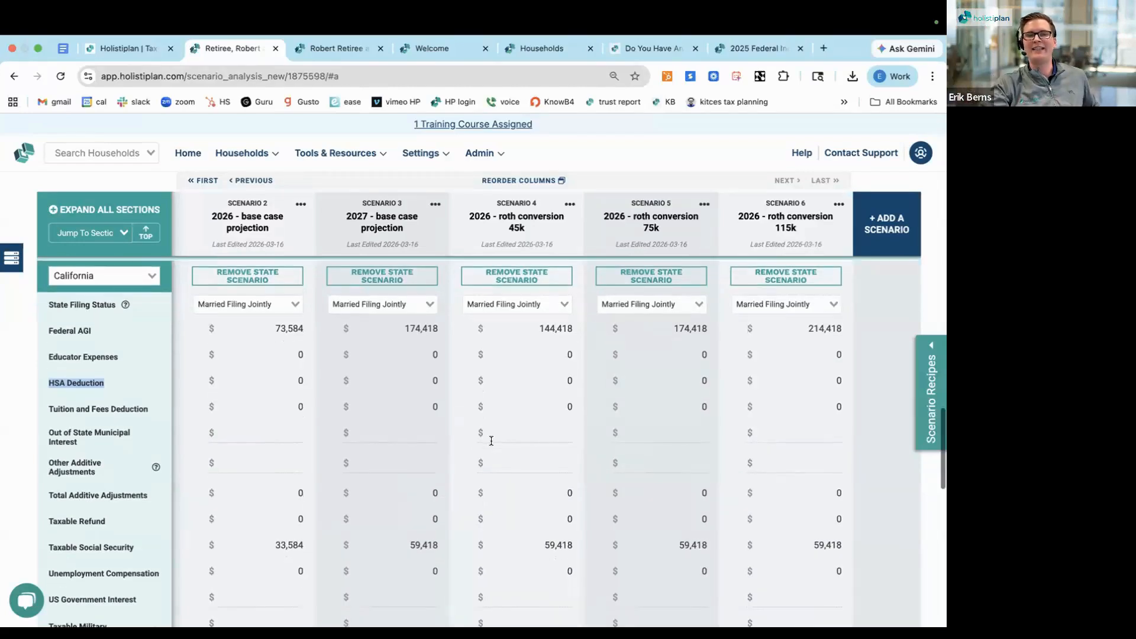
click(501, 435)
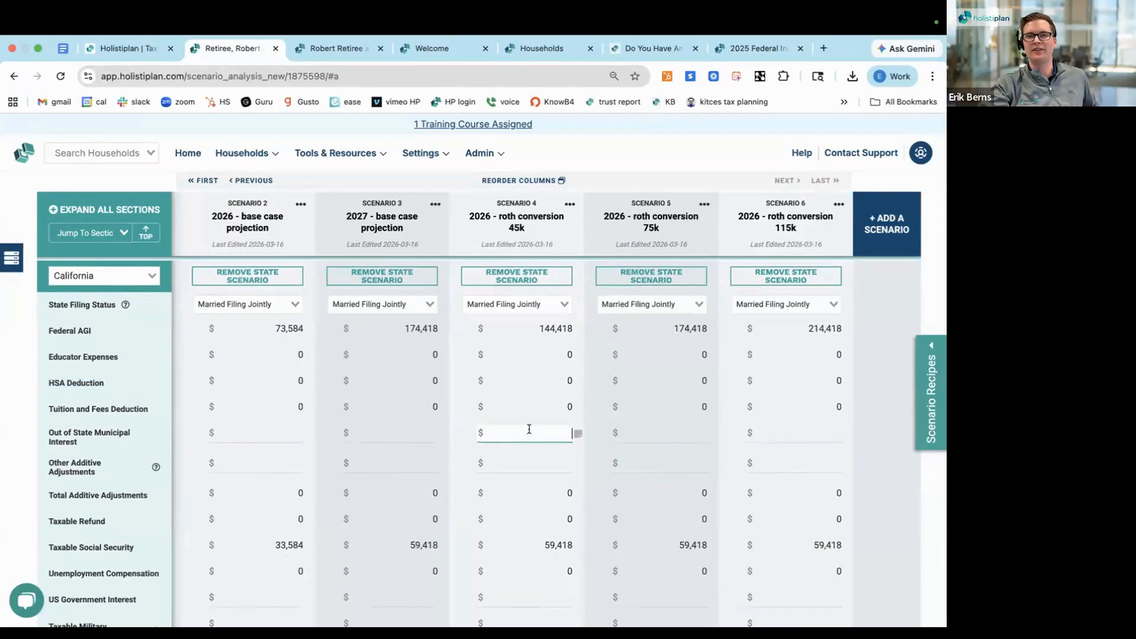
click(639, 432)
Review the California tax calculation down to State Tax and Marginal Bracket for all scenarios, and return to the start of the analysis
scroll(566, 476, down, 1)
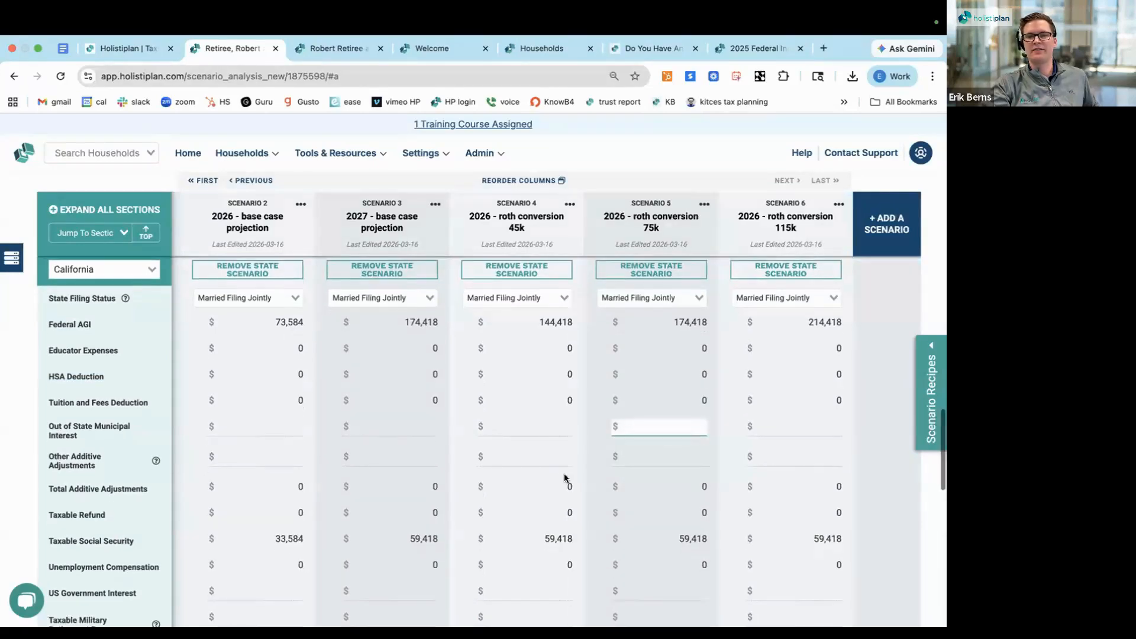
scroll(406, 438, down, 1)
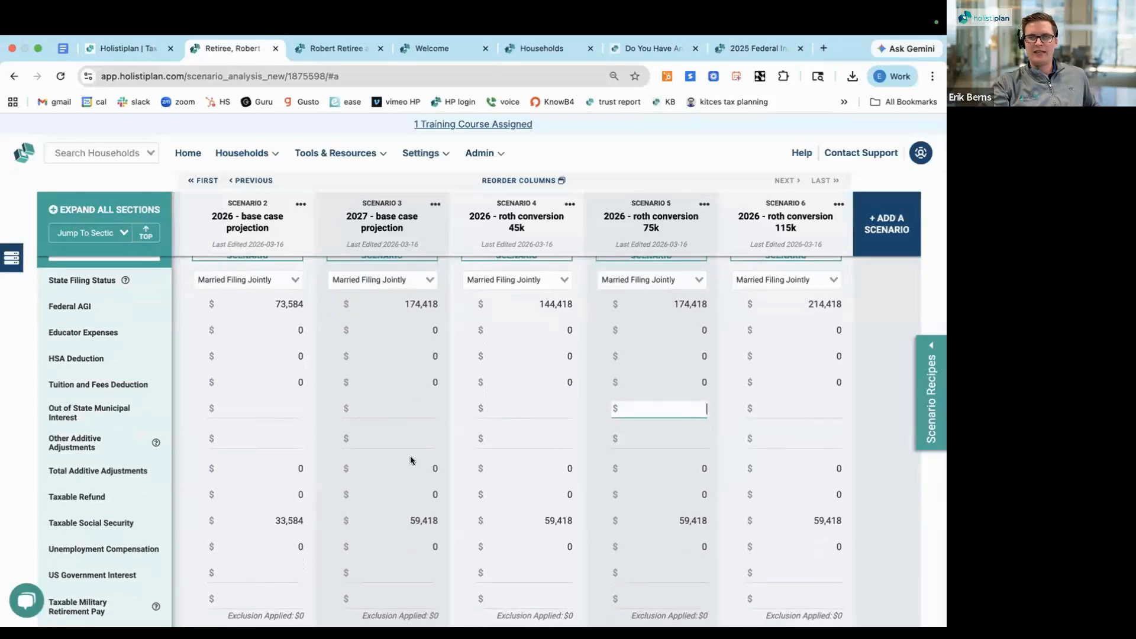
scroll(411, 456, down, 5)
scroll(411, 457, down, 12)
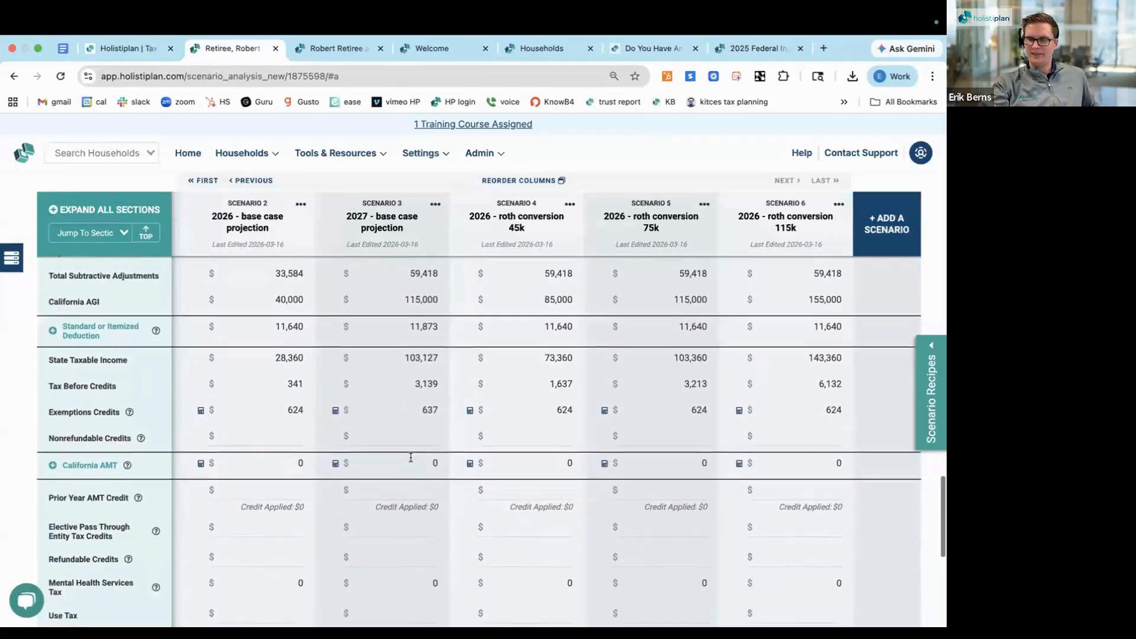
scroll(411, 456, down, 6)
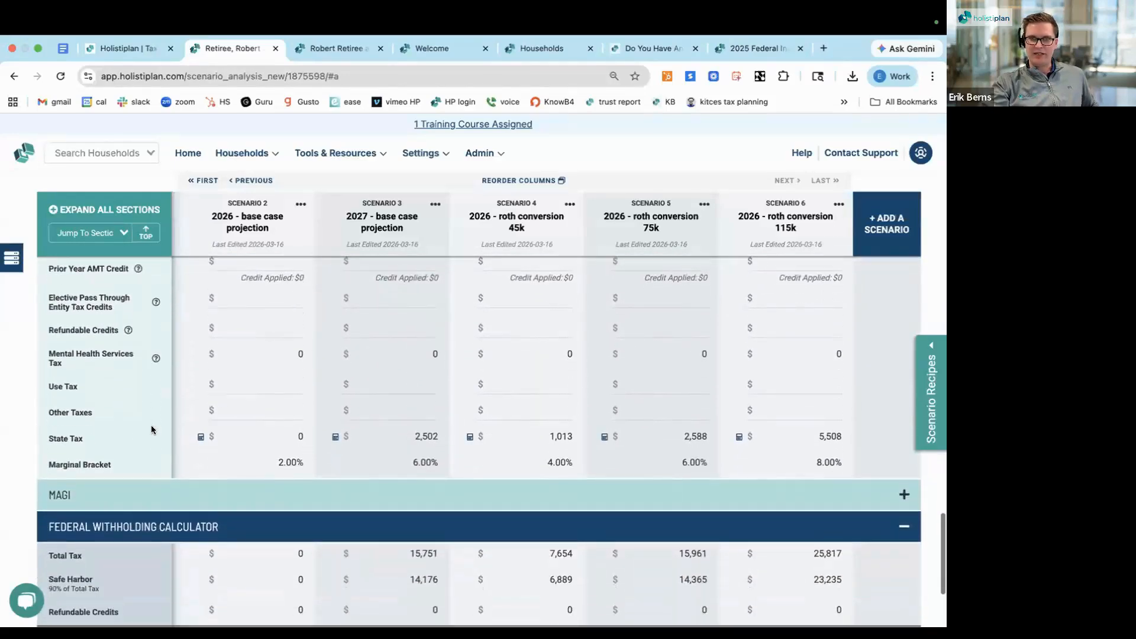
triple_click(60, 436)
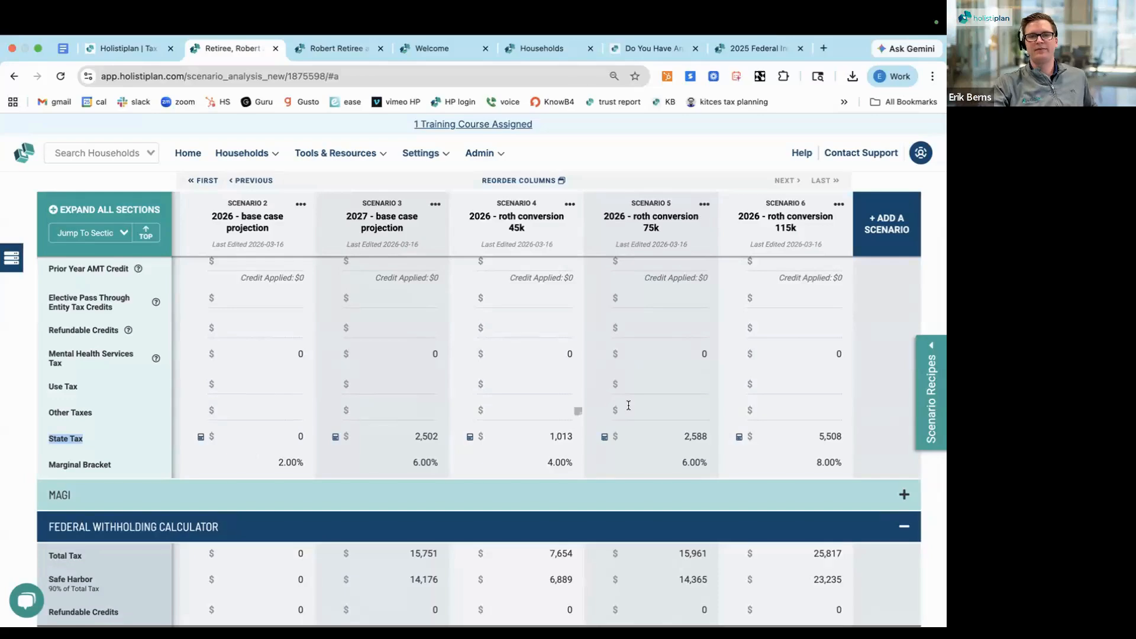
scroll(627, 405, up, 10)
scroll(627, 405, up, 15)
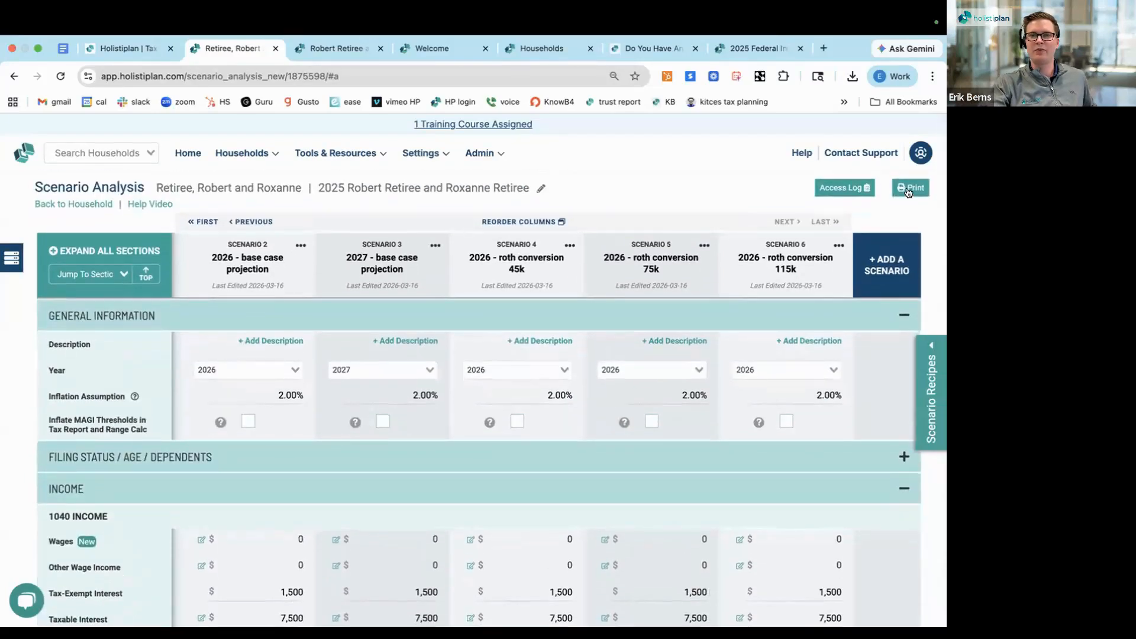
Set up a printout of Tax Year 2025, its comparison with 2026, and the 2026 and 2027 base case projections
click(911, 189)
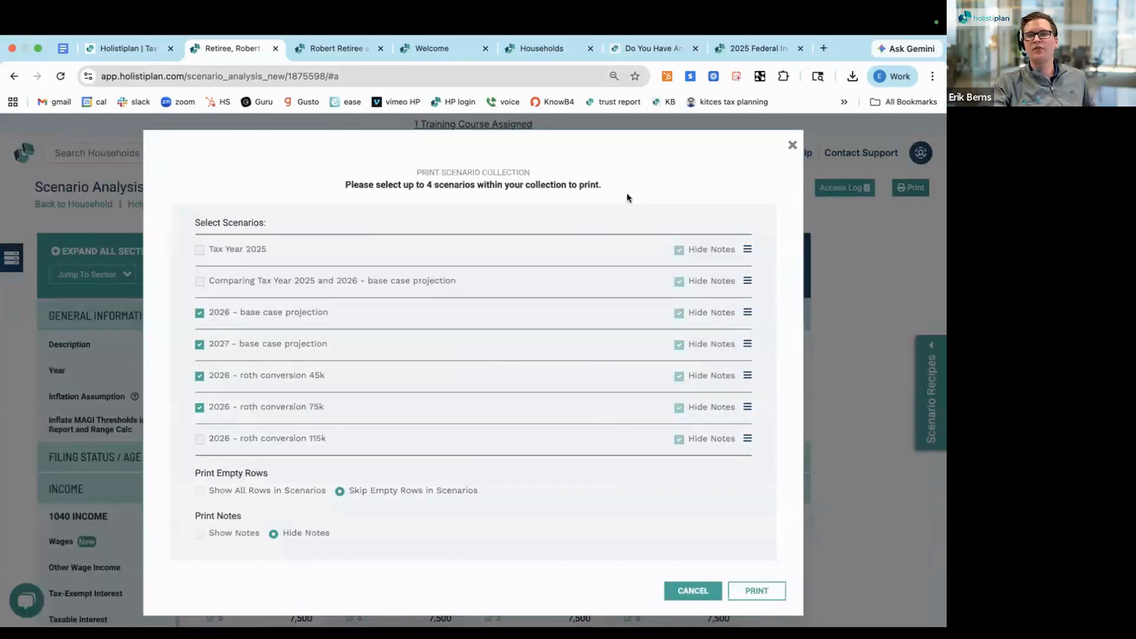
click(199, 407)
click(199, 249)
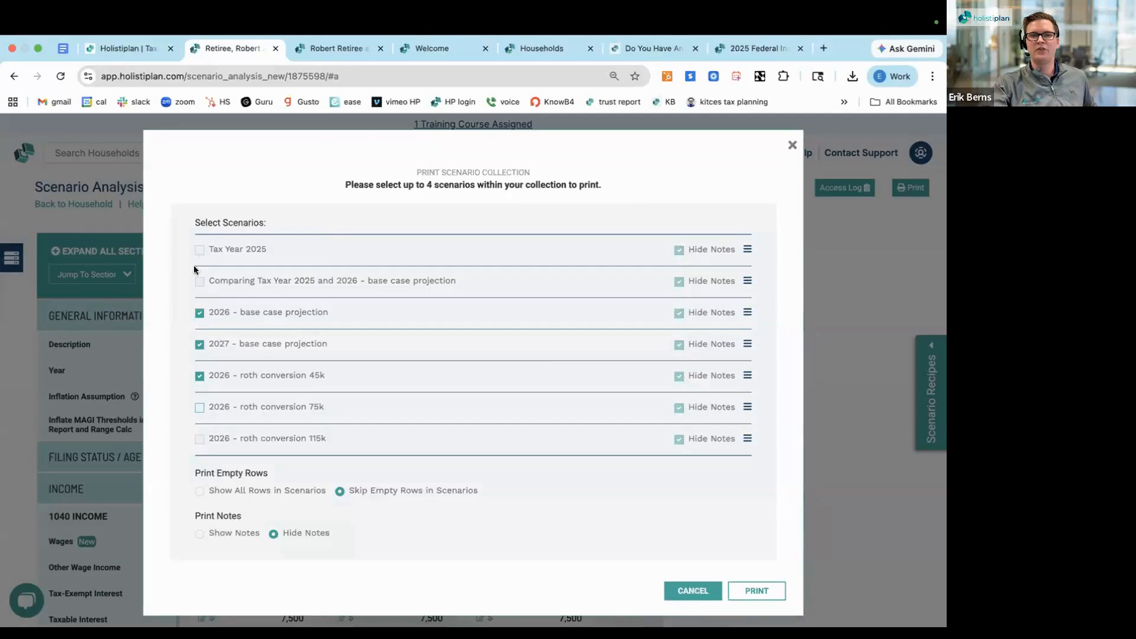
click(199, 376)
click(199, 281)
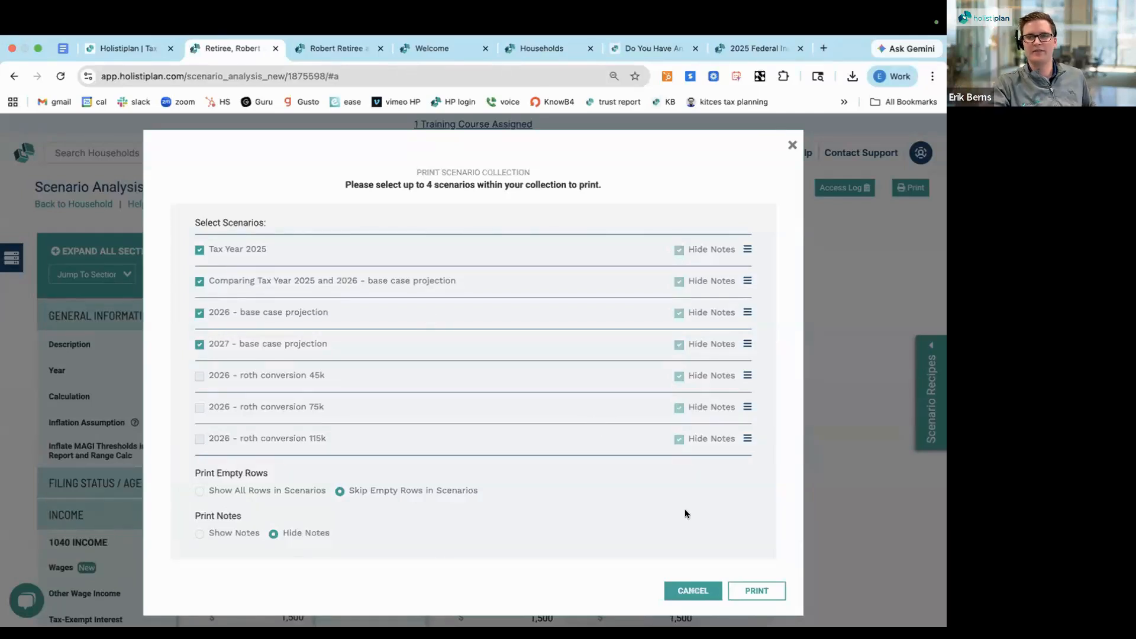
click(756, 589)
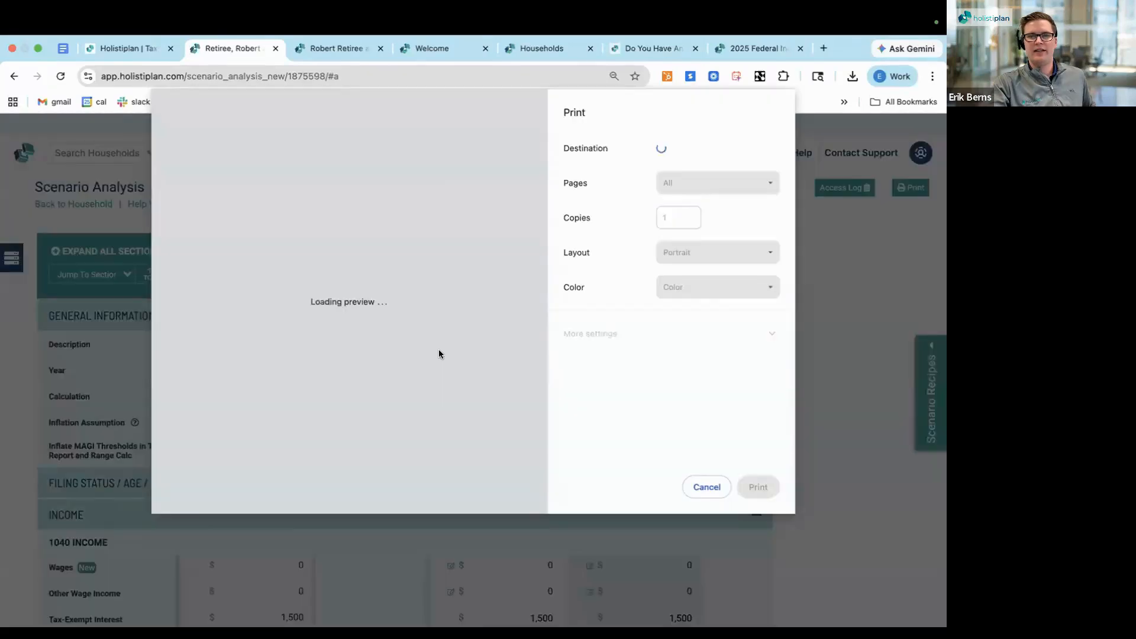
Preview the selected scenarios with Save as PDF as the print destination, and close the preview without saving
click(715, 153)
click(712, 177)
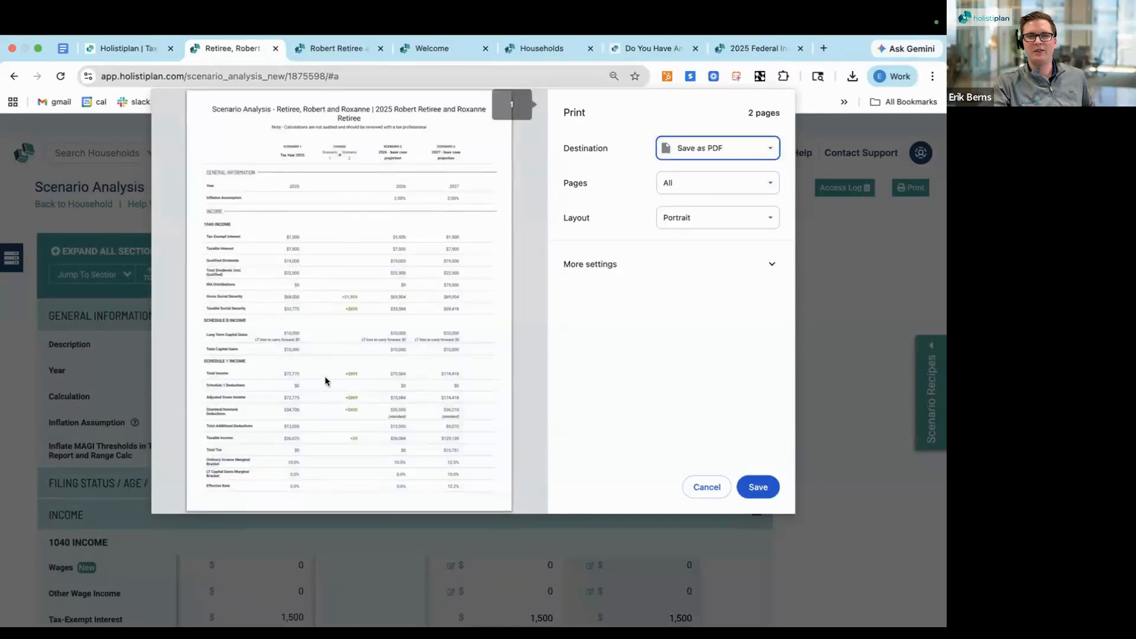
scroll(325, 376, down, 1)
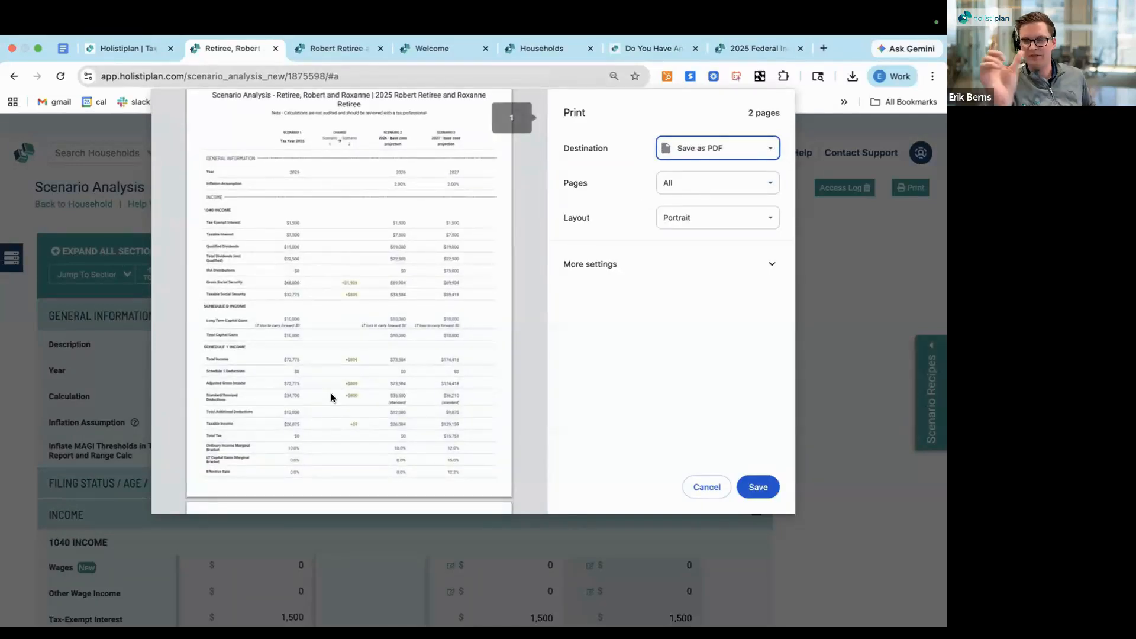
click(704, 488)
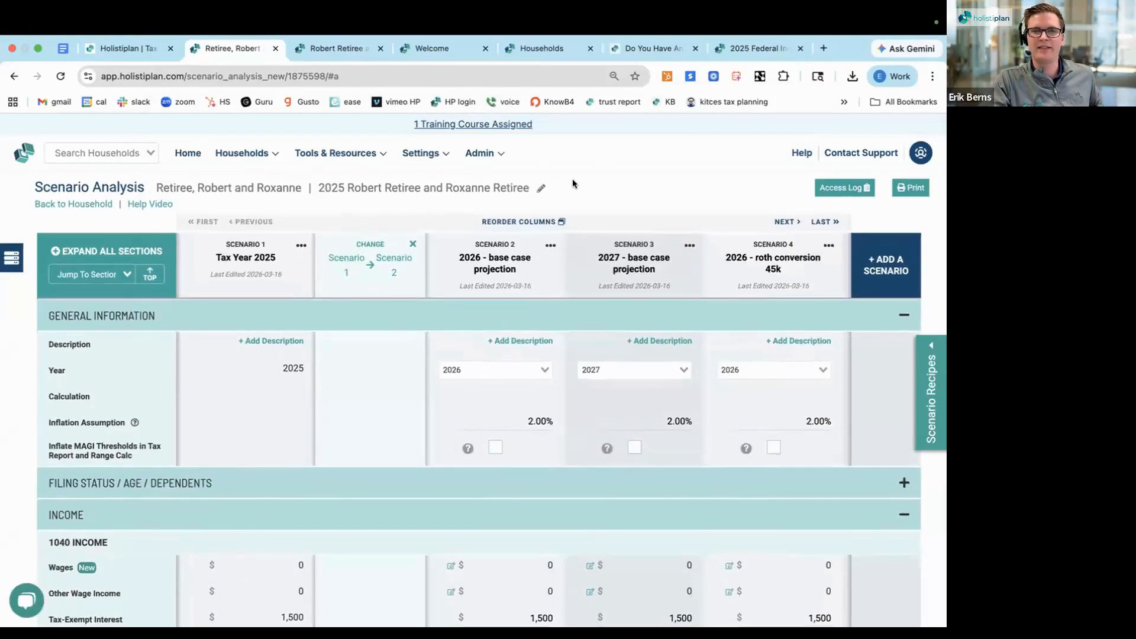
Return to the household and open its Roth Projections list
click(65, 207)
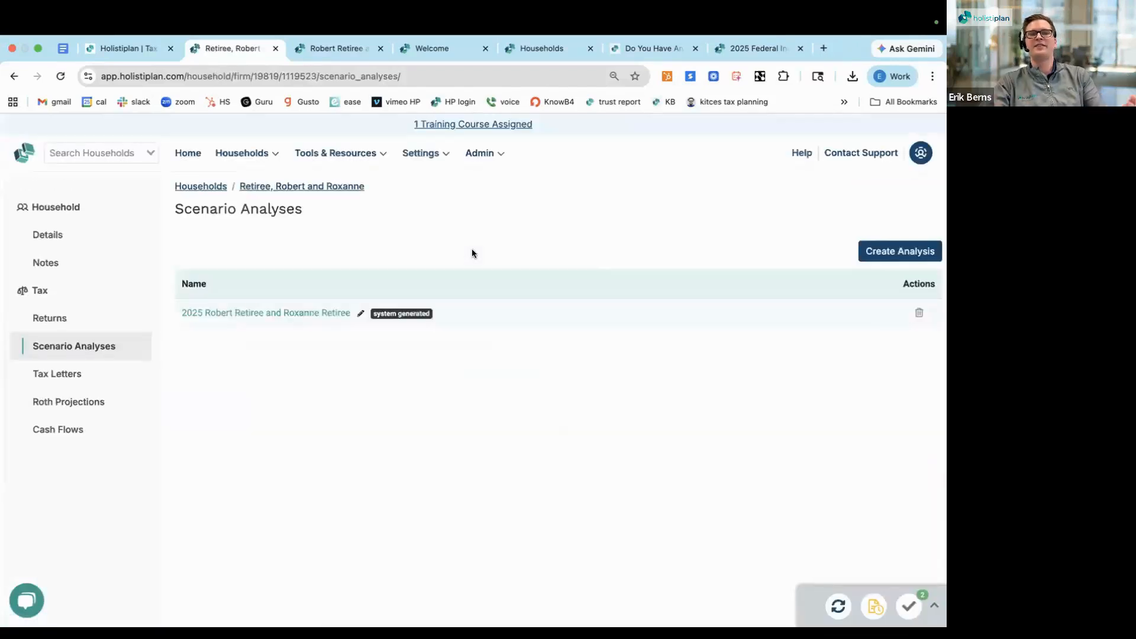
click(89, 318)
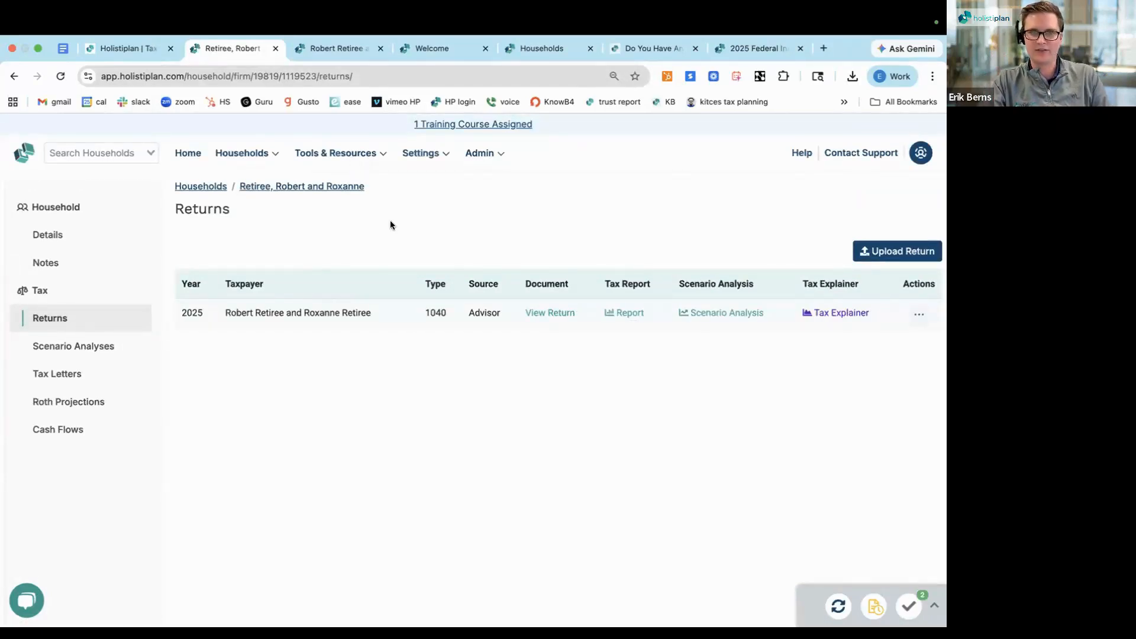
click(83, 402)
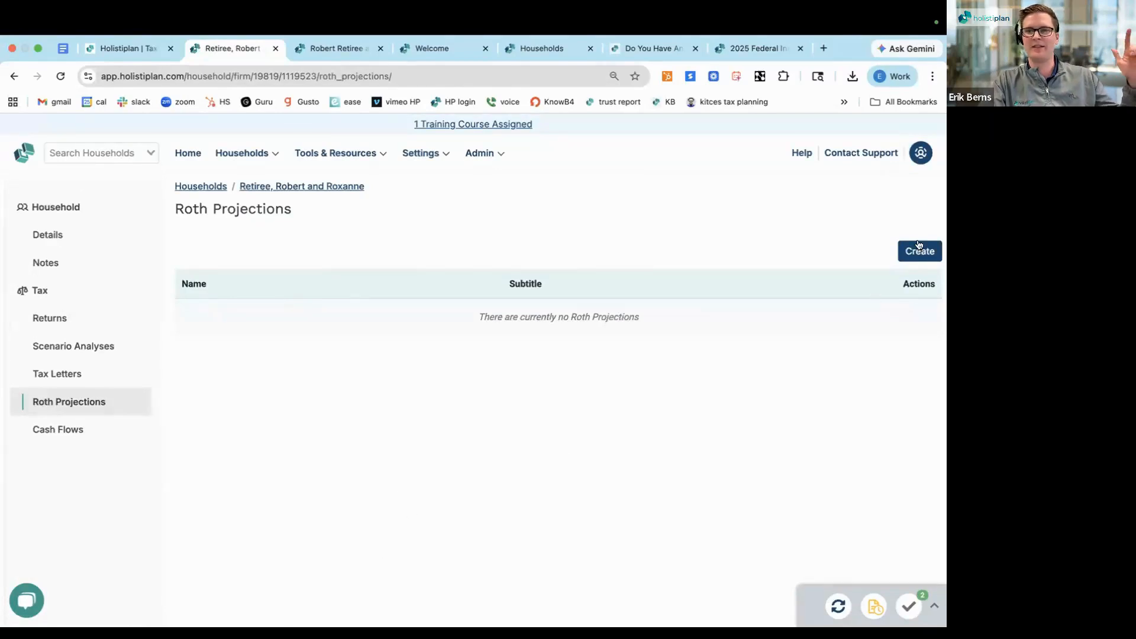
click(901, 252)
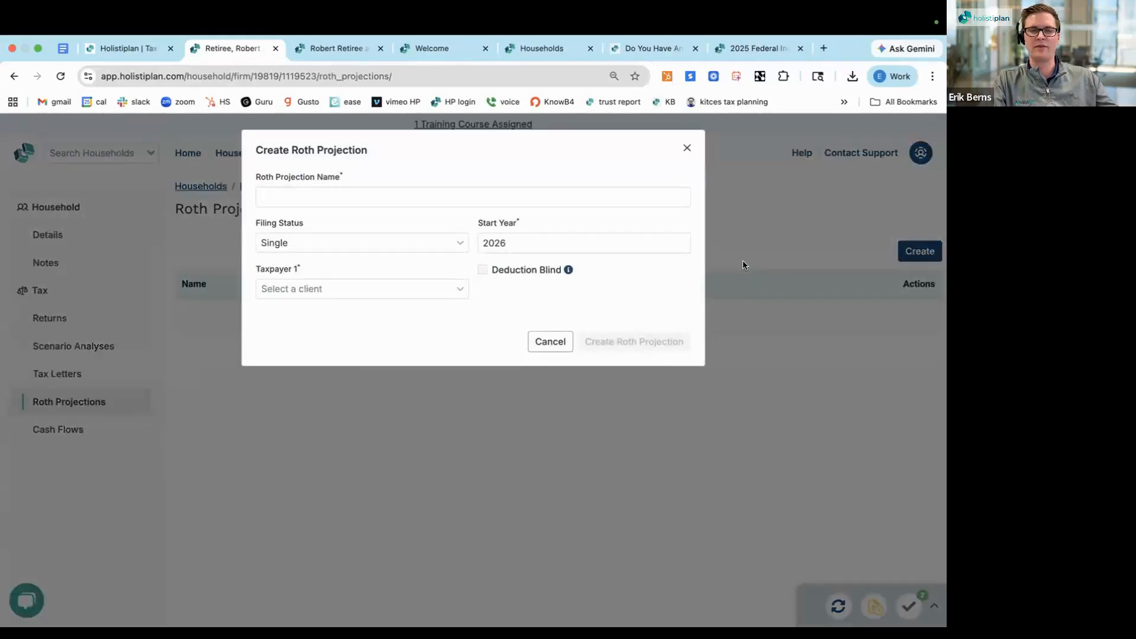
click(567, 345)
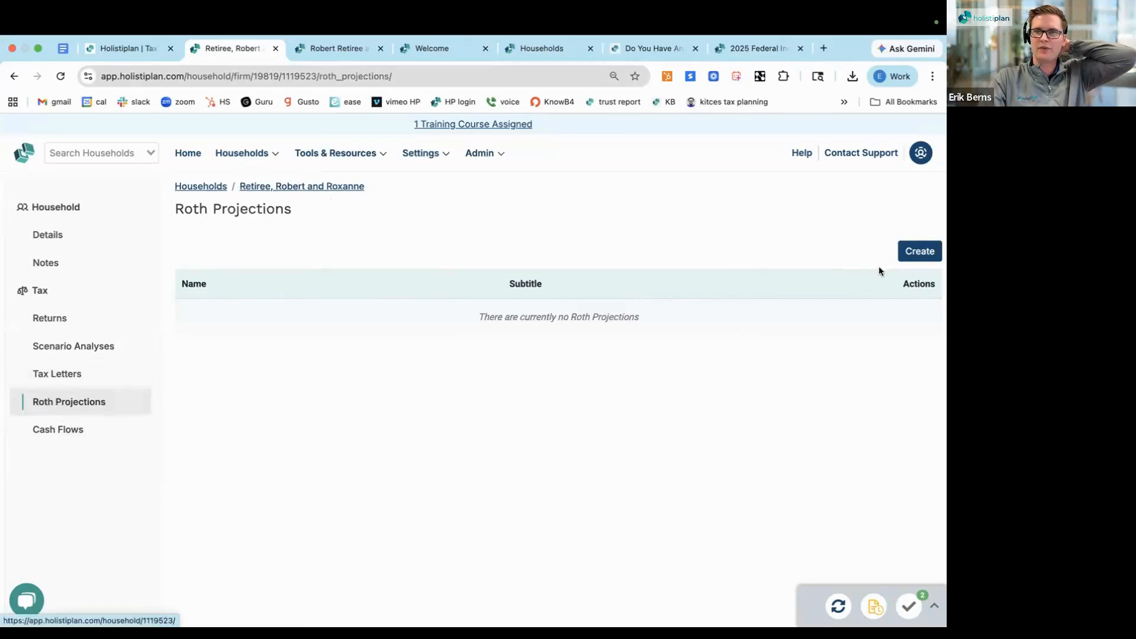
Start a new Roth projection named "2026 roth conversion" followed by the second spouse's first name
click(914, 253)
click(364, 198)
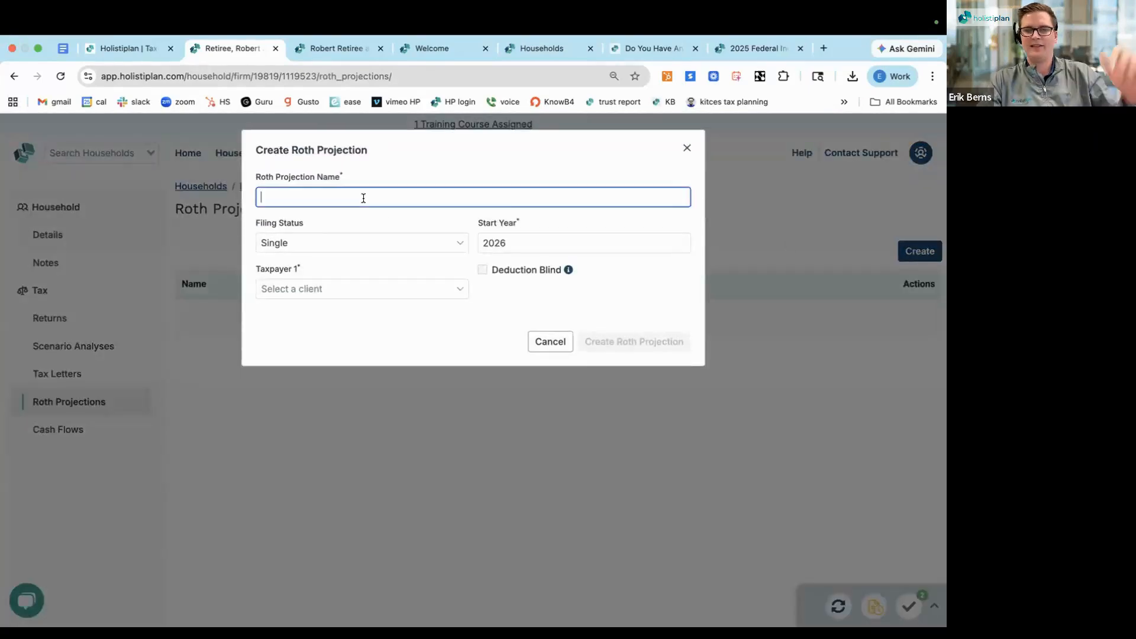
text(2026)
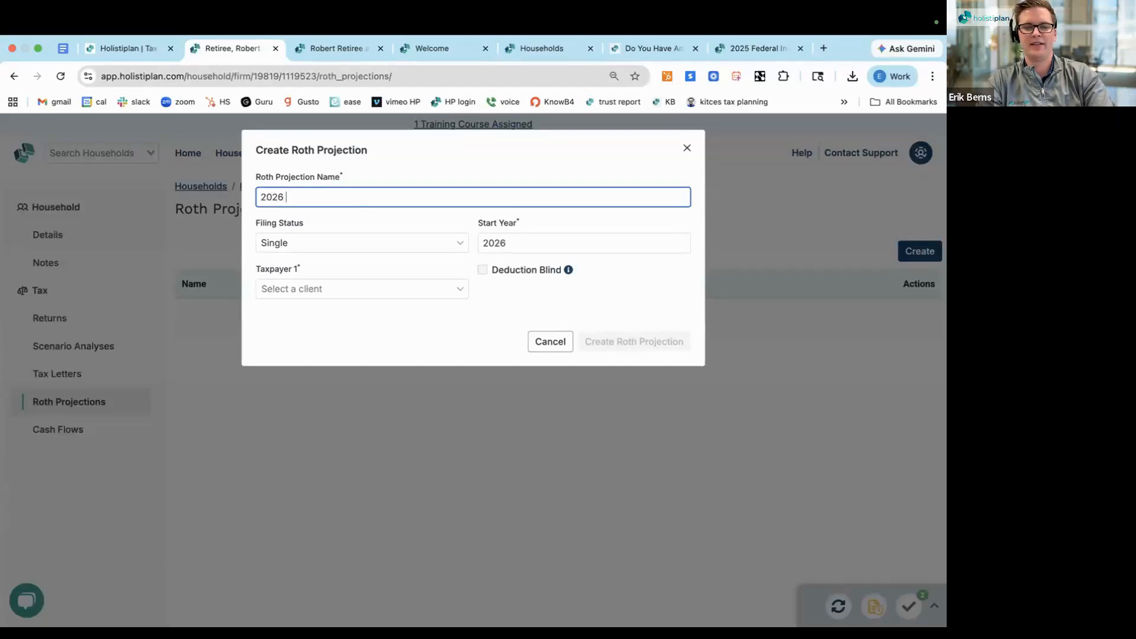
text( roth )
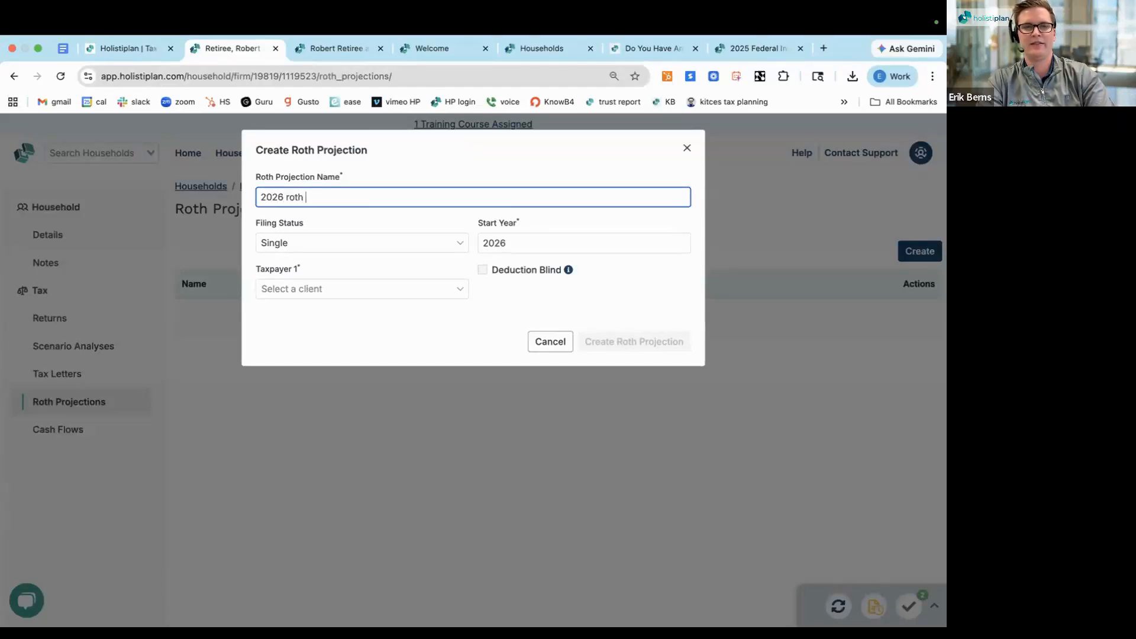
text(conversion R)
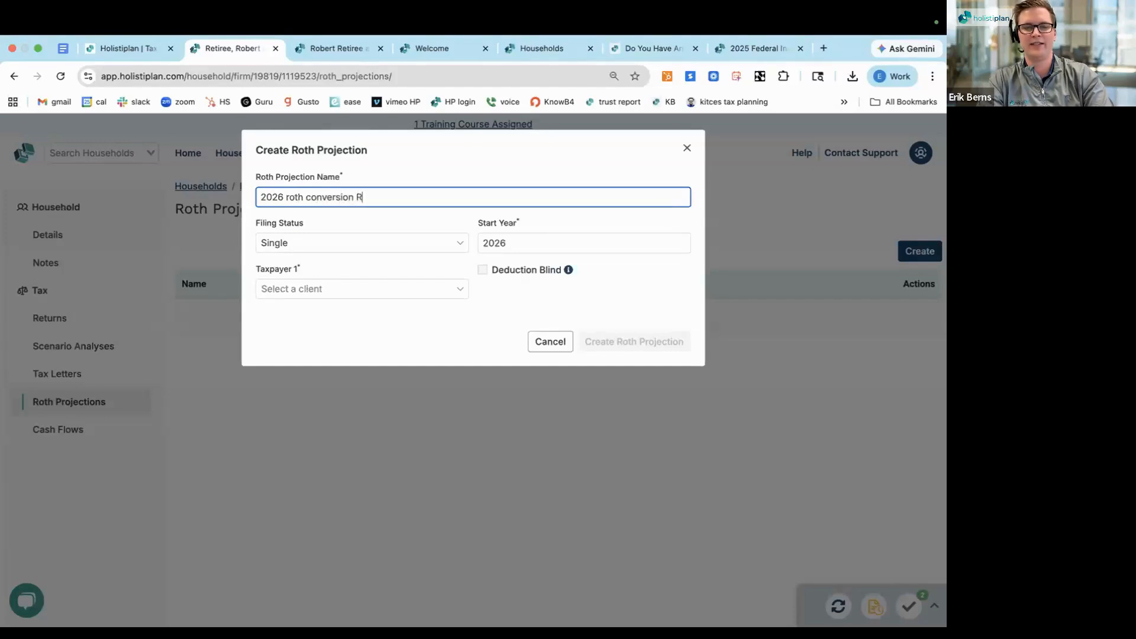
text(oxanne)
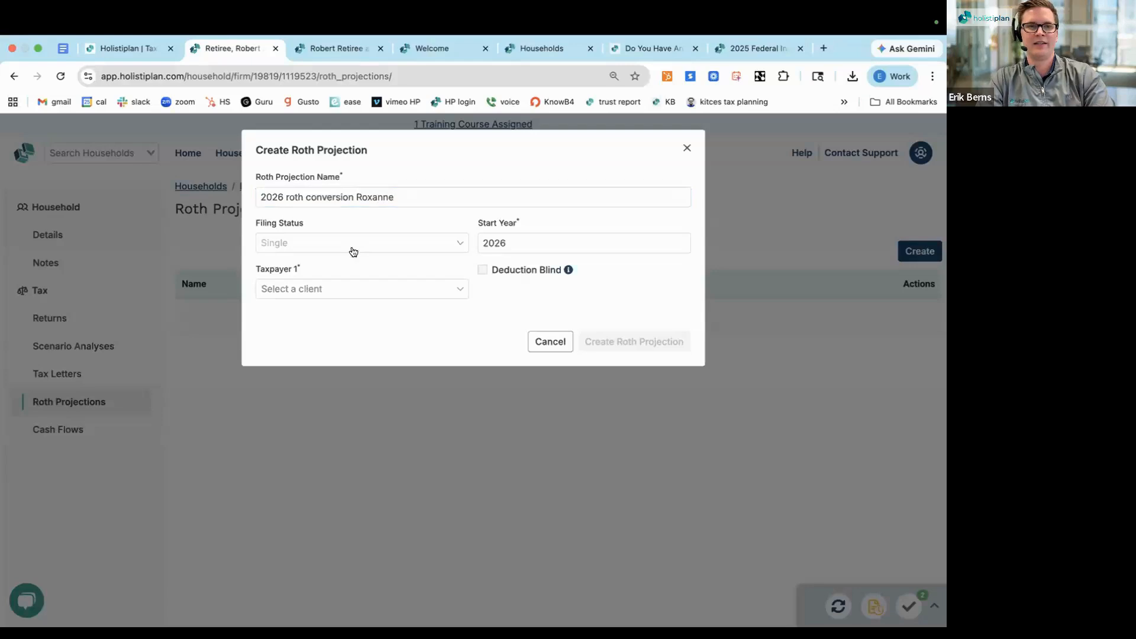
Set the filing status to Married Filing Jointly, assign both spouses as Taxpayer 1 and Taxpayer 2, and create the projection
click(350, 241)
click(353, 290)
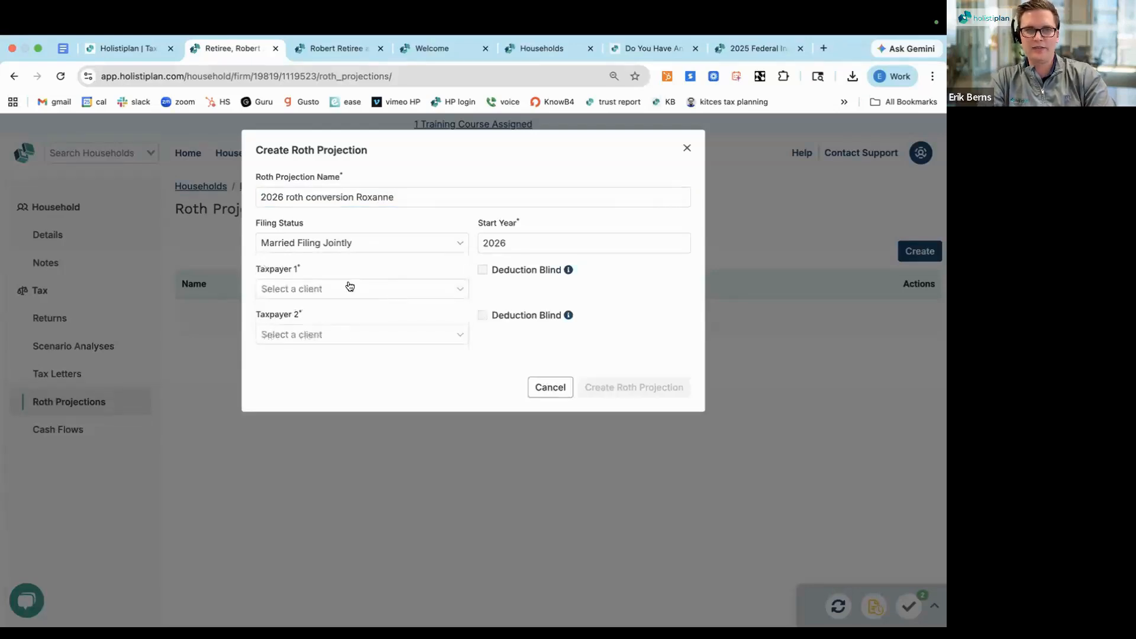
click(344, 289)
click(339, 309)
click(338, 336)
click(332, 381)
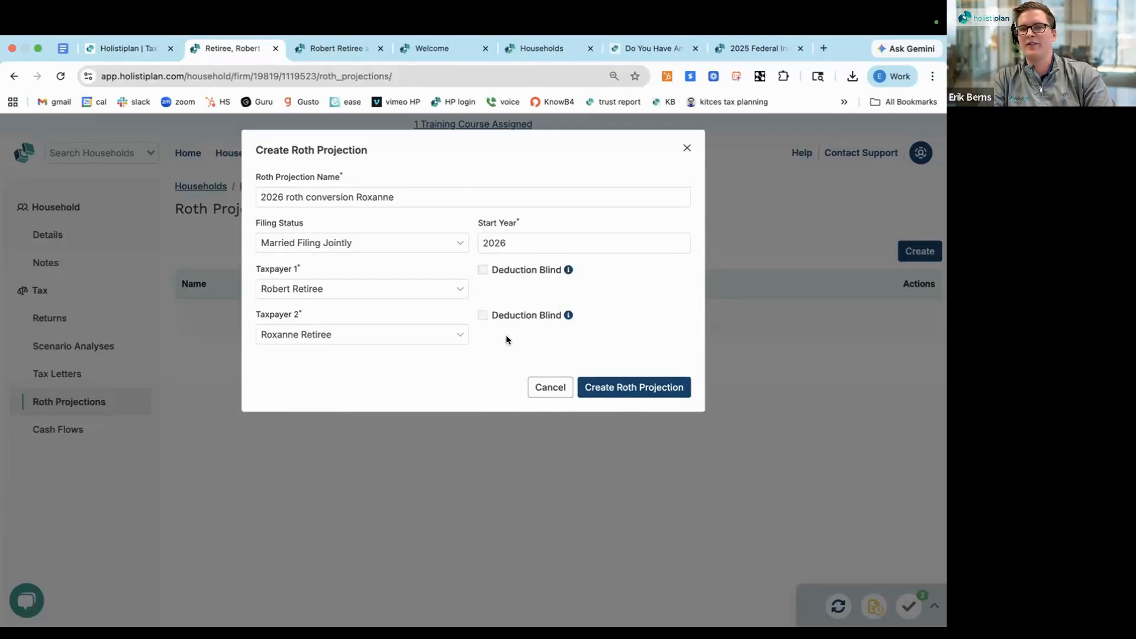
mouse_move(566, 318)
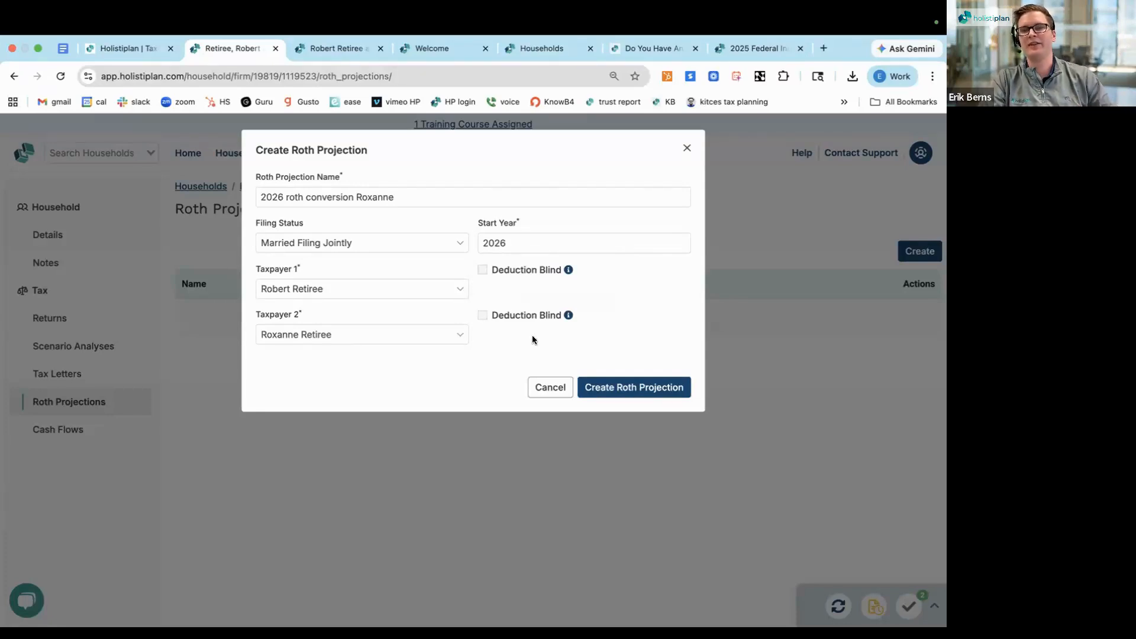
click(634, 388)
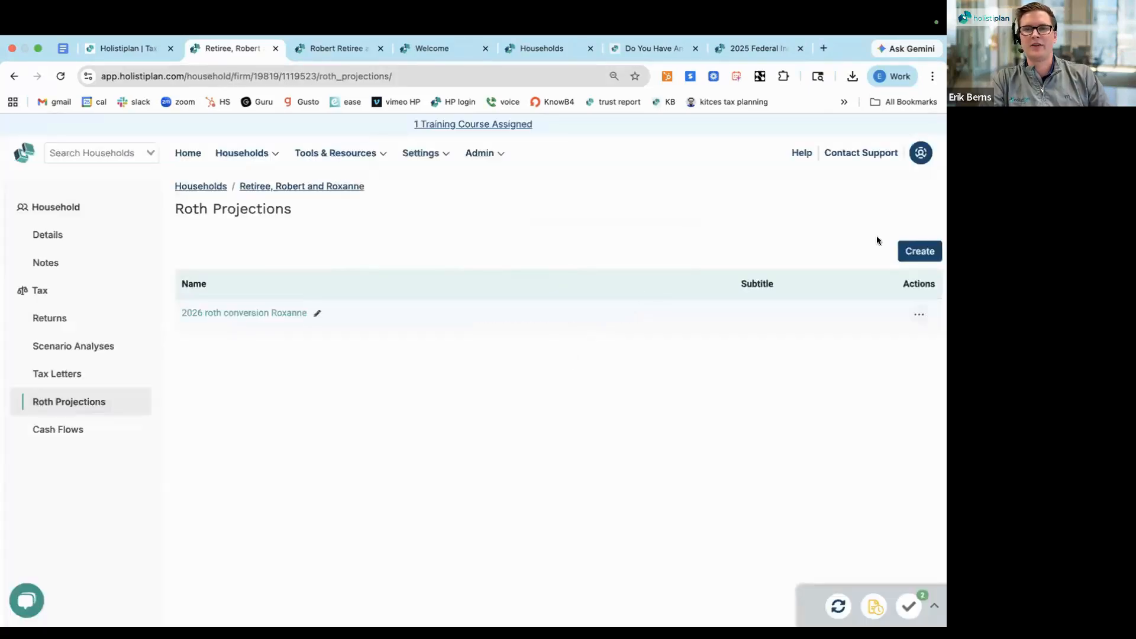
Open the new 2026 Roth projection and postpone its welcome tour
click(222, 317)
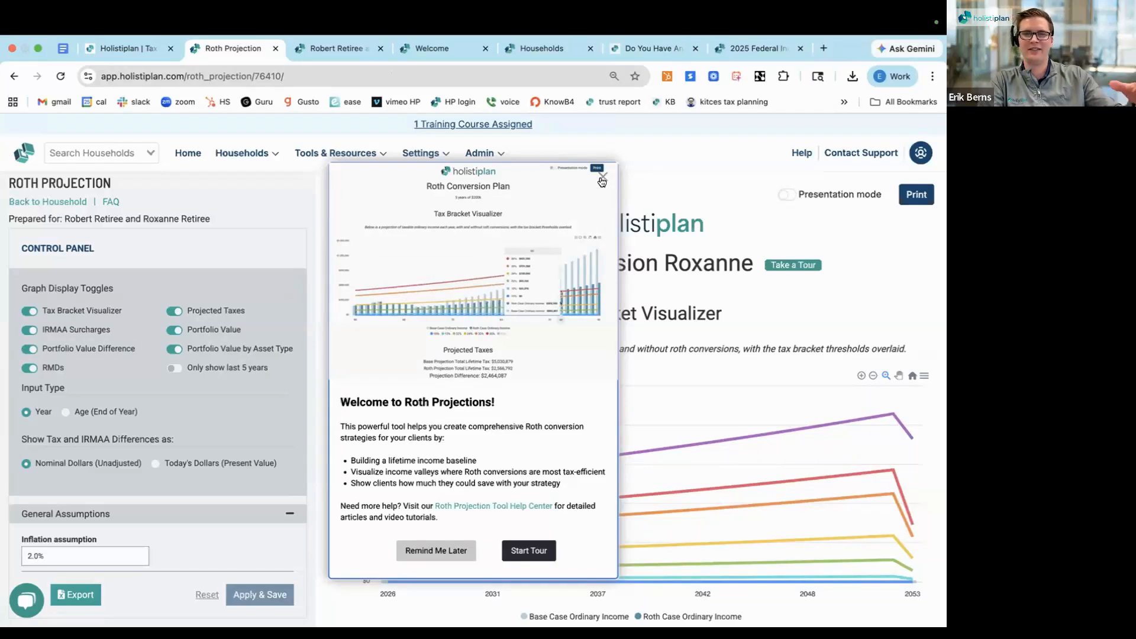
click(429, 550)
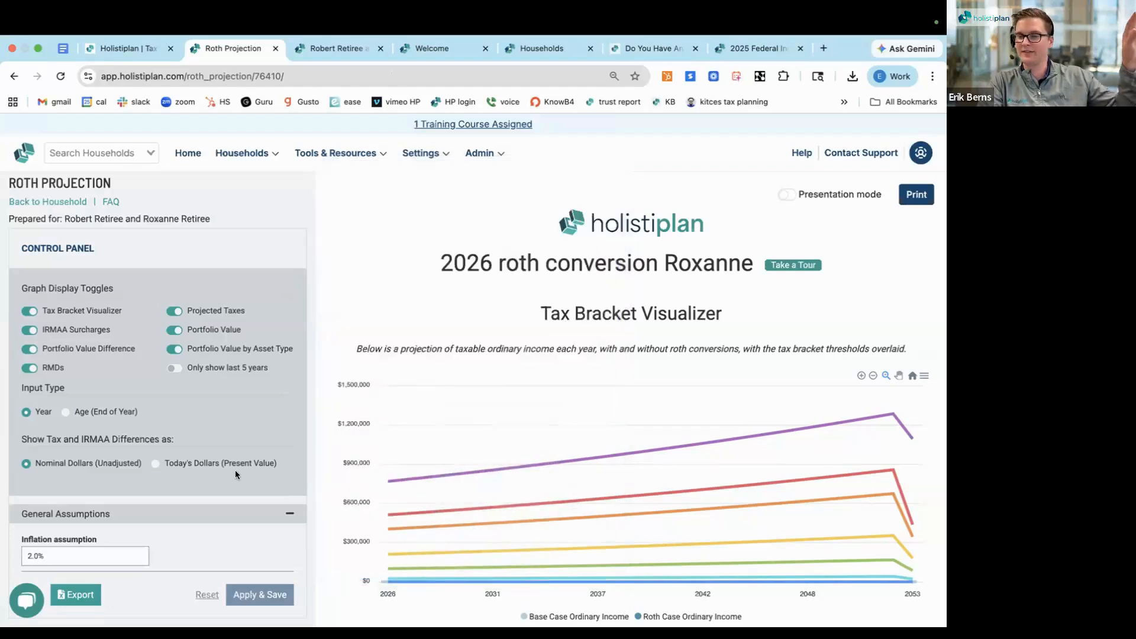
scroll(235, 473, down, 1)
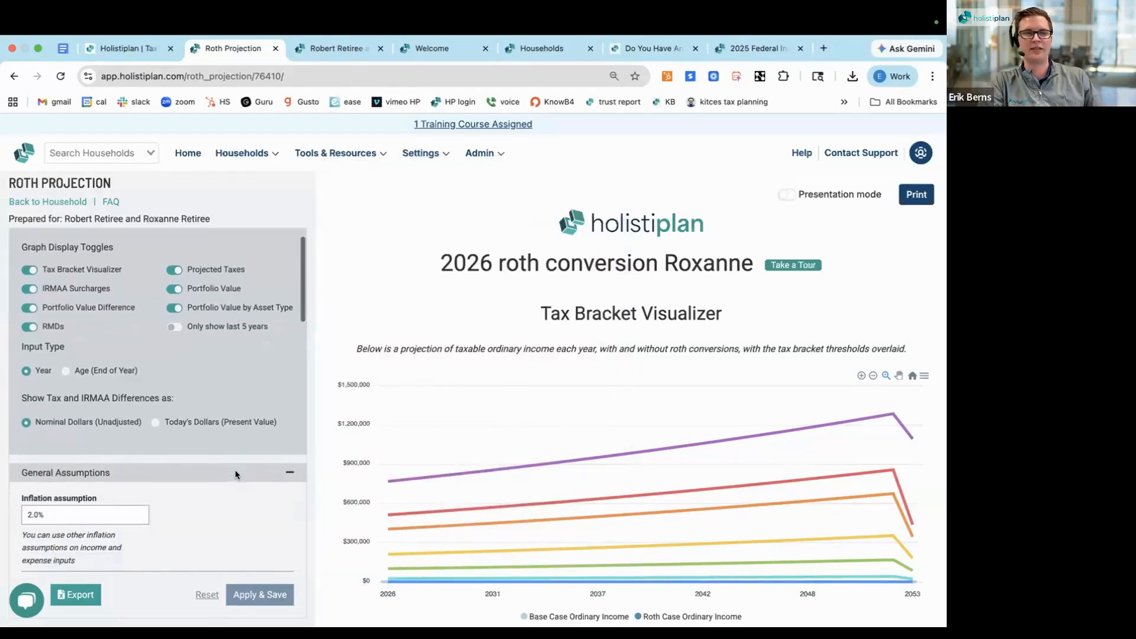
scroll(235, 470, up, 1)
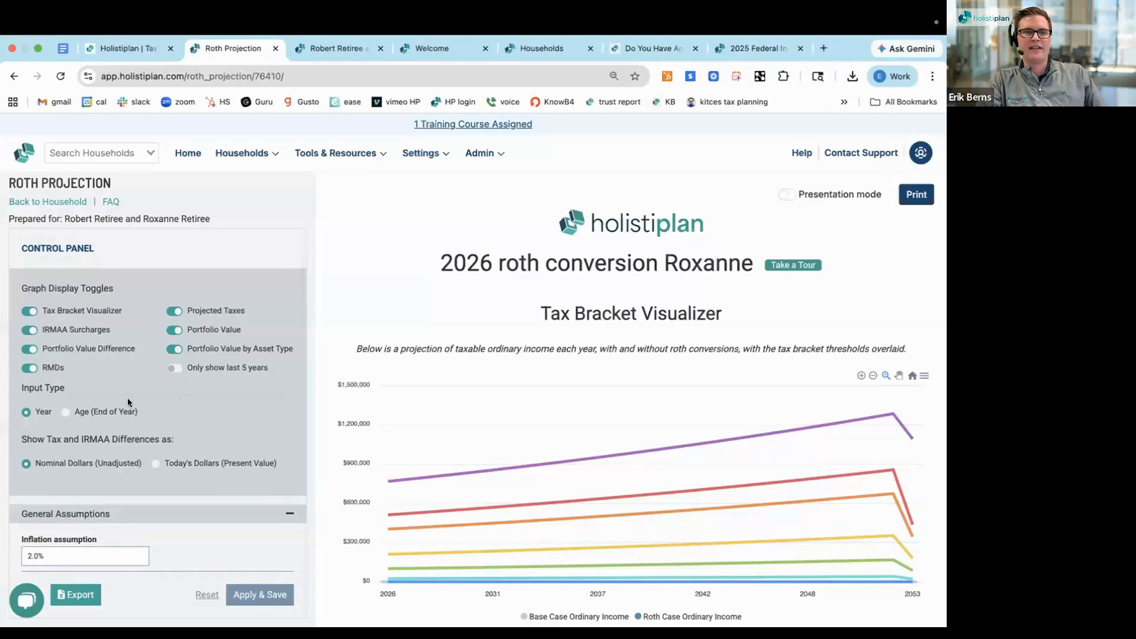
Set the input type to Age (End of Year) and show tax and IRMAA differences in Today's Dollars (Present Value)
scroll(128, 401, down, 1)
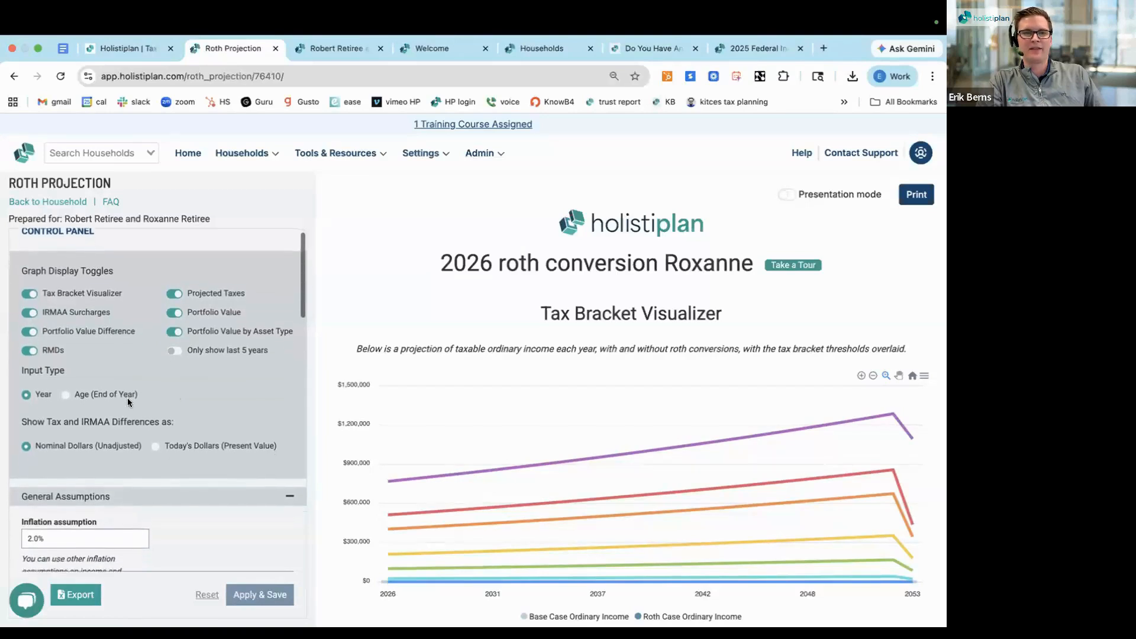
scroll(126, 398, down, 2)
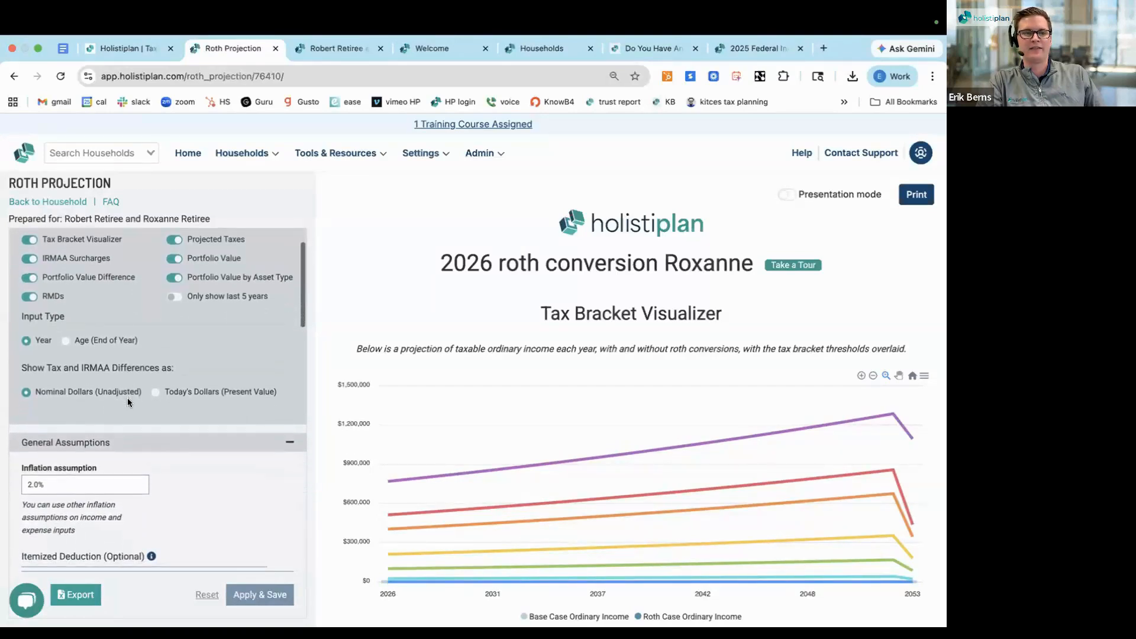
scroll(126, 394, down, 1)
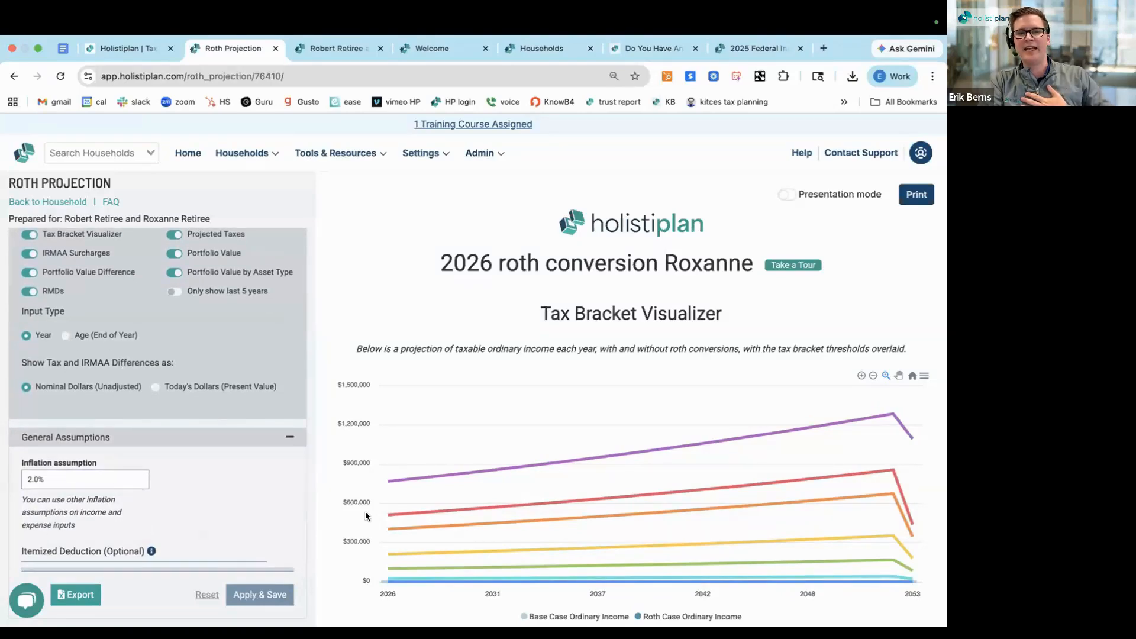
scroll(367, 520, down, 1)
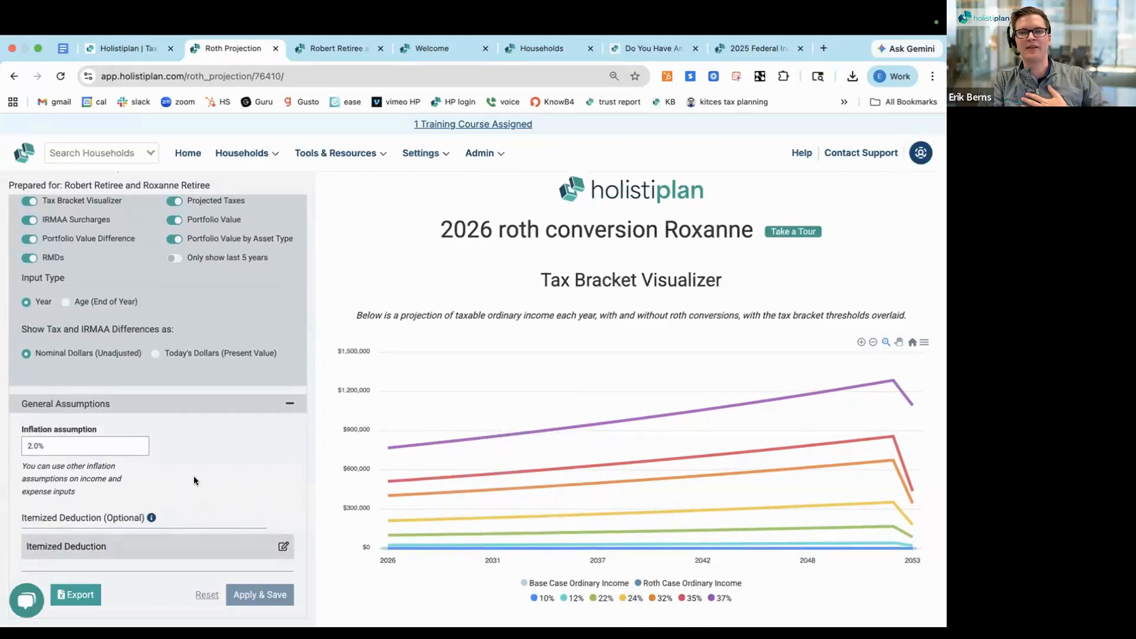
click(64, 302)
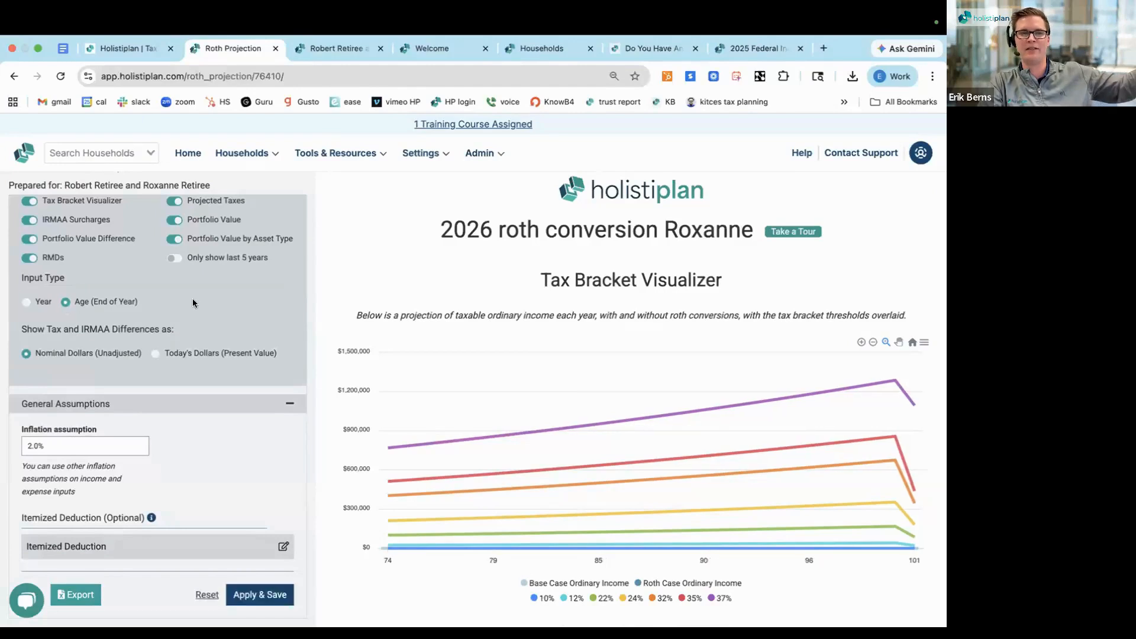
scroll(192, 298, down, 1)
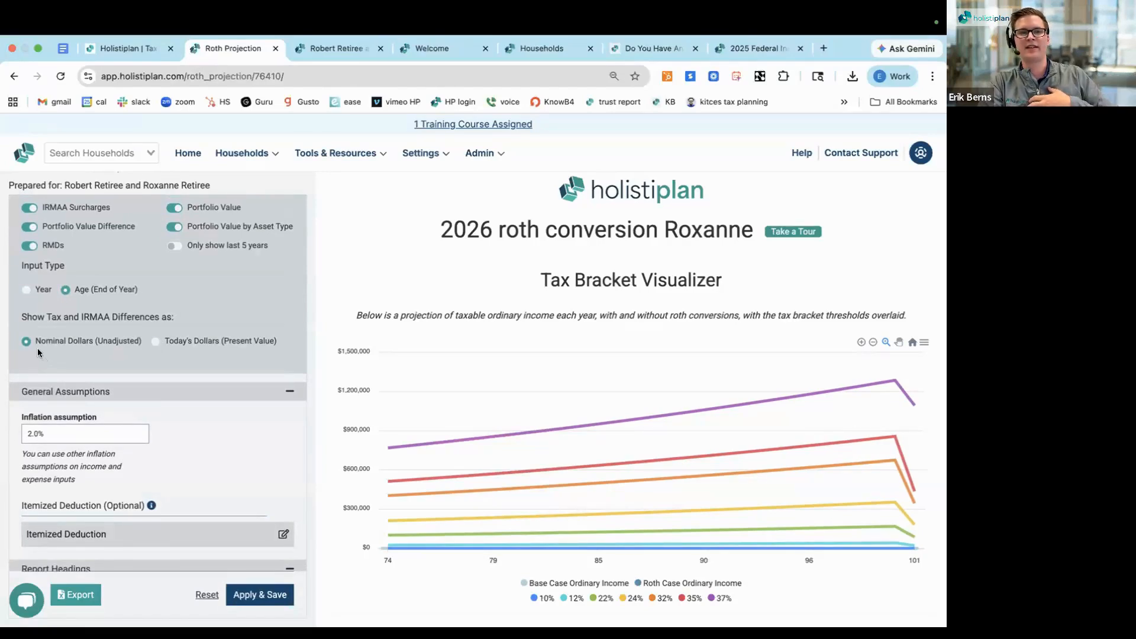
click(154, 342)
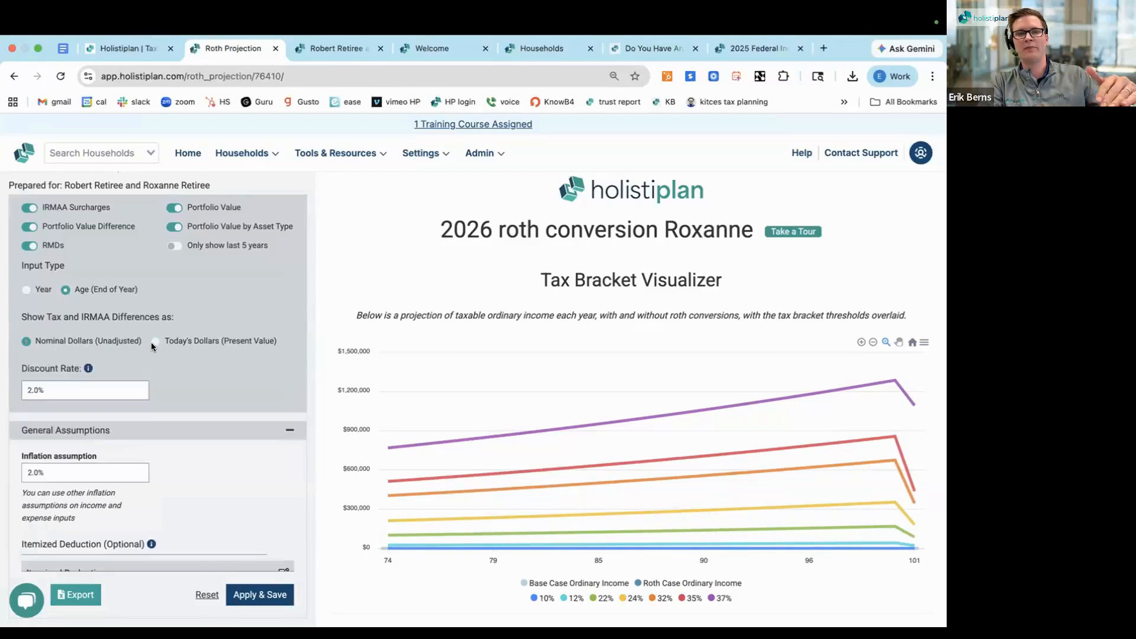
Examine the Discount Rate setting and the general assumptions for inflation and itemized deduction
scroll(71, 367, down, 1)
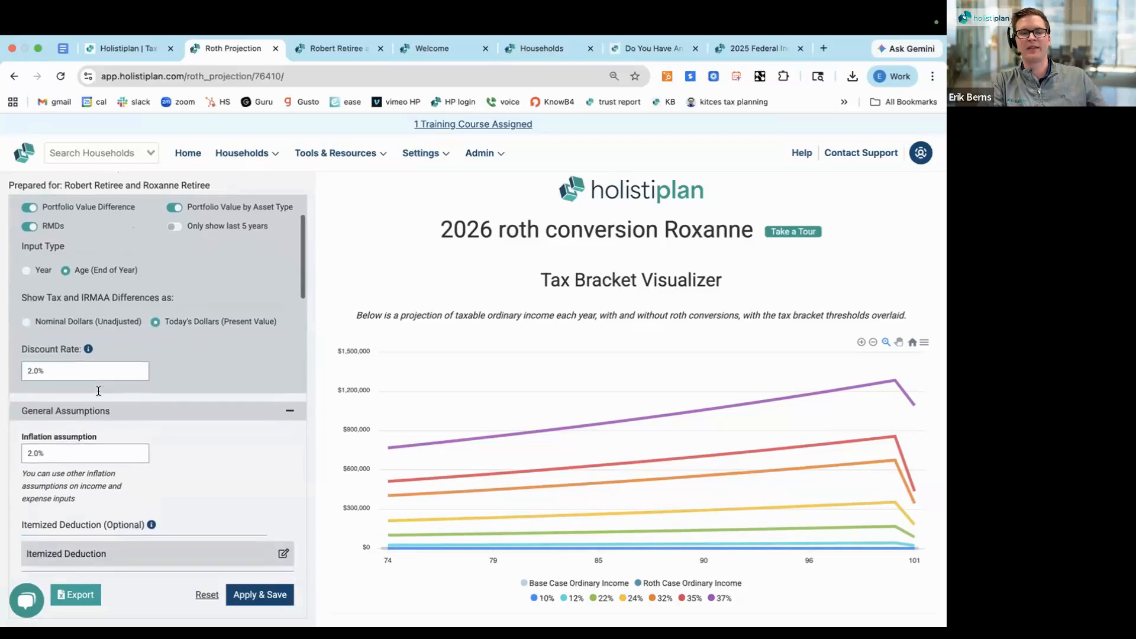
drag(22, 340, 129, 346)
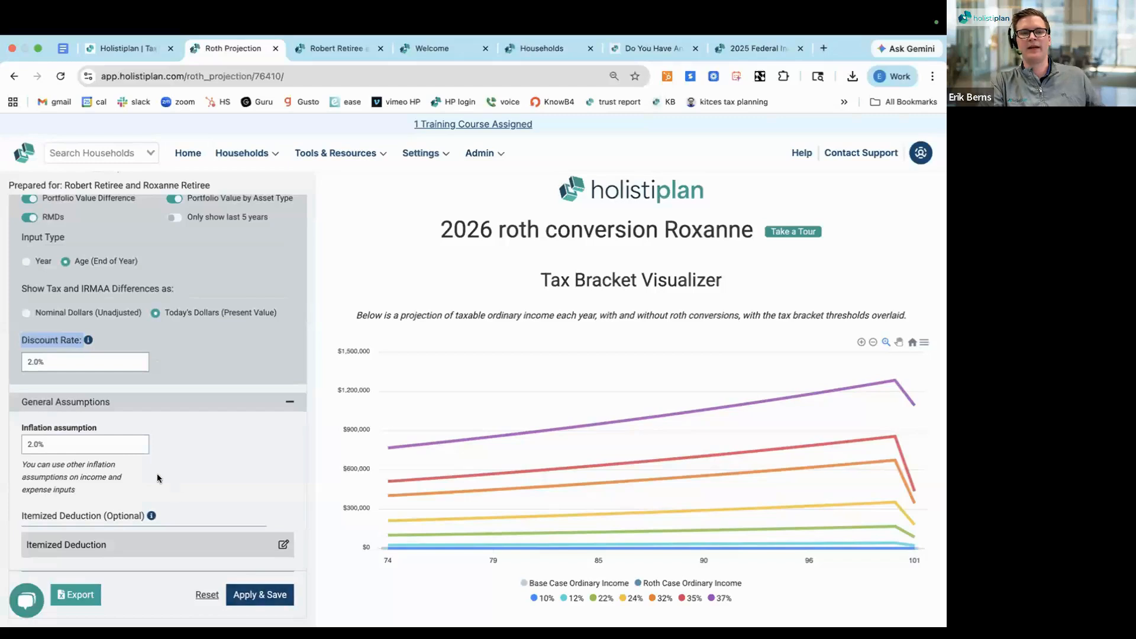
scroll(136, 456, down, 1)
scroll(63, 419, down, 1)
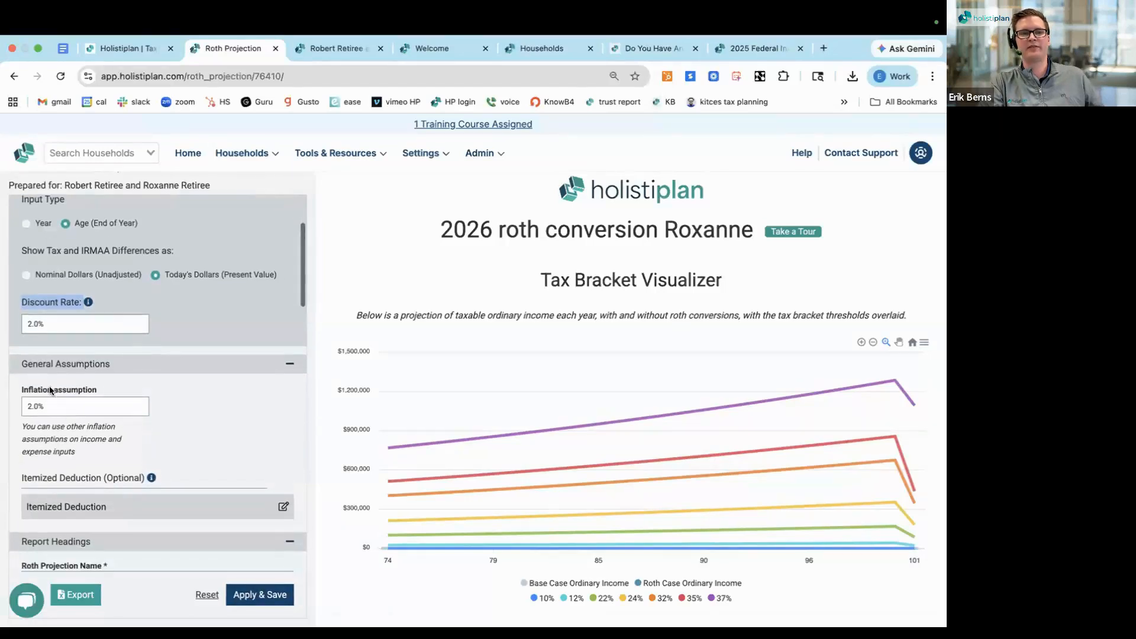
Set the taxable assets amount to $1,200,000 in the projection's Assets section
scroll(62, 438, down, 4)
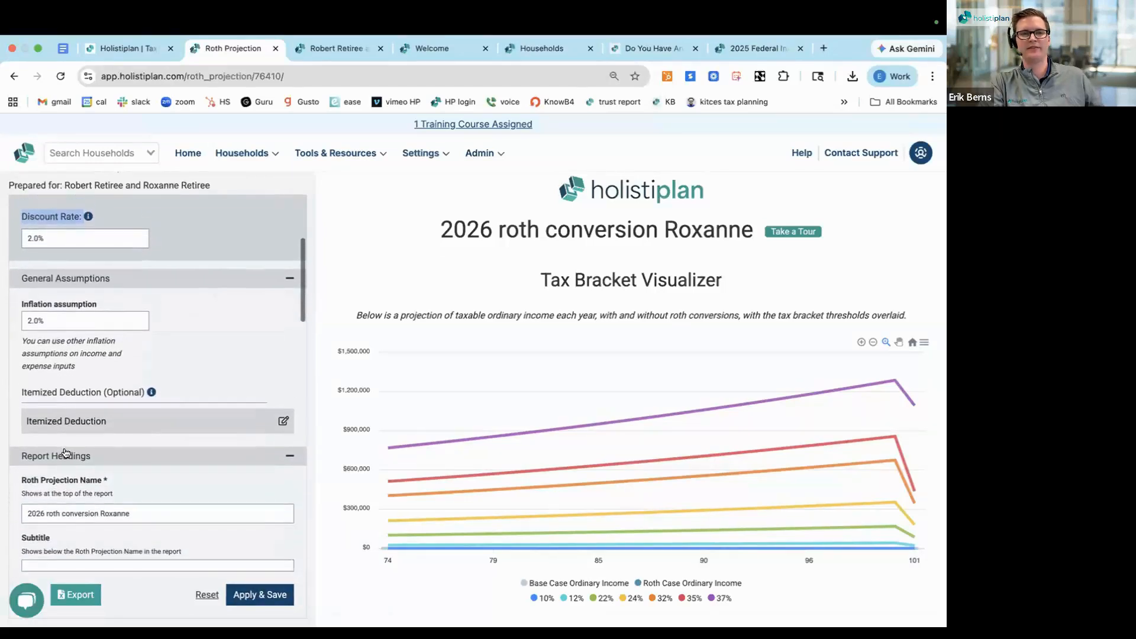
scroll(66, 453, down, 3)
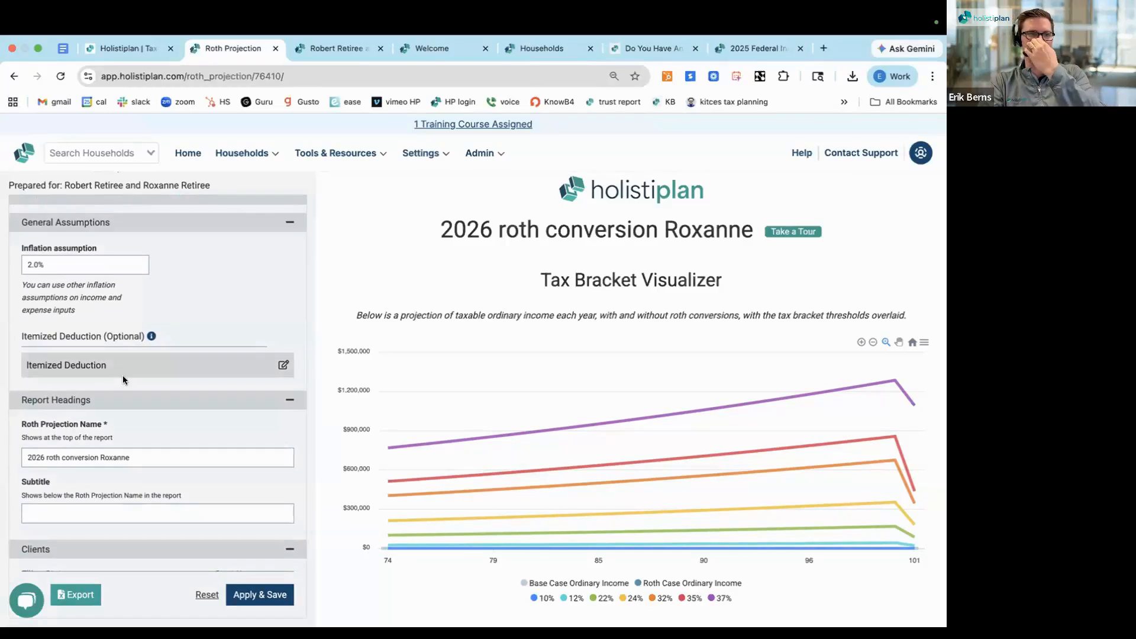
scroll(123, 378, down, 3)
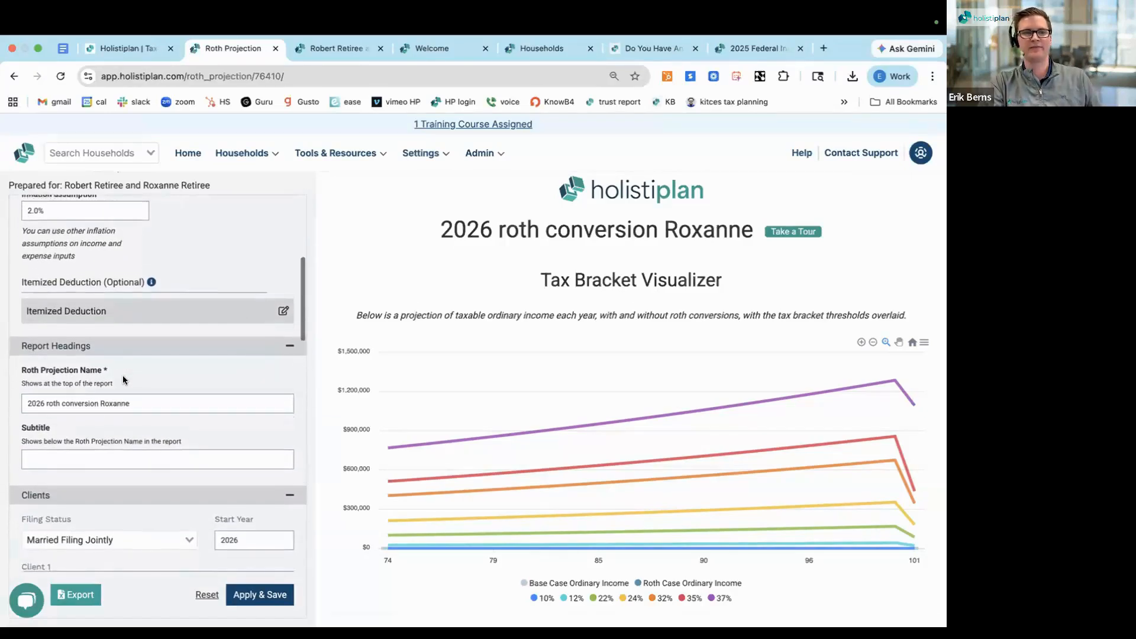
scroll(124, 379, down, 6)
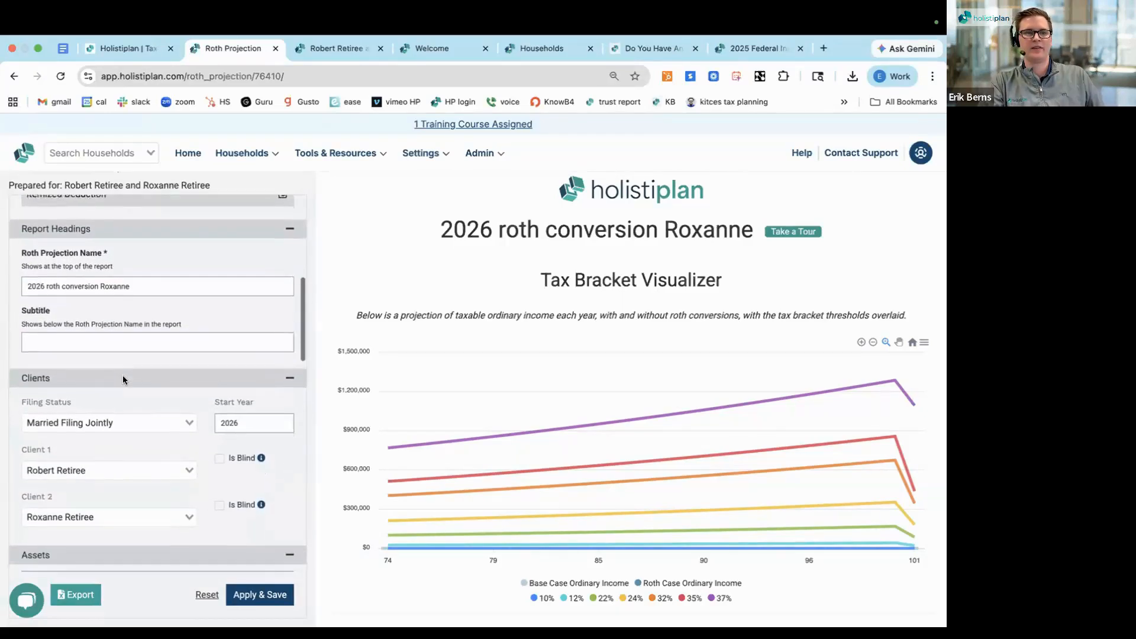
scroll(122, 379, down, 2)
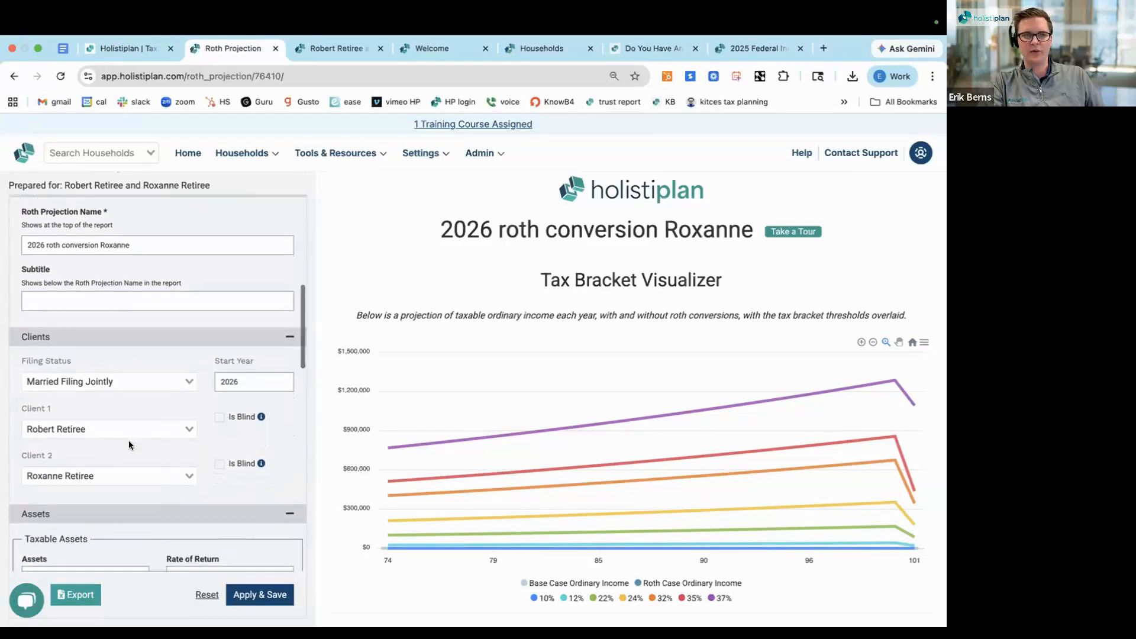
scroll(129, 444, down, 2)
scroll(129, 445, down, 5)
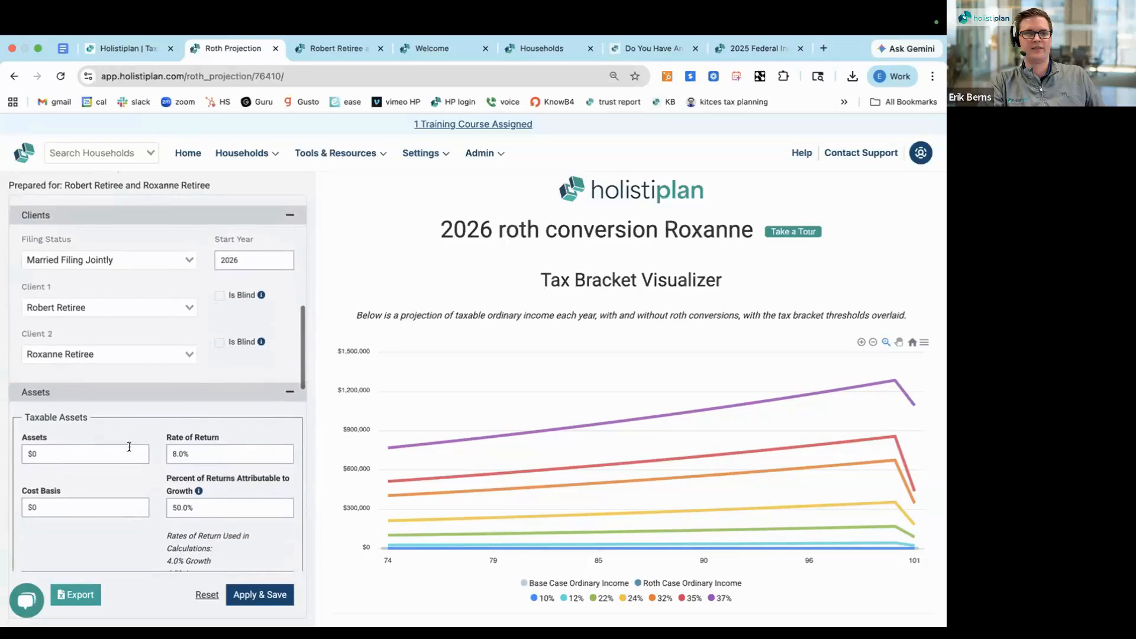
scroll(129, 451, down, 1)
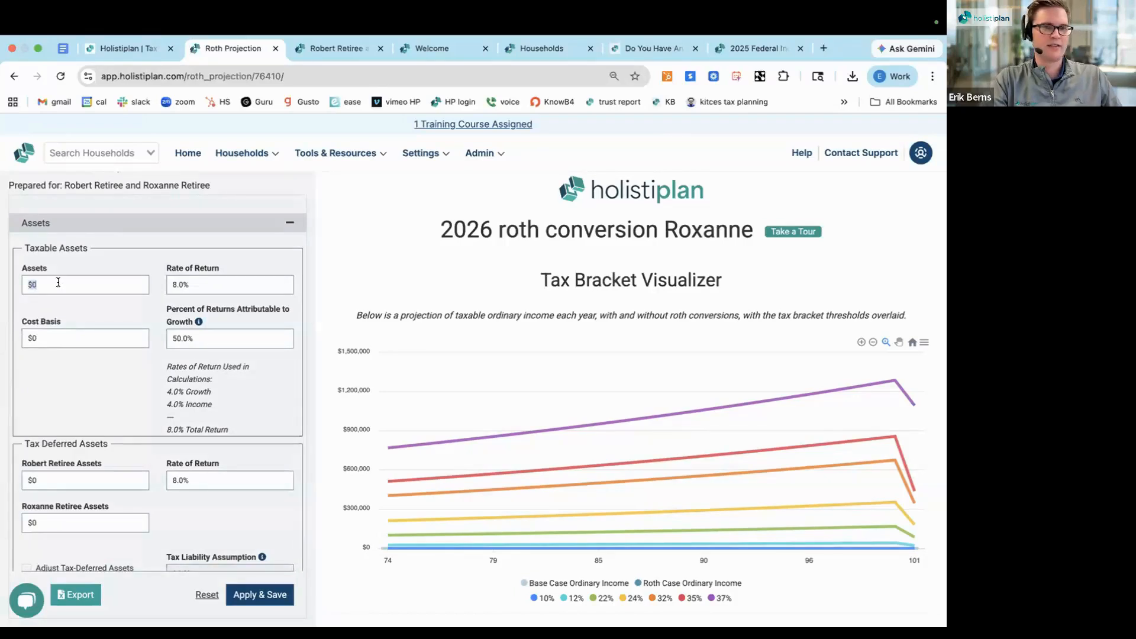
text(1,200,00)
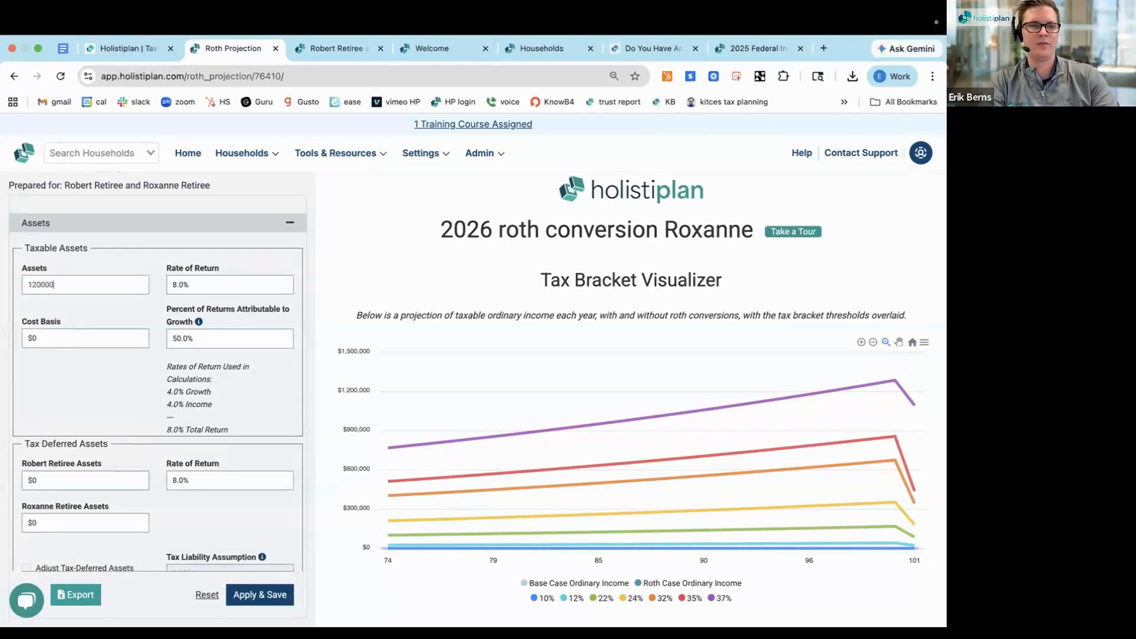
text(0)
click(98, 256)
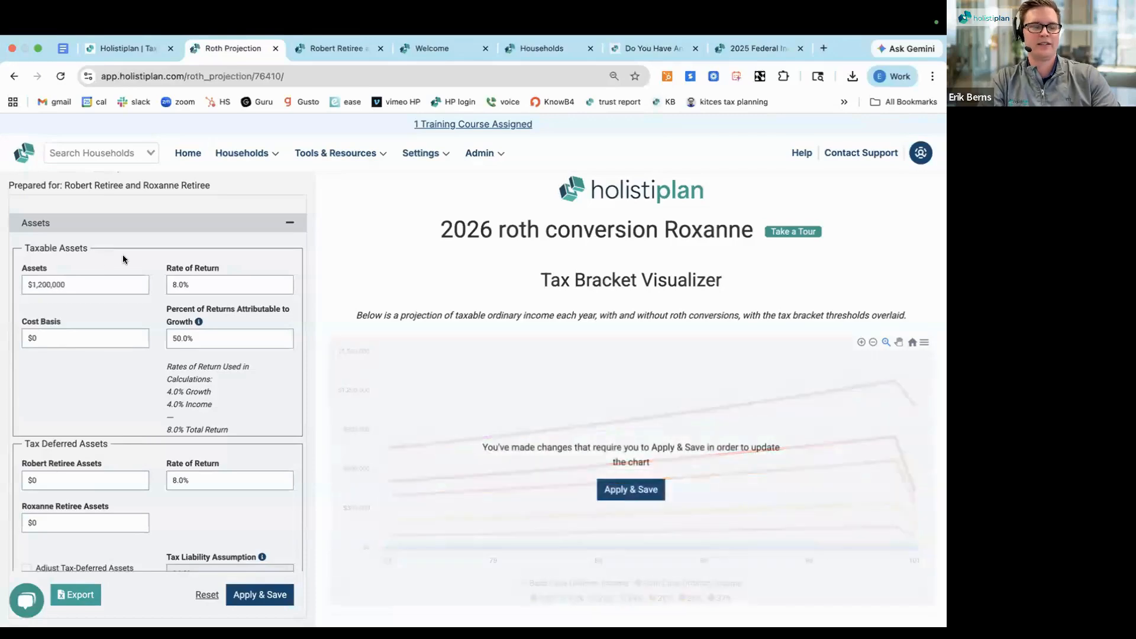
Set the taxable assets' cost basis to $100,000 and the percent of returns attributable to growth to 70%
scroll(122, 258, down, 1)
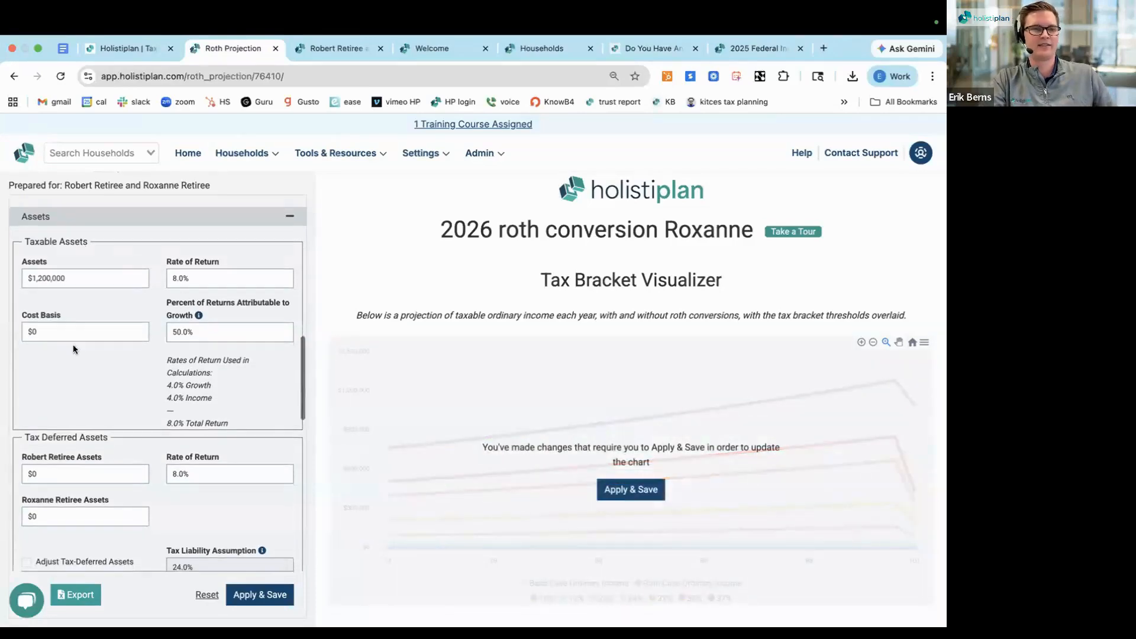
click(53, 338)
text(100000)
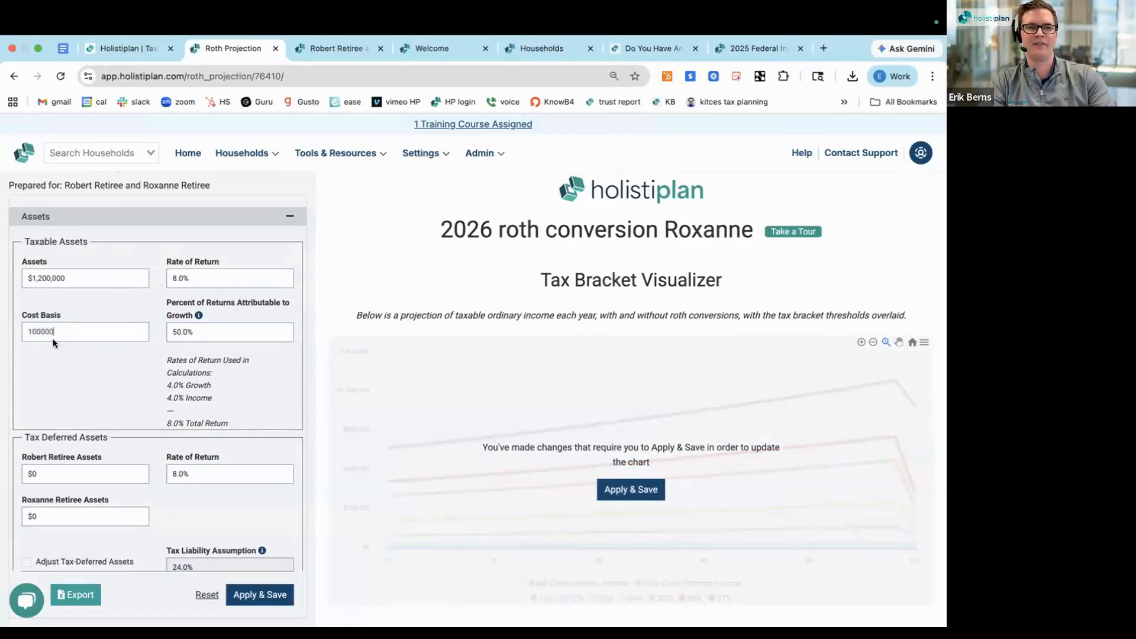
click(69, 383)
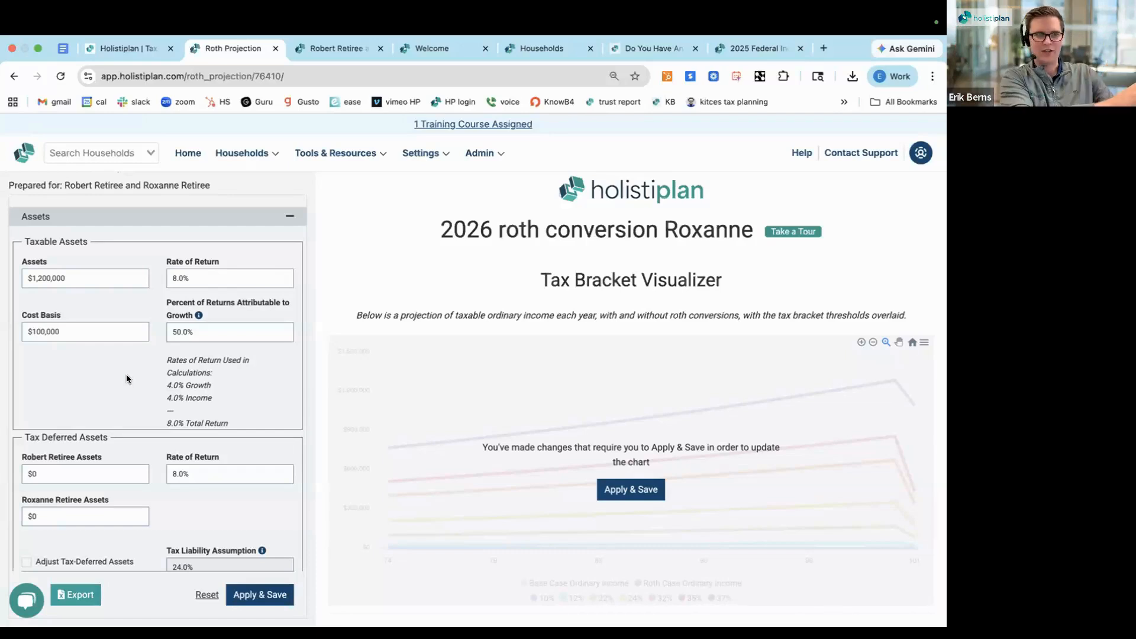
triple_click(185, 329)
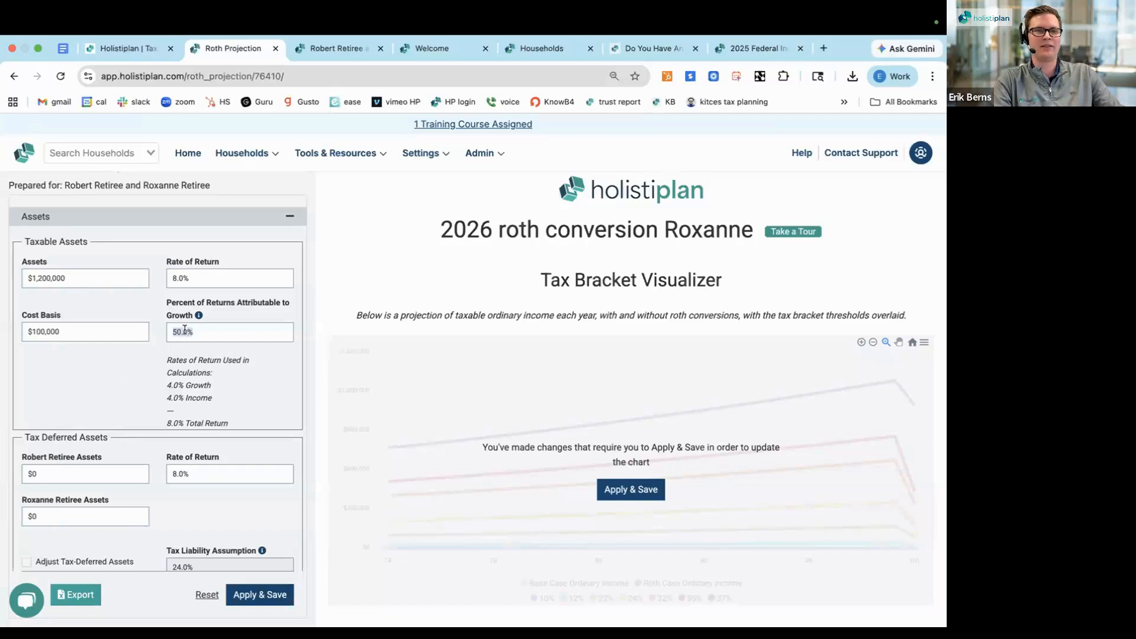
text(70)
click(113, 381)
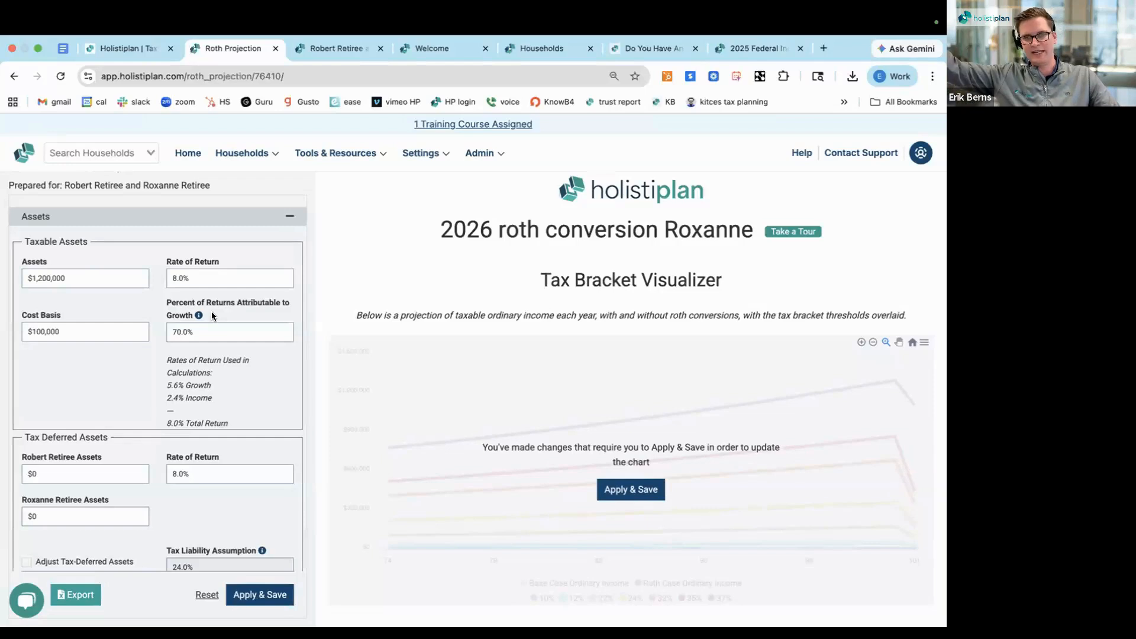
triple_click(189, 397)
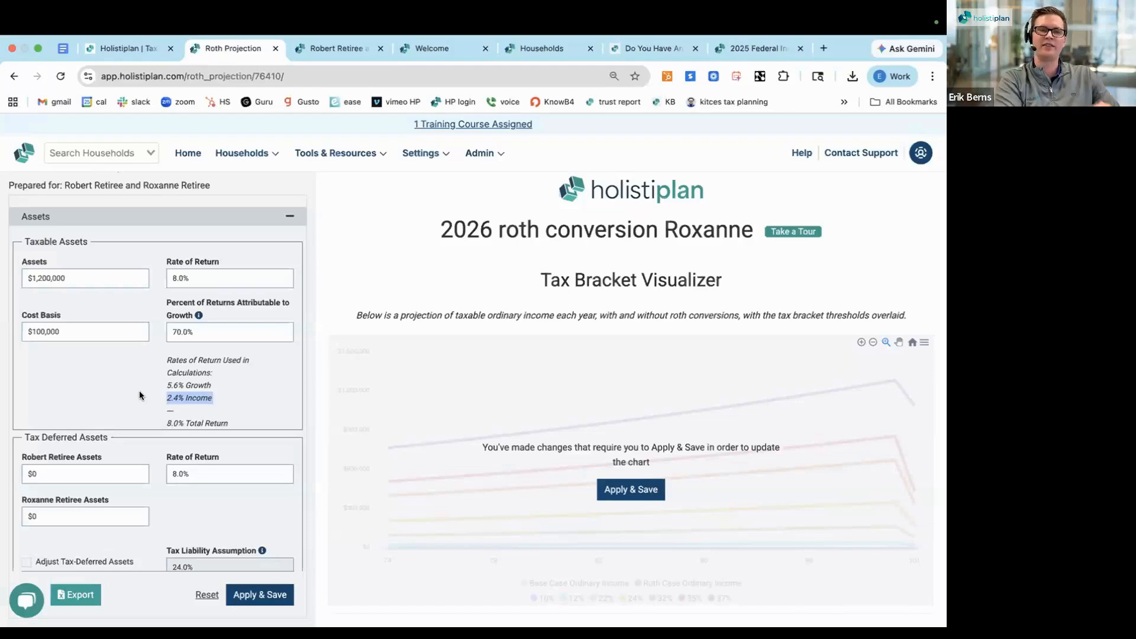
click(115, 394)
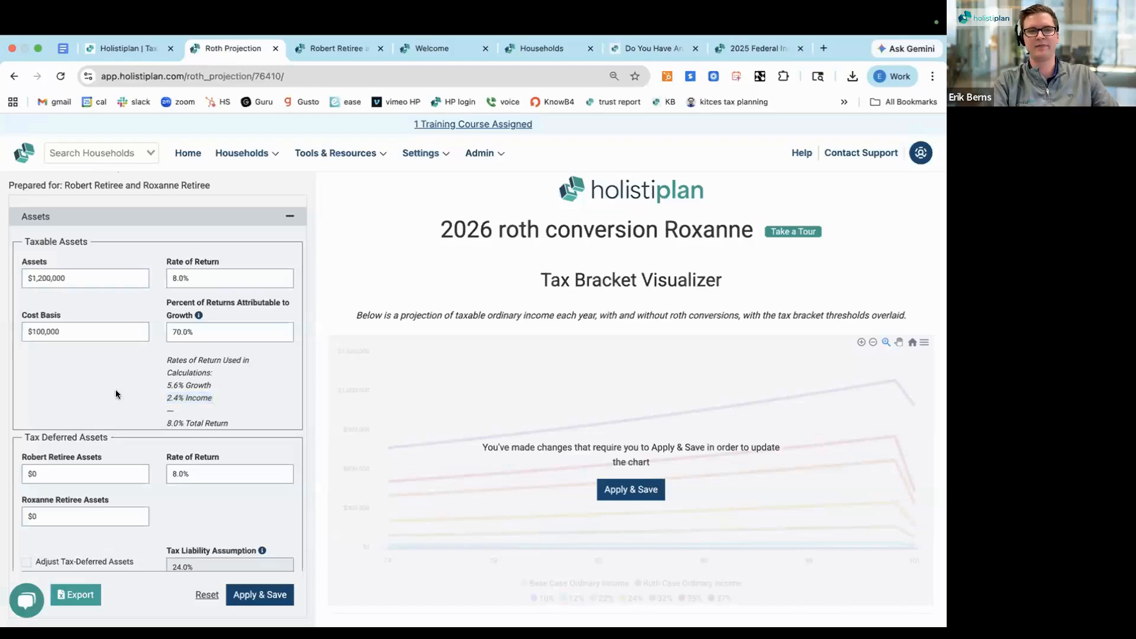
Set Client 2's tax-deferred assets to $2,000,000
scroll(115, 393, down, 2)
scroll(116, 389, down, 3)
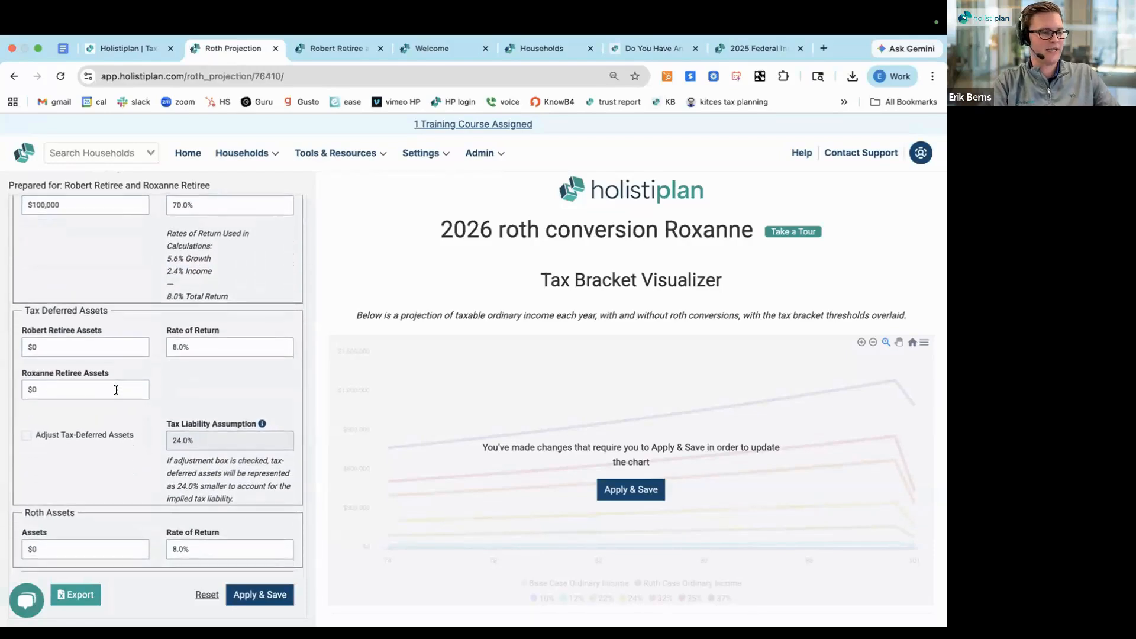
scroll(116, 390, down, 1)
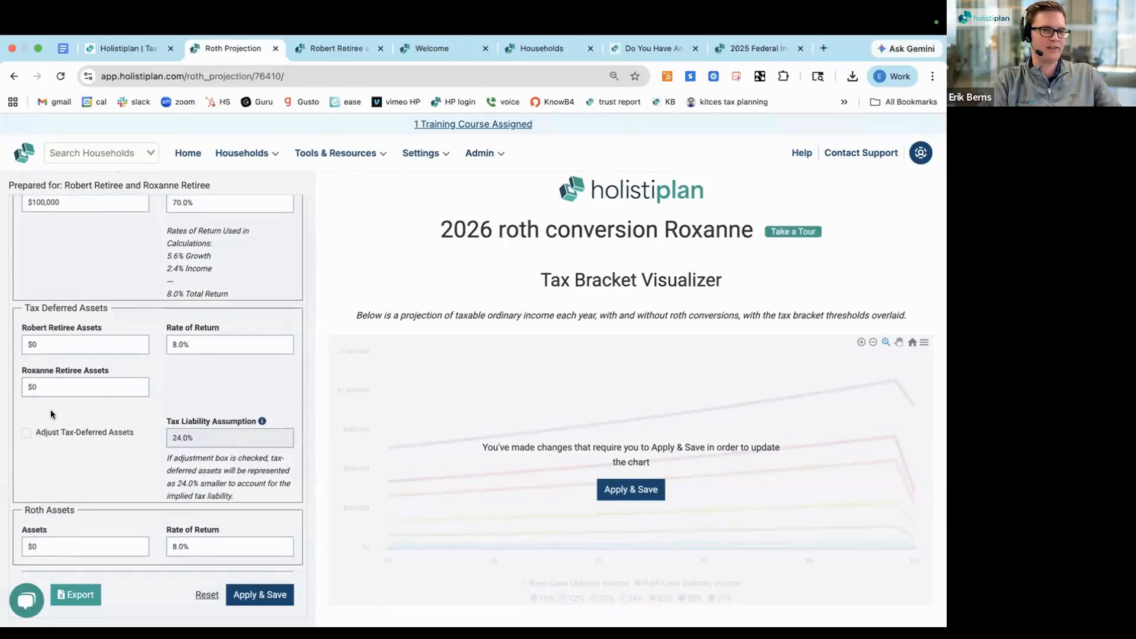
scroll(51, 409, down, 1)
scroll(51, 409, down, 1)
click(47, 379)
text(2)
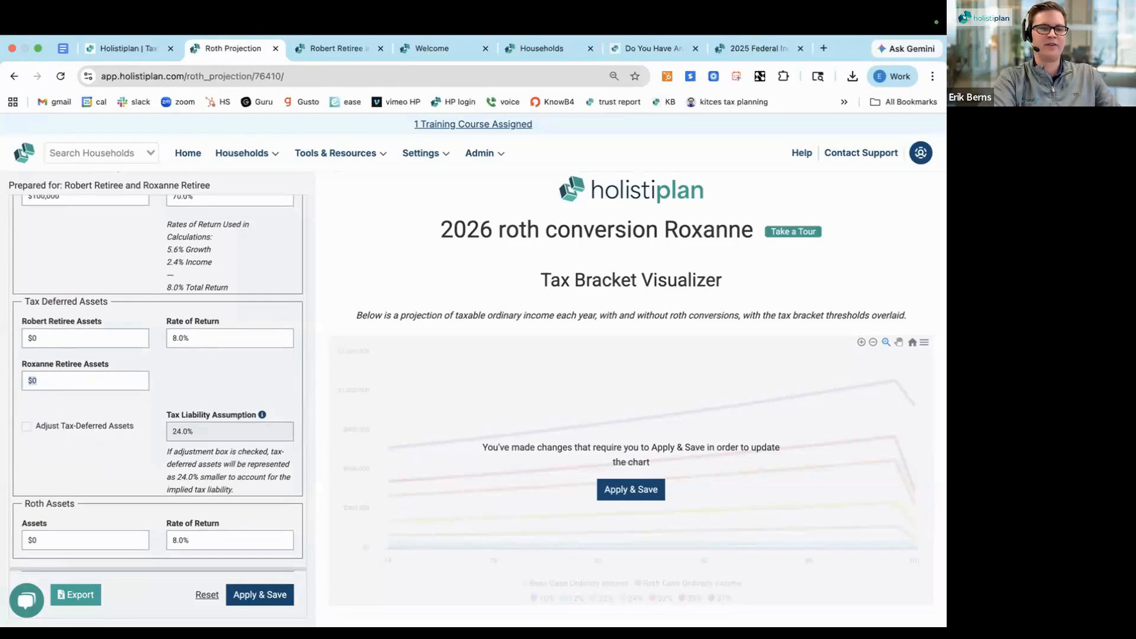
text(0000000)
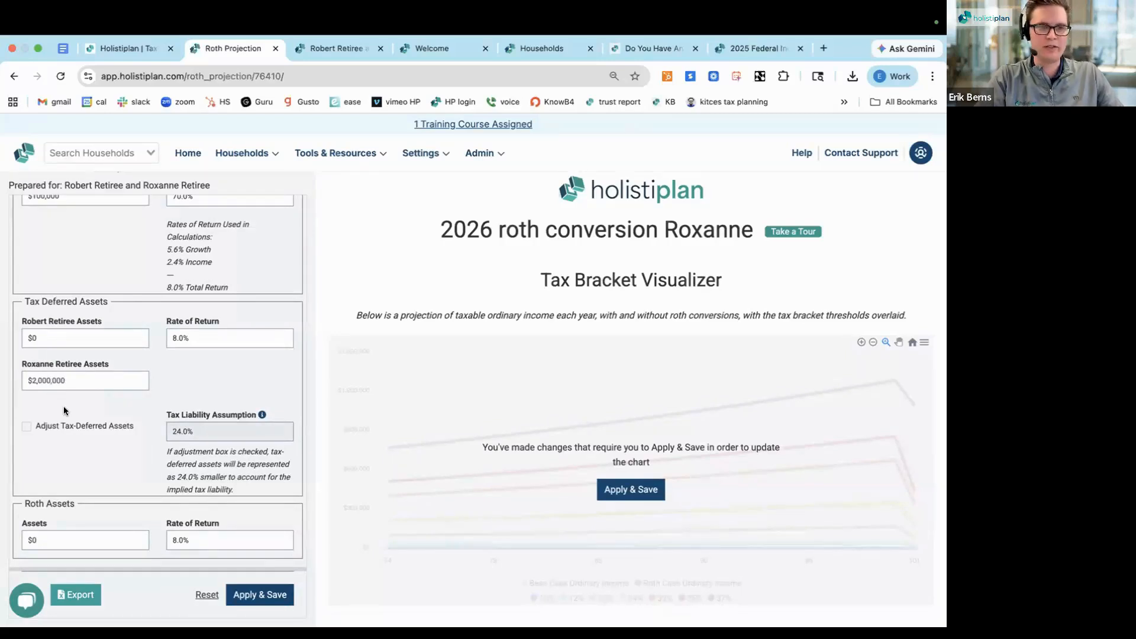
Enable Adjust Tax-Deferred Assets and examine the Tax Liability Assumption setting
scroll(63, 406, down, 1)
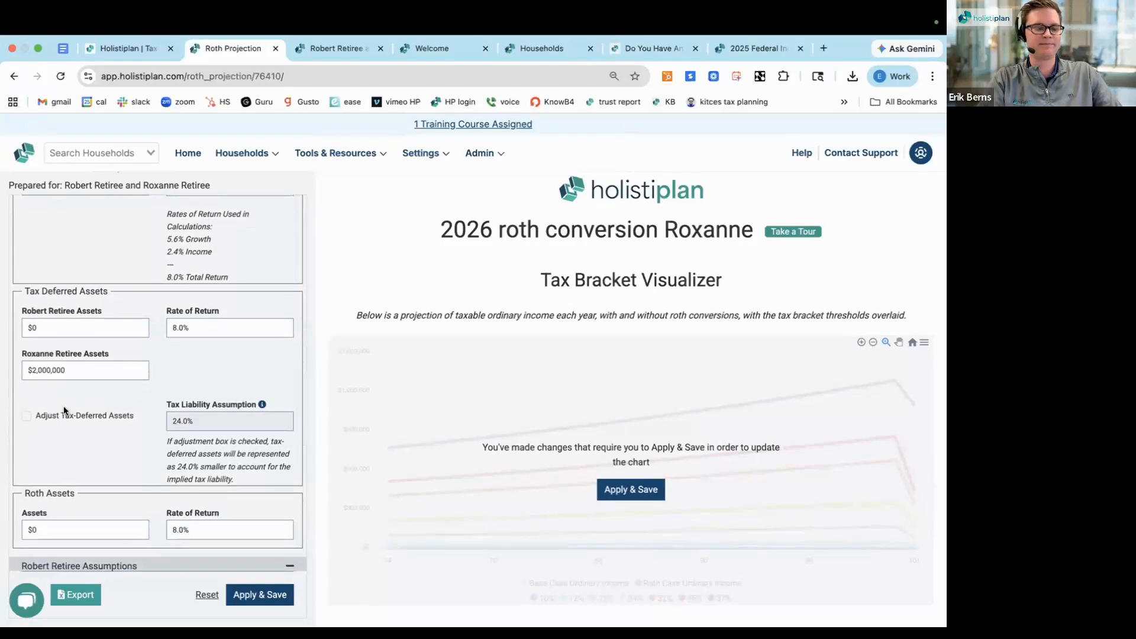
scroll(64, 410, down, 3)
scroll(64, 408, down, 2)
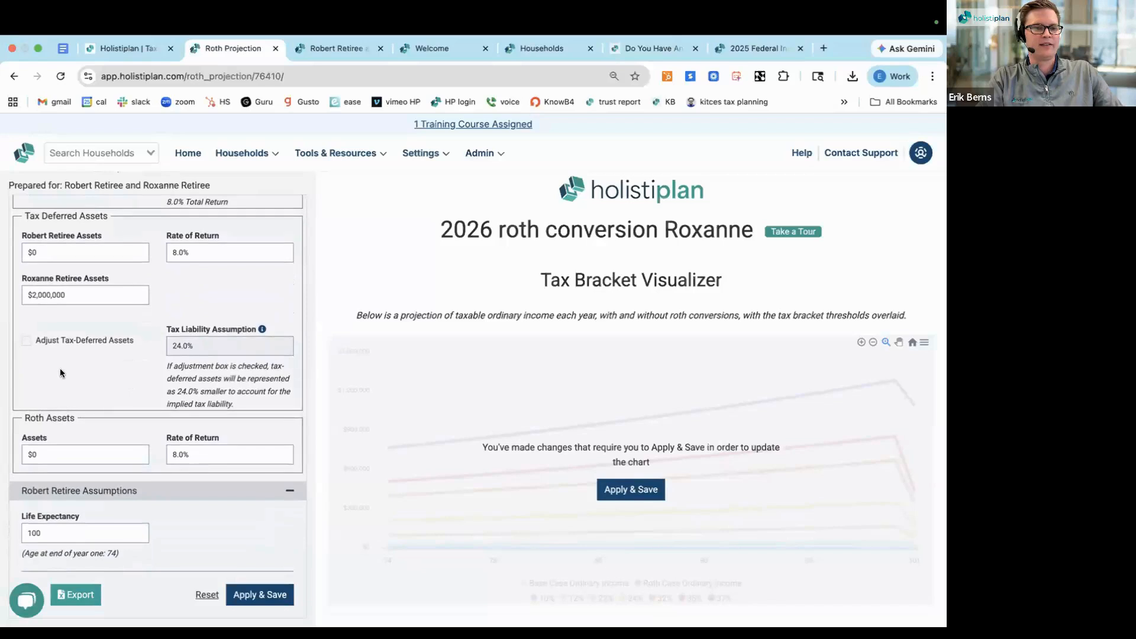
click(24, 338)
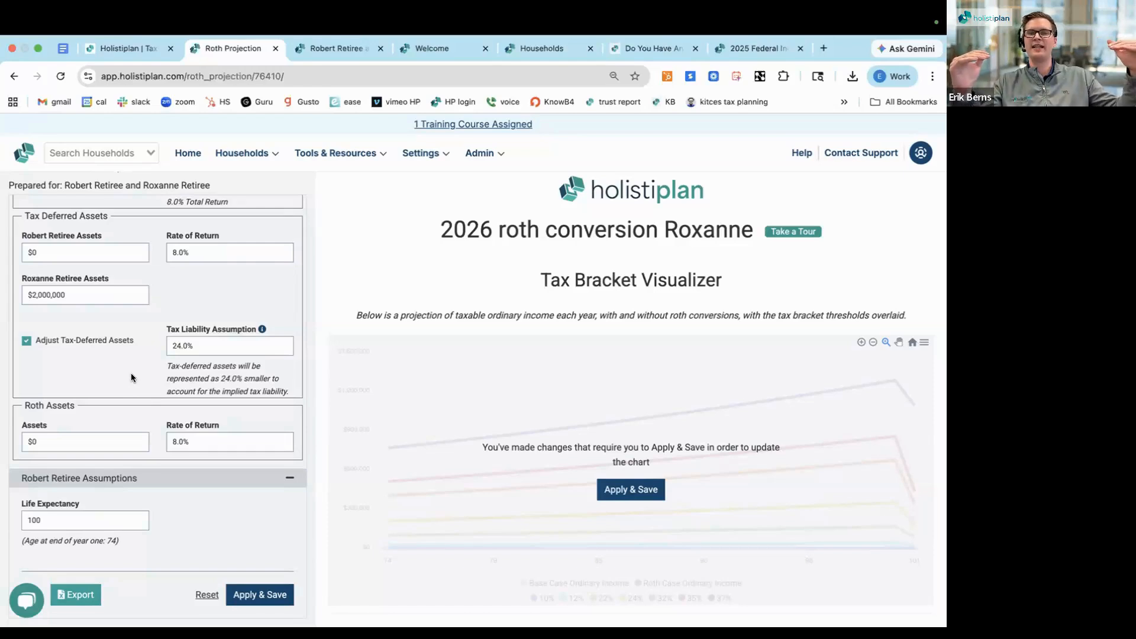
triple_click(178, 329)
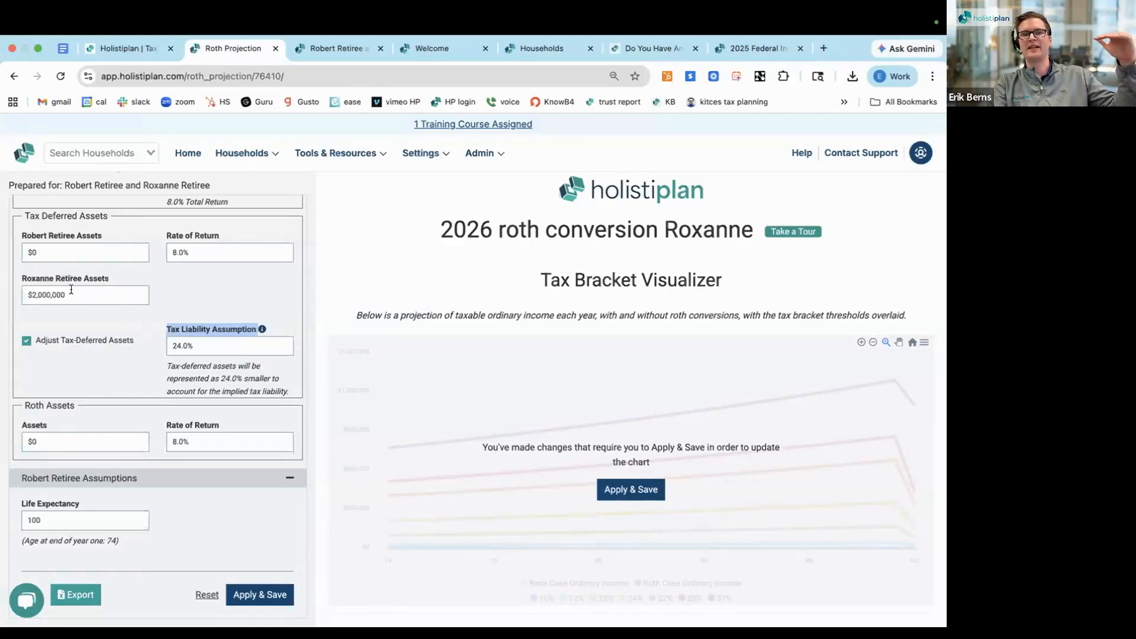
click(148, 379)
Set the Roth assets amount to $800,000
scroll(148, 379, down, 1)
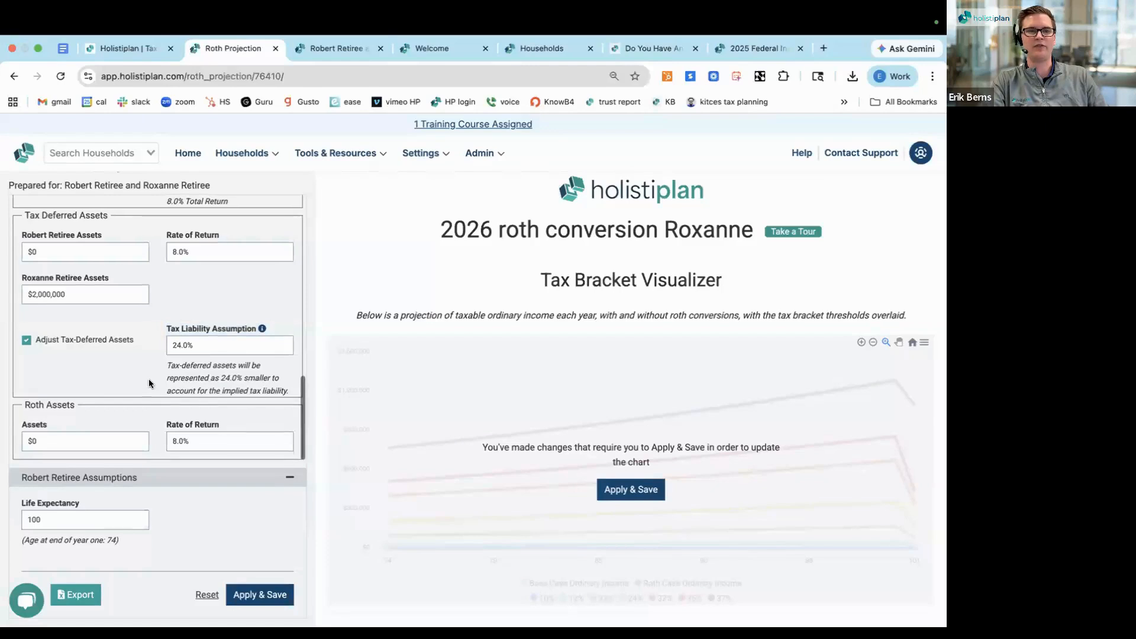
scroll(148, 378, down, 3)
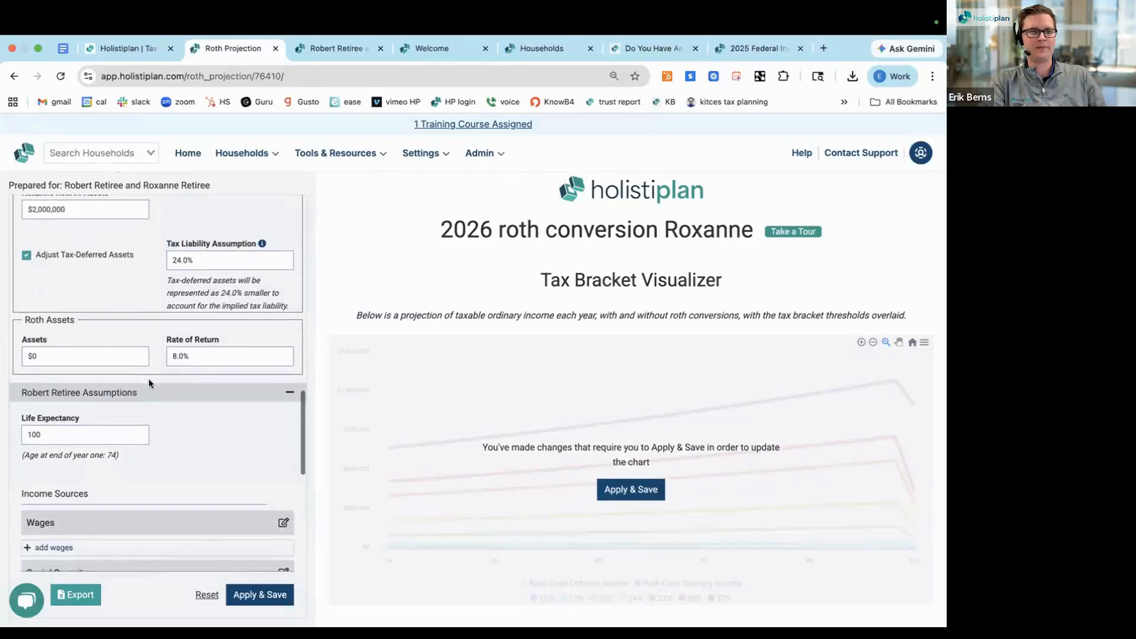
click(60, 333)
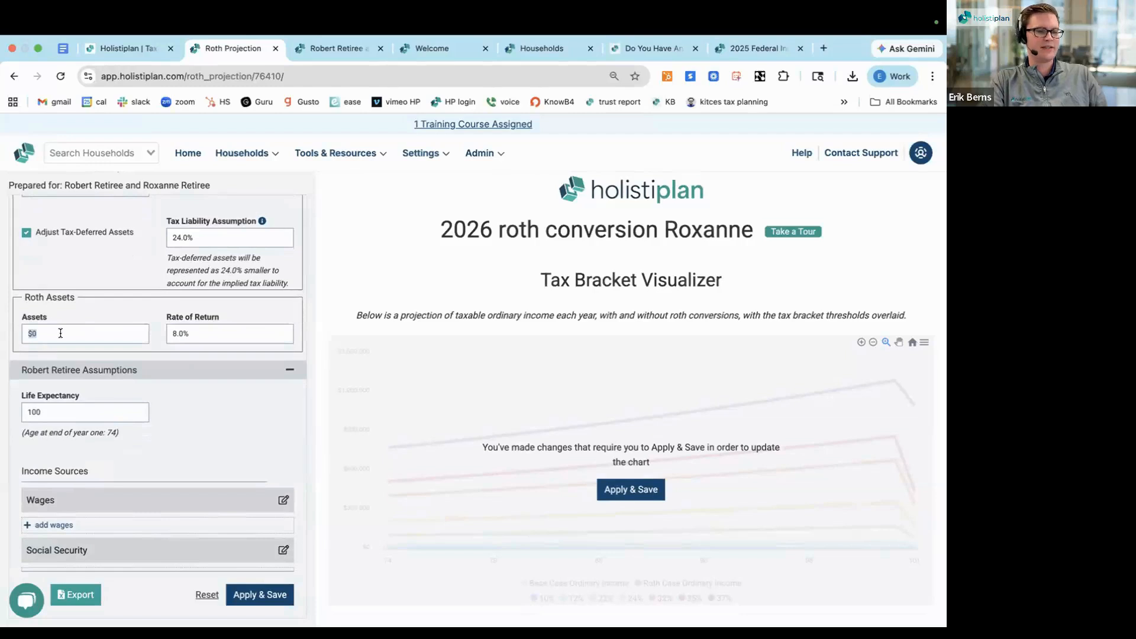
text(800000)
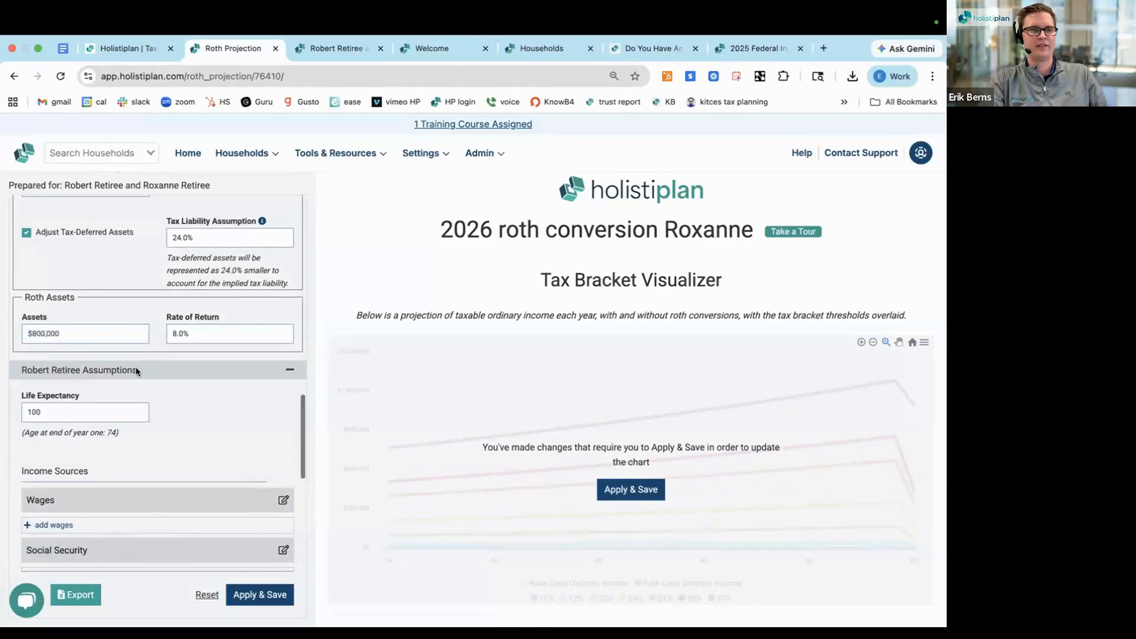
Set Client 1's life expectancy to 95
scroll(136, 370, down, 4)
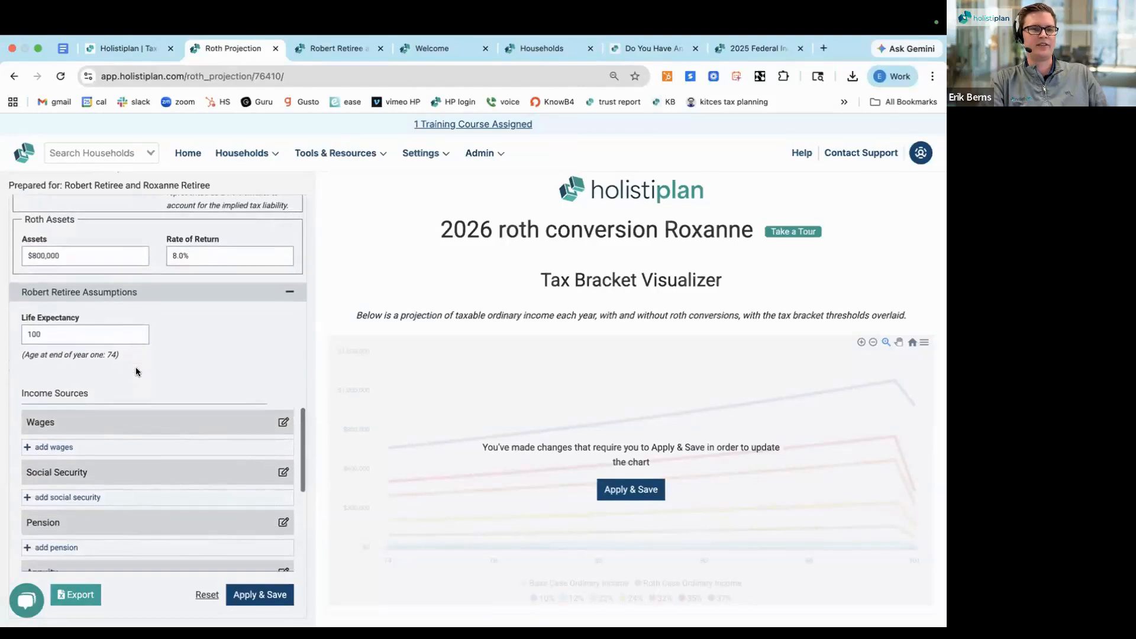
scroll(98, 334, down, 2)
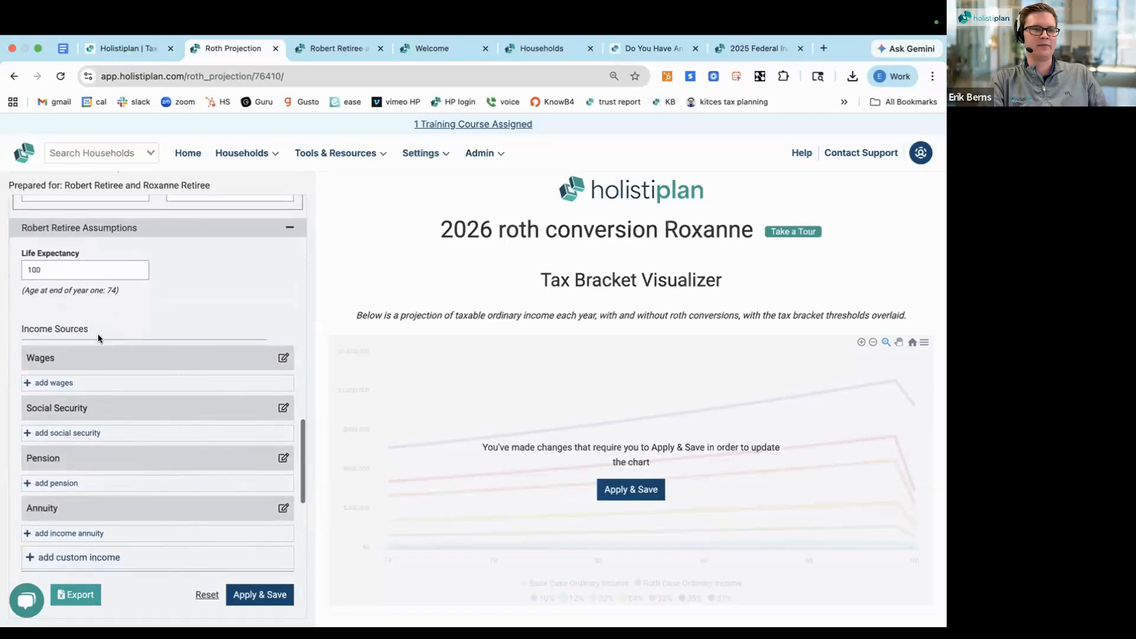
double_click(64, 268)
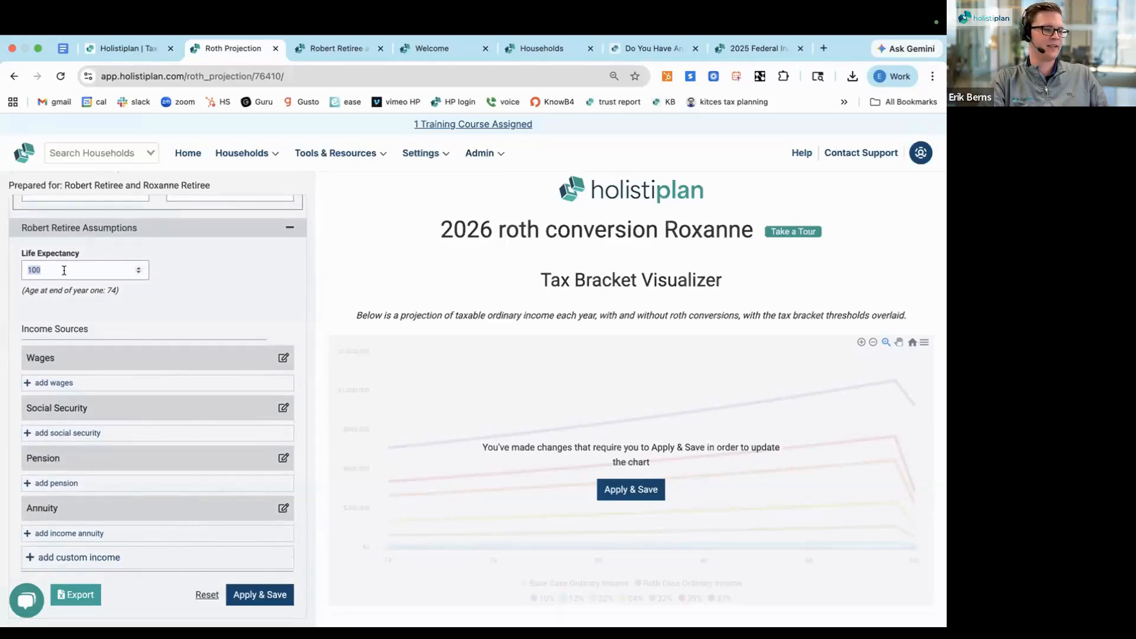
text(95)
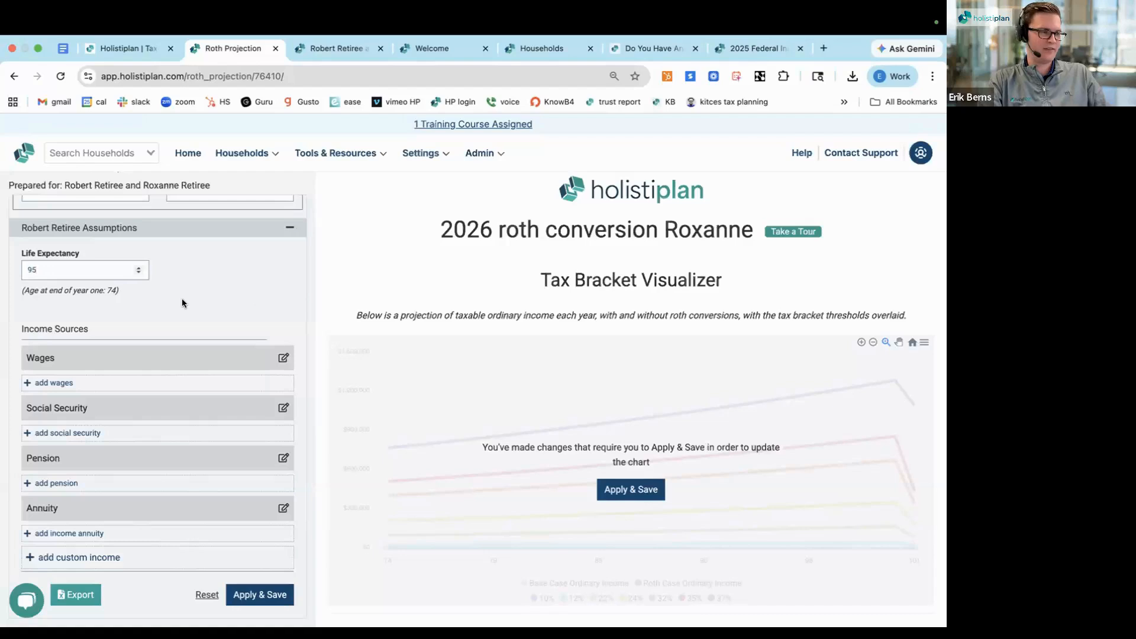
Add a Social Security income source for Client 1, named "SSI" followed by the client's first name
scroll(183, 302, down, 1)
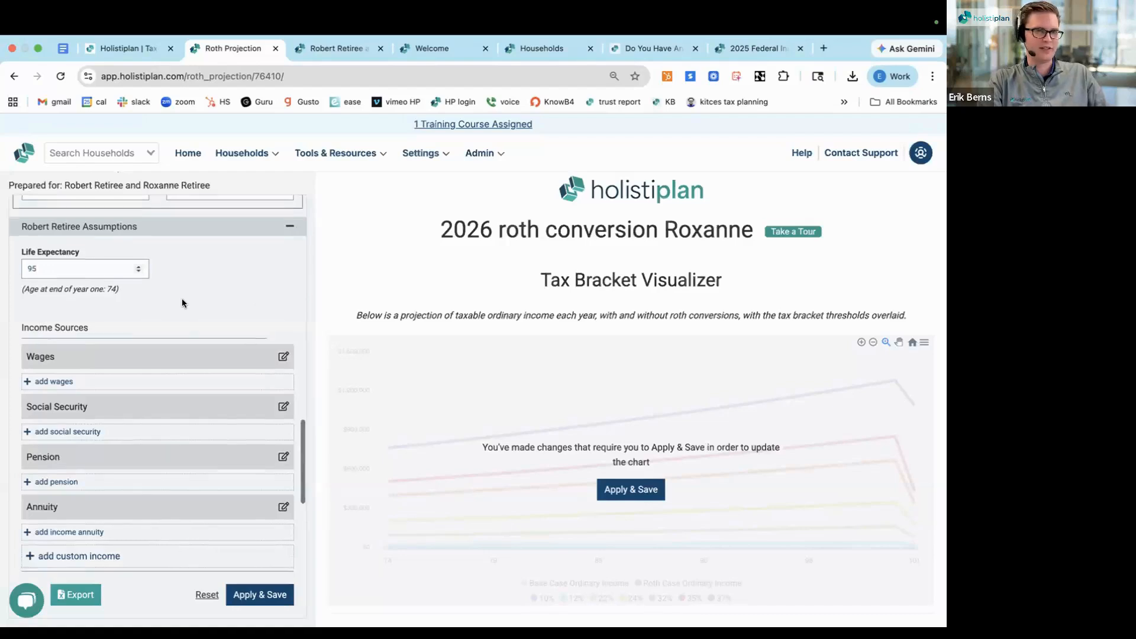
scroll(183, 299, down, 2)
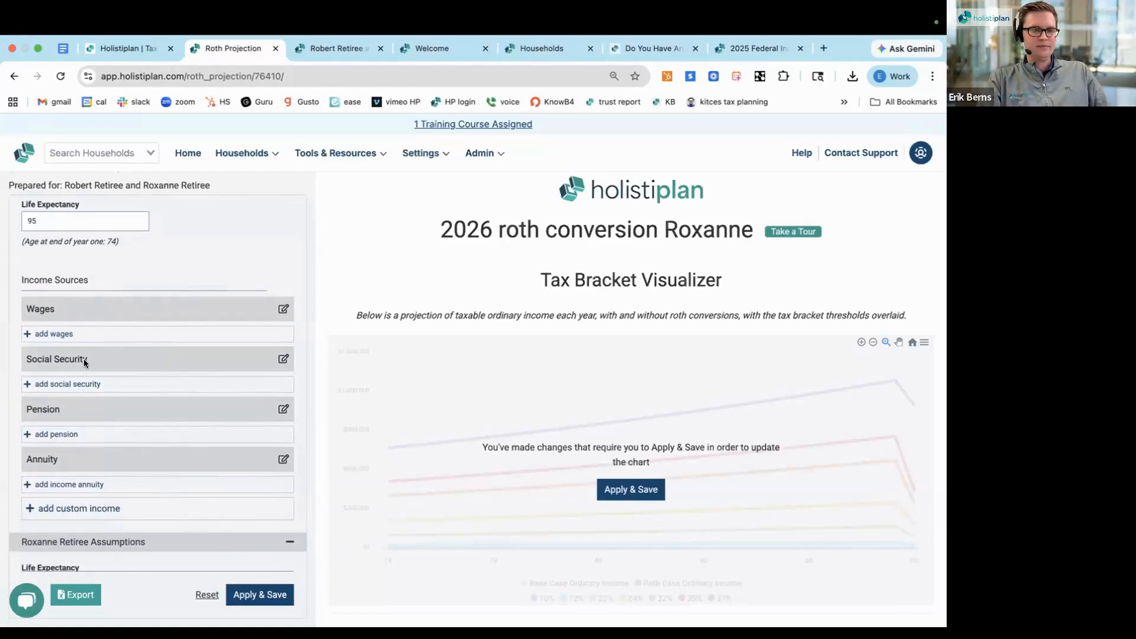
scroll(84, 358, down, 1)
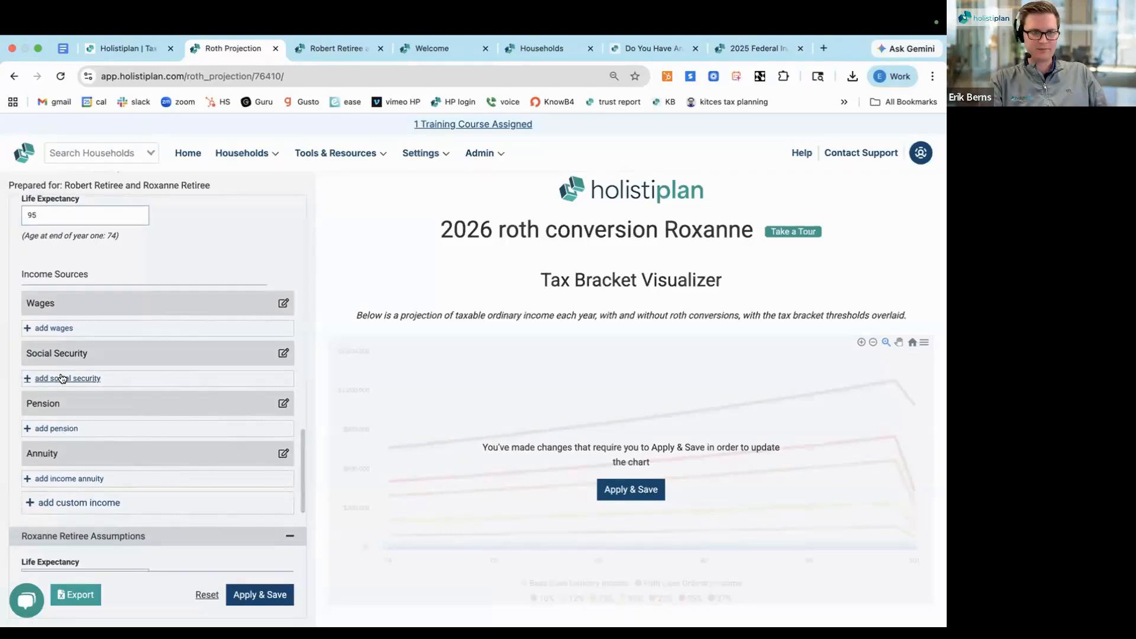
click(61, 378)
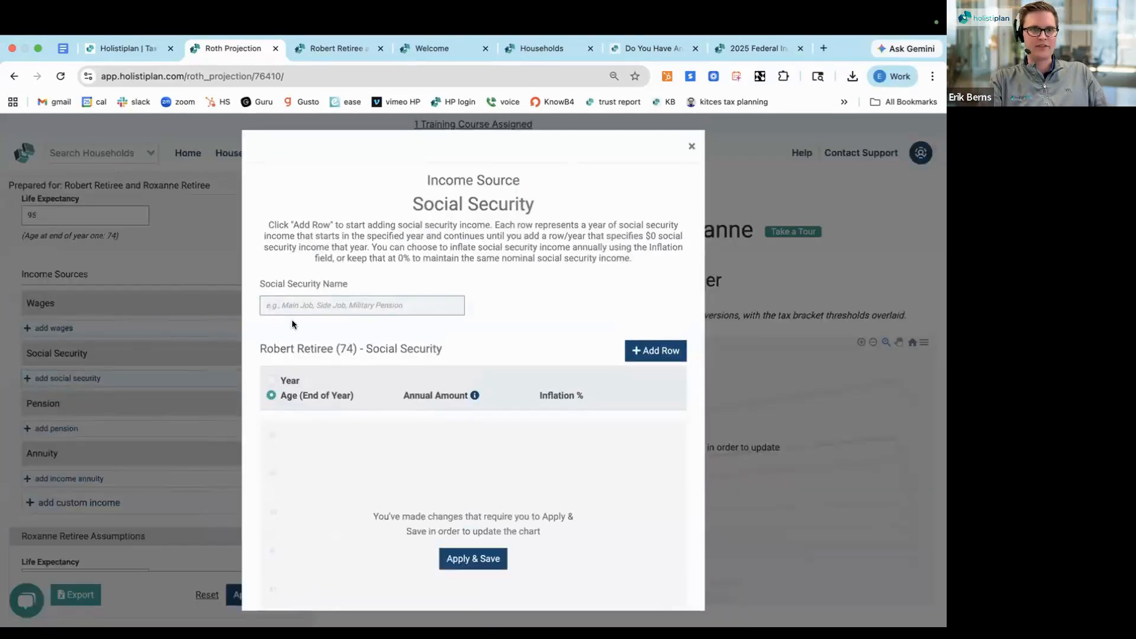
scroll(297, 319, down, 1)
click(296, 286)
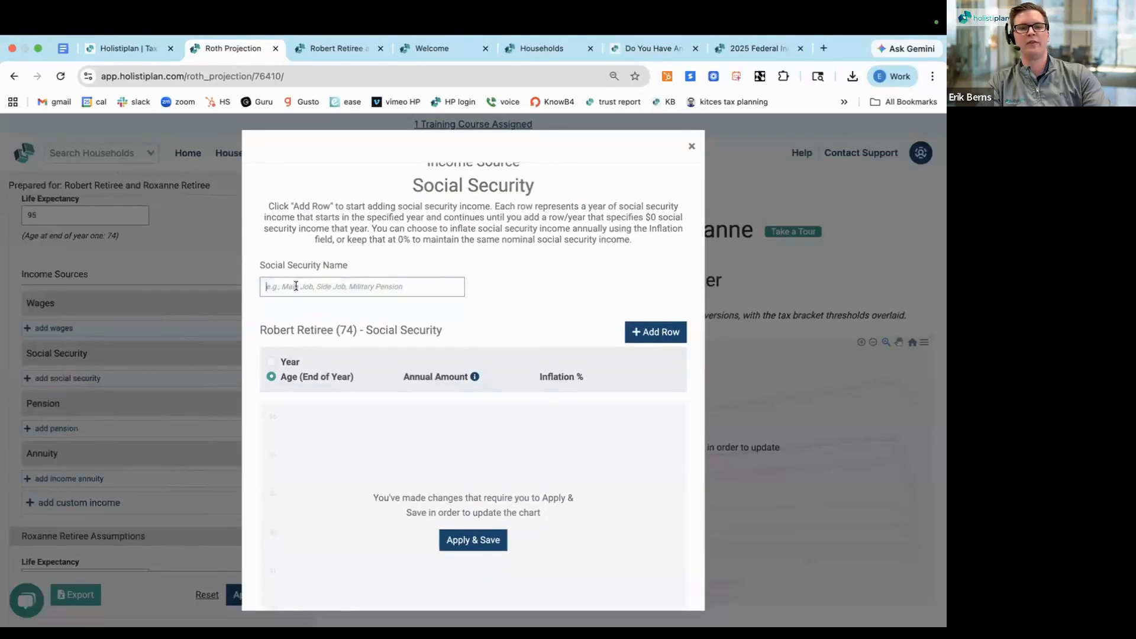
text(SSI )
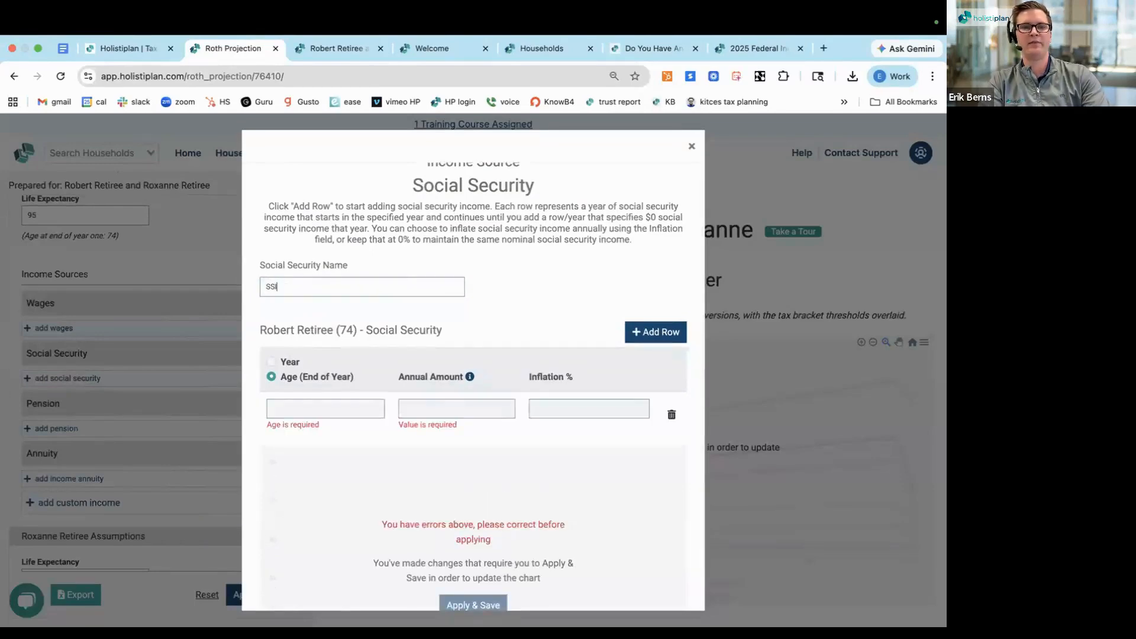
text(R)
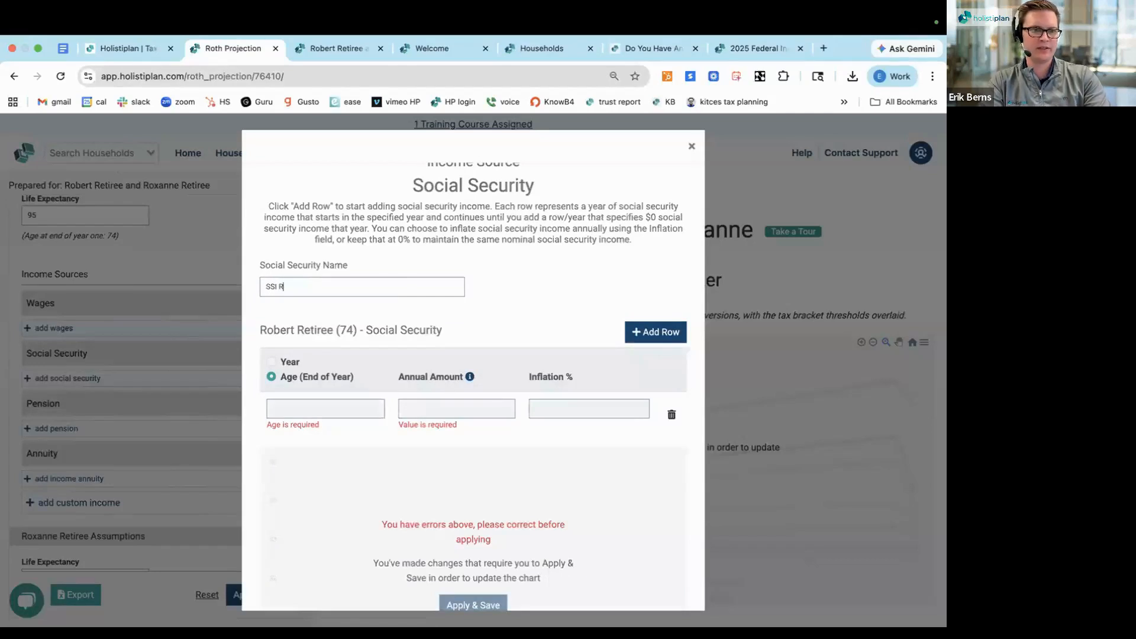
text(obert)
click(506, 295)
scroll(507, 295, down, 1)
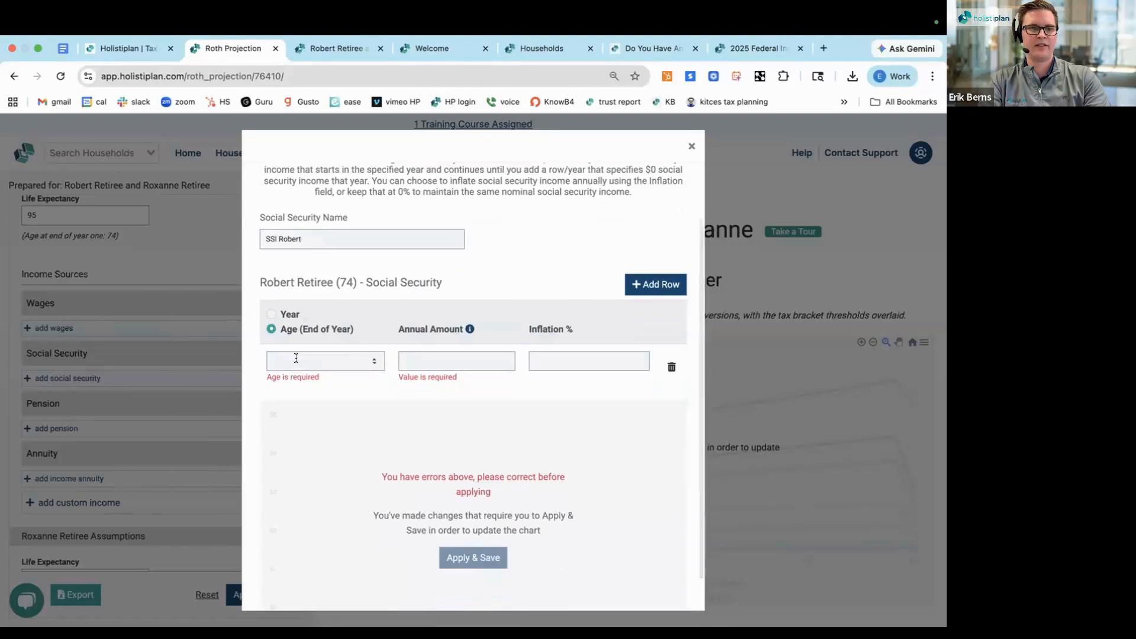
Start Client 1's Social Security at age 74 with an annual amount of $23,301 and 2% inflation, and save it
click(296, 358)
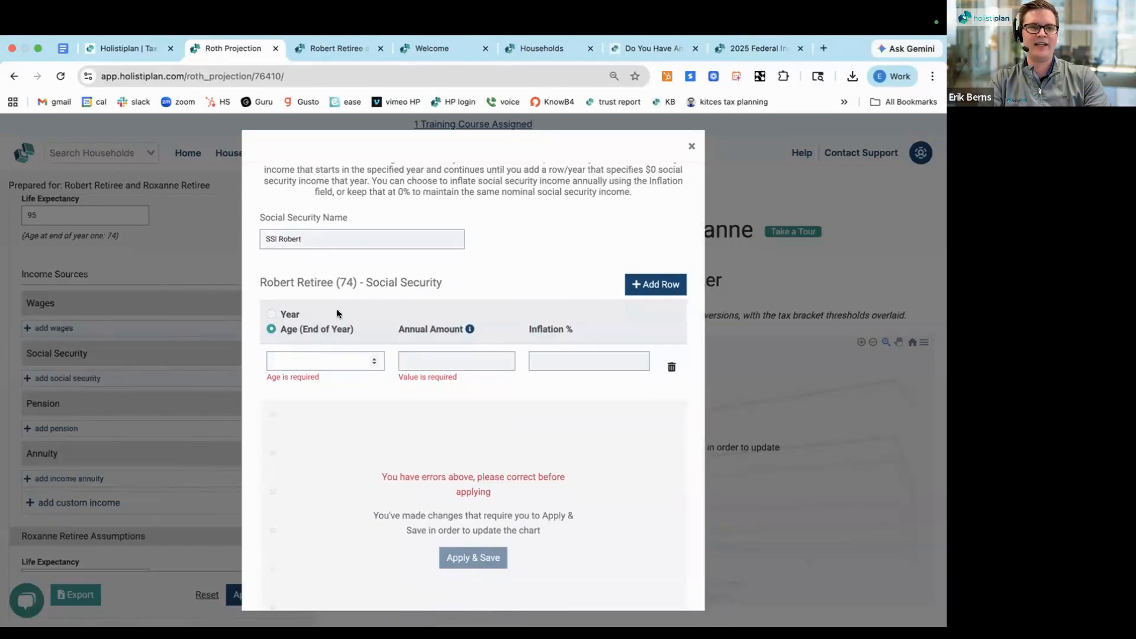
double_click(349, 278)
click(300, 360)
text(74)
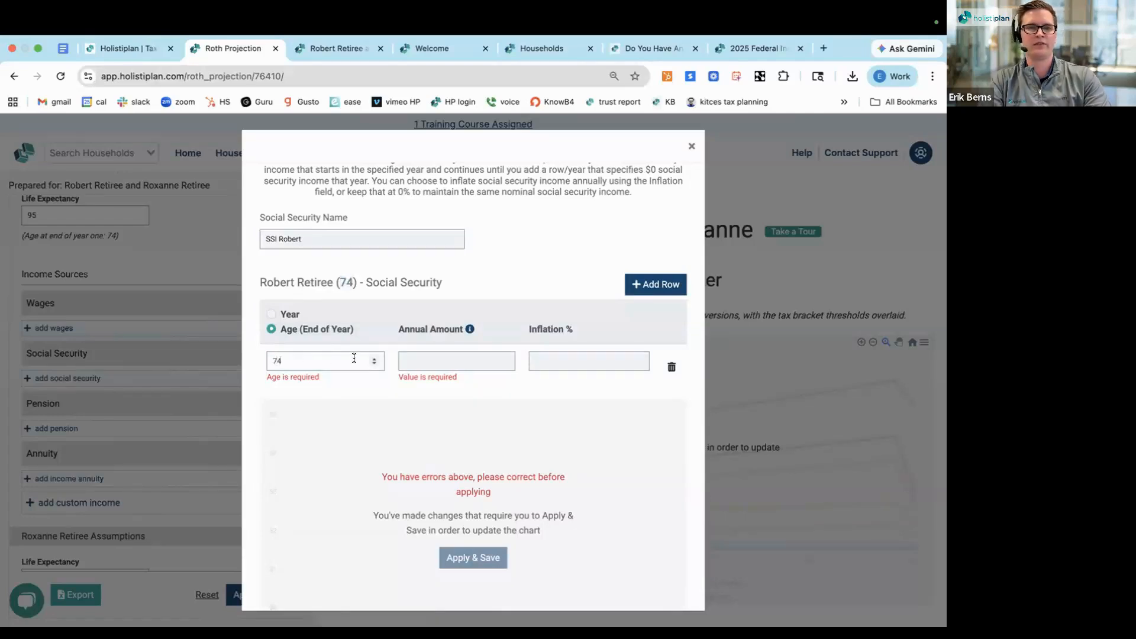
click(449, 359)
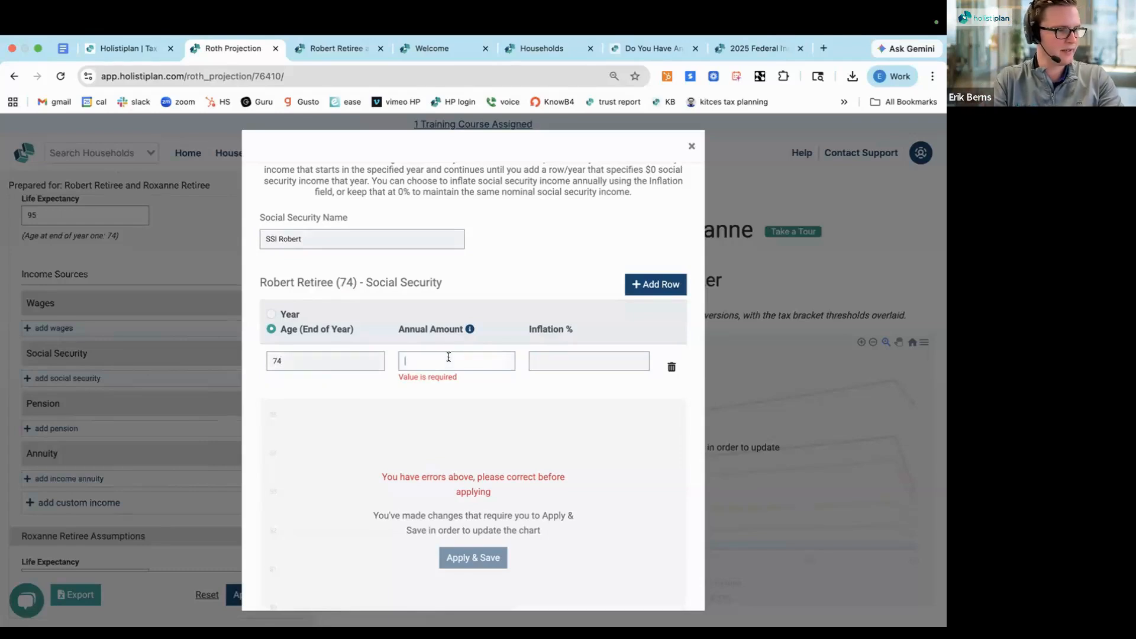
text(23,3)
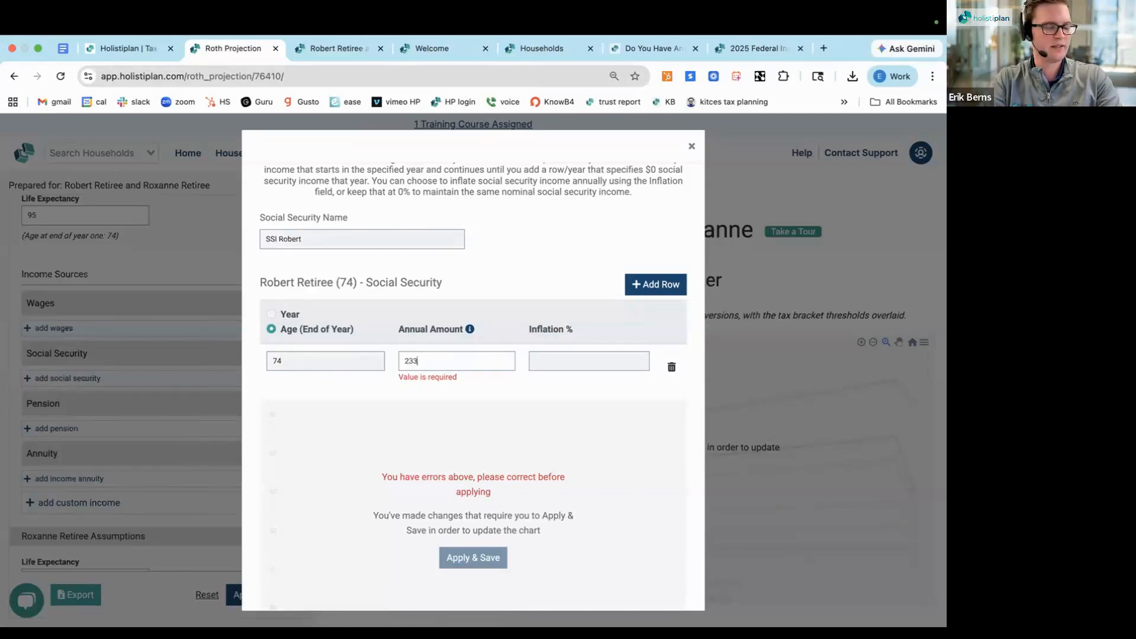
text(01)
click(551, 353)
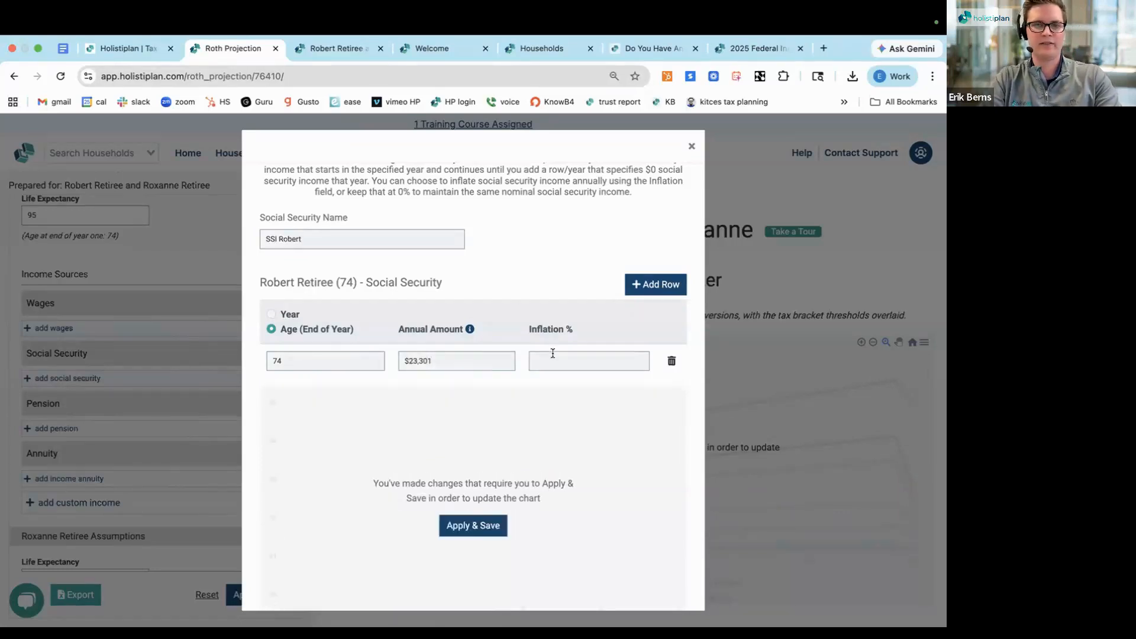
text(2)
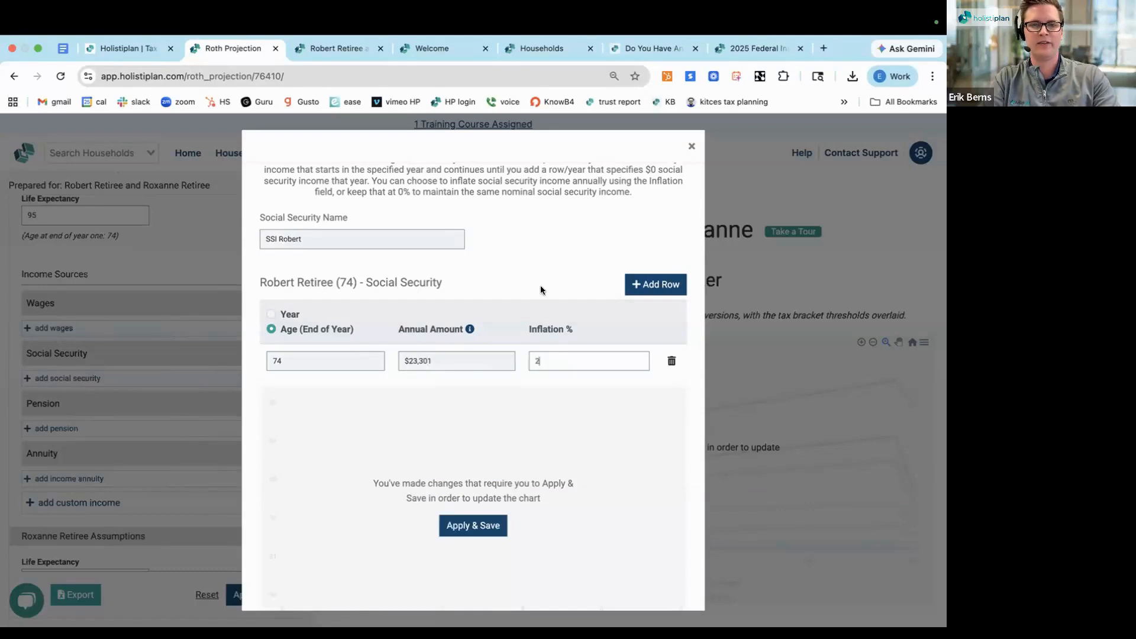
click(467, 526)
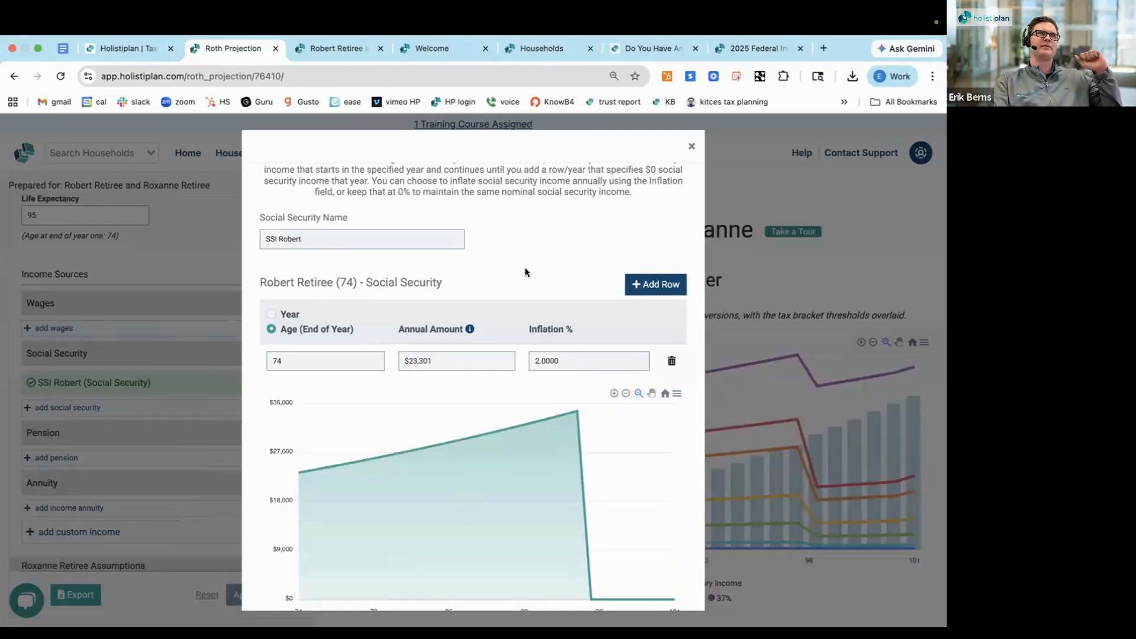
Try a second Social Security row for Client 1 with $0 from age 76, and delete that row again
scroll(524, 267, down, 1)
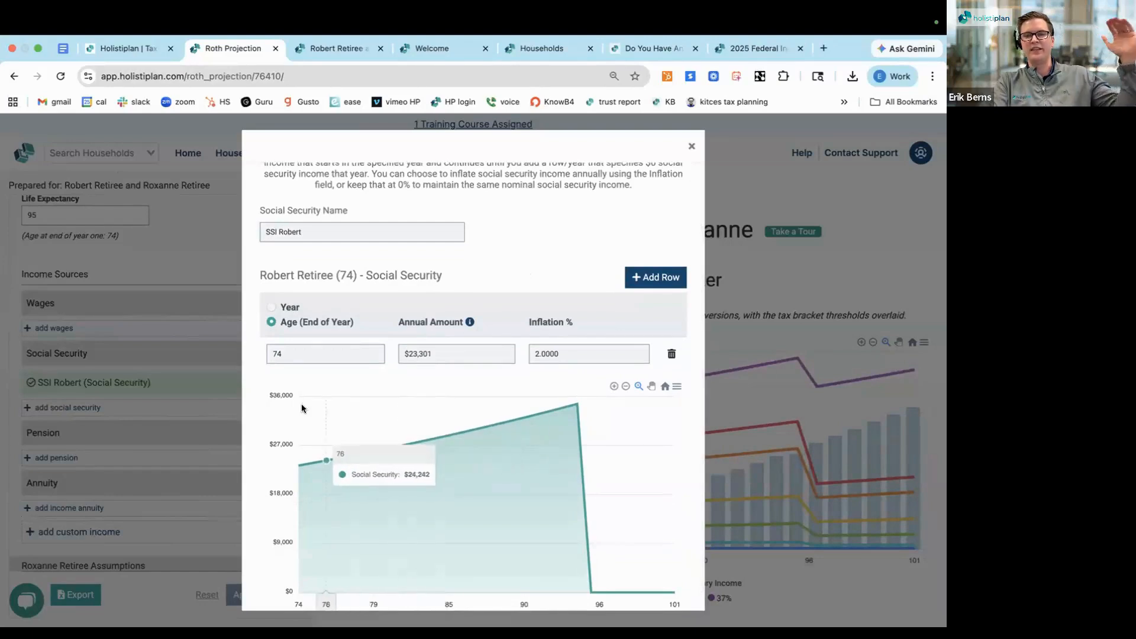
scroll(389, 381, down, 2)
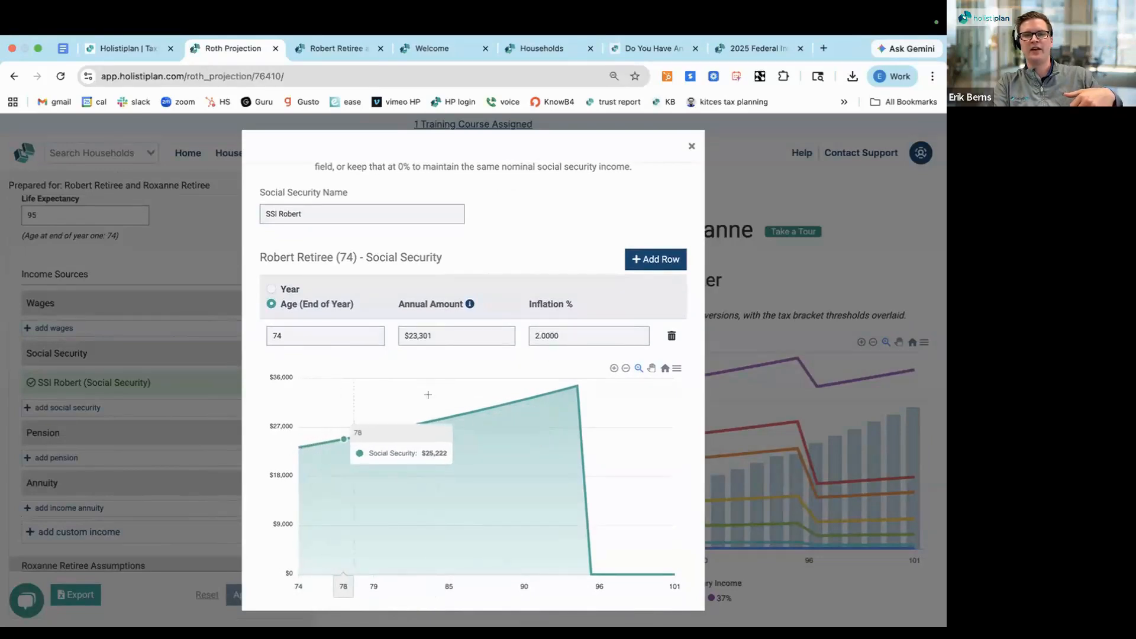
click(654, 259)
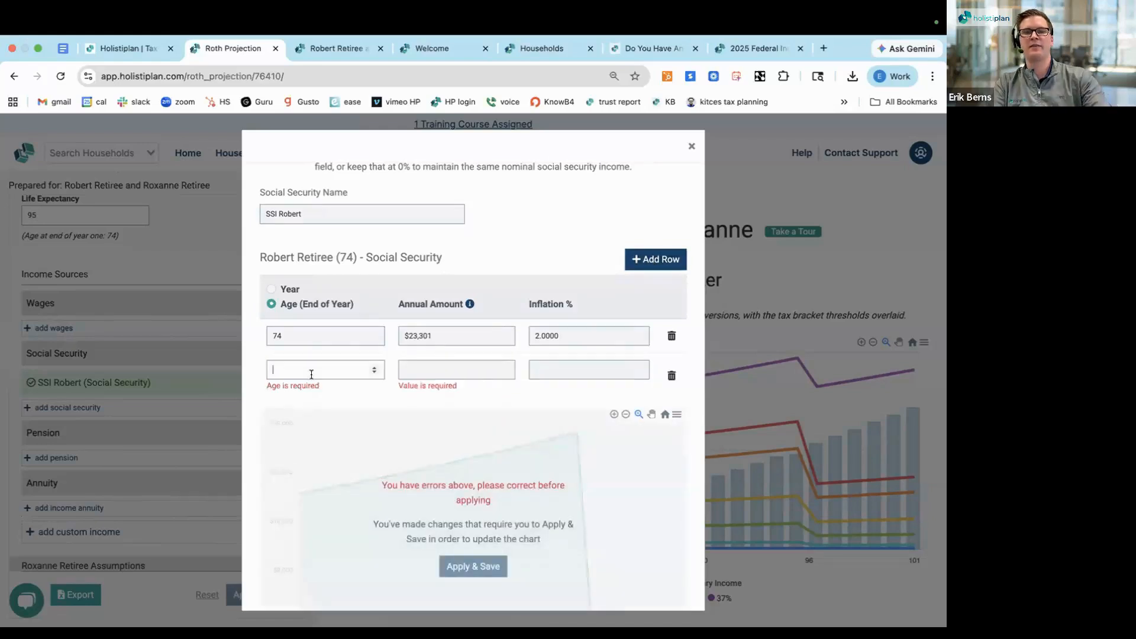
click(457, 371)
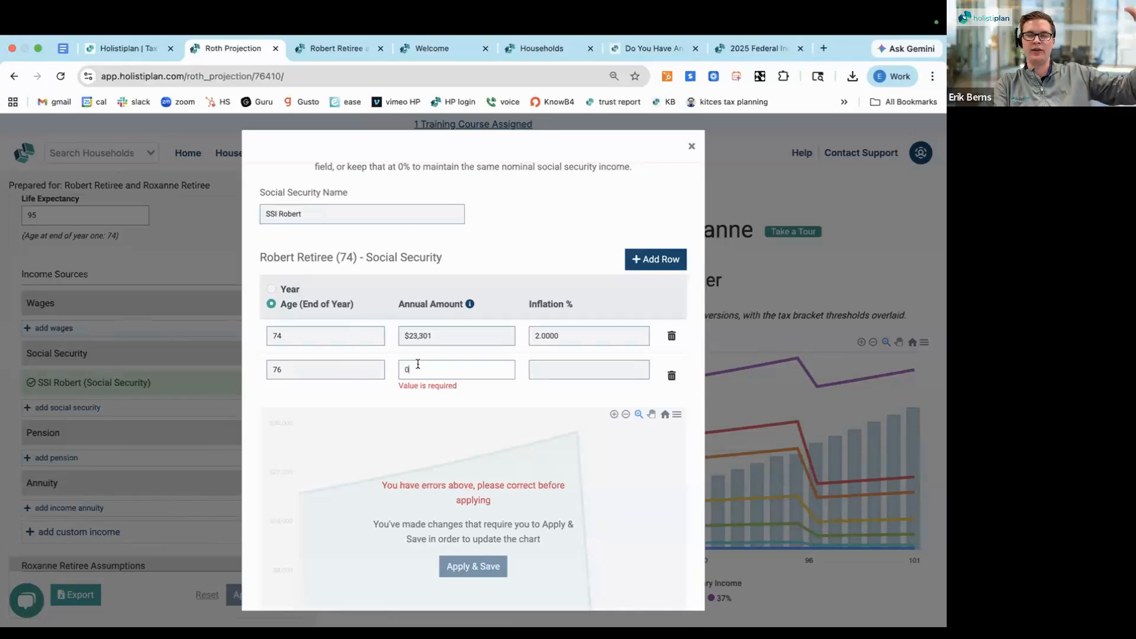
scroll(414, 361, down, 1)
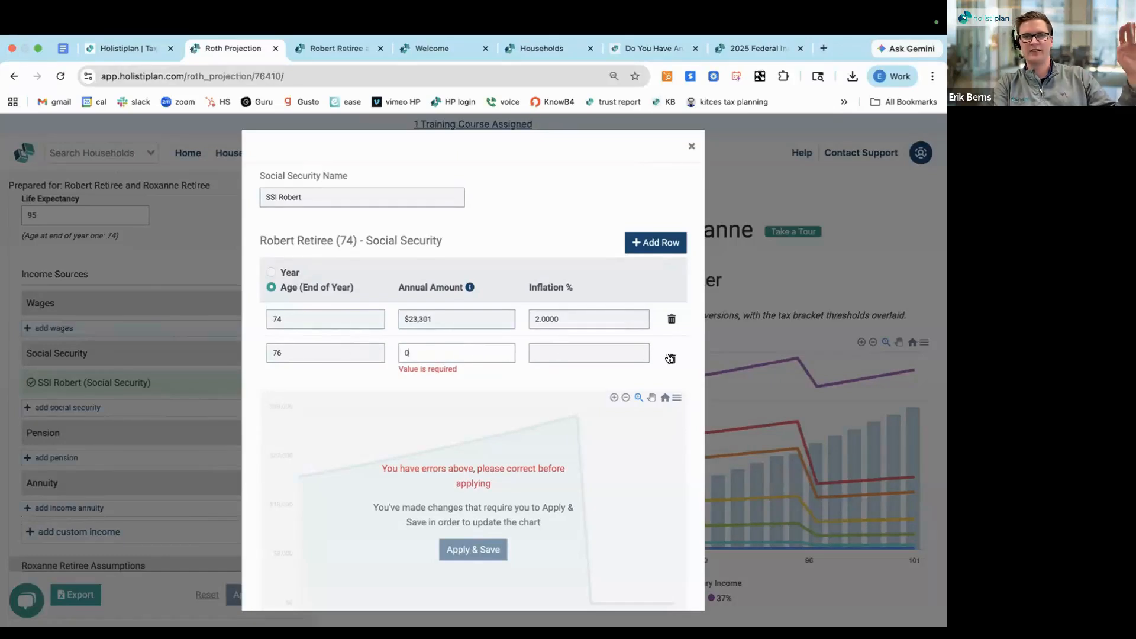
click(671, 358)
click(464, 501)
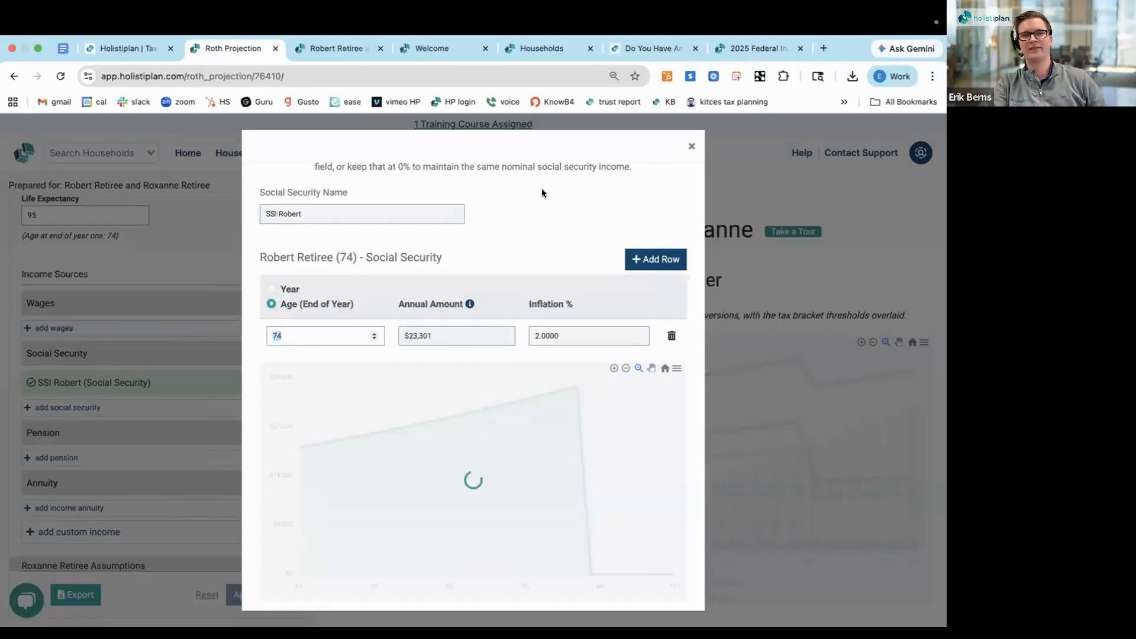
Close Client 1's Social Security source and set Client 2's life expectancy to 95
click(689, 146)
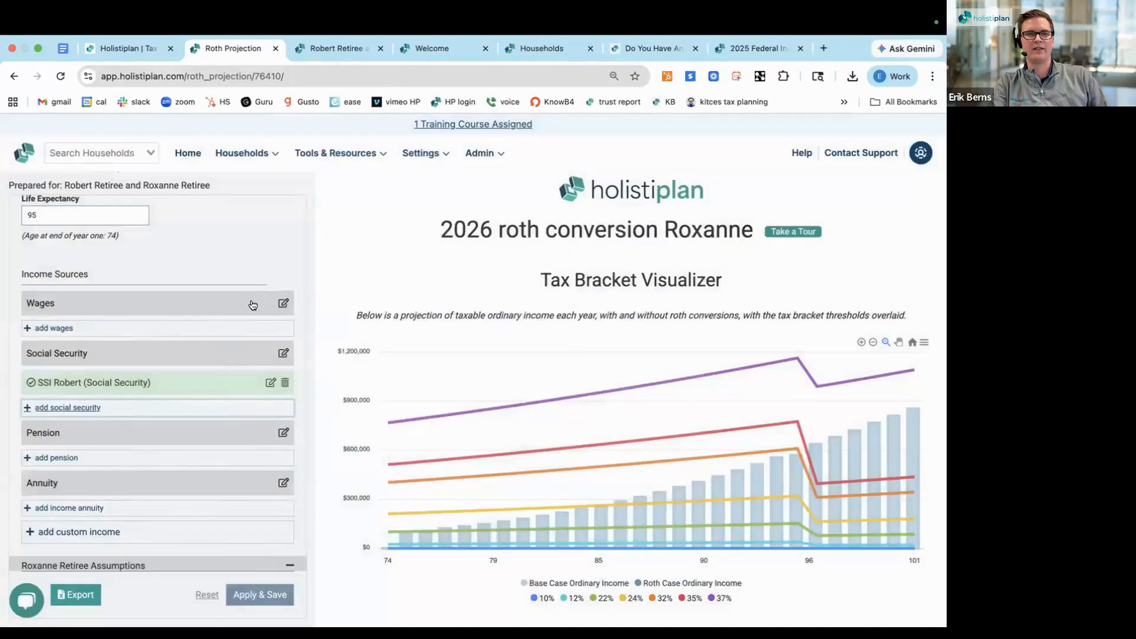
scroll(211, 364, down, 3)
scroll(211, 364, down, 3)
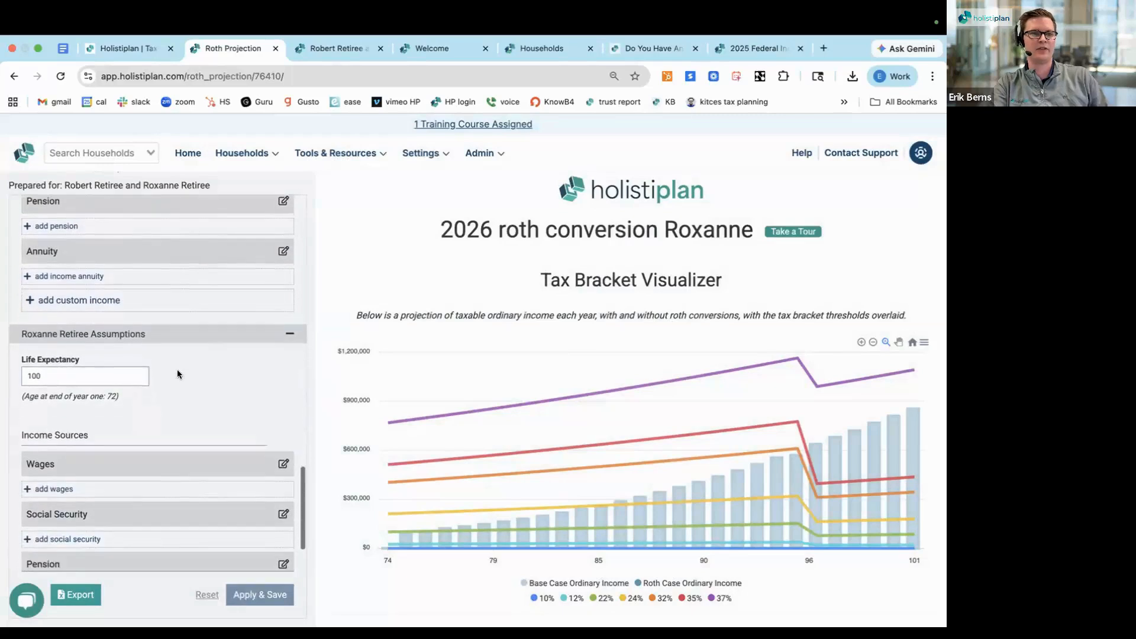
double_click(60, 355)
text(95)
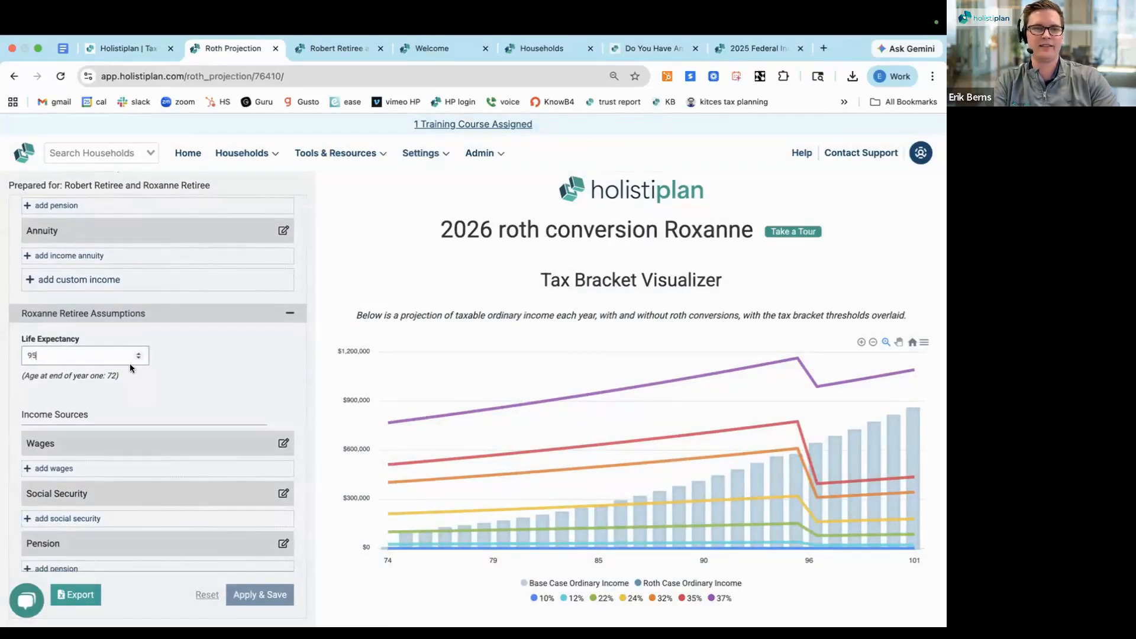
Add a Social Security income source for Client 2, named "SSI" followed by the client's first name
scroll(100, 380, down, 3)
scroll(101, 385, down, 1)
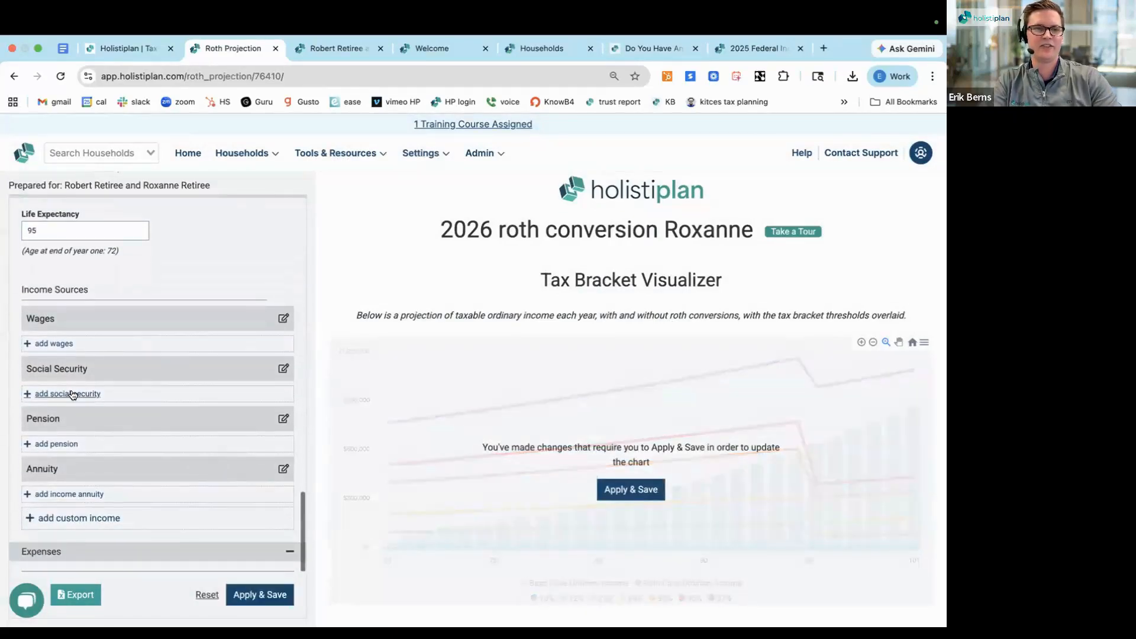
click(71, 394)
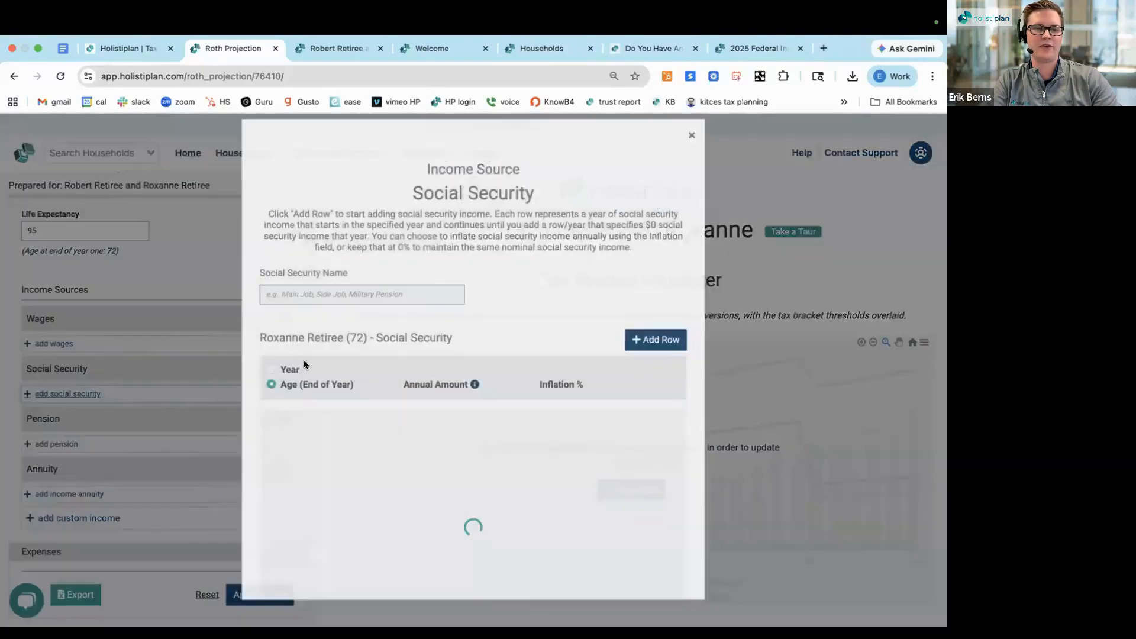
text(ssI Roxanne)
click(448, 325)
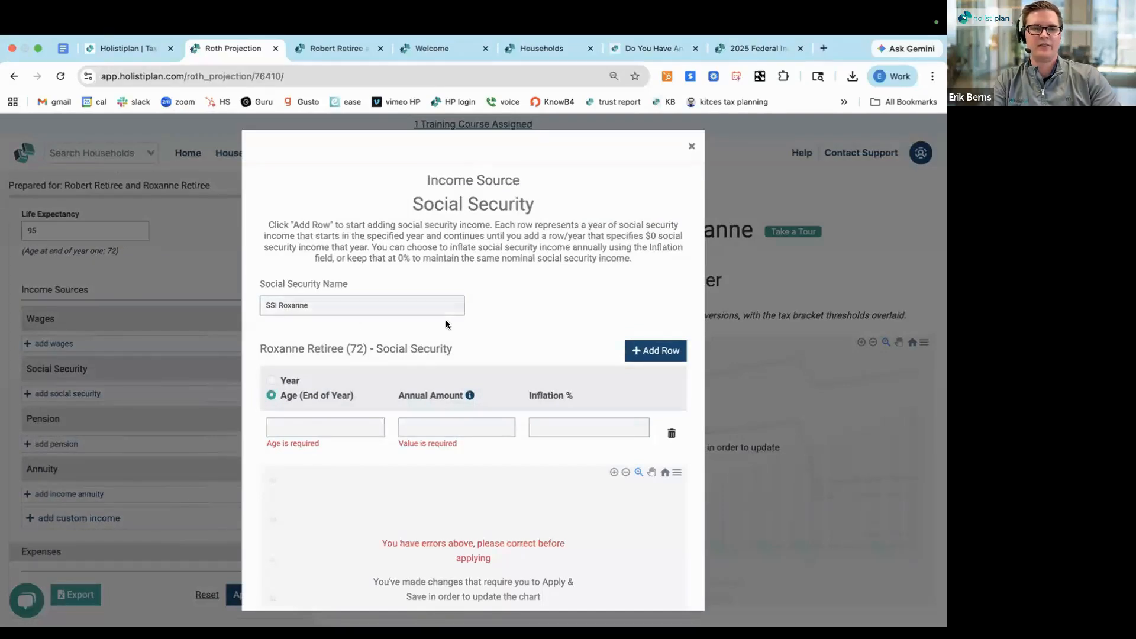
Start Client 2's Social Security at age 72 with an annual amount of $46,603 and 2% inflation, then save and close it
scroll(379, 372, down, 1)
click(298, 413)
text(72)
click(431, 407)
text(46,603)
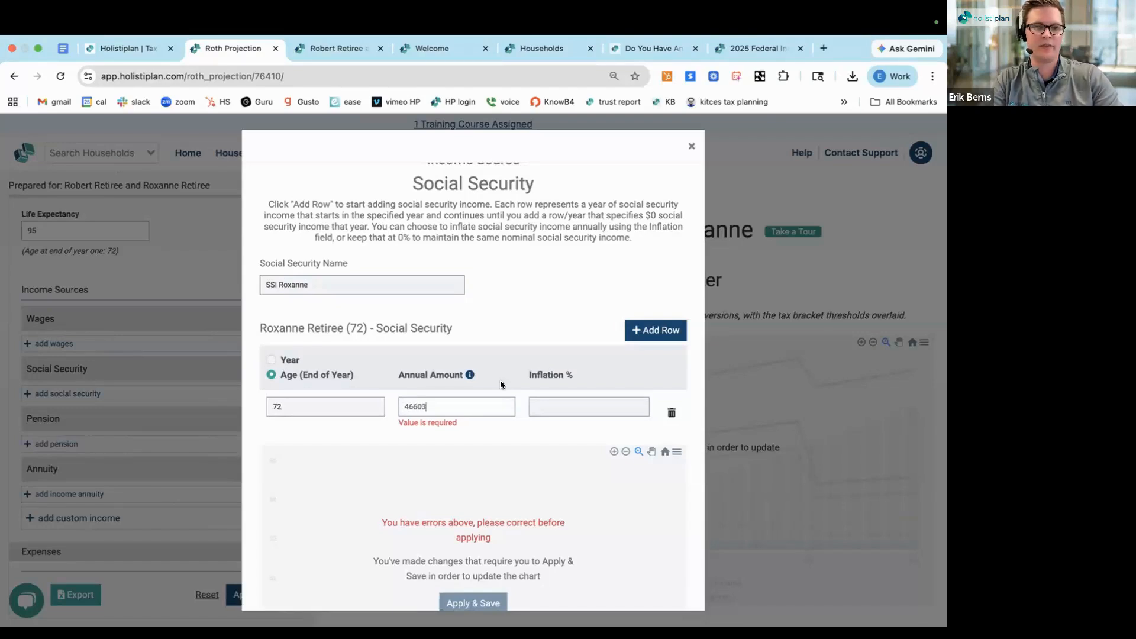
click(563, 404)
text(2)
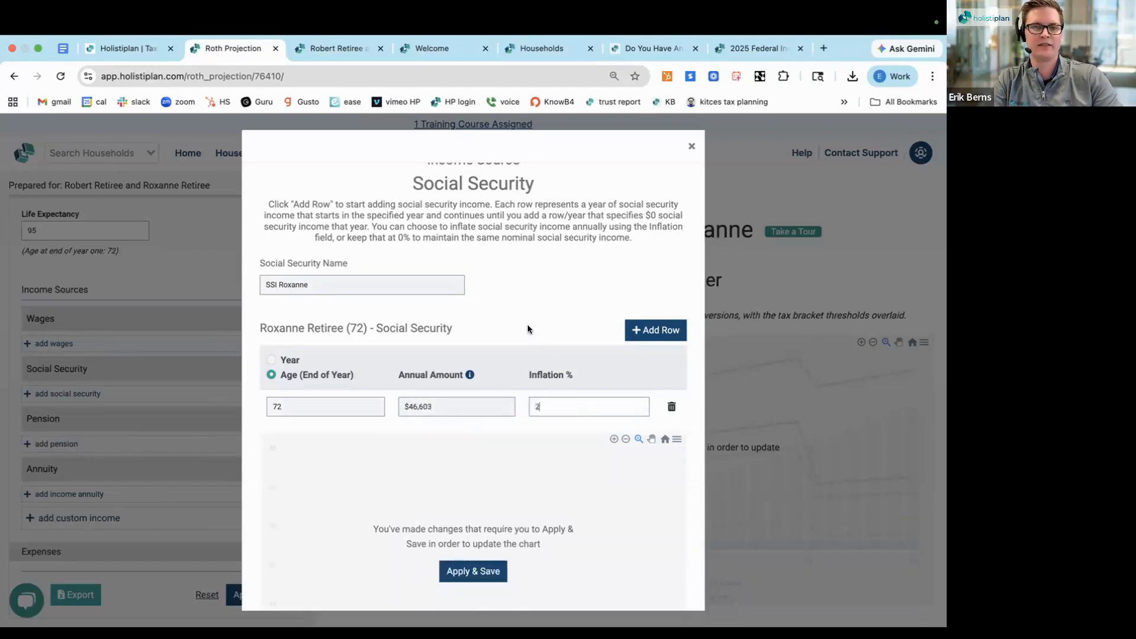
click(473, 571)
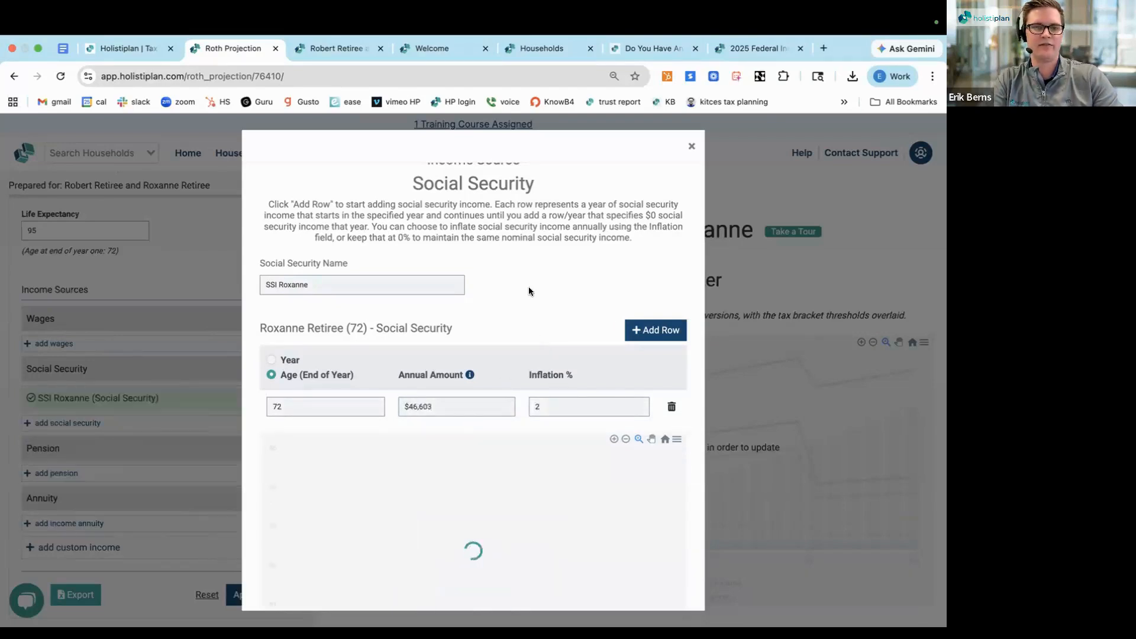
click(690, 148)
Add a custom expense named "lifestyle" to the projection's expenses
scroll(195, 370, down, 5)
scroll(194, 371, down, 2)
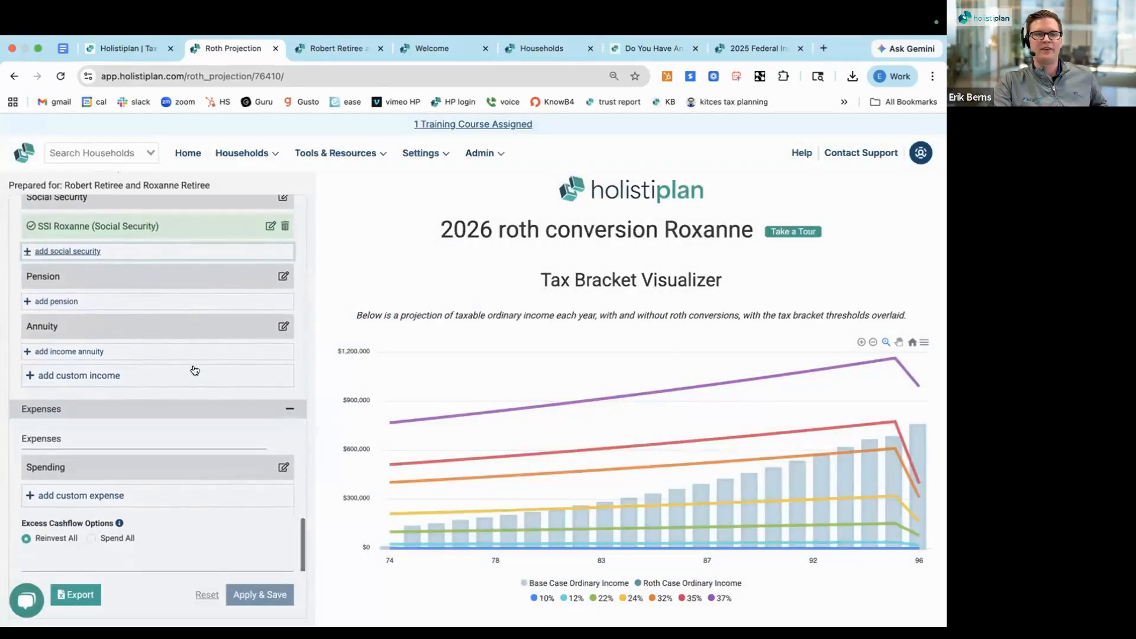
scroll(195, 362, down, 5)
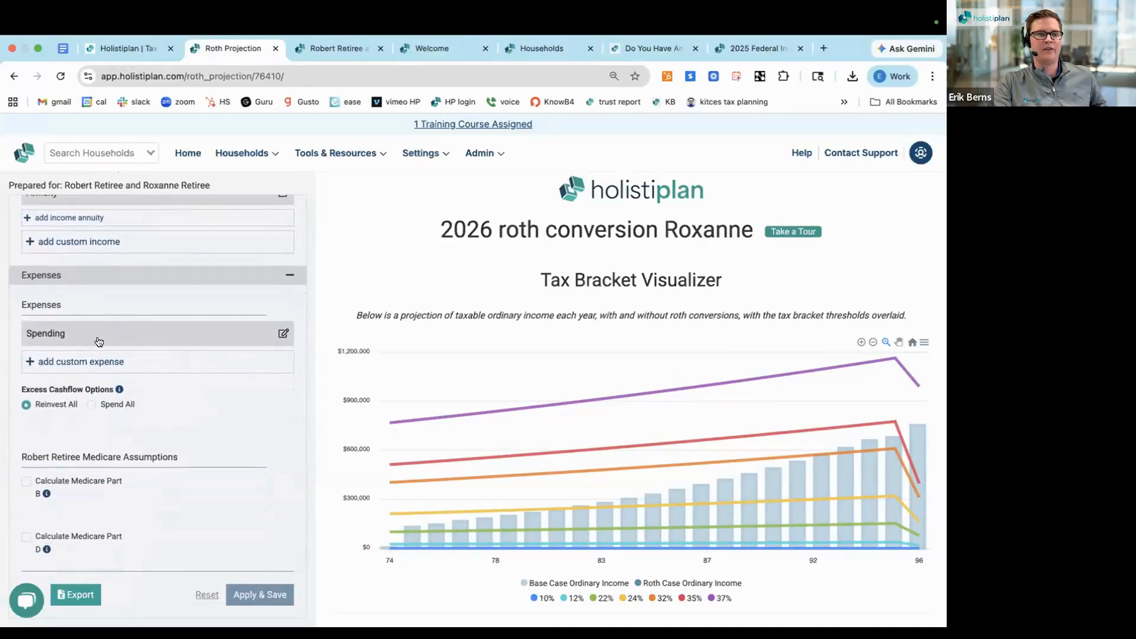
click(79, 362)
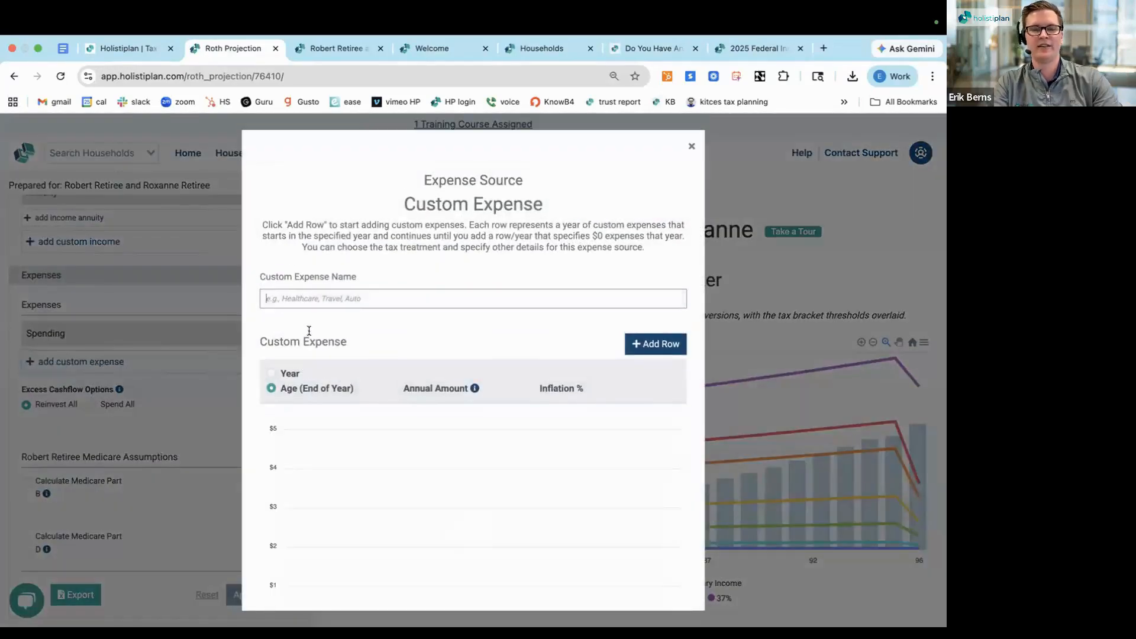
text(lifestyle)
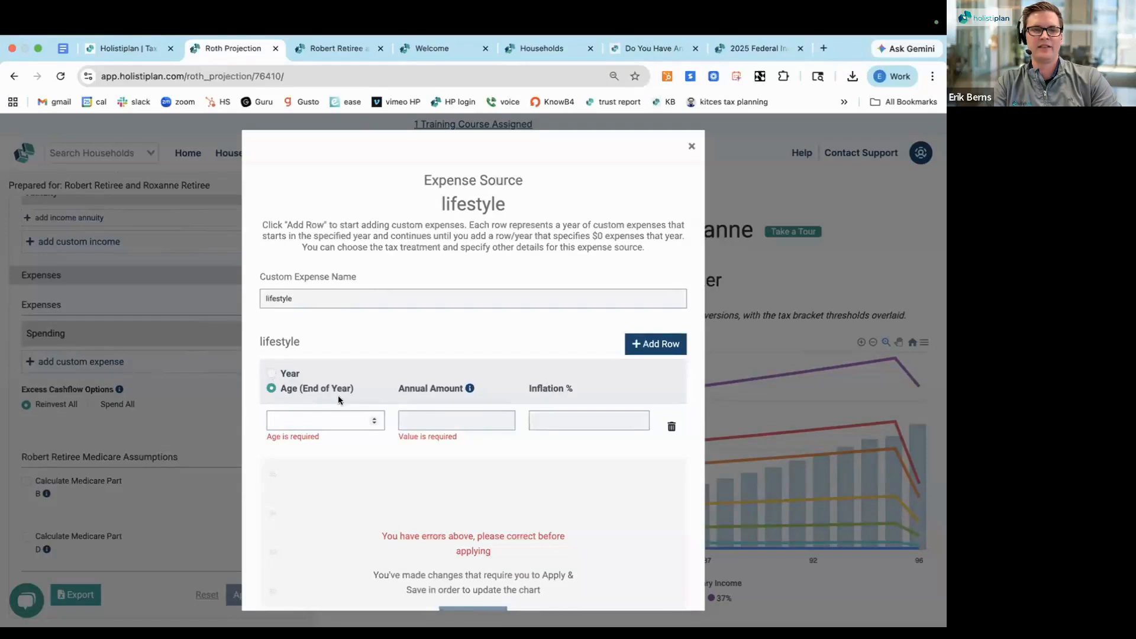
Define the lifestyle expense by year, starting in 2026 with an annual amount of $60,000
click(319, 428)
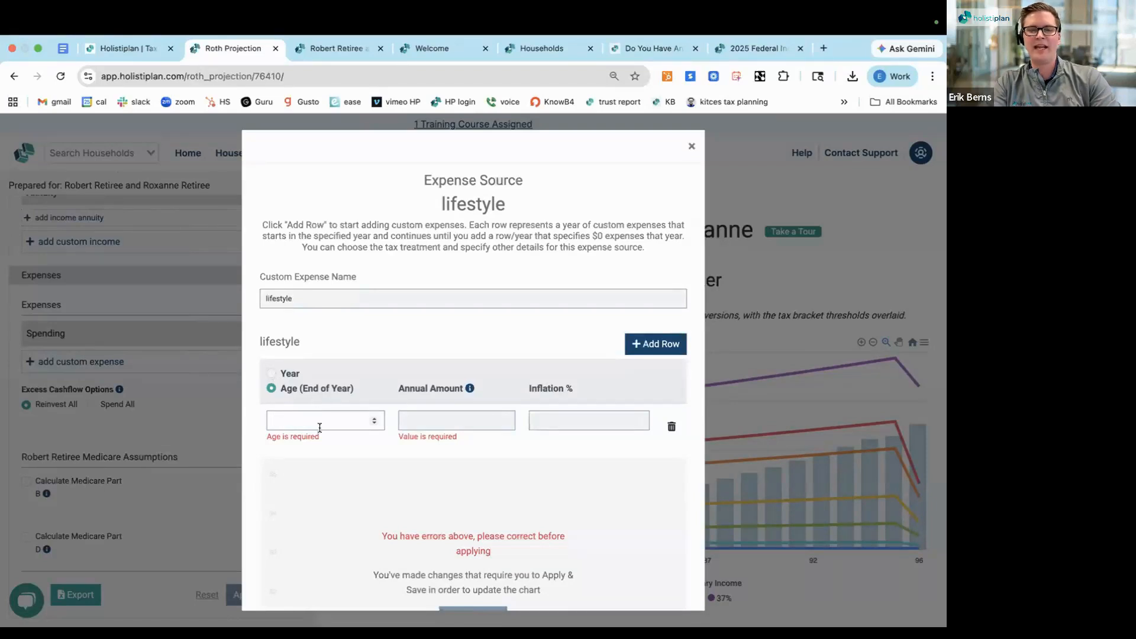
click(271, 374)
click(298, 421)
text(2026)
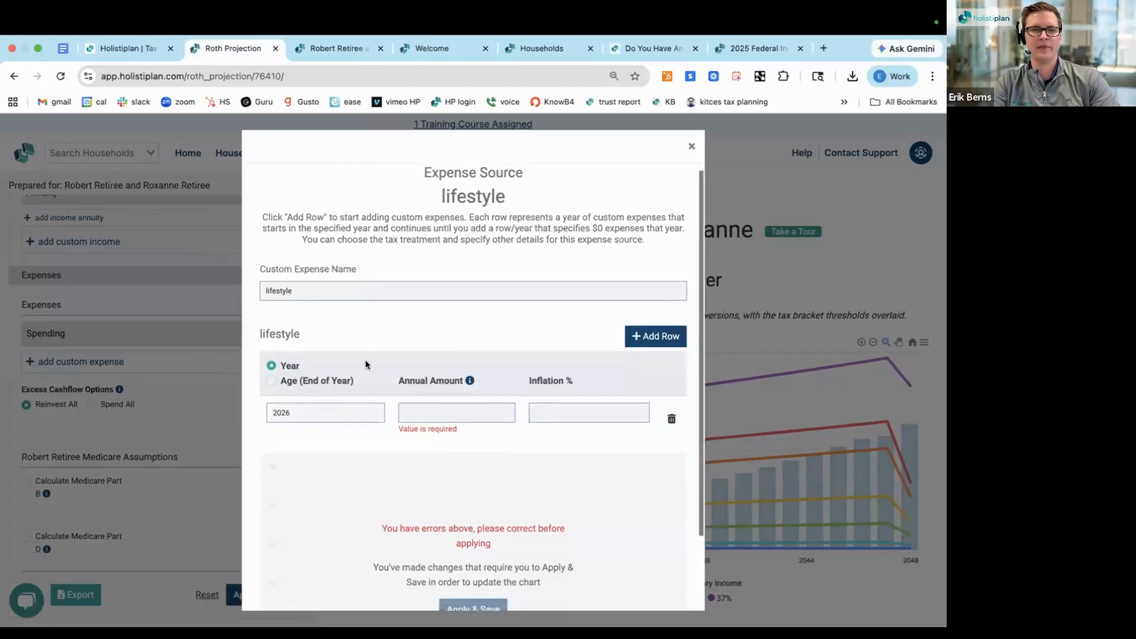
scroll(364, 360, down, 1)
click(420, 372)
text(60,000)
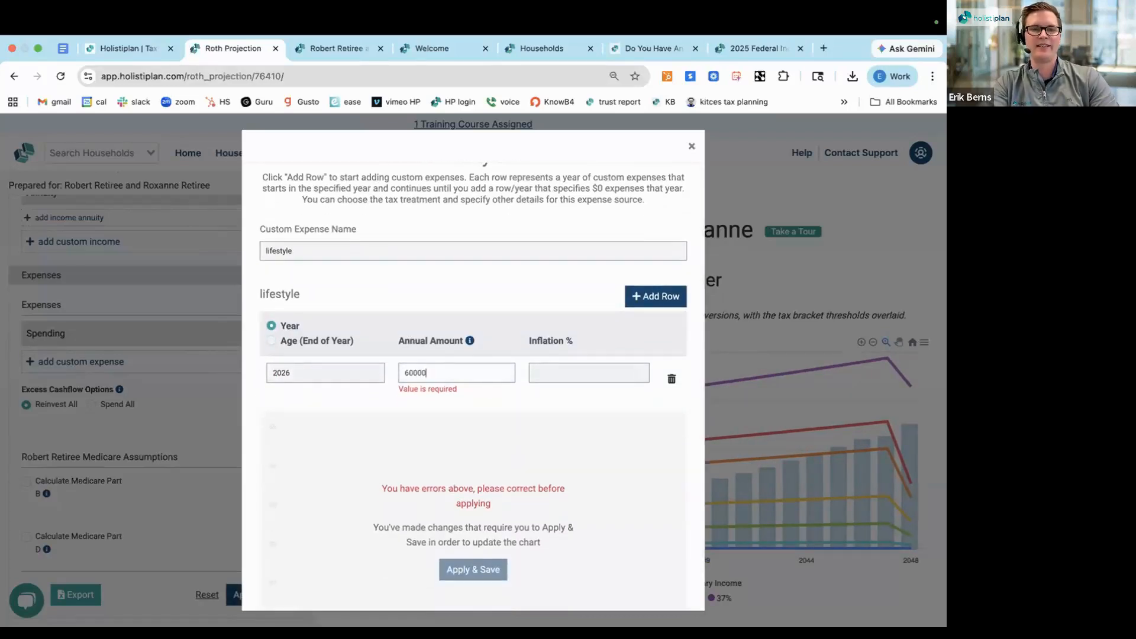
Set the lifestyle expense's inflation to 2%, save it and close the expense source
click(556, 367)
text(2)
click(471, 499)
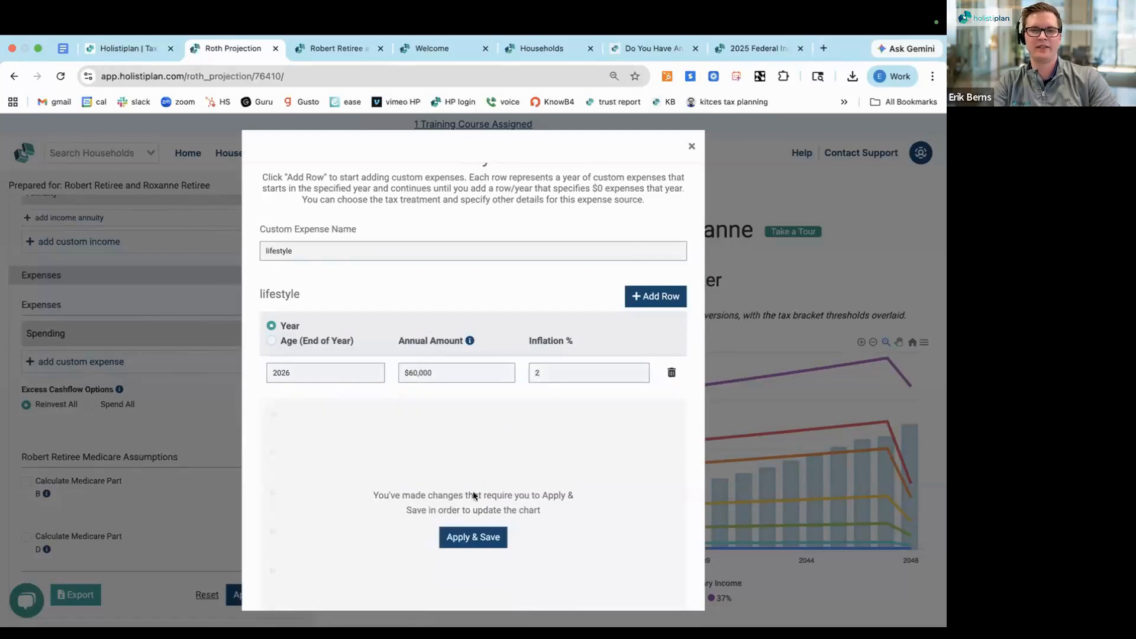
click(464, 539)
scroll(365, 463, down, 1)
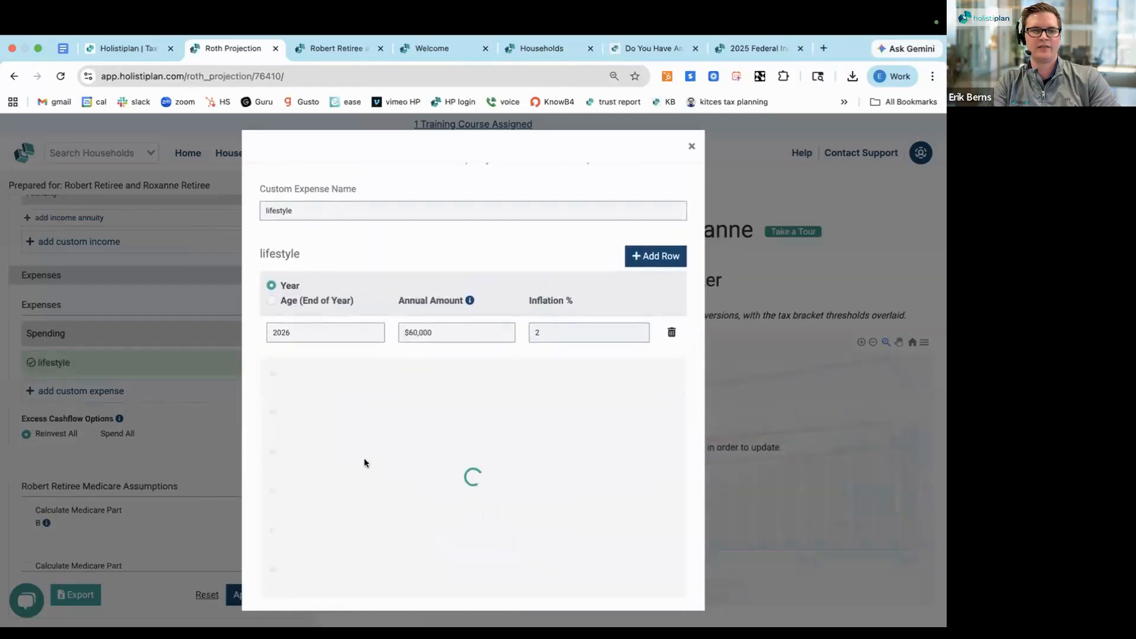
scroll(364, 462, up, 1)
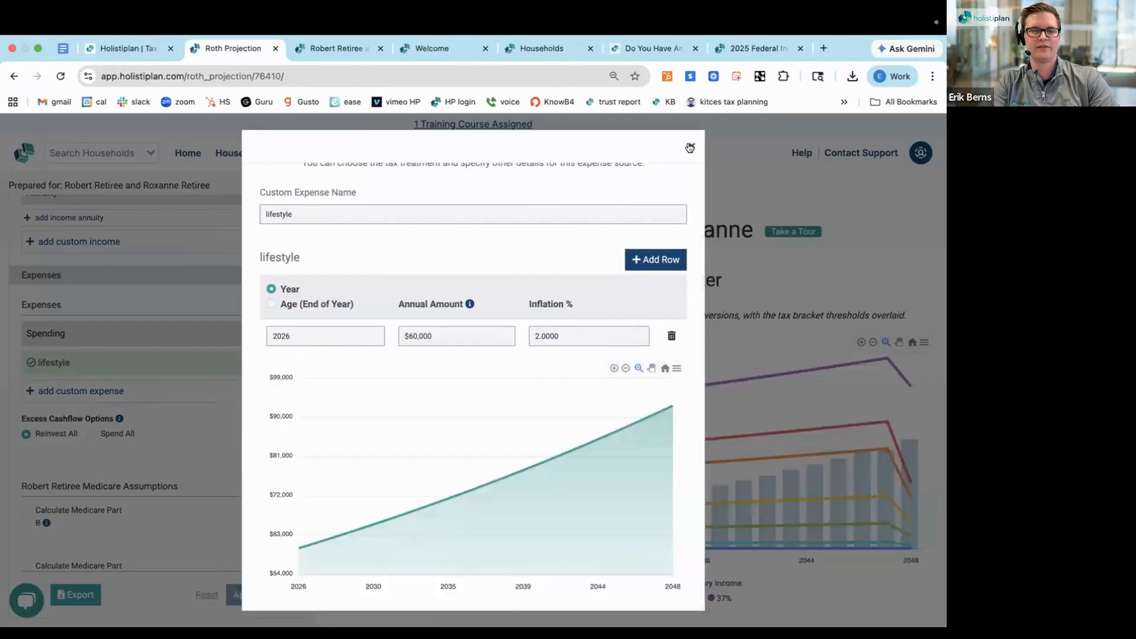
click(690, 147)
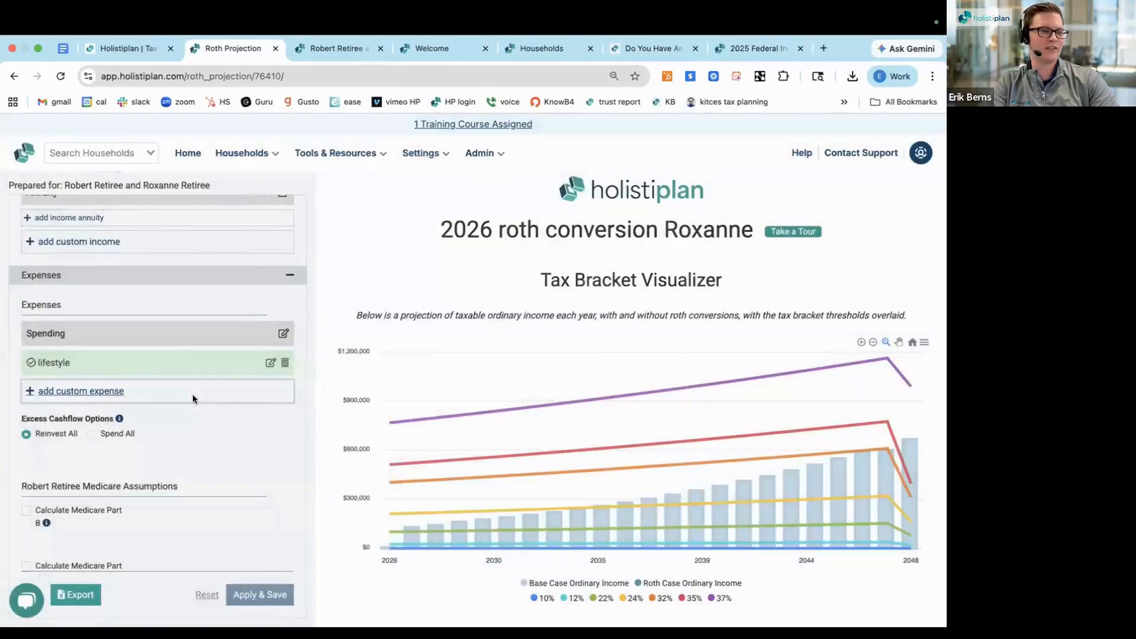
Enable the Medicare Part B and Part D calculations for both clients
scroll(193, 399, down, 2)
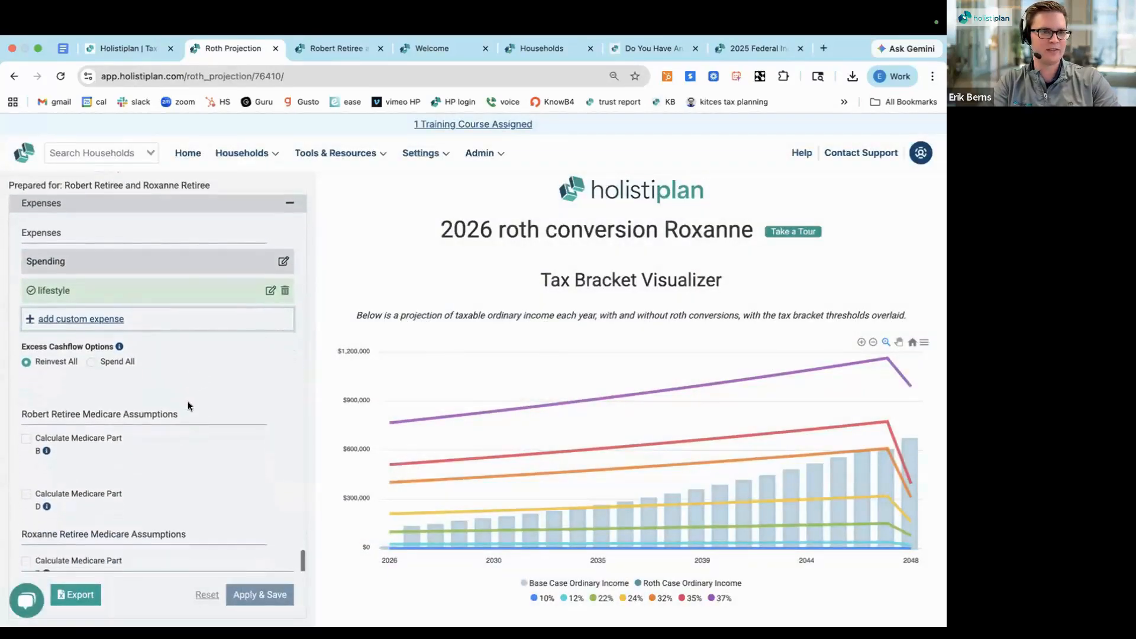
scroll(188, 406, down, 1)
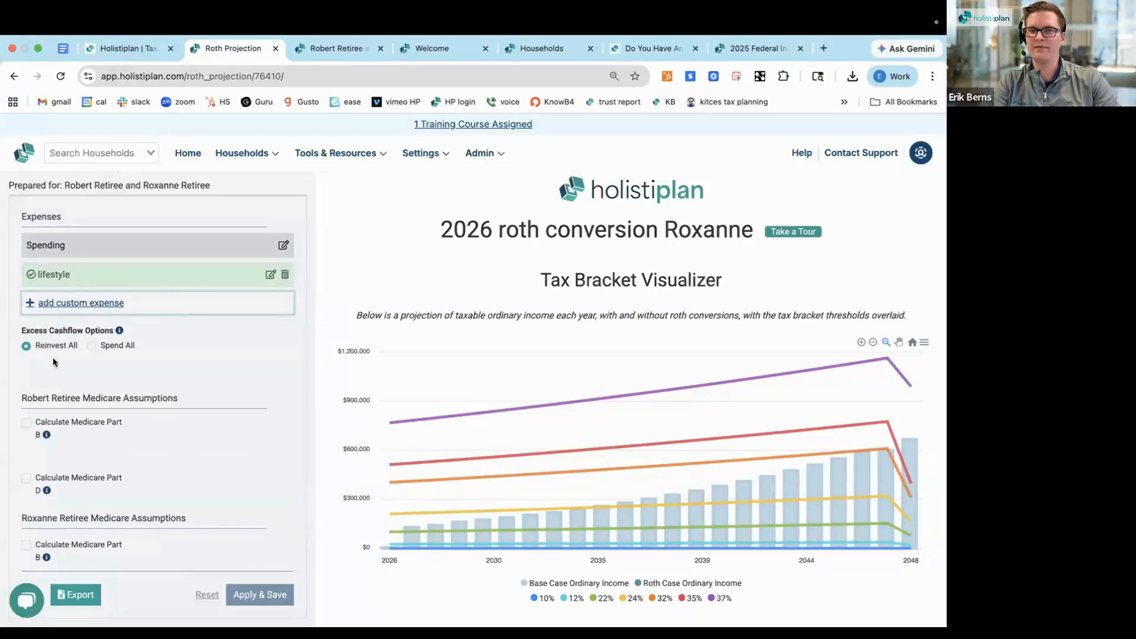
scroll(52, 361, down, 3)
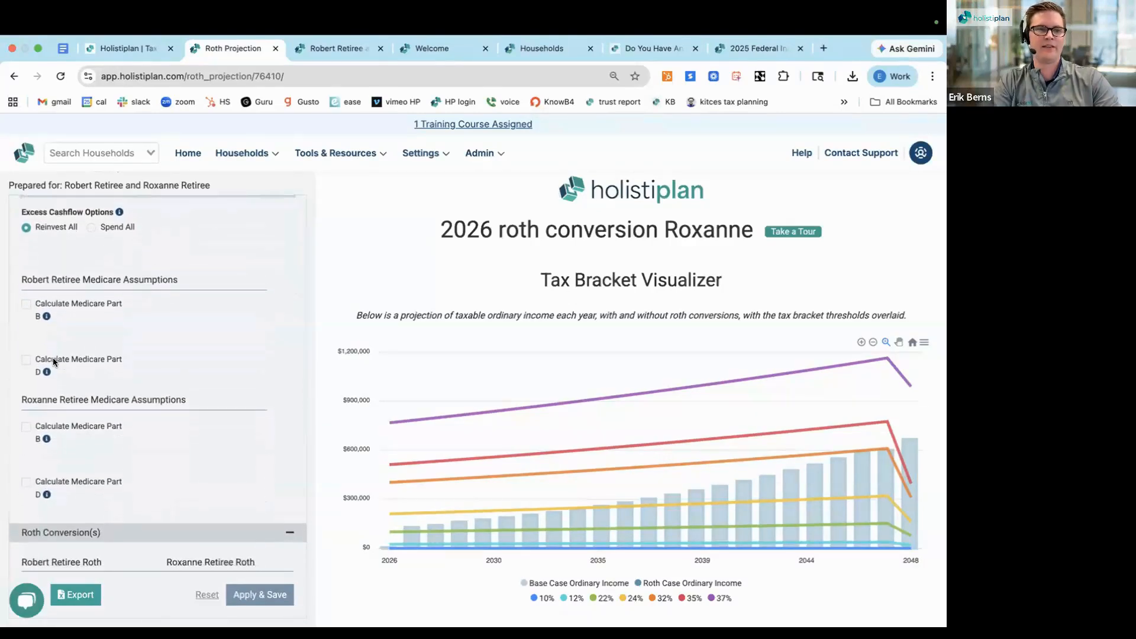
click(27, 299)
click(26, 383)
click(26, 451)
click(26, 534)
scroll(154, 379, down, 1)
Set the Medicare age to 74 for Client 1 and 72 for Client 2
click(172, 300)
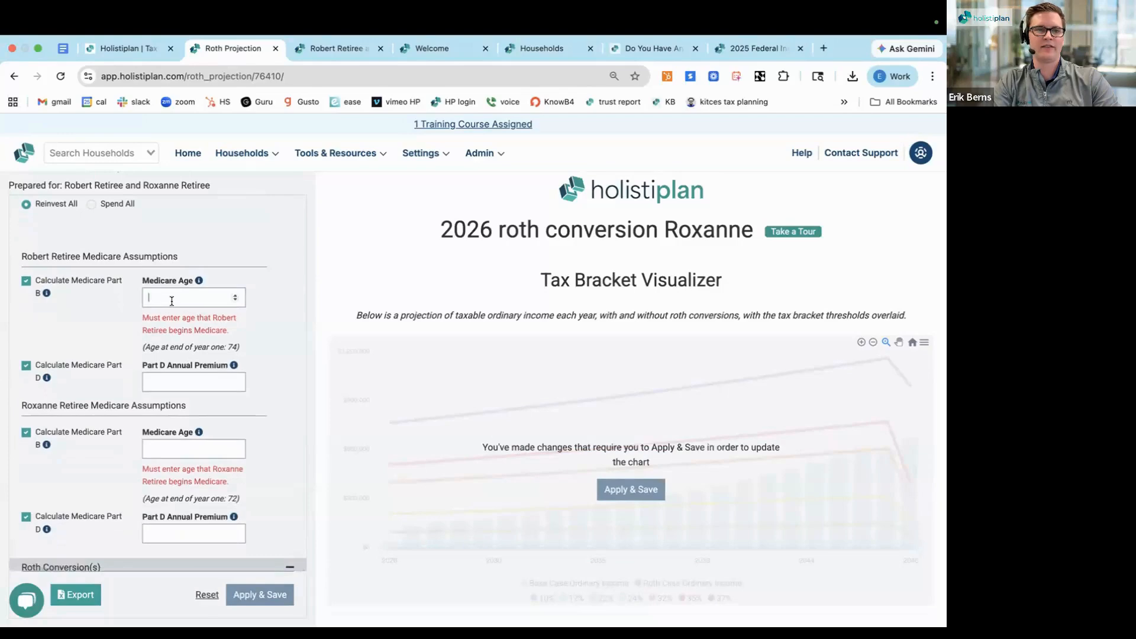
text(74)
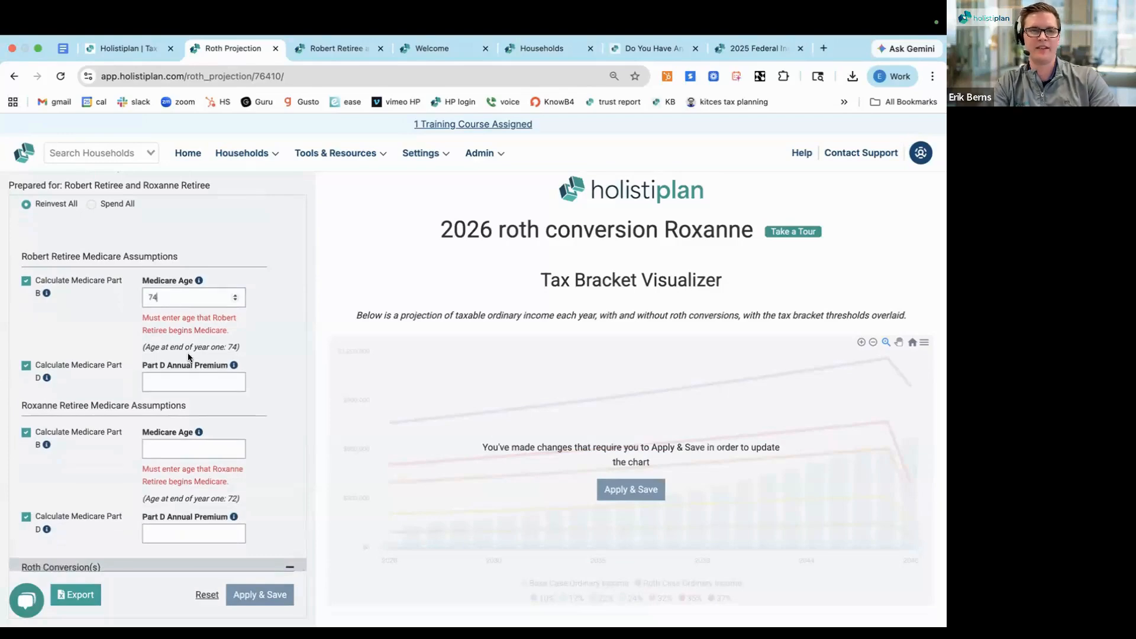
click(179, 444)
text(72)
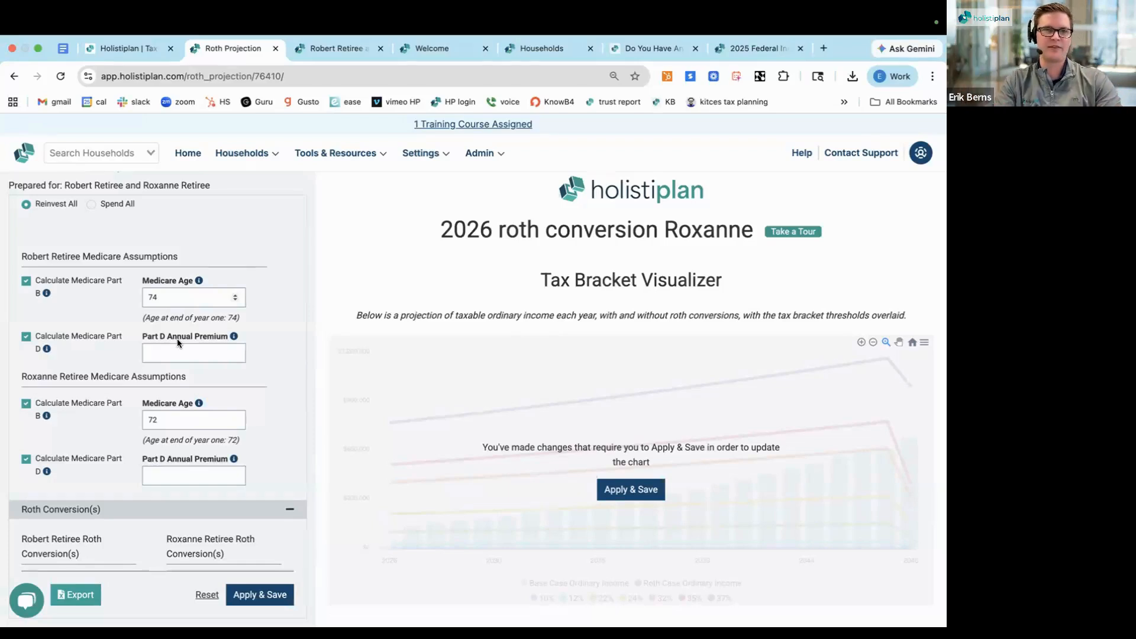
Set the Part D annual premium to $600 for both clients and save the projection
click(170, 350)
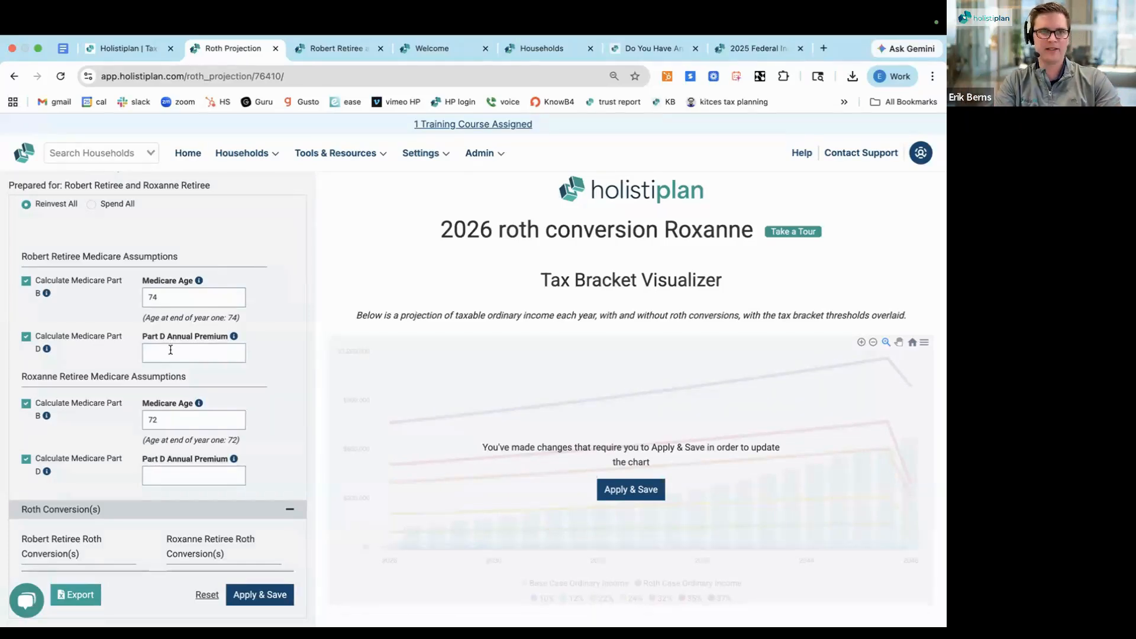
text(600)
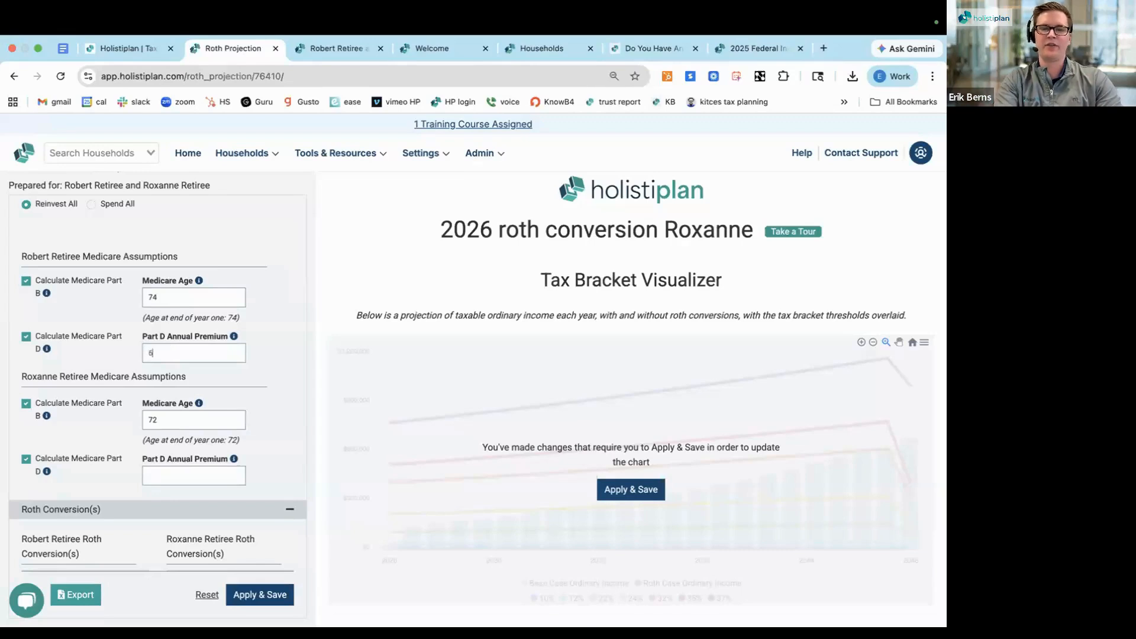
click(172, 473)
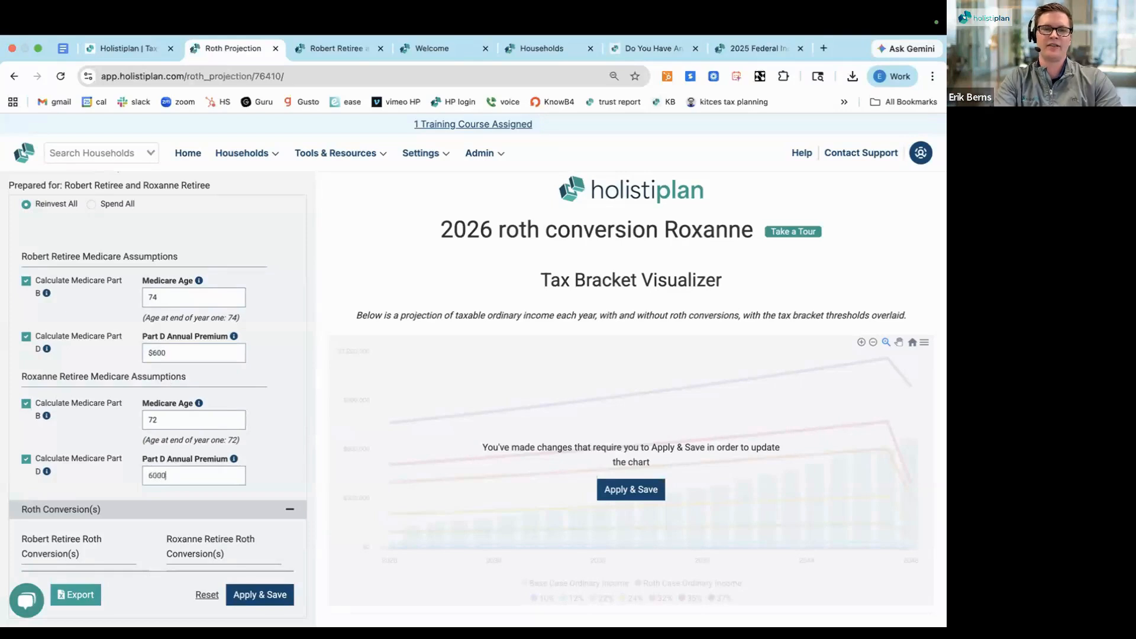
scroll(106, 480, down, 1)
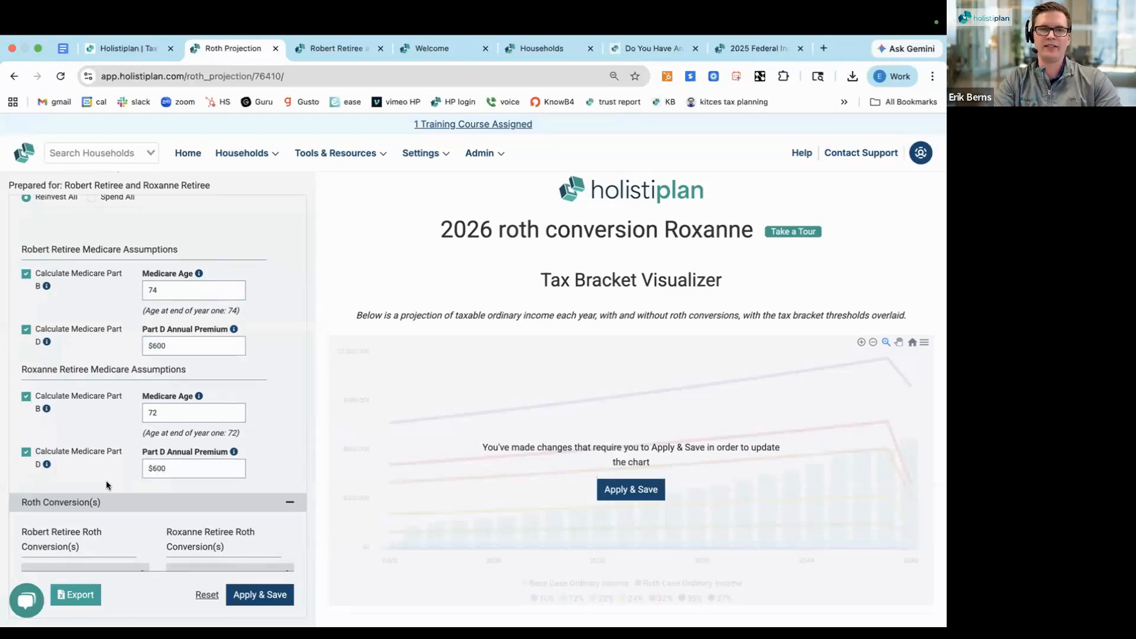
scroll(105, 480, down, 5)
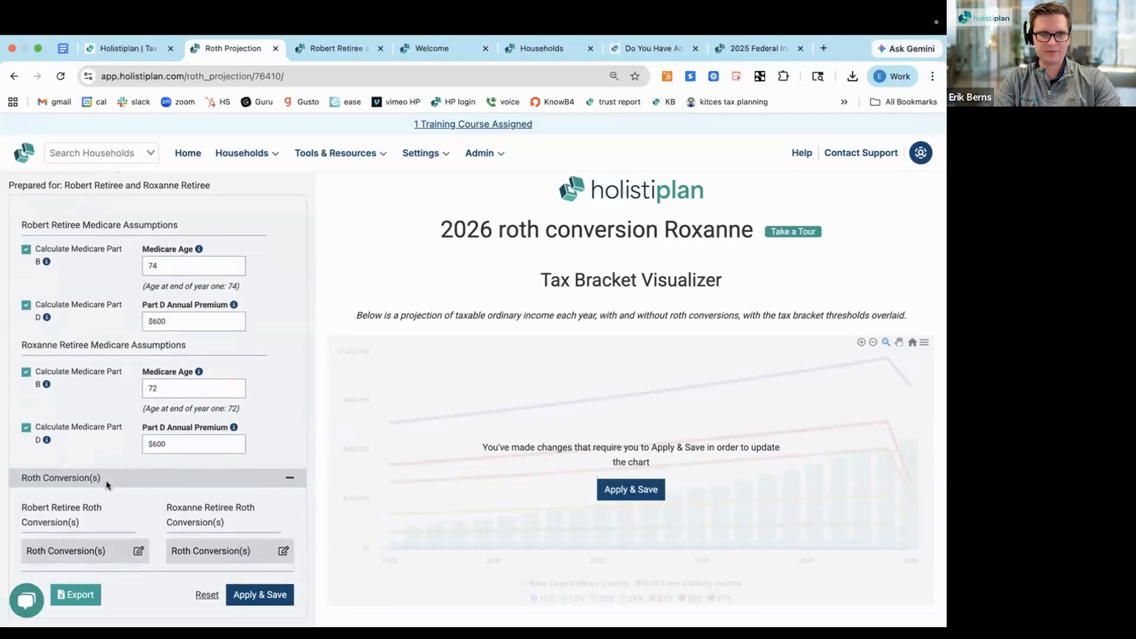
scroll(106, 481, down, 1)
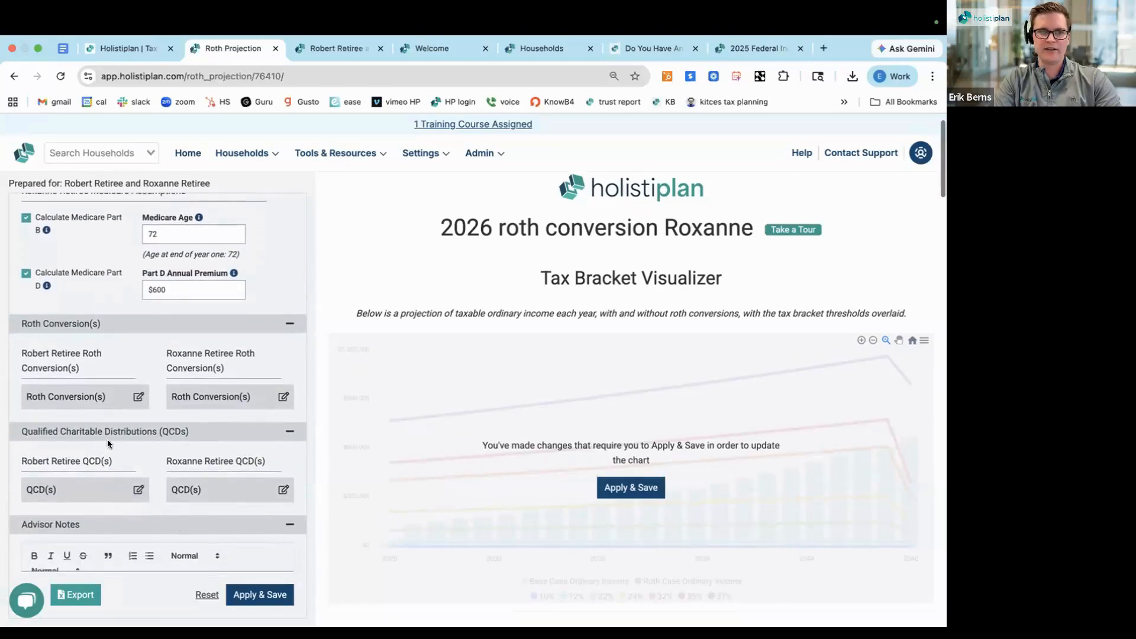
click(248, 592)
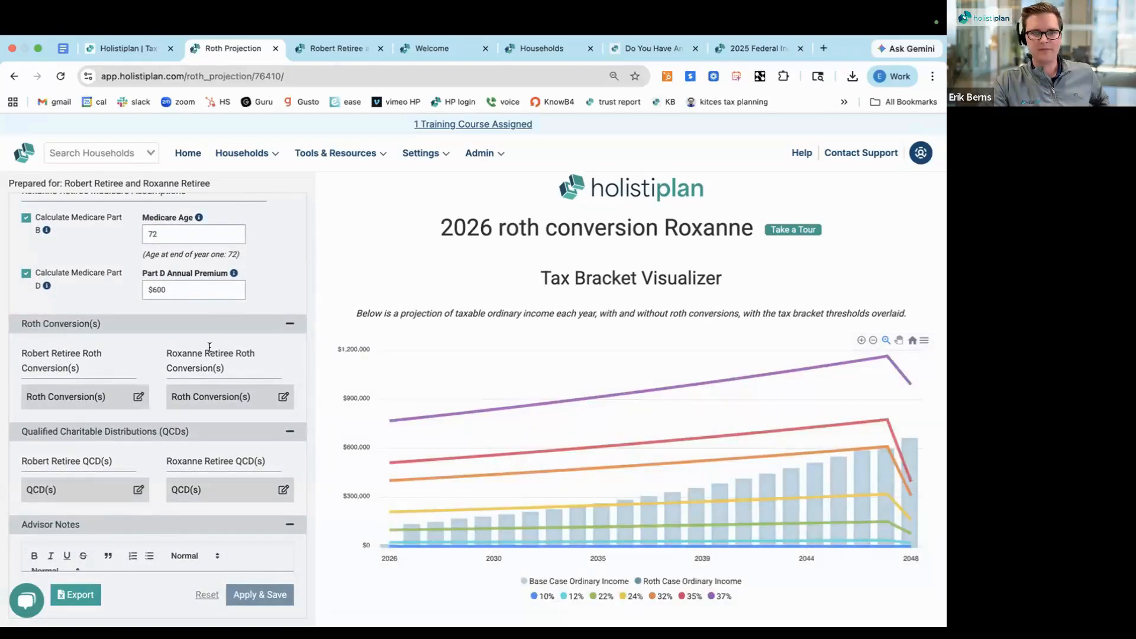
Switch the projection's input type to Age (End of Year) and view the Tax Bracket Visualizer by age
scroll(209, 348, up, 15)
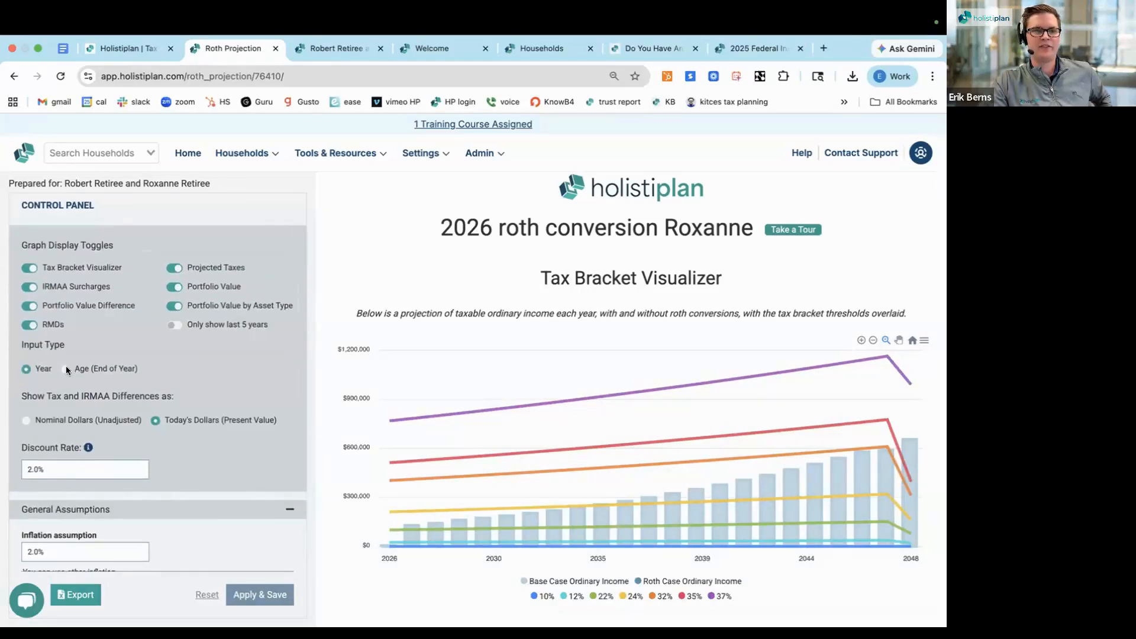
click(106, 369)
scroll(195, 373, down, 1)
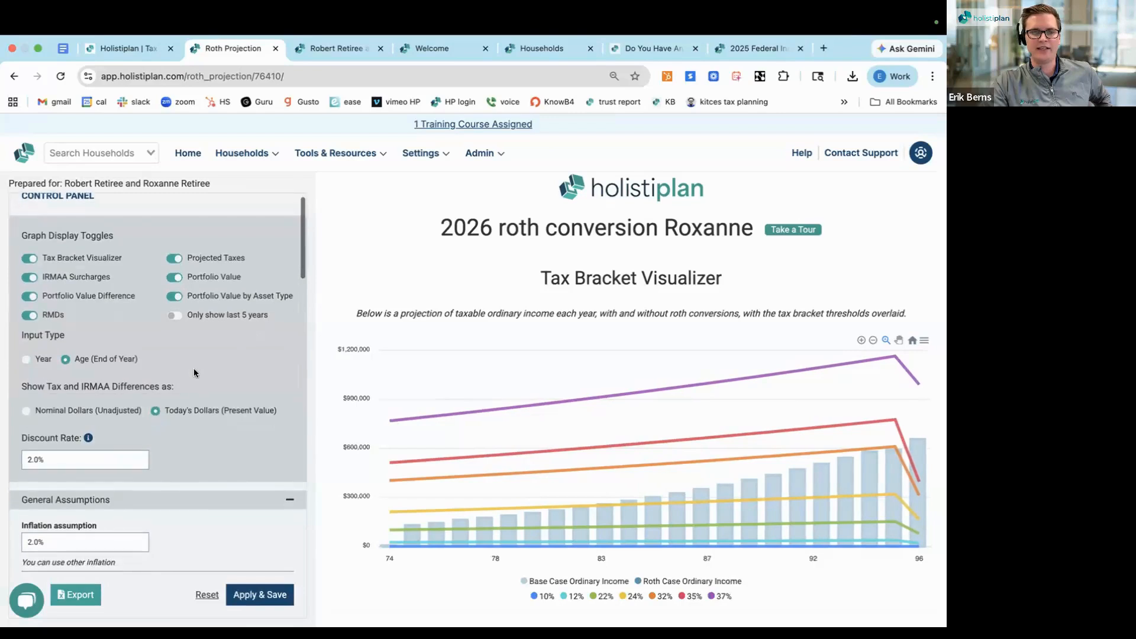
scroll(189, 407, down, 1)
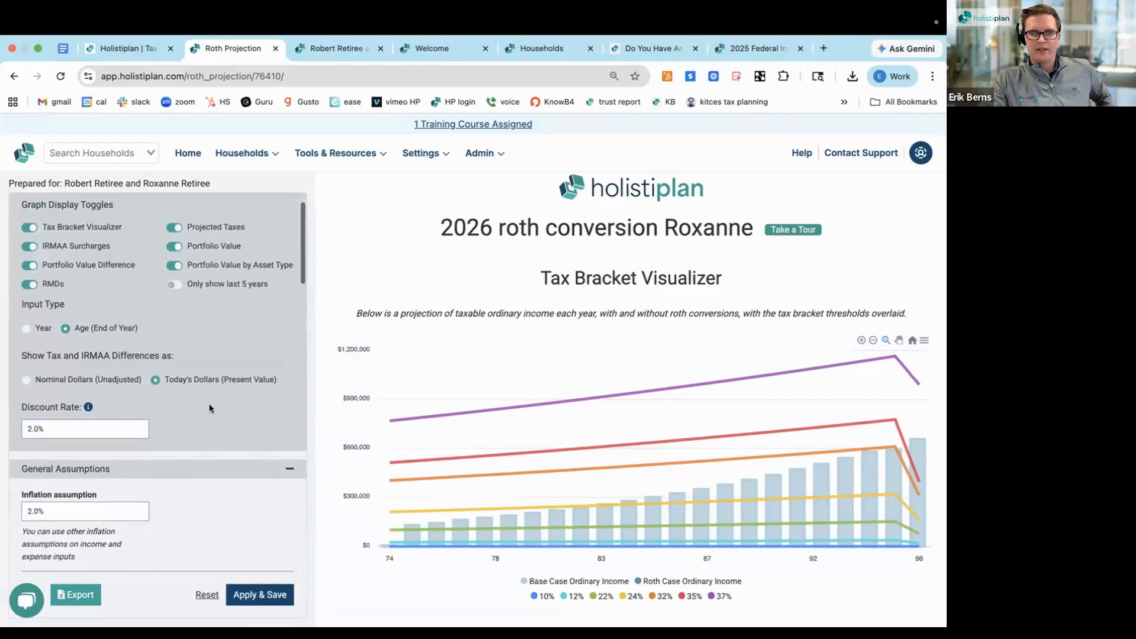
scroll(365, 414, down, 3)
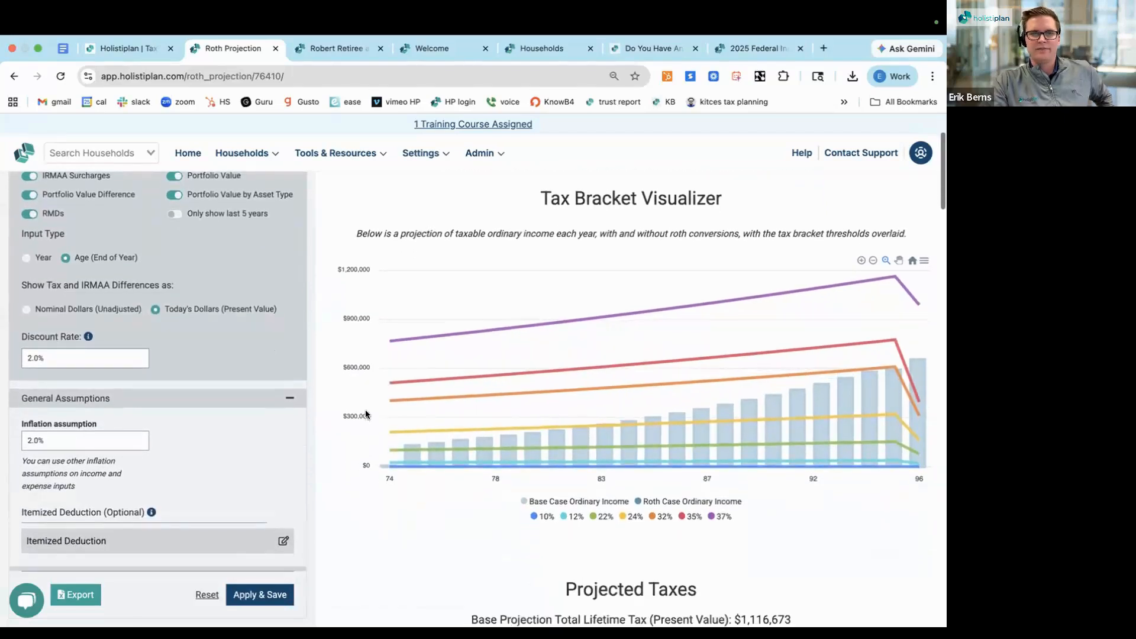
scroll(365, 463, down, 1)
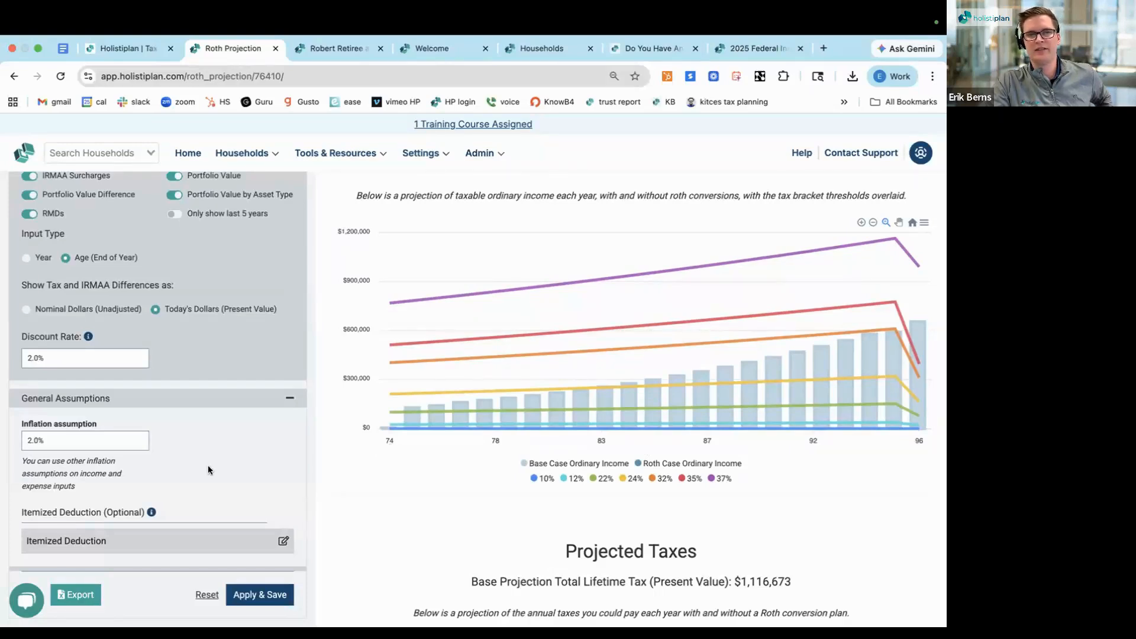
Swap the two spouses between Client 1 and Client 2 and save the projection
scroll(208, 467, down, 5)
scroll(208, 469, down, 3)
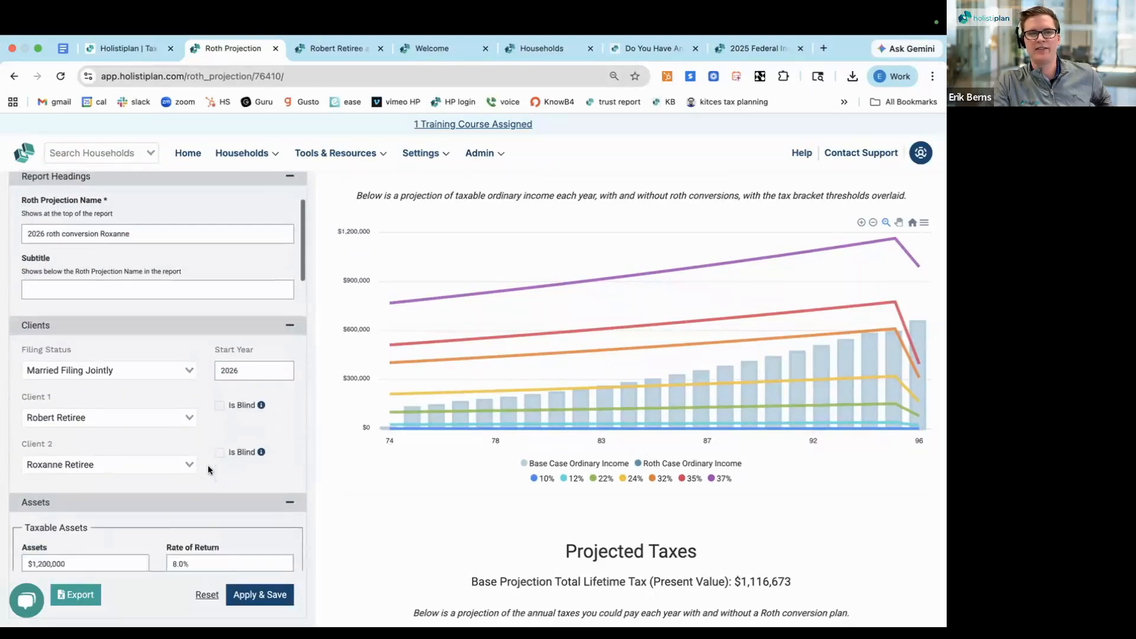
scroll(130, 426, down, 1)
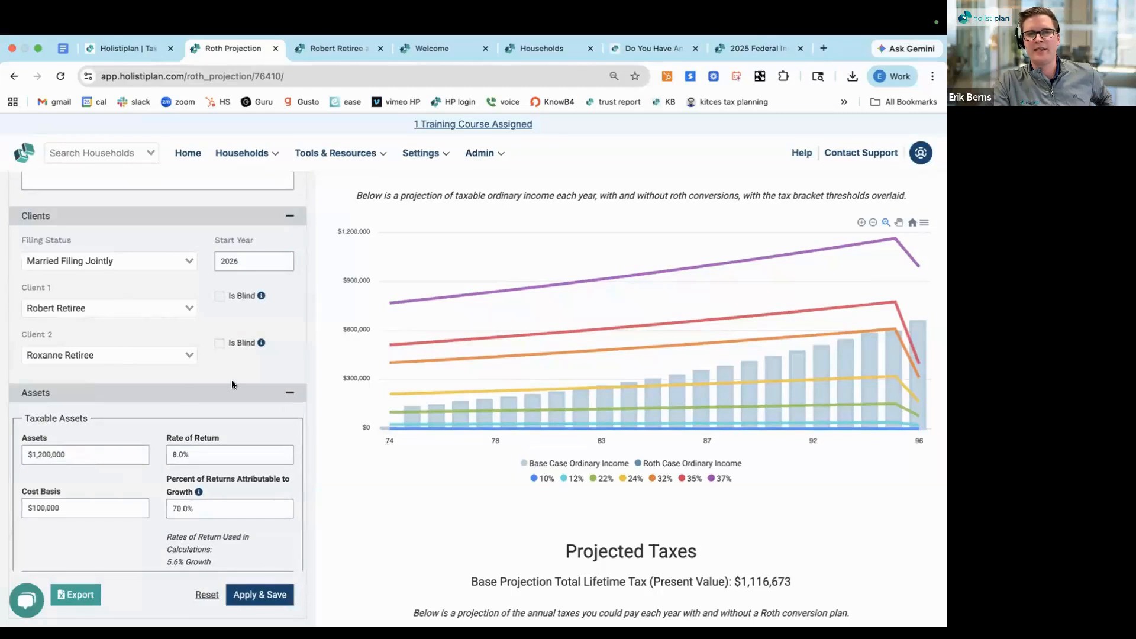
click(163, 310)
click(153, 345)
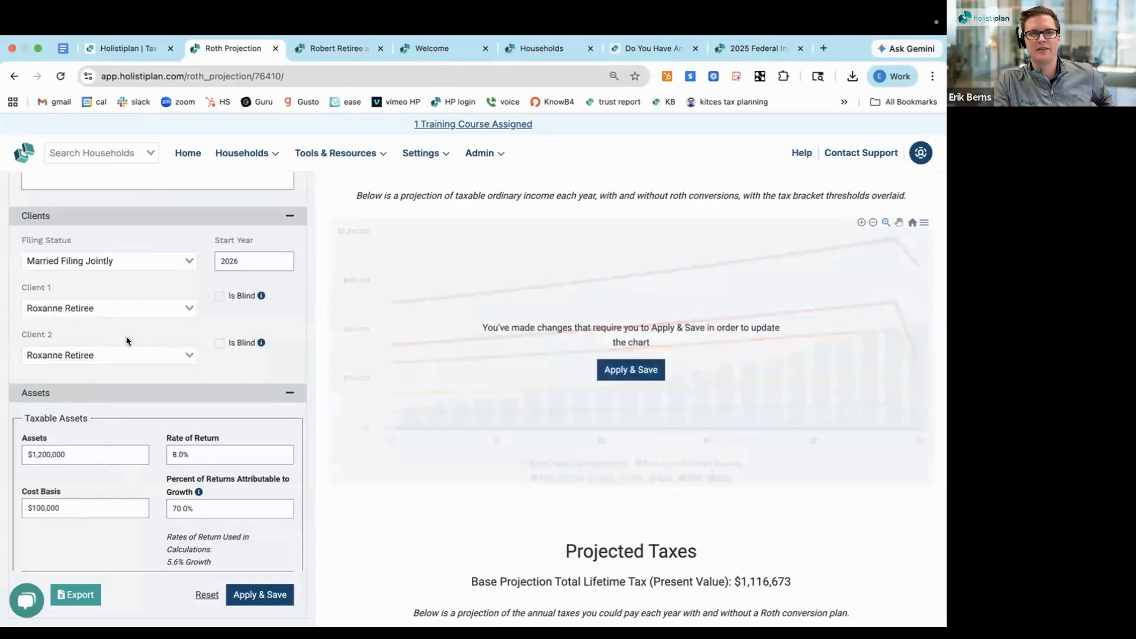
click(130, 356)
click(122, 373)
click(631, 370)
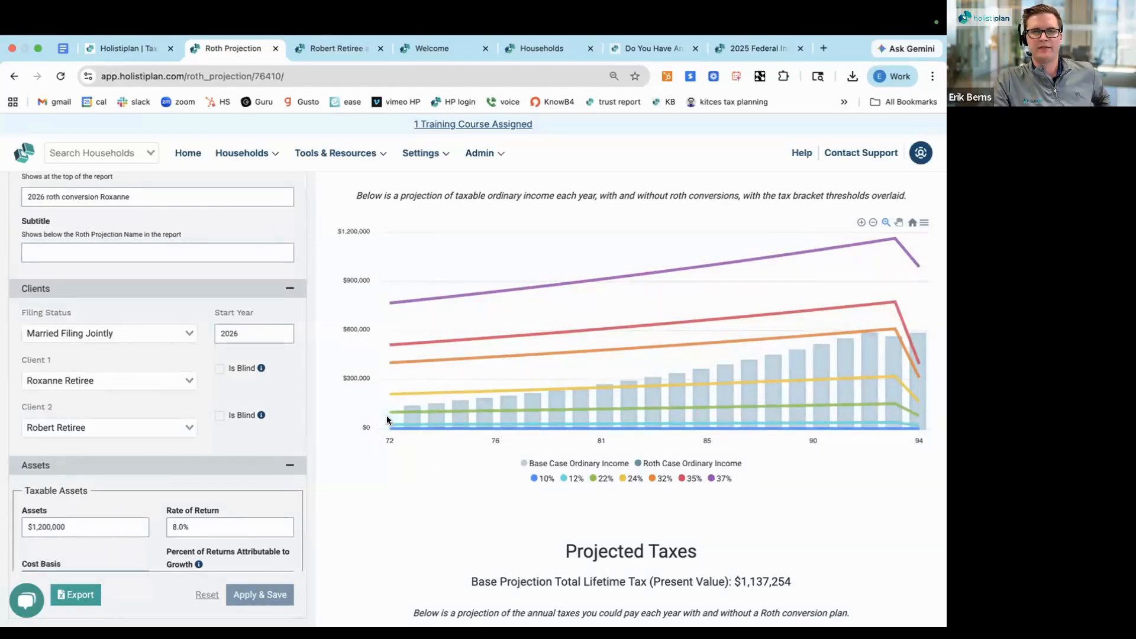
Clear the tax-deferred assets amount for Client 2
scroll(179, 436, down, 3)
scroll(179, 436, down, 15)
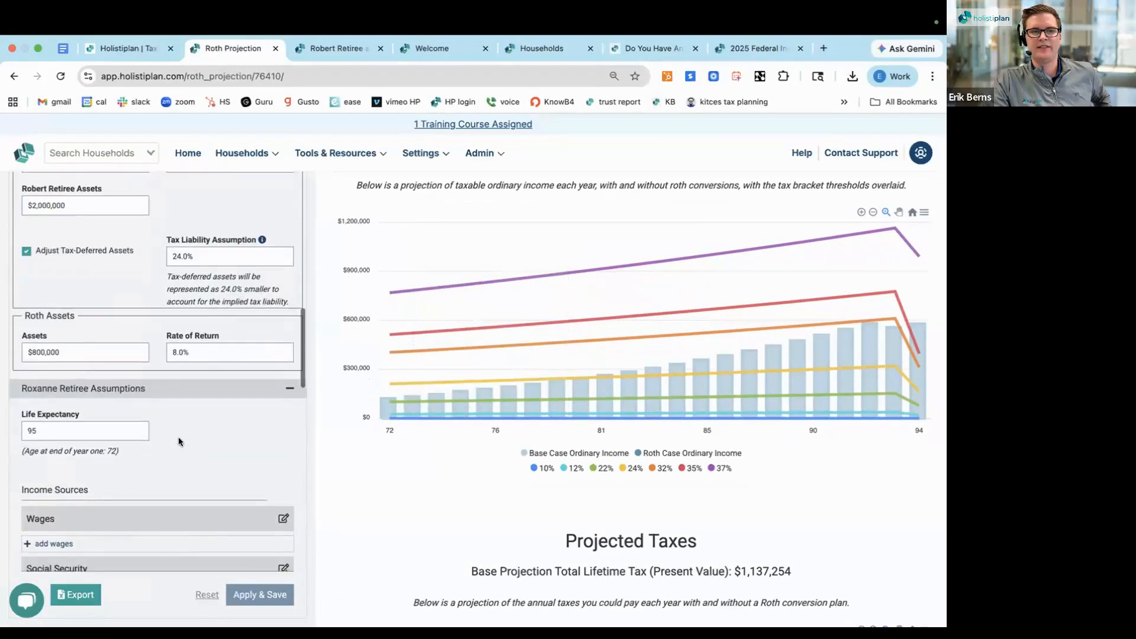
scroll(179, 438, up, 4)
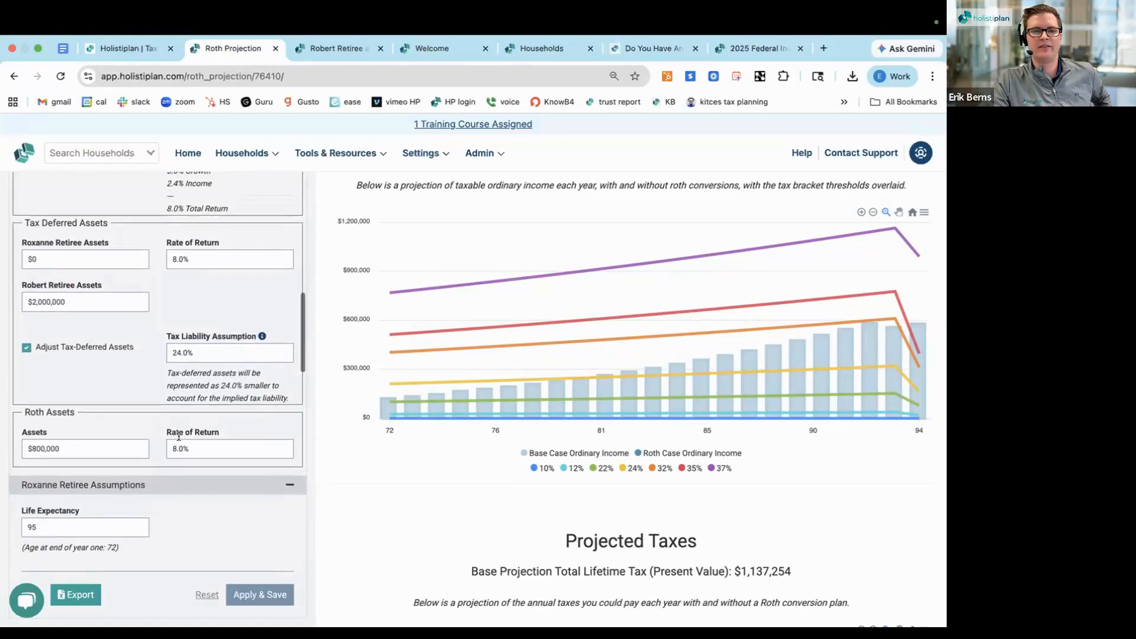
triple_click(68, 300)
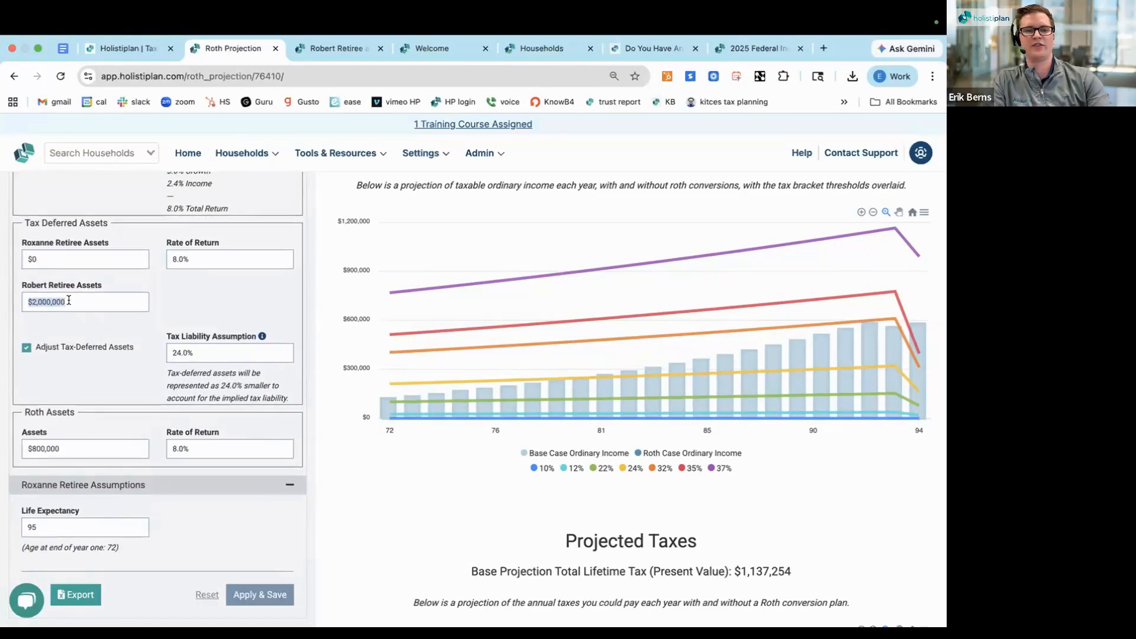
key(BackSpace)
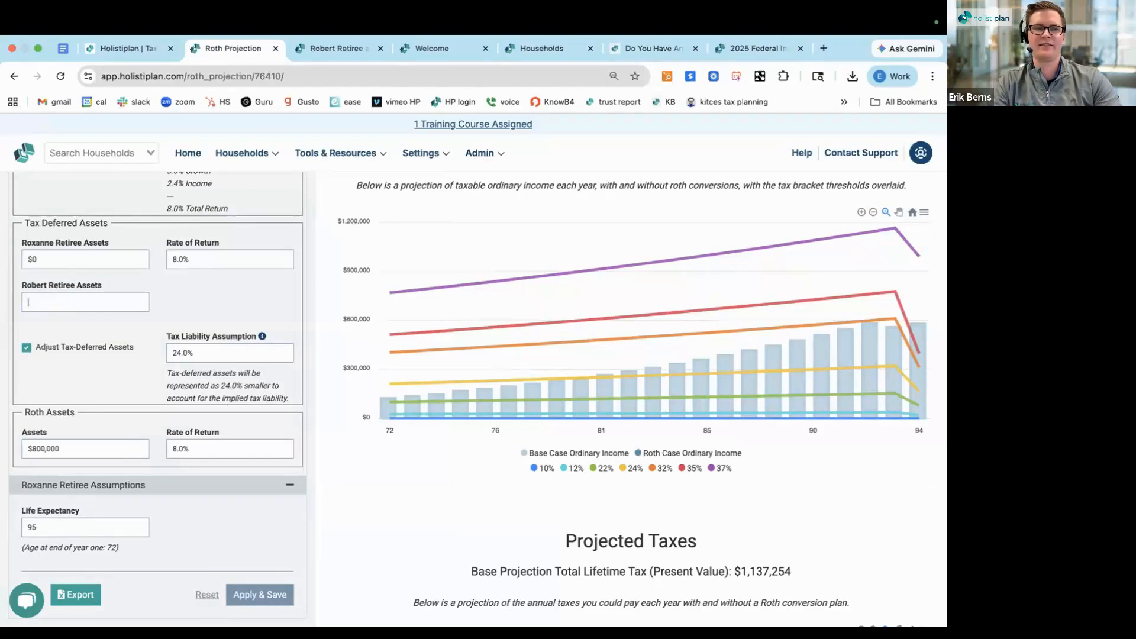
Set Client 1's tax-deferred assets to $2,000,000 and save the projection
triple_click(60, 261)
text(200,0)
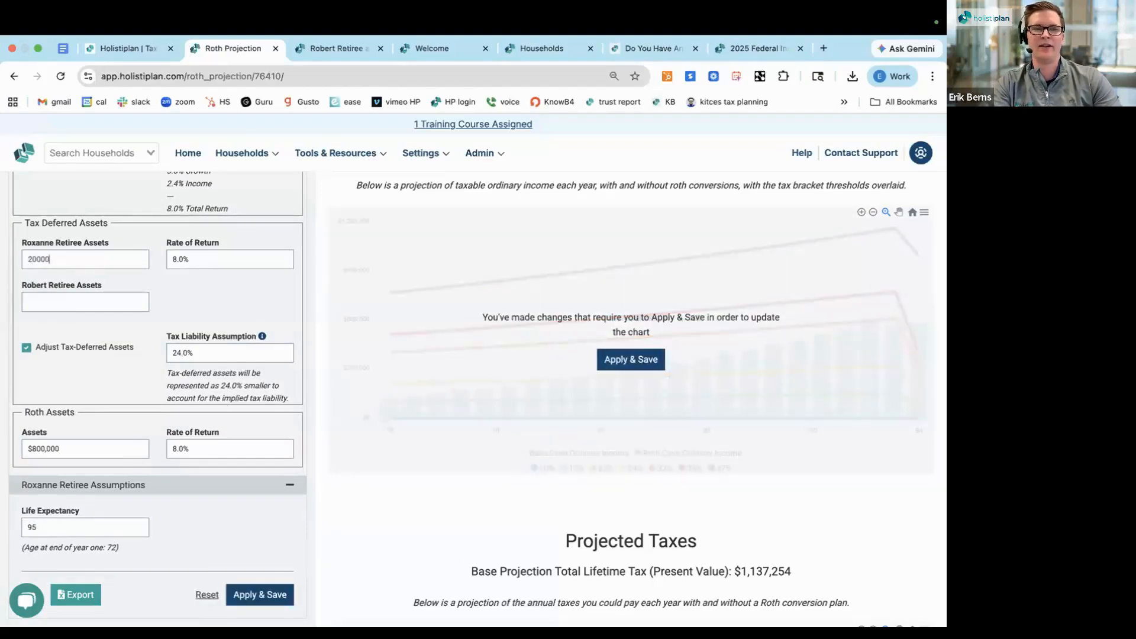
text(00)
click(168, 300)
text(0)
click(93, 279)
scroll(77, 277, up, 3)
scroll(77, 277, up, 2)
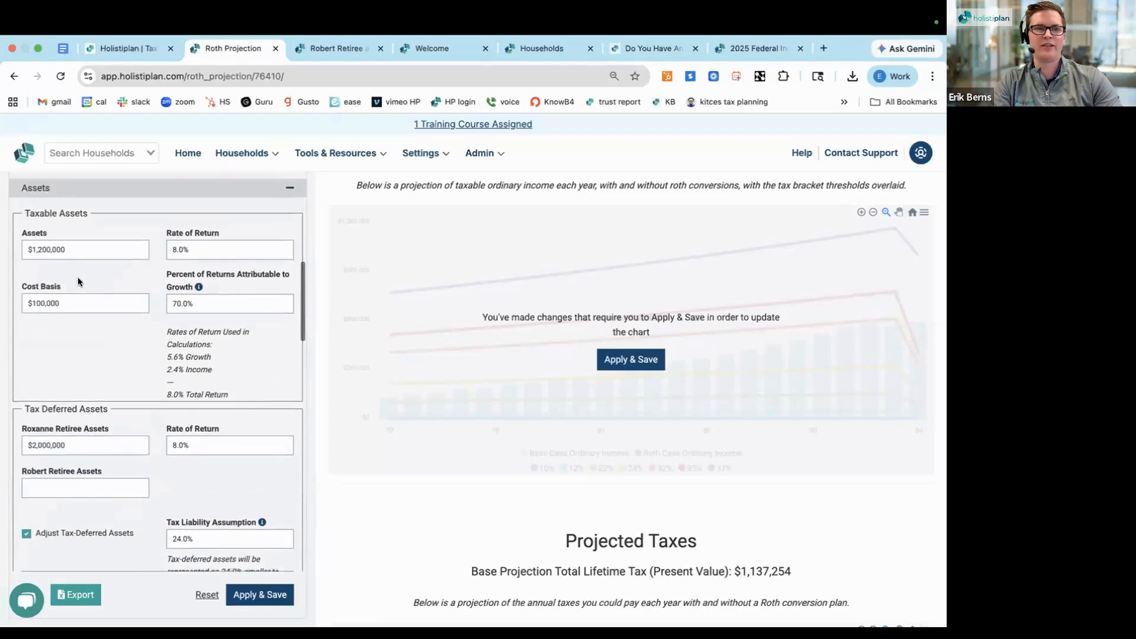
triple_click(61, 454)
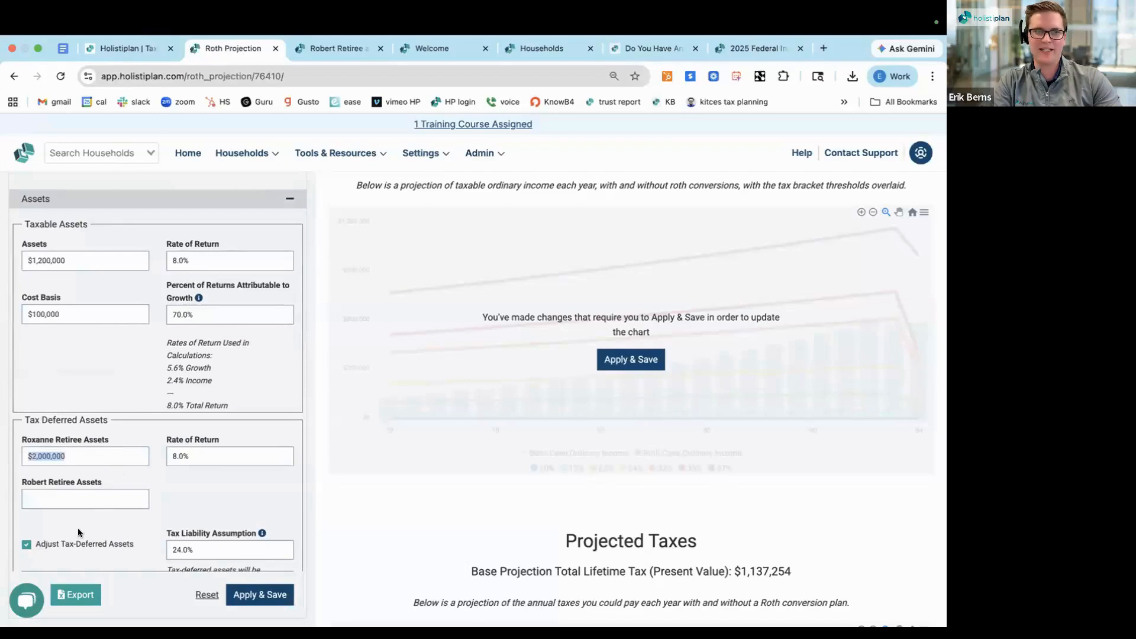
click(631, 362)
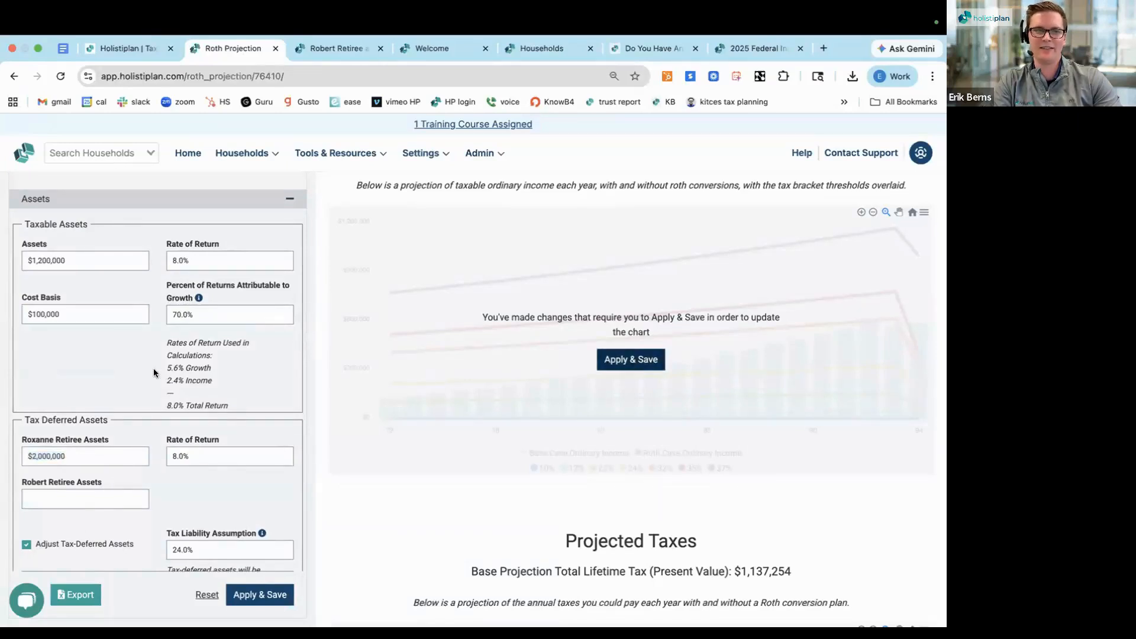
Review the tax-deferred asset inputs against the Tax Bracket Visualizer and inspect the base case ordinary income at age 72
triple_click(56, 420)
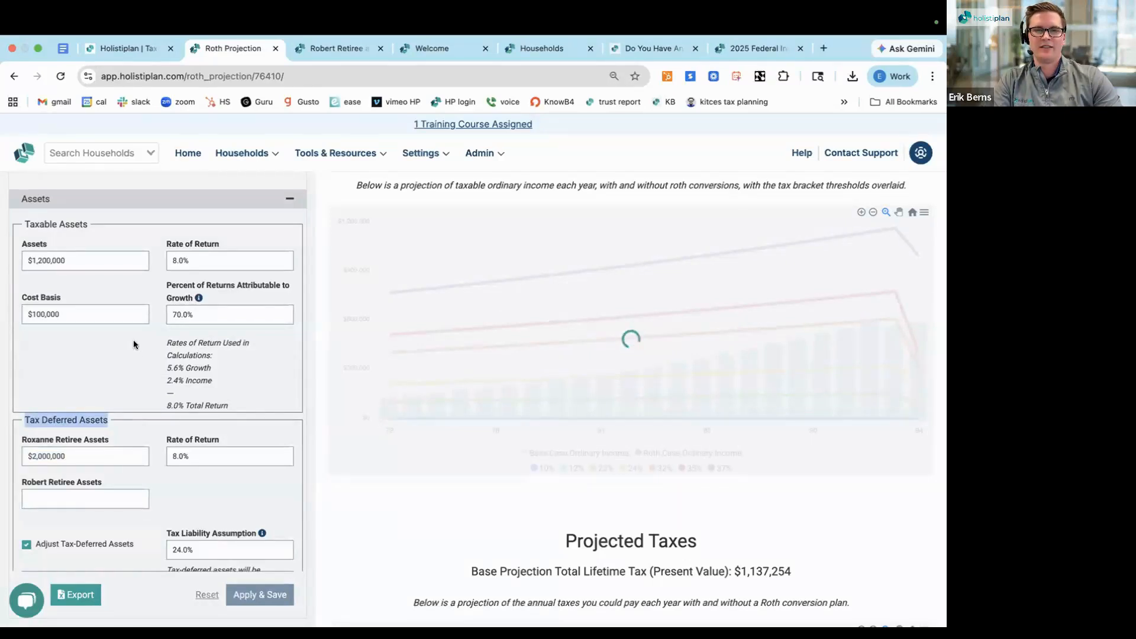
scroll(133, 345, down, 1)
scroll(133, 345, up, 4)
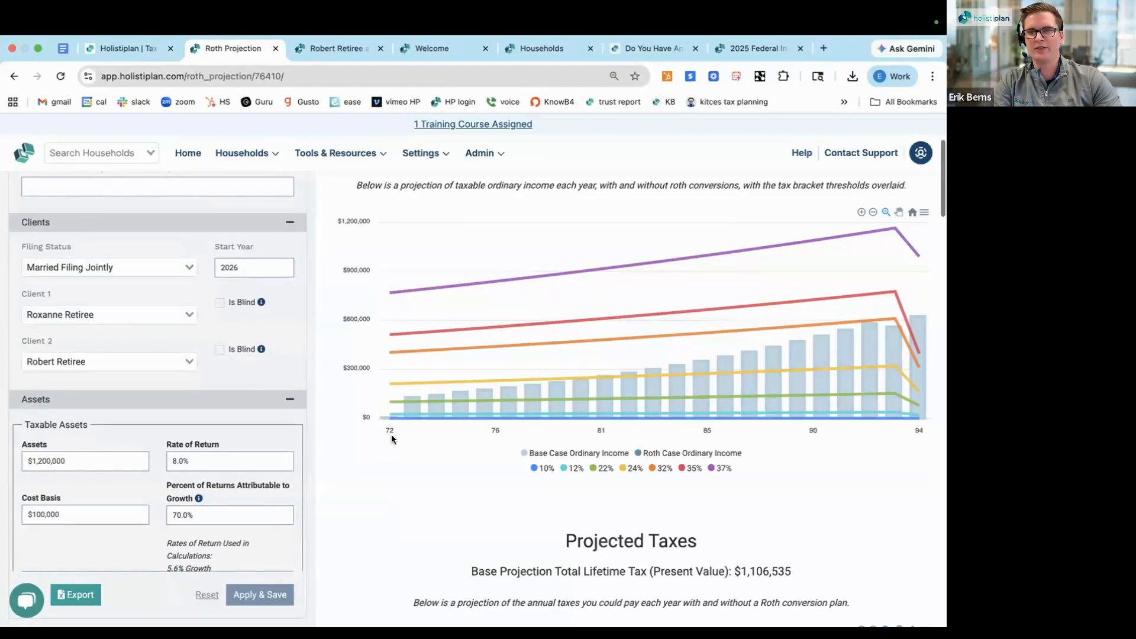
scroll(391, 434, down, 1)
scroll(388, 422, up, 3)
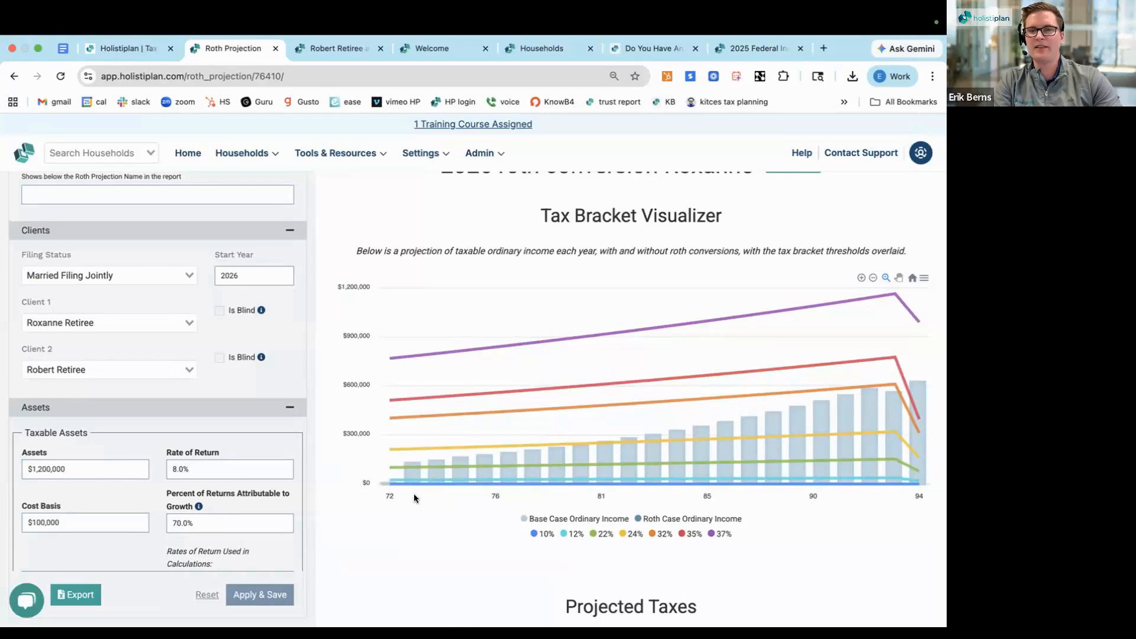
scroll(414, 501, down, 1)
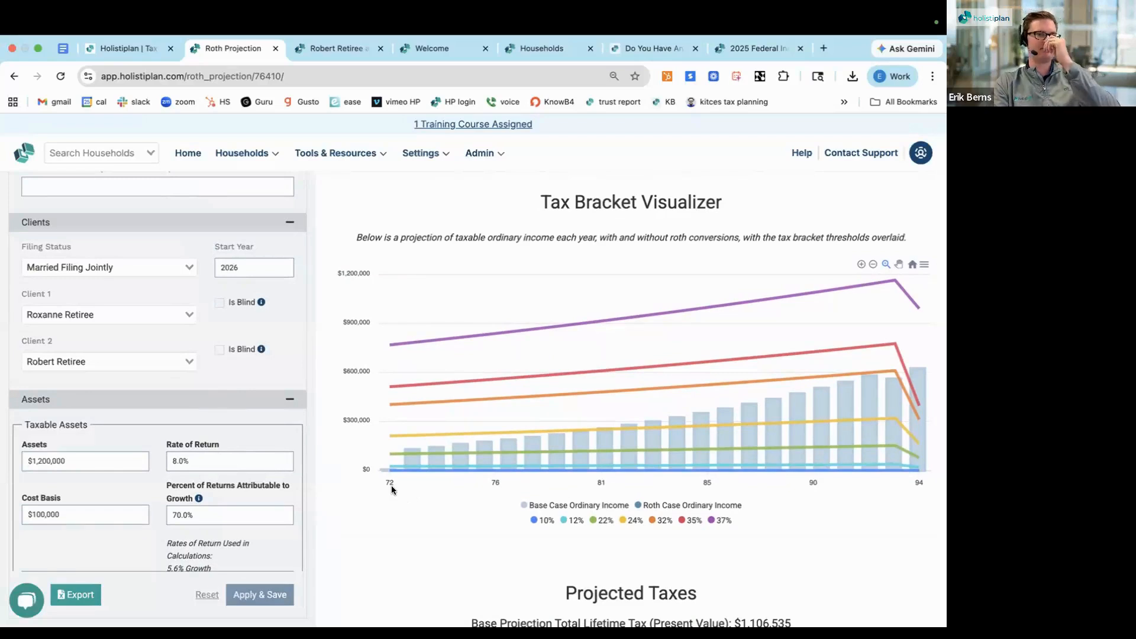
scroll(218, 448, down, 1)
scroll(120, 323, down, 5)
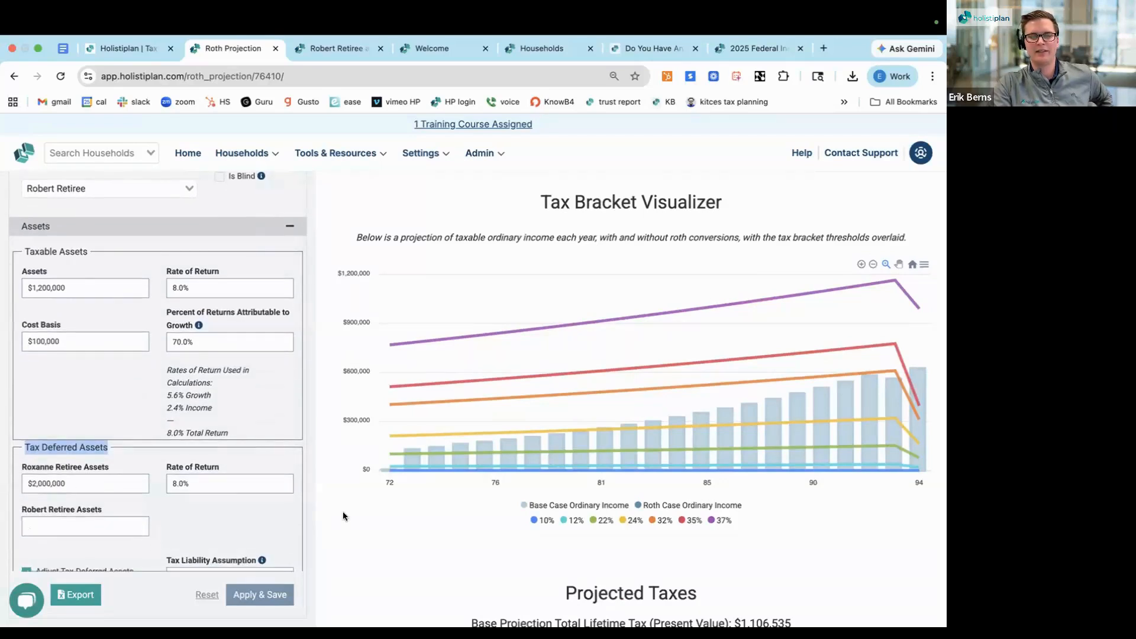
scroll(342, 512, down, 1)
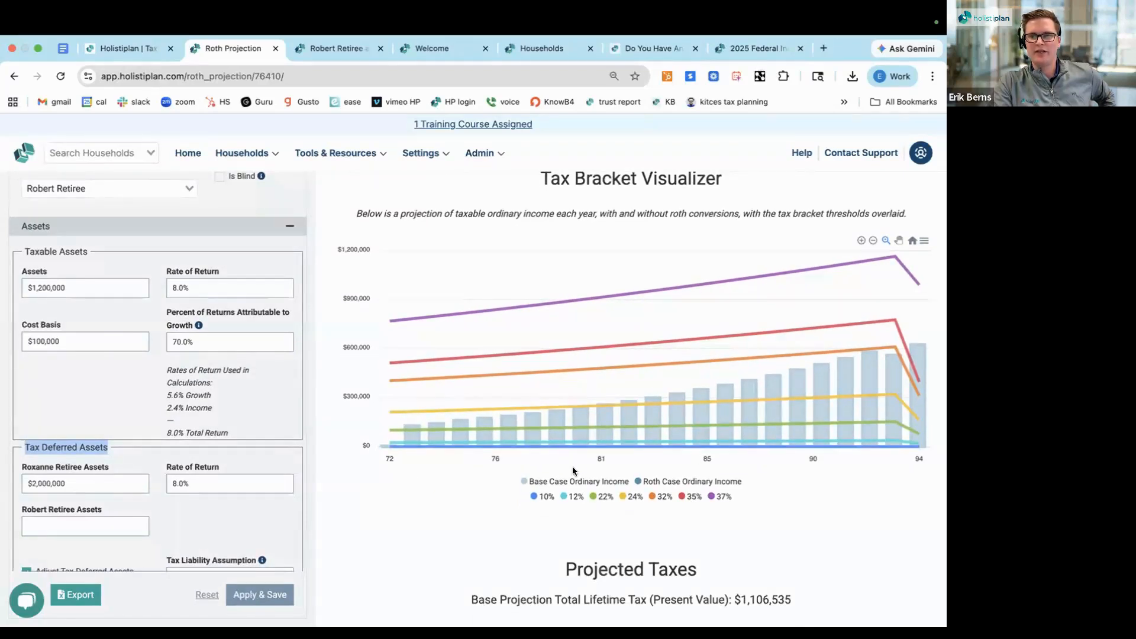
mouse_move(391, 429)
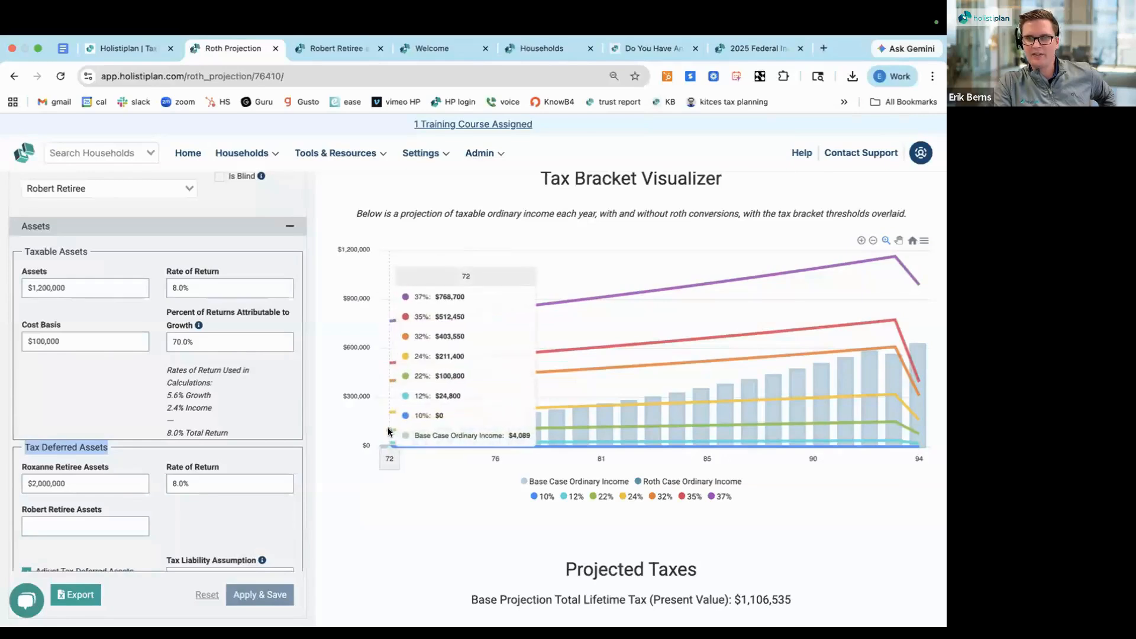
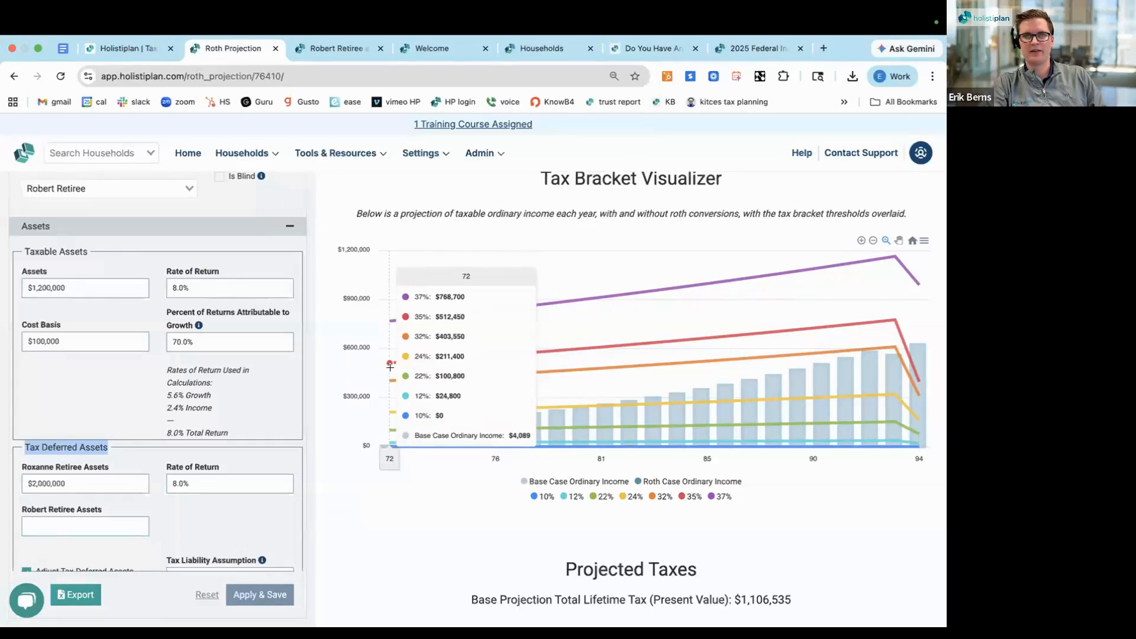
Add a Roth conversion row for Client 1 at age 72 with an annual amount of $150,000
scroll(232, 471, down, 10)
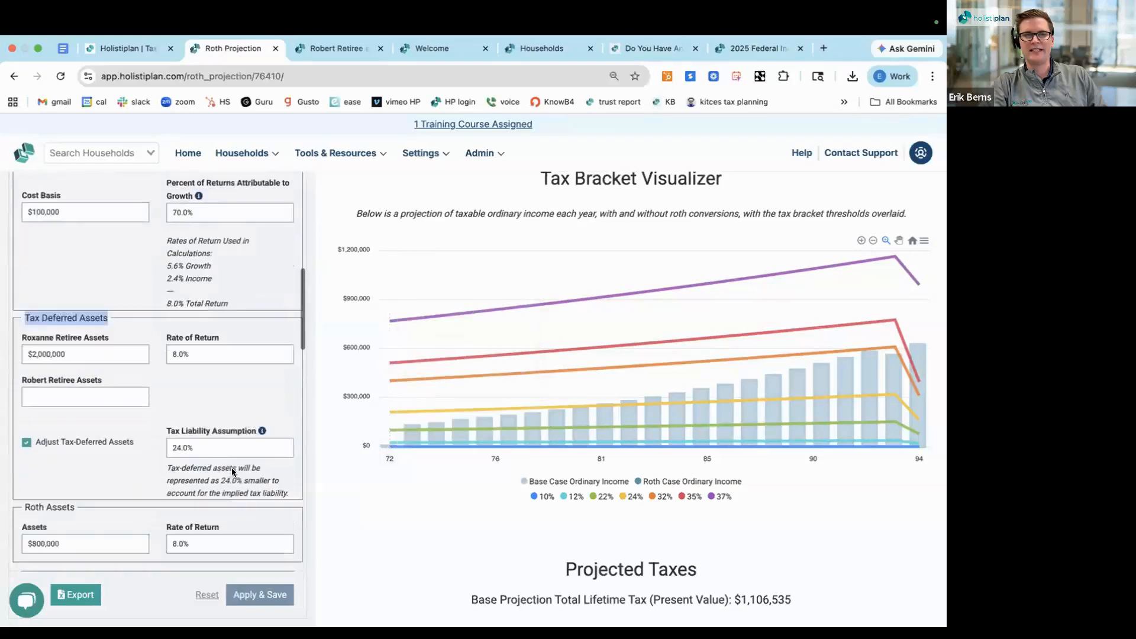
scroll(232, 472, down, 15)
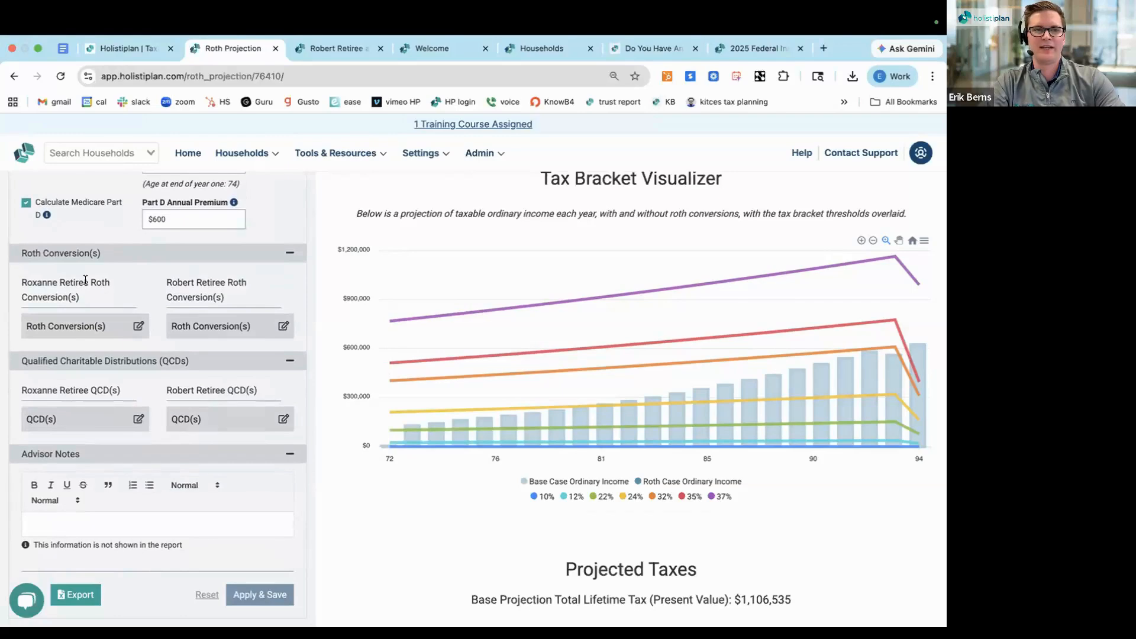
triple_click(61, 286)
click(138, 326)
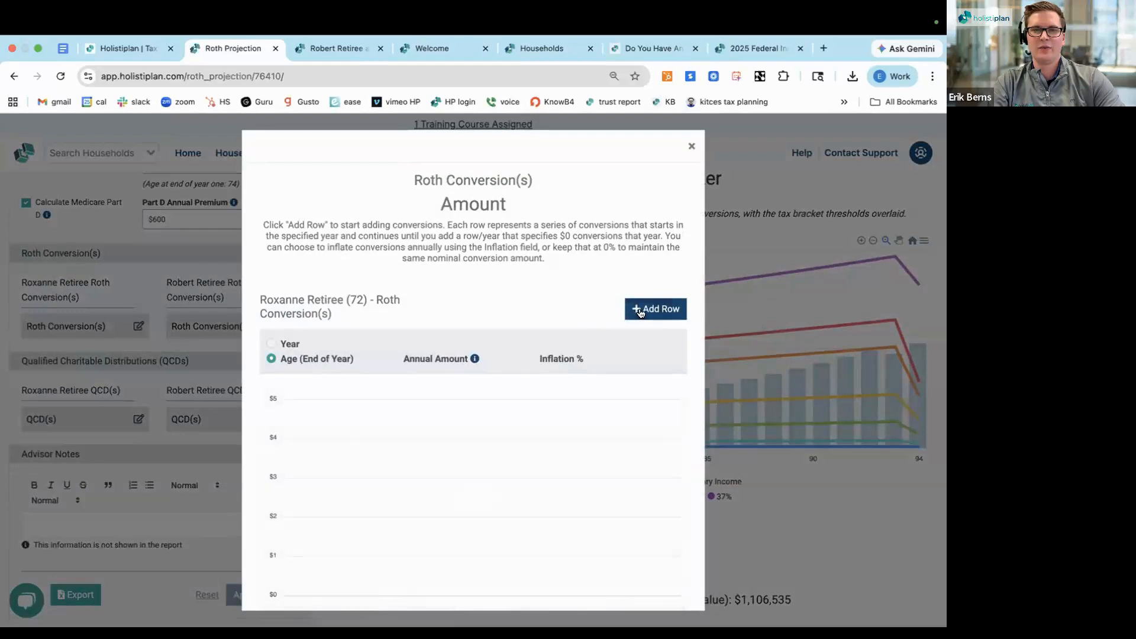
click(641, 313)
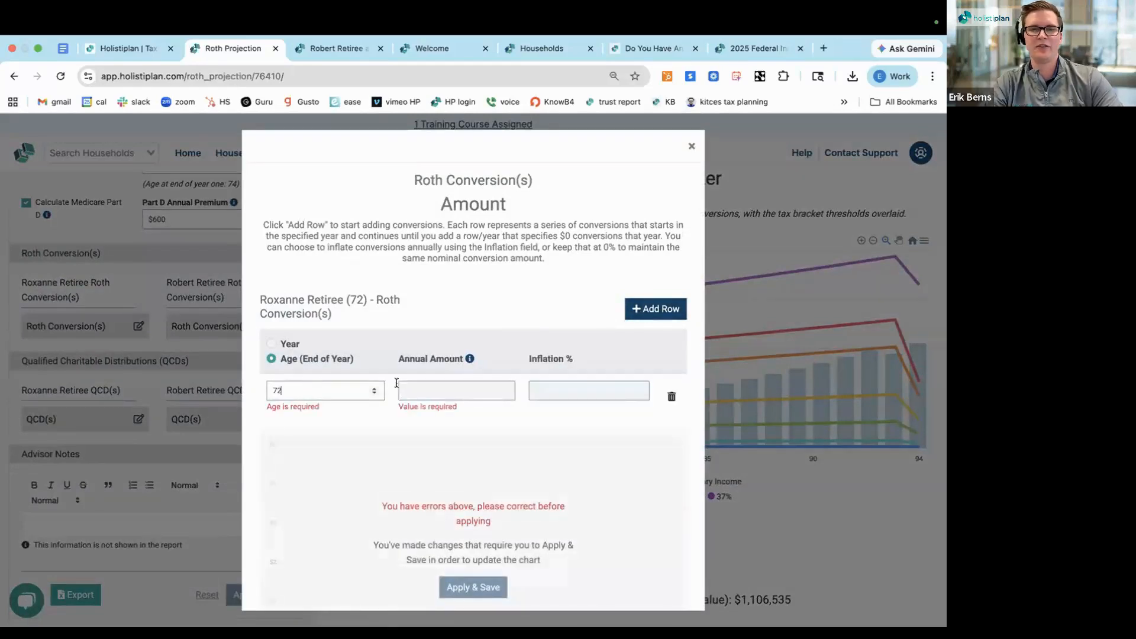
click(447, 389)
text(150000)
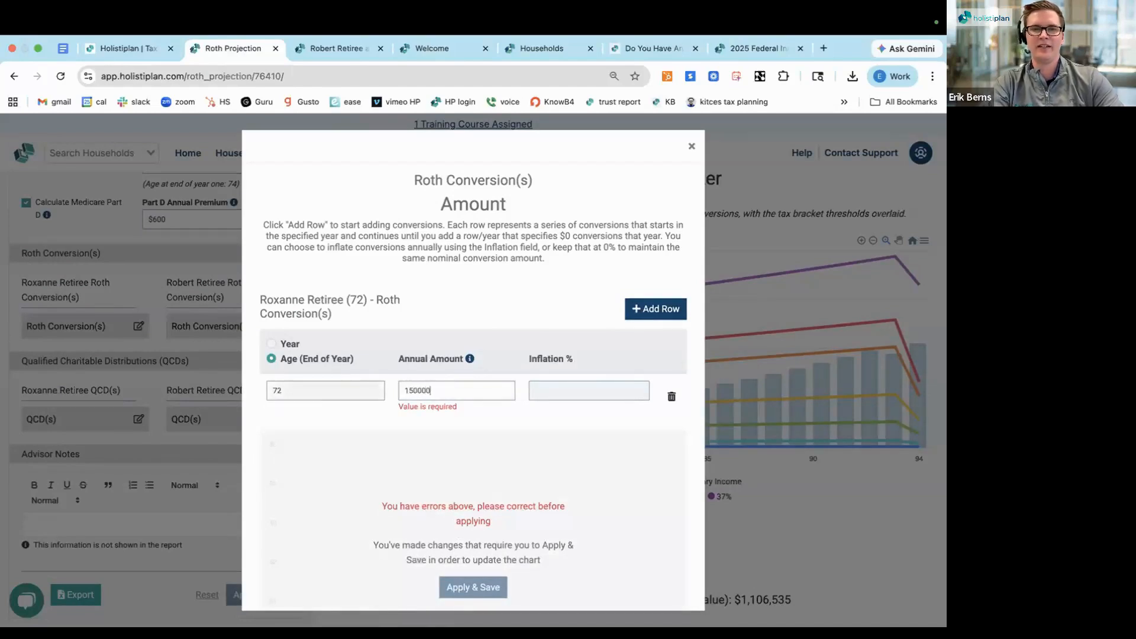
click(462, 312)
click(450, 385)
key(BackSpace)
click(460, 323)
Add a second conversion row at age 73 with a $0 annual amount, then save and close Client 1's Roth conversion schedule
click(641, 317)
text(73)
click(436, 423)
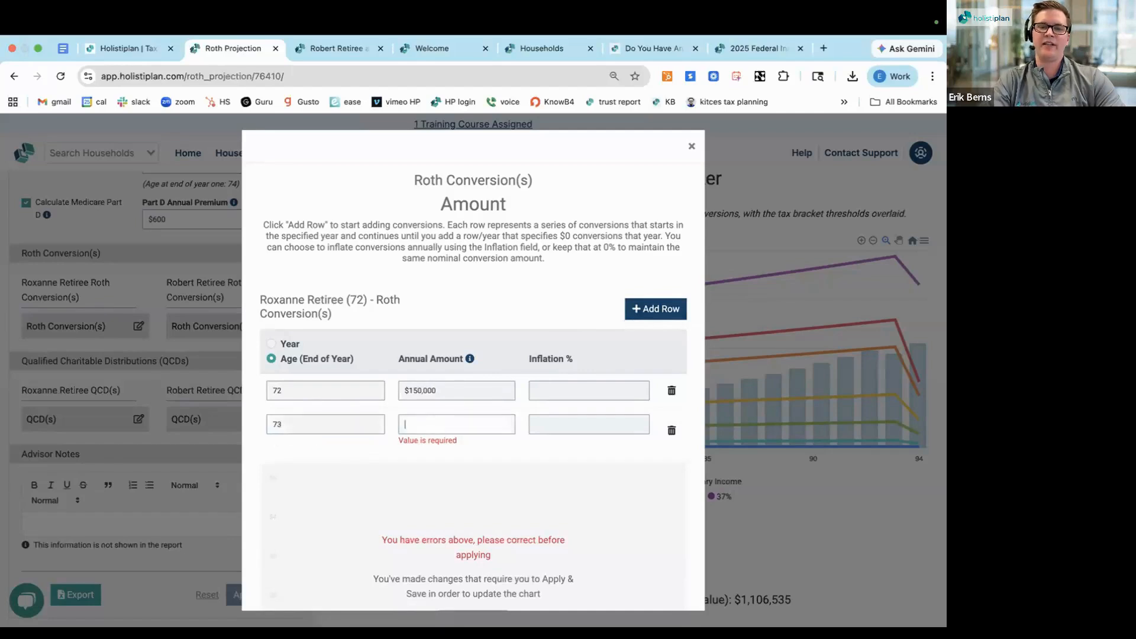
text(0)
click(460, 305)
scroll(453, 474, down, 2)
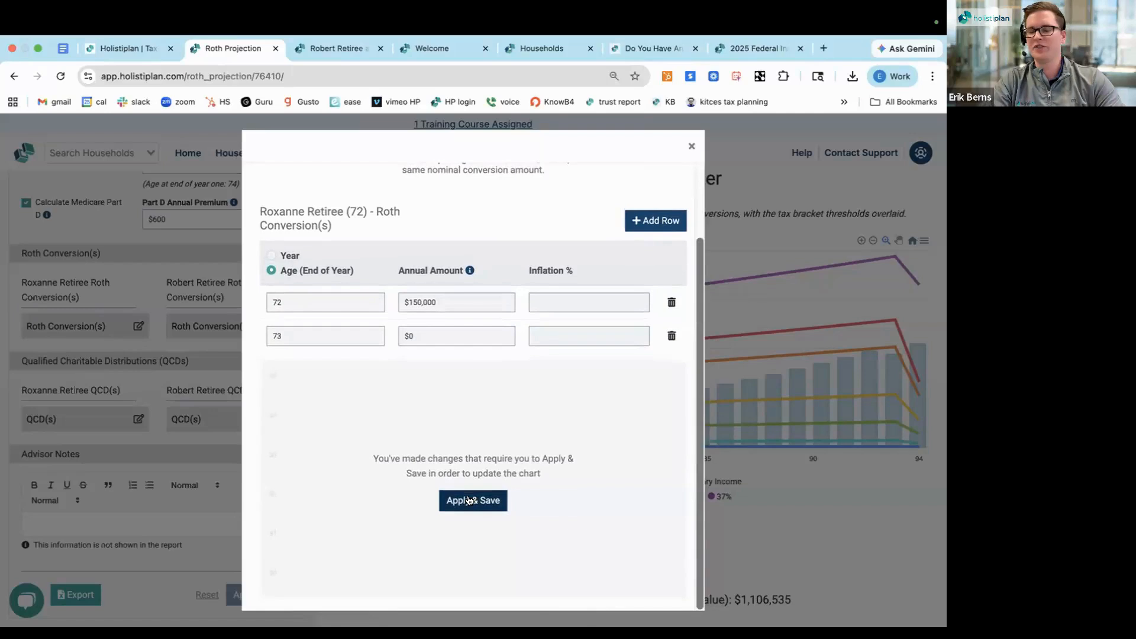
click(468, 500)
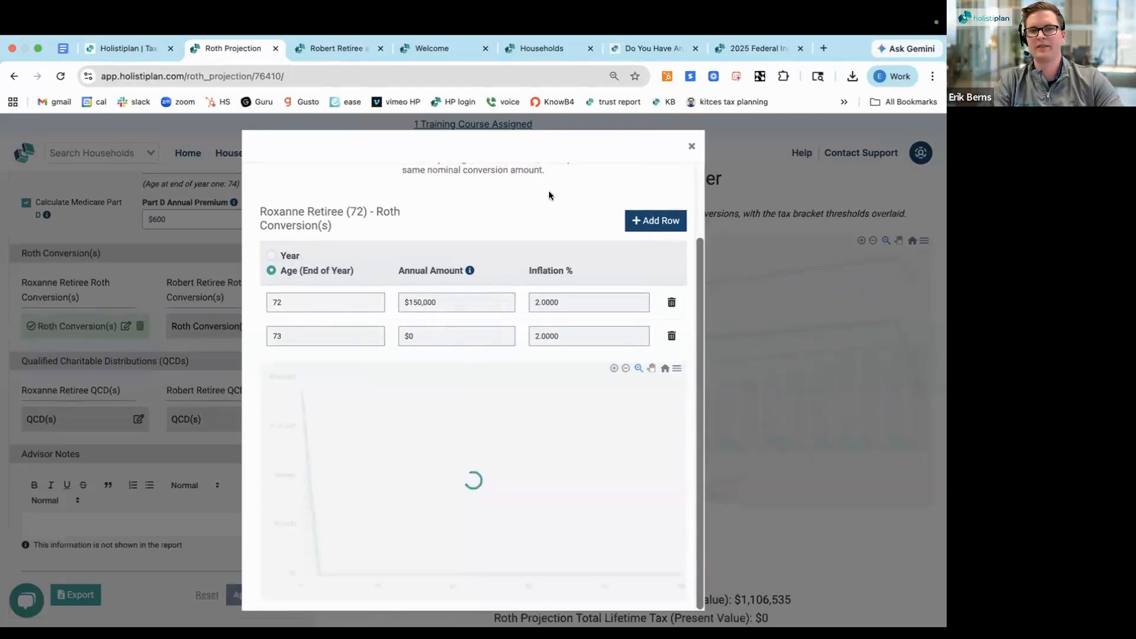
scroll(548, 191, up, 1)
scroll(548, 191, up, 1)
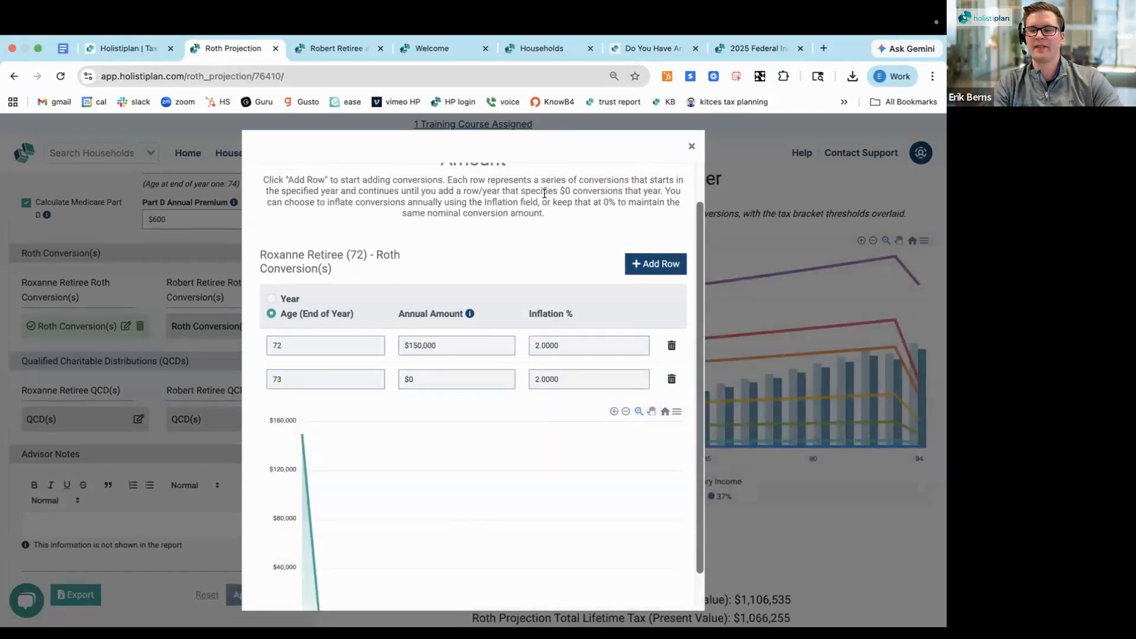
scroll(501, 252, up, 1)
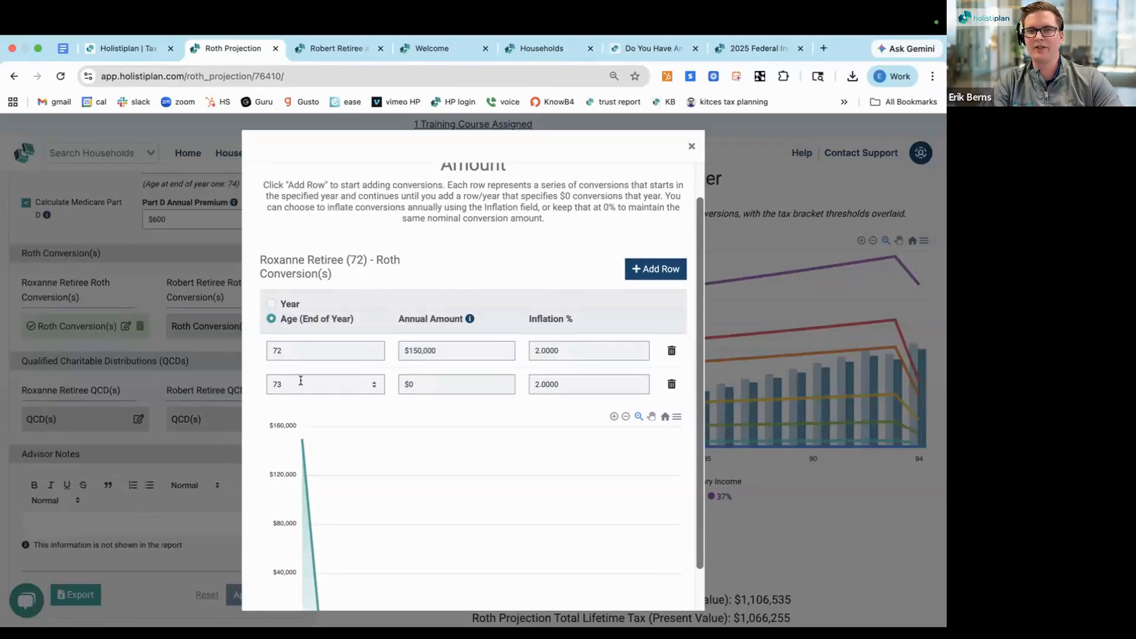
scroll(341, 393, down, 1)
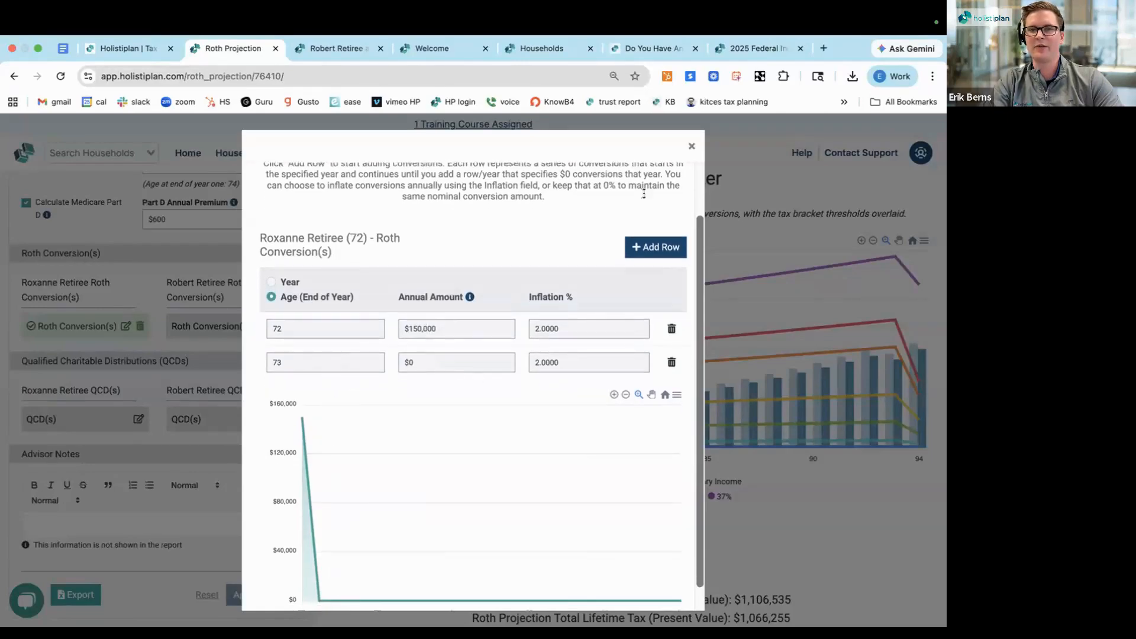
click(691, 145)
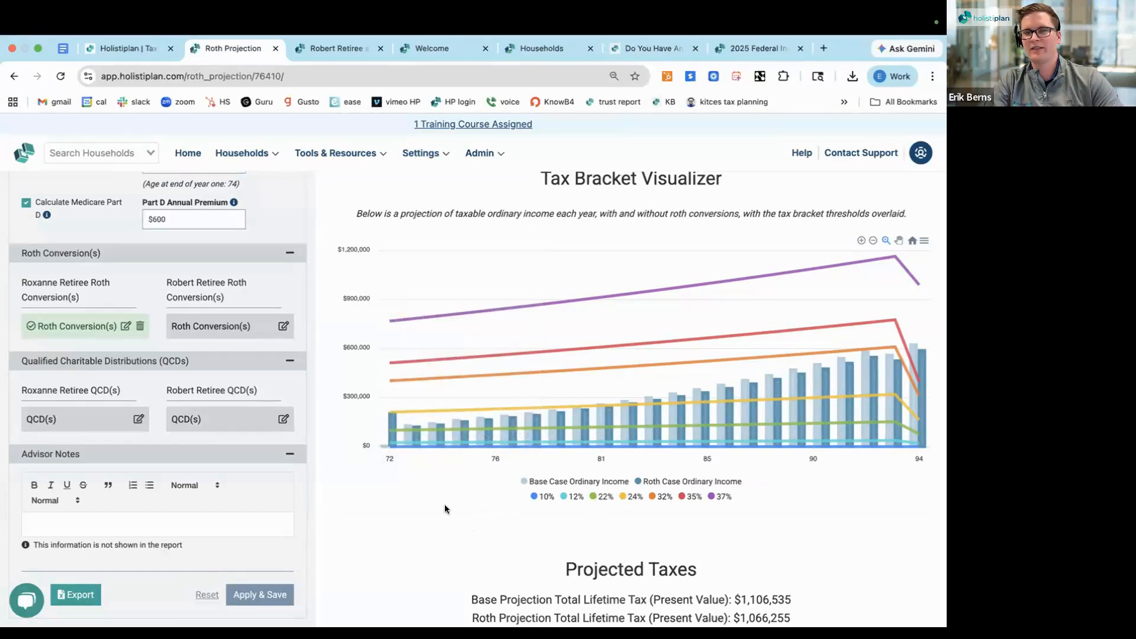
Review the Tax Bracket Visualizer and compare the base and Roth total lifetime taxes and their difference under Projected Taxes
scroll(747, 503, down, 3)
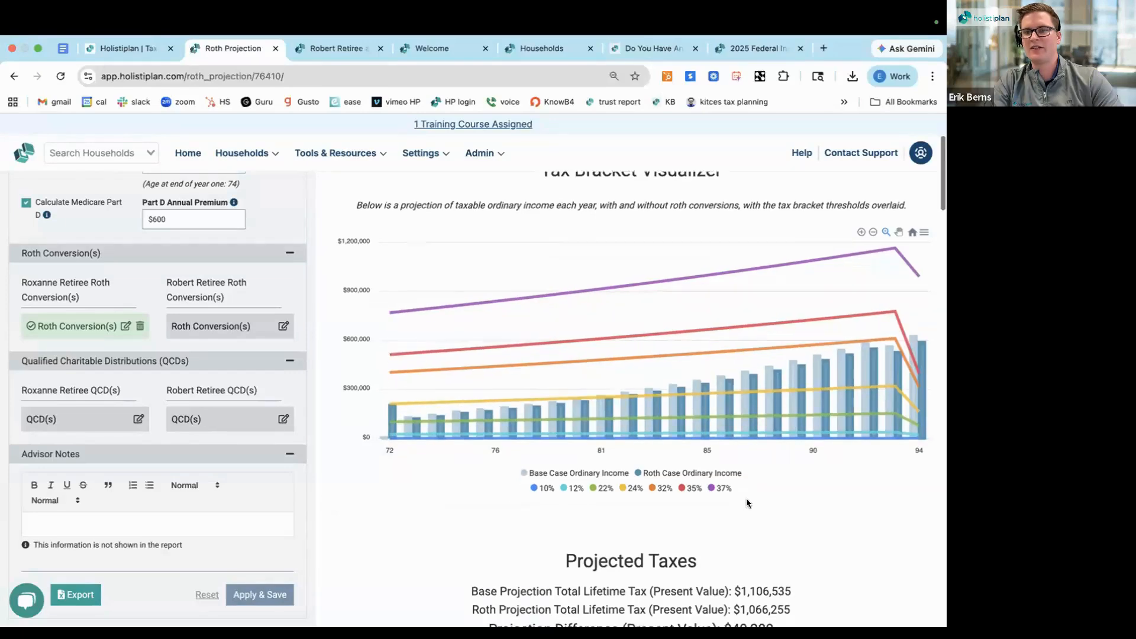
scroll(746, 498, down, 3)
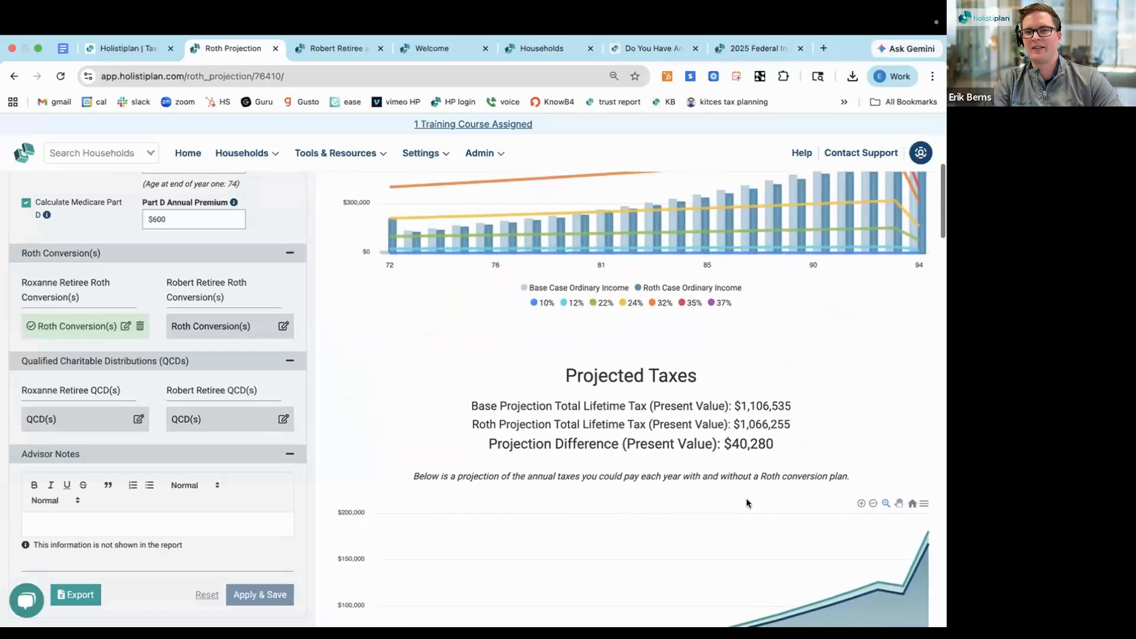
drag(775, 355, 418, 360)
scroll(417, 358, down, 1)
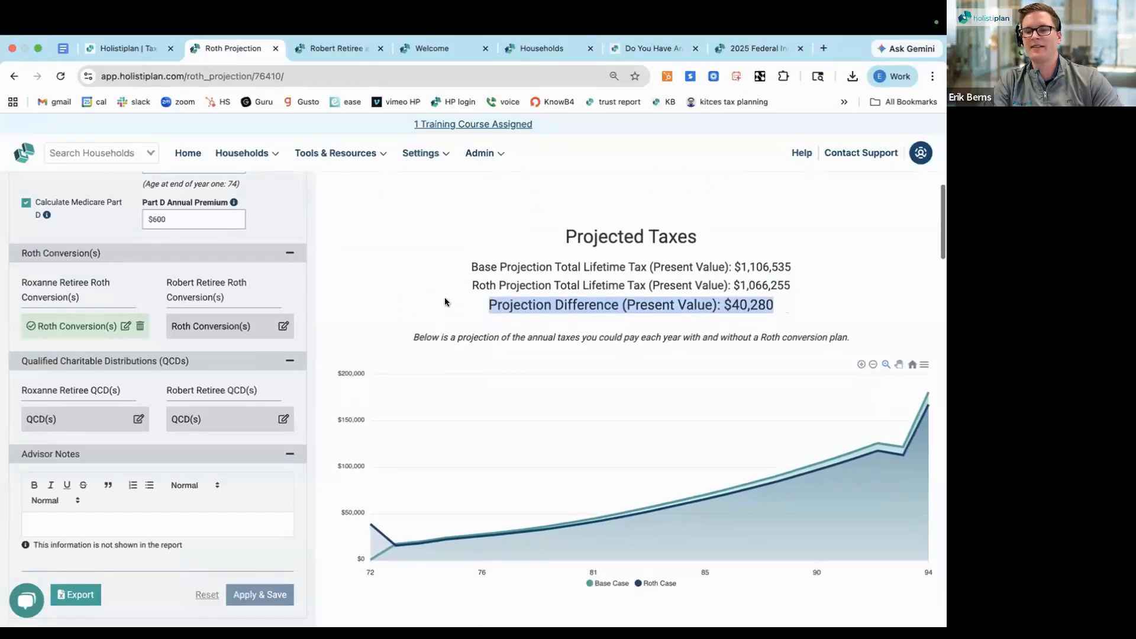
scroll(448, 306, down, 1)
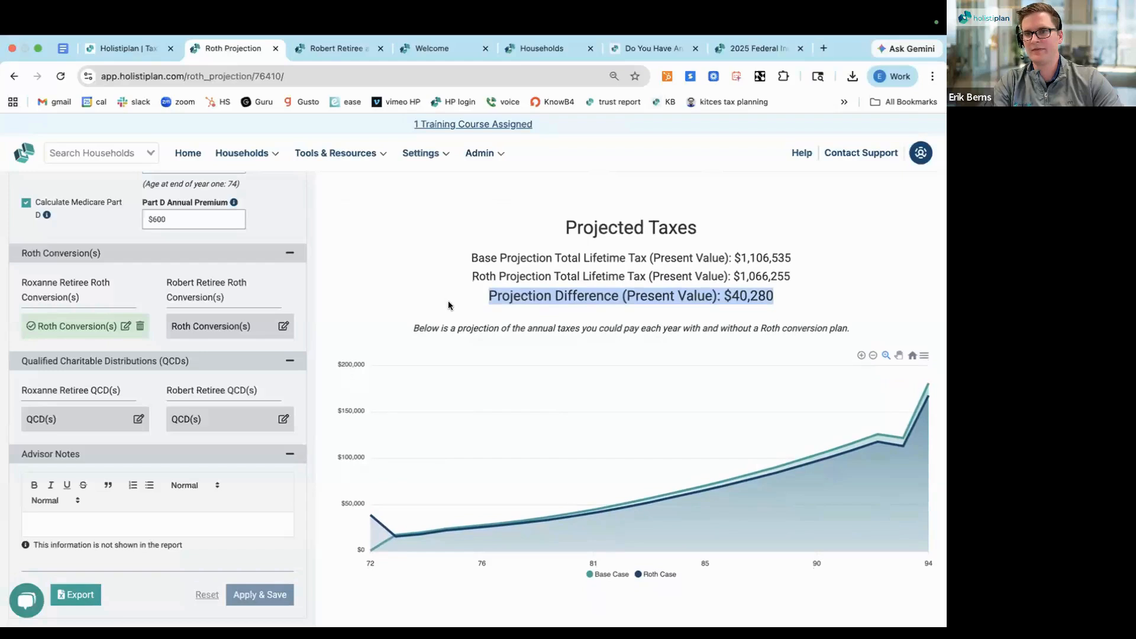
triple_click(472, 258)
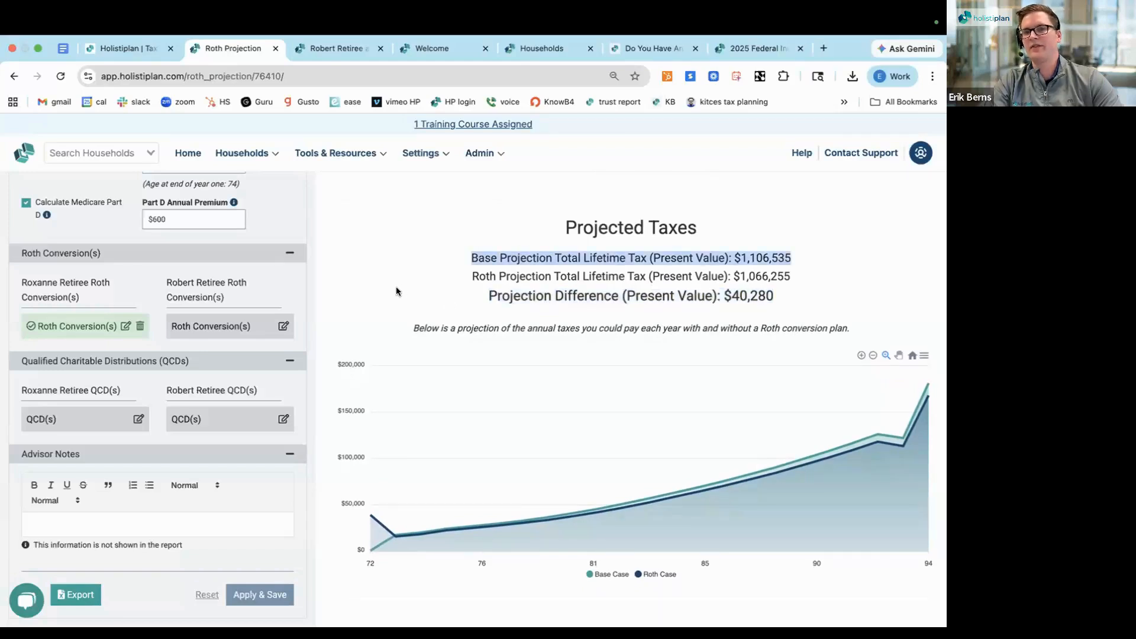
triple_click(488, 274)
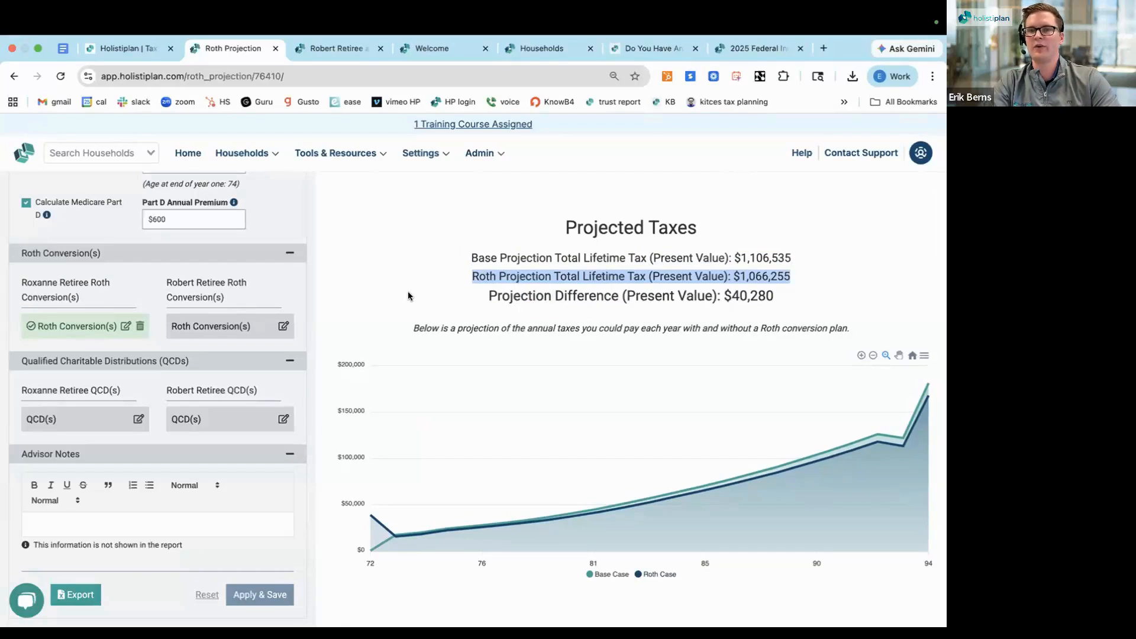
triple_click(429, 308)
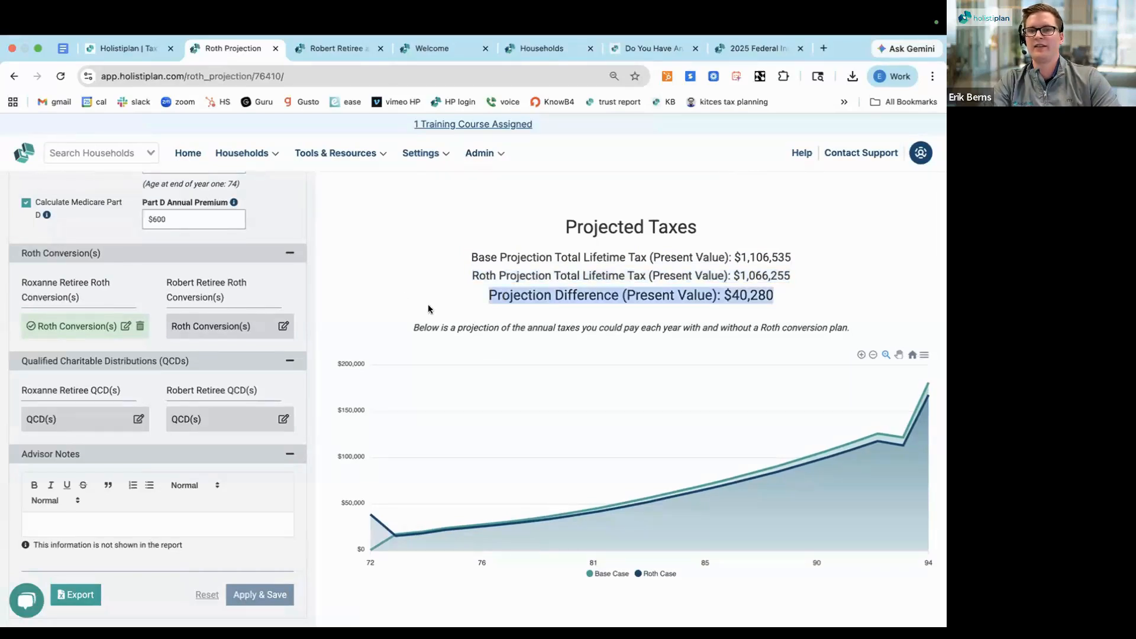
scroll(425, 308, down, 1)
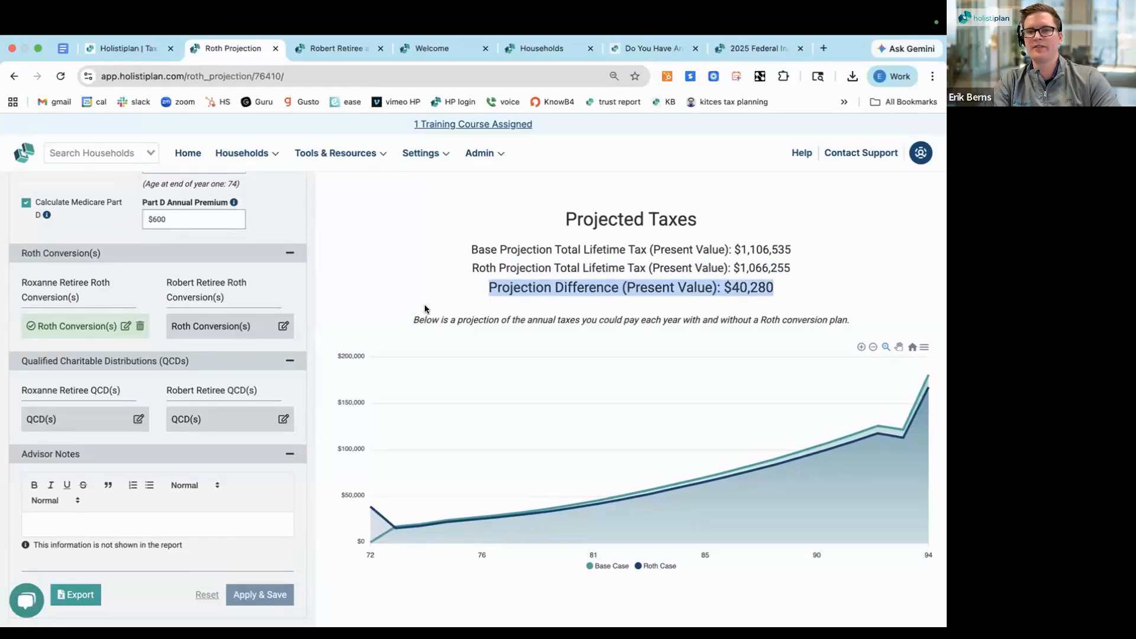
scroll(425, 308, down, 5)
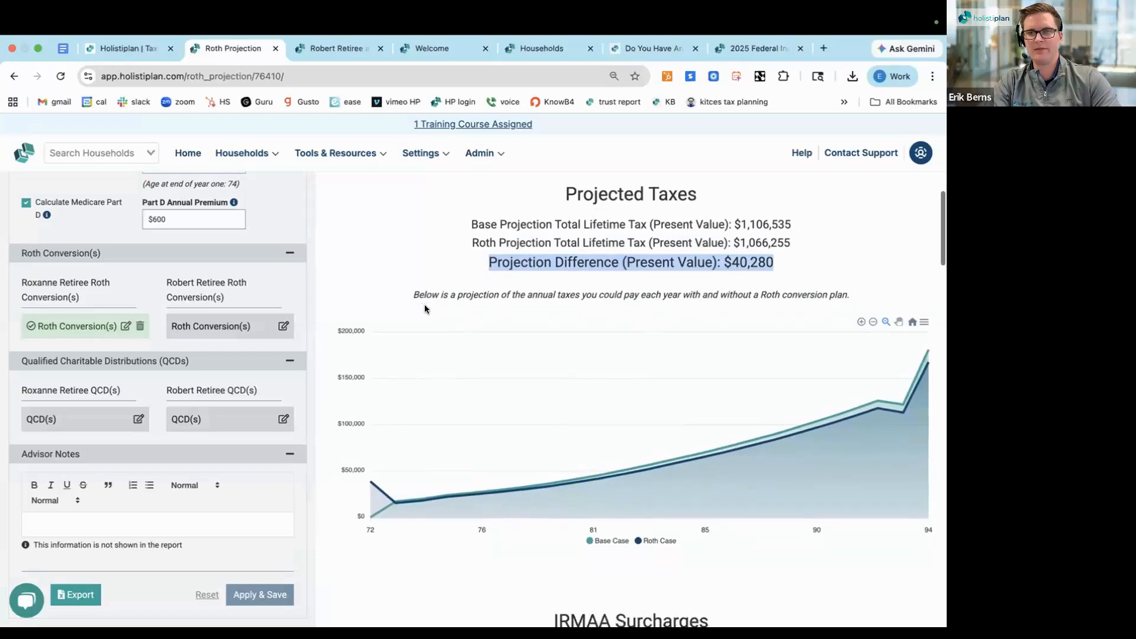
Compare the base and Roth IRMAA surcharges, inspect age 74 on the chart, and recheck the projected tax difference
scroll(425, 308, down, 3)
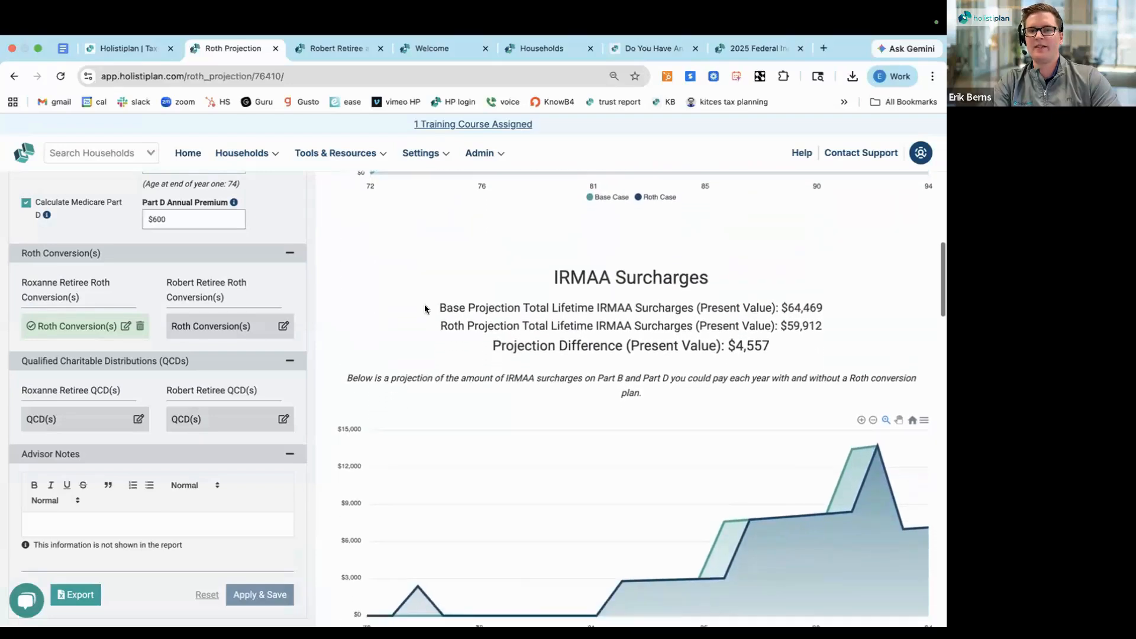
triple_click(580, 206)
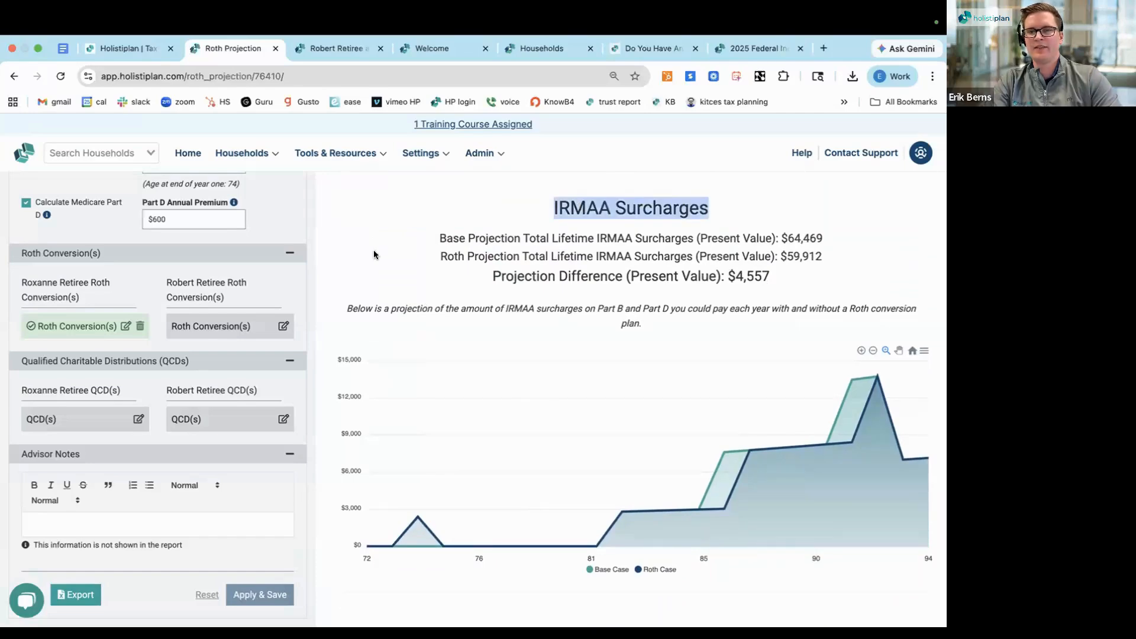
mouse_move(391, 535)
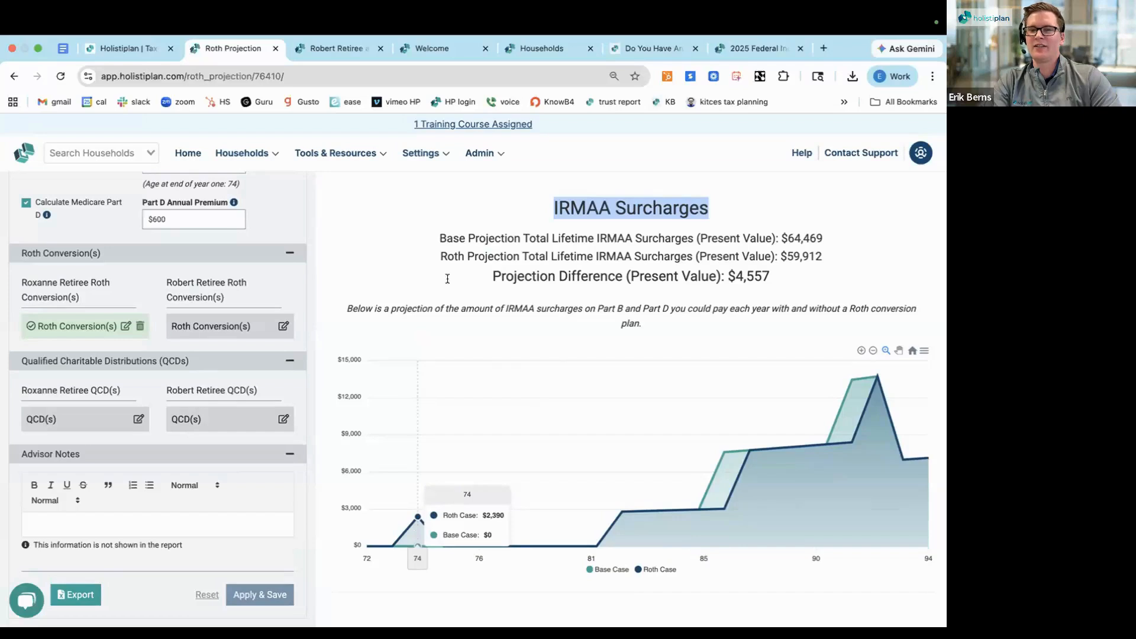
triple_click(522, 276)
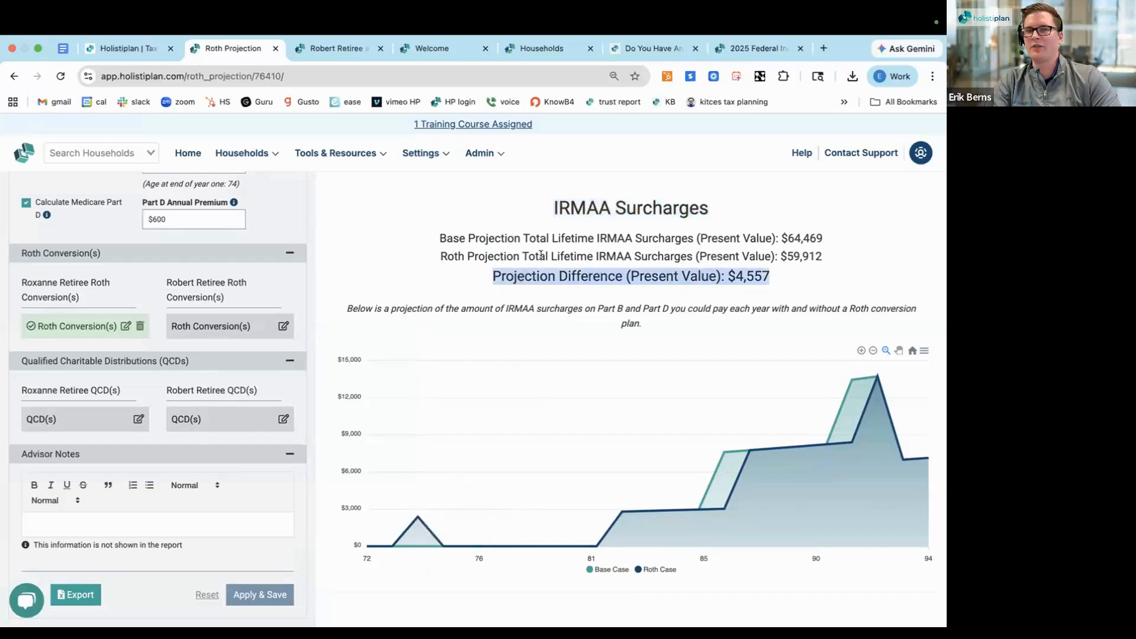
triple_click(459, 257)
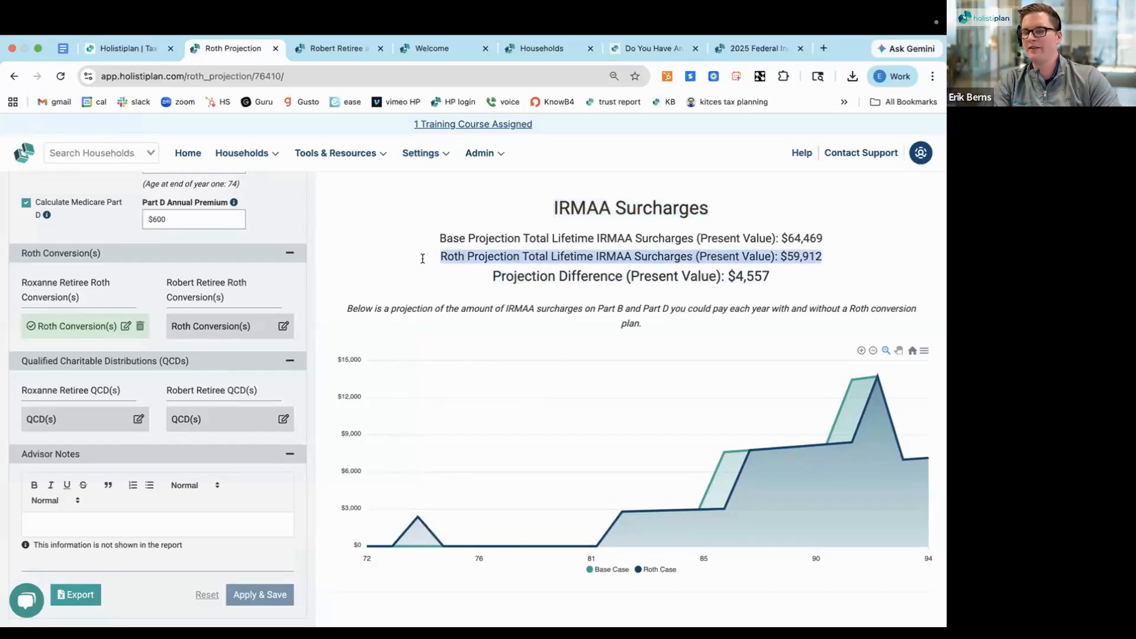
mouse_move(408, 430)
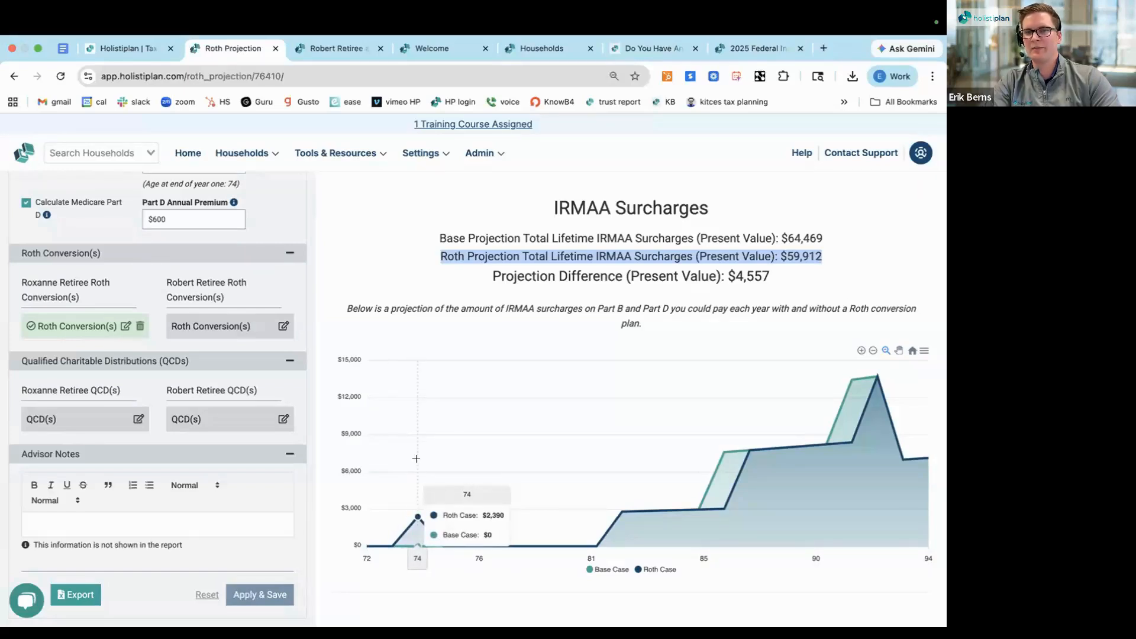
scroll(416, 458, up, 6)
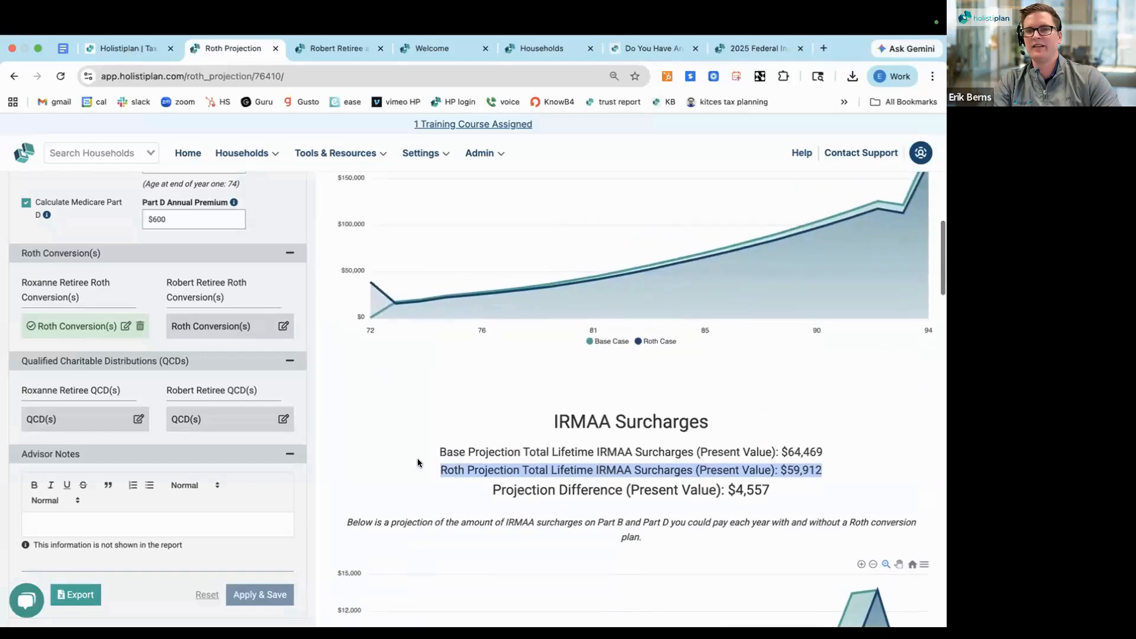
scroll(416, 458, up, 1)
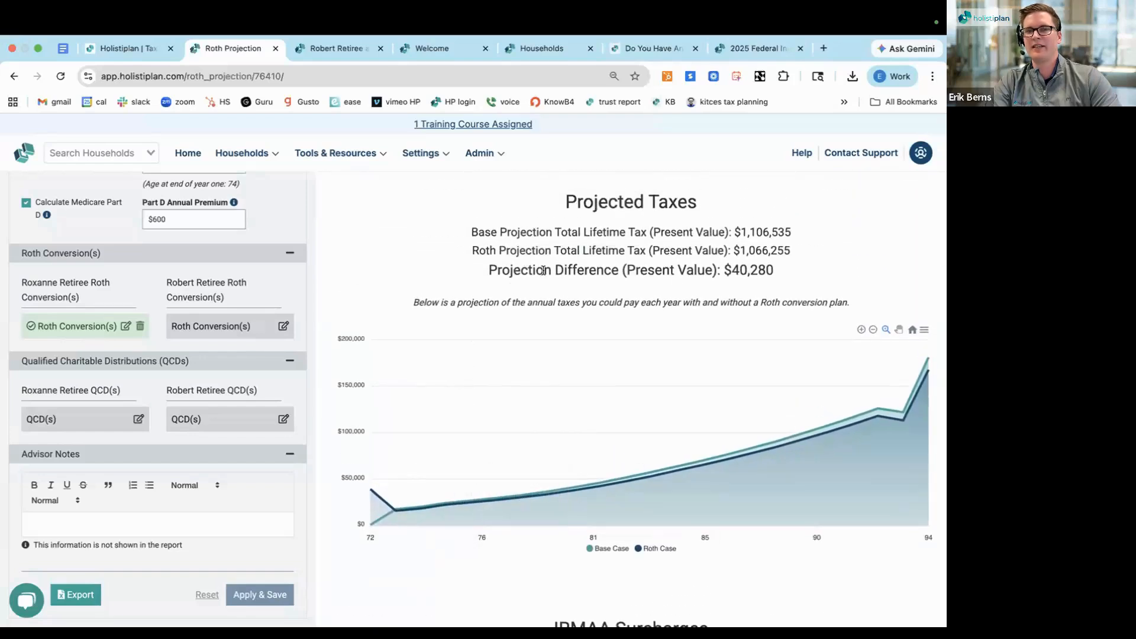
triple_click(483, 273)
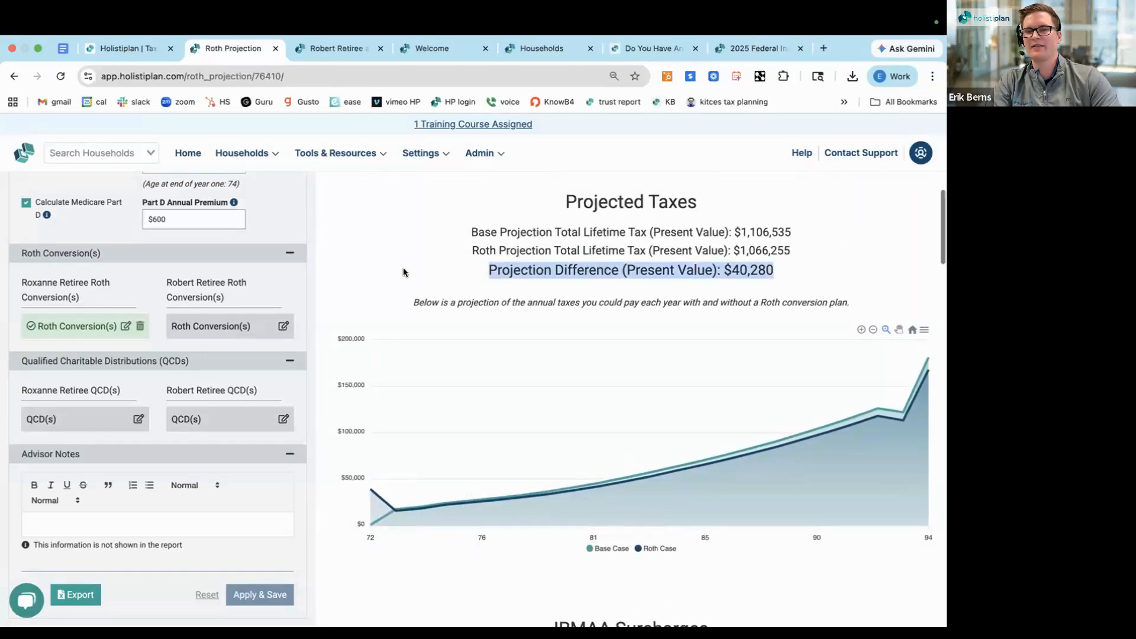
Compare the Roth and base projection ending values in the Portfolio Value section
scroll(402, 269, down, 1)
scroll(403, 268, down, 6)
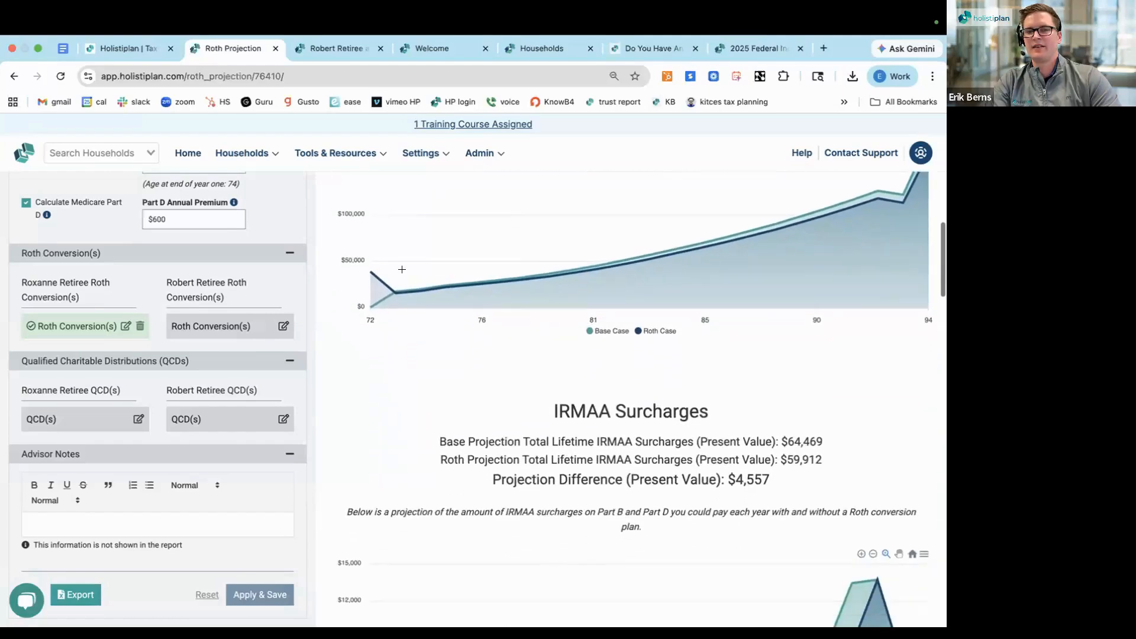
scroll(403, 268, down, 5)
scroll(401, 269, down, 3)
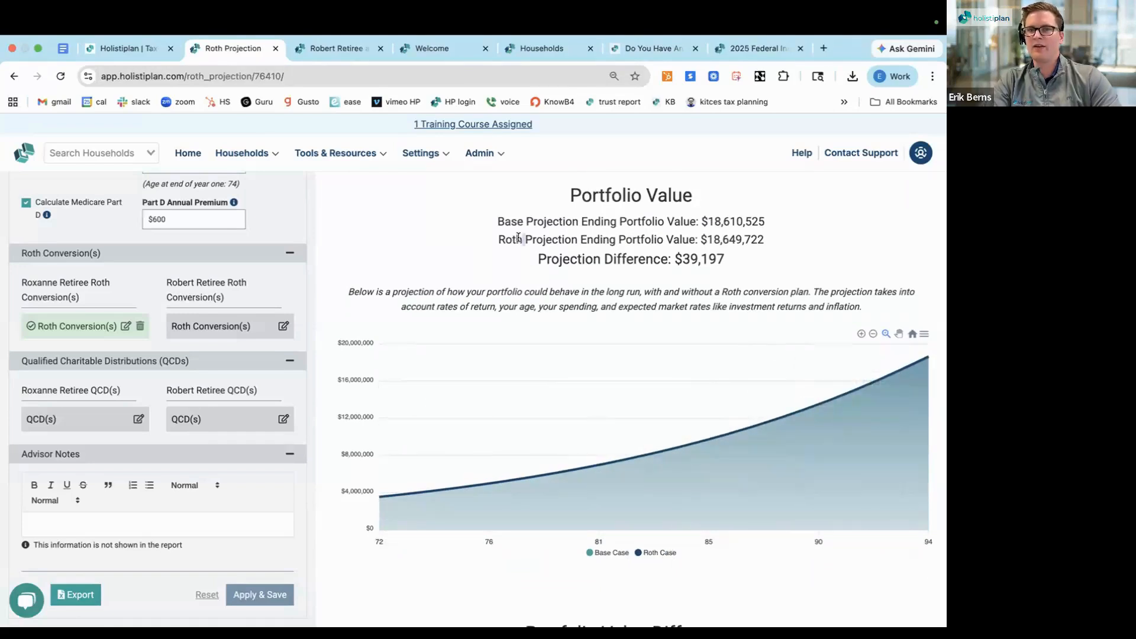
triple_click(518, 237)
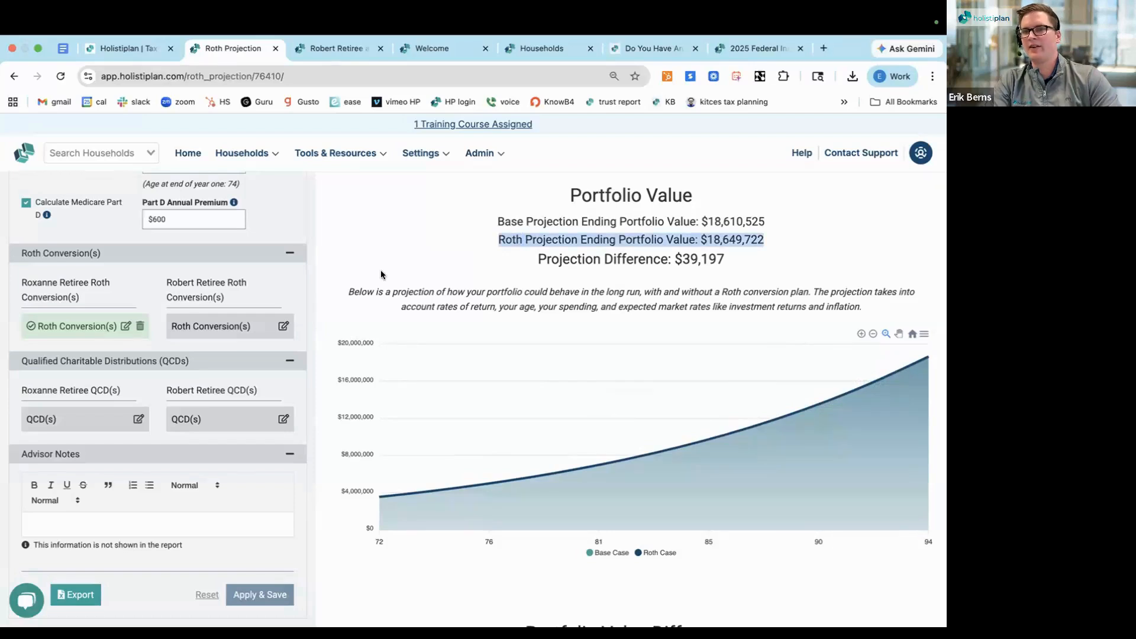
triple_click(510, 218)
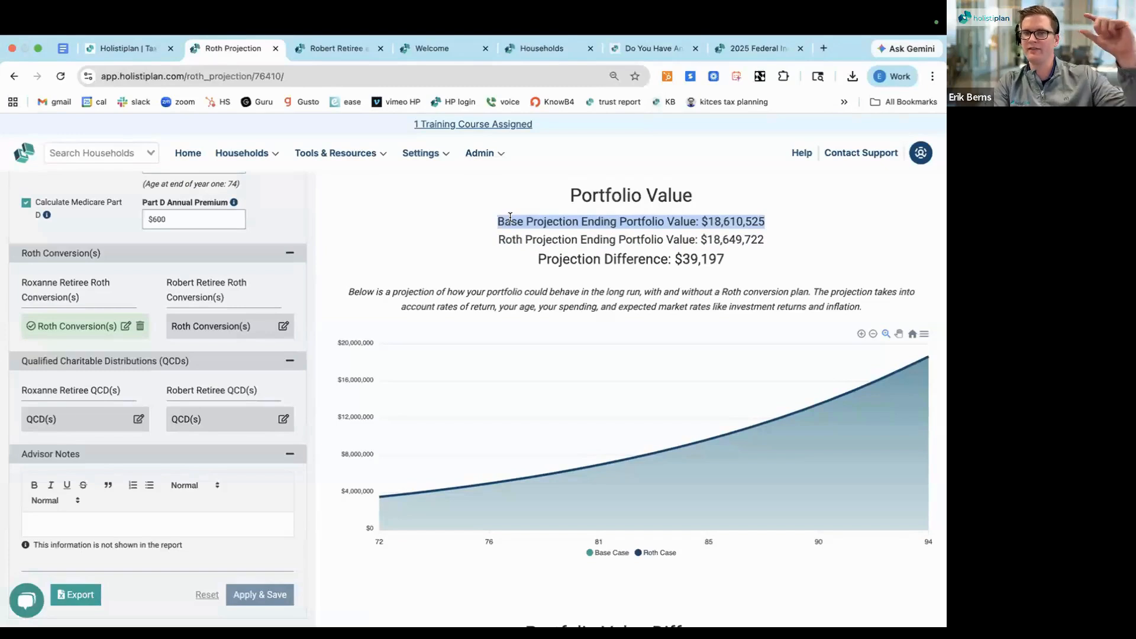
scroll(453, 227, down, 1)
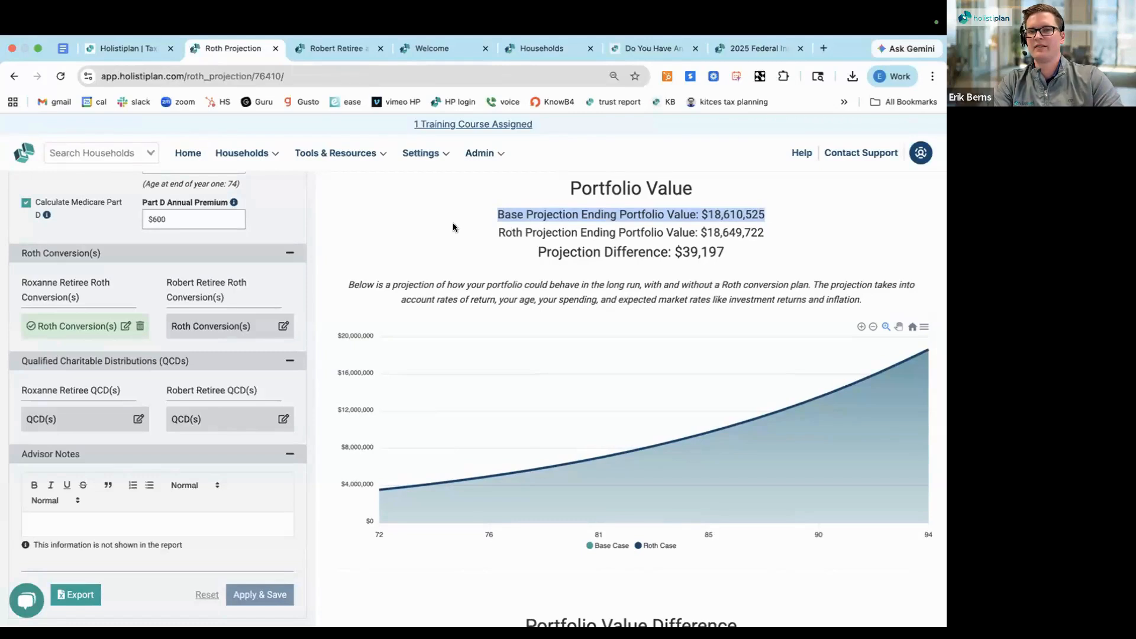
Examine the Portfolio Value Difference chart and check the projected difference at age 86
scroll(453, 225, down, 5)
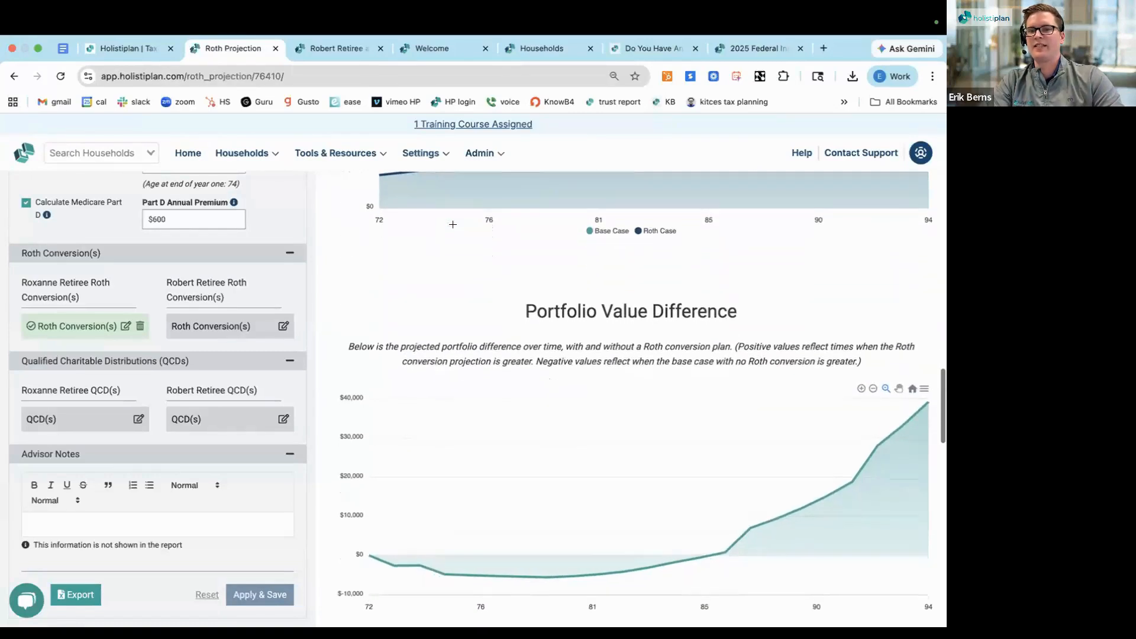
scroll(453, 224, down, 2)
double_click(552, 208)
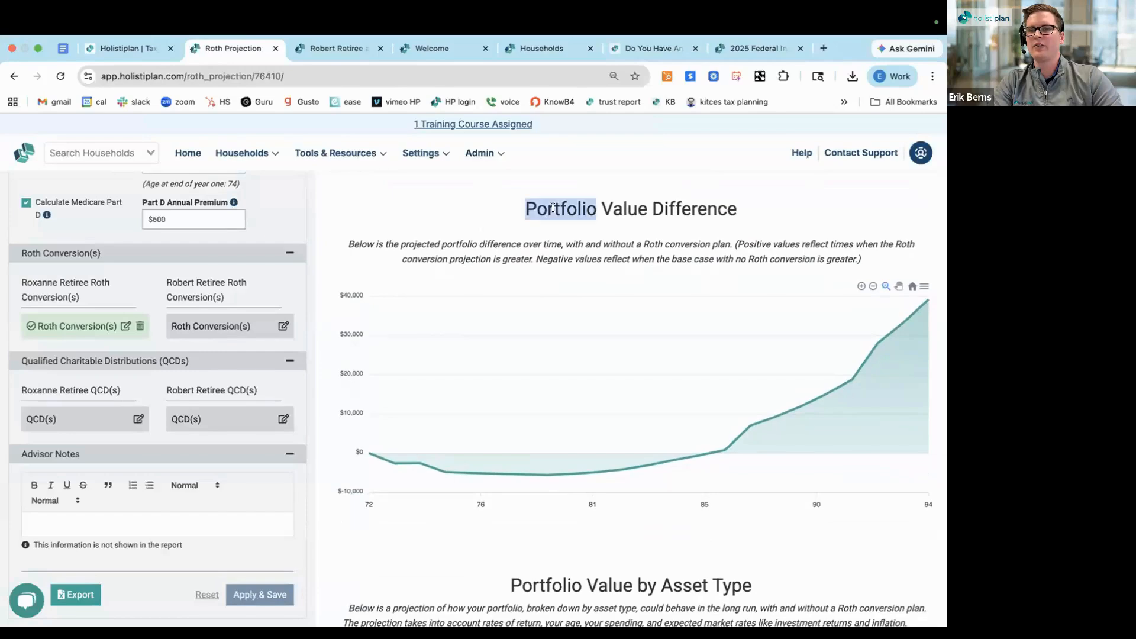
triple_click(552, 208)
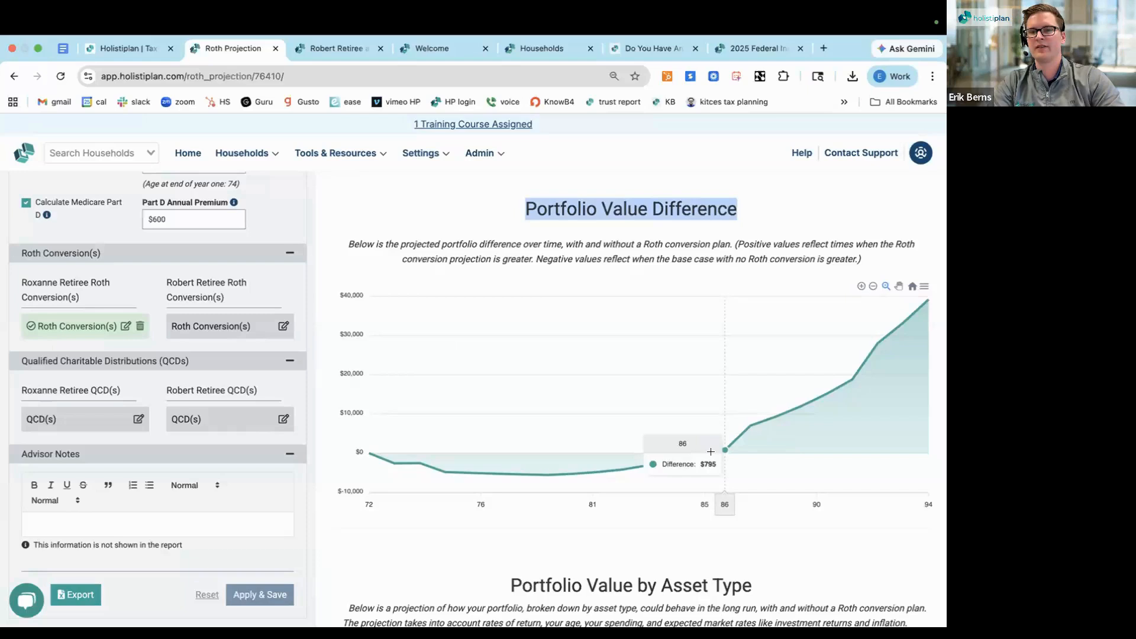
Compare the base and Roth cases in Portfolio Value by Asset Type, and review the Required Minimum Distributions chart with its assumptions
scroll(710, 452, down, 6)
scroll(710, 454, down, 2)
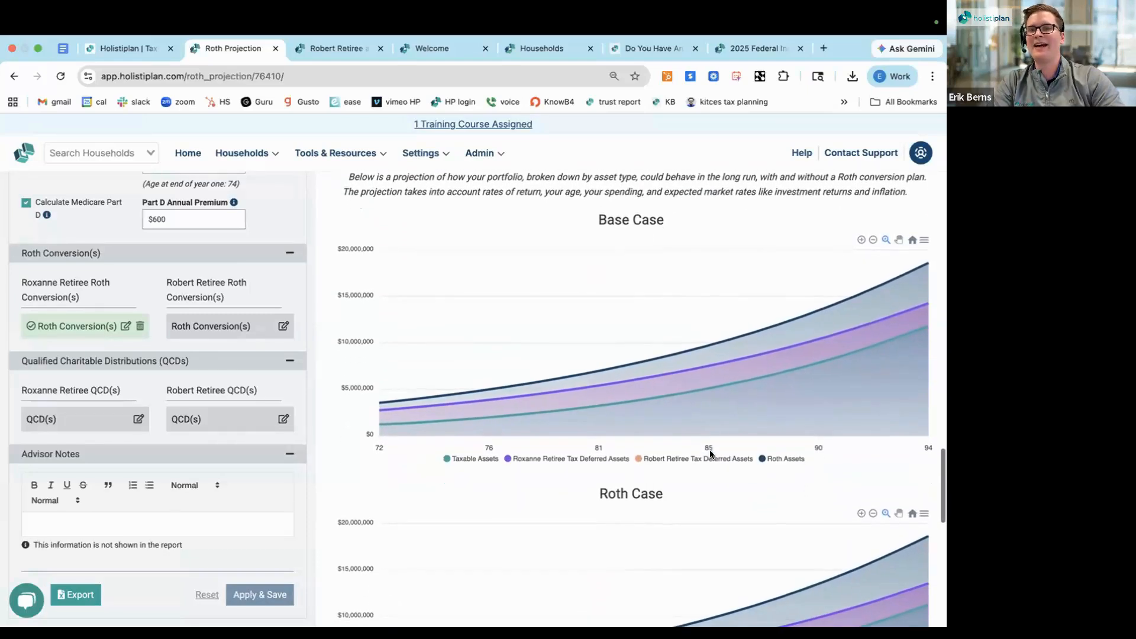
scroll(710, 454, down, 2)
scroll(710, 455, down, 3)
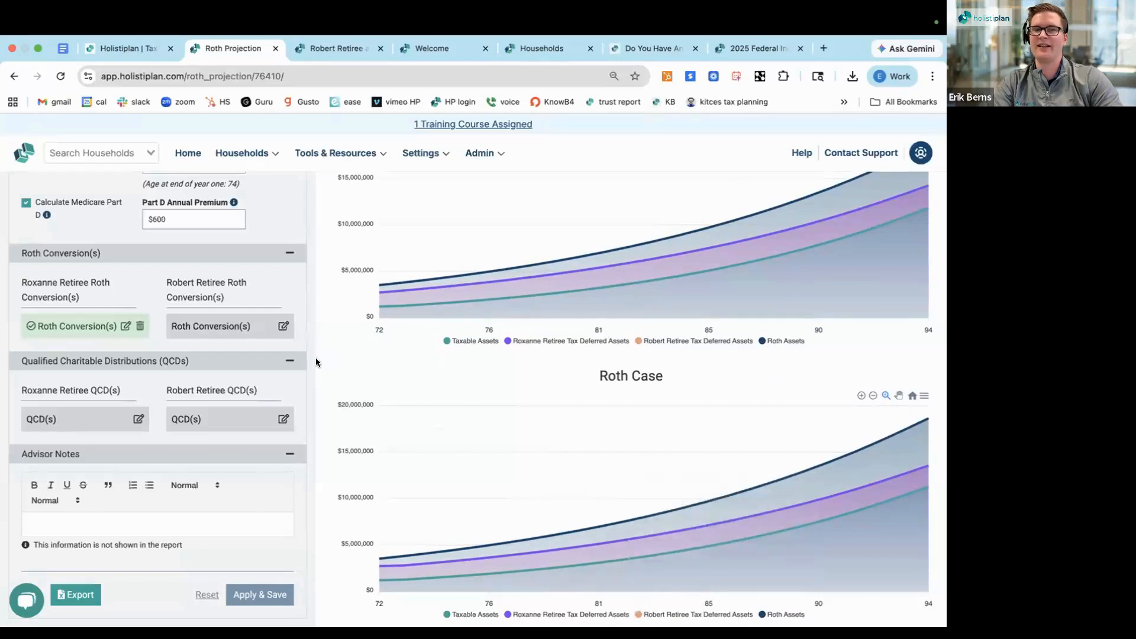
scroll(332, 378, down, 5)
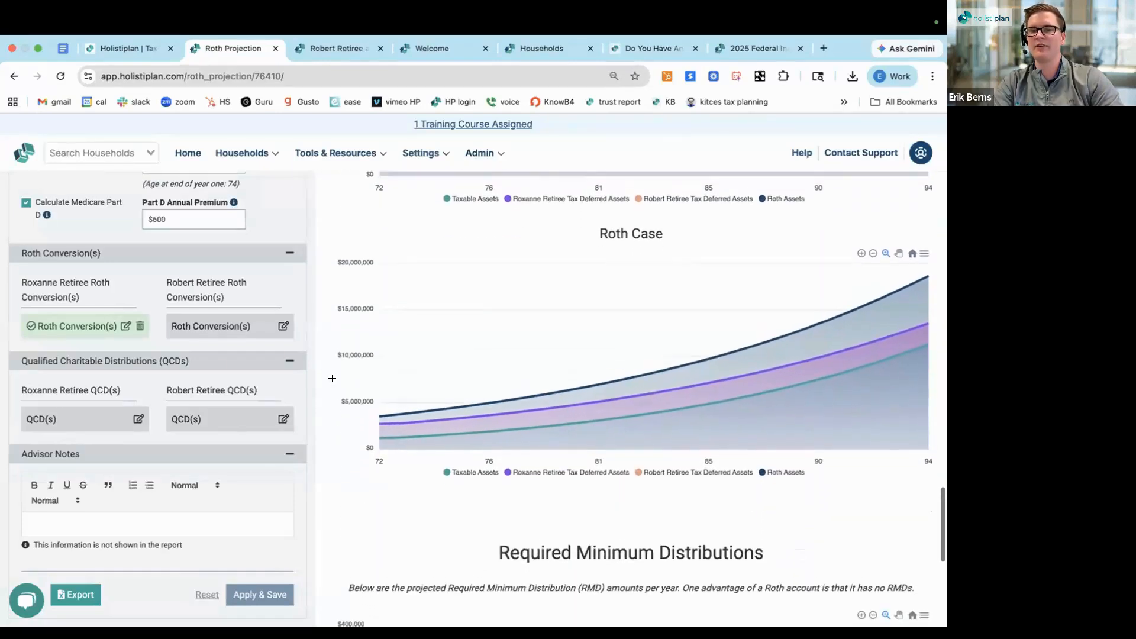
scroll(332, 379, up, 1)
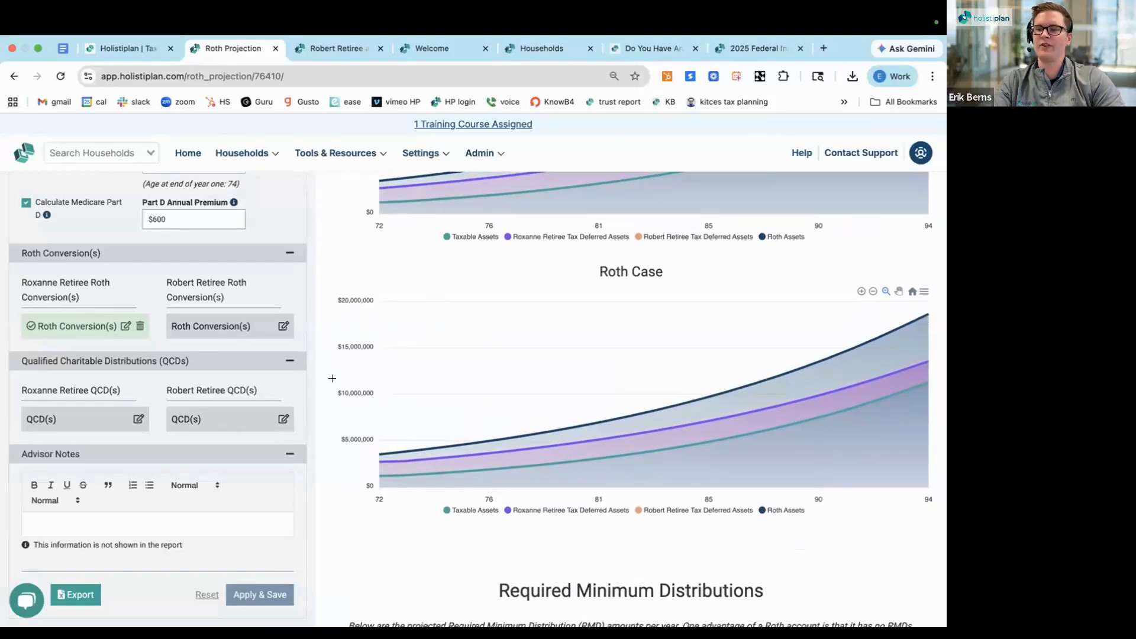
scroll(332, 378, down, 8)
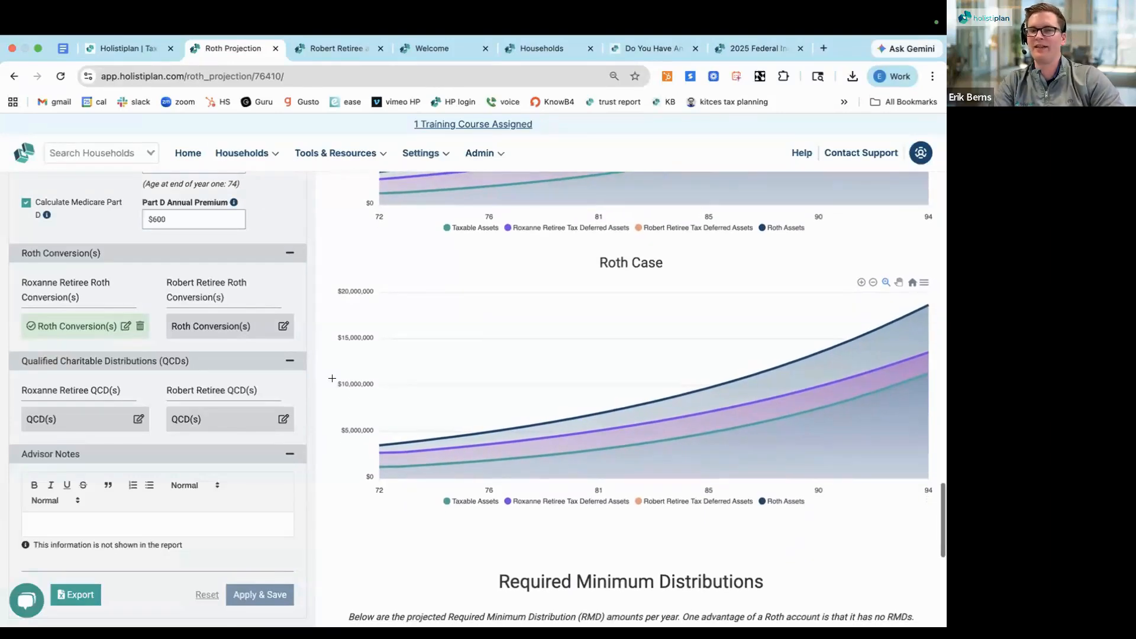
scroll(332, 379, down, 5)
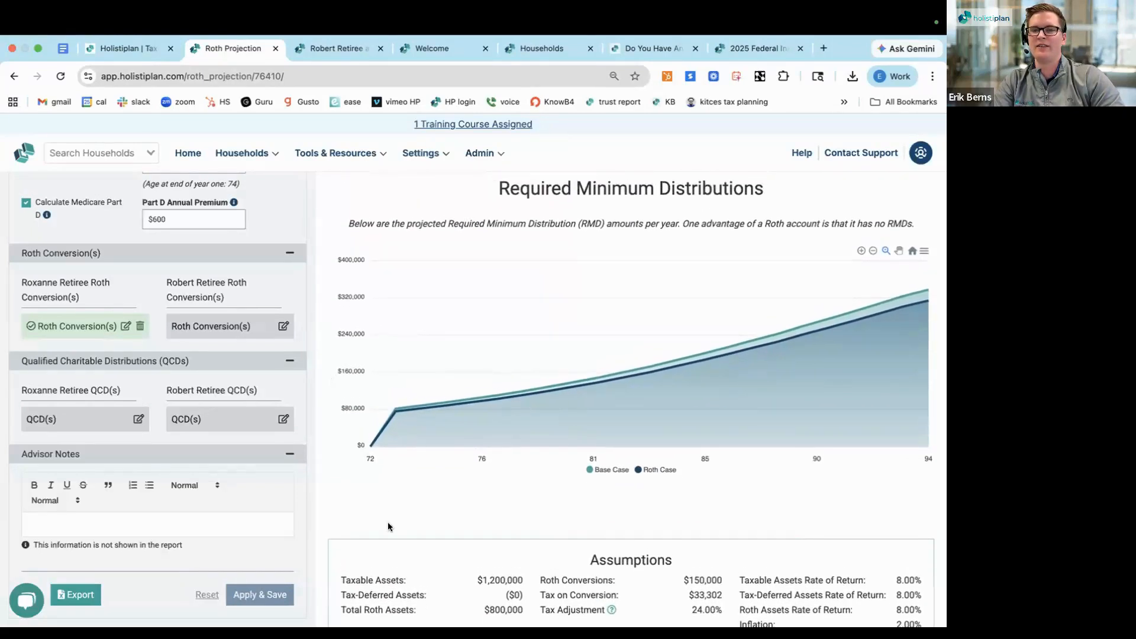
scroll(387, 525, down, 1)
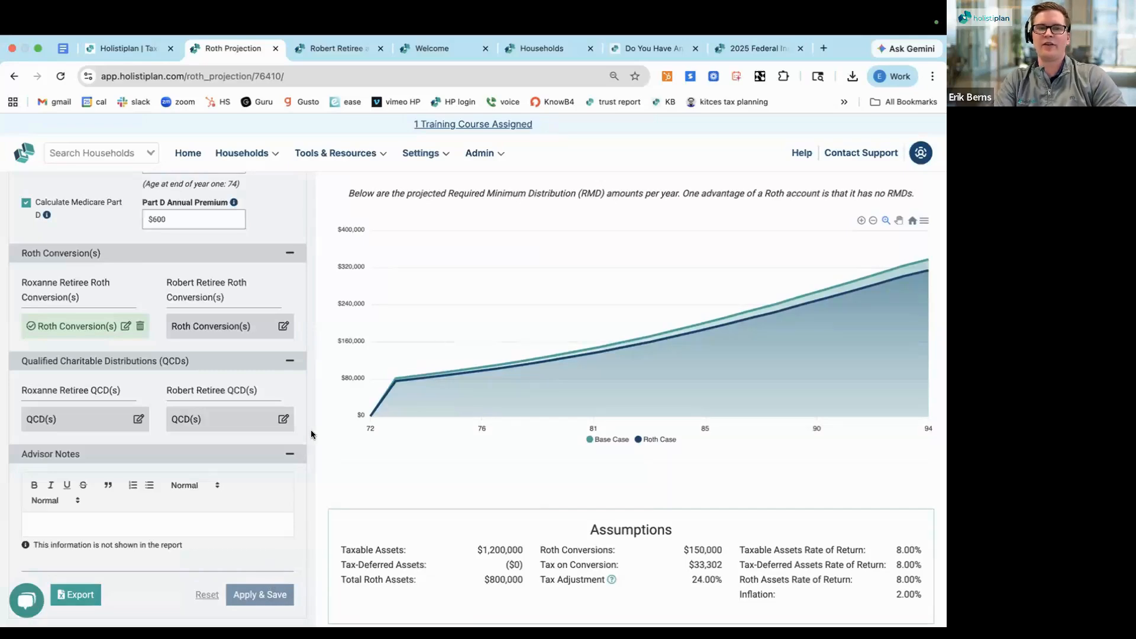
Return to the household's Roth Projections list, copy the 2026 Roth conversion projection under its default copy name, and open the copy
scroll(311, 430, up, 15)
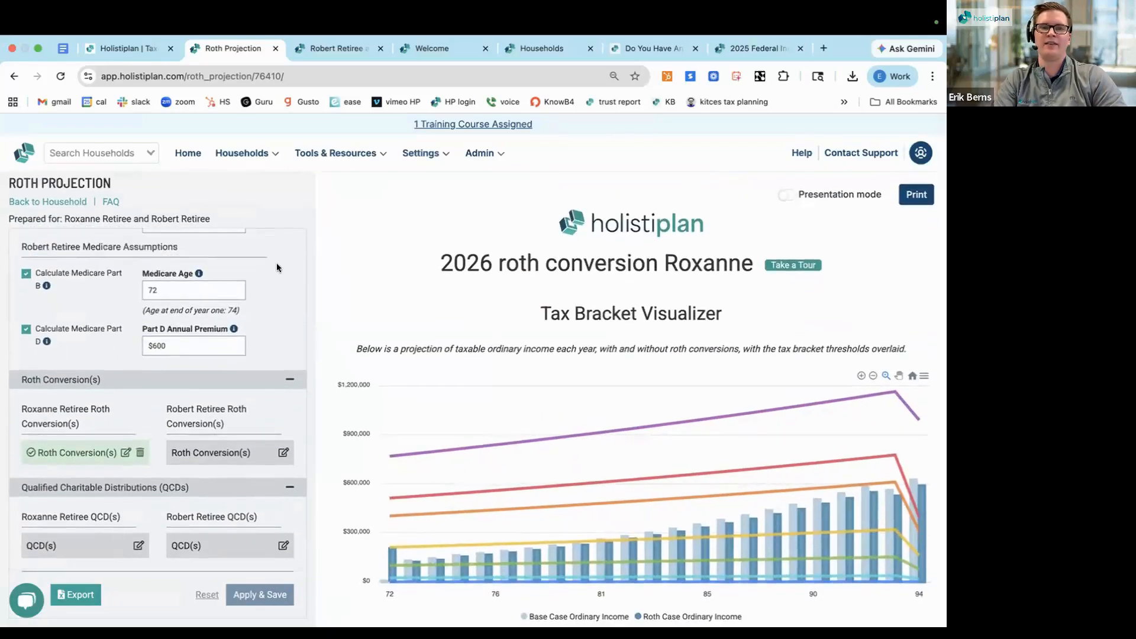
scroll(276, 263, up, 10)
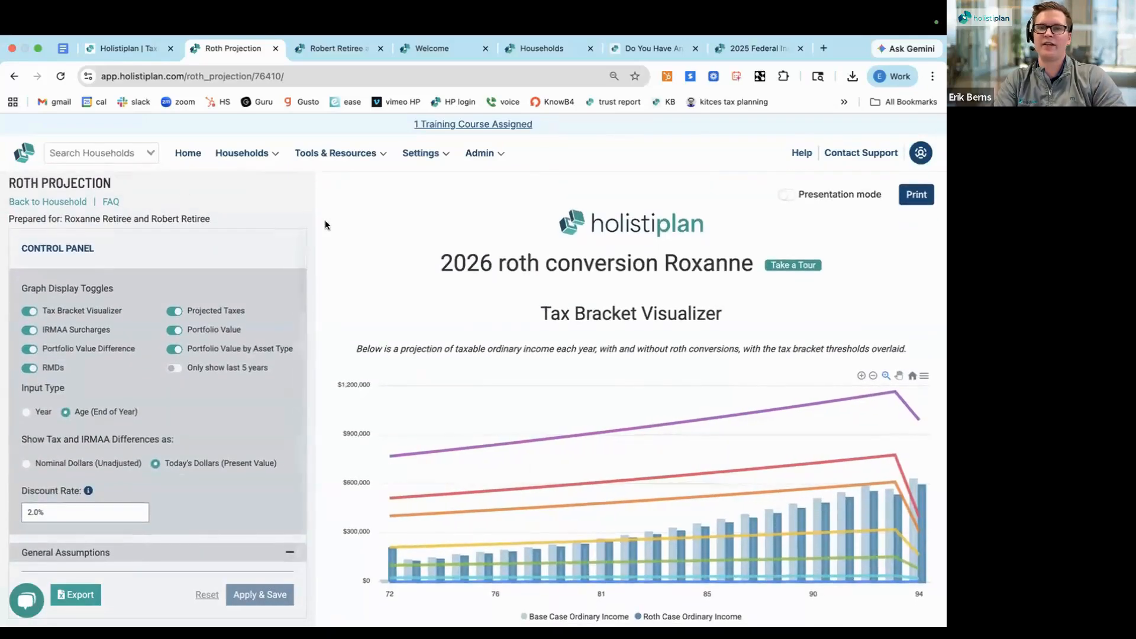
click(50, 202)
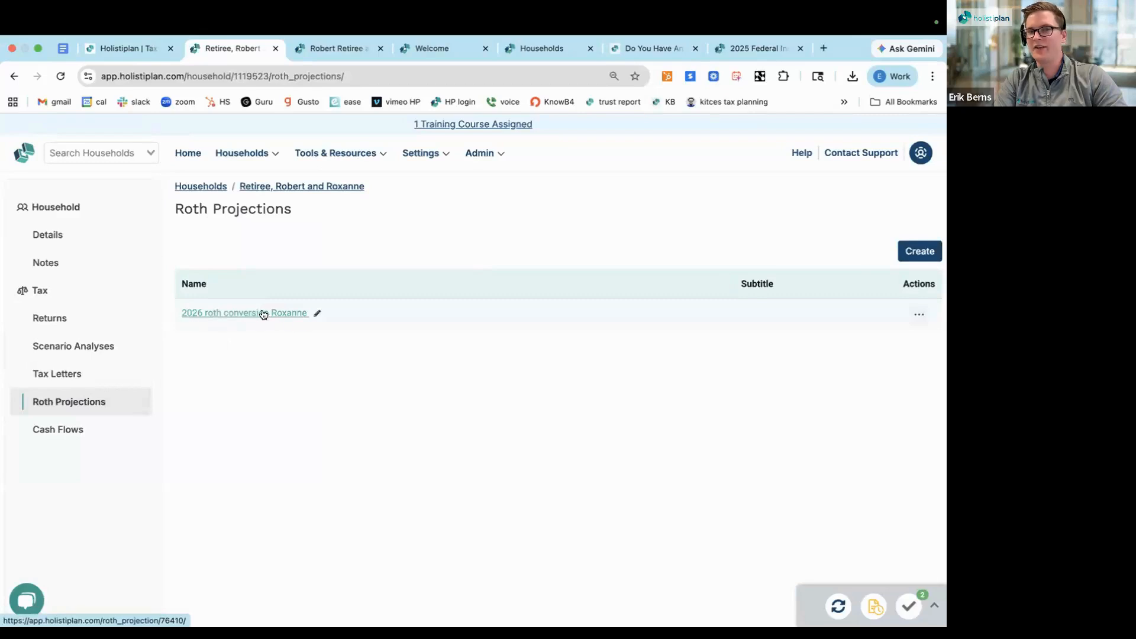
click(915, 317)
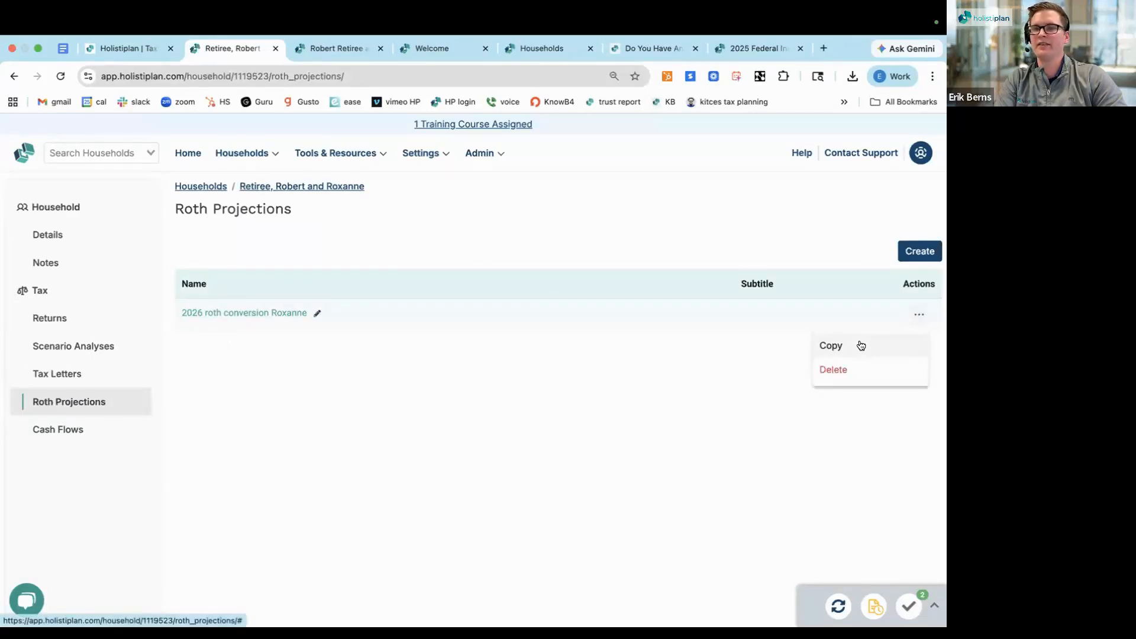
click(861, 343)
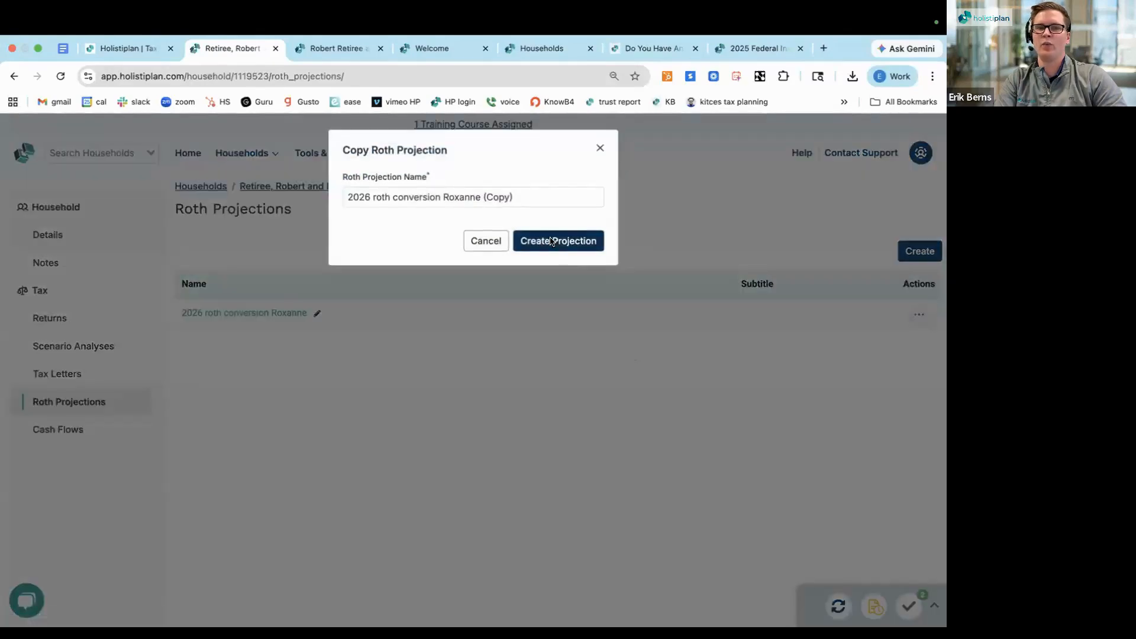
click(550, 241)
click(310, 346)
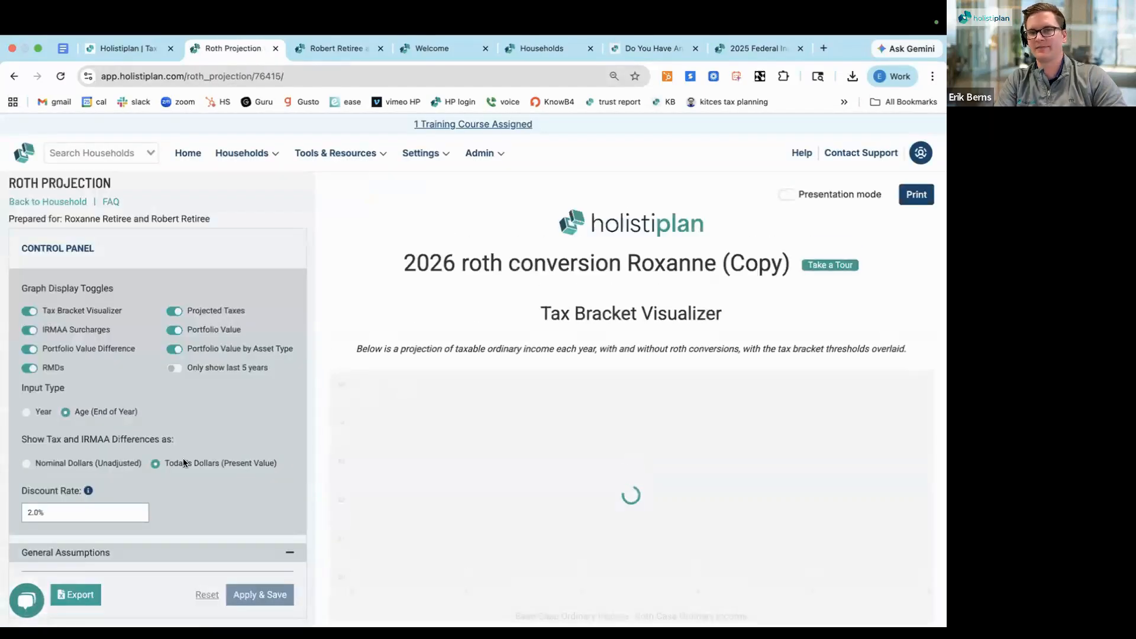
Open Client 1's Roth conversion schedule in the copied projection and set the age 72 annual amount to $300,000
scroll(184, 463, down, 3)
scroll(183, 463, down, 10)
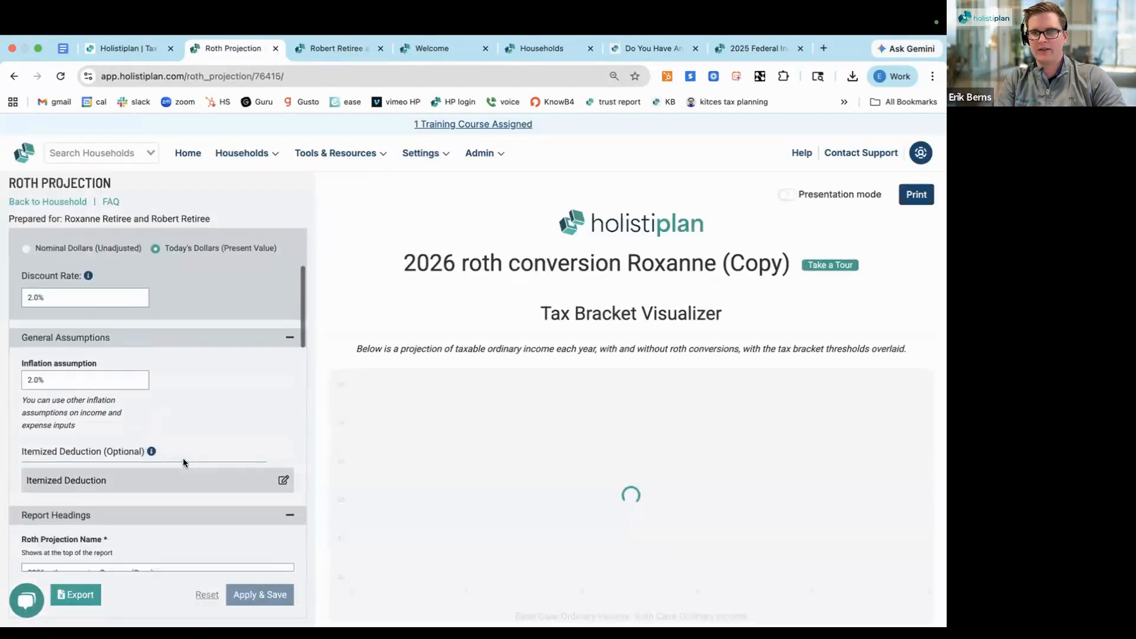
scroll(189, 431, down, 10)
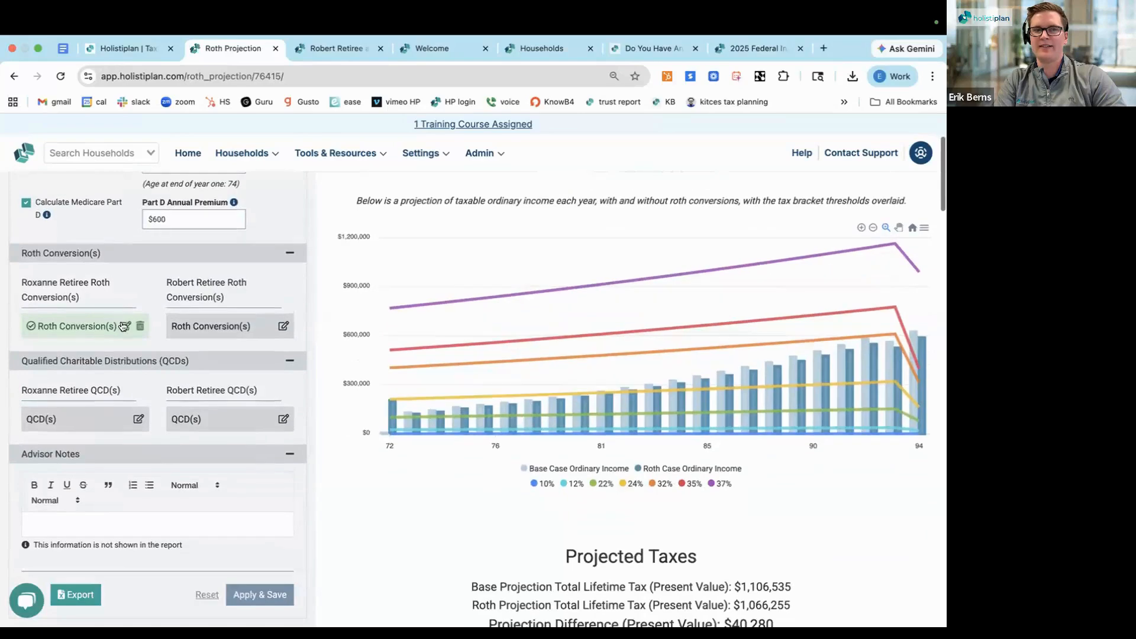
click(123, 326)
click(418, 392)
text(30)
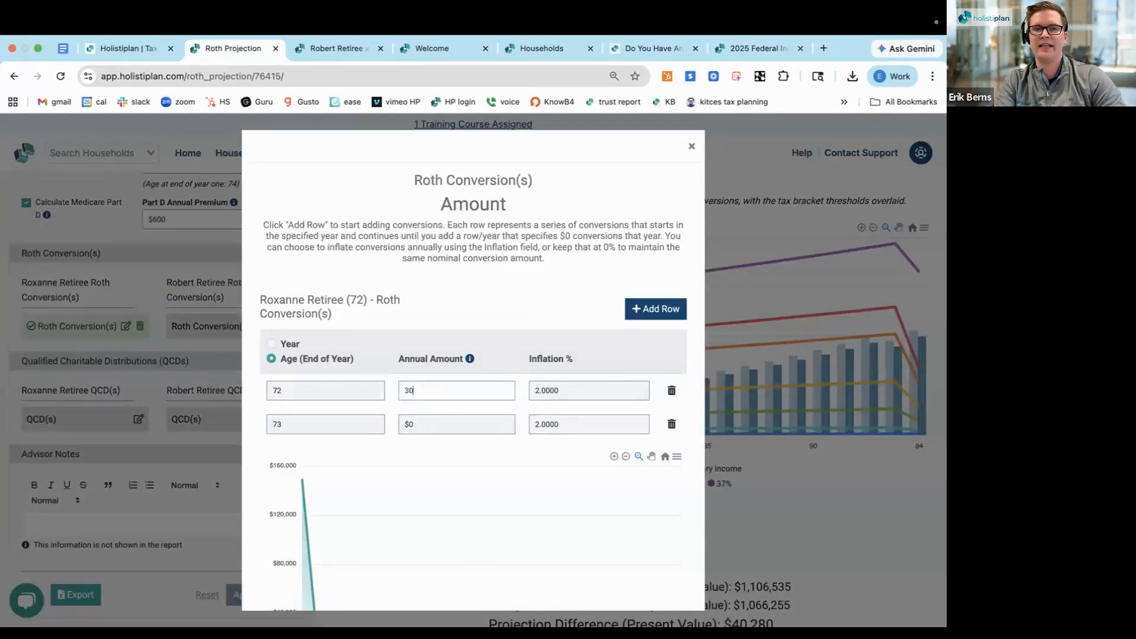
click(489, 301)
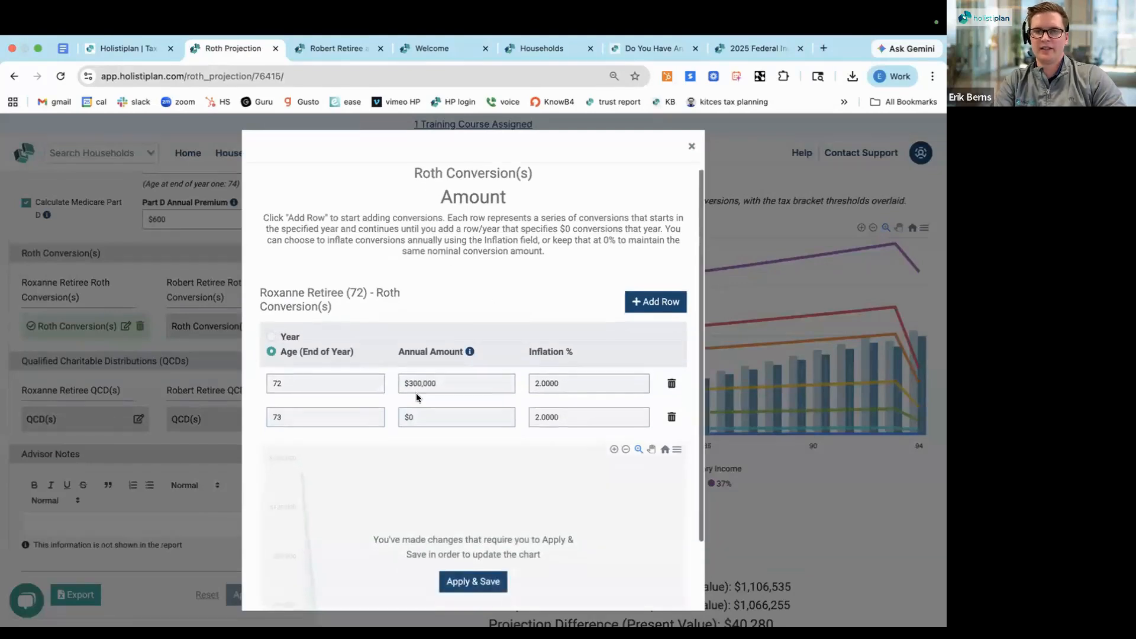
Change the annual amount in the age 72 conversion row to $500,000
scroll(416, 393, down, 1)
click(418, 346)
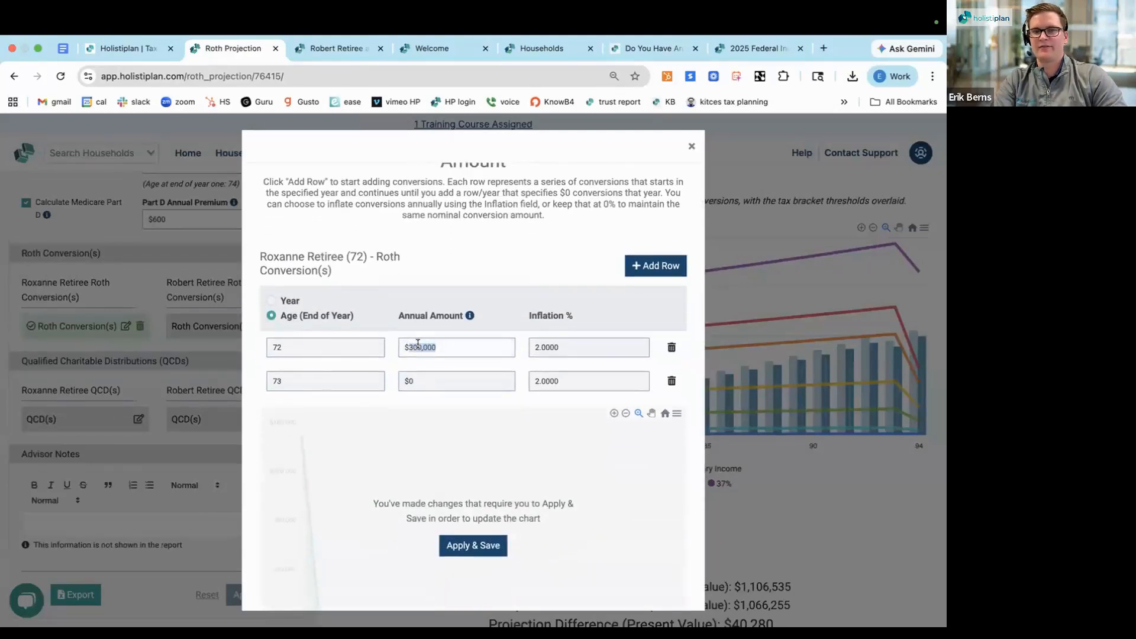
text(50)
click(425, 297)
Set the age of the $0 conversion row to 76, then apply, save and close the conversion schedule
click(293, 378)
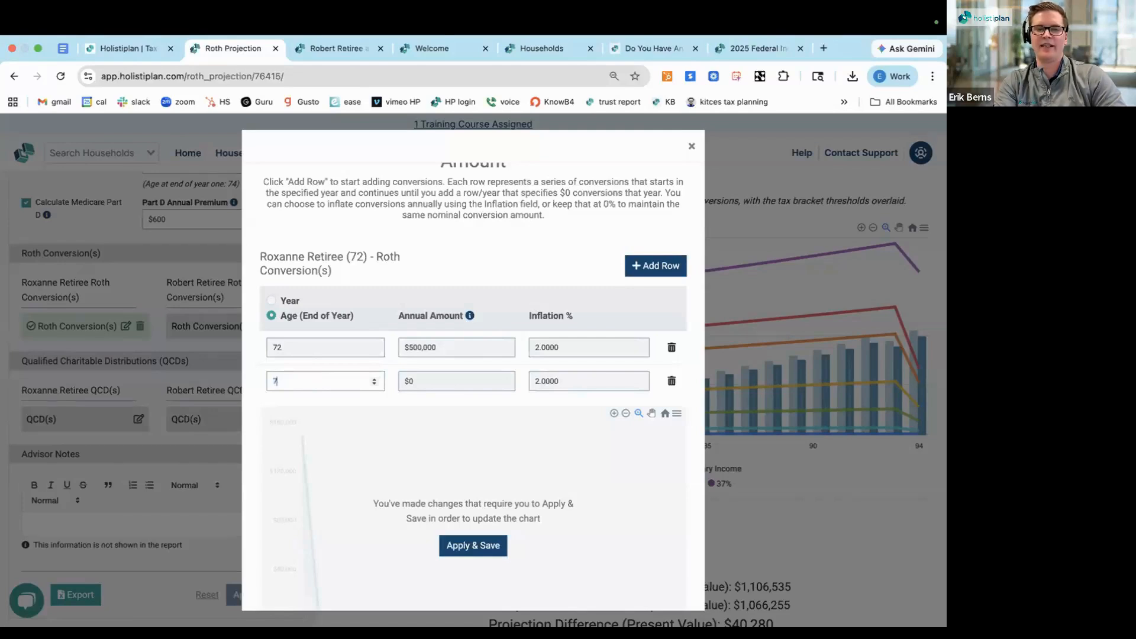
text(6)
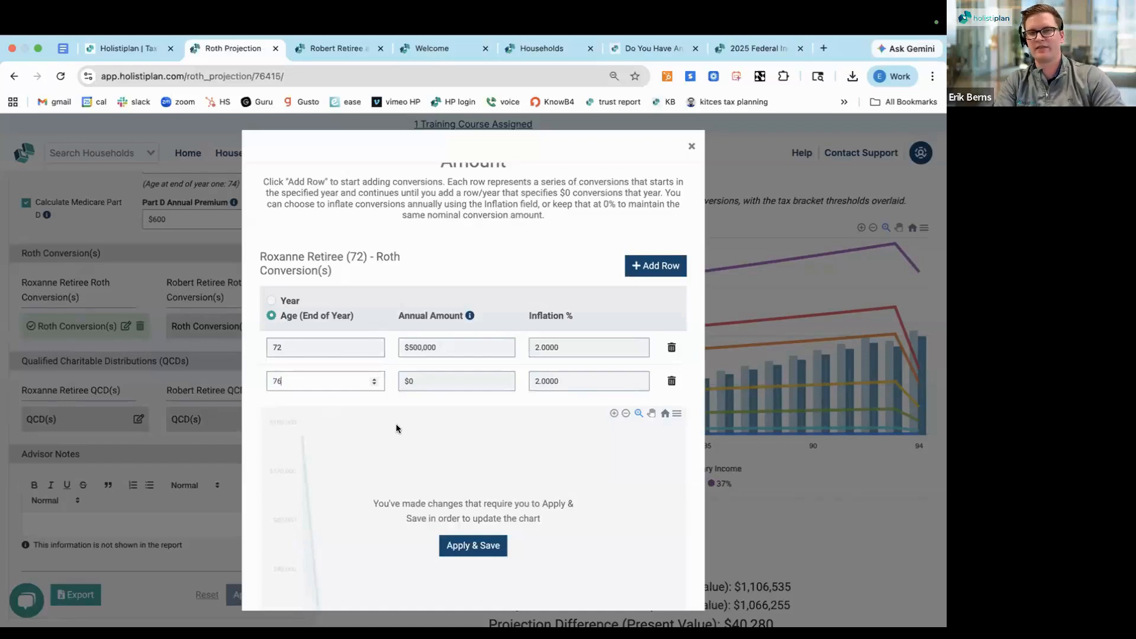
click(471, 545)
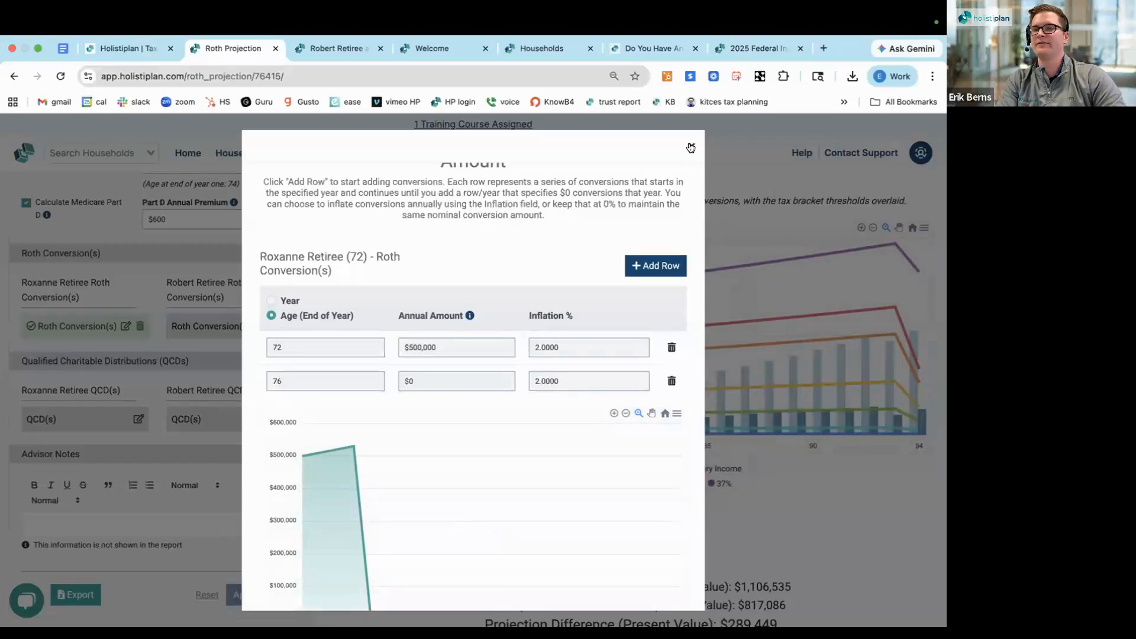
key(Escape)
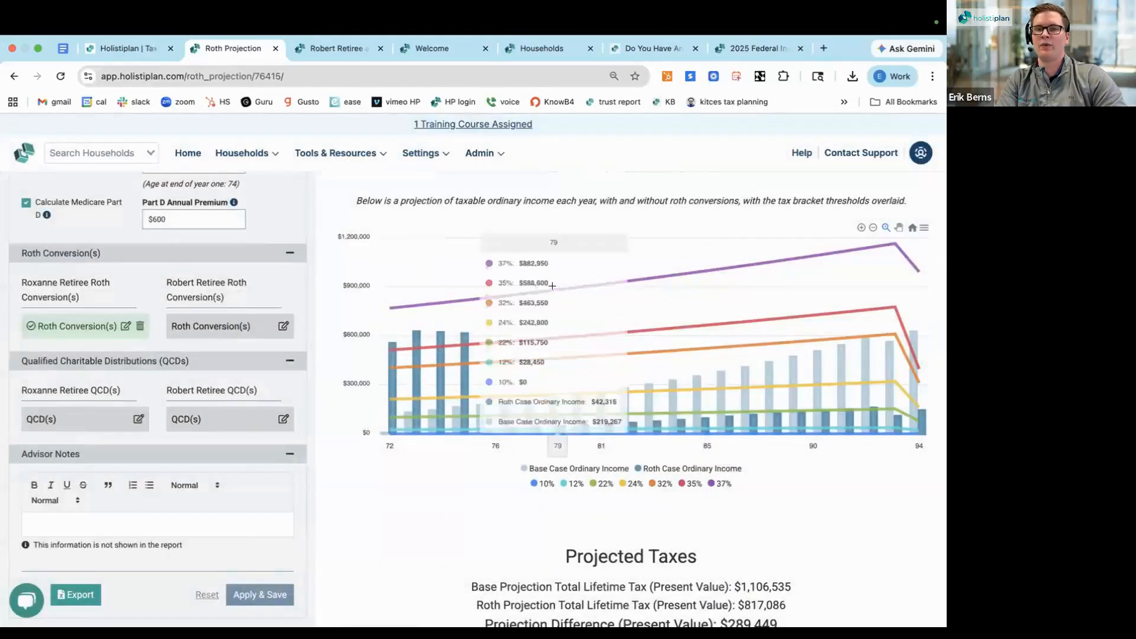
Review the copied projection's tax bracket chart and highlight the lifetime tax difference under Projected Taxes
scroll(436, 468, down, 2)
scroll(436, 471, down, 5)
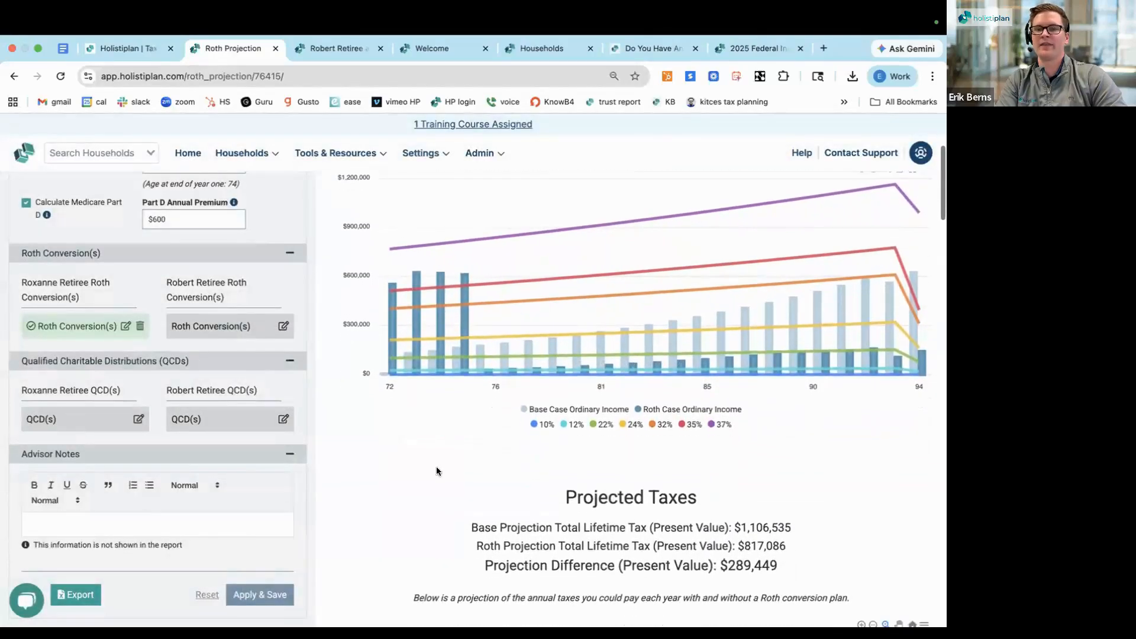
scroll(436, 471, down, 1)
triple_click(406, 302)
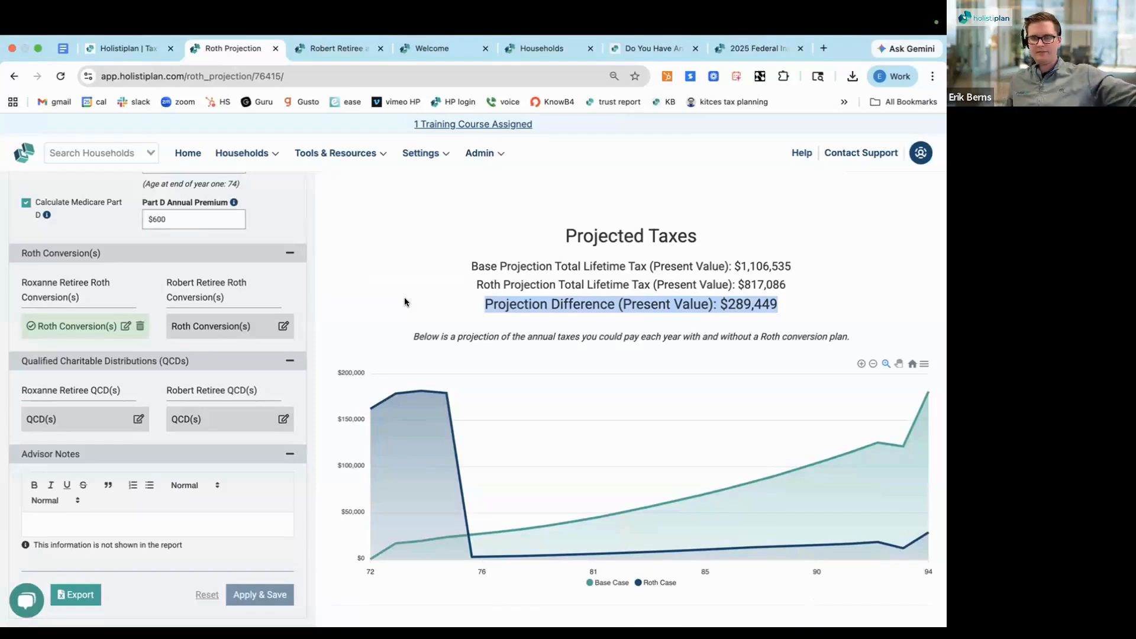
Examine the annual projected taxes chart and compare the base and Roth lifetime IRMAA surcharges
scroll(405, 302, down, 1)
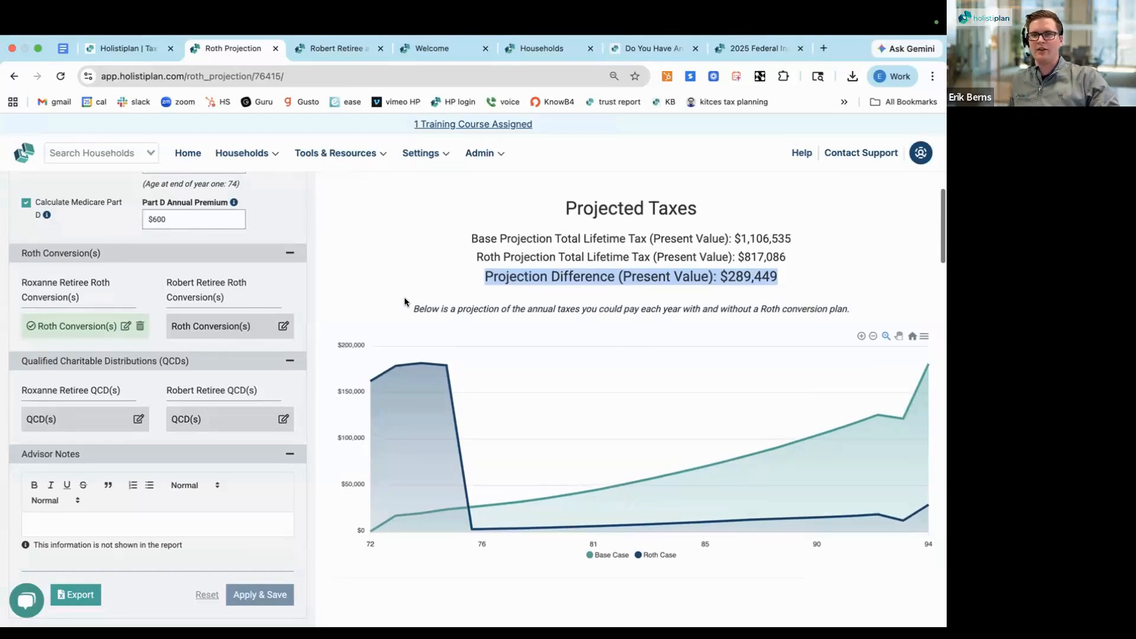
scroll(405, 302, down, 1)
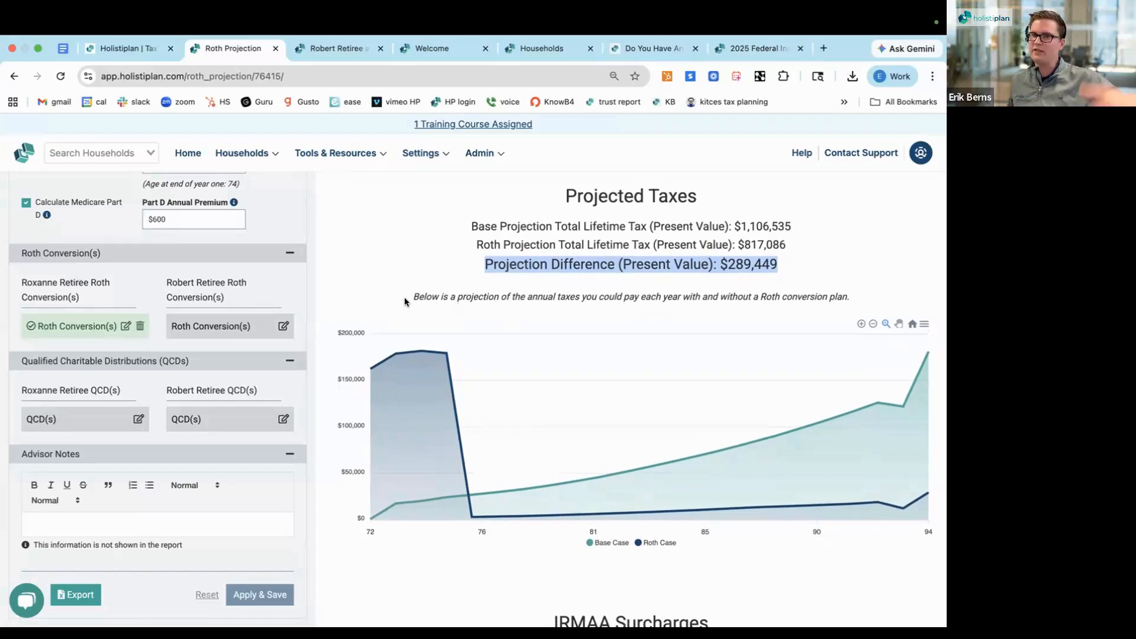
scroll(404, 302, down, 4)
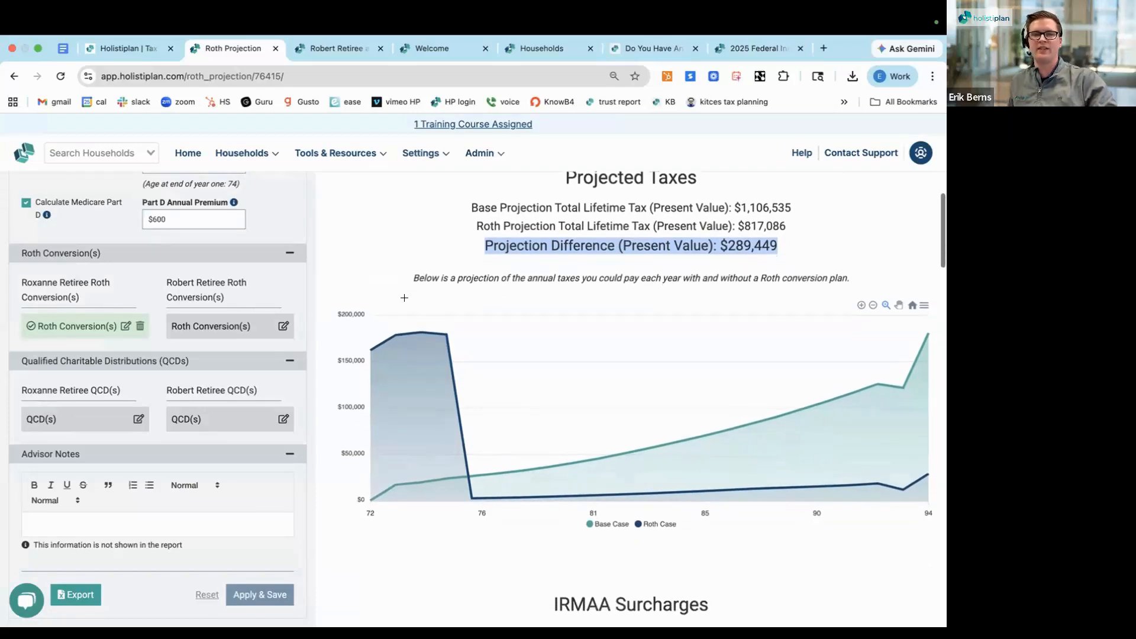
scroll(405, 302, down, 2)
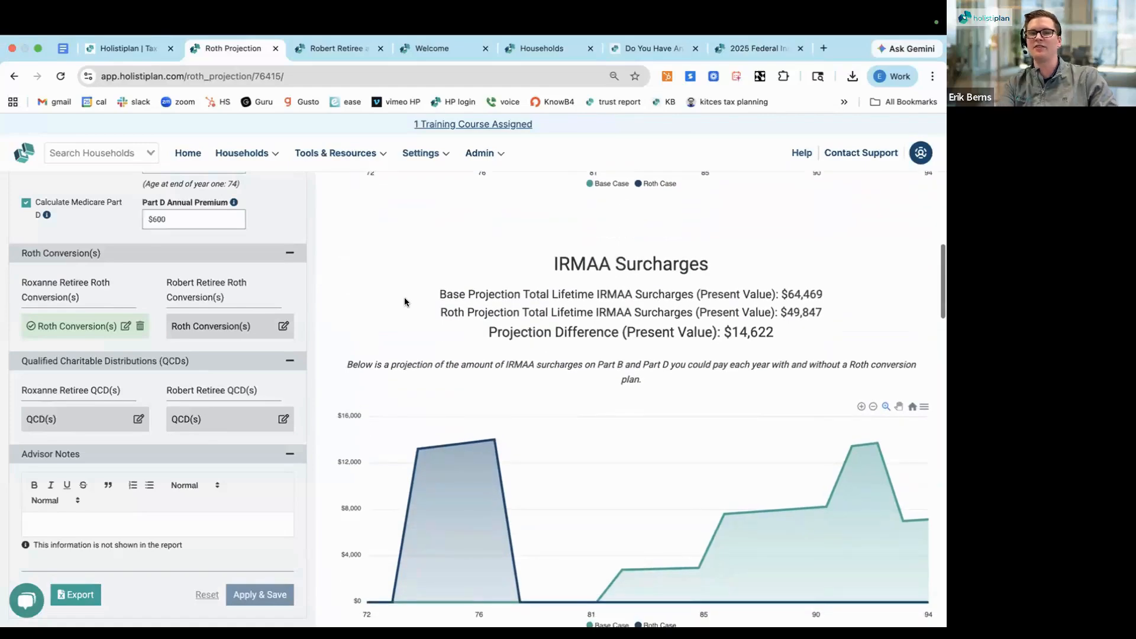